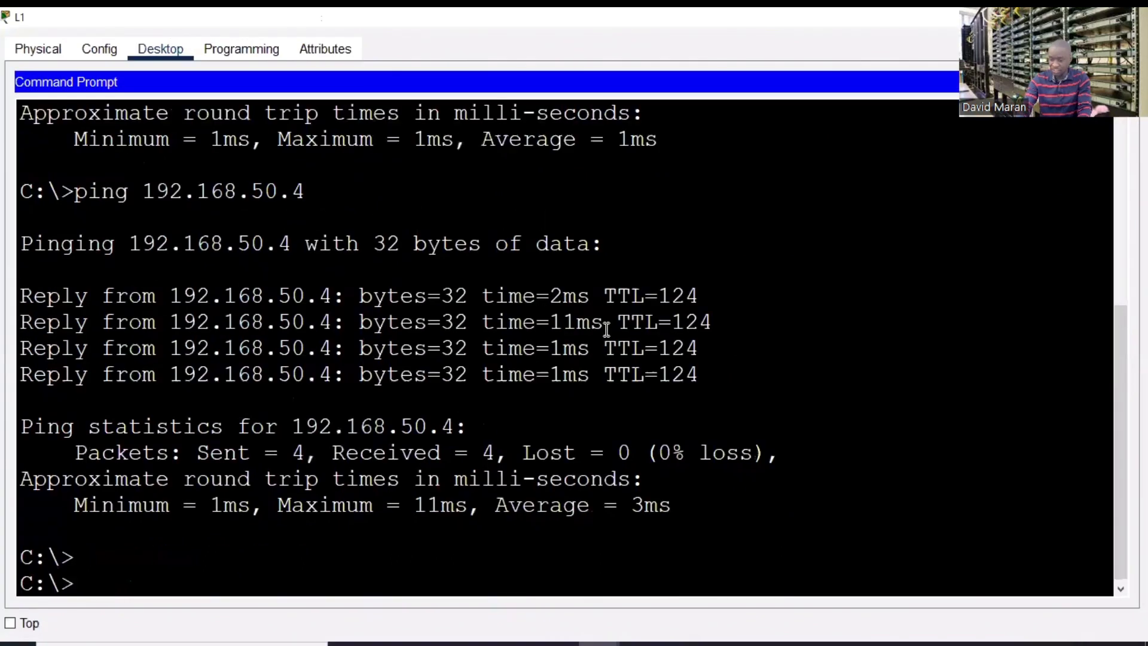
# - Run ipconfig on L1 and highlight its IPv4 address 192.168.20.4
pyautogui.write('ipconf')
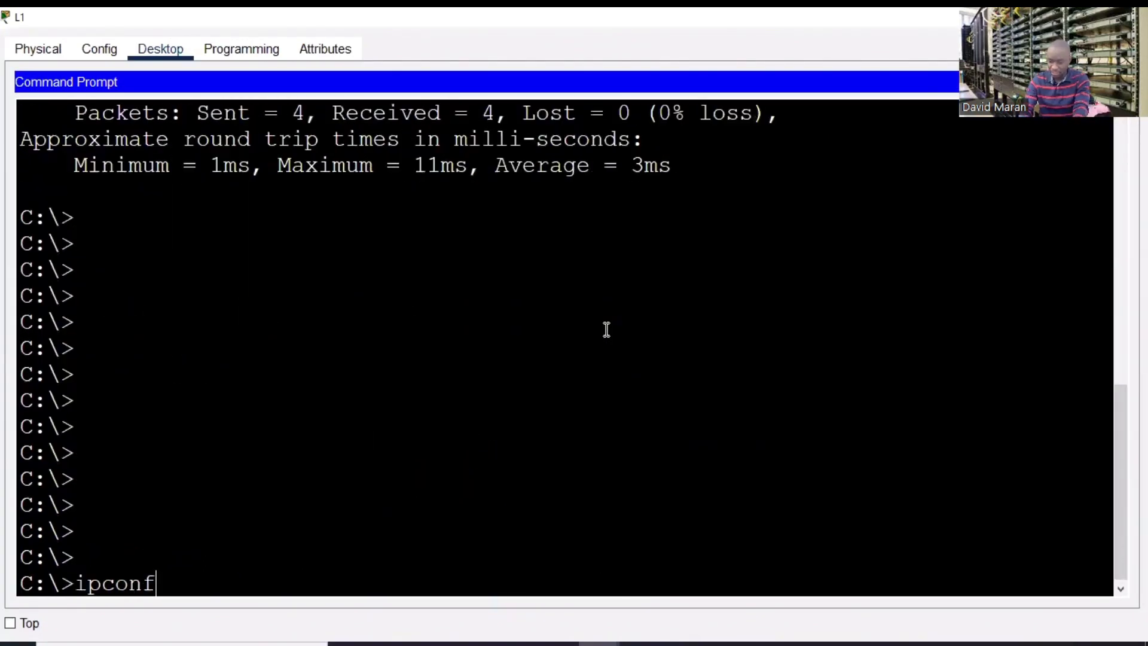
pyautogui.write('ig')
pyautogui.press('Return')
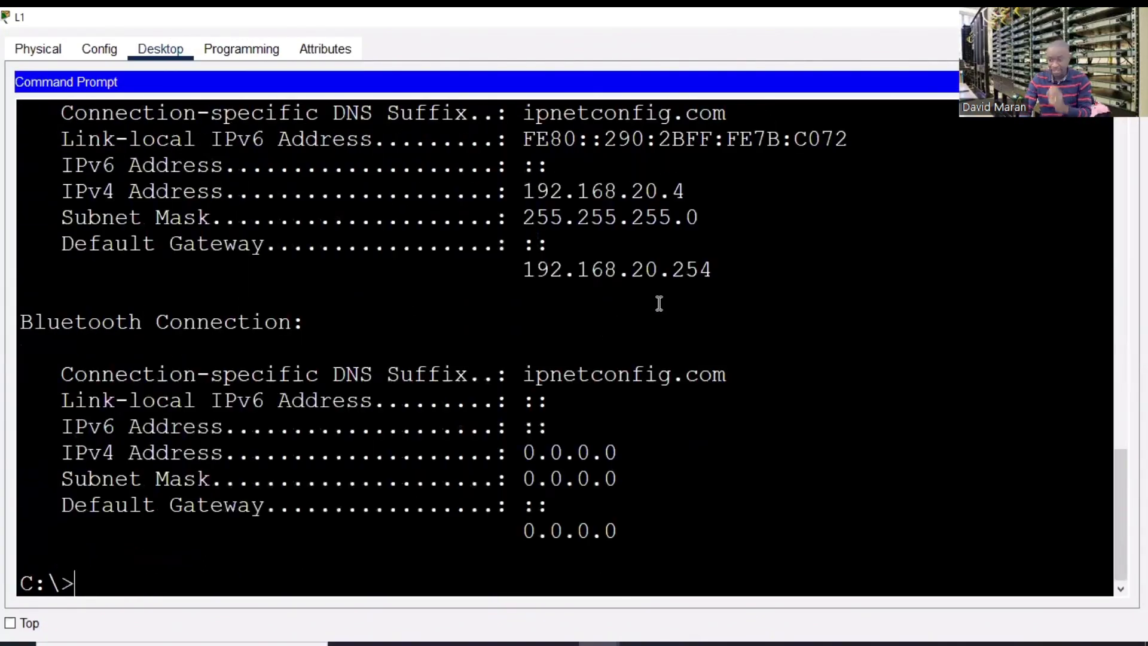
pyautogui.moveTo(687, 193); pyautogui.dragTo(518, 172)
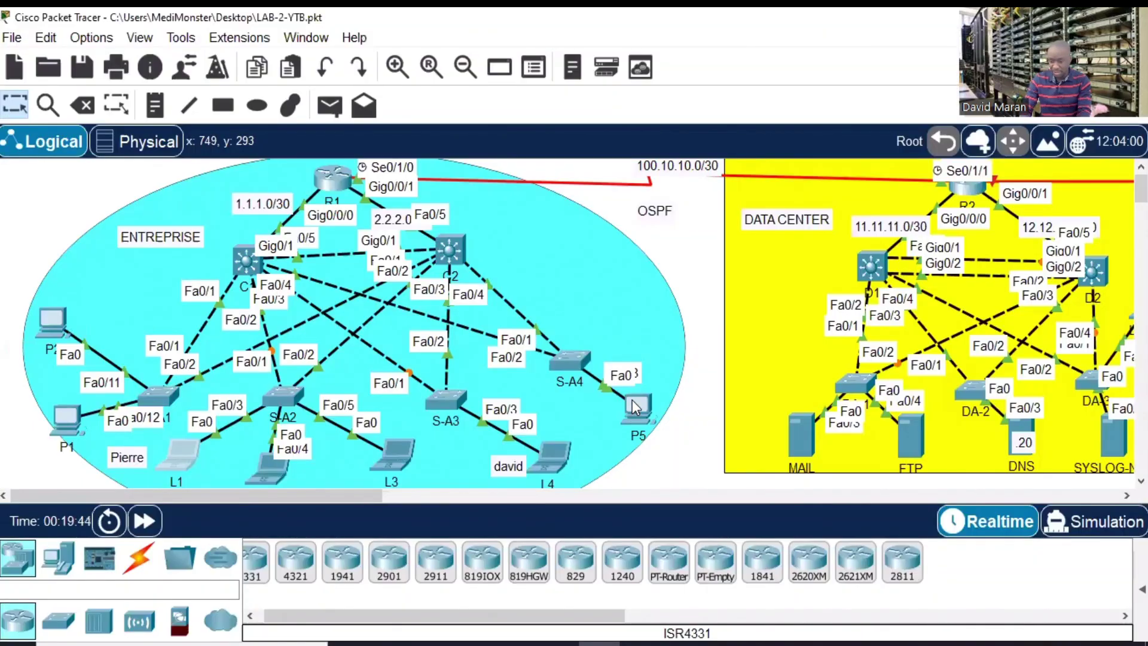
# - Run ipconfig in P5's maximized command prompt and highlight its address 192.168.20.5
pyautogui.click(635, 409)
pyautogui.click(675, 128)
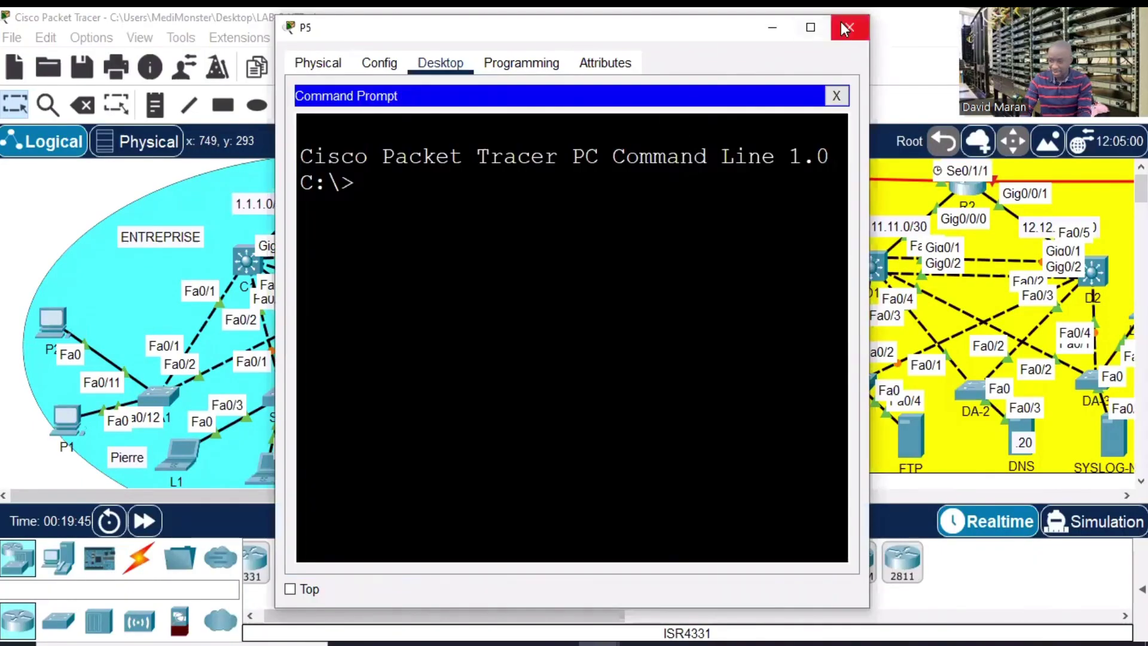
pyautogui.click(810, 27)
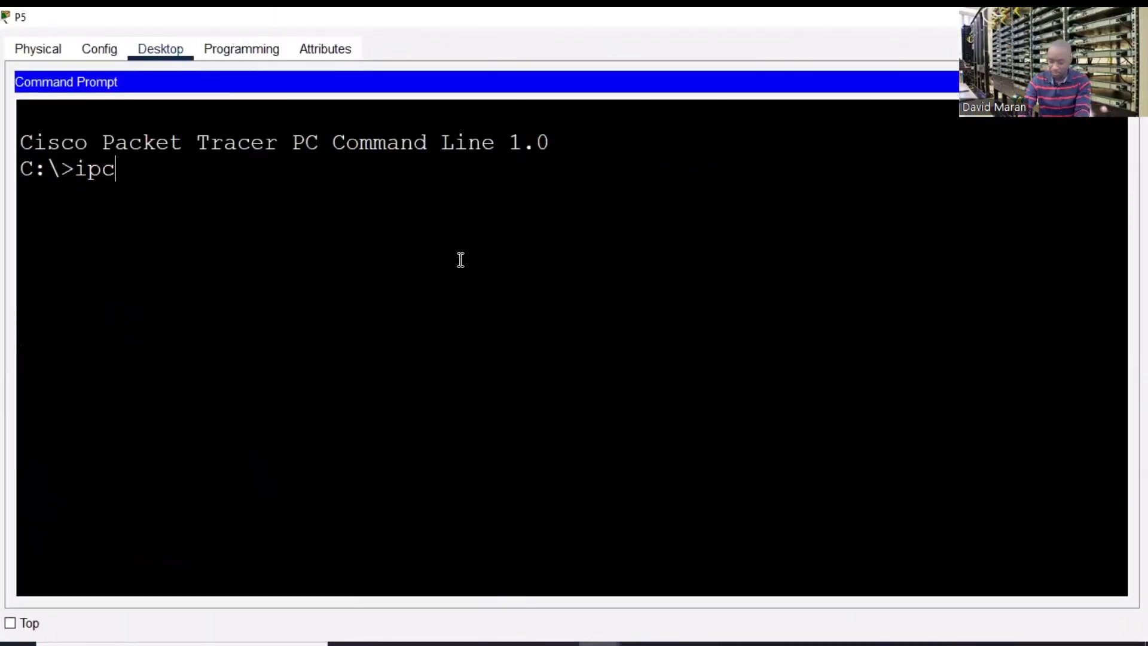
pyautogui.write('ipconfig')
pyautogui.press('Return')
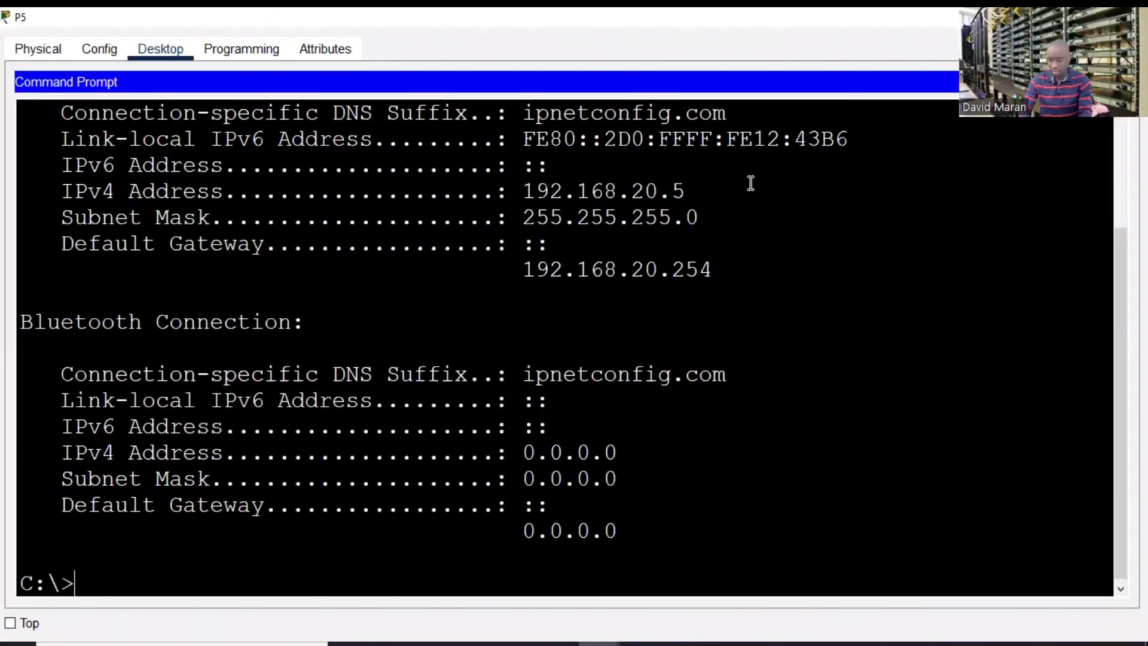
pyautogui.moveTo(685, 191); pyautogui.dragTo(510, 192)
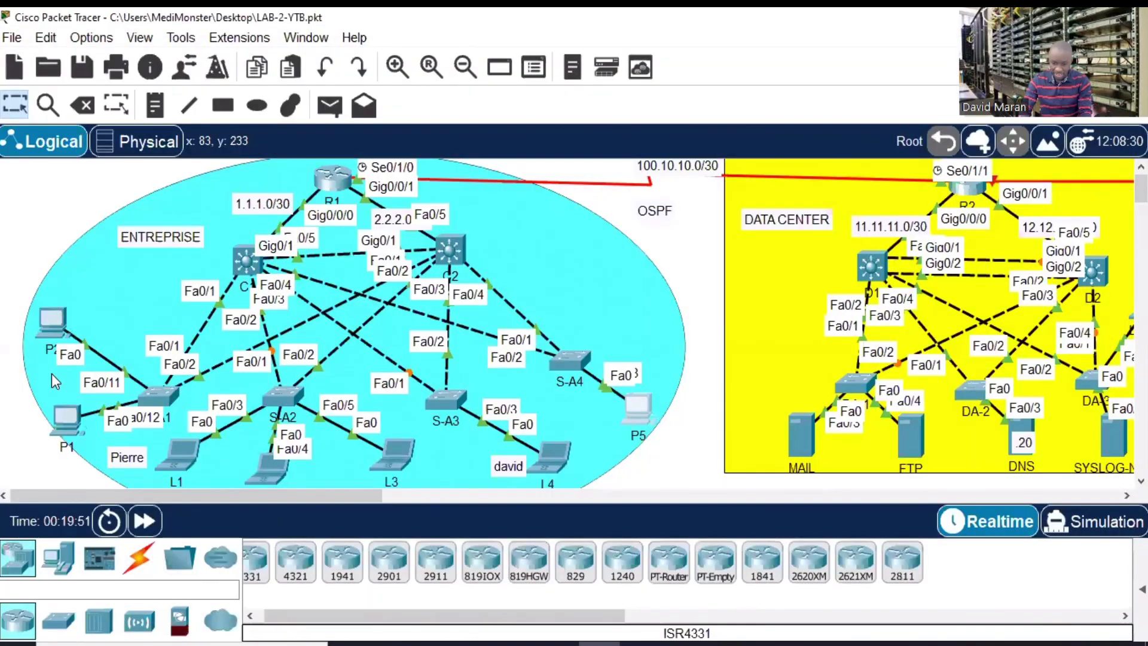
# - Ping 192.168.20.5 from P2's maximized command prompt
pyautogui.doubleClick(53, 322)
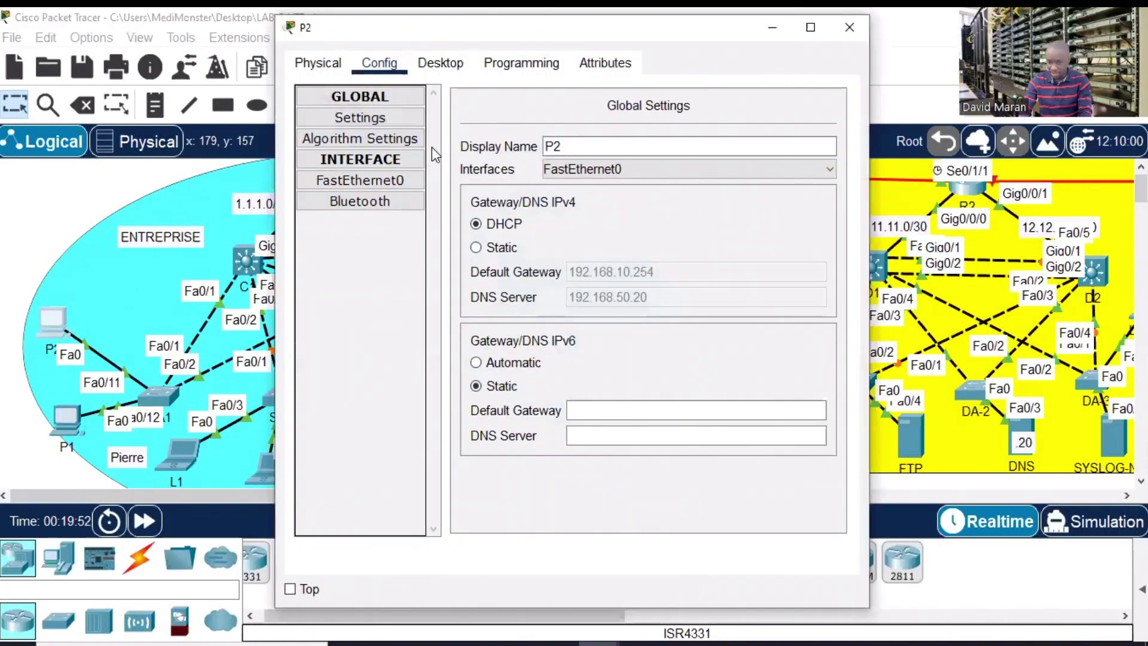
pyautogui.click(445, 66)
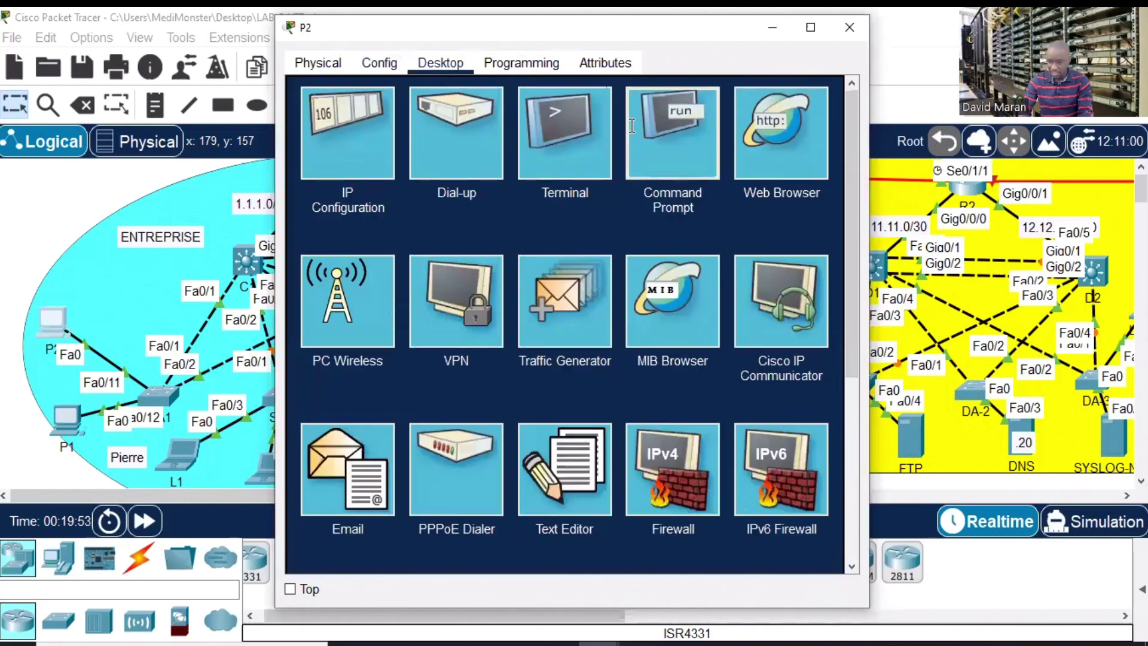
pyautogui.click(666, 127)
pyautogui.click(802, 29)
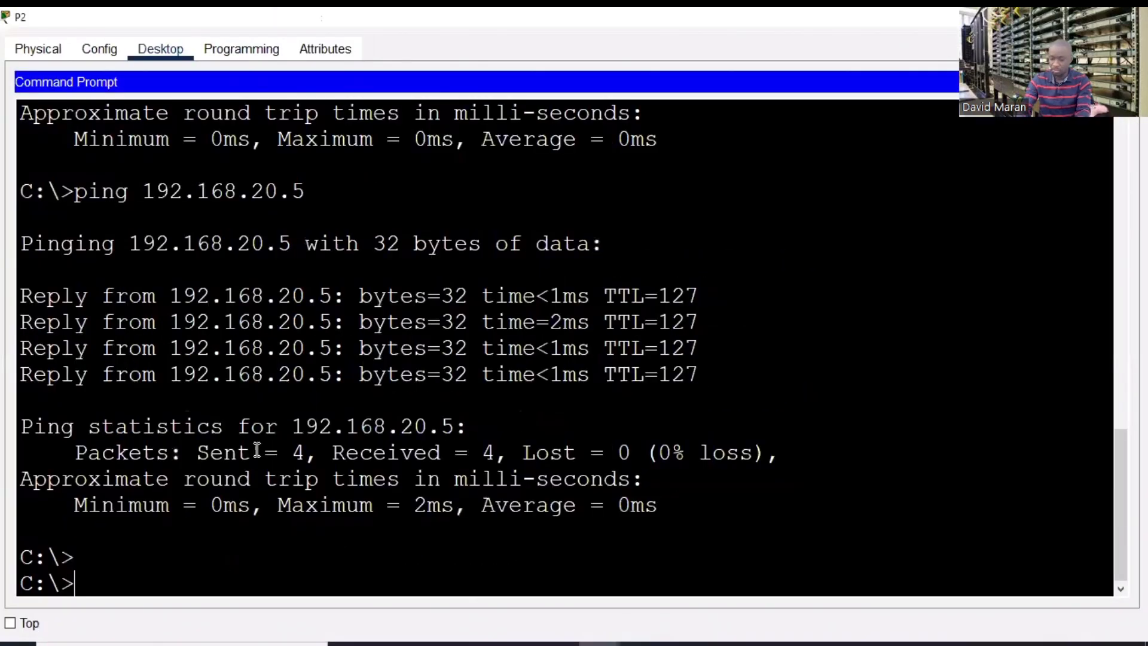
pyautogui.press('Return')
pyautogui.press('Return')
pyautogui.press('Return')
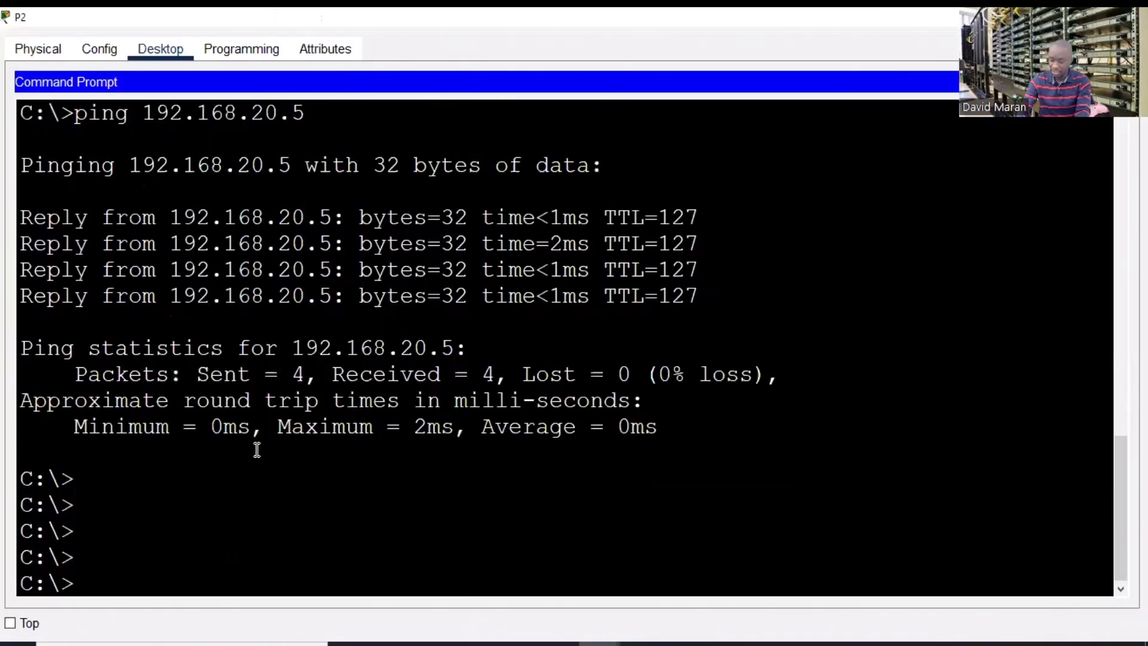
pyautogui.write('ping 192')
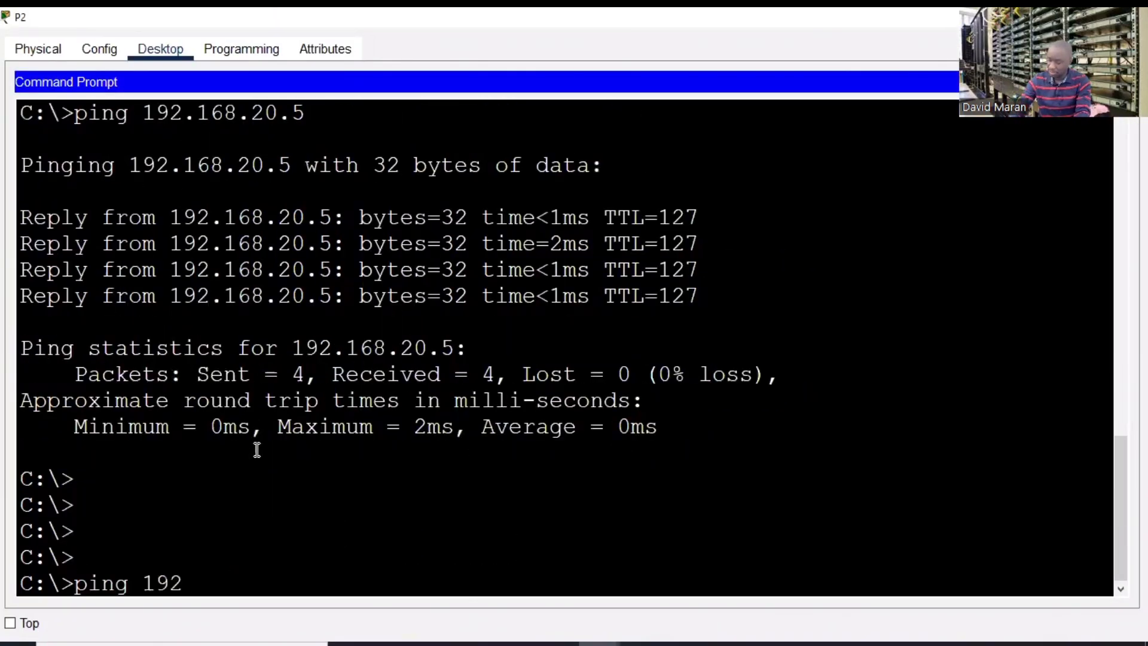
pyautogui.write('.168.20.')
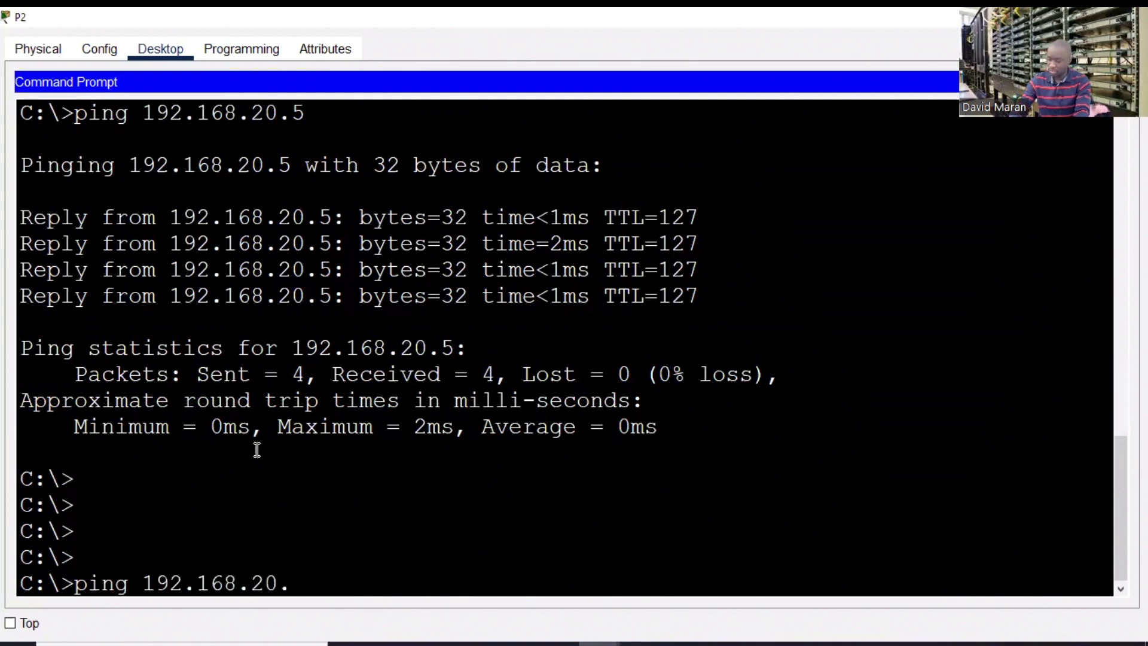
pyautogui.write('5')
pyautogui.press('Return')
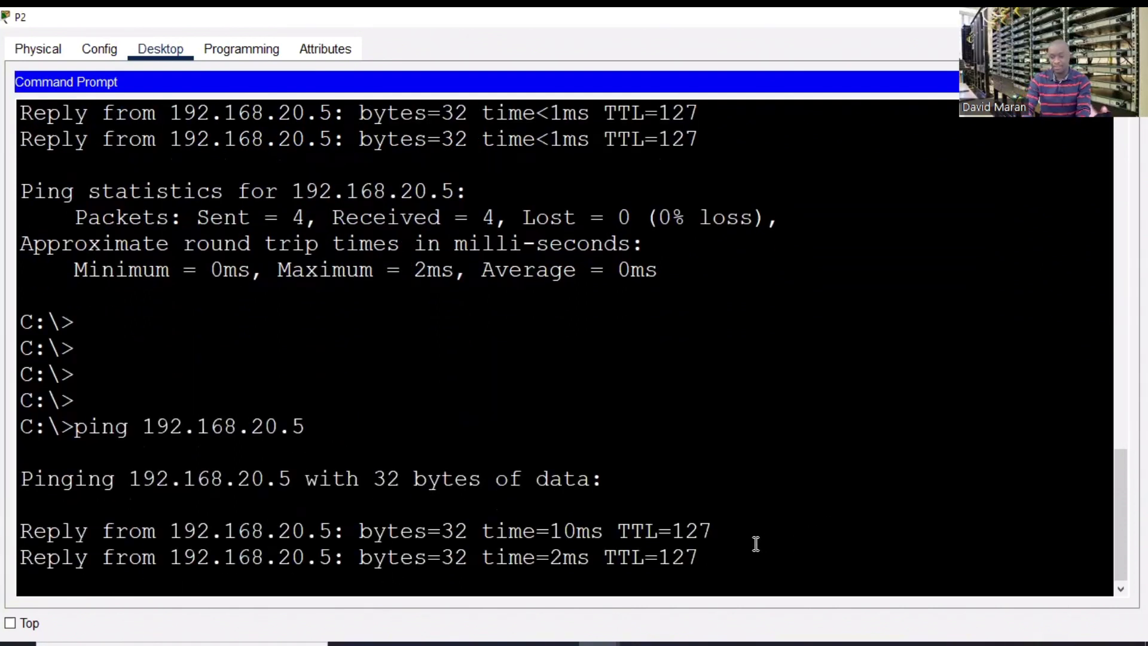
# - Highlight the four ping replies, close P2's window, and pan toward the INTERNET area
pyautogui.moveTo(751, 540); pyautogui.dragTo(274, 512)
pyautogui.moveTo(398, 335); pyautogui.dragTo(1016, 383)
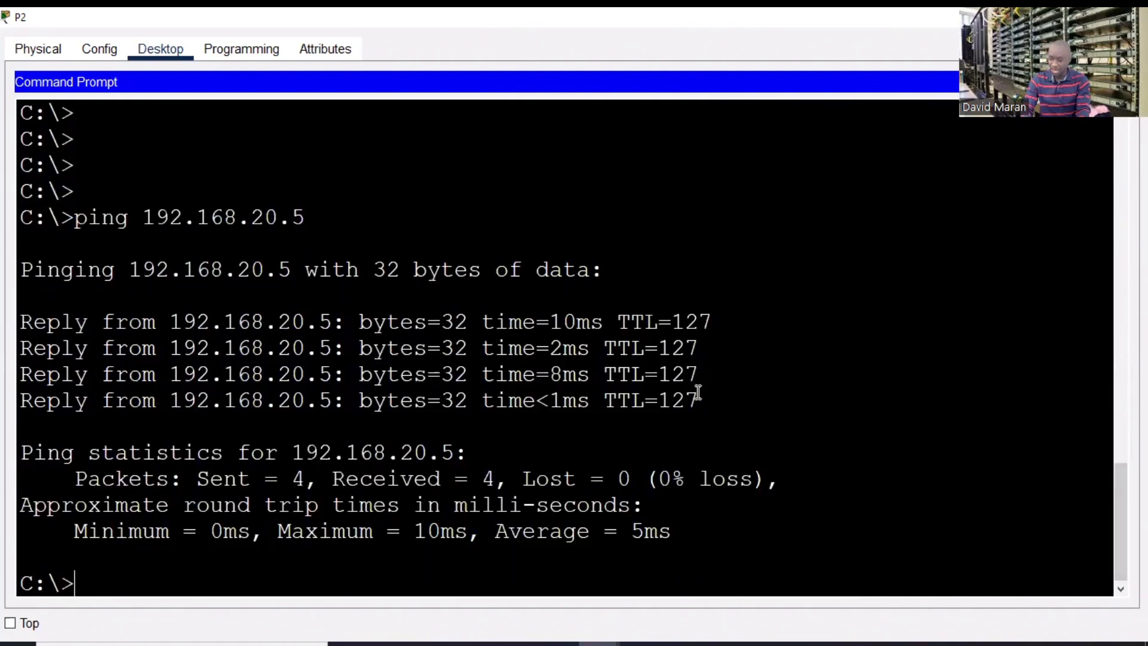
pyautogui.moveTo(697, 393); pyautogui.dragTo(305, 271)
pyautogui.click(1131, 17)
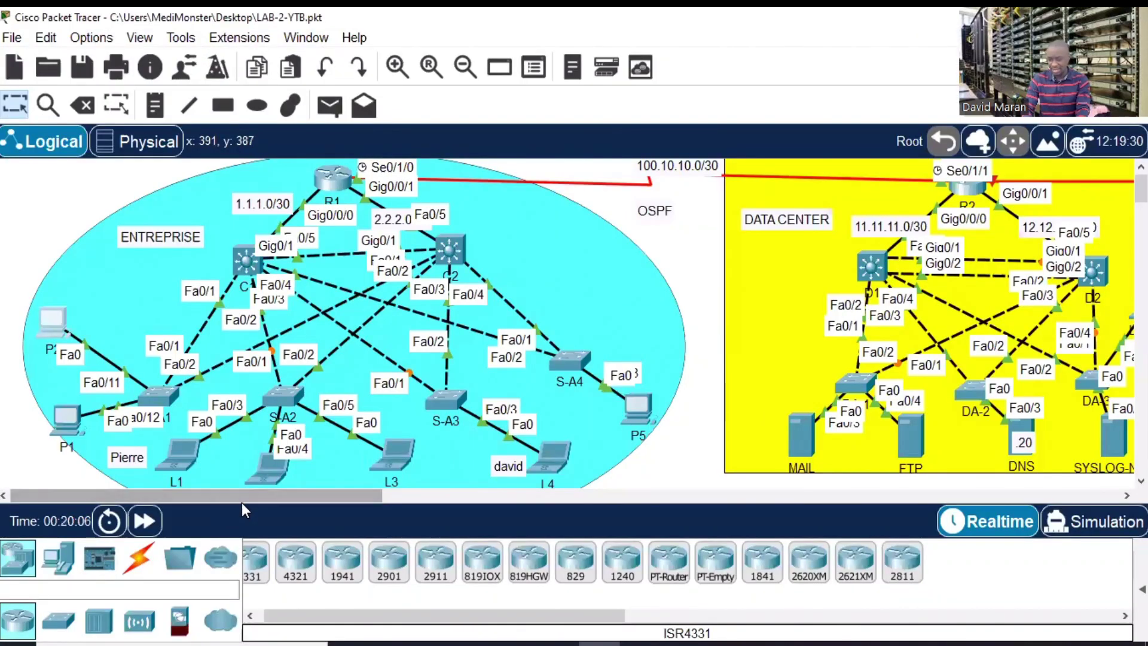
pyautogui.moveTo(242, 499); pyautogui.dragTo(333, 494)
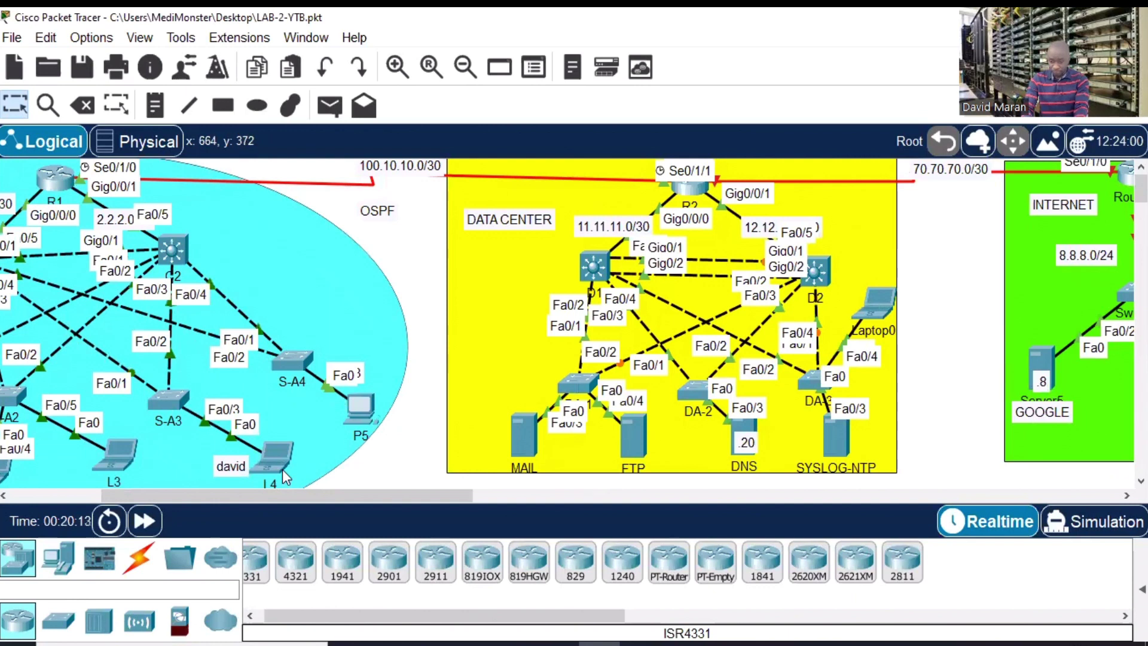
# - Check the MAIL server's IP configuration, which shows DHCP address 192.168.50.4
pyautogui.moveTo(393, 493); pyautogui.dragTo(310, 494)
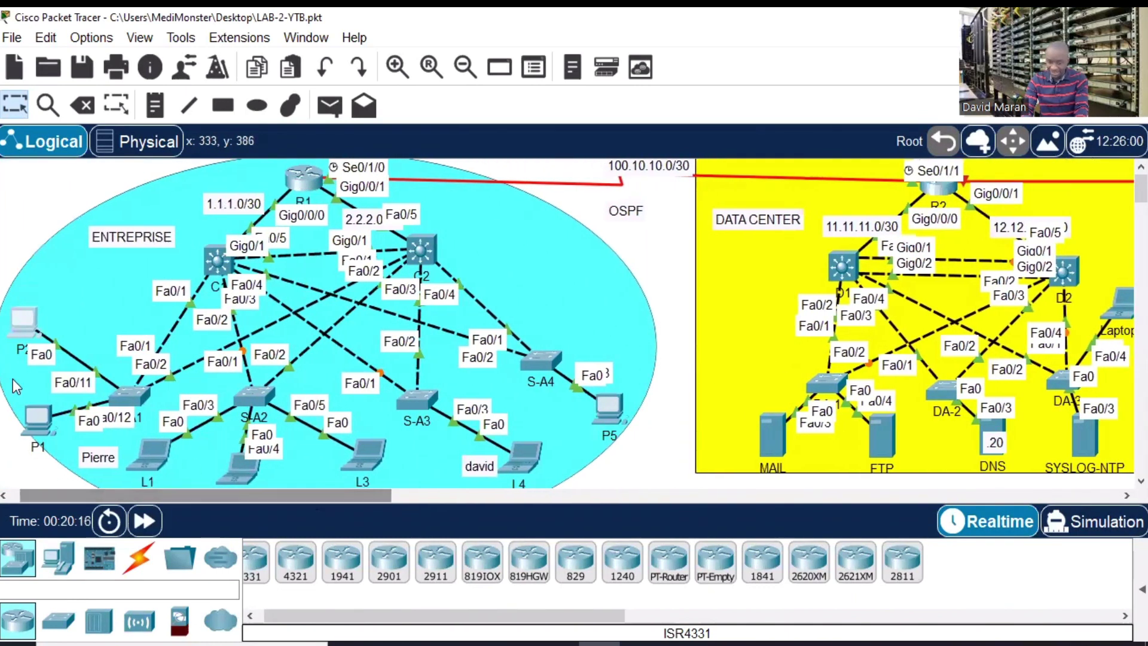
pyautogui.click(767, 428)
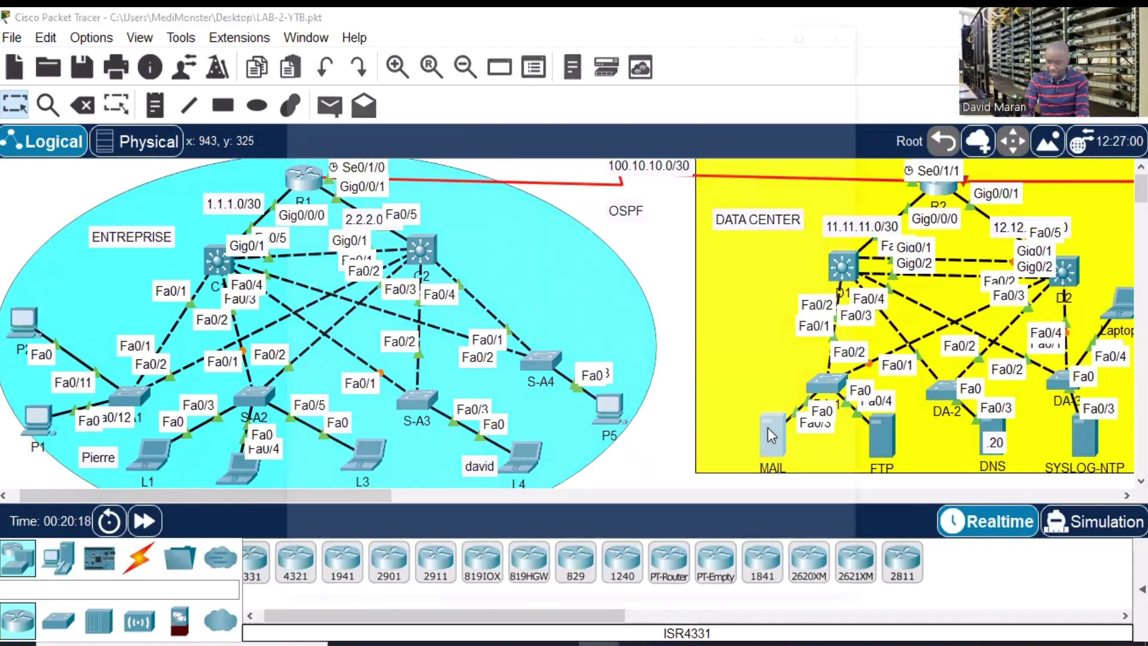
pyautogui.click(511, 73)
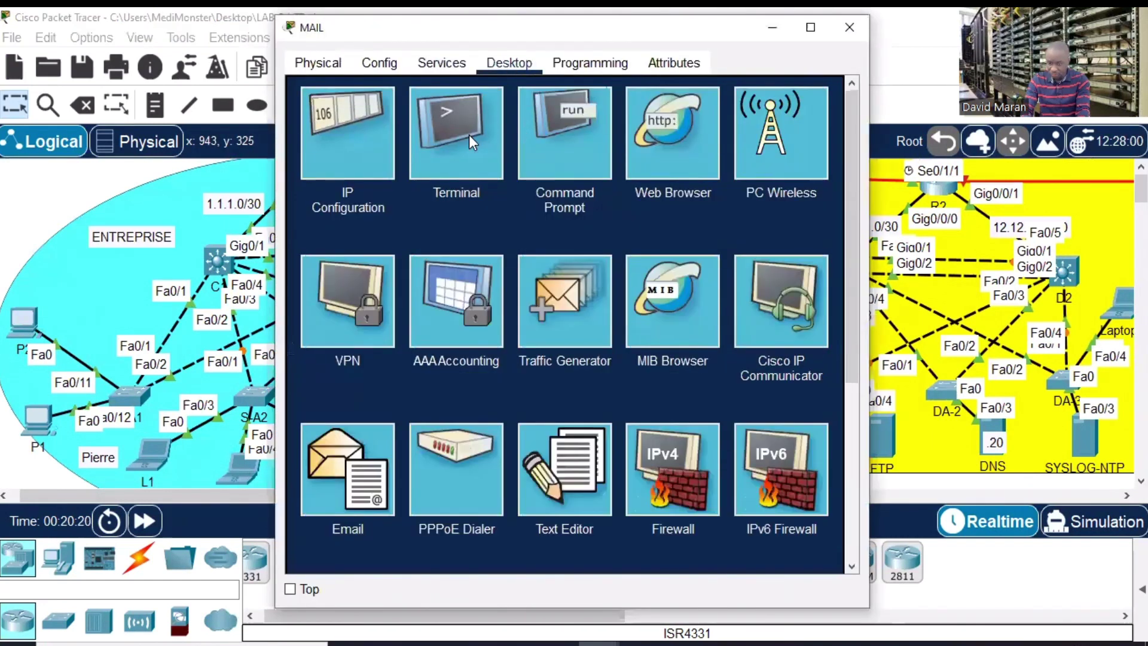
pyautogui.click(382, 140)
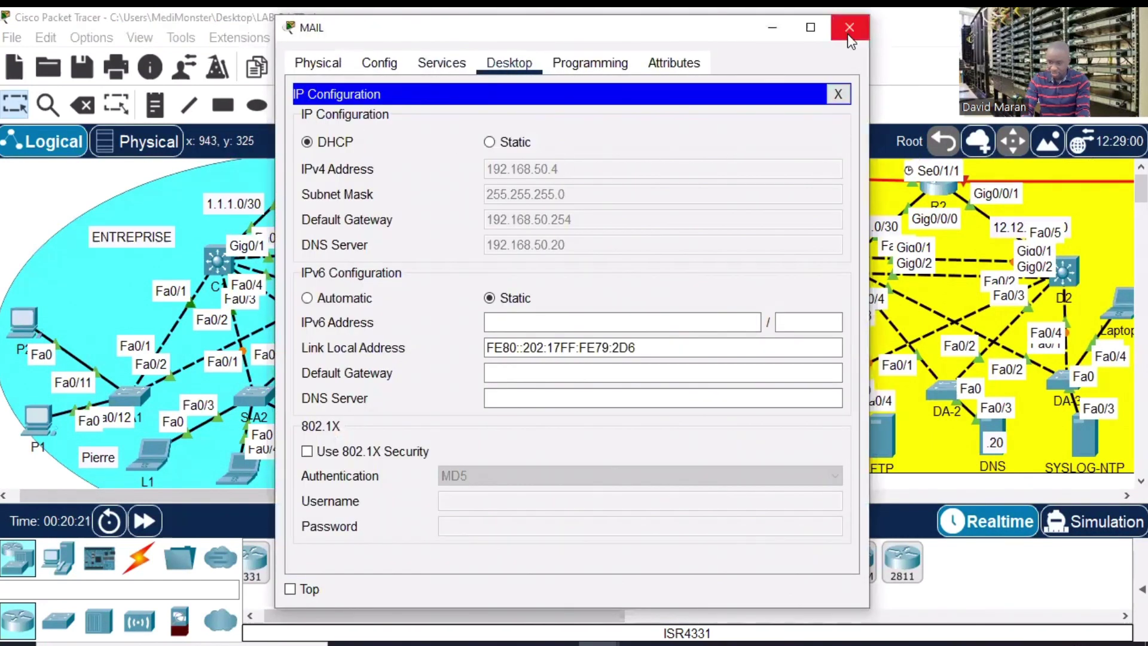
pyautogui.click(849, 27)
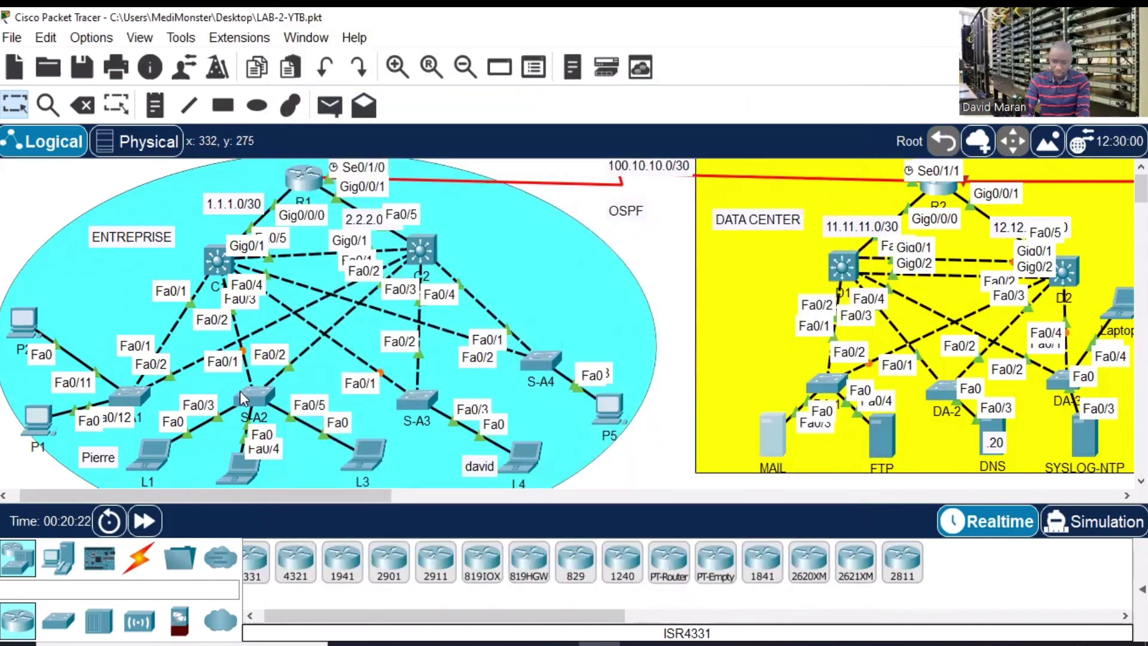
# - Ping the MAIL server at 192.168.50.4 from L1's maximized command prompt
pyautogui.click(156, 449)
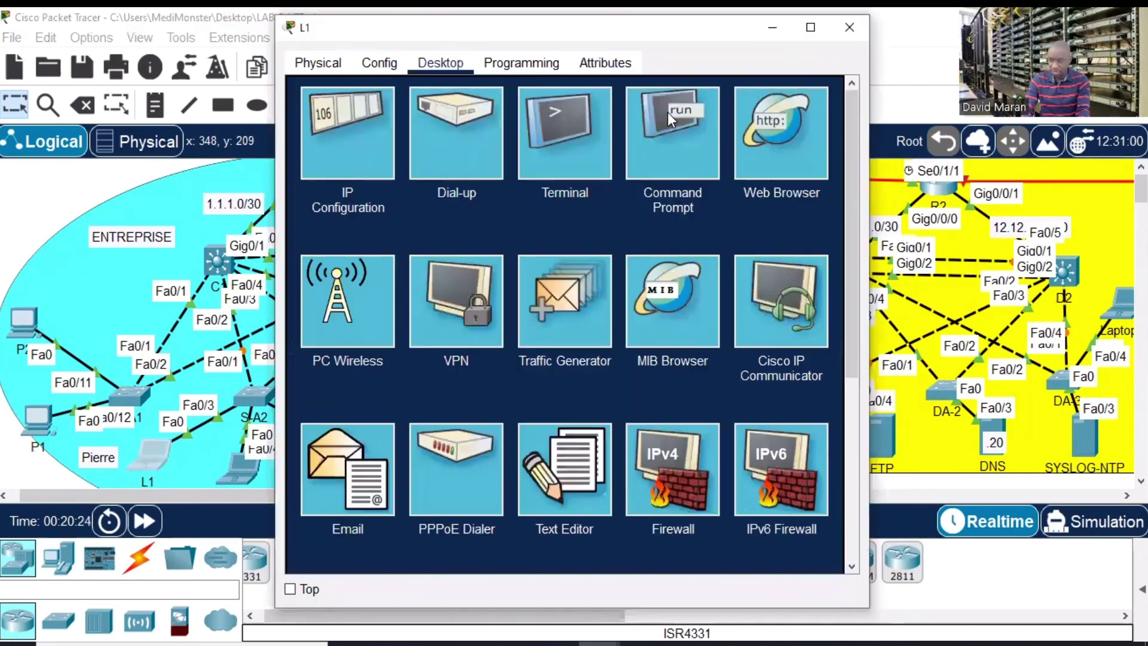
pyautogui.click(597, 192)
pyautogui.click(810, 27)
pyautogui.press('Return')
pyautogui.press('Return')
pyautogui.press('Return')
pyautogui.press('Return')
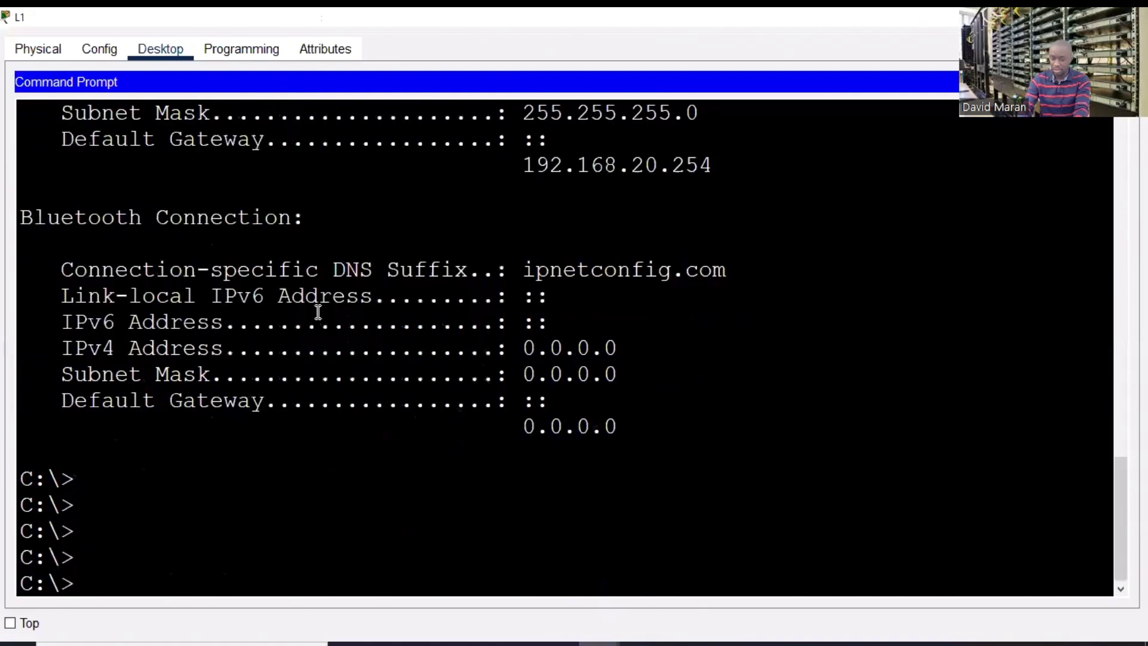
pyautogui.write('ping 1')
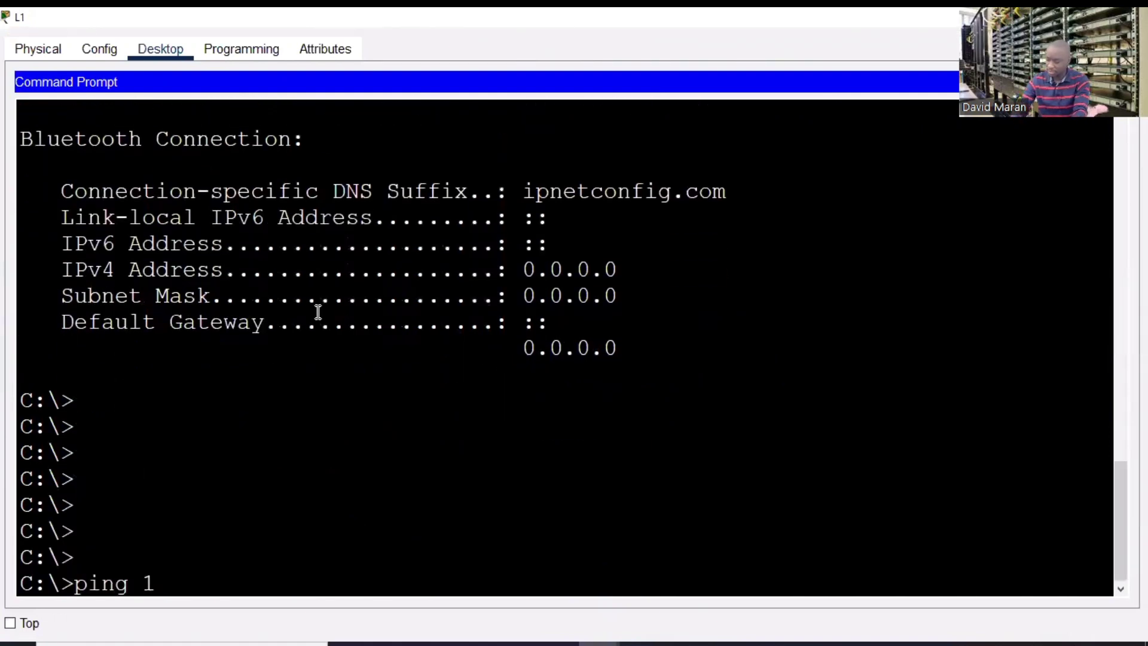
pyautogui.write('92.168.50.4')
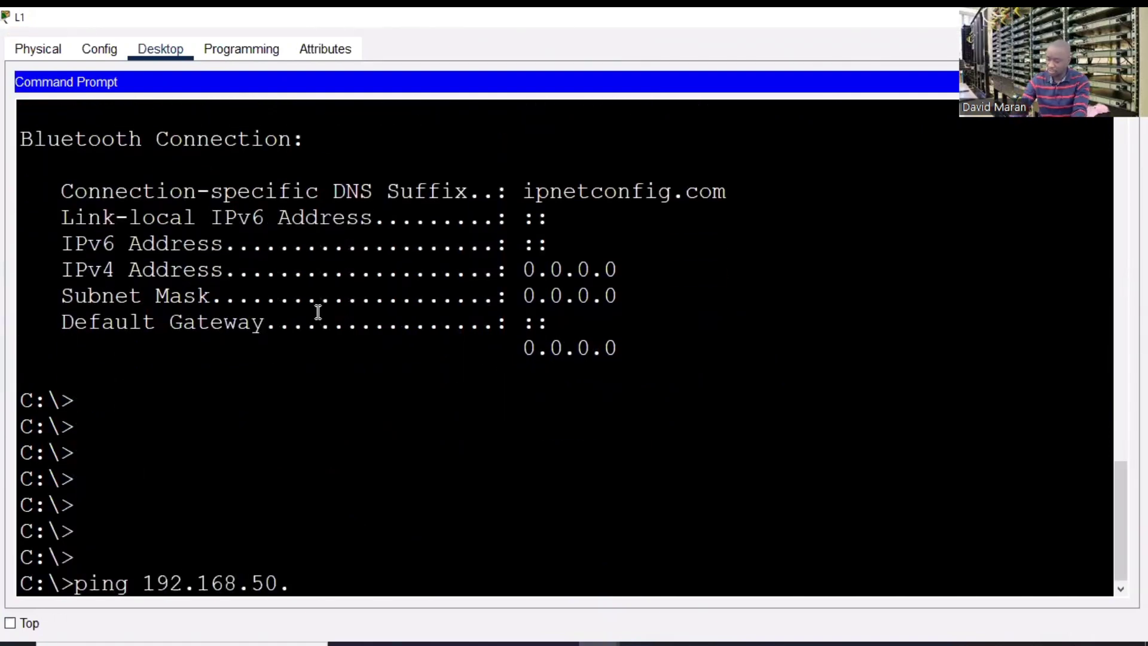
pyautogui.press('Return')
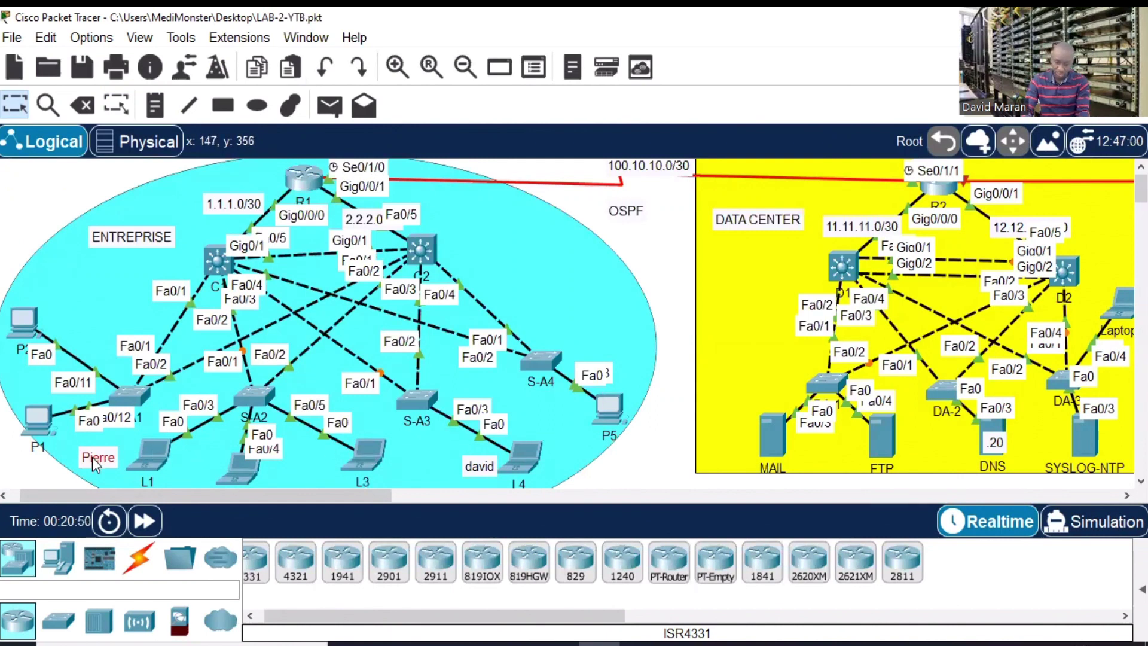
# - Shift the user labels beside L1 and L4 rightward and reopen the MAIL server's window
pyautogui.moveTo(92, 456); pyautogui.dragTo(112, 458)
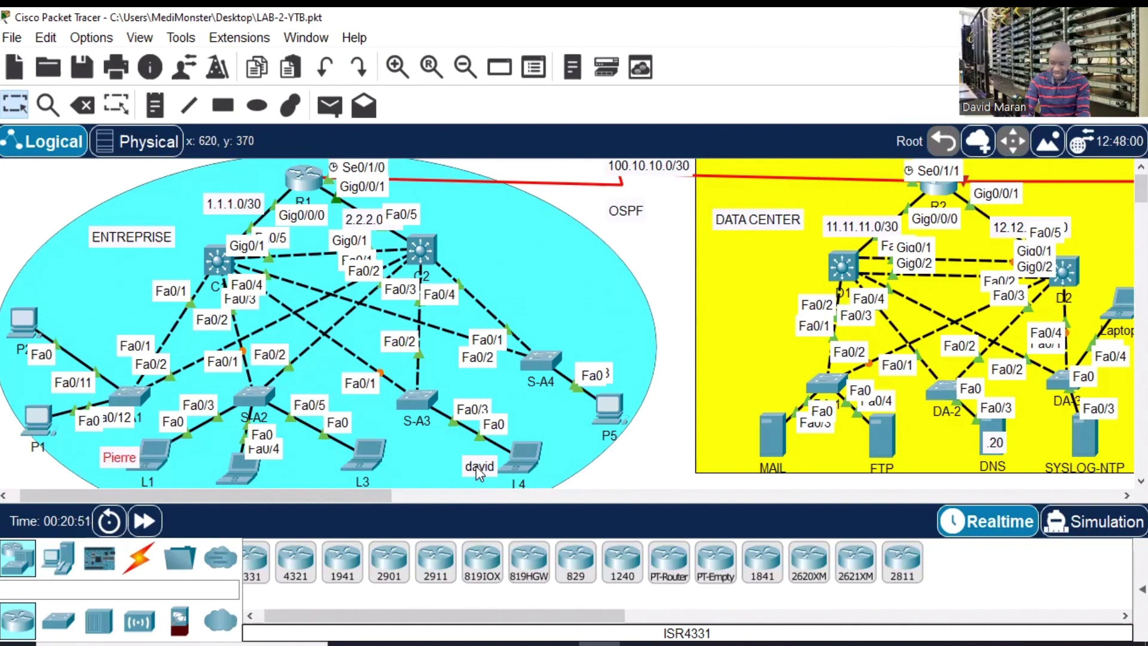
pyautogui.moveTo(476, 465); pyautogui.dragTo(514, 465)
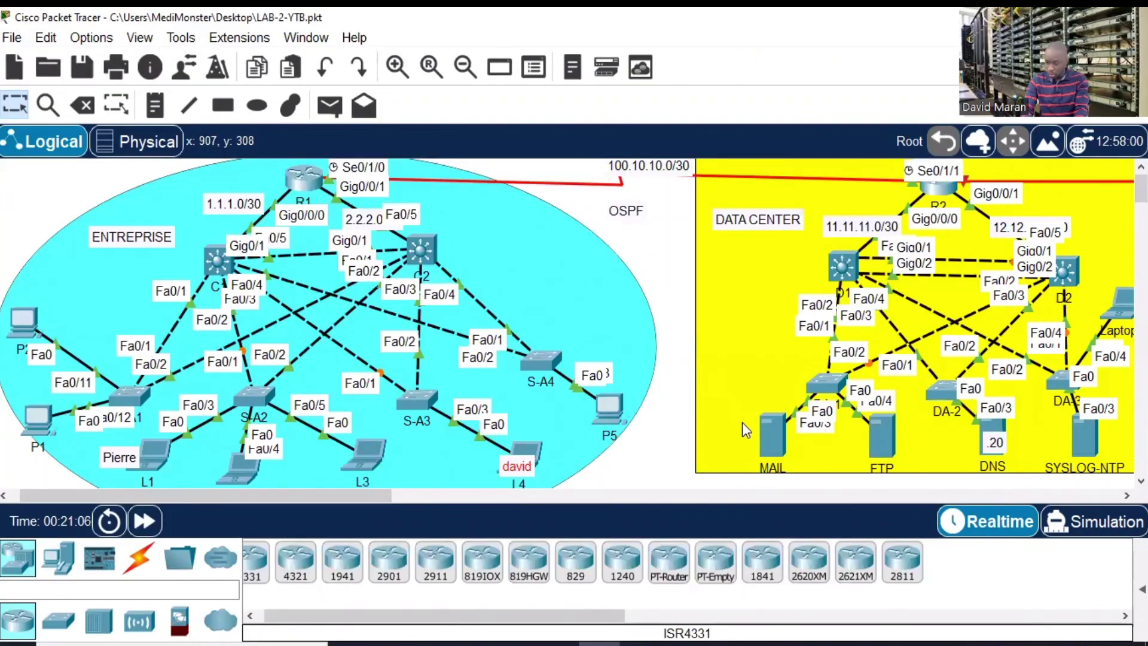
pyautogui.click(763, 442)
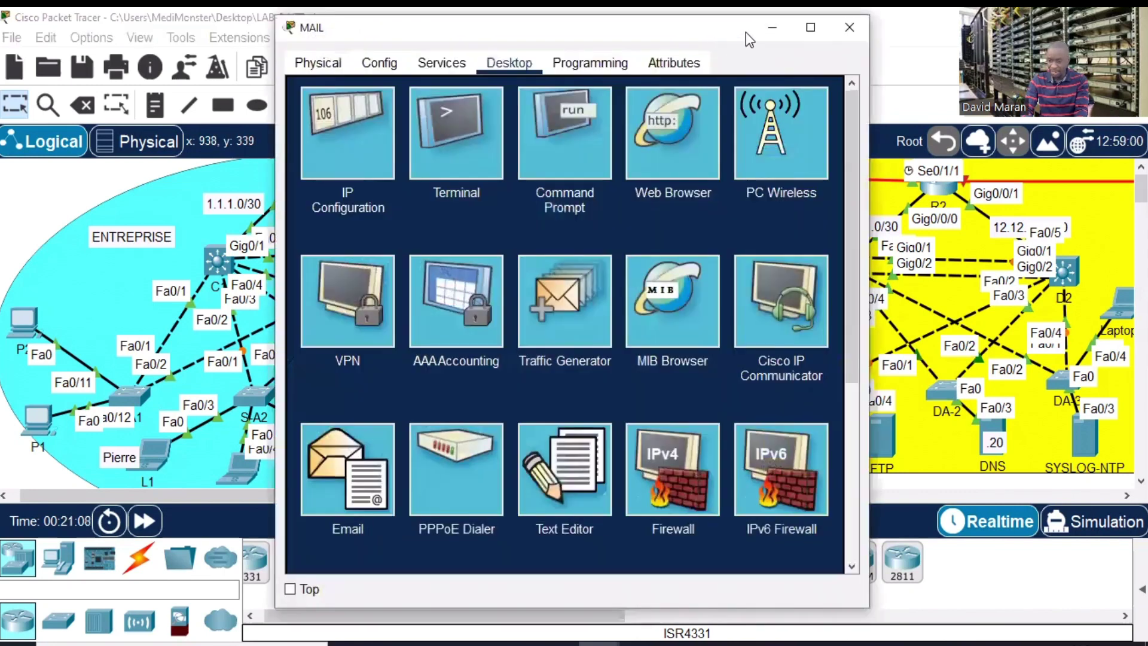
# - In the maximized MAIL server's EMAIL service, toggle SMTP off and on and clear the domain name
pyautogui.click(810, 29)
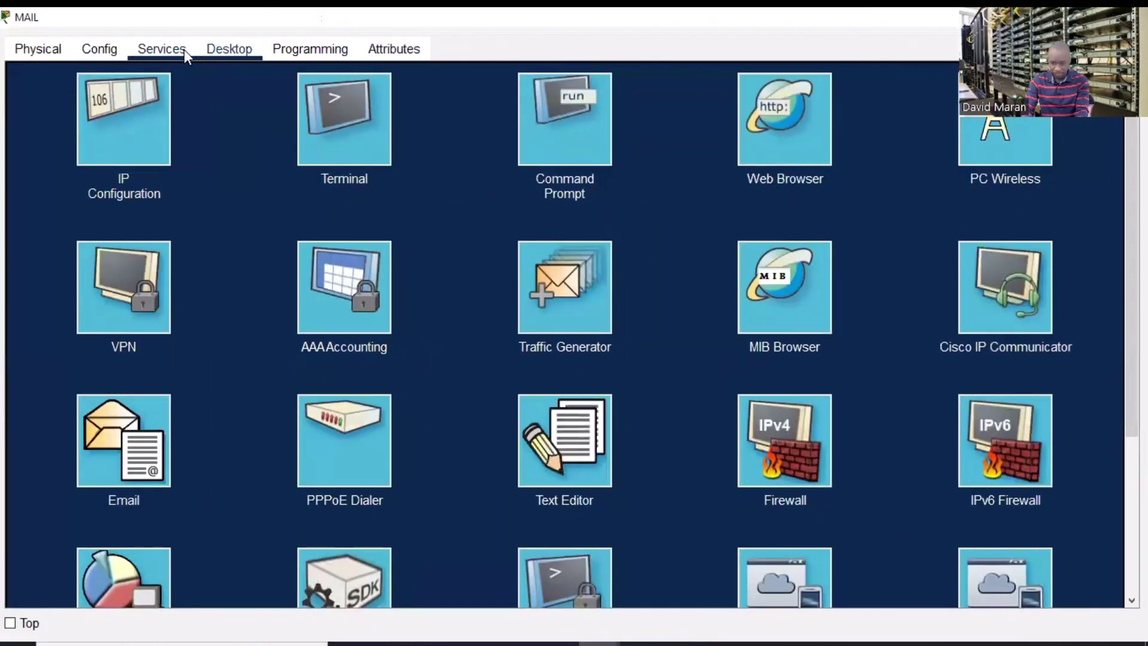
pyautogui.click(184, 49)
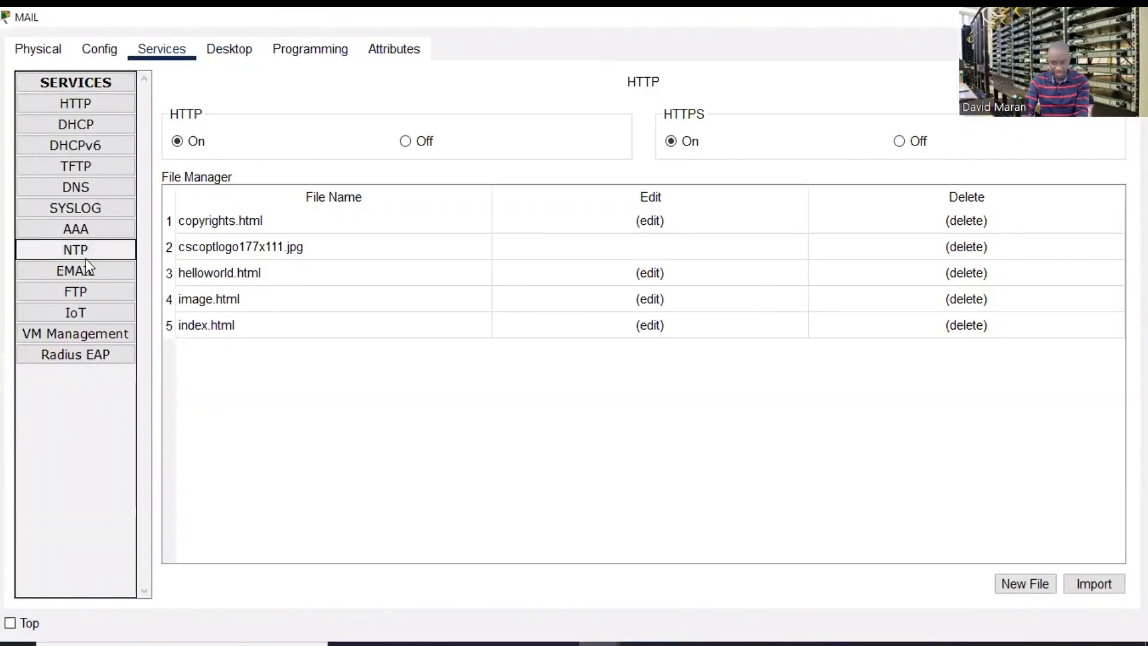
pyautogui.click(98, 272)
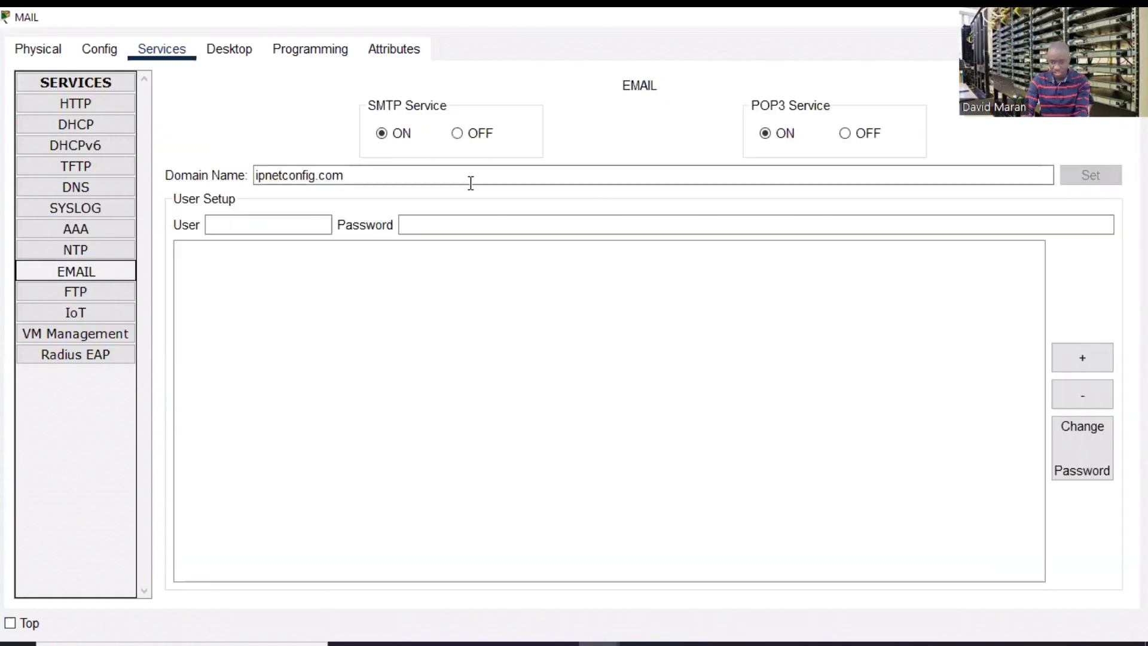
pyautogui.click(455, 135)
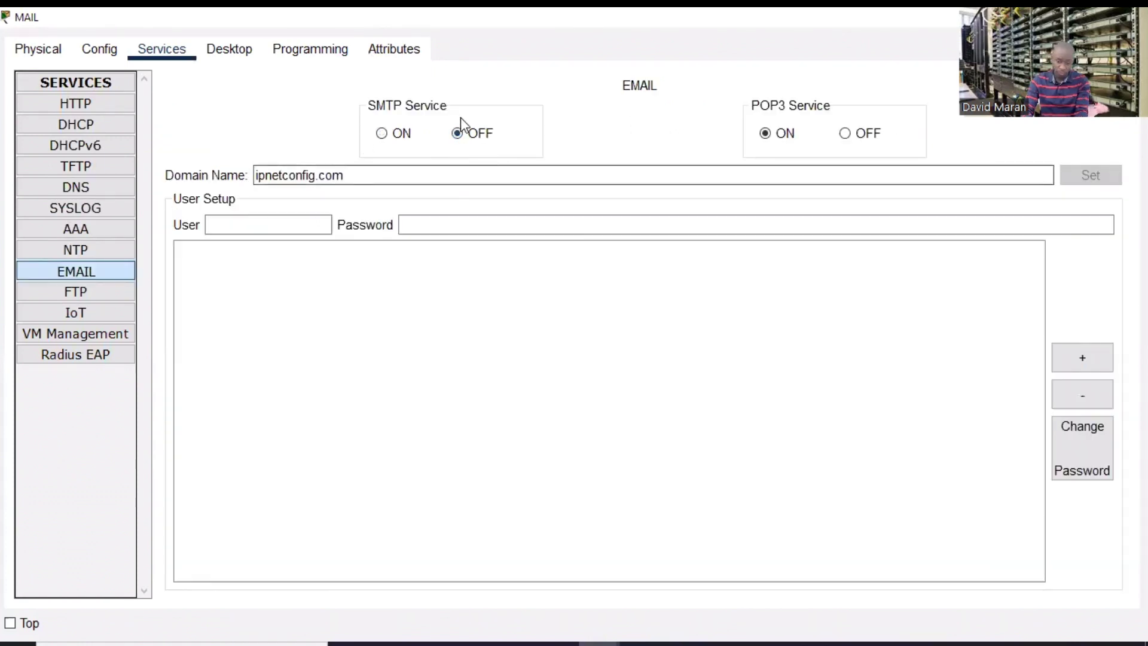
pyautogui.click(381, 134)
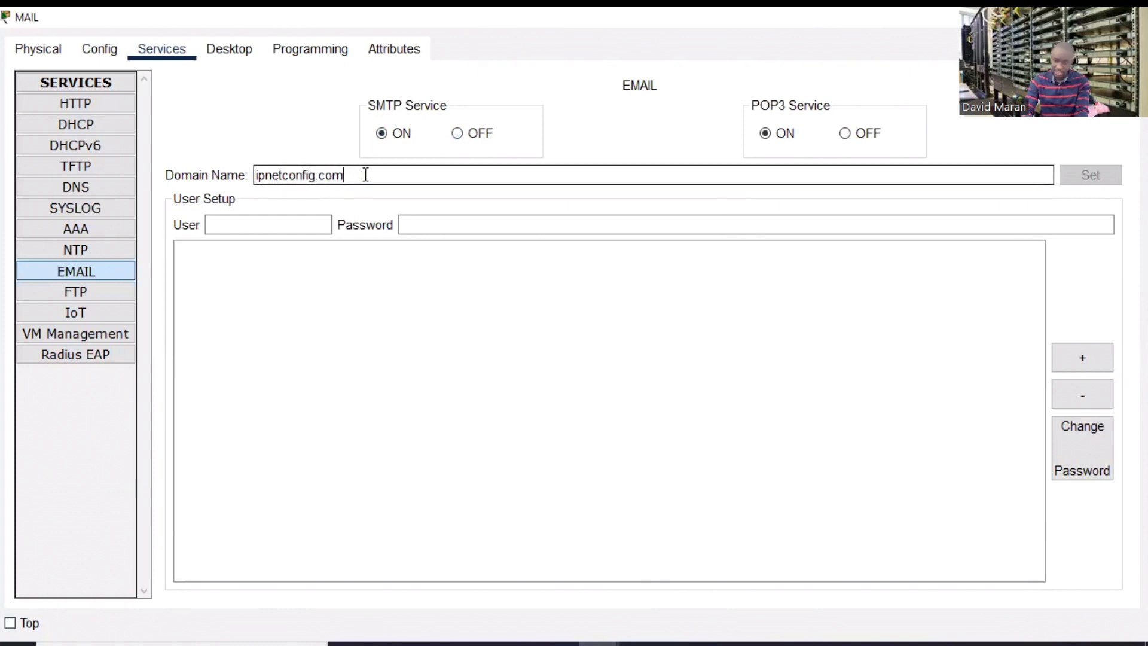
pyautogui.moveTo(367, 174); pyautogui.dragTo(192, 172)
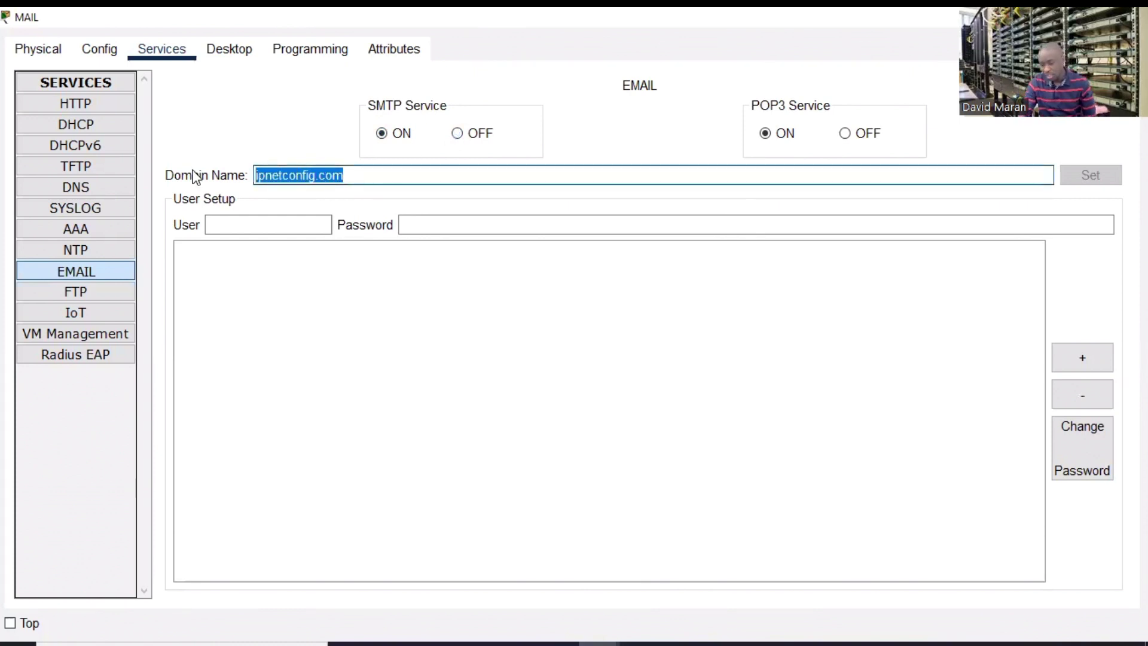
pyautogui.press('BackSpace')
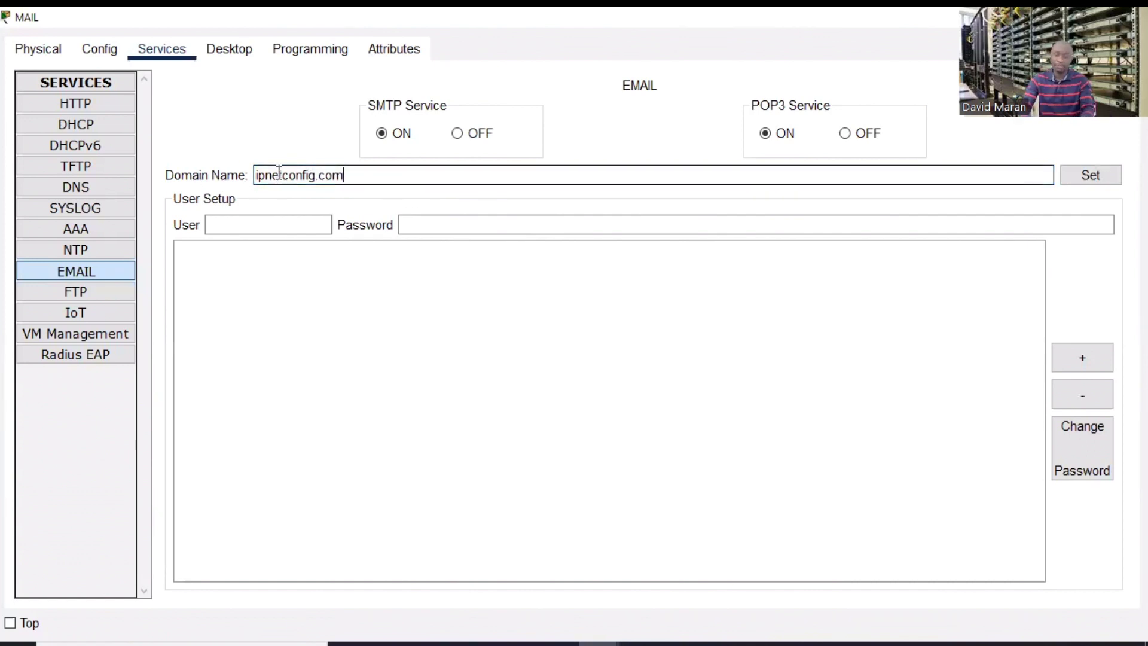
pyautogui.click(229, 227)
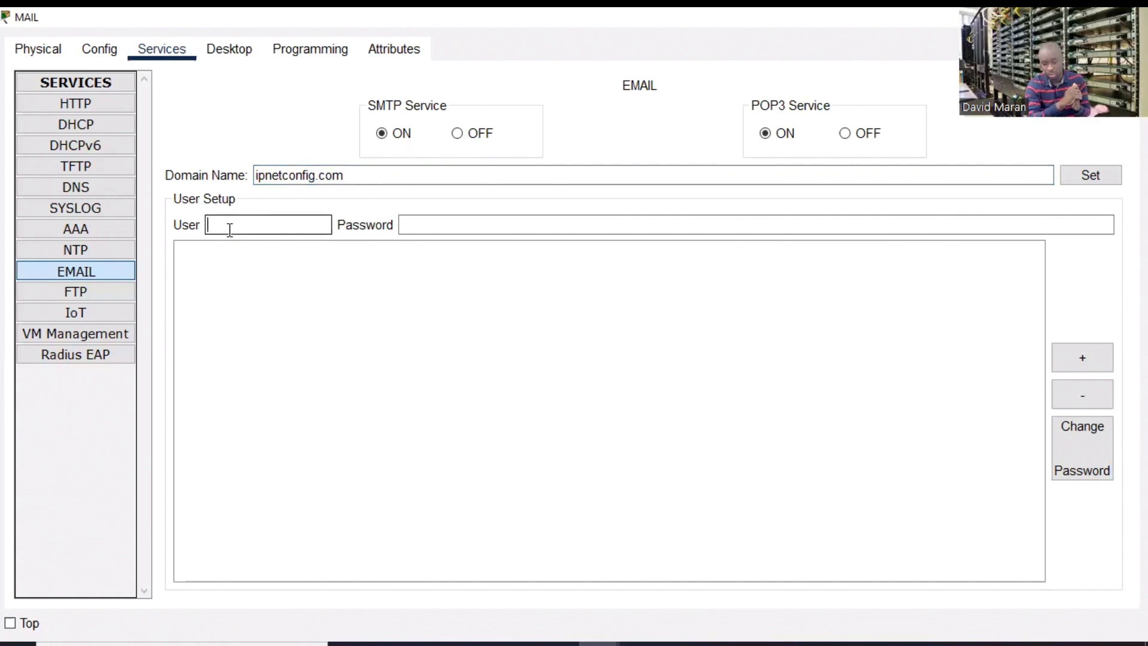
# - Enter the first mail user's name and password, apply the domain, and add the account
pyautogui.write('pierre')
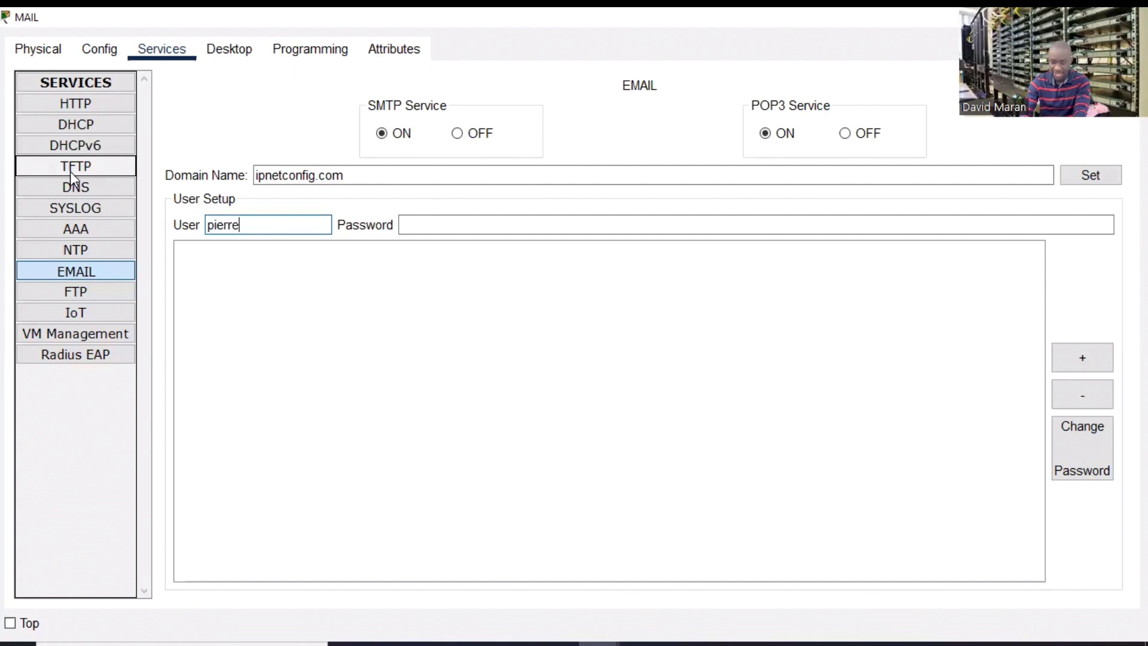
pyautogui.click(425, 226)
pyautogui.write('pierr')
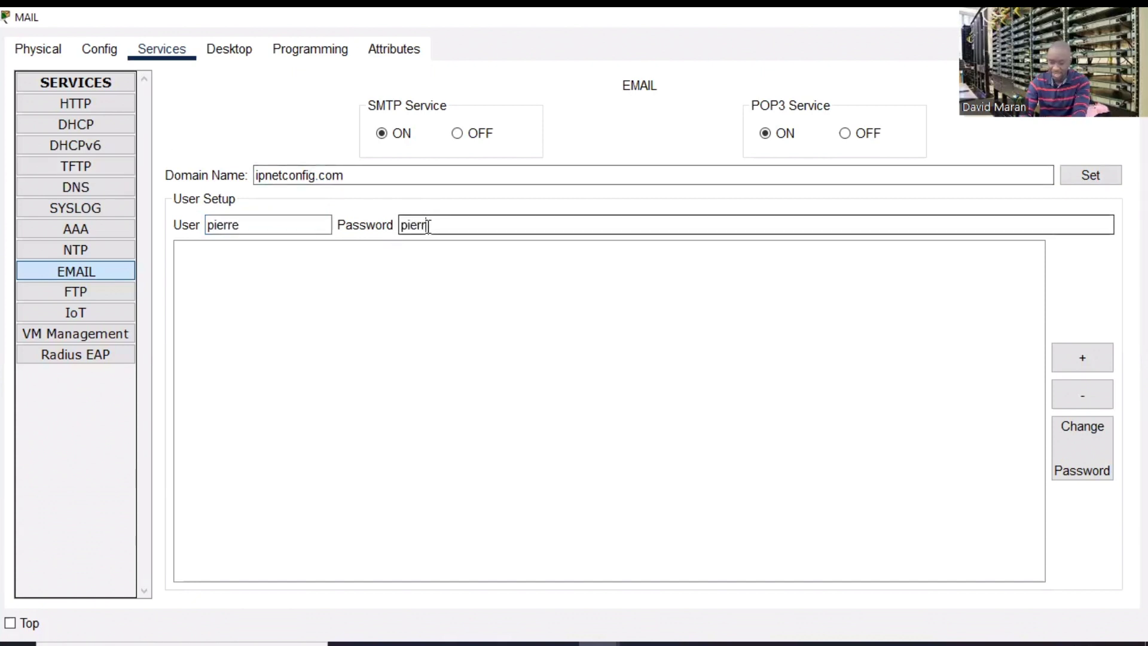
pyautogui.write('e123')
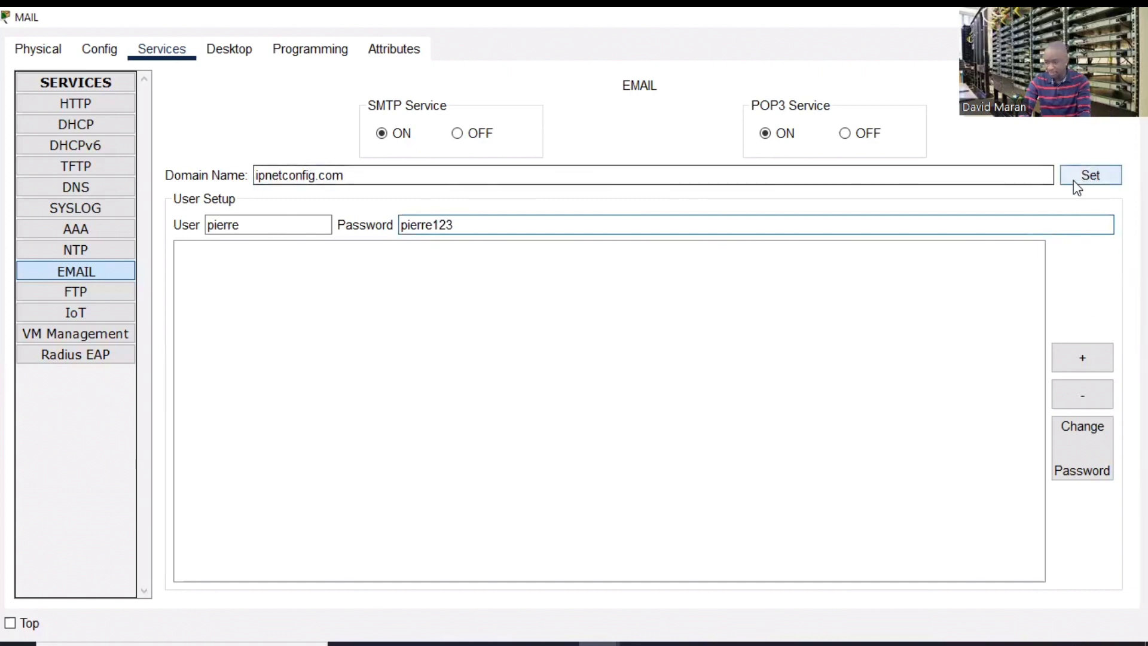
pyautogui.click(1089, 175)
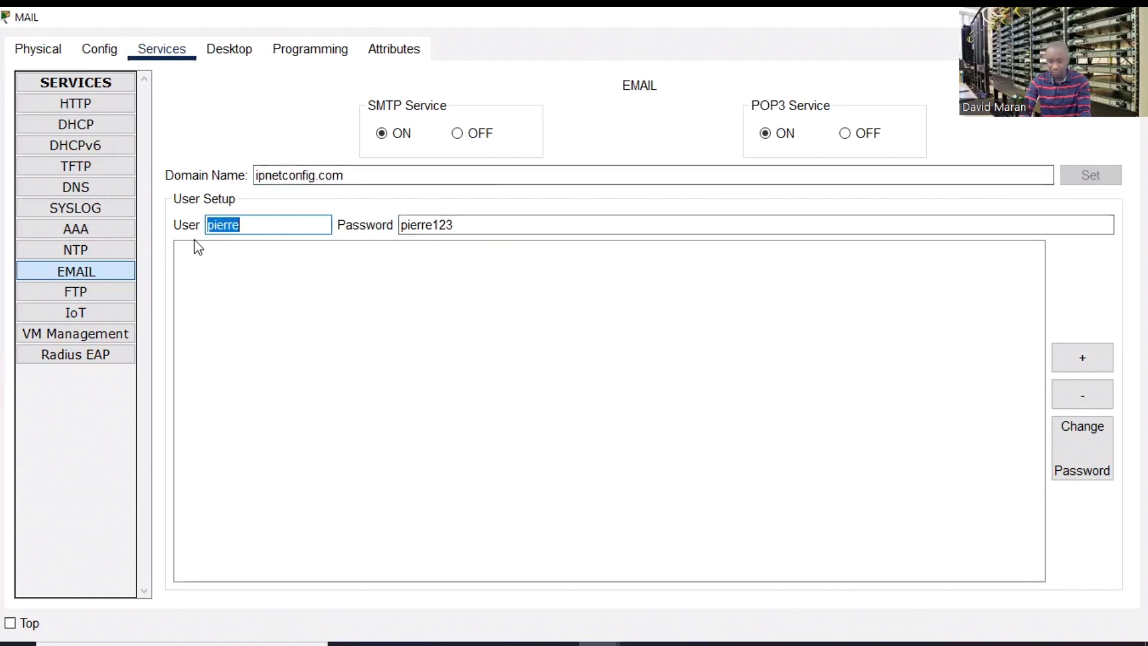
pyautogui.click(1088, 357)
# - Add a second mail user account with its password, then close the MAIL window
pyautogui.click(231, 226)
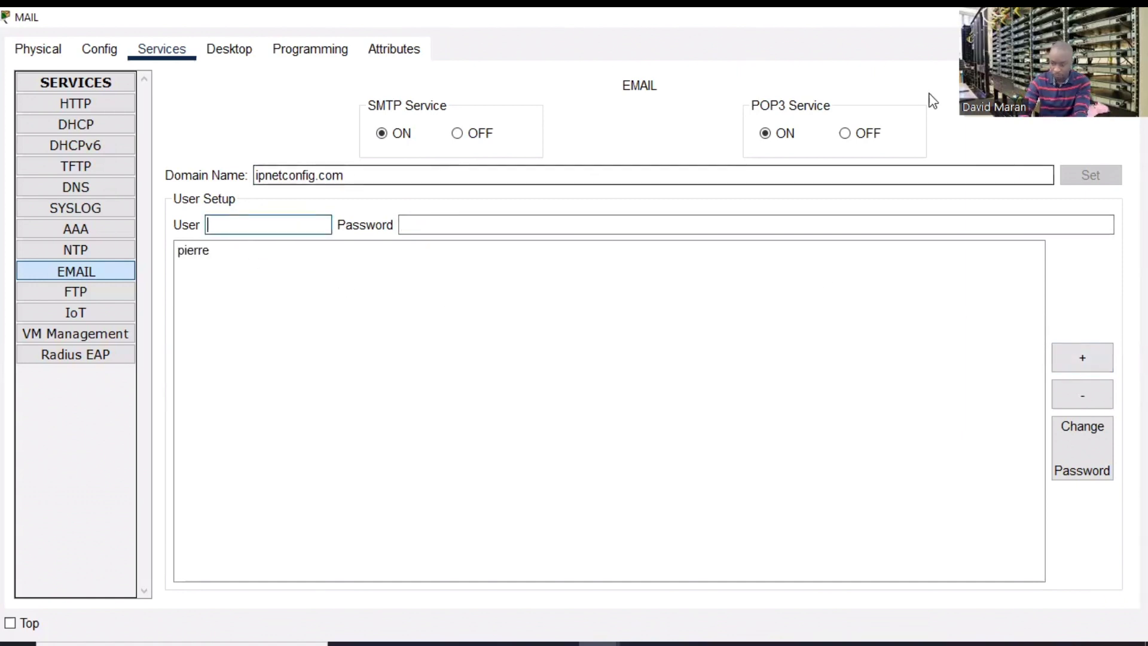
pyautogui.write('david')
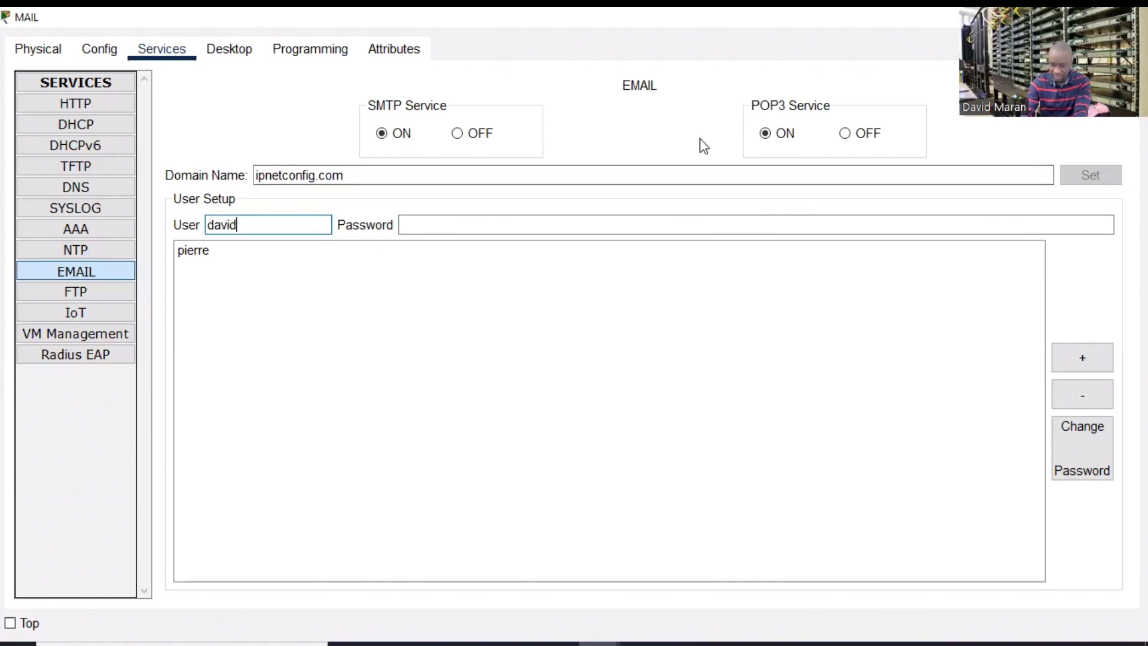
pyautogui.click(532, 218)
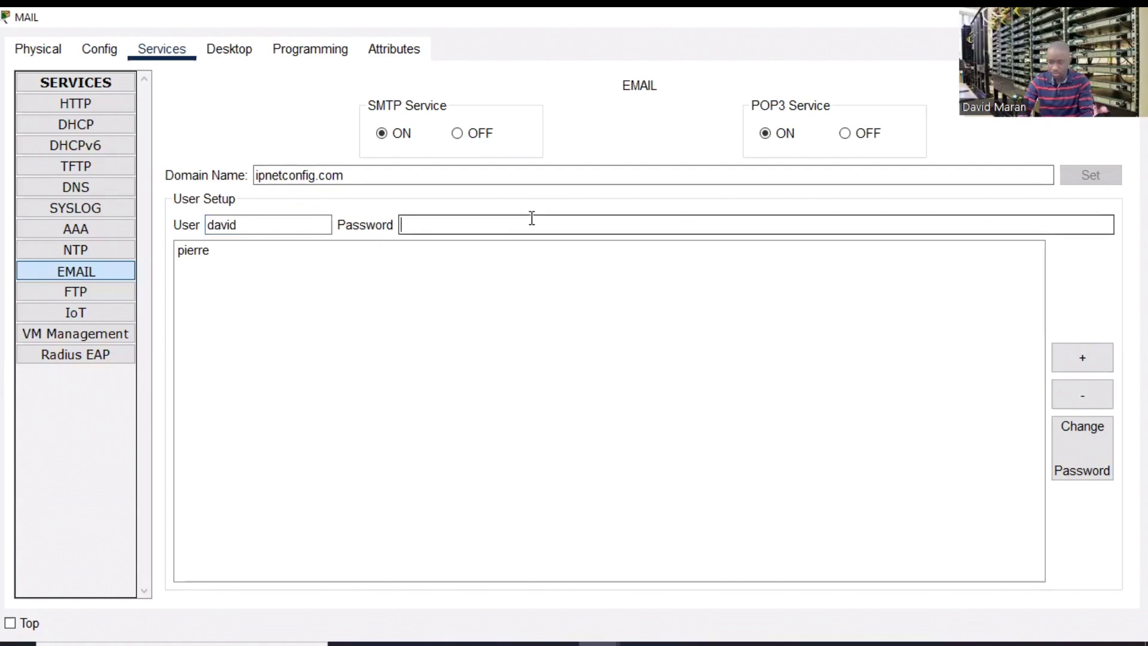
pyautogui.write('david123')
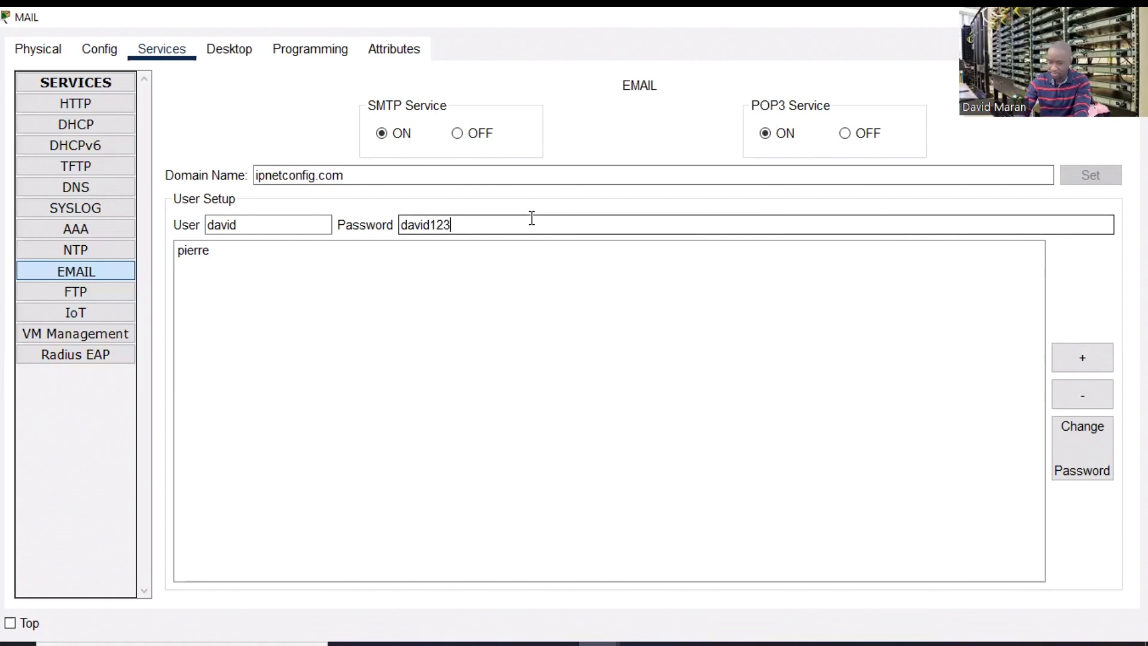
pyautogui.click(1079, 362)
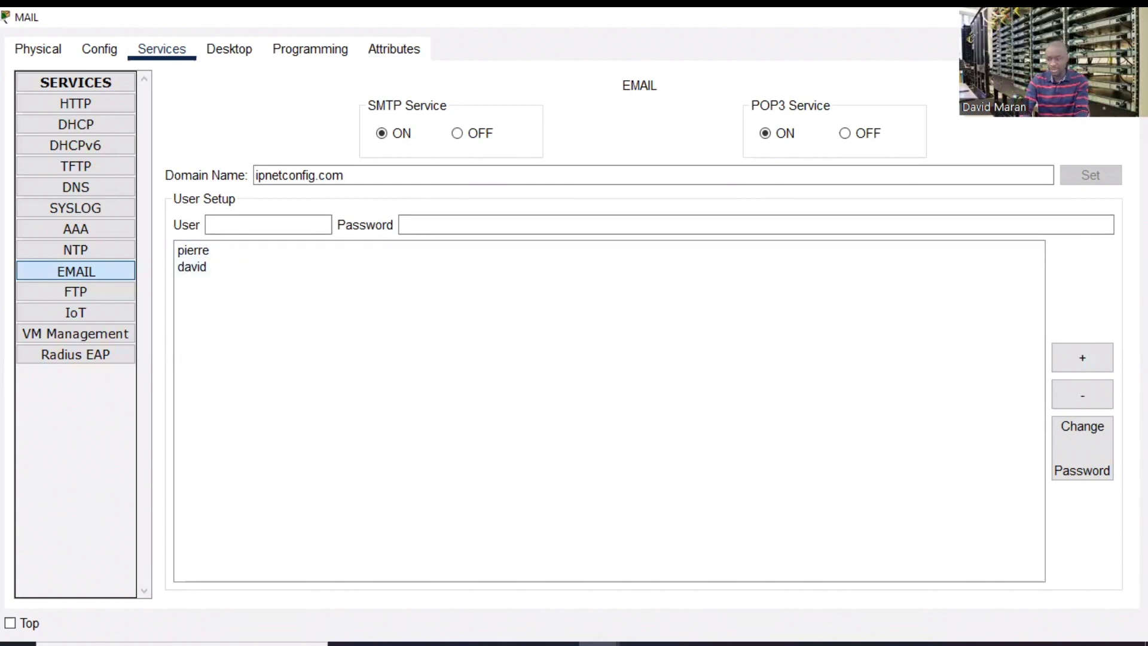
pyautogui.click(1130, 17)
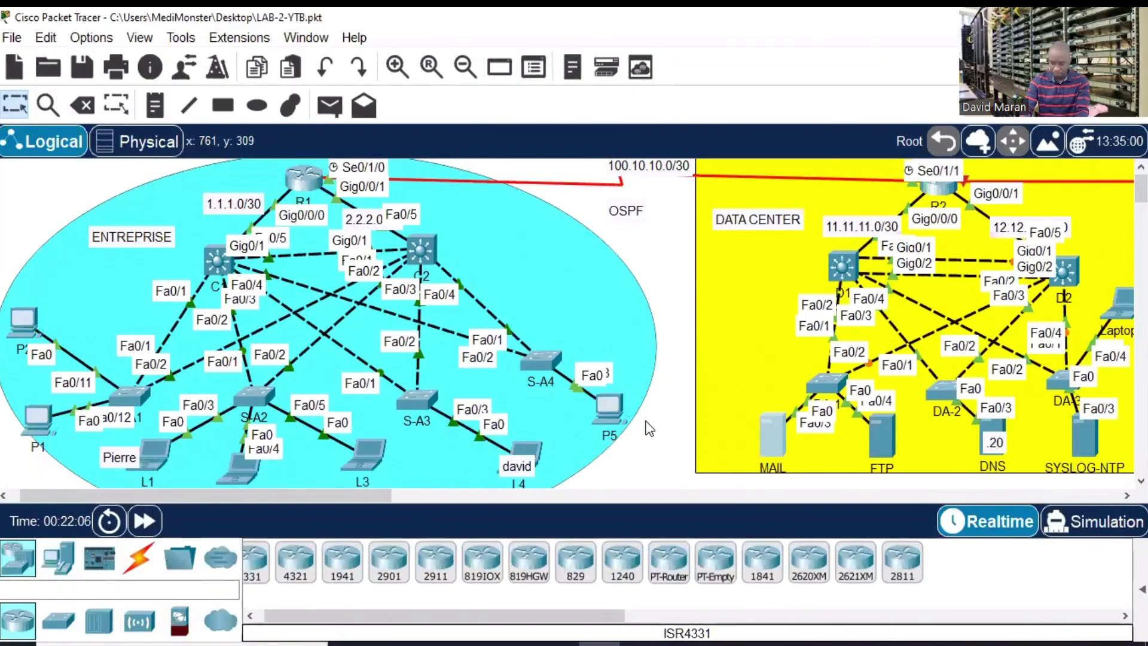
# - Open L1's mail client full-screen and enter the user's display name
pyautogui.click(159, 449)
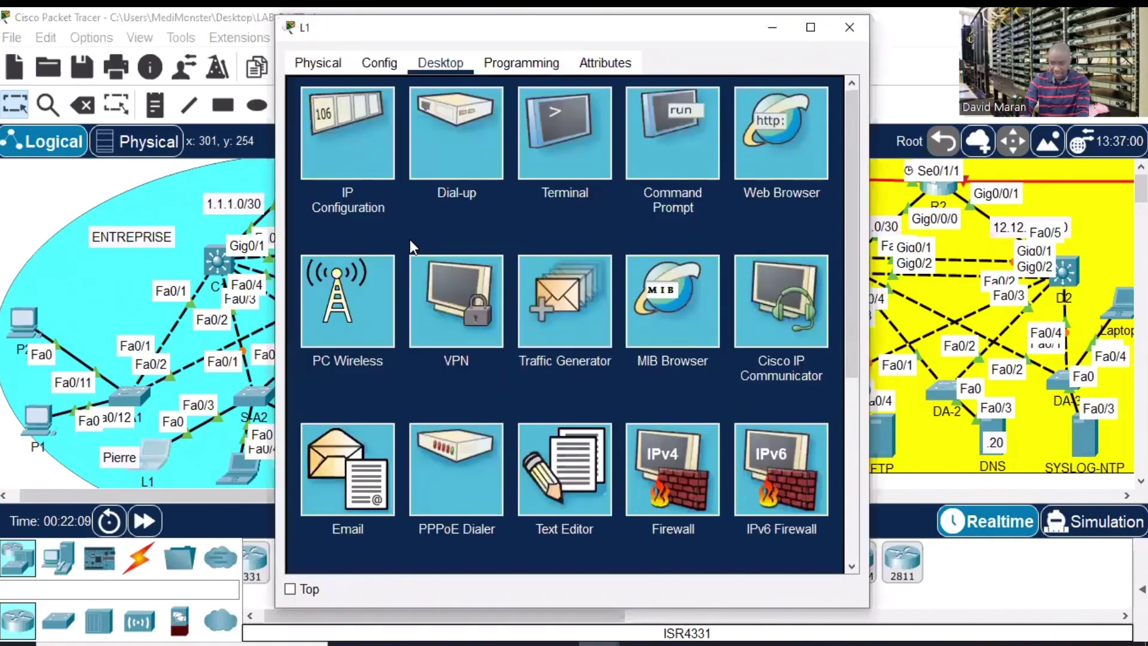
pyautogui.click(811, 27)
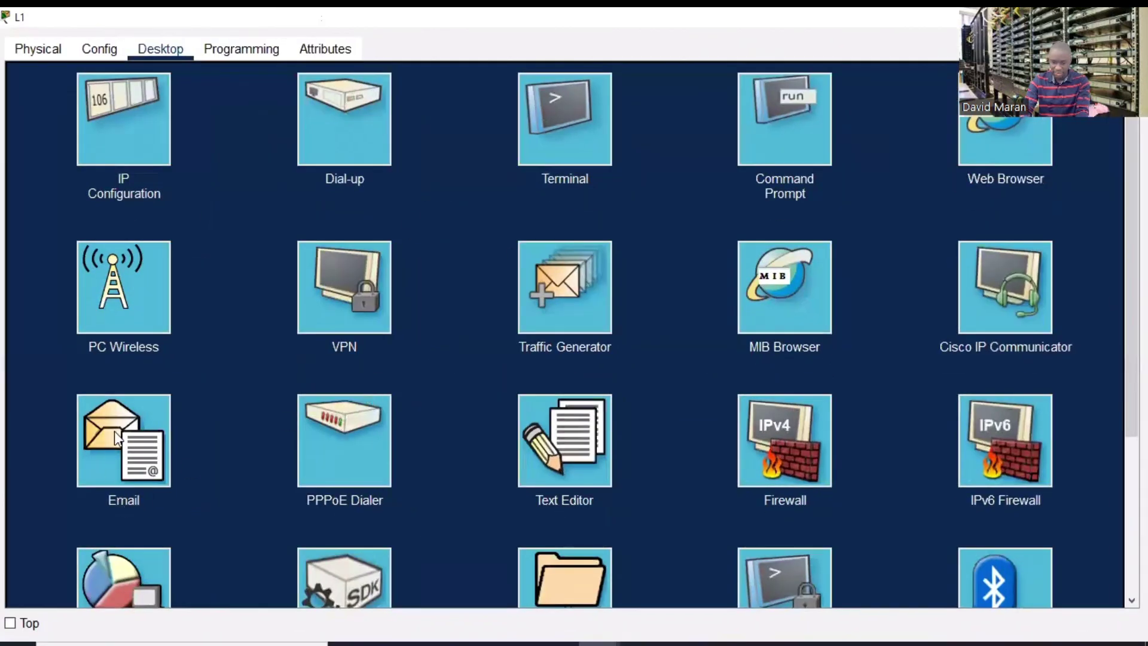
pyautogui.click(126, 458)
pyautogui.click(162, 134)
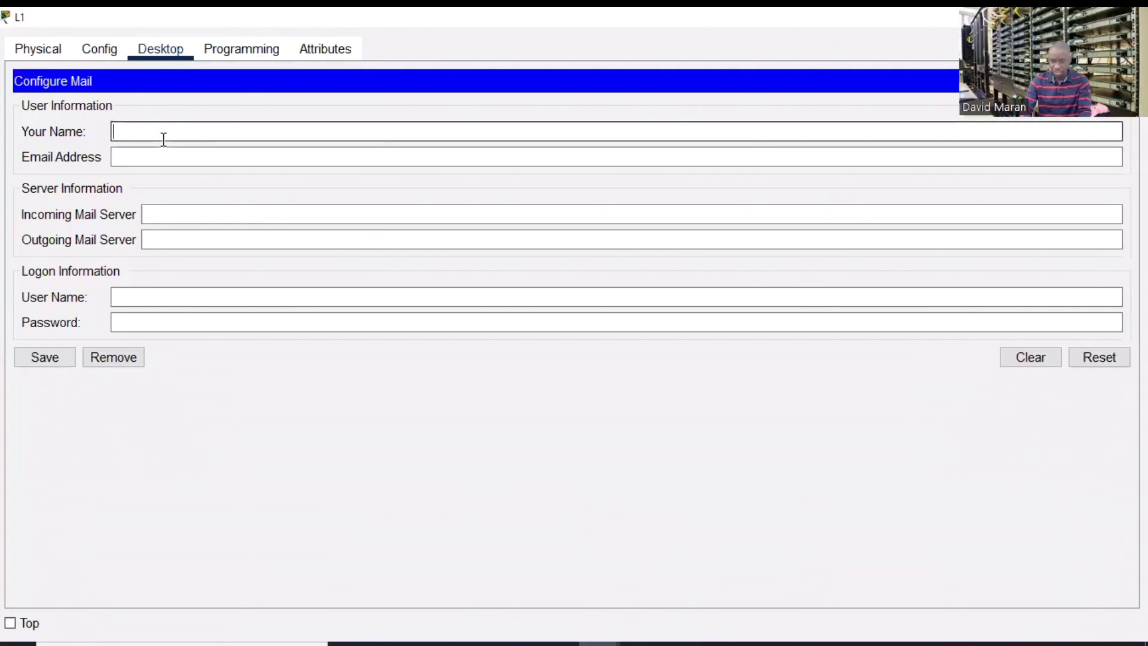
pyautogui.write('pi')
pyautogui.write('erre')
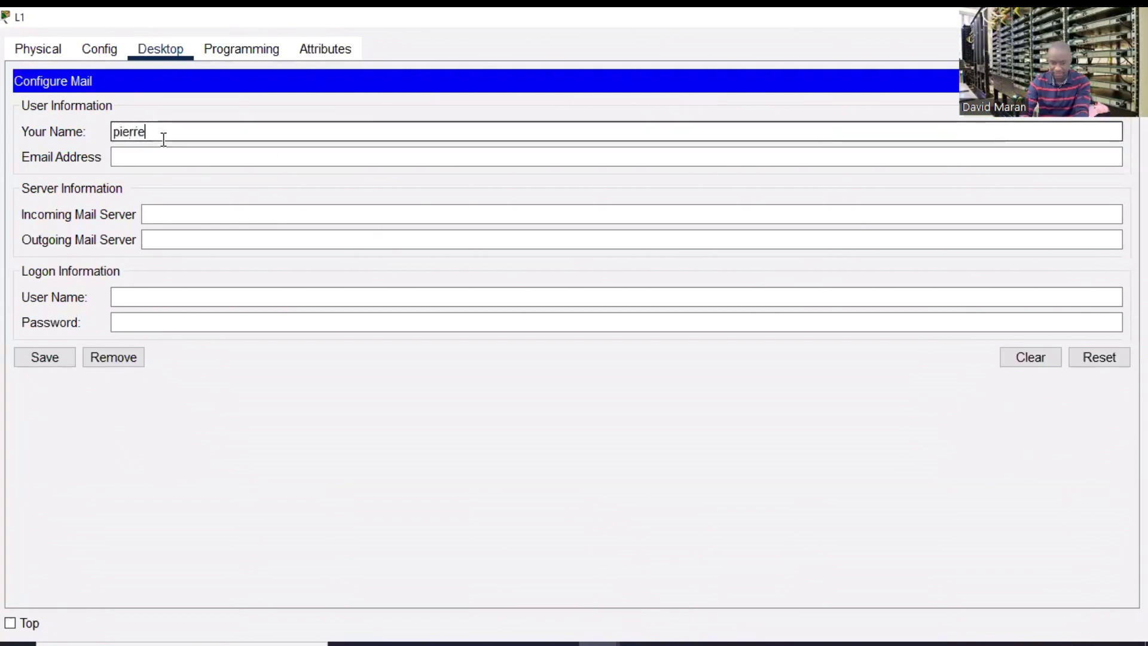
# - Enter the user's e-mail address, correcting its domain to end in .com
pyautogui.click(152, 157)
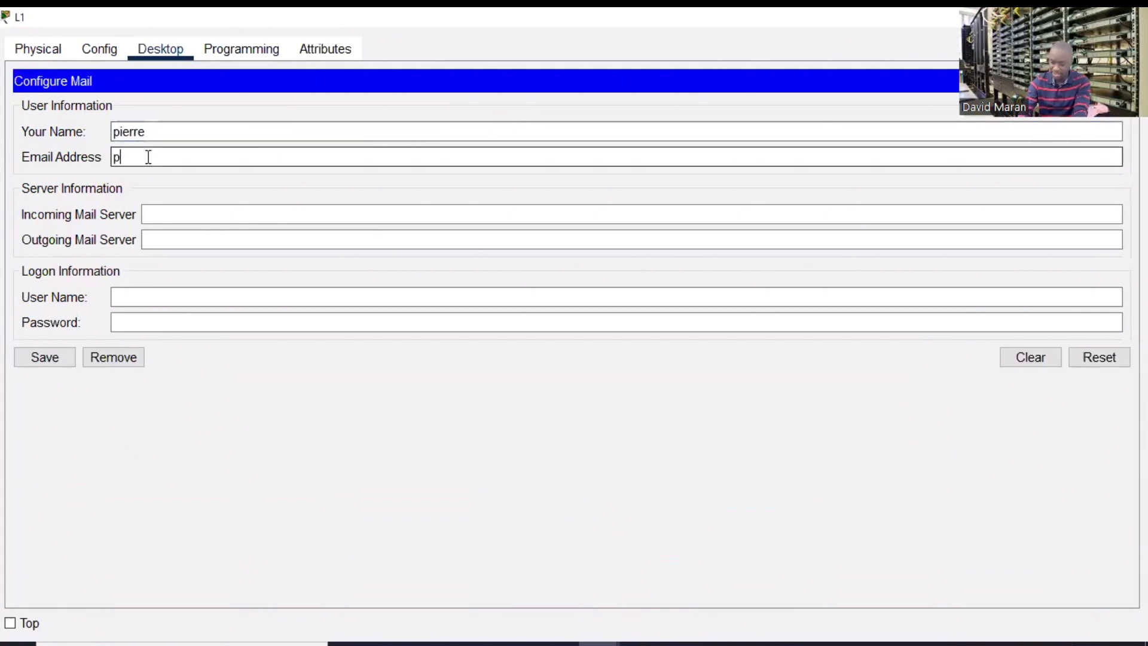
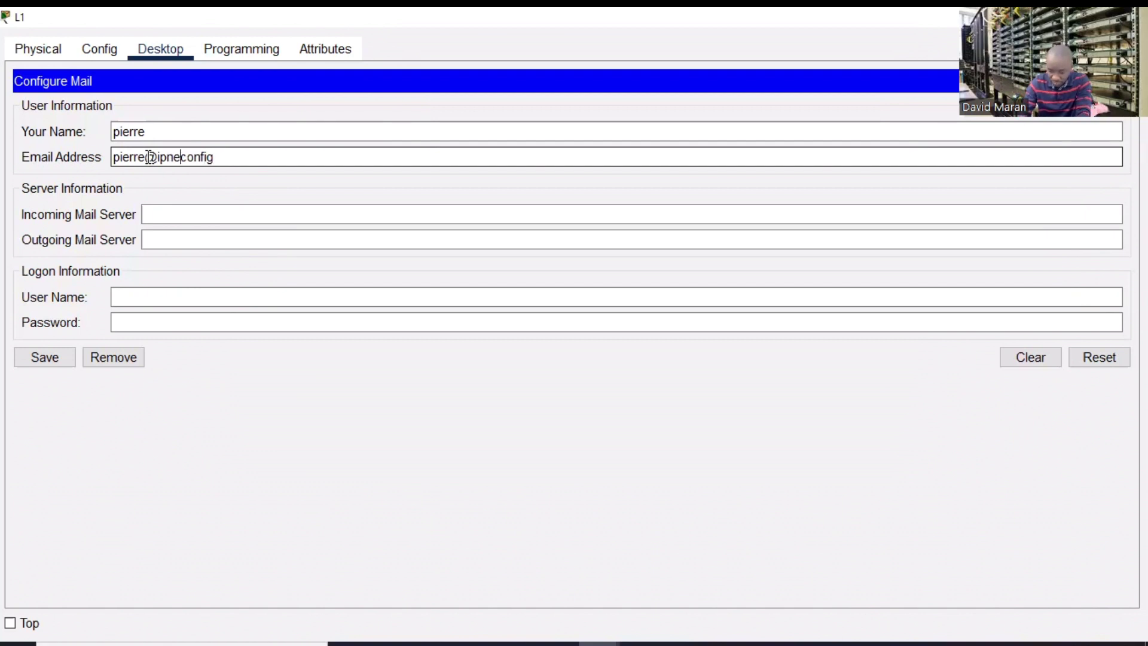
pyautogui.click(226, 161)
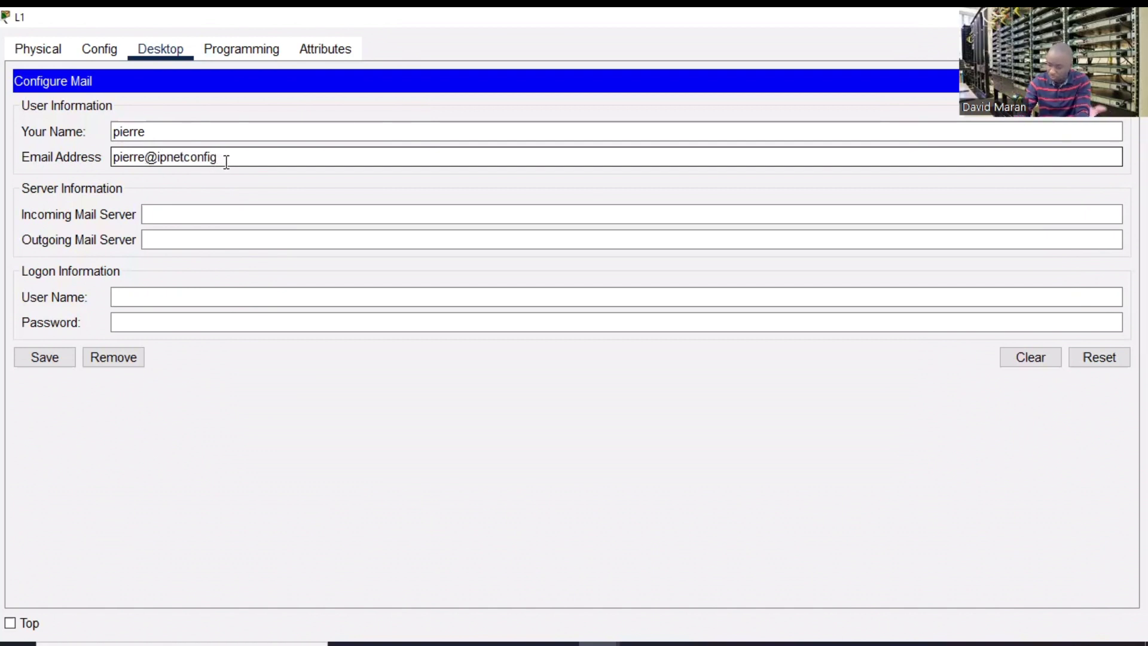
pyautogui.write('.com')
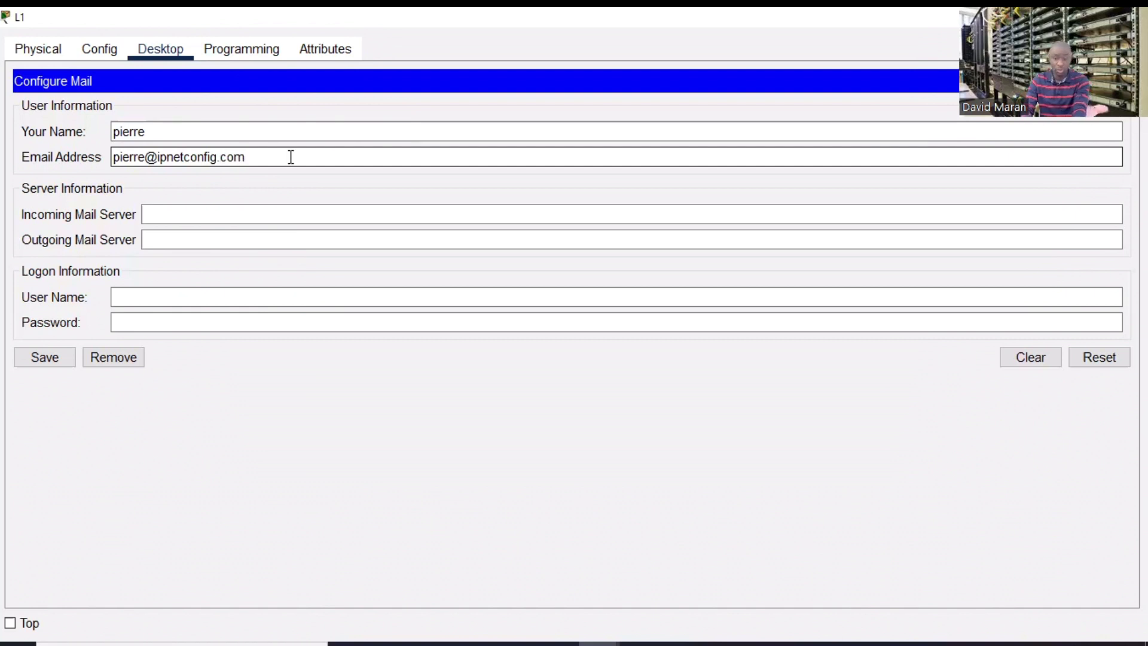
pyautogui.moveTo(289, 155); pyautogui.dragTo(155, 146)
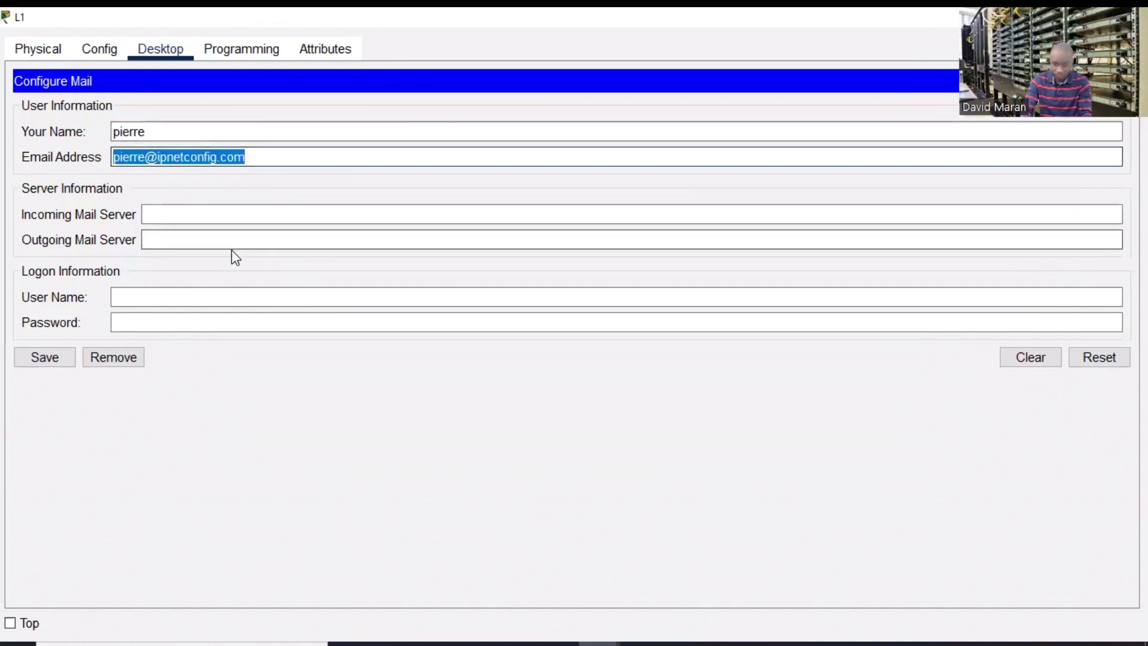
pyautogui.click(144, 216)
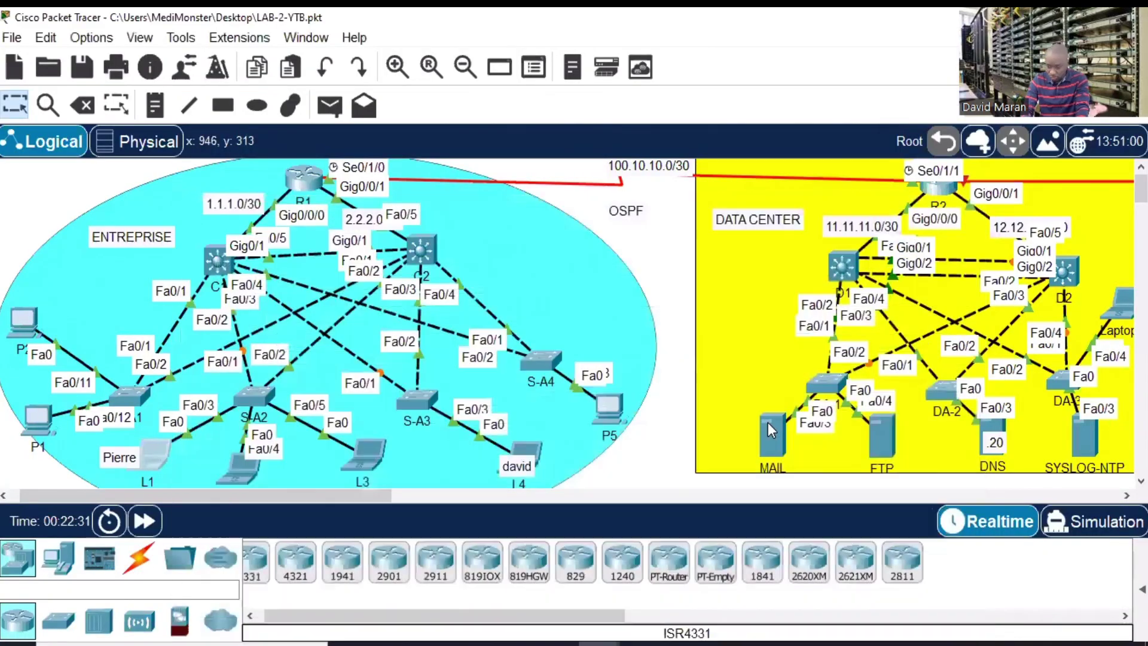
# - Look up the MAIL server's IP address in its IP Configuration
pyautogui.click(768, 422)
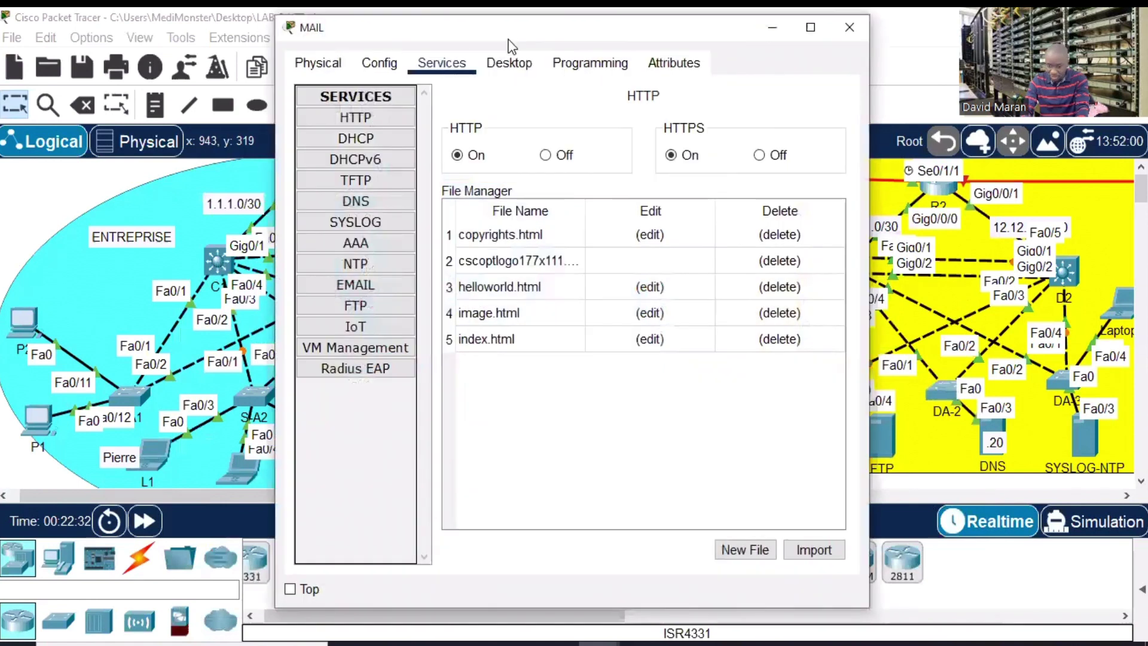
pyautogui.click(507, 60)
pyautogui.click(379, 124)
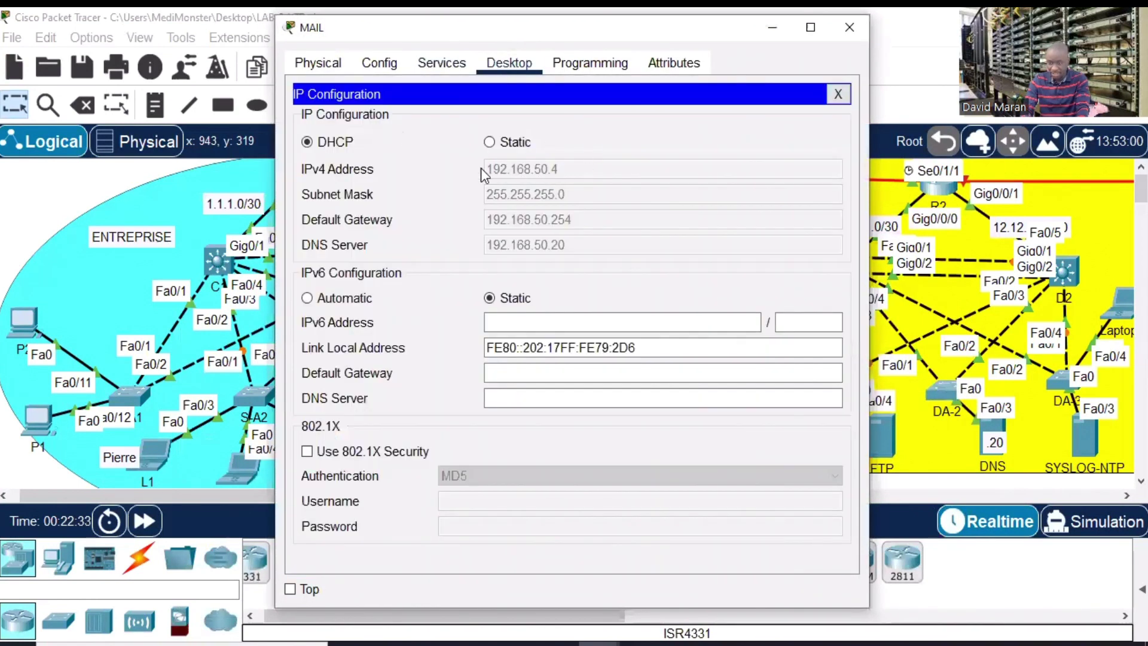
pyautogui.click(847, 28)
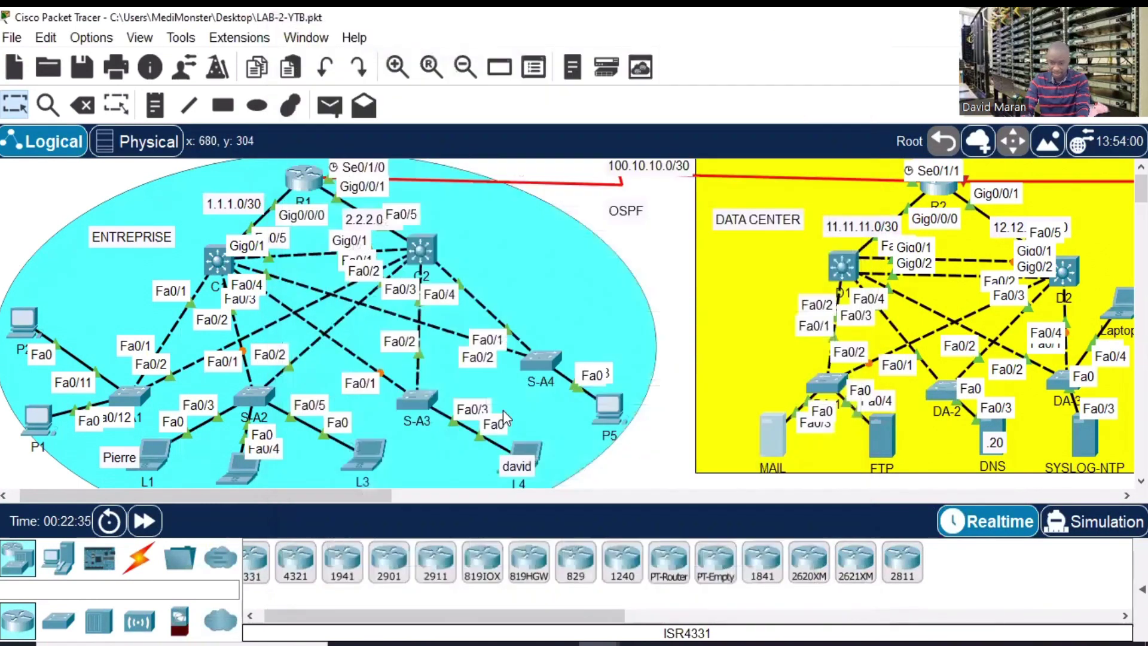
# - Set 192.168.50.4 as both incoming and outgoing mail server in L1's mail settings
pyautogui.click(153, 454)
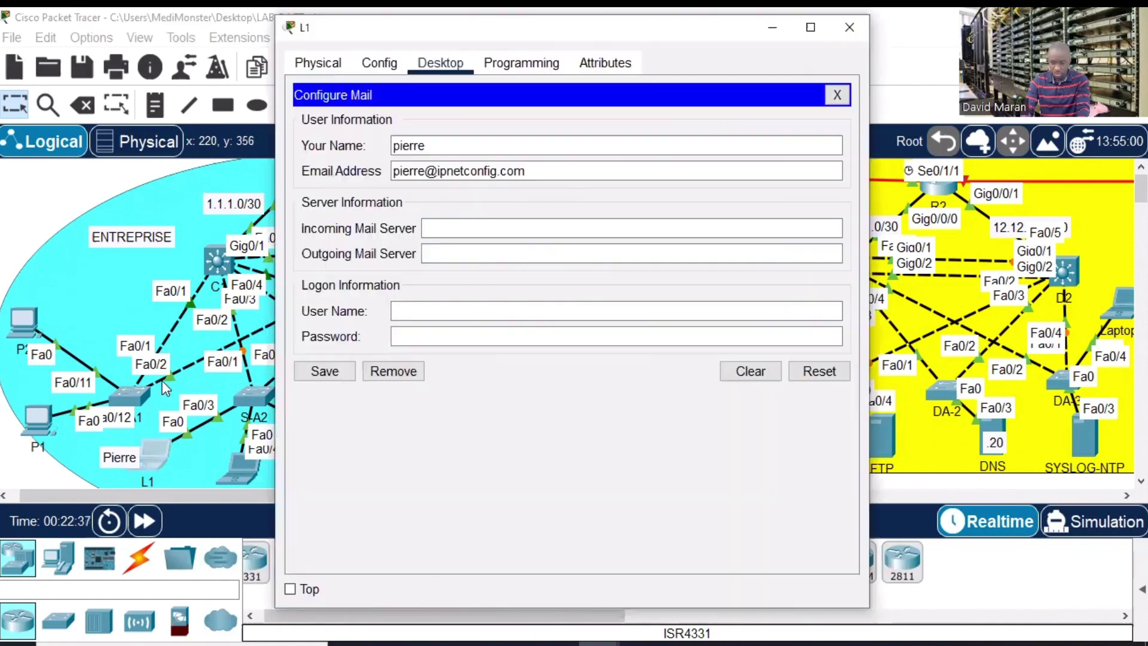
pyautogui.click(454, 228)
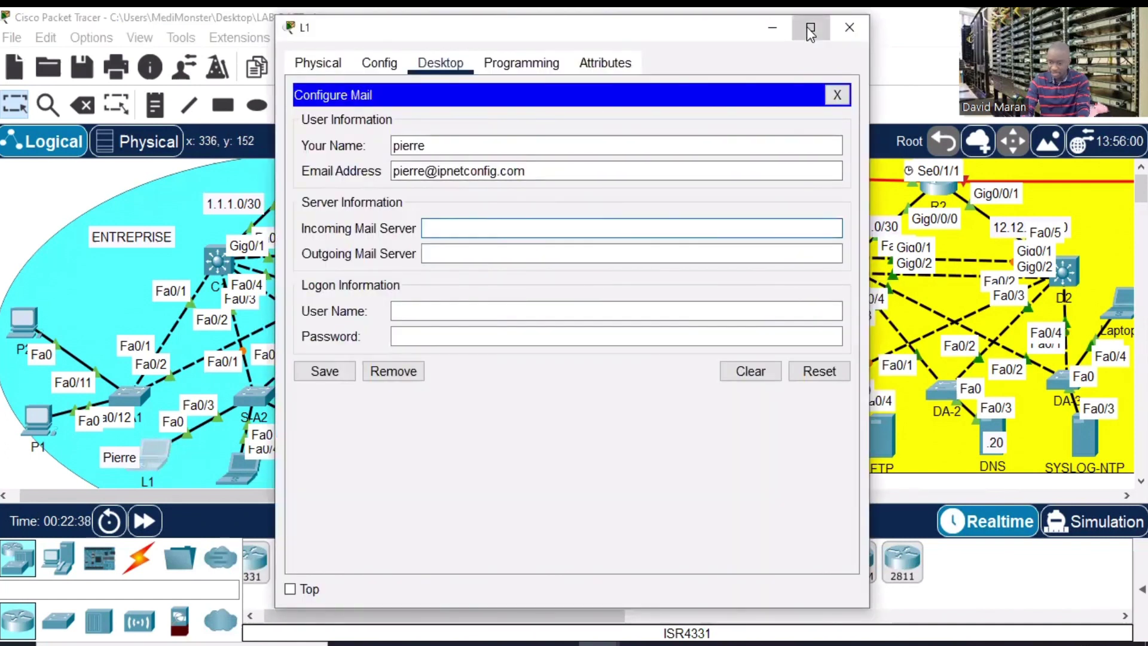
pyautogui.click(810, 28)
pyautogui.write('192.16')
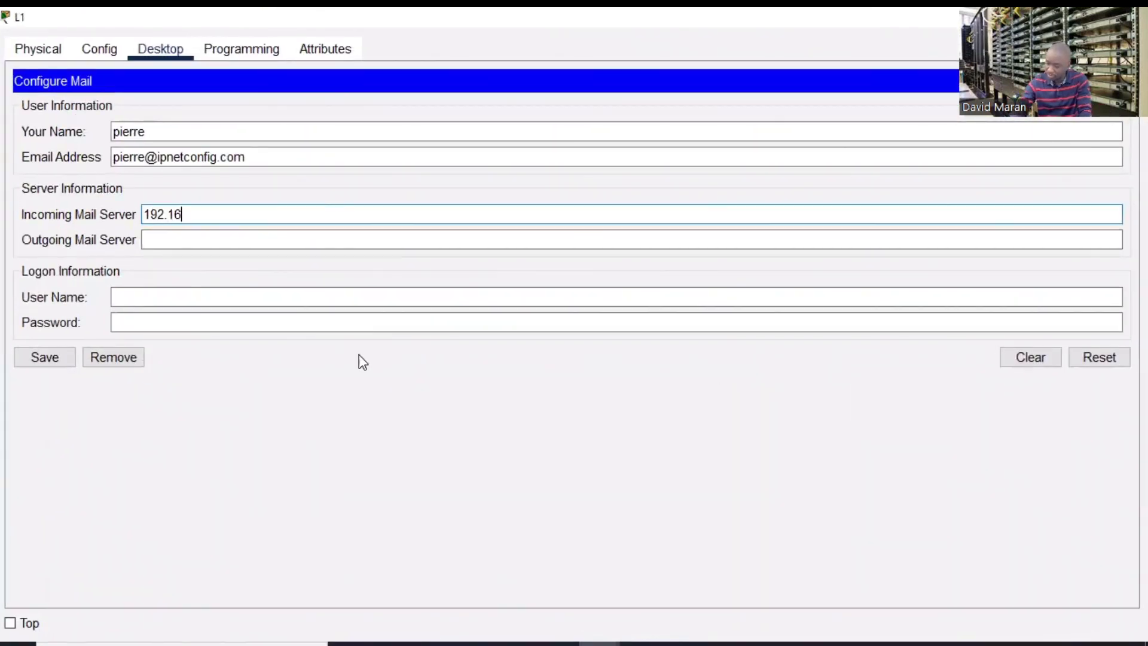
pyautogui.write('8.50.4')
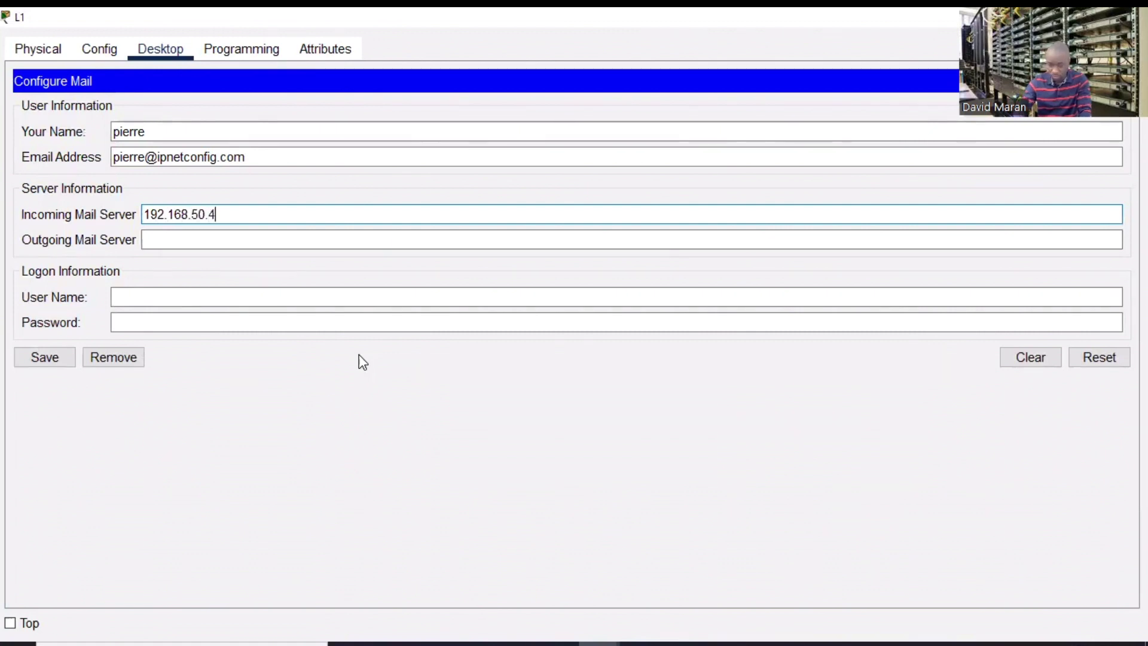
pyautogui.moveTo(264, 209); pyautogui.dragTo(91, 215)
pyautogui.hotkey('ctrl', 'c')
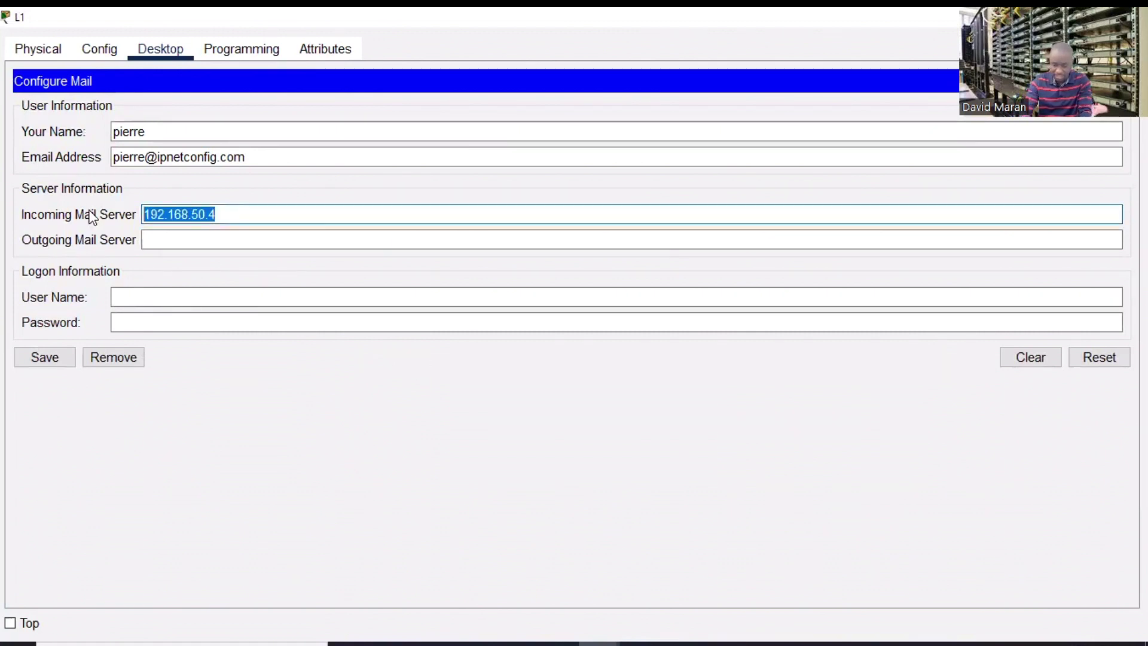
pyautogui.click(226, 240)
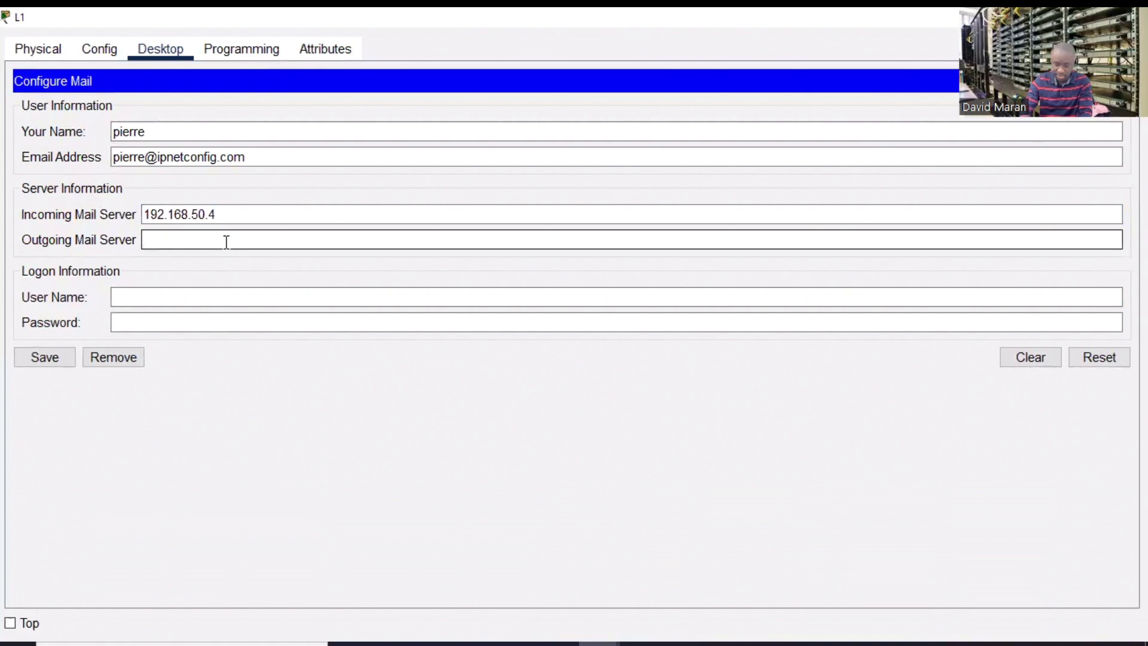
pyautogui.hotkey('ctrl', 'v')
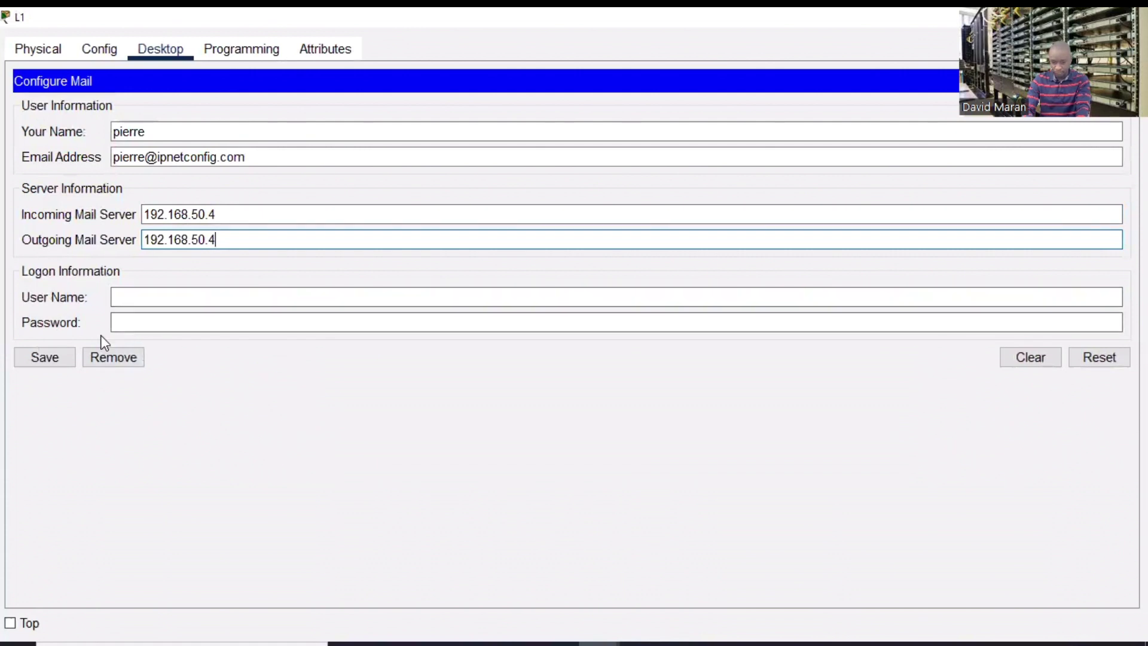
# - Enter the logon user name and password, then save L1's mail account
pyautogui.click(138, 298)
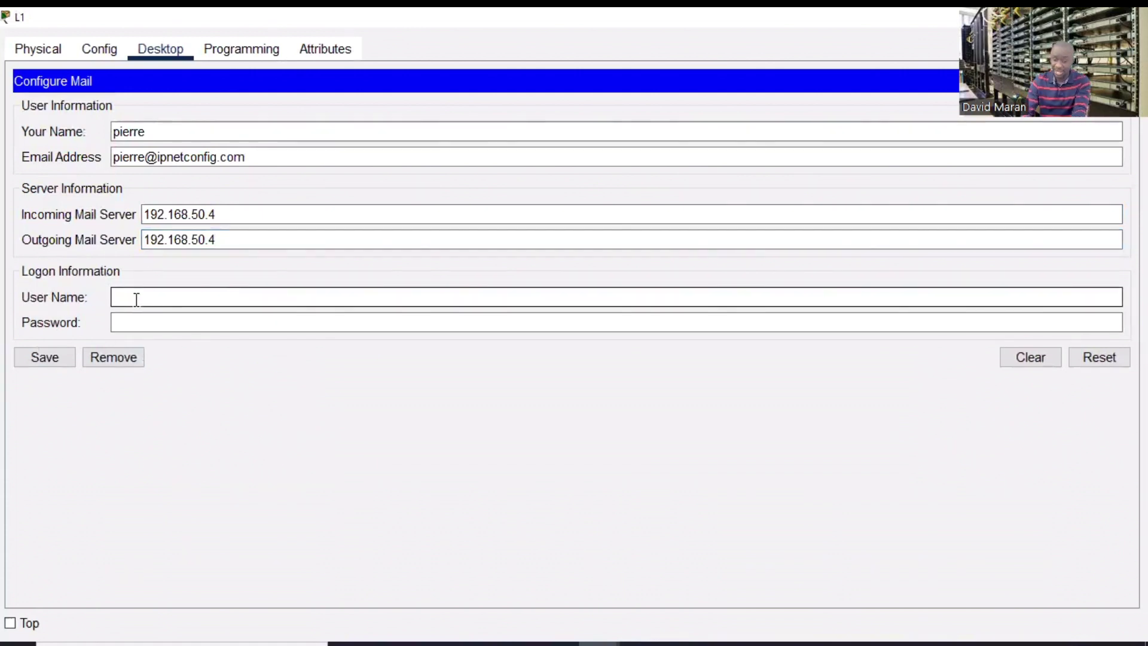
pyautogui.write('pierre')
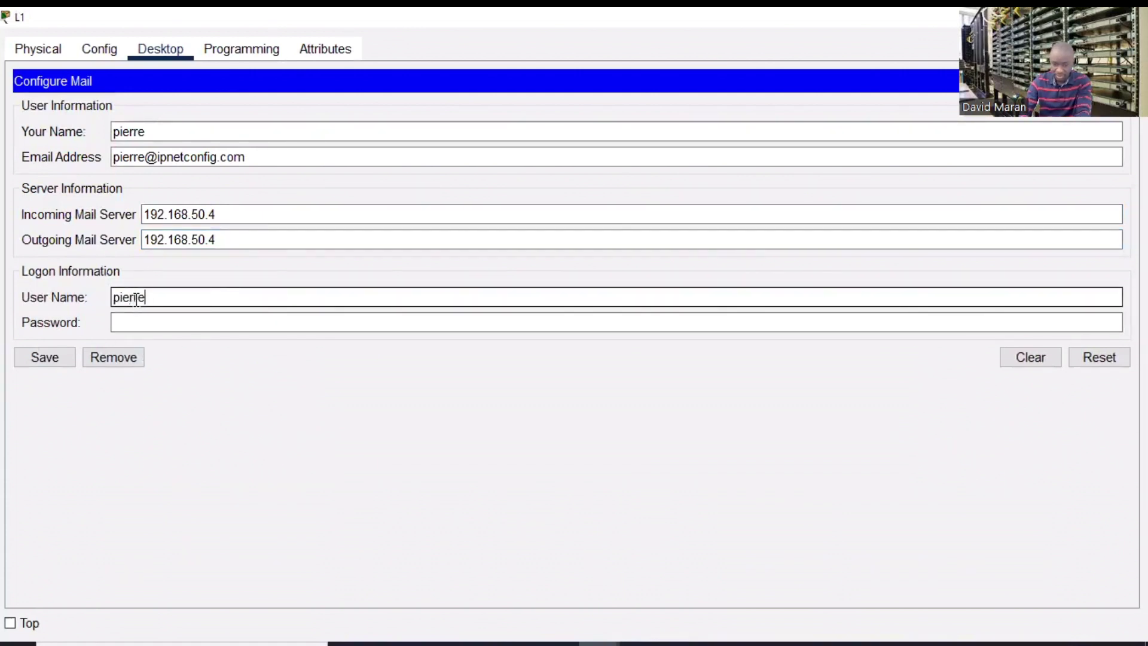
pyautogui.click(155, 321)
pyautogui.write('1234')
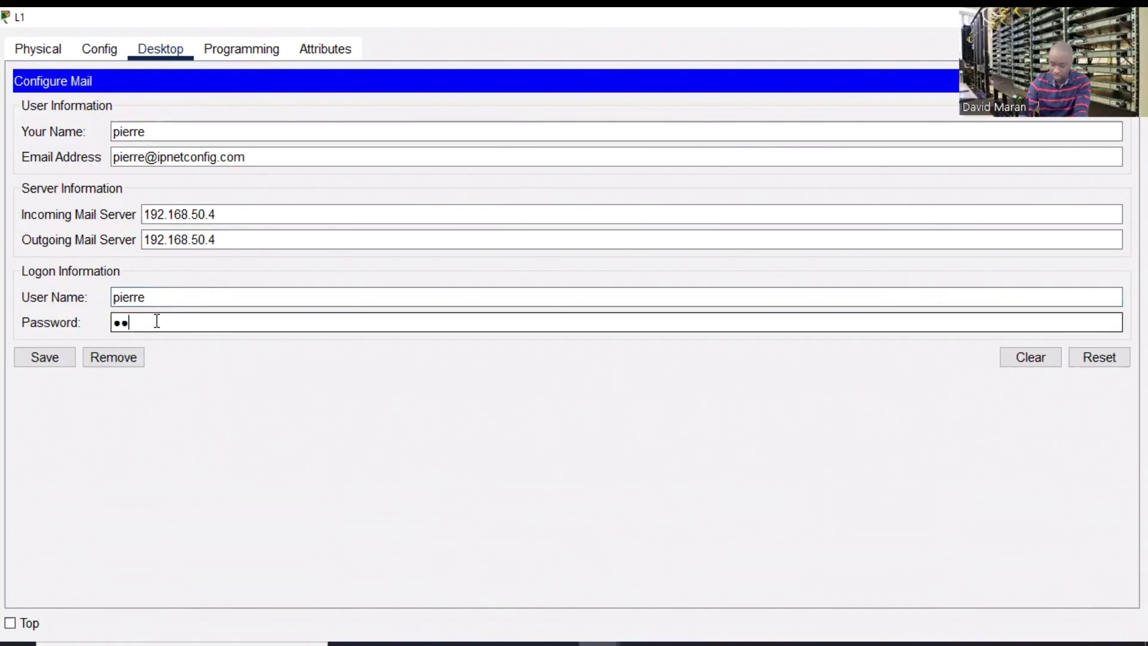
pyautogui.press('BackSpace')
pyautogui.press('BackSpace')
pyautogui.press('BackSpace')
pyautogui.press('BackSpace')
pyautogui.press('BackSpace')
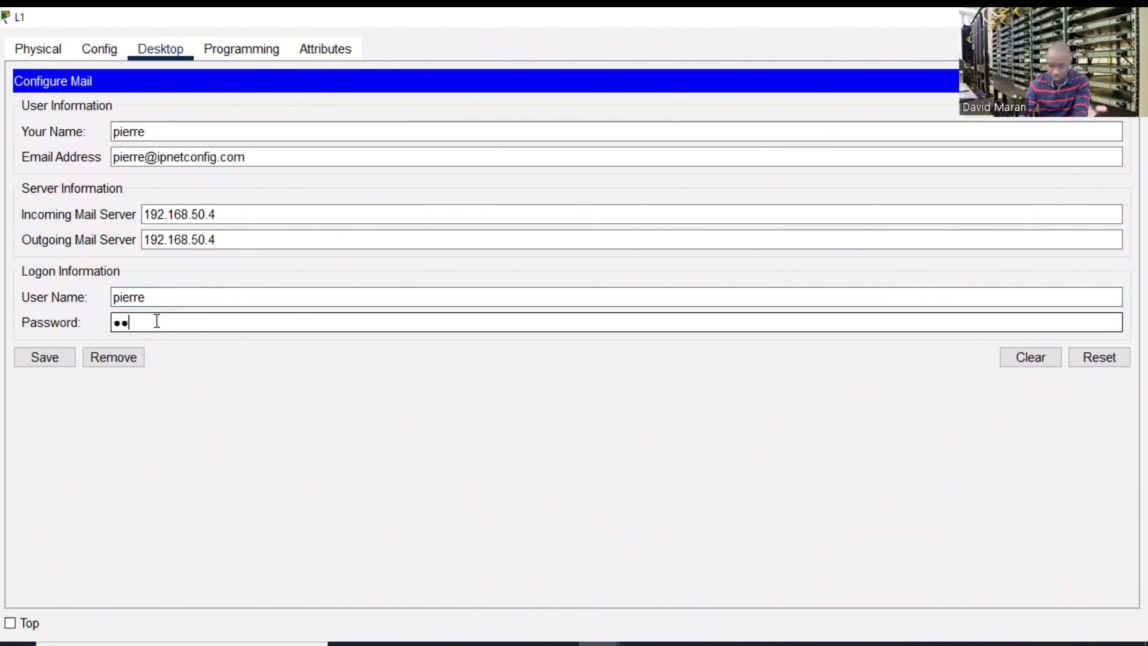
pyautogui.write('123456')
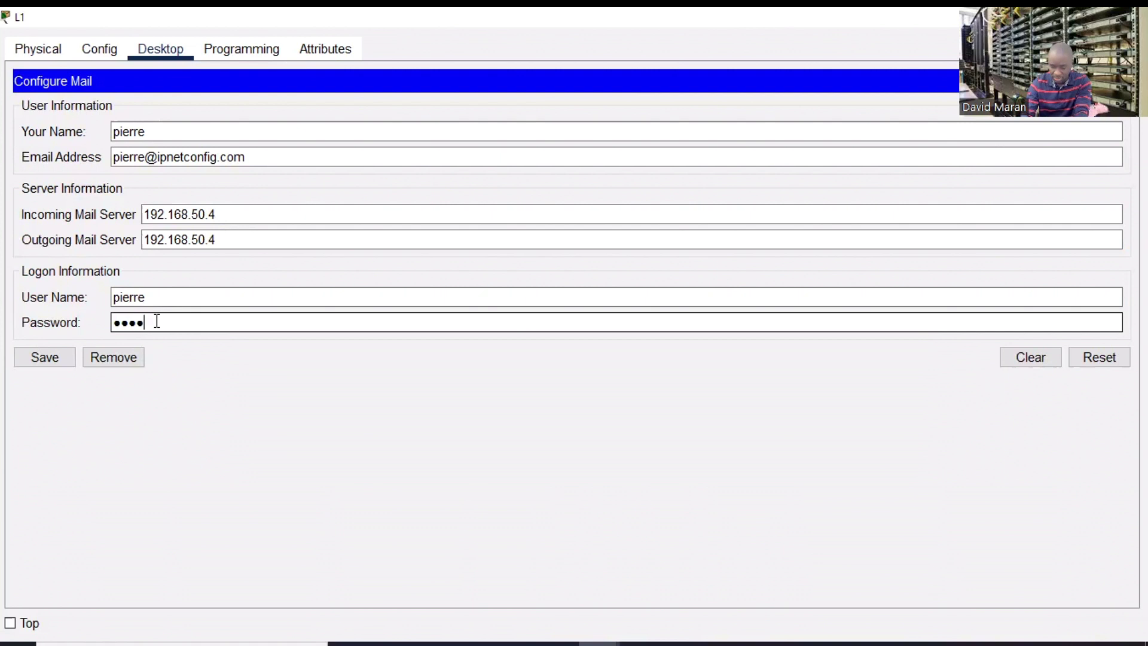
pyautogui.write('789')
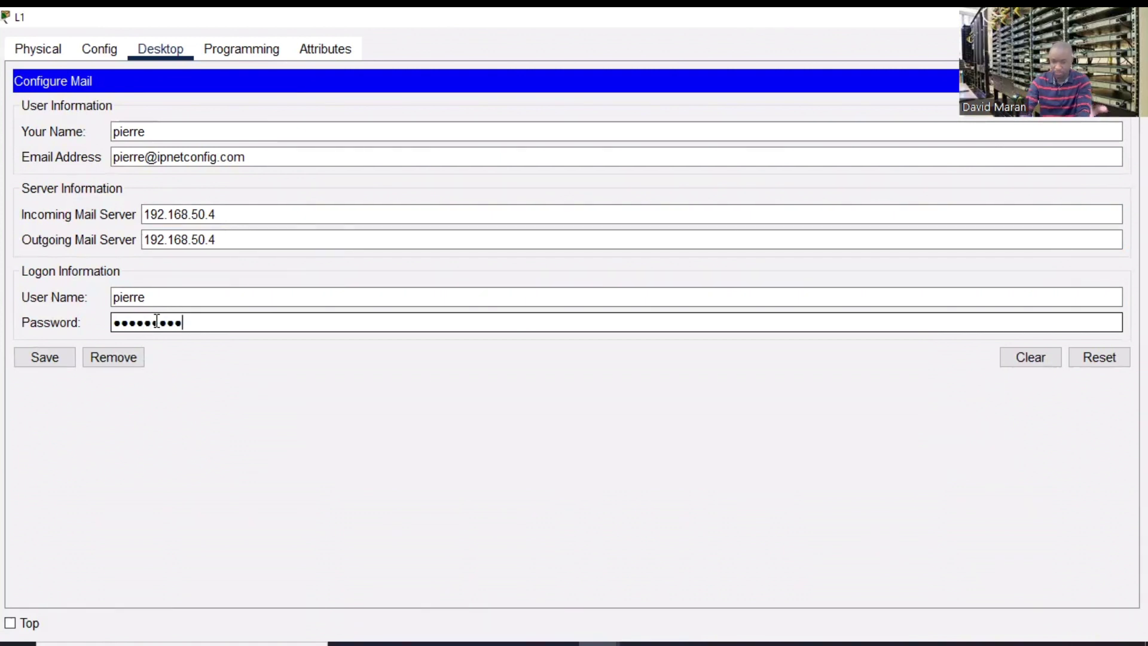
pyautogui.click(34, 357)
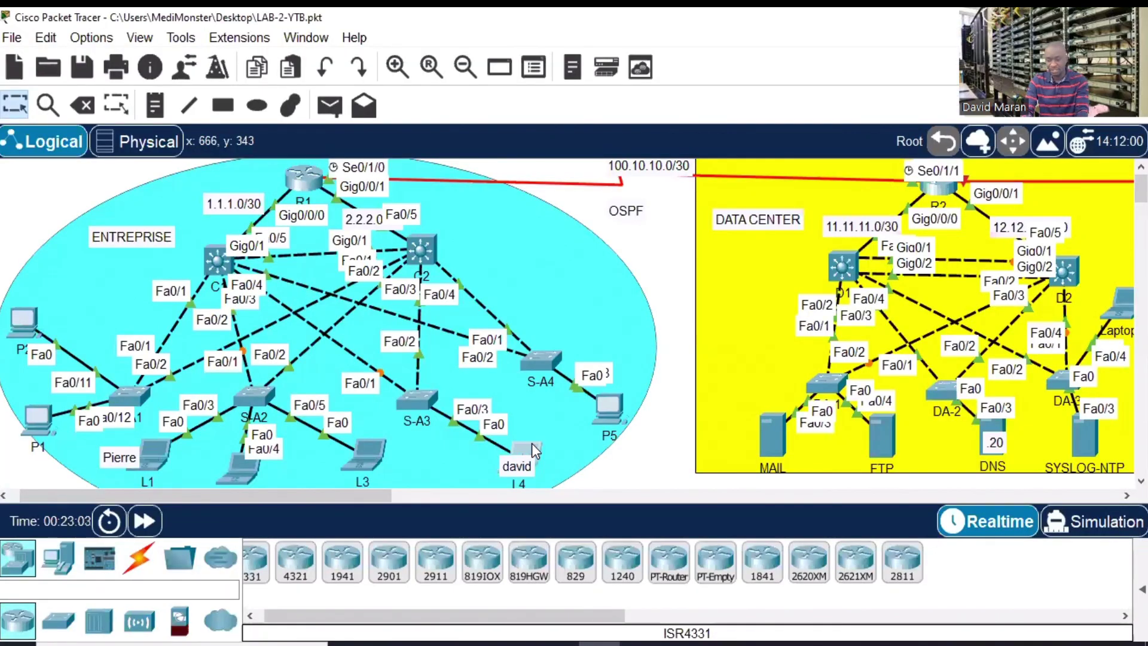
# - In L4's mail client setup, enter the user's display name and e-mail address
pyautogui.click(532, 443)
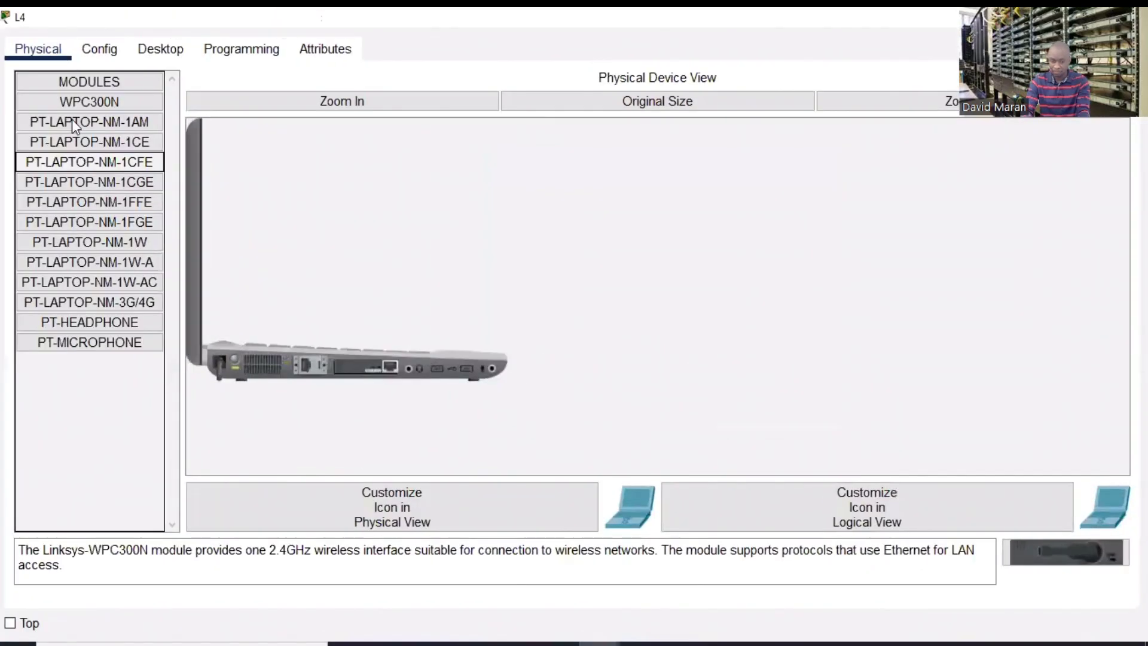
pyautogui.click(154, 48)
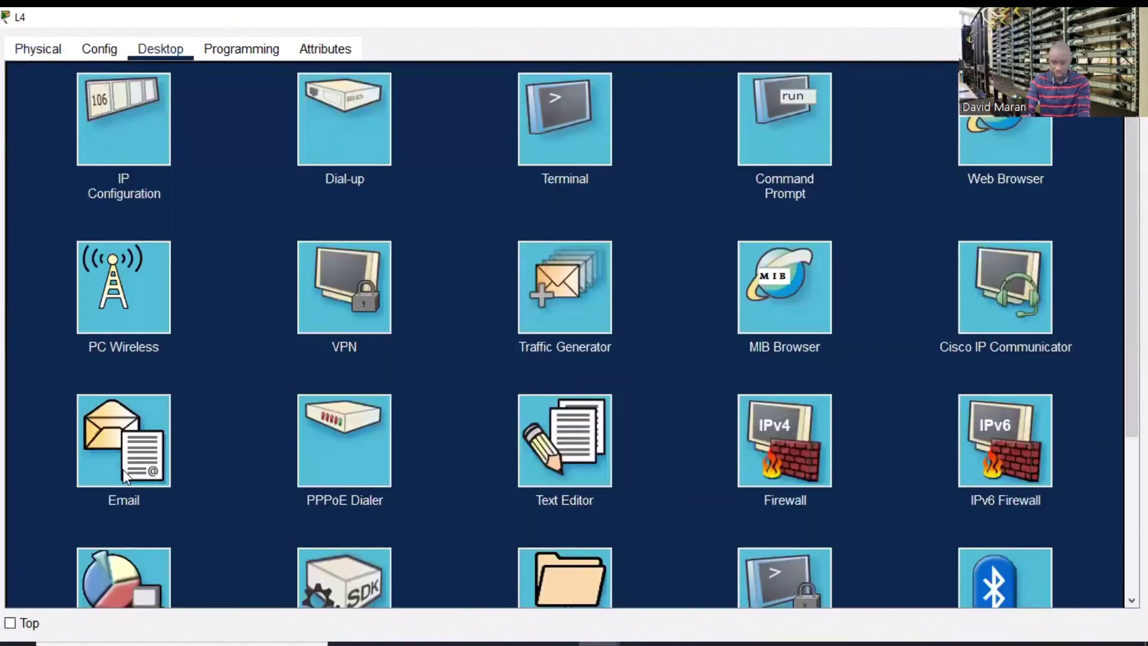
pyautogui.click(124, 473)
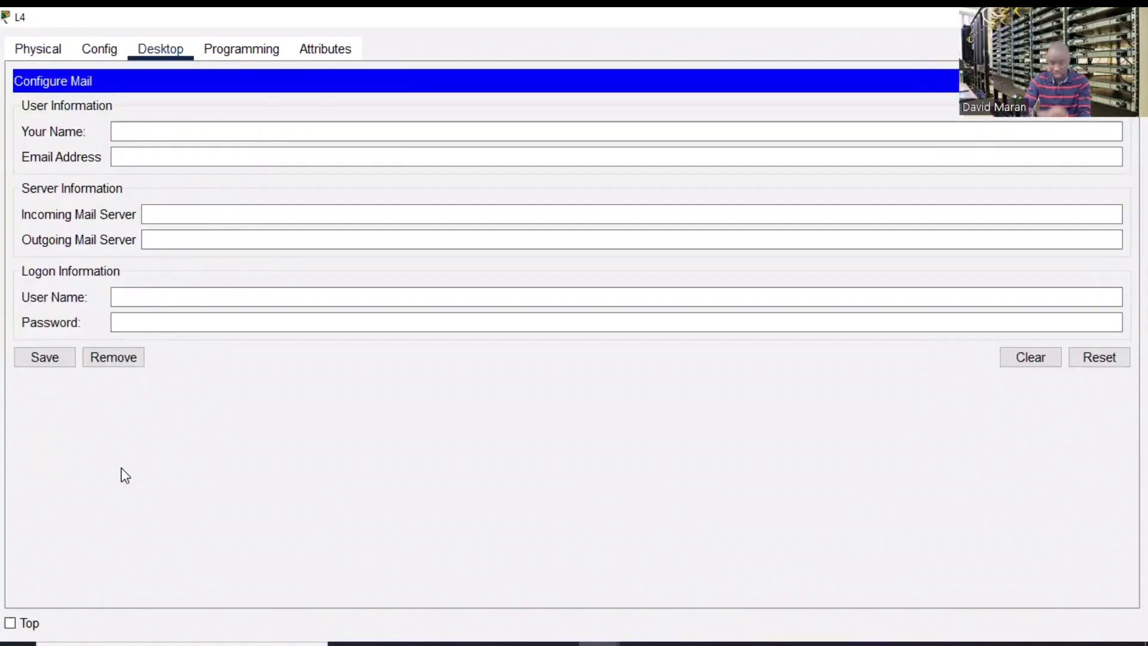
pyautogui.click(217, 138)
pyautogui.write('david')
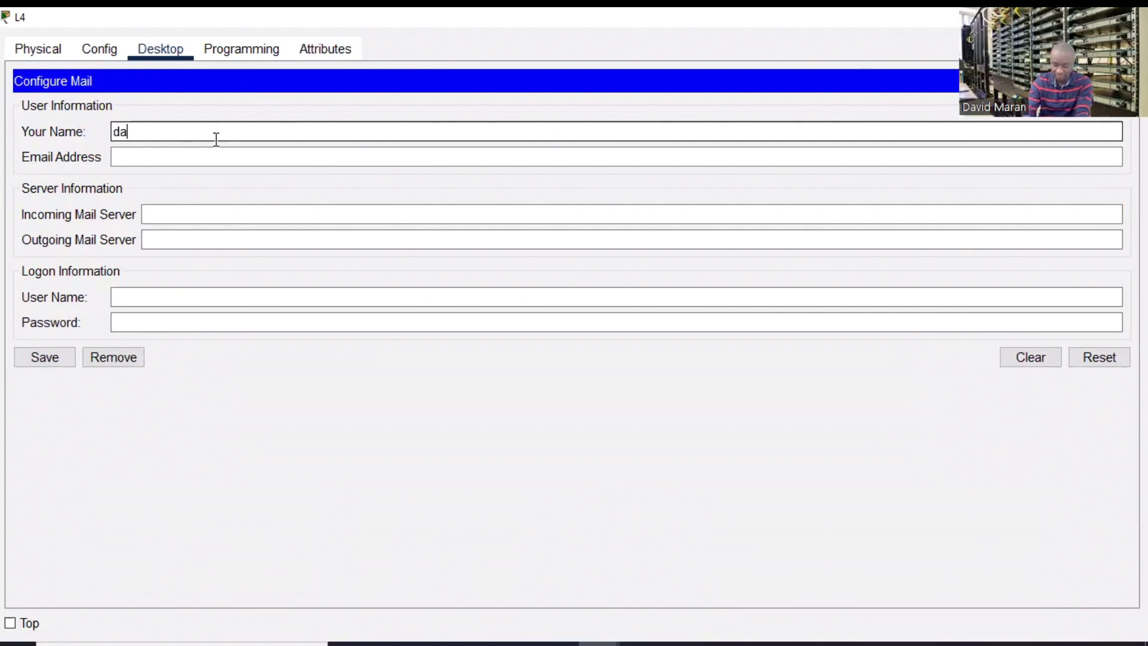
pyautogui.click(179, 160)
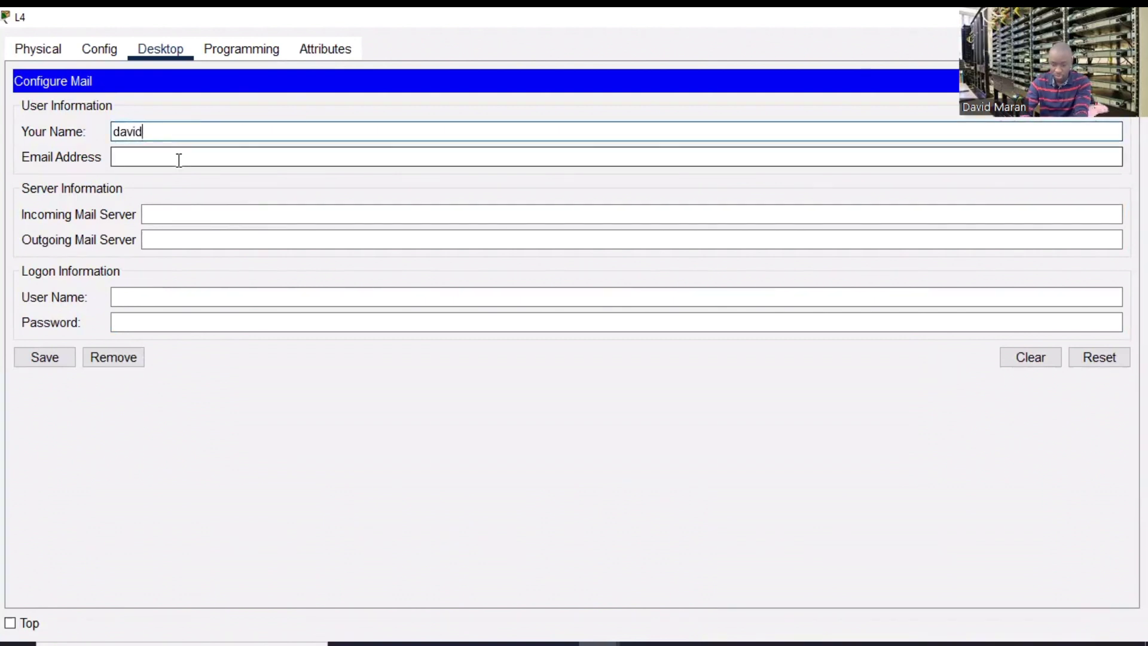
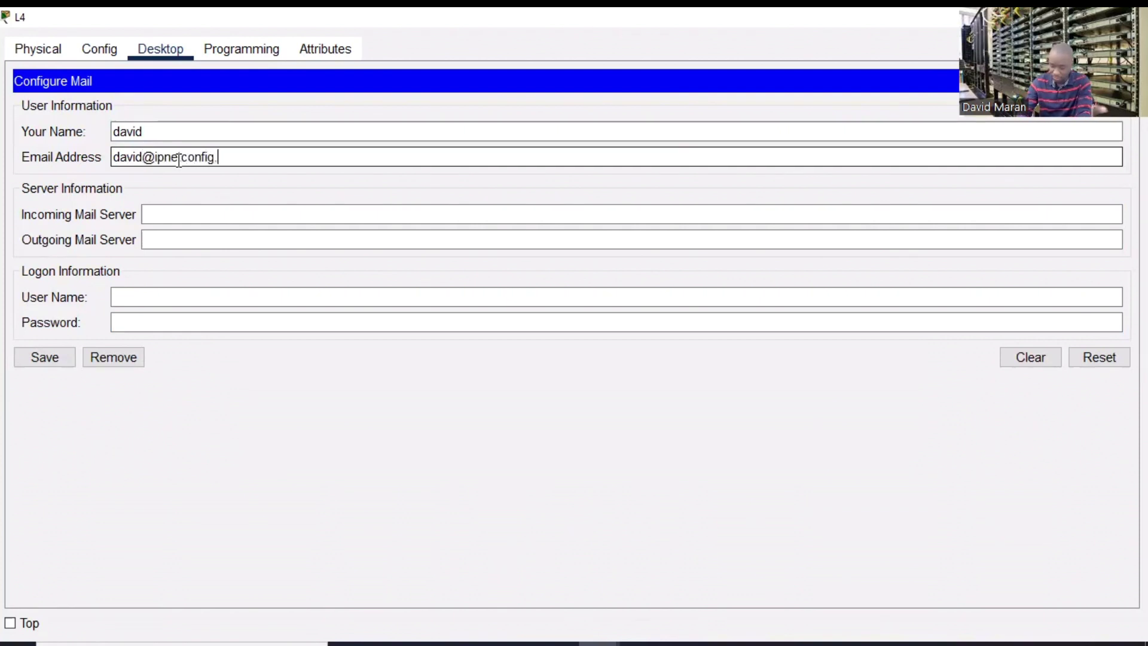
# - Use 192.168.50.4 for both mail servers, add logon credentials, save, and close L4
pyautogui.click(208, 216)
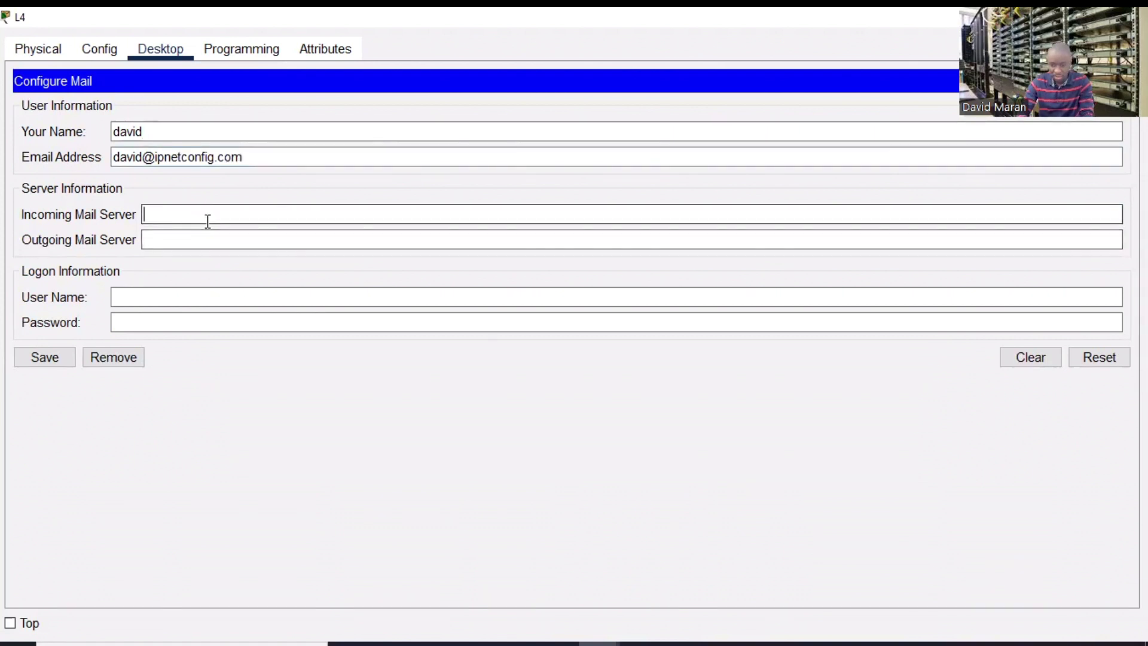
pyautogui.write('192.168')
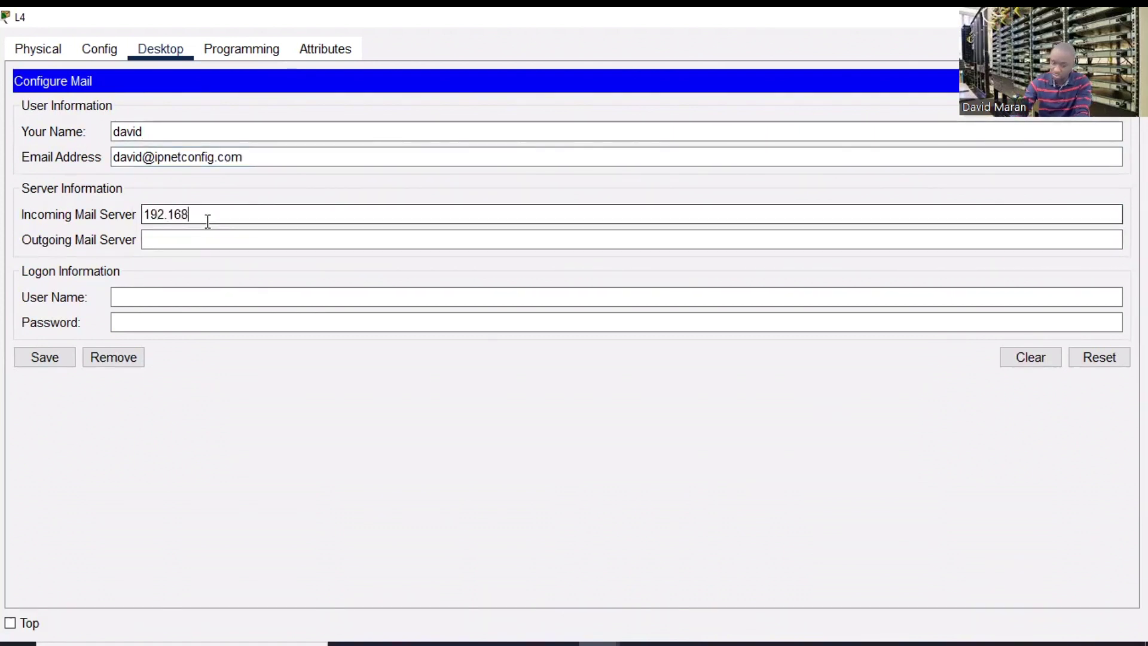
pyautogui.write('.50')
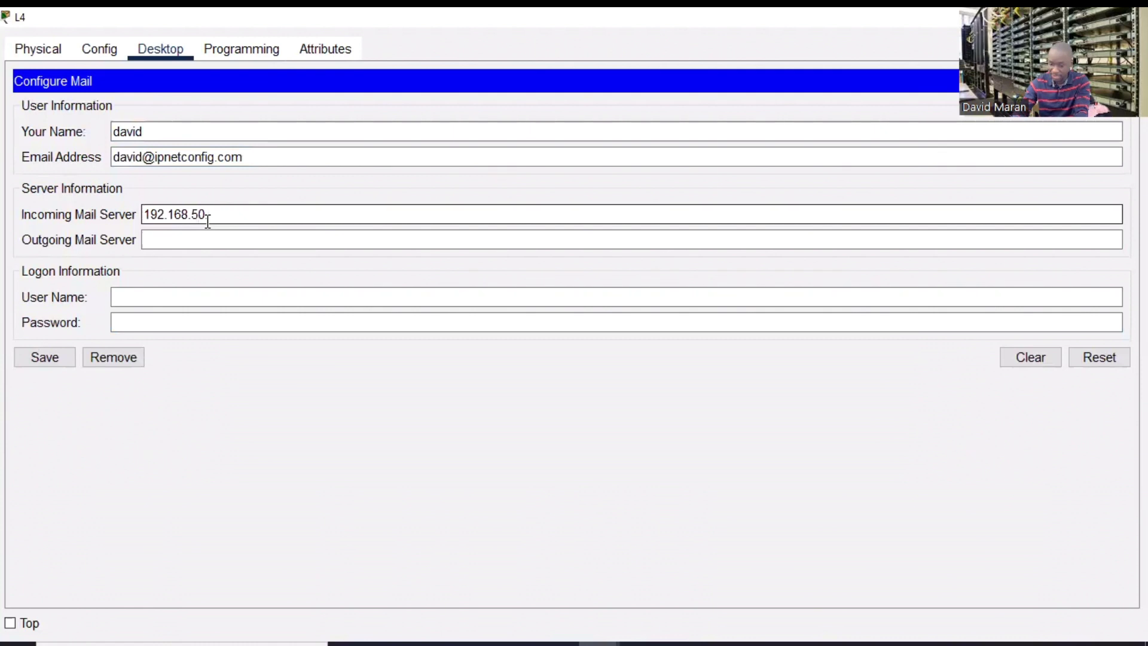
pyautogui.write('.4')
pyautogui.click(209, 240)
pyautogui.write('192.168.50.4')
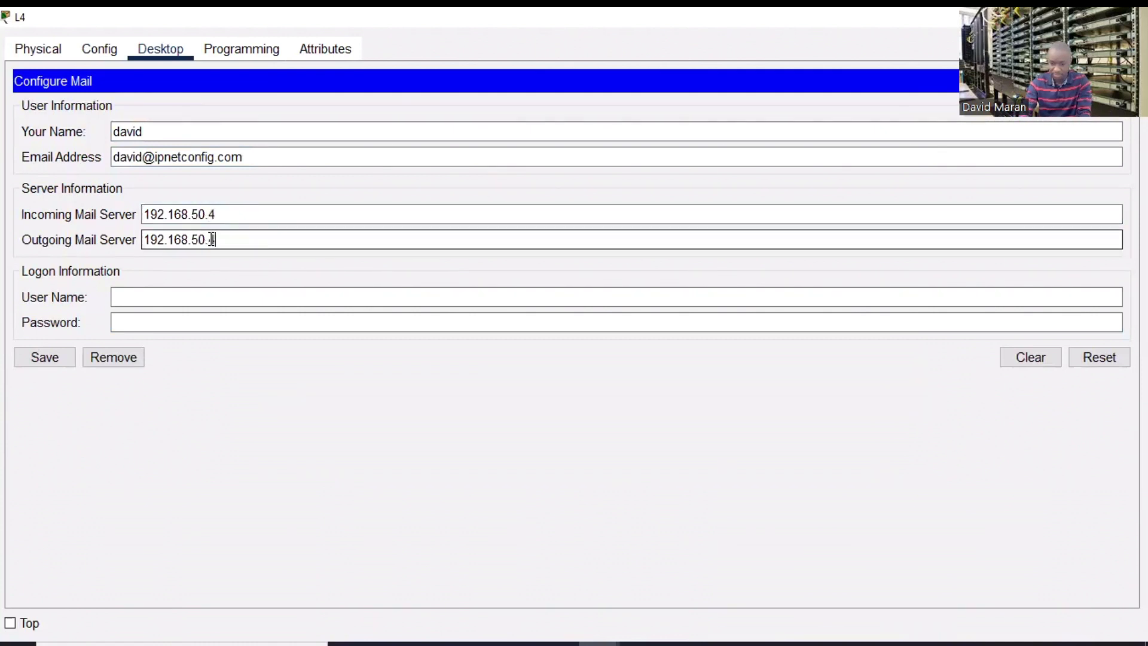
pyautogui.click(177, 297)
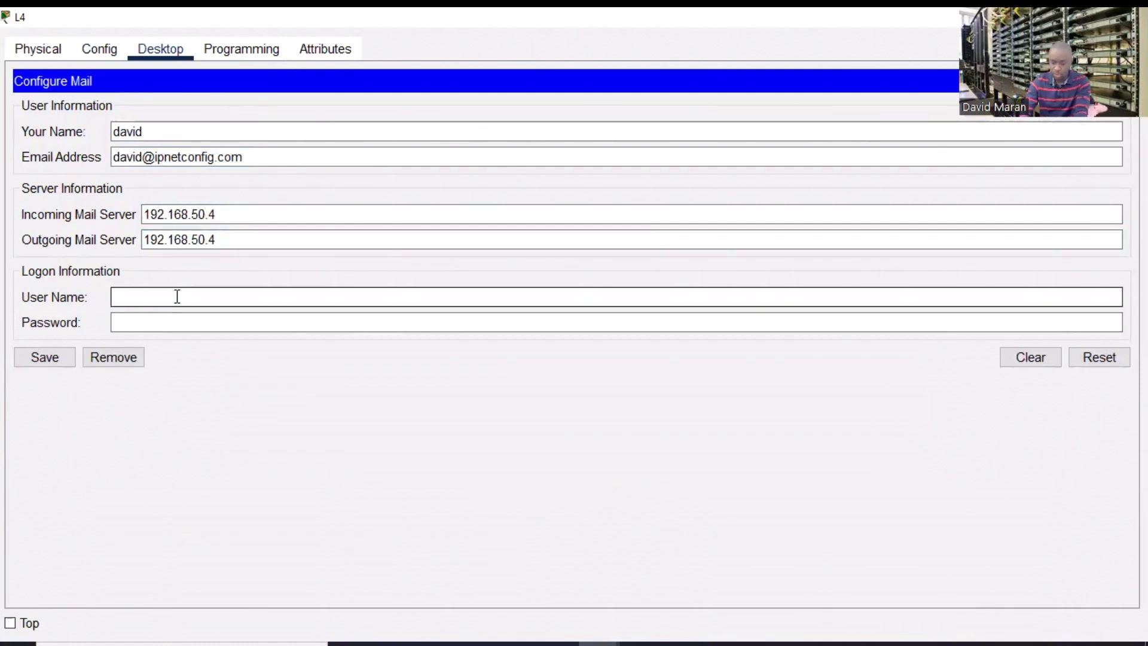
pyautogui.write('david')
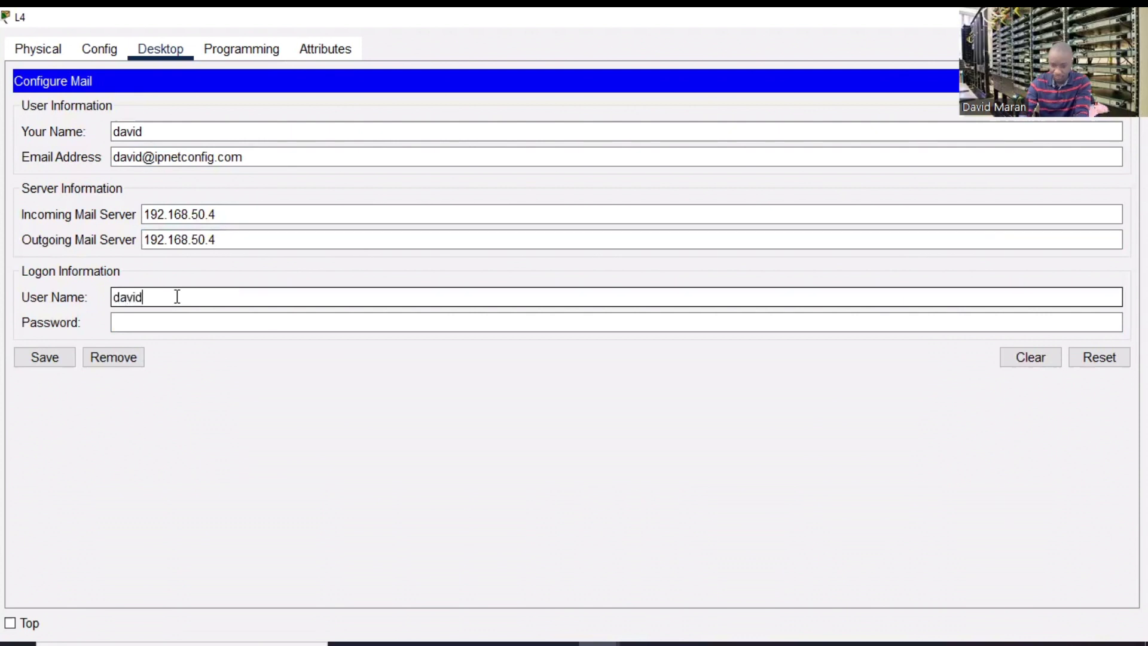
pyautogui.click(173, 320)
pyautogui.write('cisco')
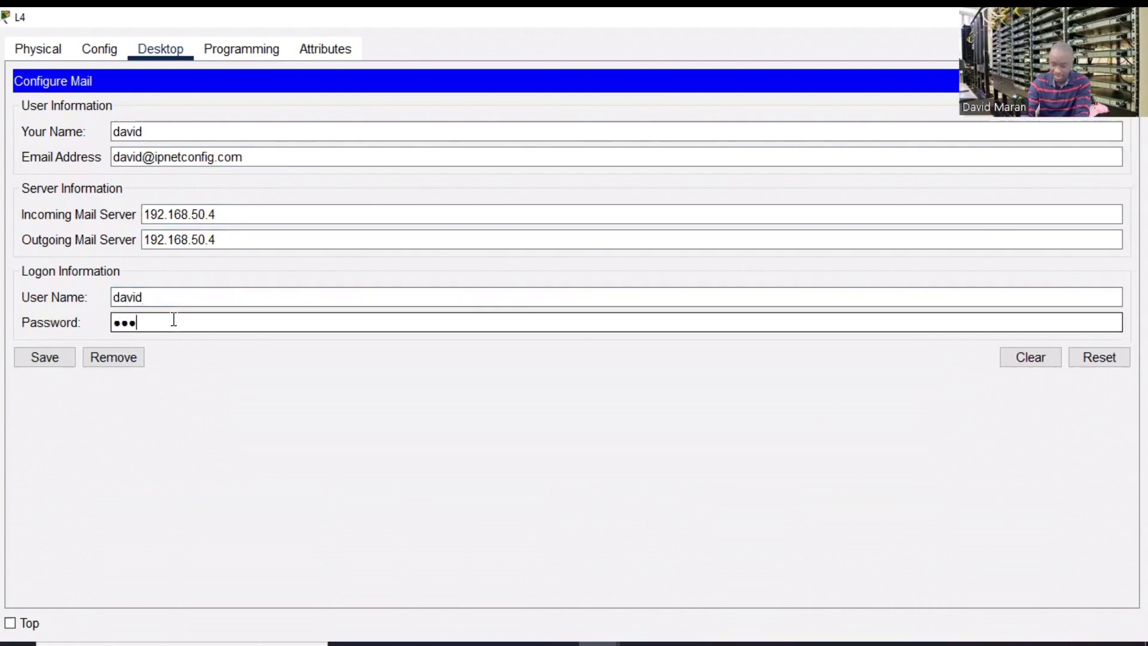
pyautogui.write('12')
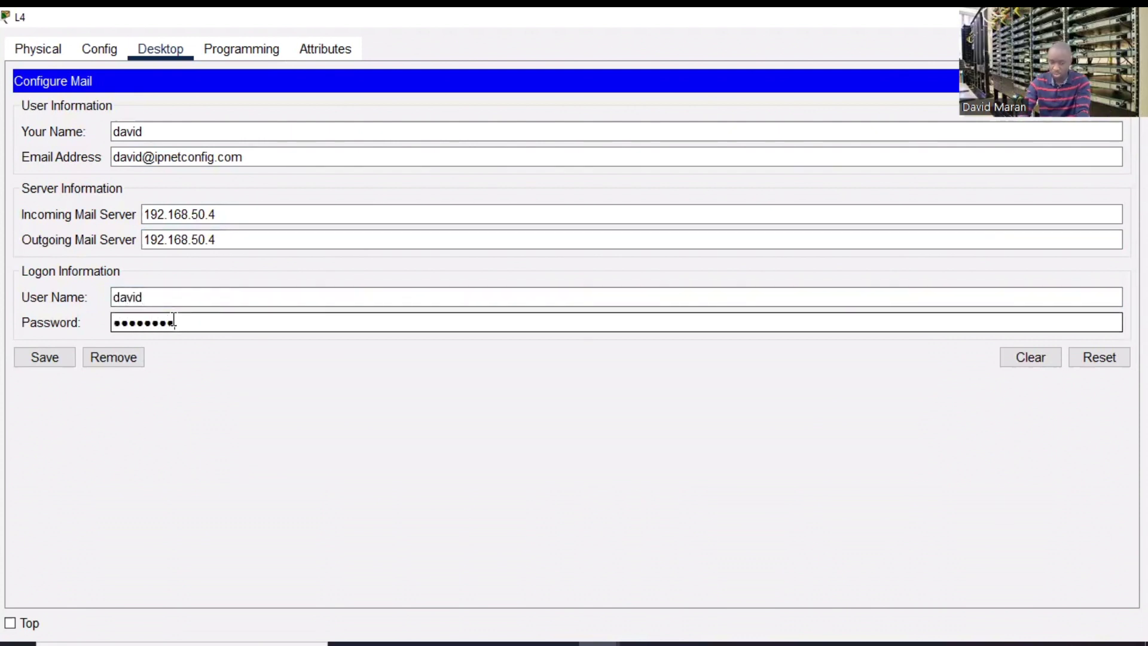
pyautogui.click(46, 361)
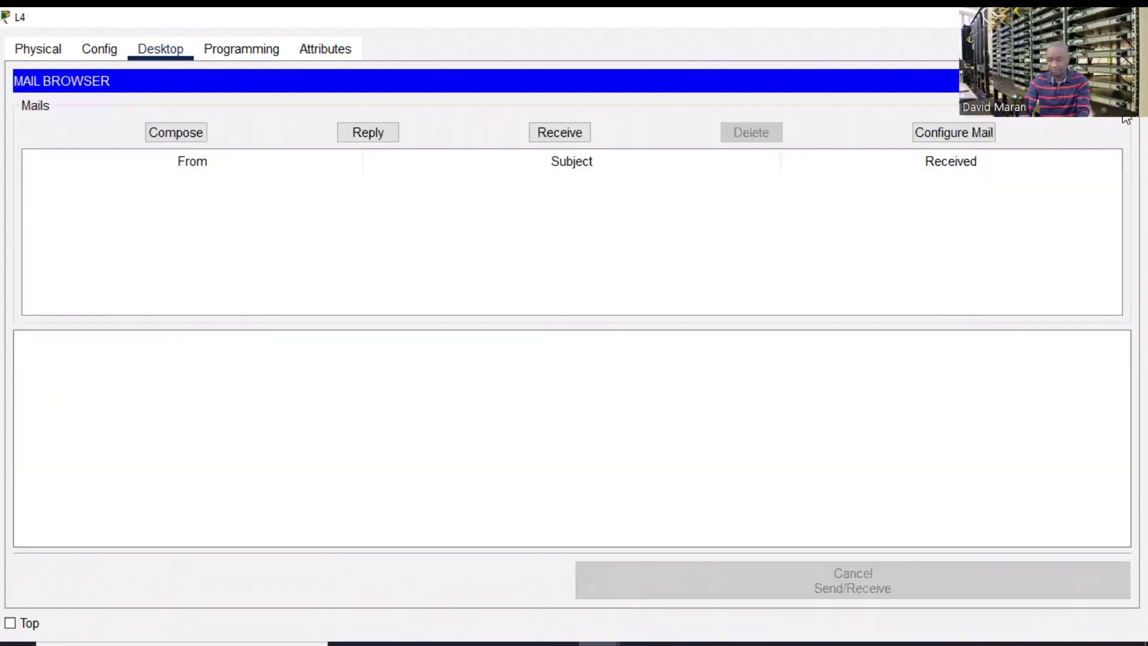
pyautogui.hotkey('alt', 'F4')
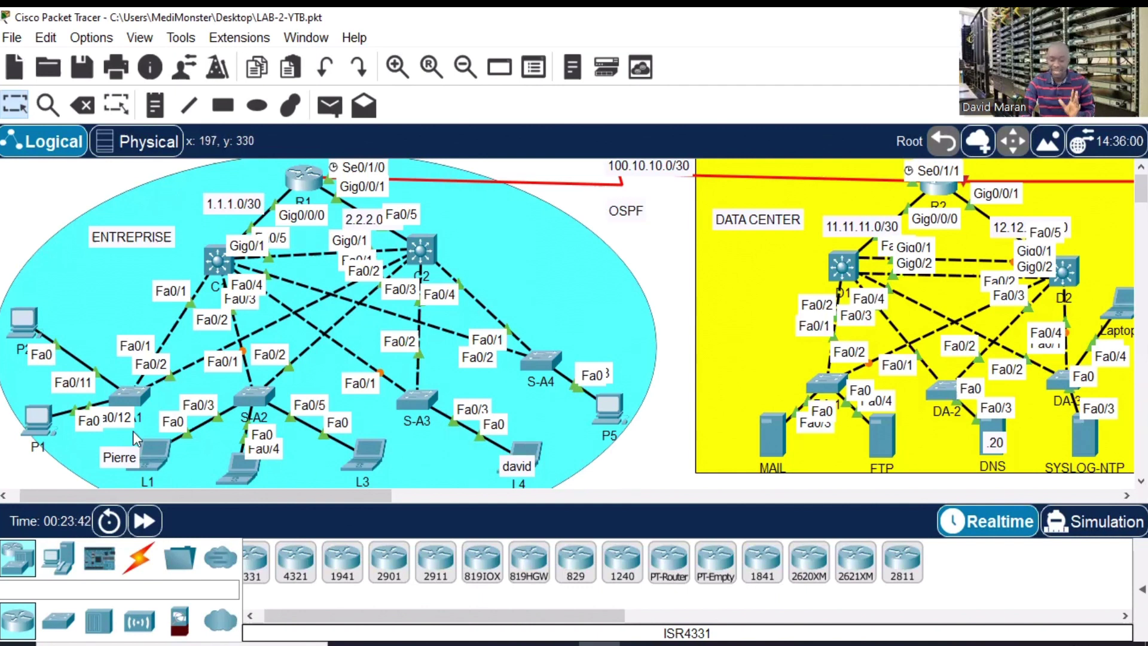
# - Compose a new message in L1's mail client addressed to L4's mail account
pyautogui.click(159, 452)
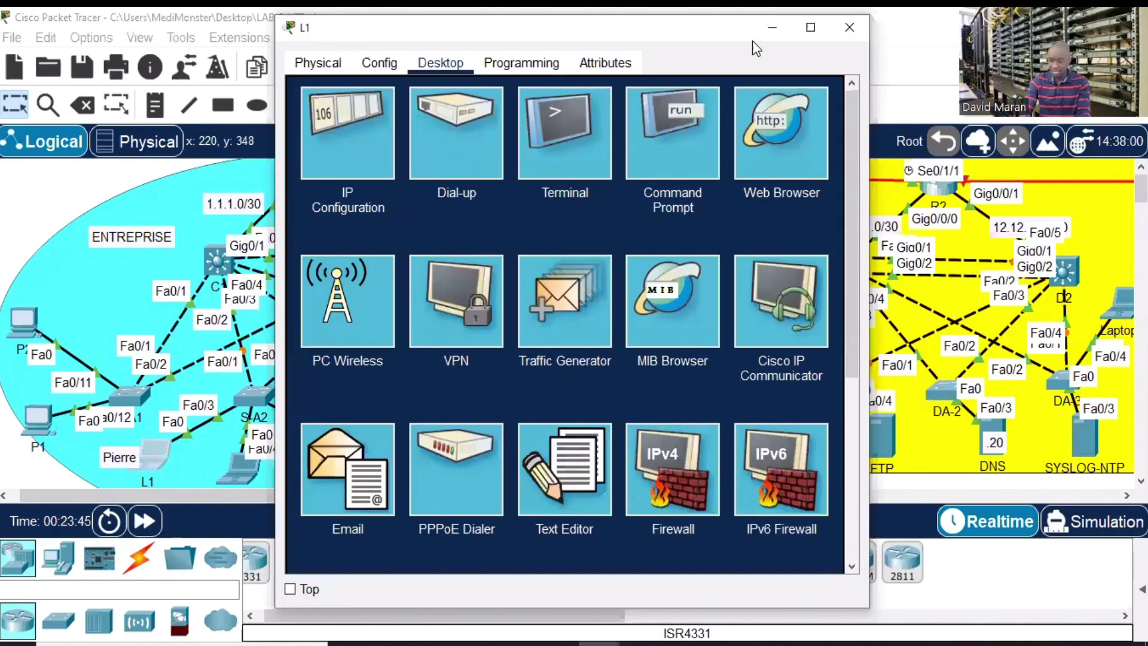
pyautogui.click(811, 30)
pyautogui.click(124, 455)
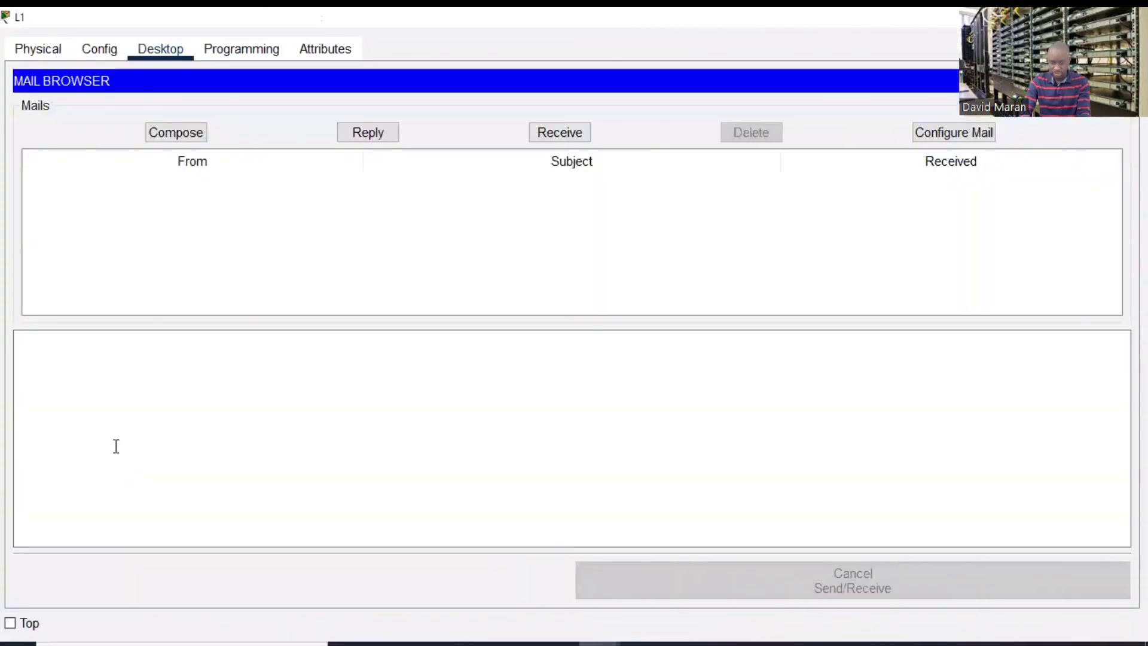
pyautogui.click(176, 133)
pyautogui.click(233, 113)
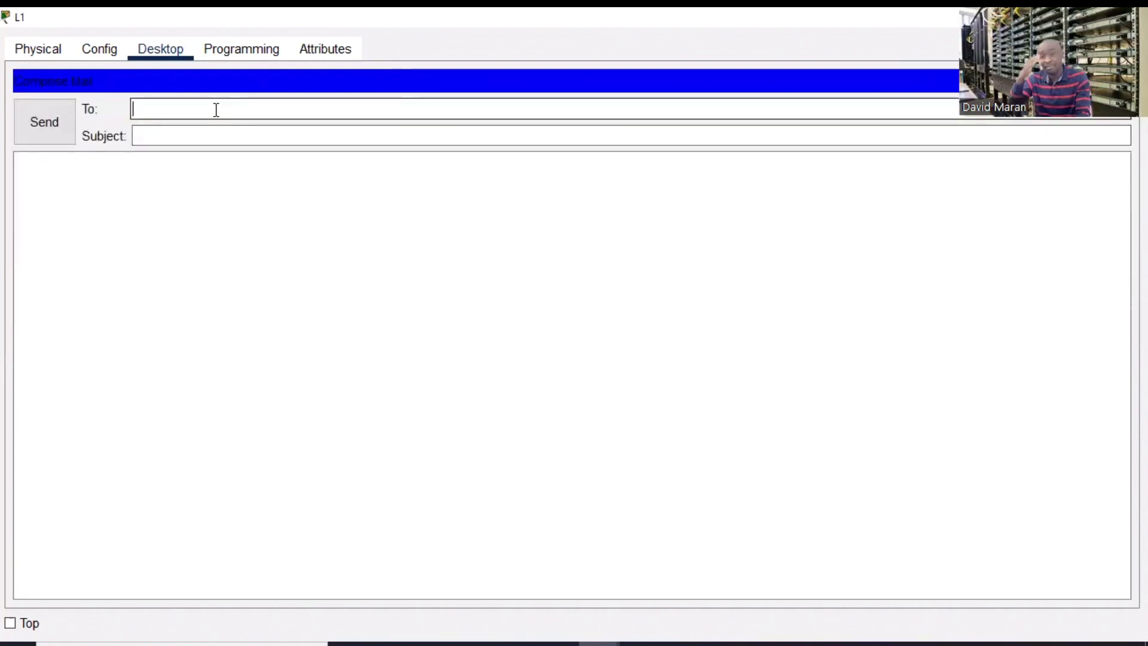
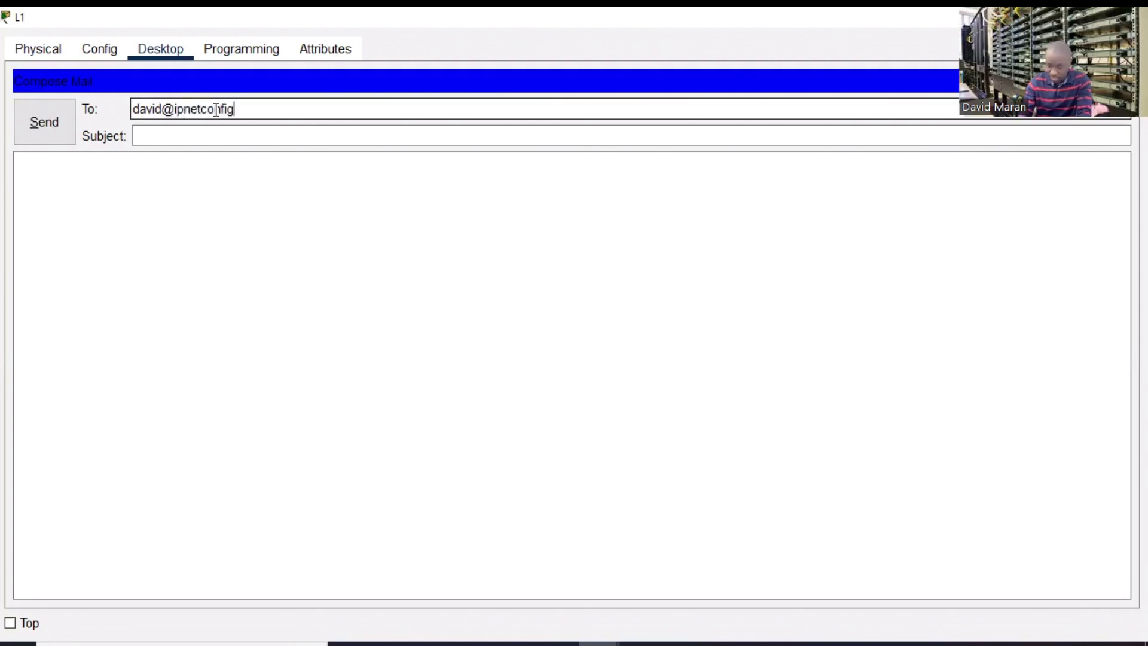
pyautogui.click(197, 137)
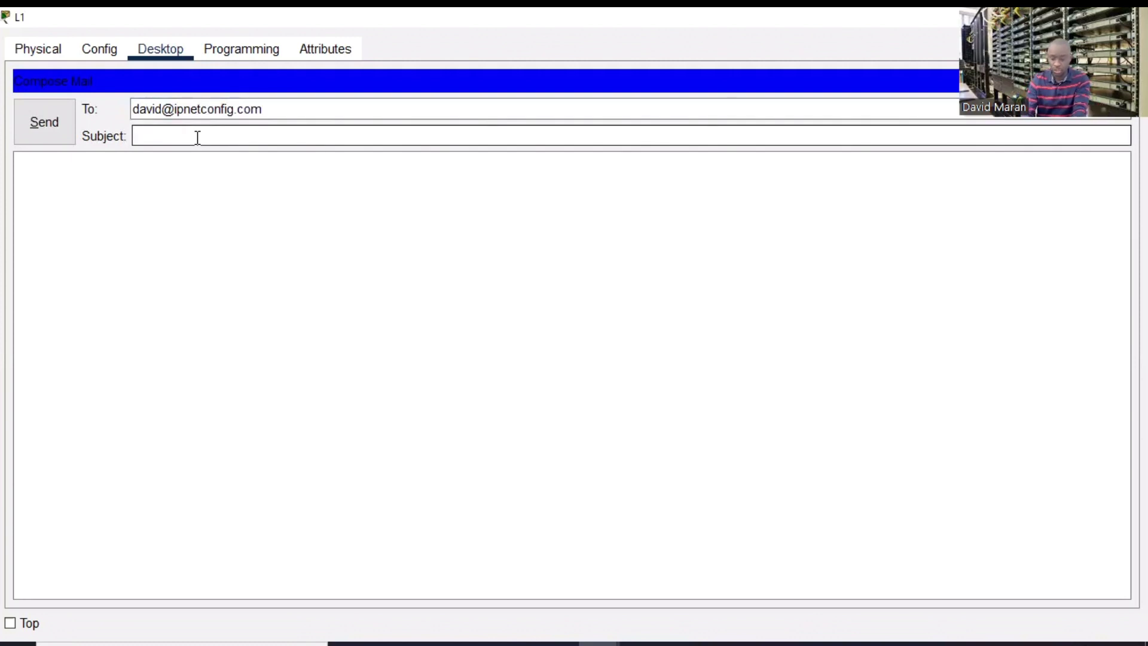
# - Enter subject TEST, a 'Bonjour' greeting to the recipient, and the French sentence about testing the mail server
pyautogui.write('TEST')
pyautogui.click(128, 182)
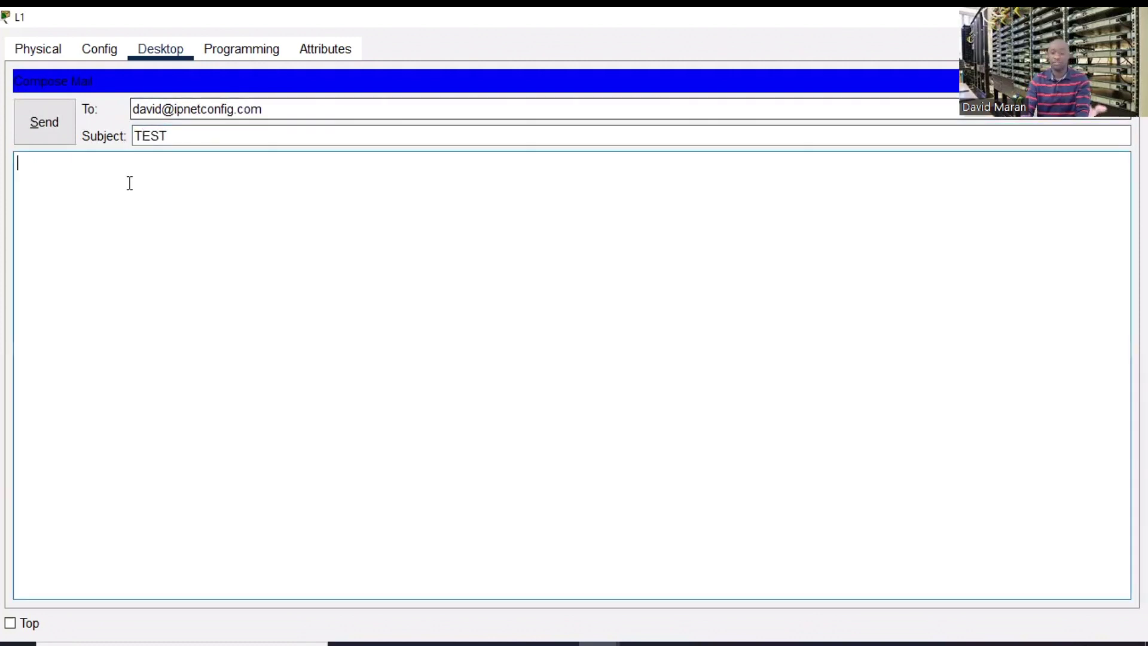
pyautogui.write('Bon')
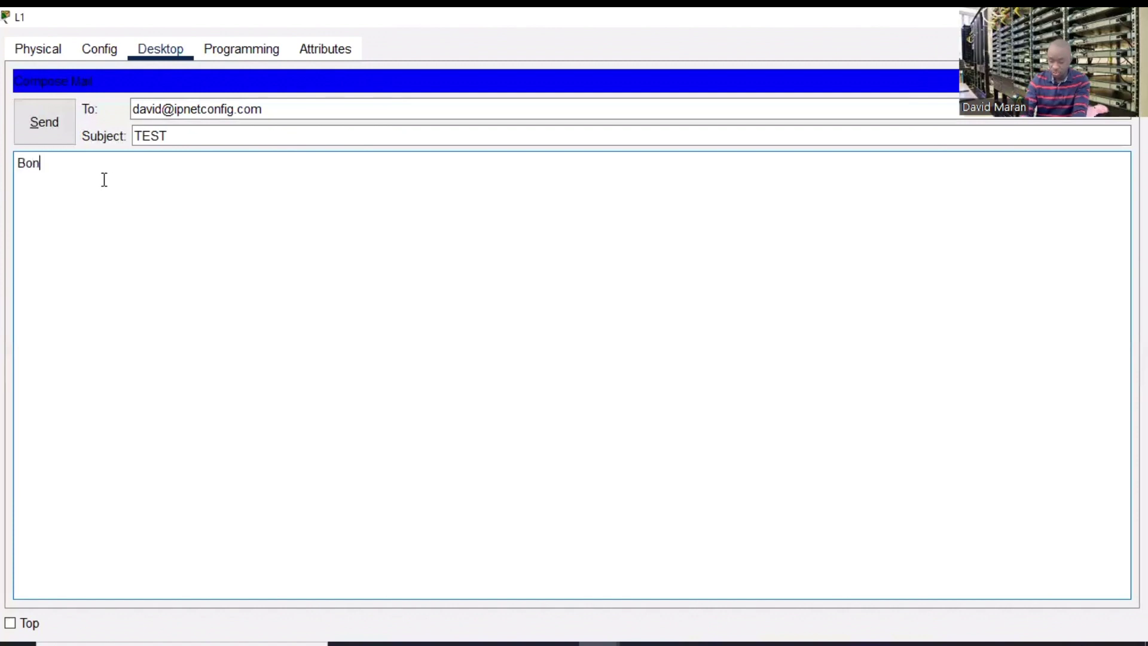
pyautogui.write('jour,')
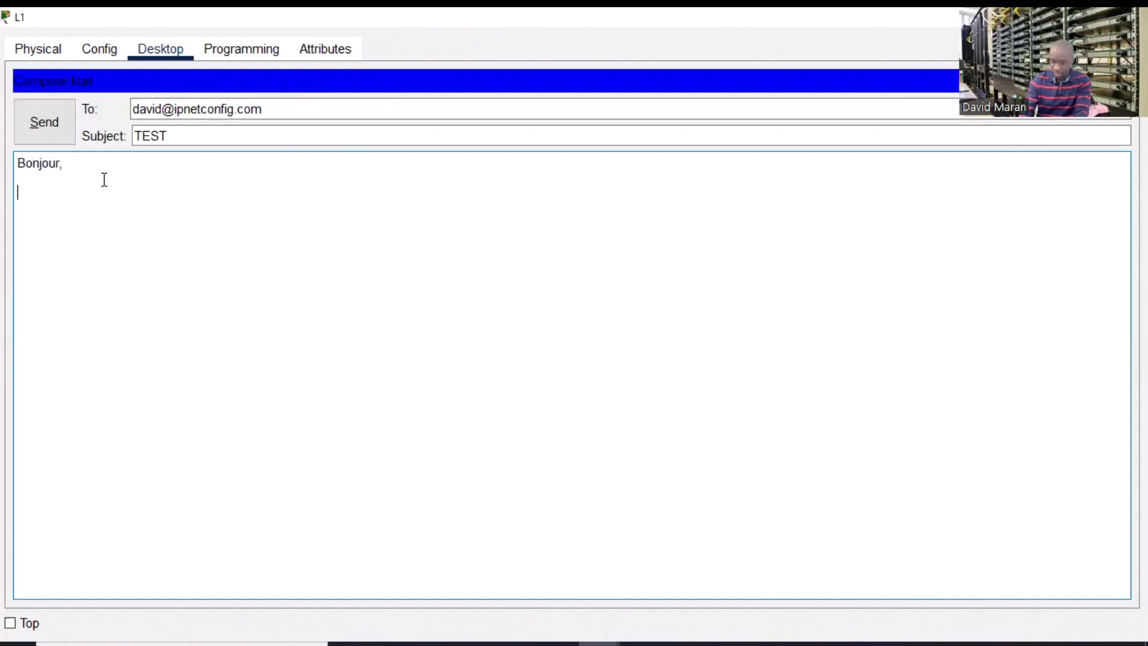
pyautogui.click(74, 161)
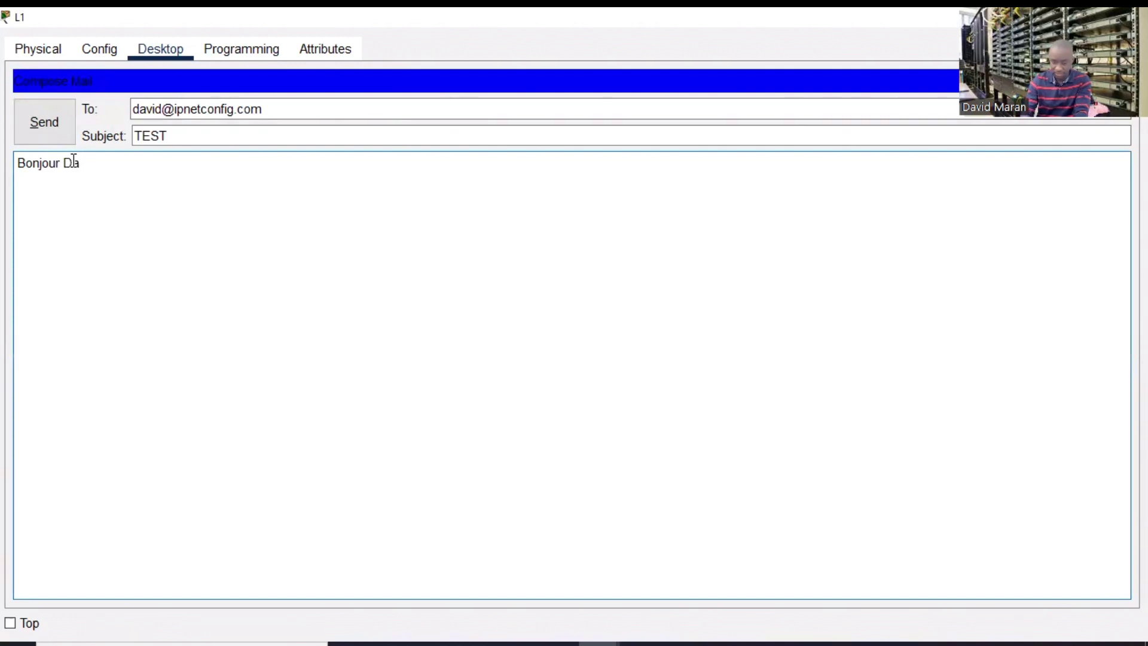
pyautogui.write('Dav')
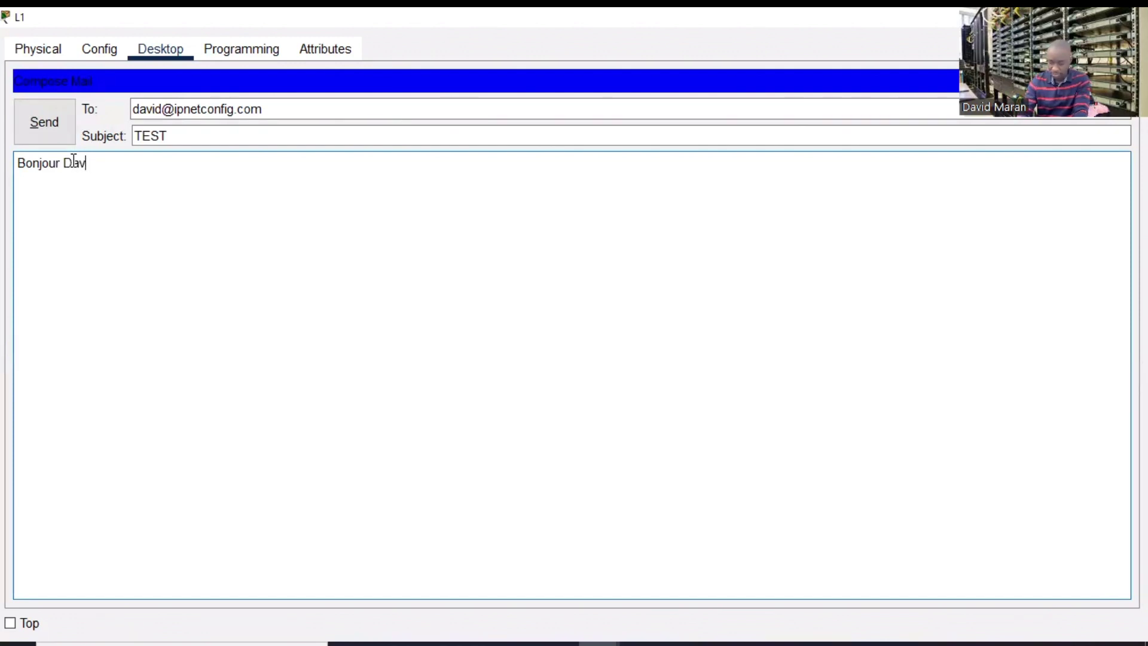
pyautogui.write('uidid,')
pyautogui.press('Return')
pyautogui.press('Return')
pyautogui.press('Return')
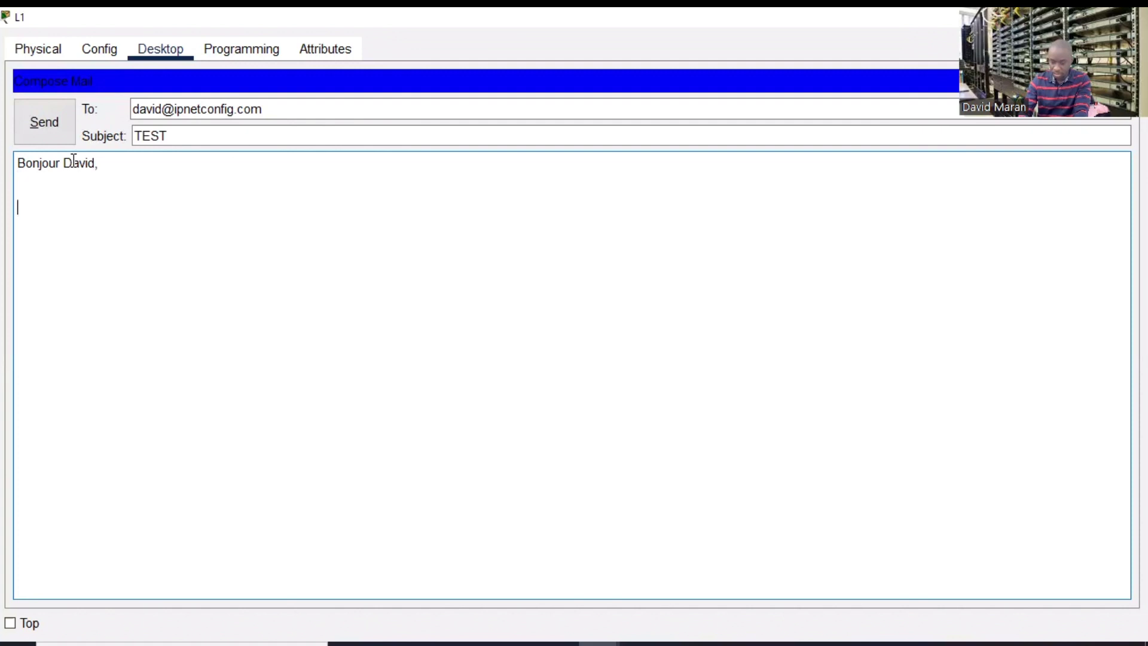
pyautogui.write('Juste pour')
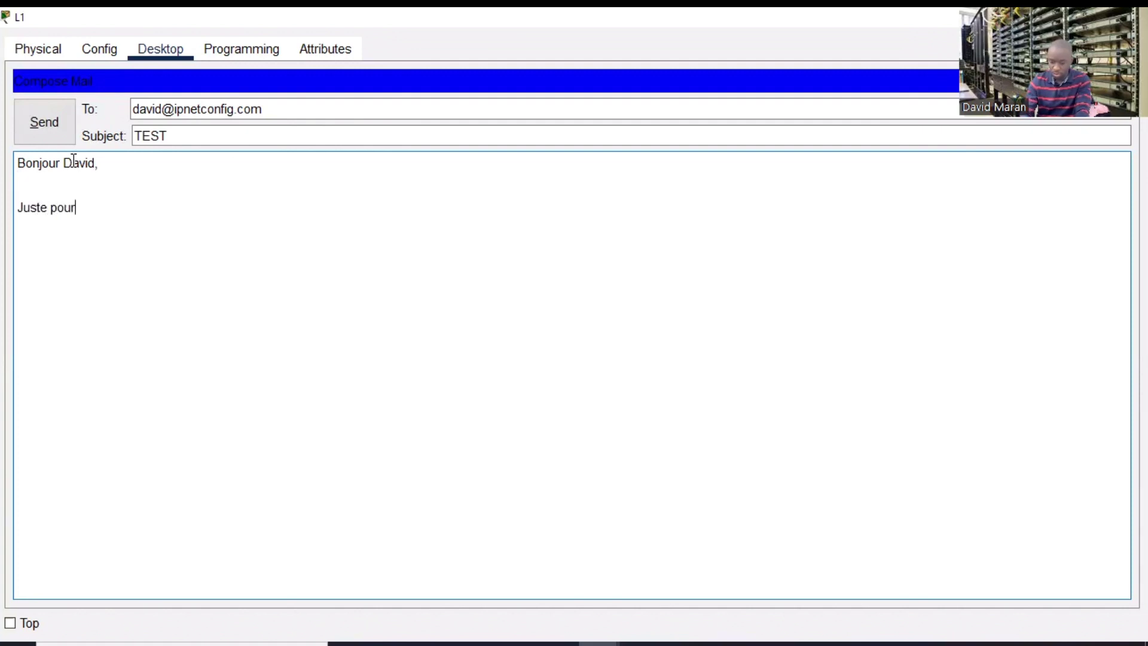
pyautogui.write(' teste')
pyautogui.write('r si le ser')
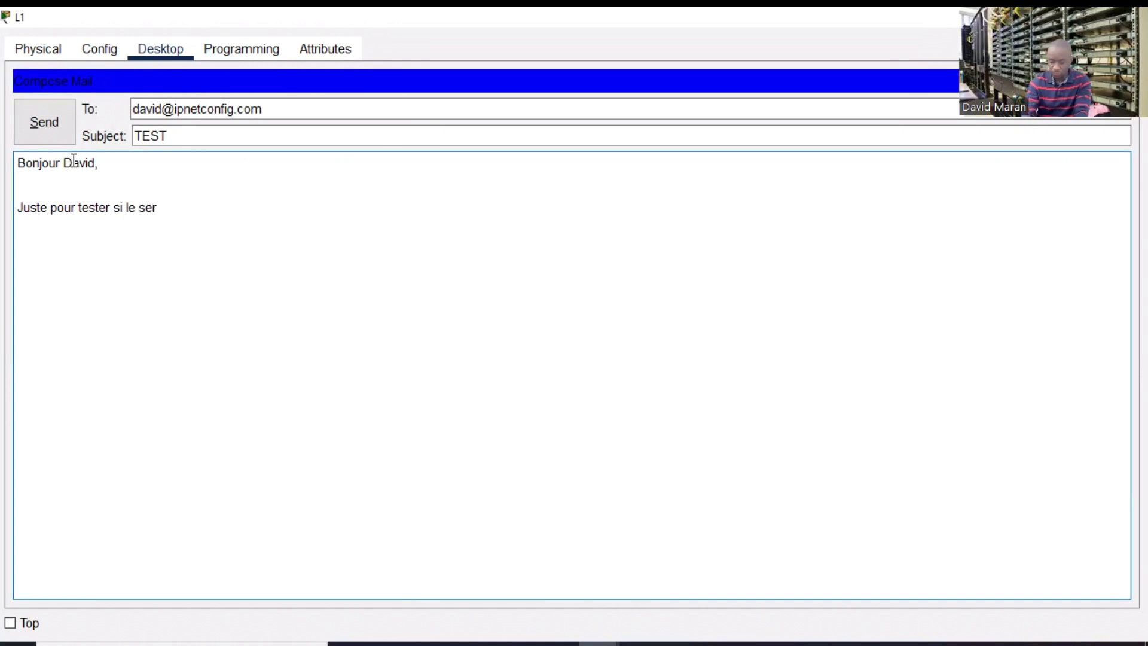
pyautogui.write('veur de m')
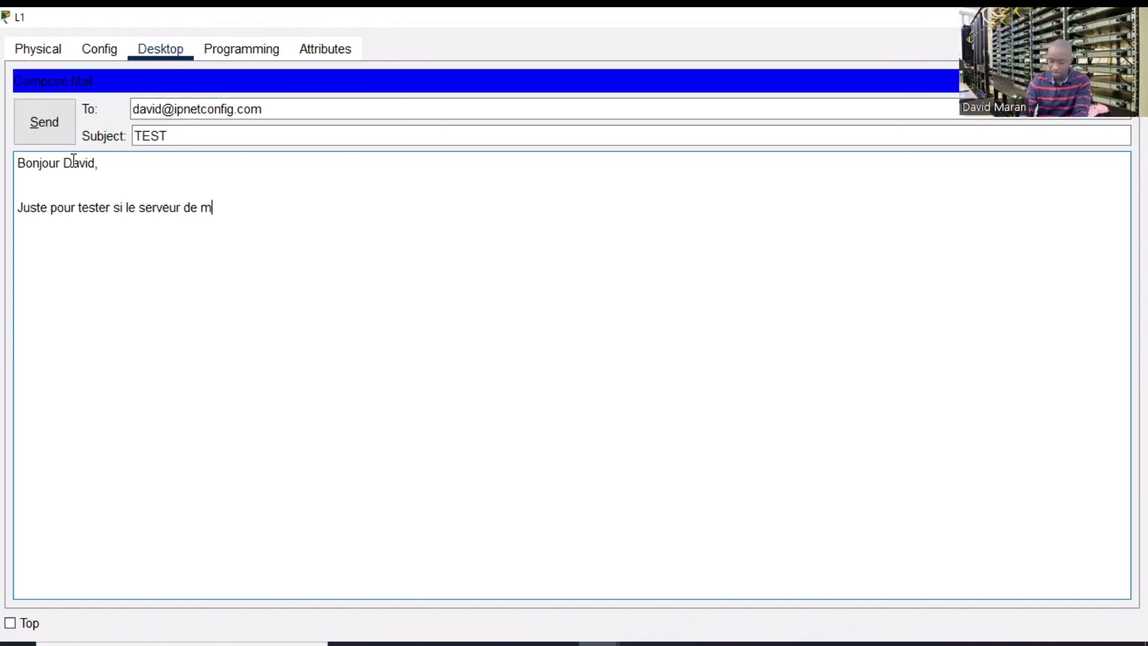
pyautogui.write('ail fp')
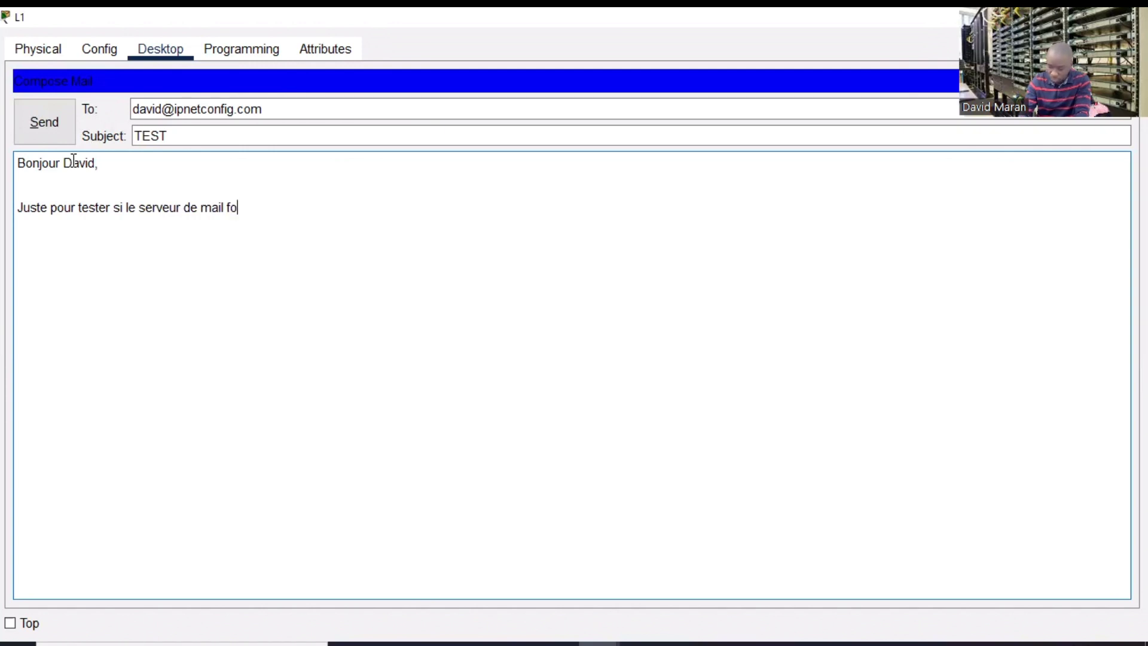
pyautogui.write('nctionne')
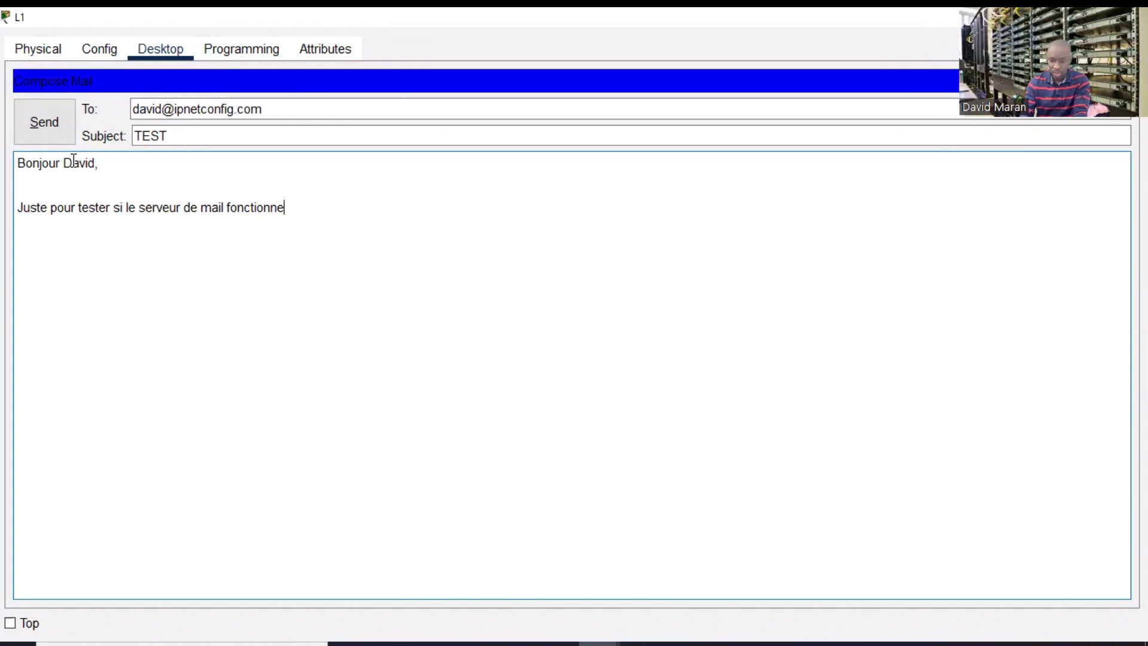
pyautogui.write(' c')
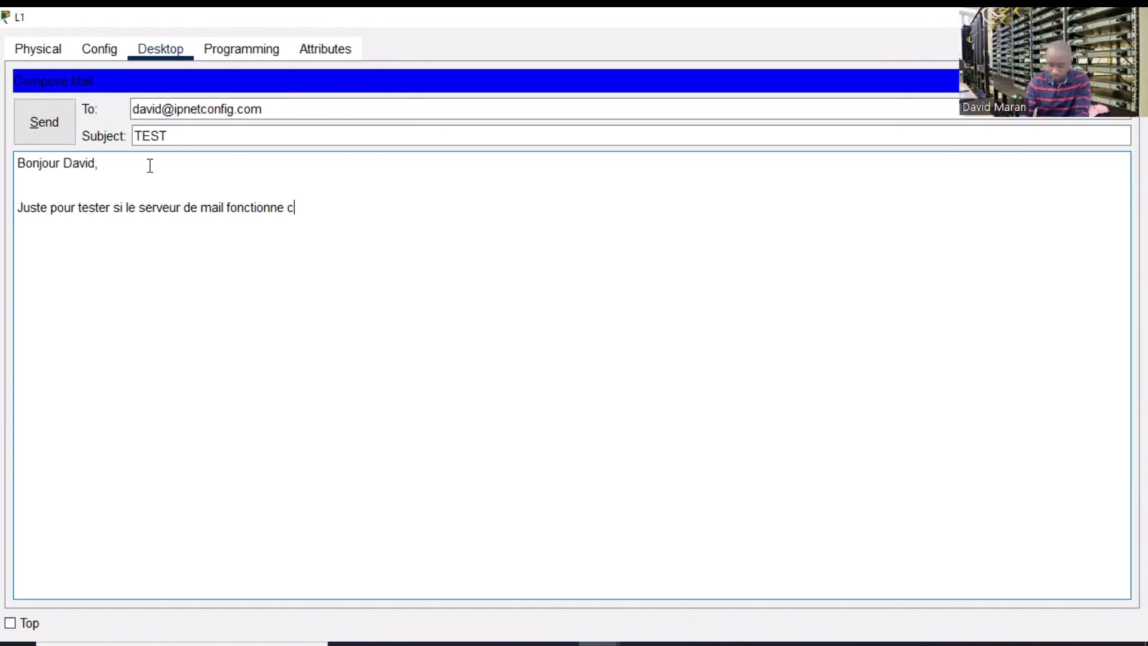
pyautogui.write('omme on le ')
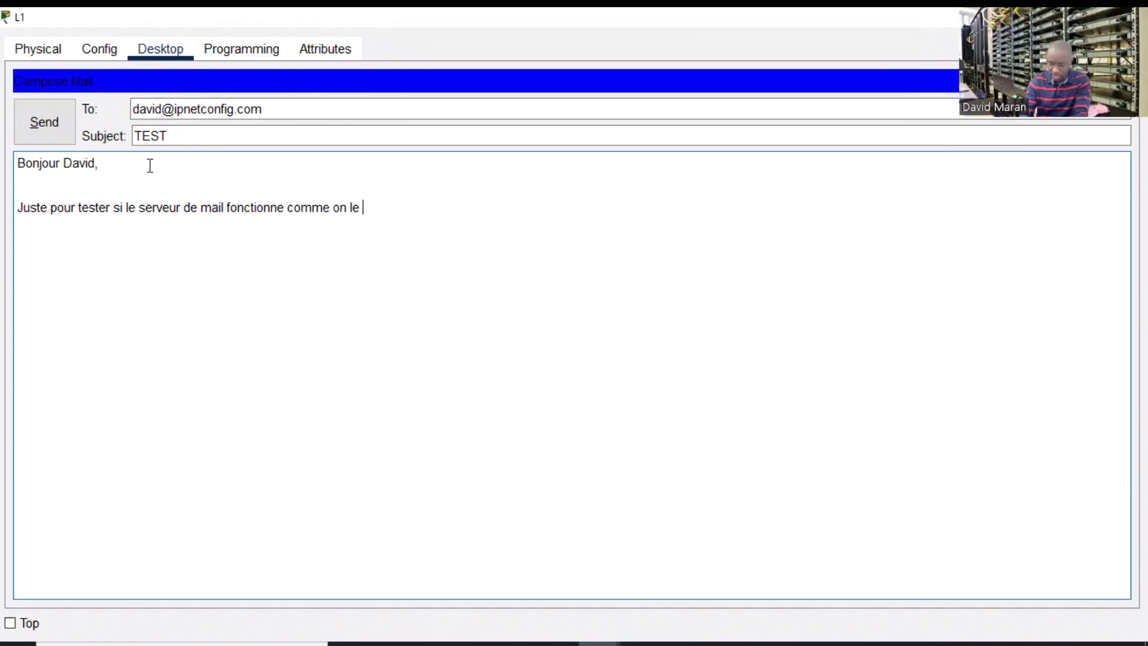
pyautogui.write('sou')
# - Remove the stray 'haite', finish the sentence with 'souhaite...', and add 'Bien a vous' on a new line
pyautogui.click(144, 161)
pyautogui.write('haite')
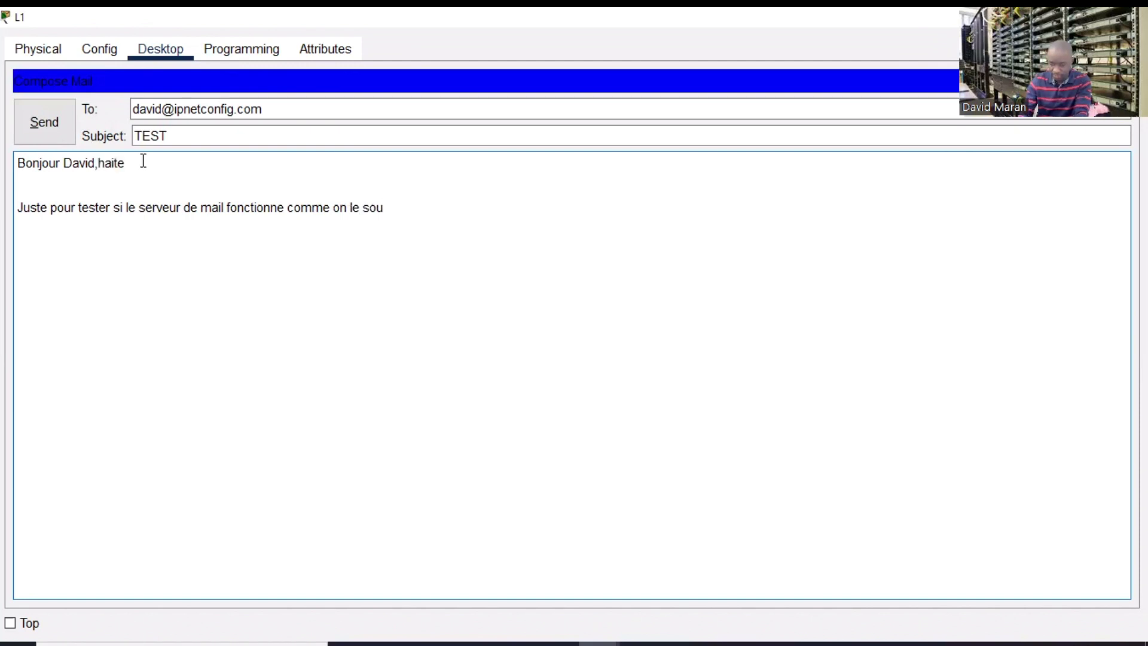
pyautogui.moveTo(143, 162); pyautogui.dragTo(100, 163)
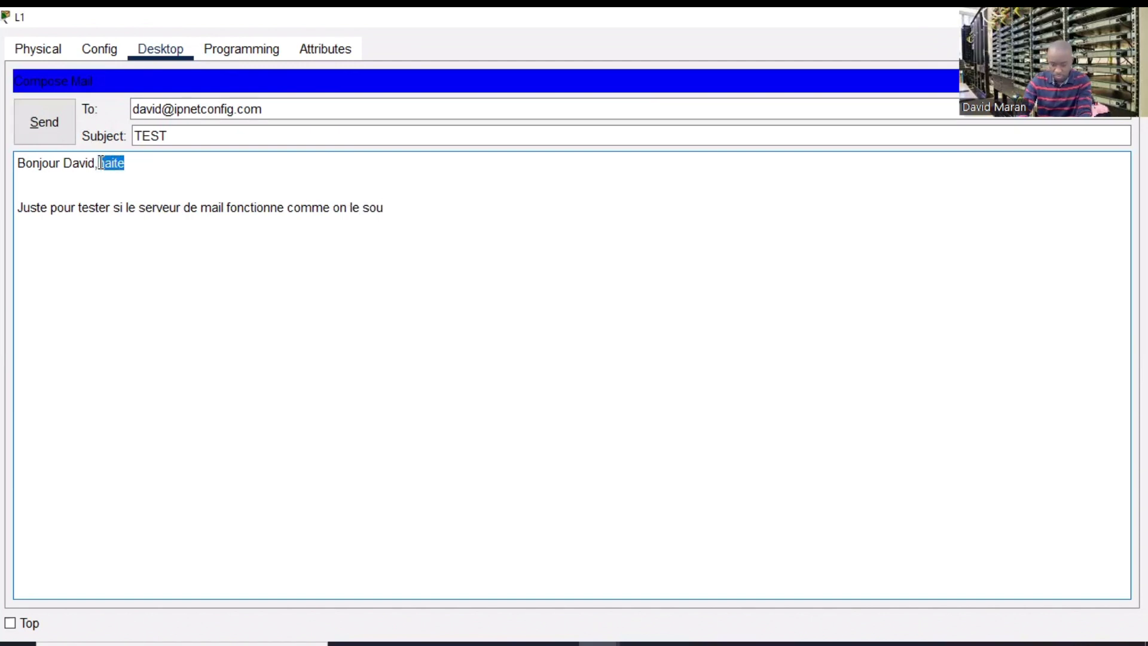
pyautogui.press('BackSpace')
pyautogui.click(404, 214)
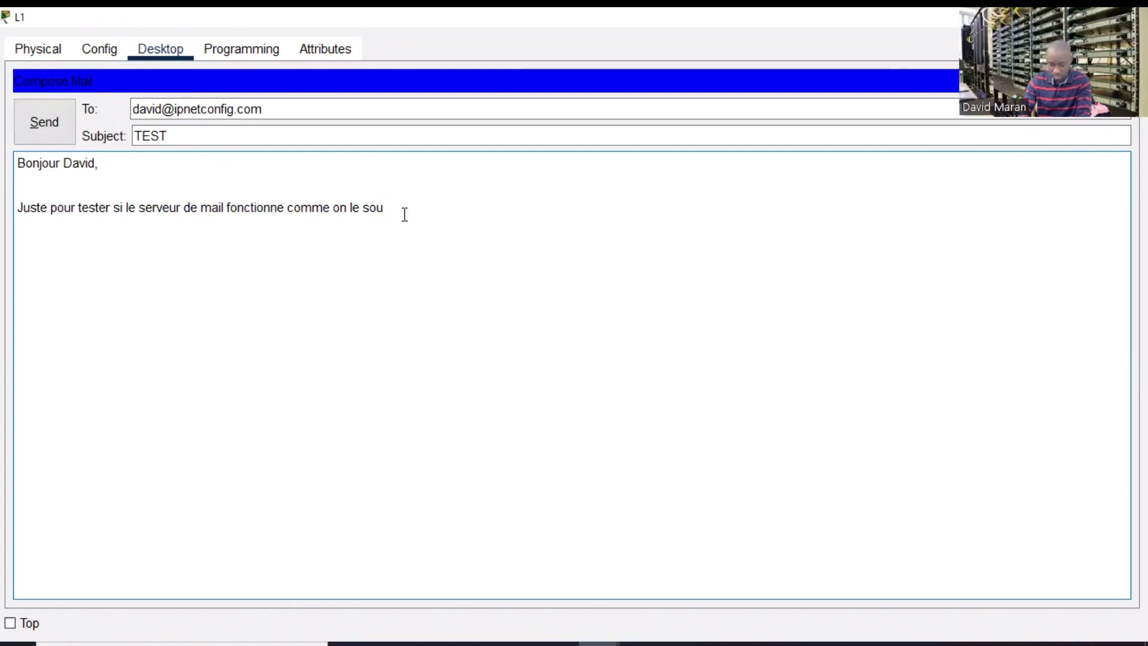
pyautogui.write('haite...3..')
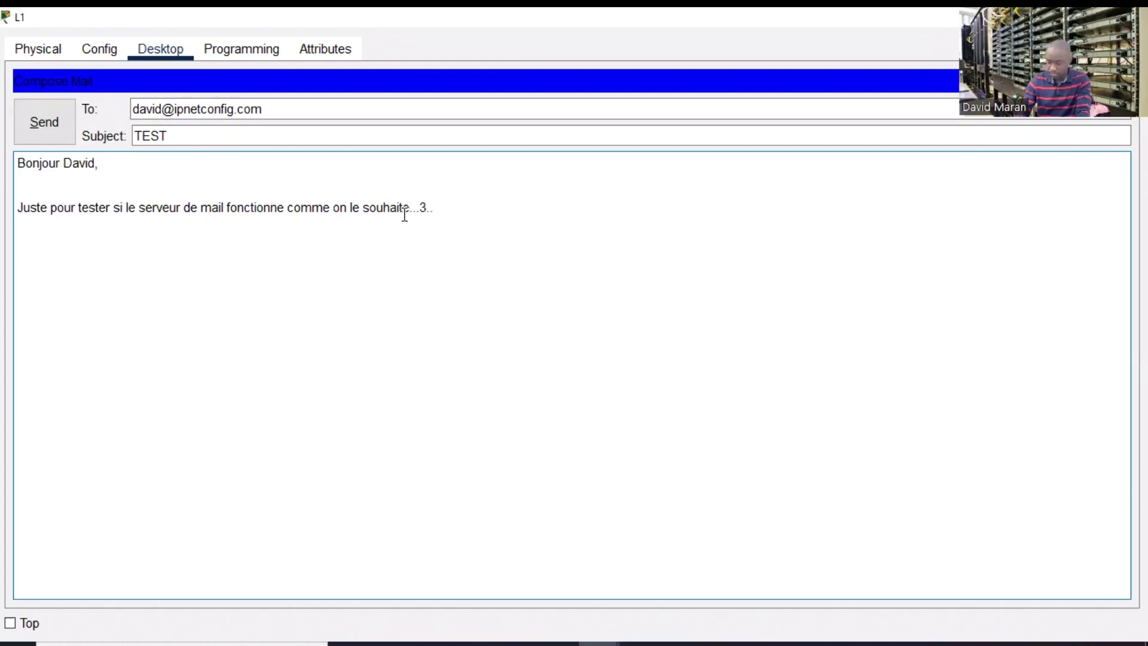
pyautogui.press('BackSpace')
pyautogui.press('Return')
pyautogui.press('Return')
pyautogui.write('B')
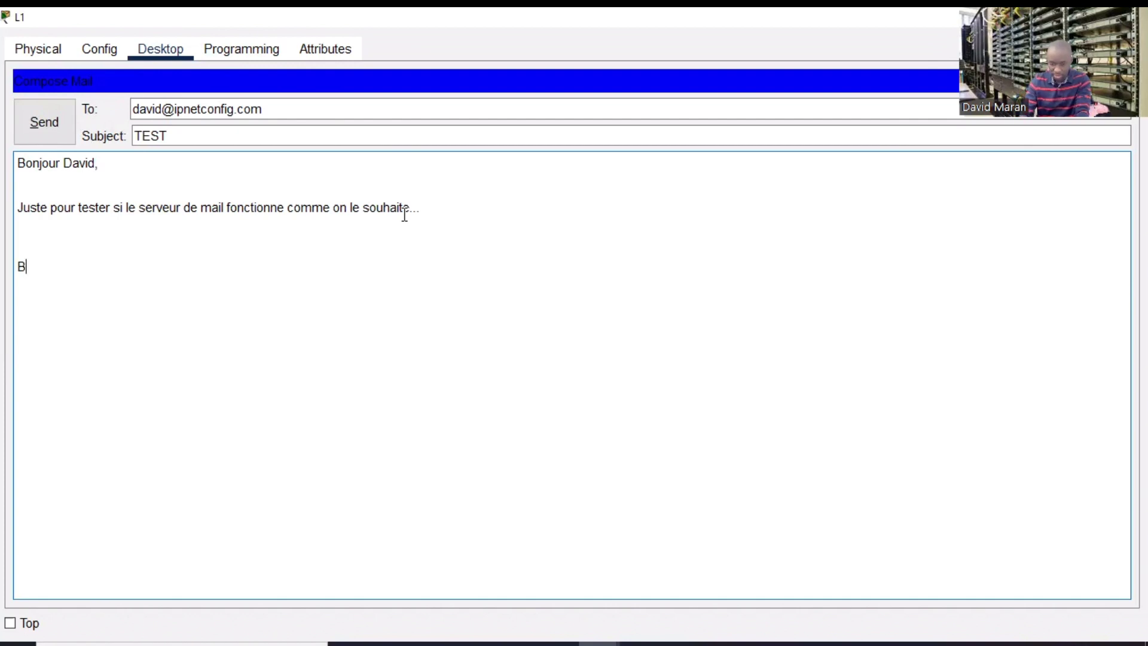
pyautogui.write('ien a vous,')
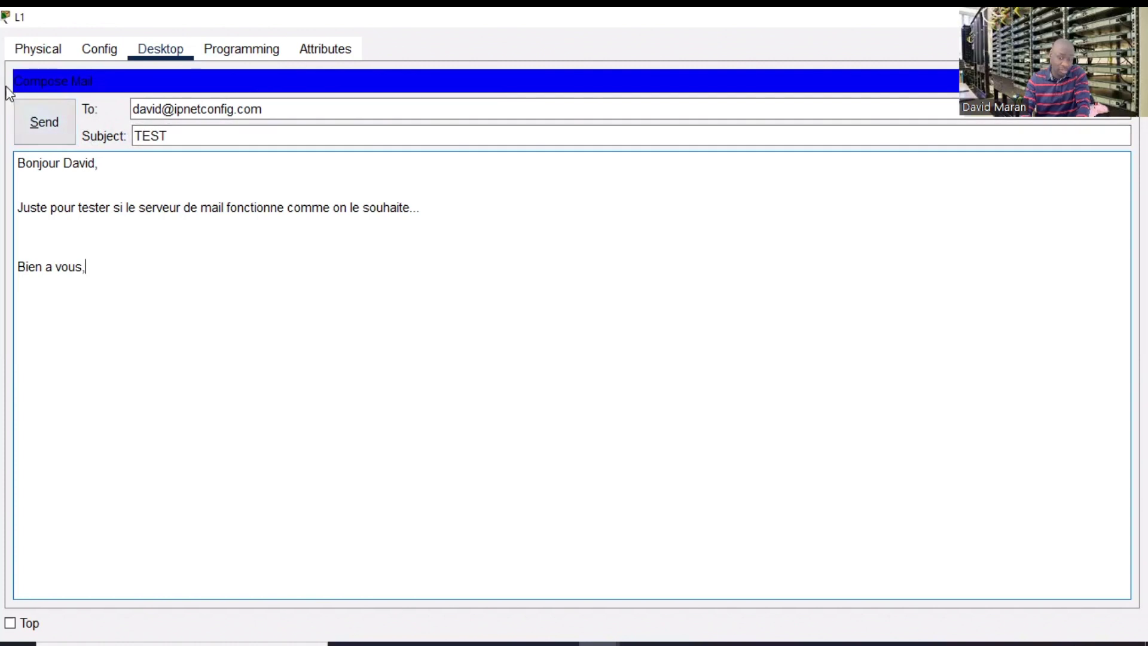
# - Send the TEST mail from L1 and bring up L4's device window full-screen
pyautogui.click(41, 128)
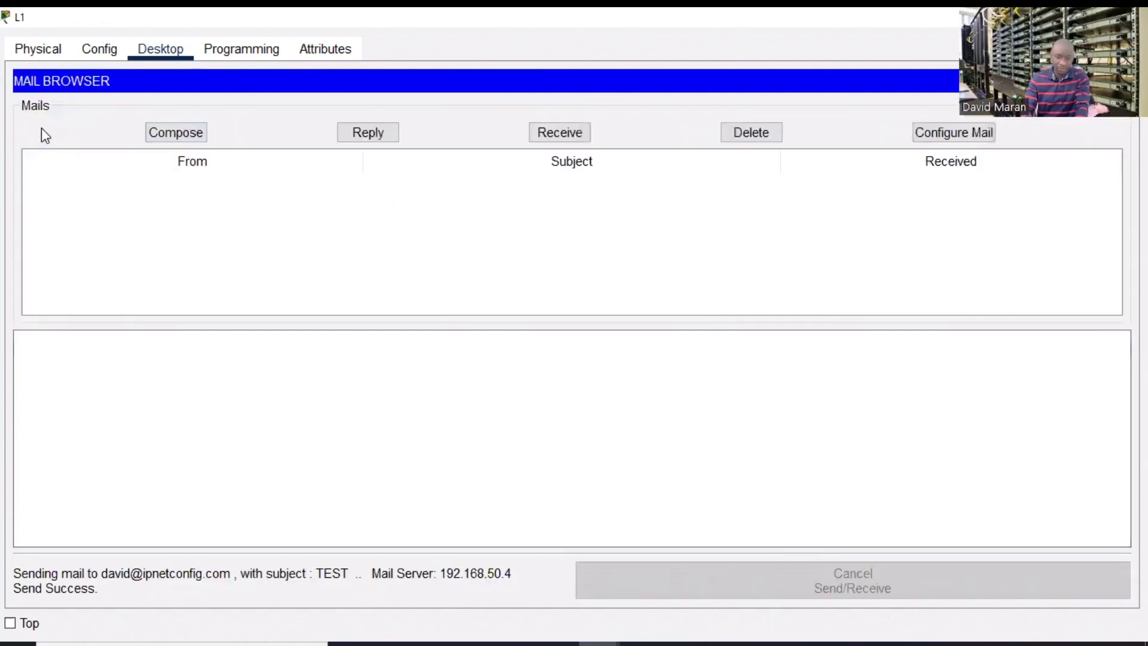
pyautogui.click(1131, 16)
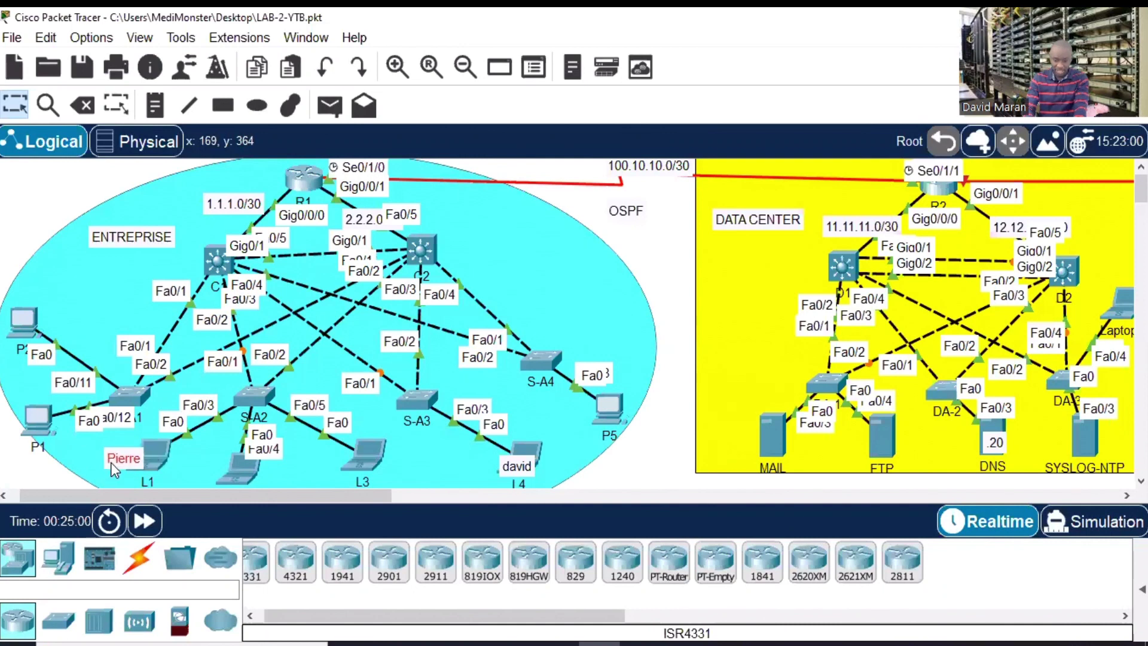
pyautogui.click(529, 449)
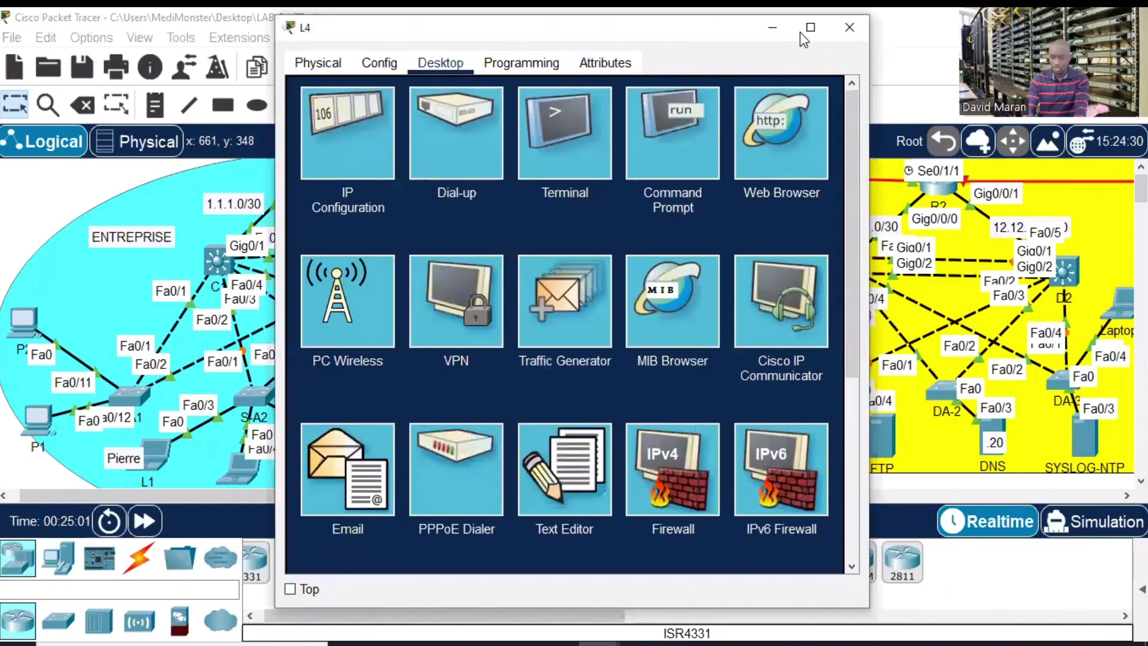
pyautogui.click(801, 30)
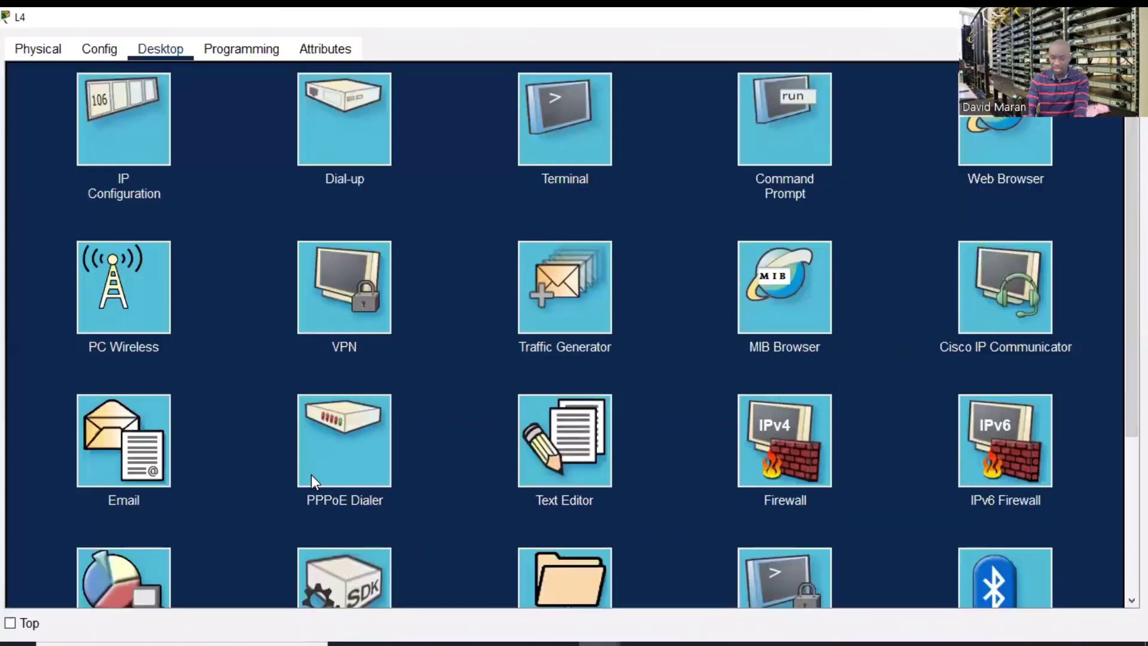
# - Receive and read the TEST message in L4's e-mail client, then close L4's window
pyautogui.click(167, 443)
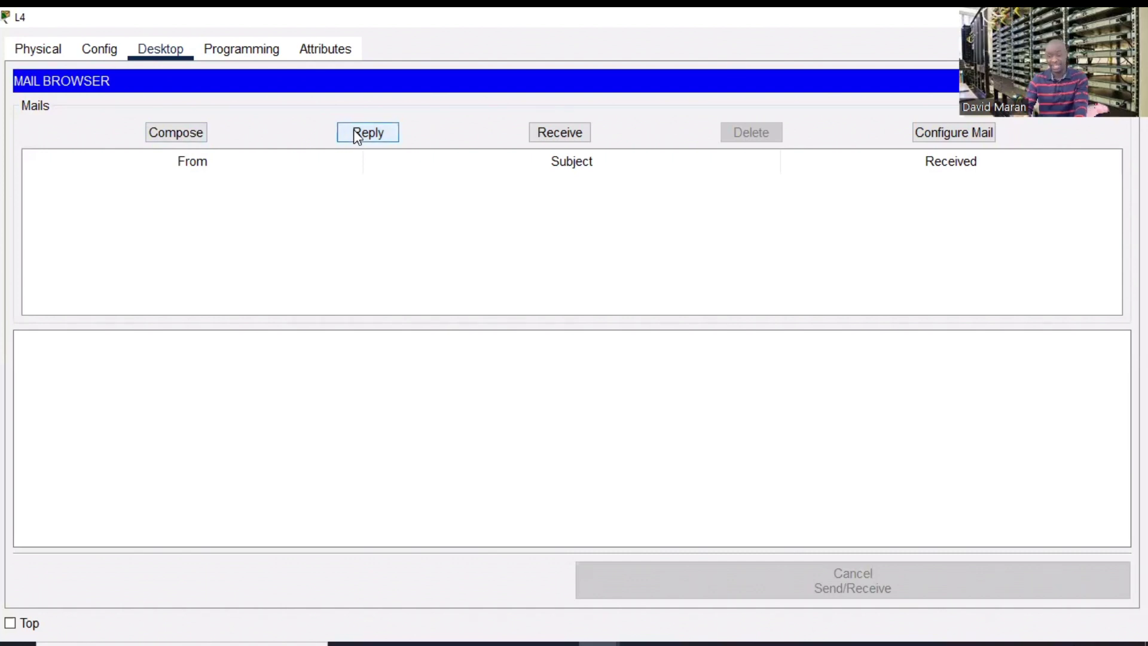
pyautogui.click(572, 131)
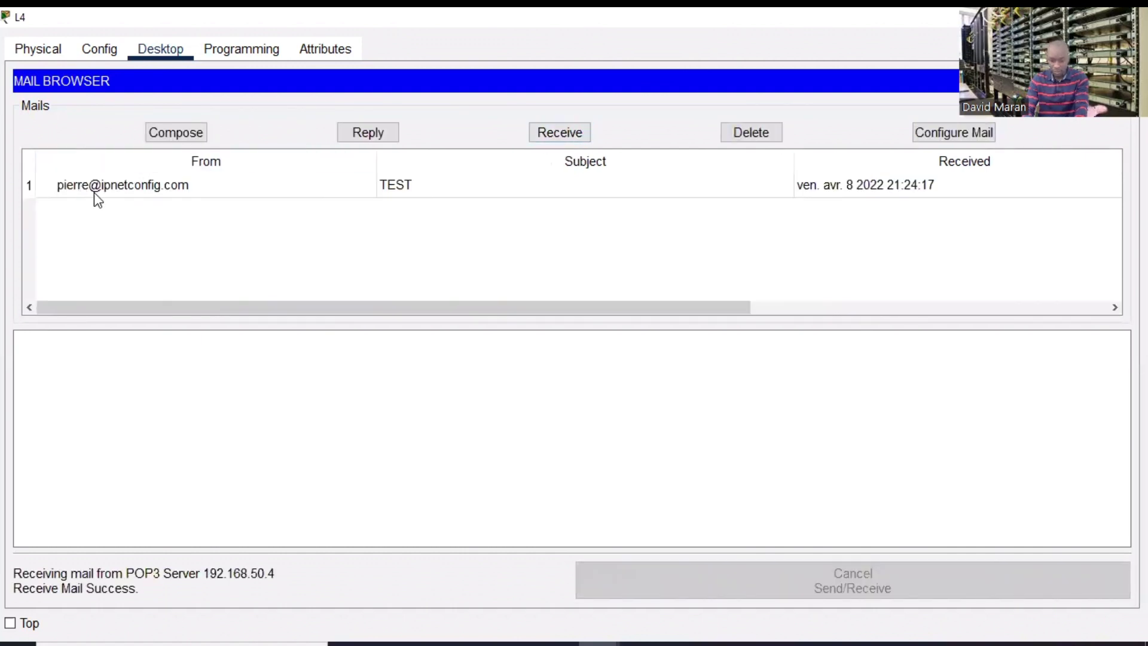
pyautogui.click(99, 183)
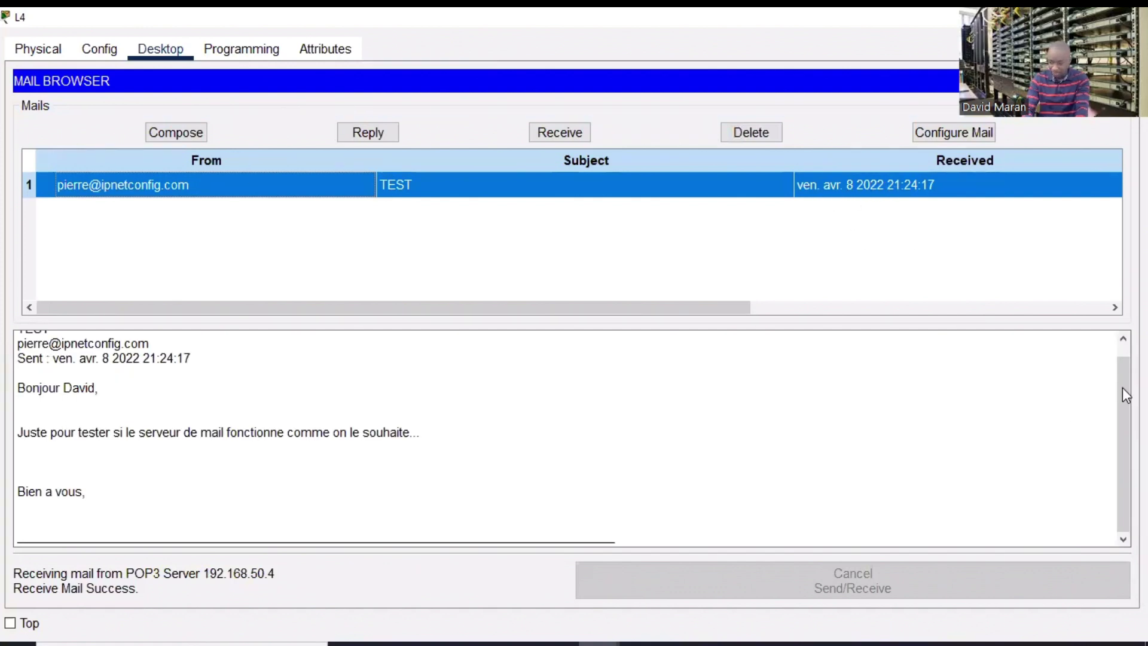
pyautogui.moveTo(1122, 387); pyautogui.dragTo(1120, 377)
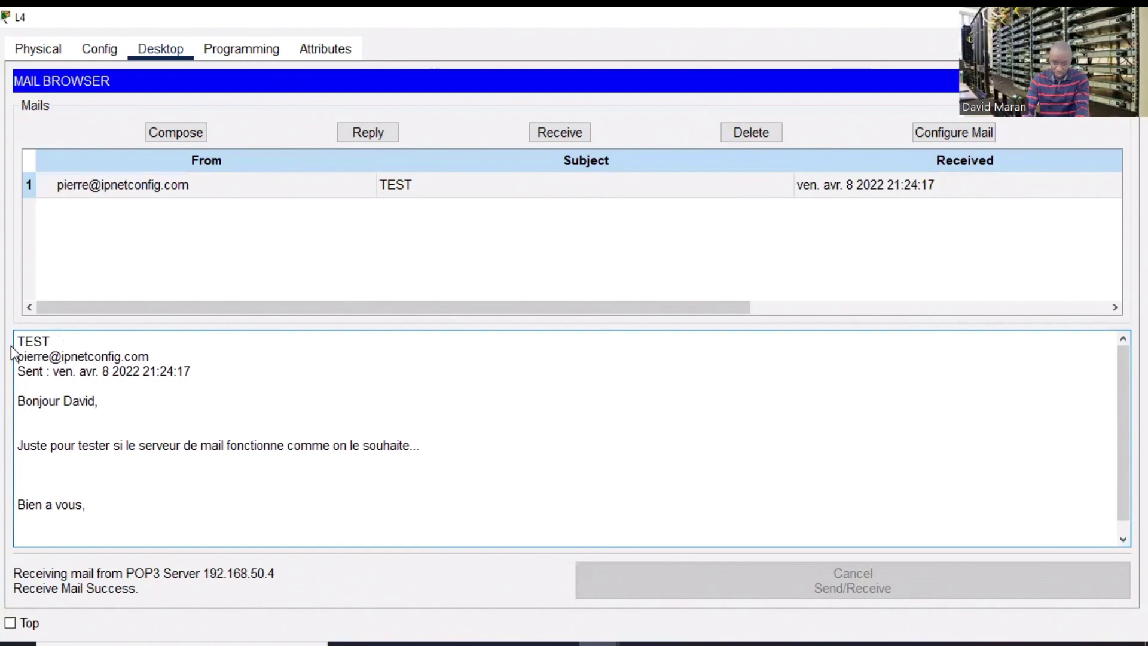
pyautogui.moveTo(21, 342); pyautogui.dragTo(190, 357)
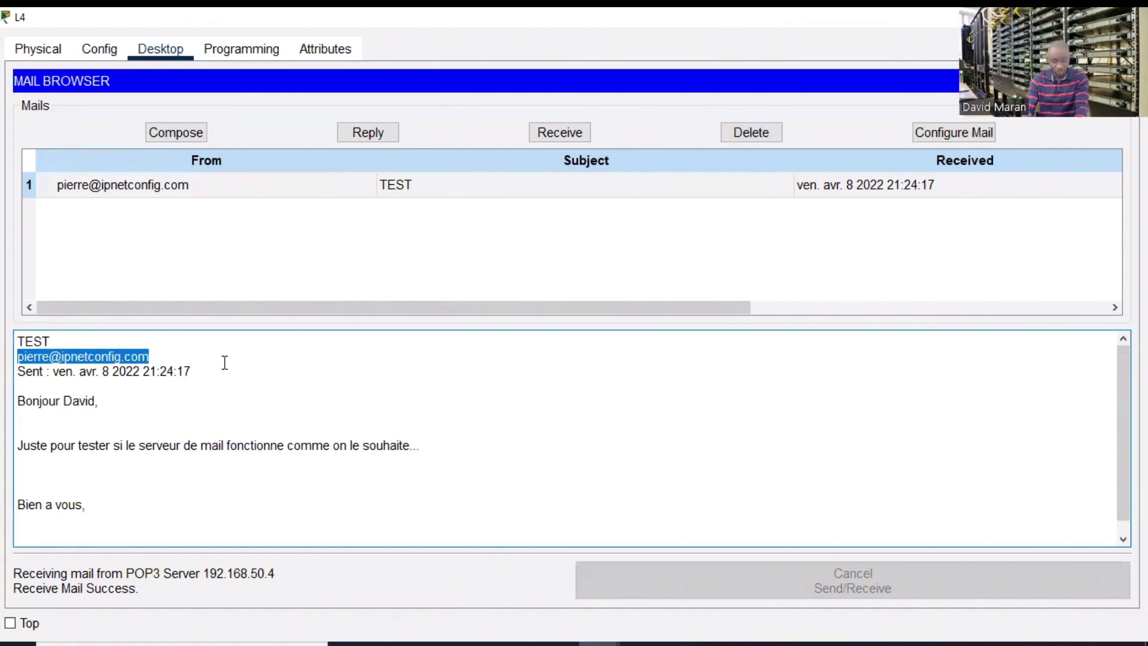
pyautogui.moveTo(191, 371); pyautogui.dragTo(456, 498)
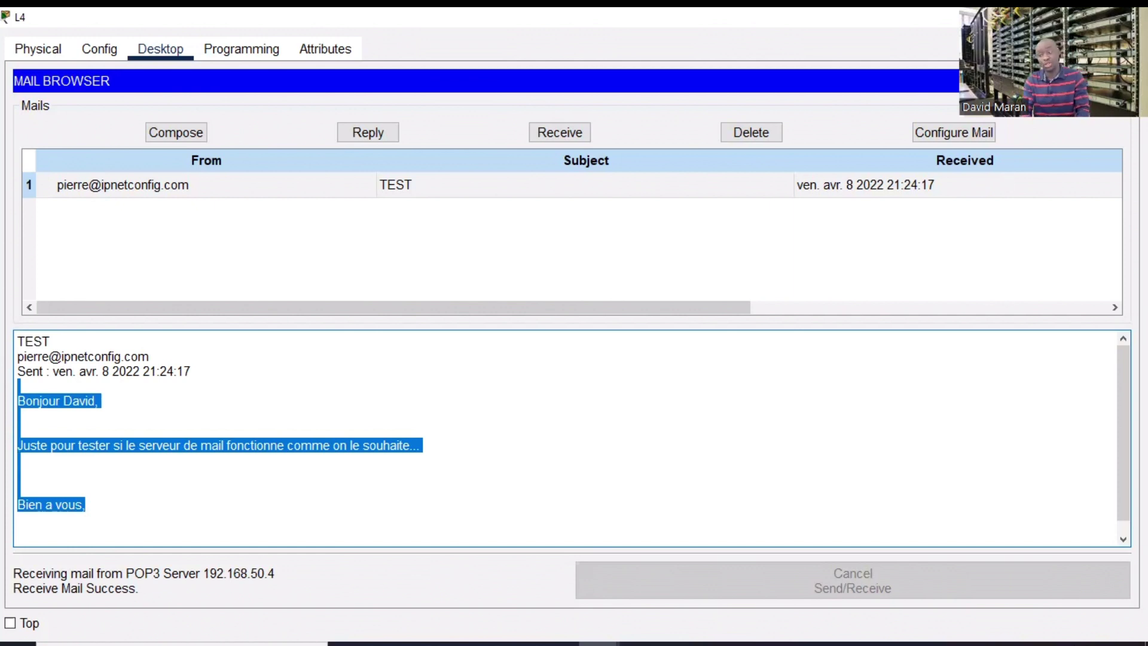
pyautogui.click(1130, 18)
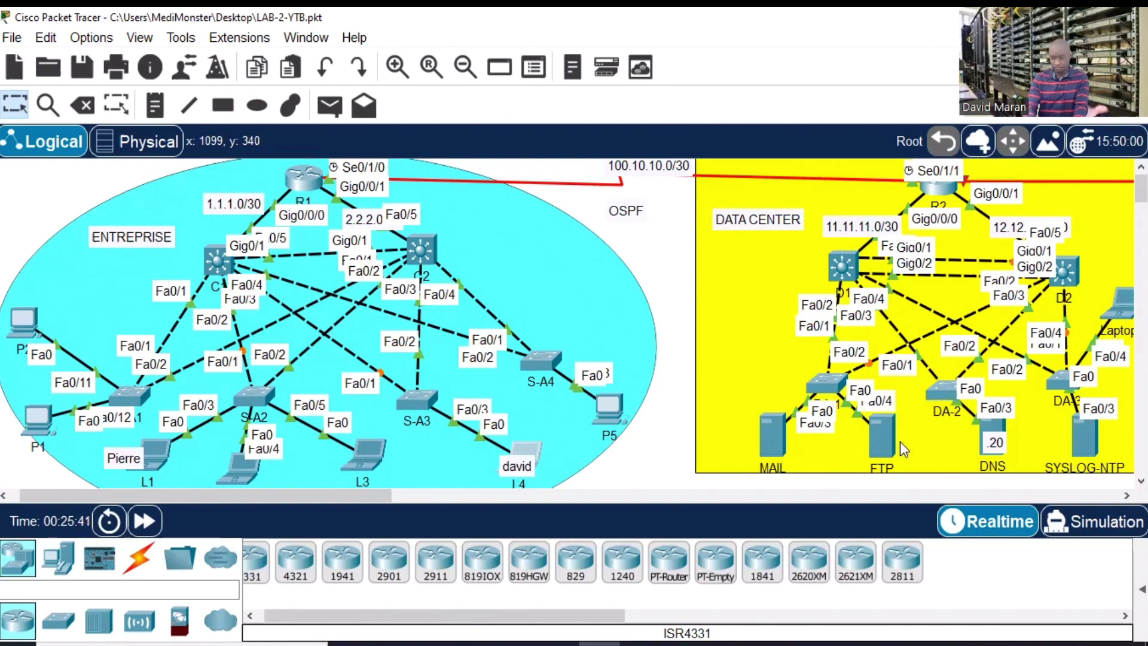
# - Open the FTP server's FTP service settings in a full-screen window
pyautogui.click(877, 438)
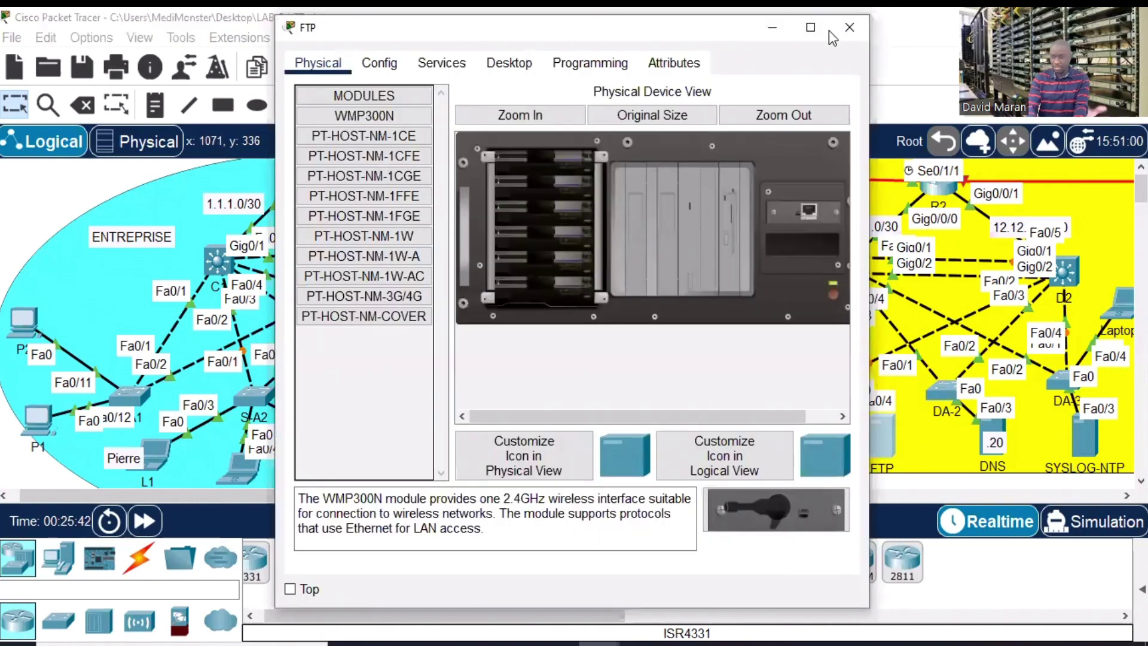
pyautogui.click(812, 33)
pyautogui.click(162, 49)
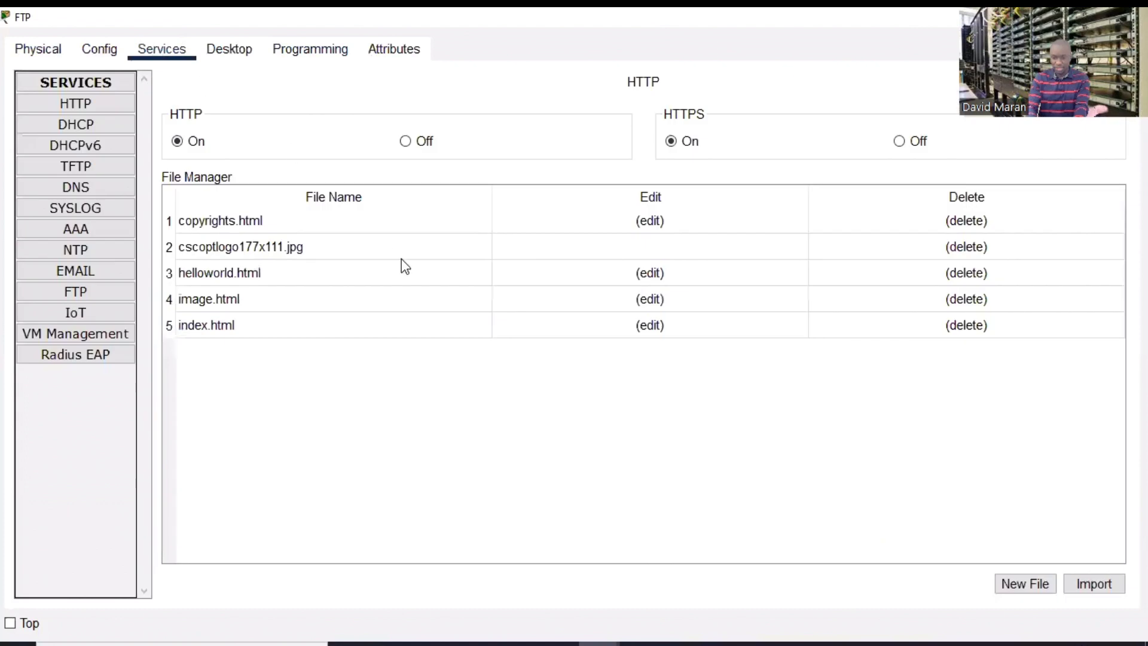
pyautogui.click(72, 291)
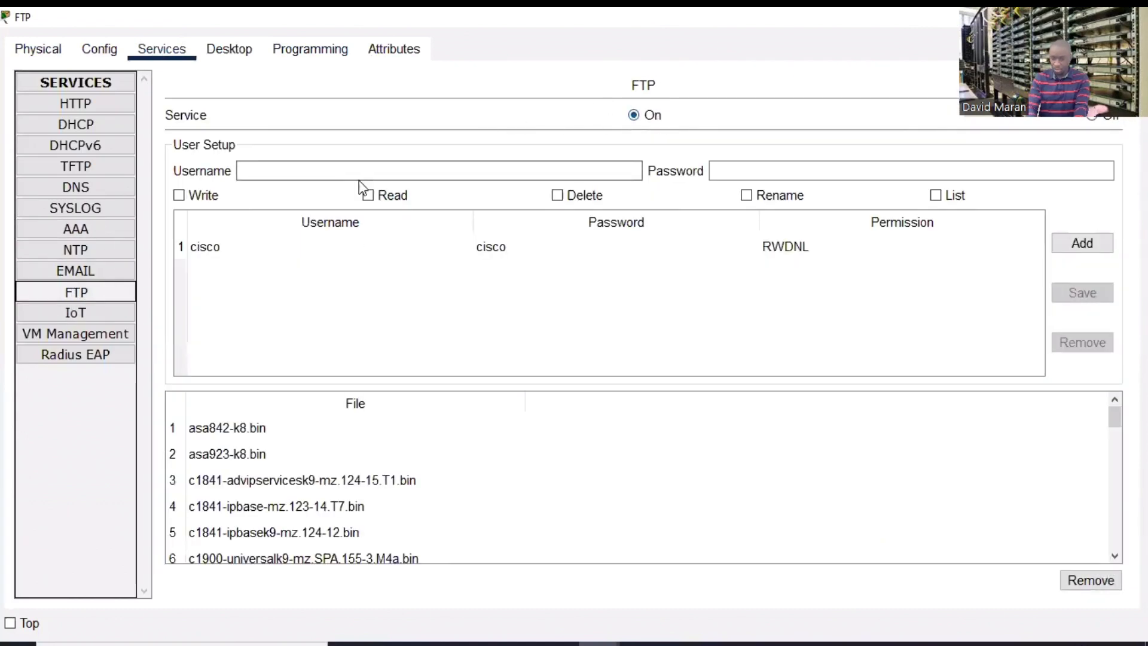
# - Add an FTP admin account with its password and write, rename and list permissions
pyautogui.click(331, 175)
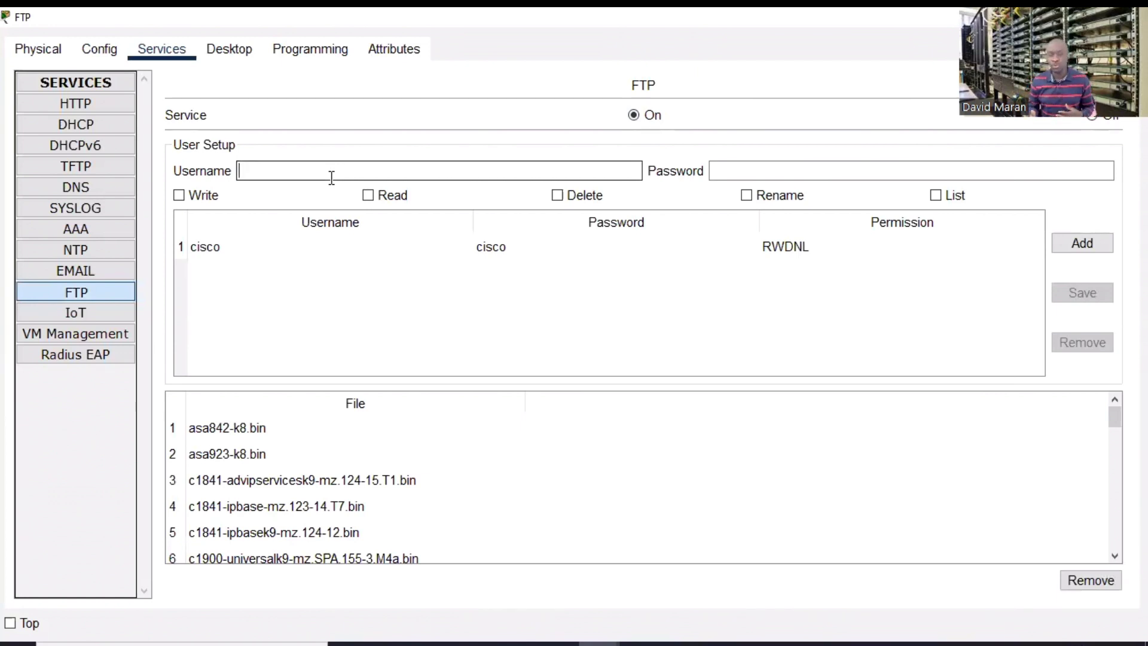
pyautogui.write('admin')
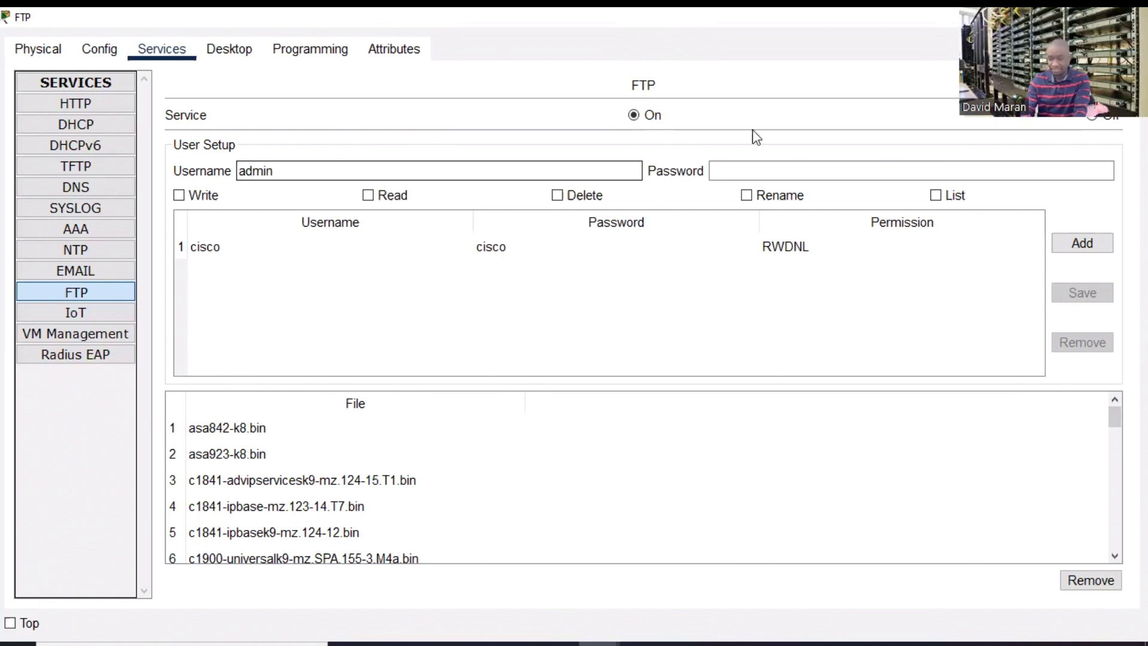
pyautogui.click(789, 171)
pyautogui.write('ad')
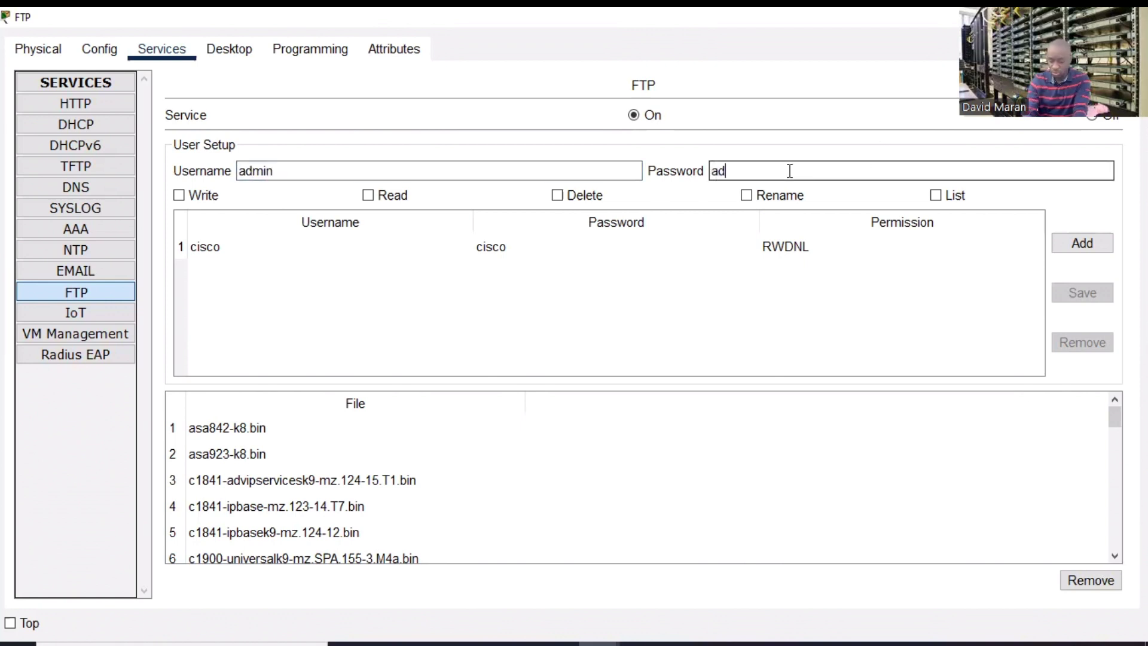
pyautogui.write('min123')
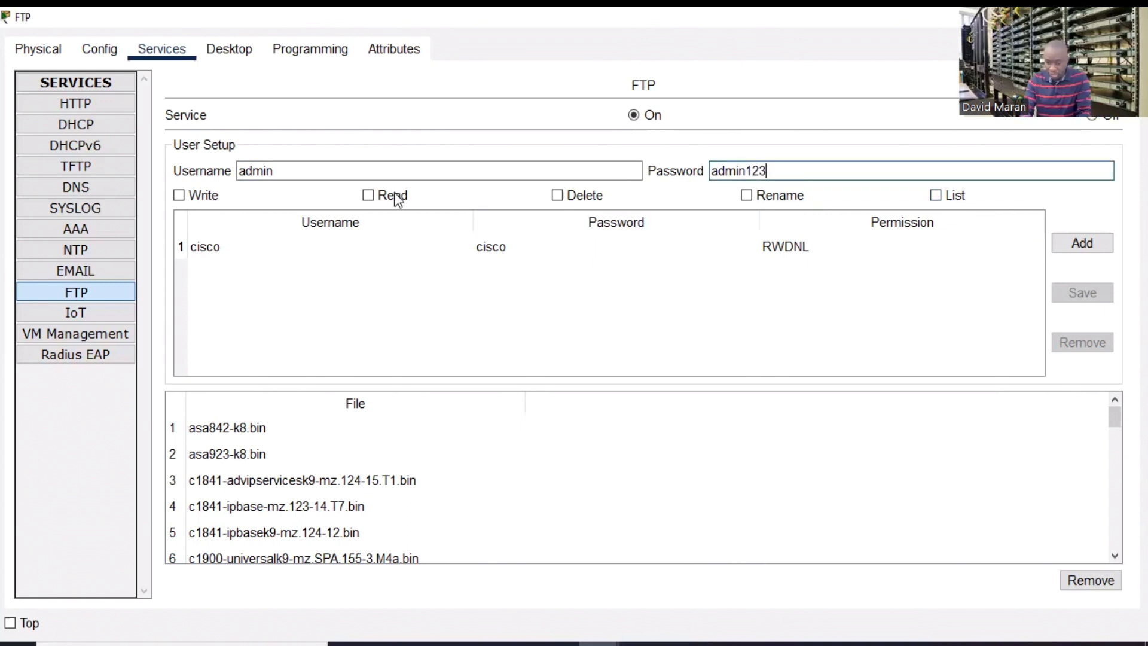
pyautogui.click(179, 195)
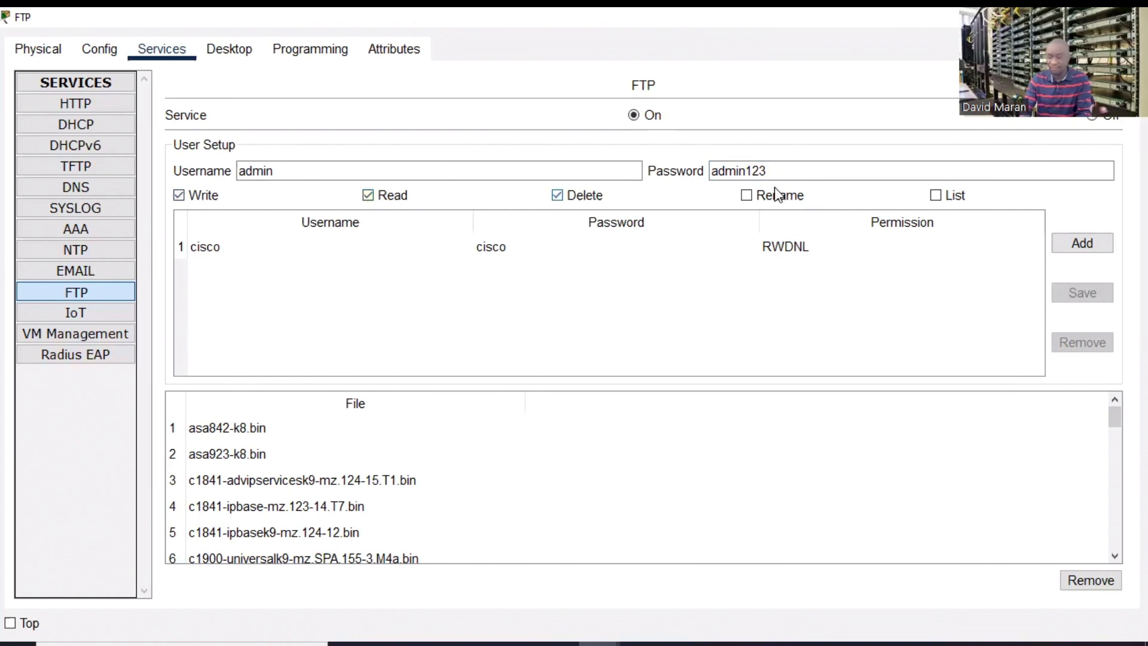
pyautogui.click(747, 196)
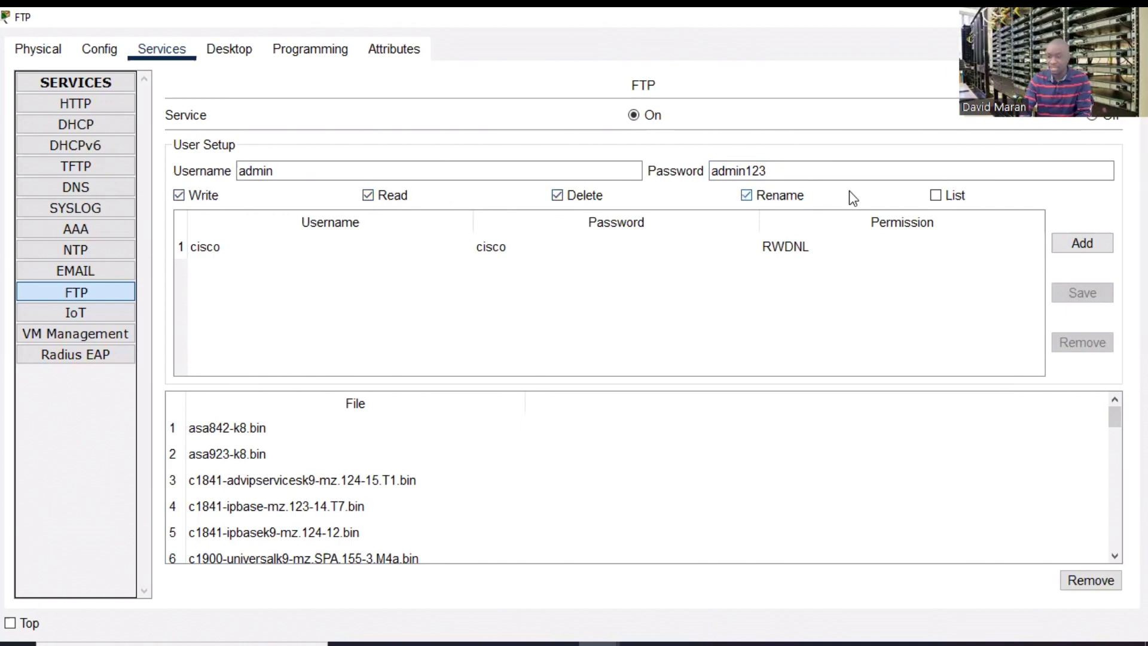
pyautogui.click(936, 195)
pyautogui.click(1082, 243)
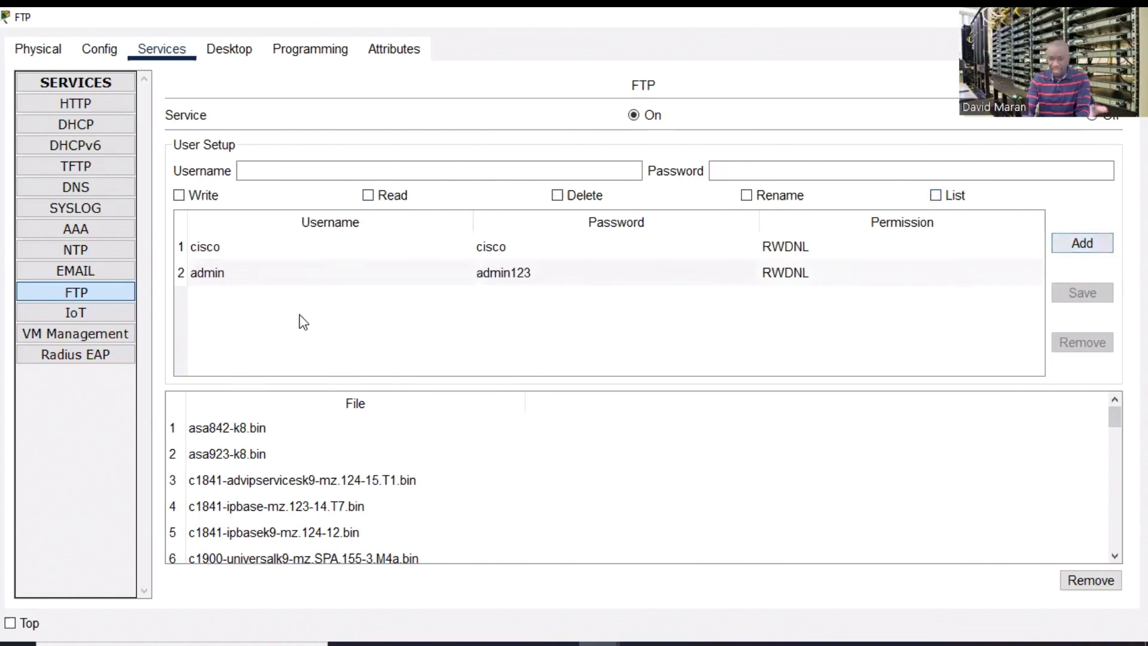
# - Add a second FTP user with its password and read, write and list permissions
pyautogui.click(262, 175)
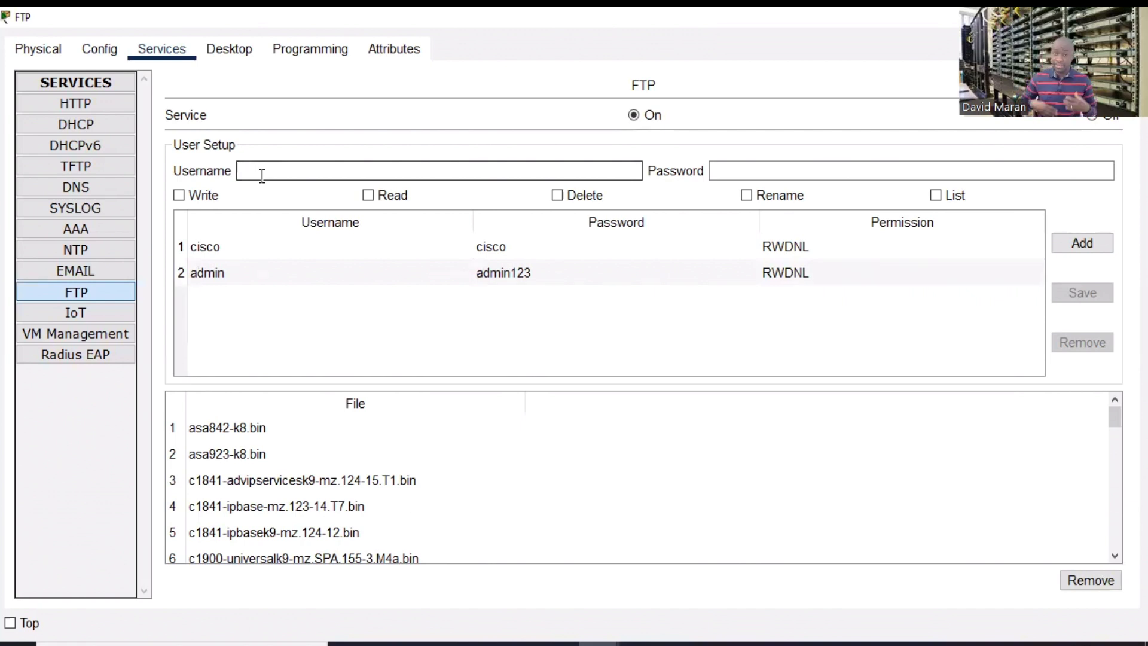
pyautogui.write('da')
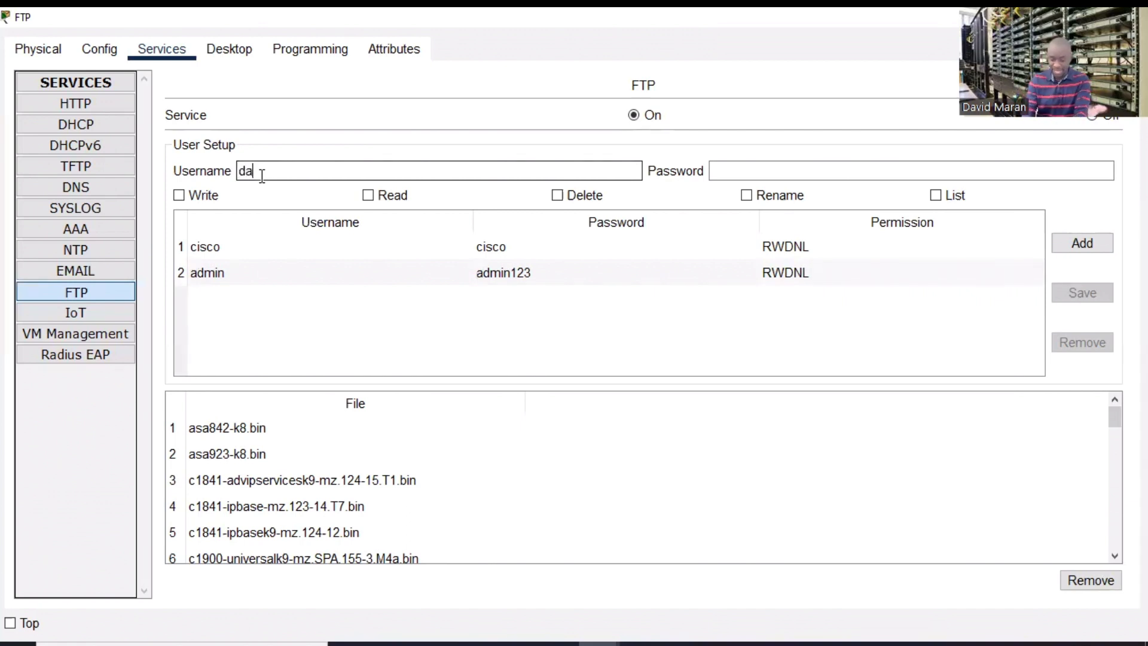
pyautogui.write('vid')
pyautogui.click(798, 177)
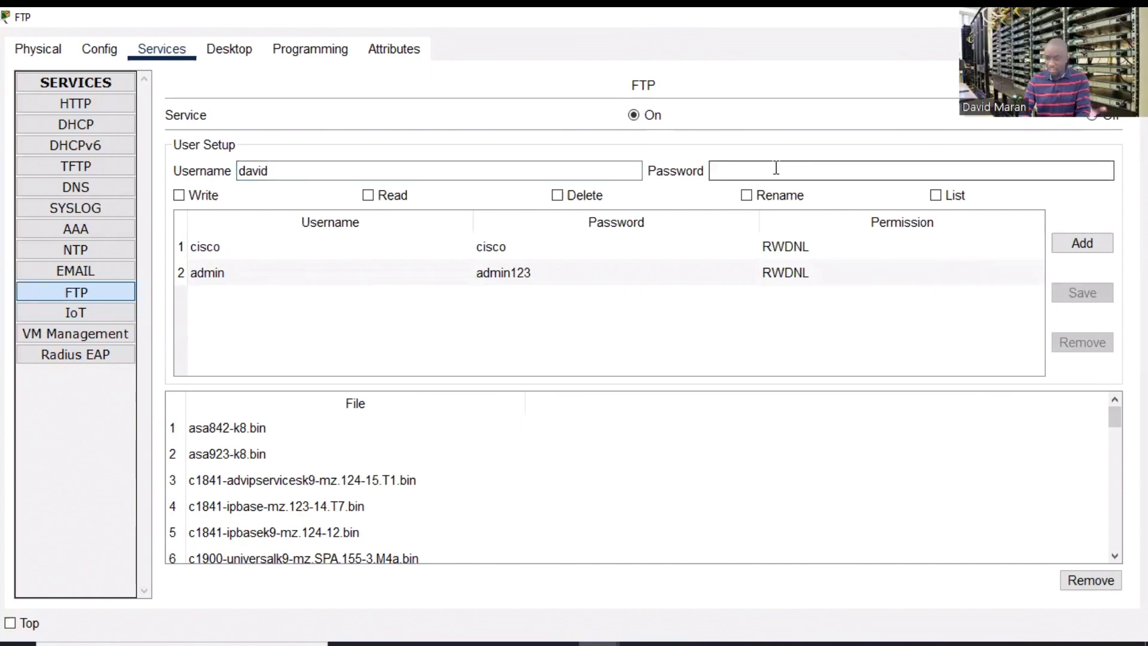
pyautogui.write('david123')
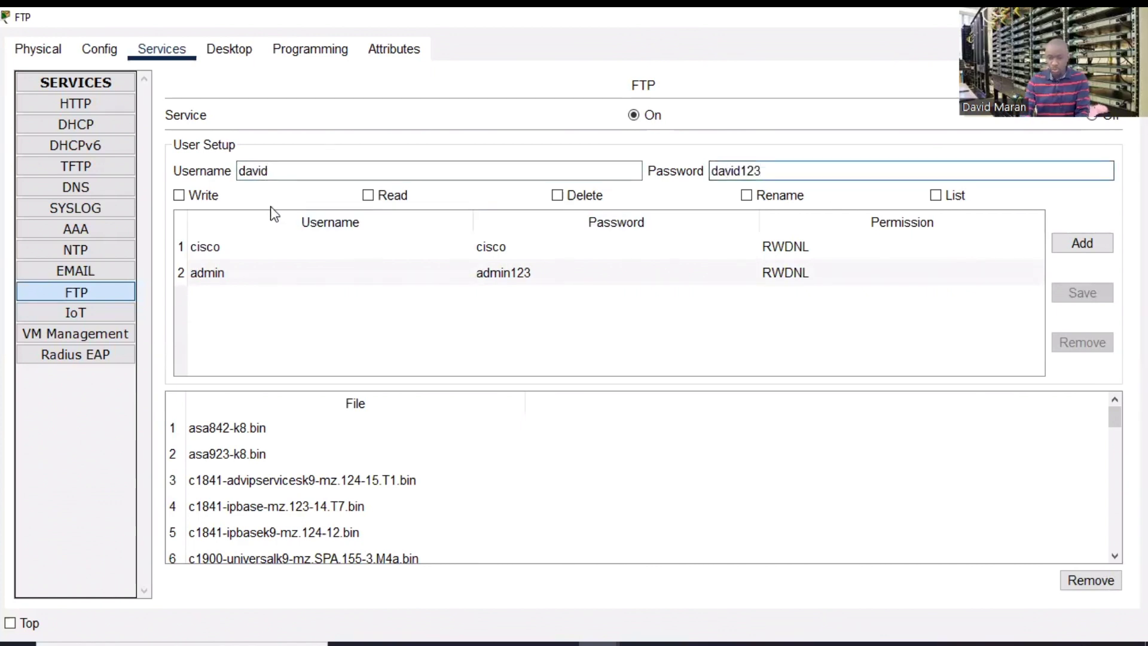
pyautogui.click(367, 195)
pyautogui.click(180, 196)
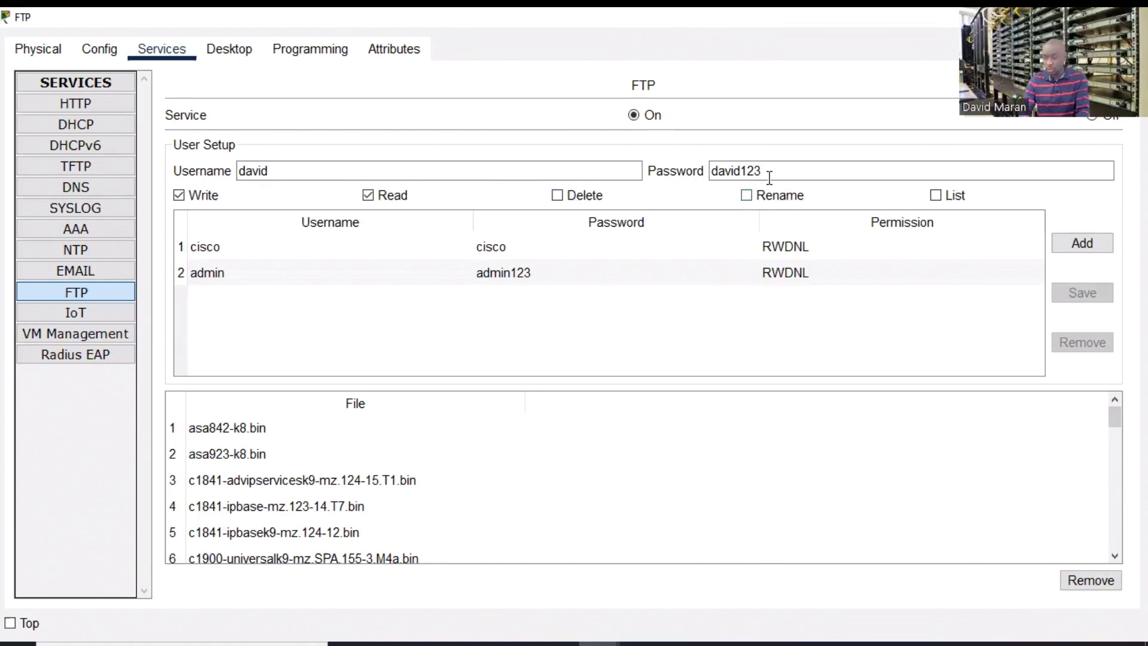
pyautogui.click(936, 195)
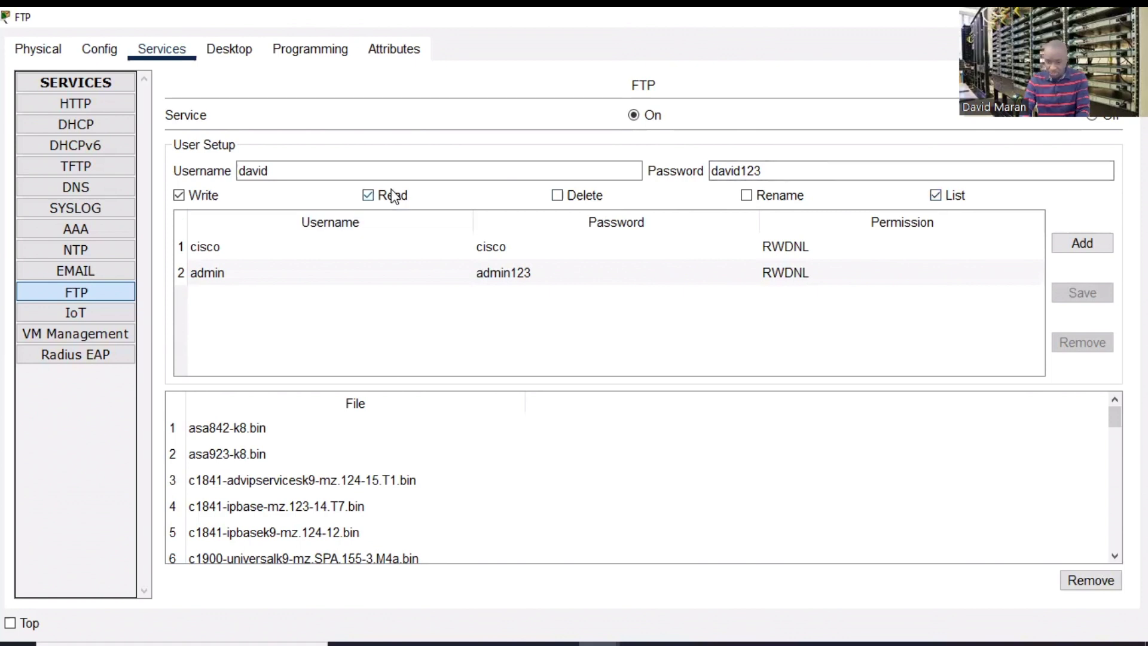
pyautogui.click(1080, 242)
# - Add a third FTP user with its password and only read and list permissions
pyautogui.click(432, 172)
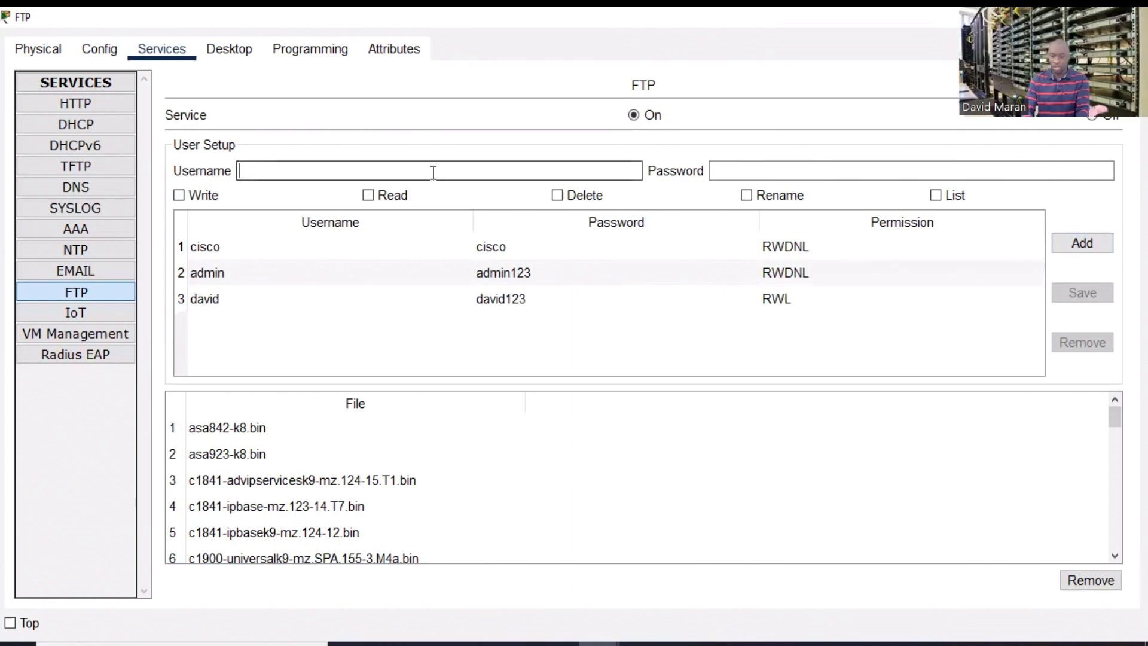
pyautogui.write('pierr')
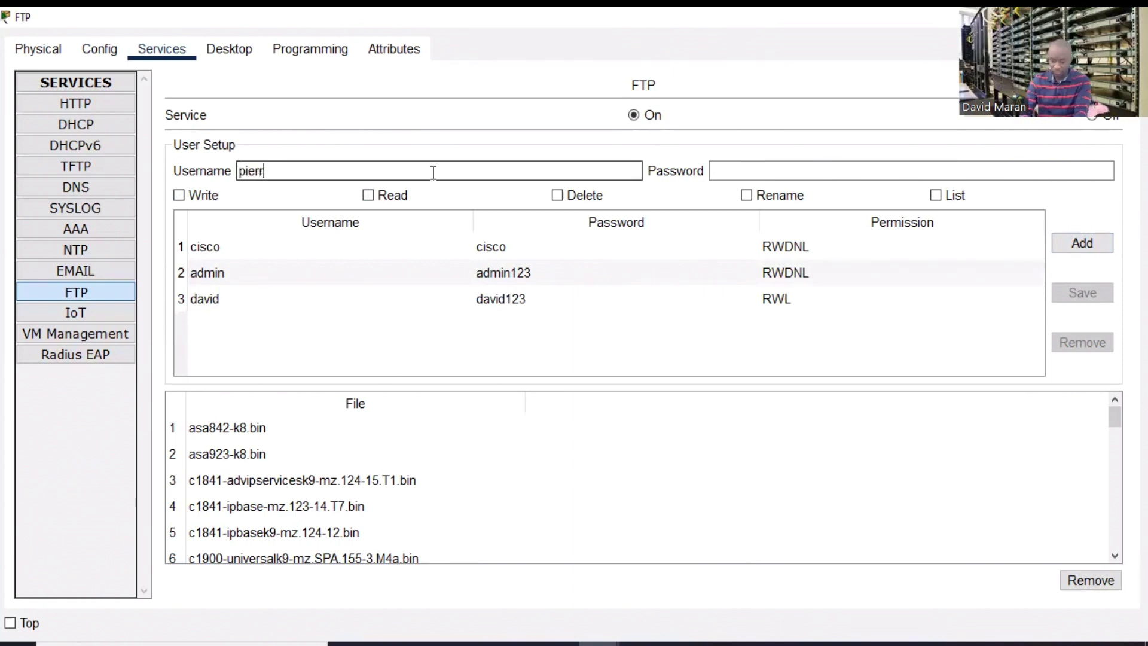
pyautogui.write('e')
pyautogui.click(728, 172)
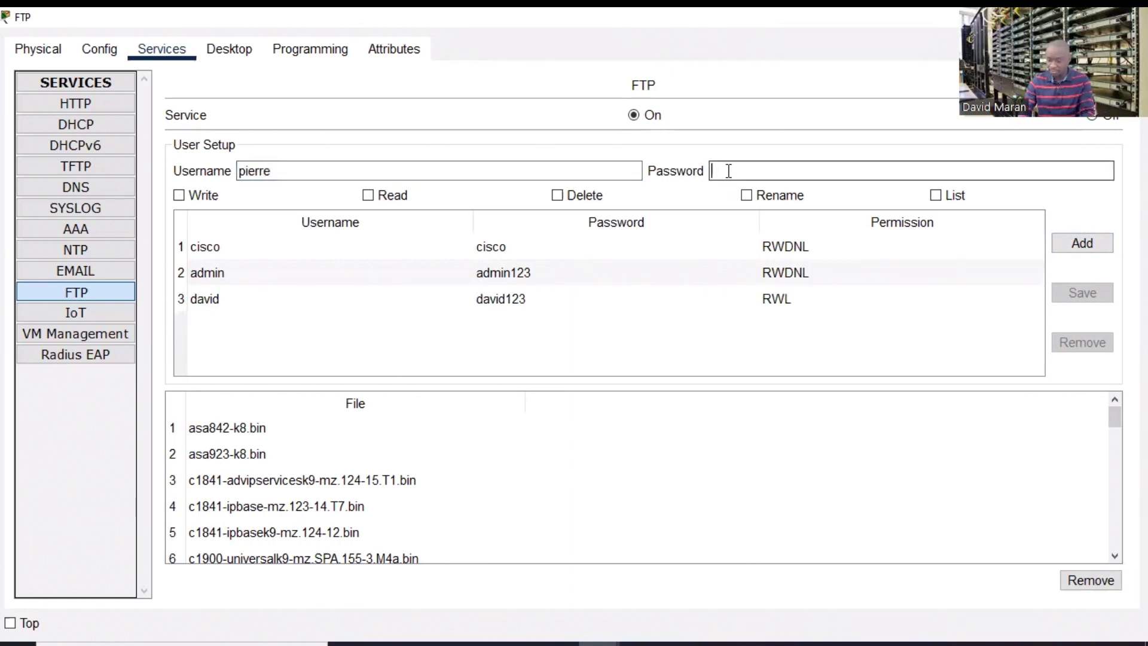
pyautogui.write('pierre')
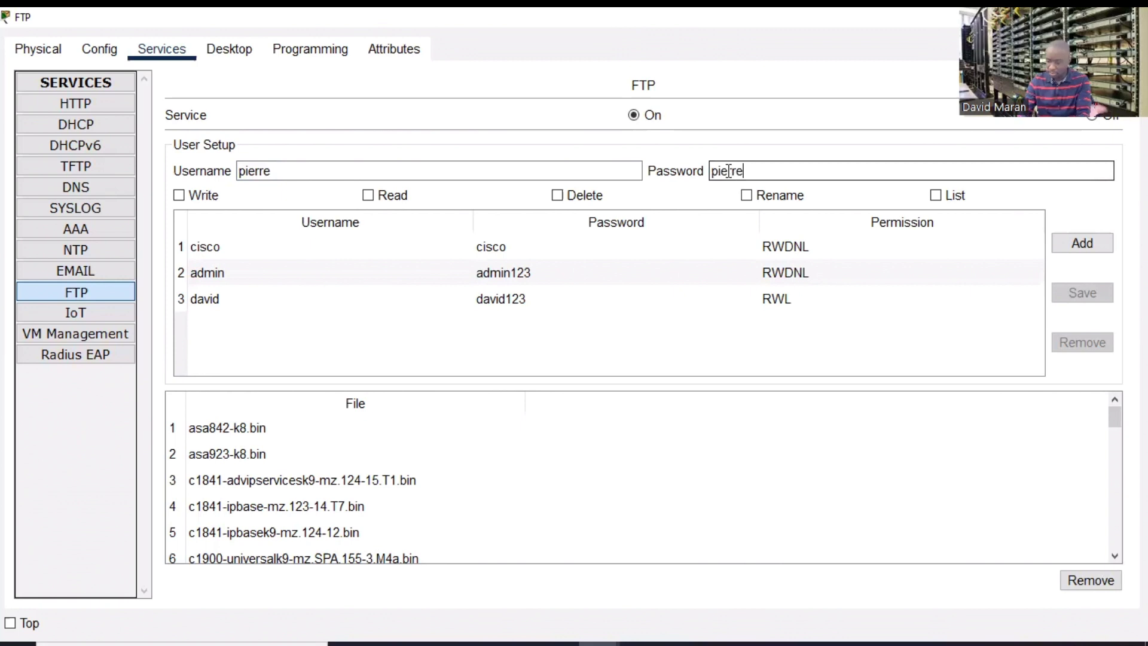
pyautogui.write('123')
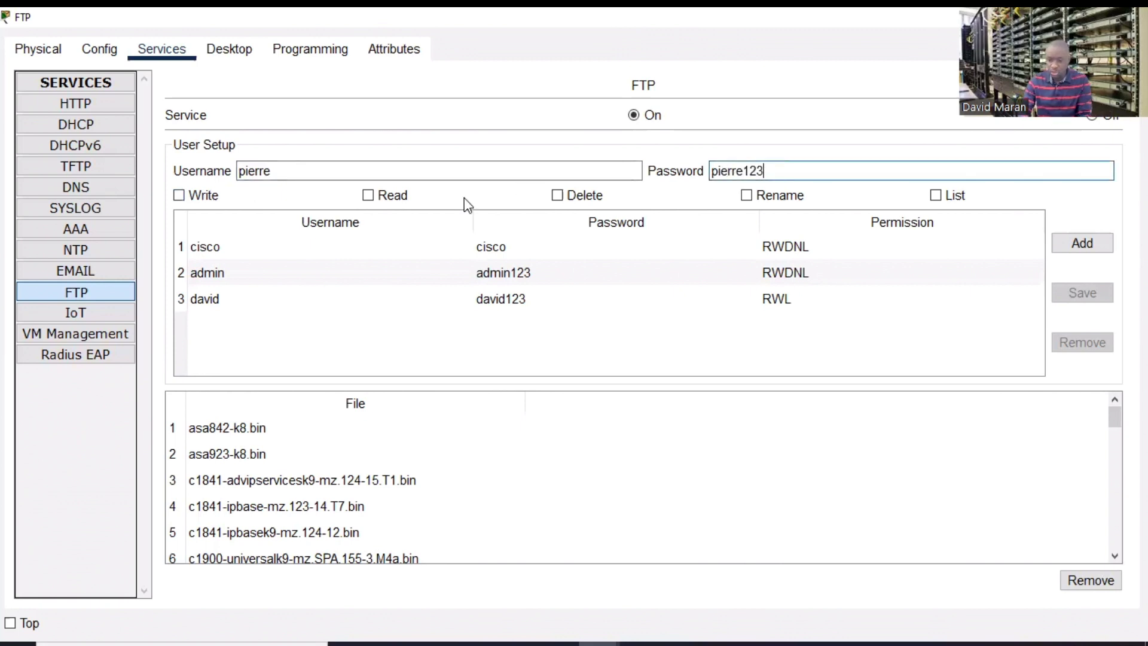
pyautogui.click(369, 197)
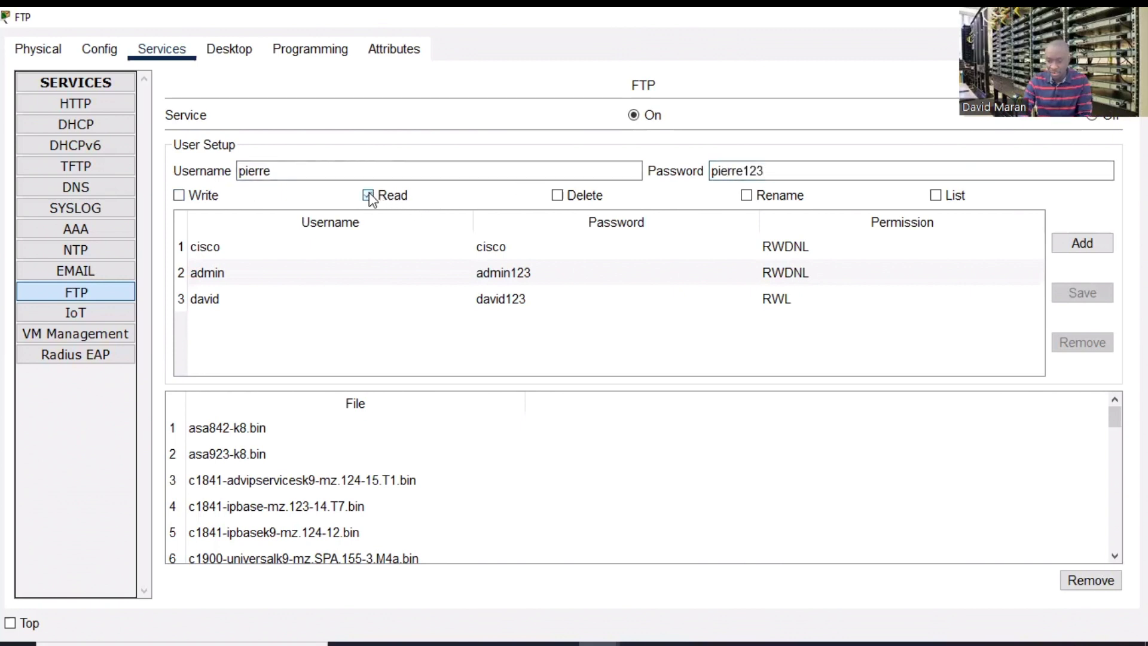
pyautogui.click(936, 196)
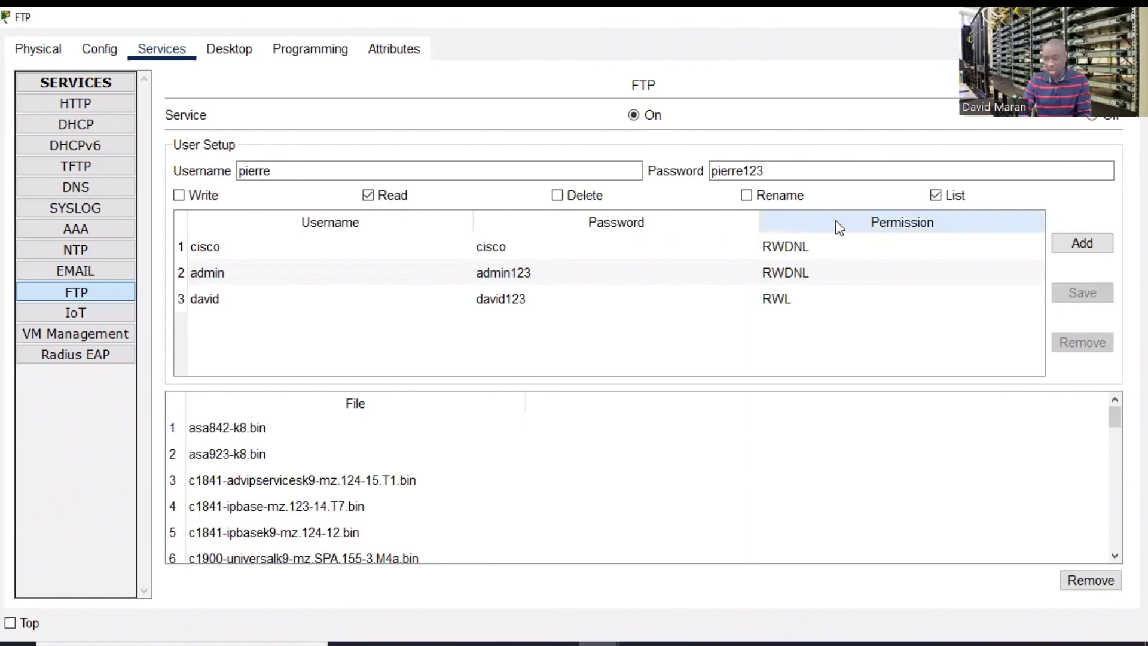
pyautogui.click(1083, 244)
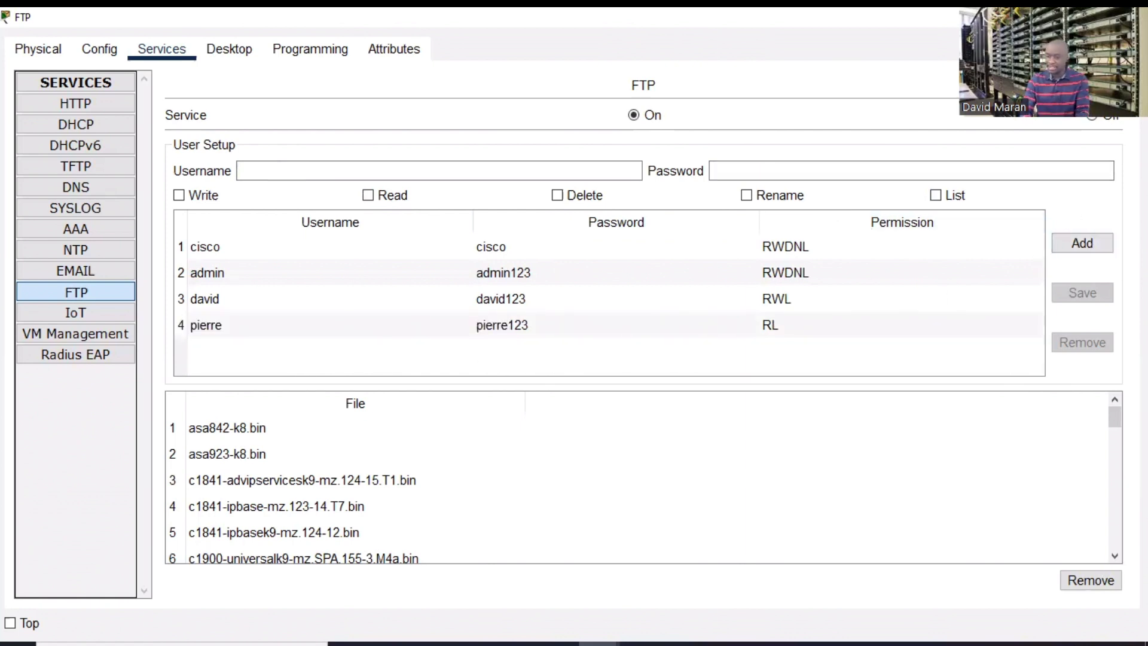
# - Close the FTP server window and start typing ftp in P2's full-screen command prompt
pyautogui.hotkey('alt', 'F4')
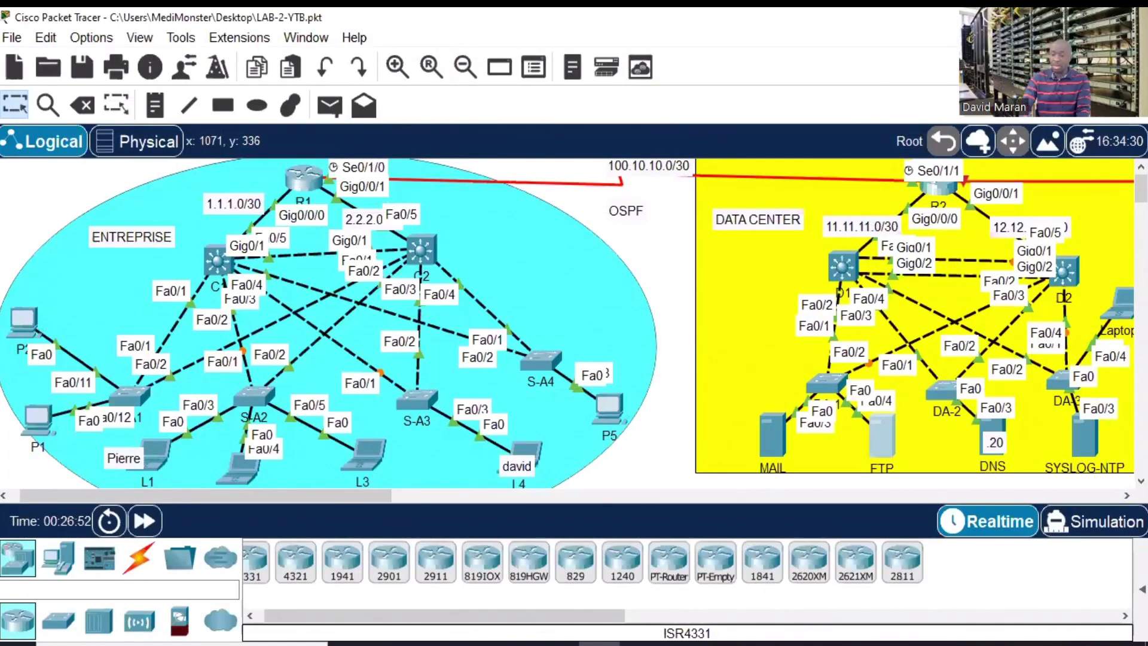
pyautogui.click(20, 318)
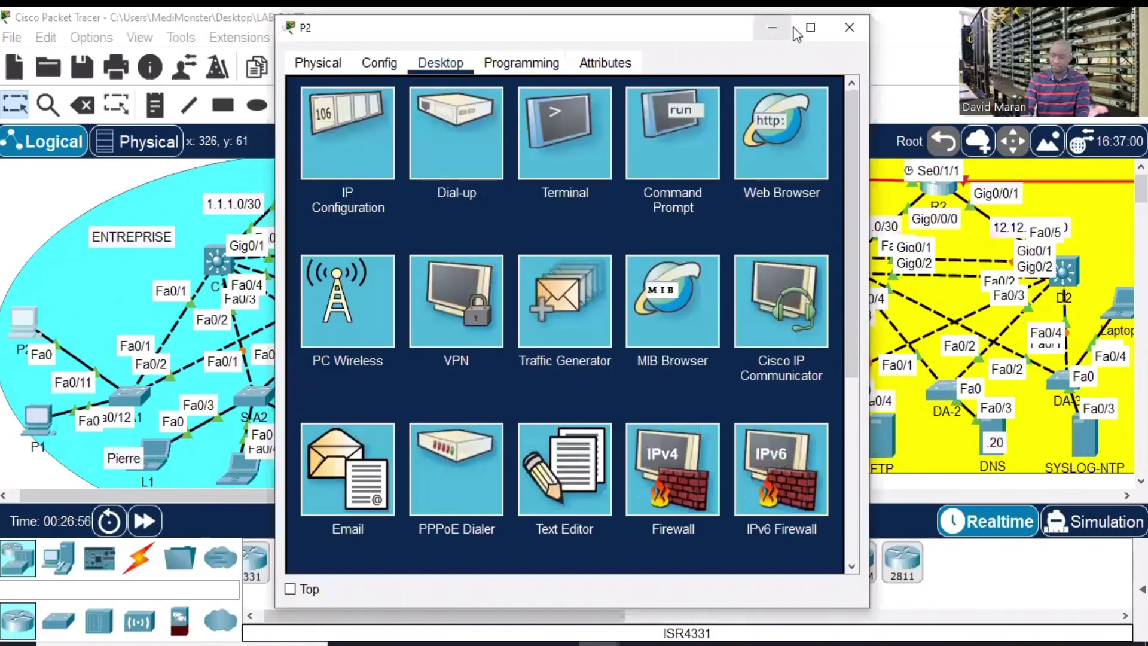
pyautogui.click(811, 27)
pyautogui.click(798, 104)
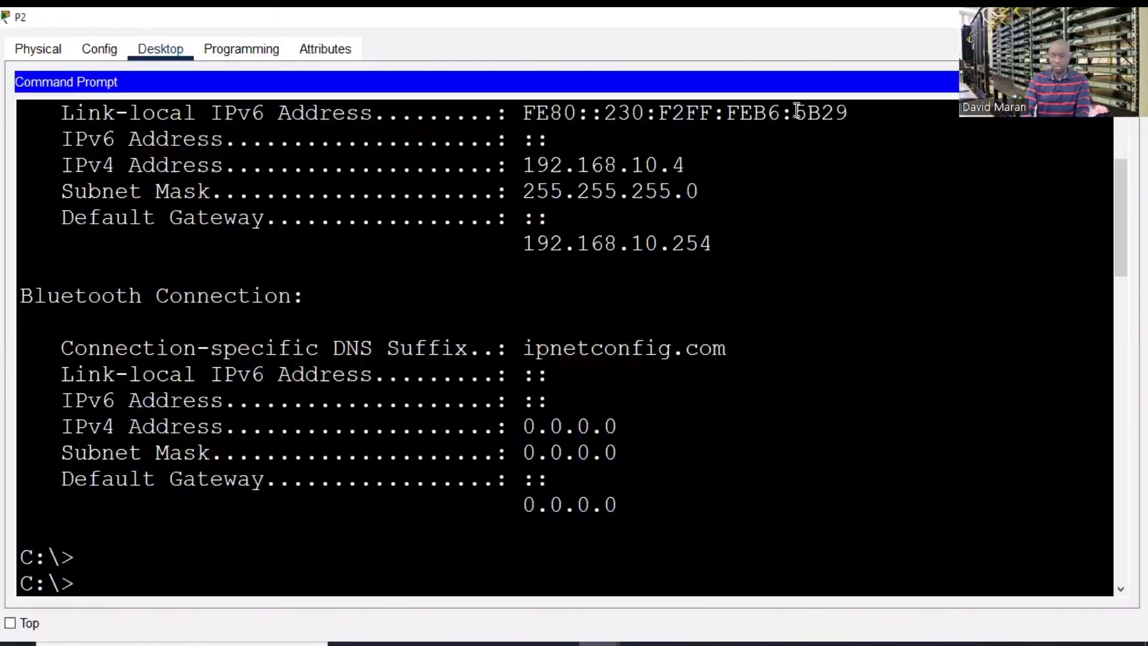
pyautogui.press('Return')
pyautogui.press('Return')
pyautogui.press('Return')
pyautogui.press('Return')
pyautogui.press('Return')
pyautogui.press('Return')
pyautogui.press('Return')
pyautogui.press('Return')
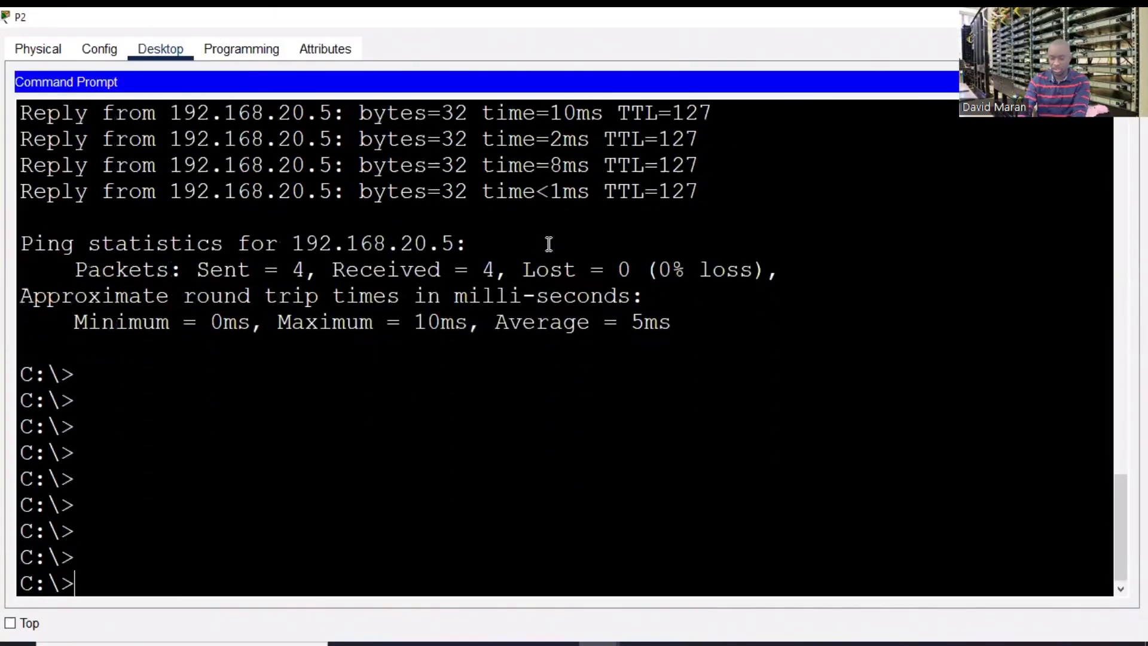
pyautogui.press('Return')
pyautogui.write('ftp')
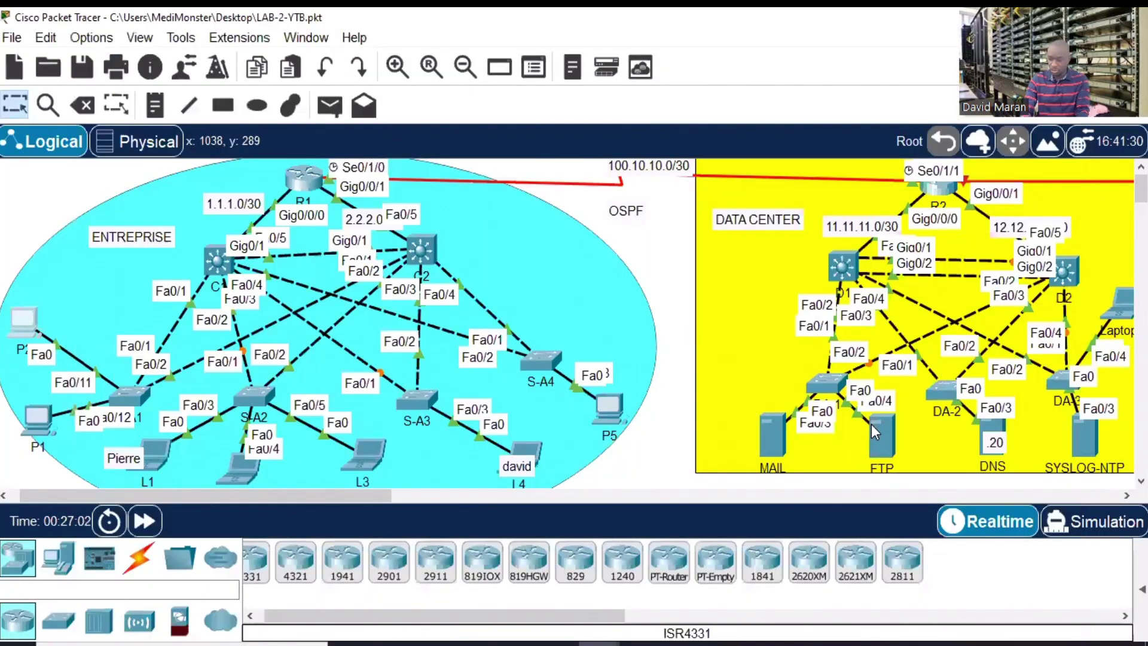
# - Check the FTP server's IP configuration, then return to P2's full-screen command prompt
pyautogui.click(871, 425)
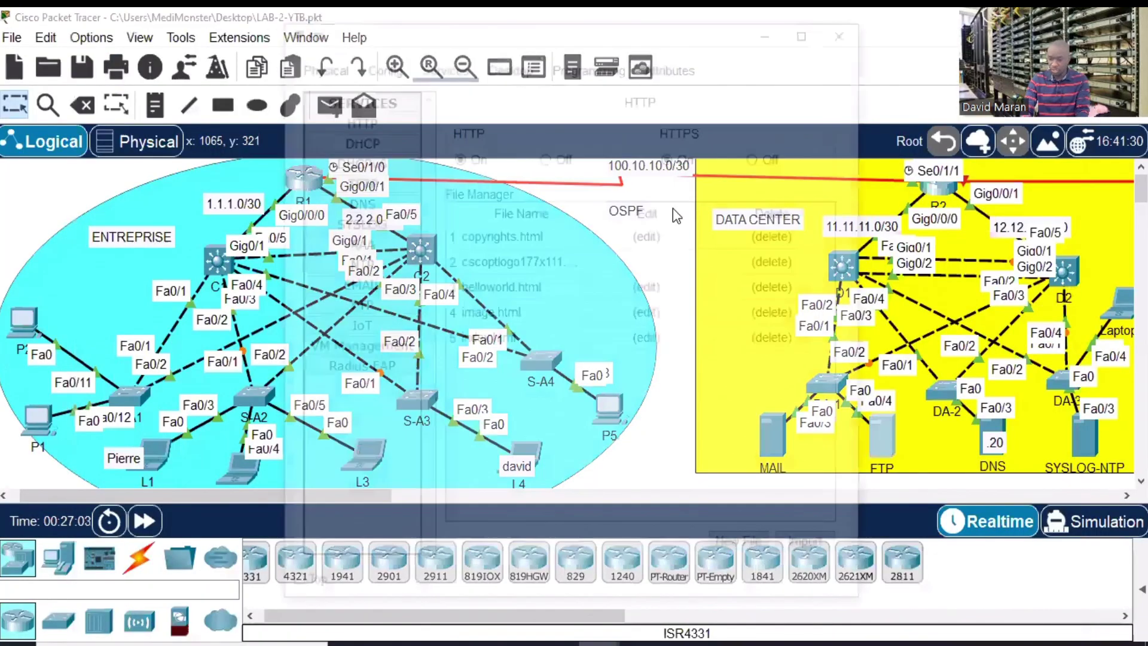
pyautogui.click(514, 63)
pyautogui.click(355, 131)
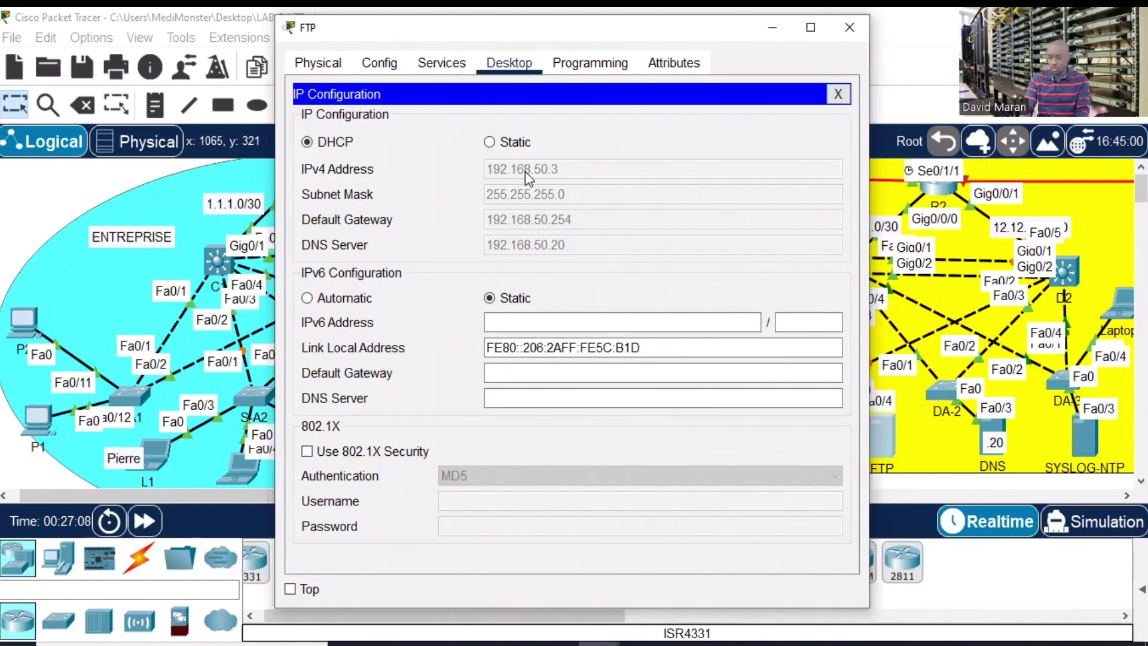
pyautogui.click(848, 30)
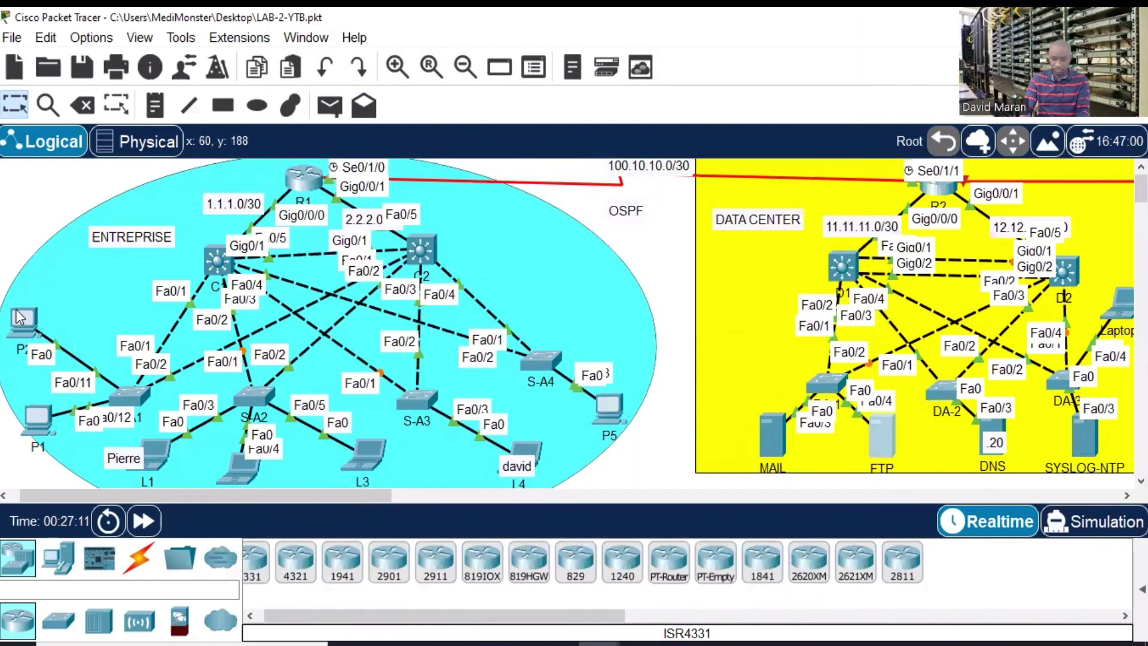
pyautogui.click(19, 317)
pyautogui.click(810, 30)
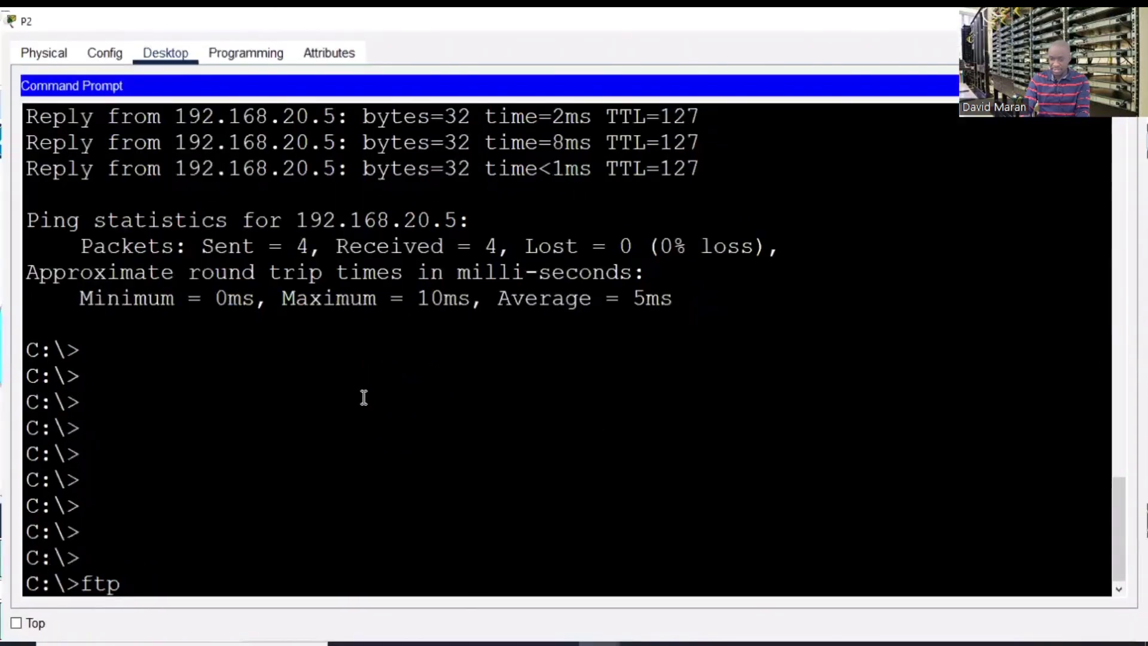
# - Connect P2 to the FTP server at 192.168.50.3
pyautogui.write('192')
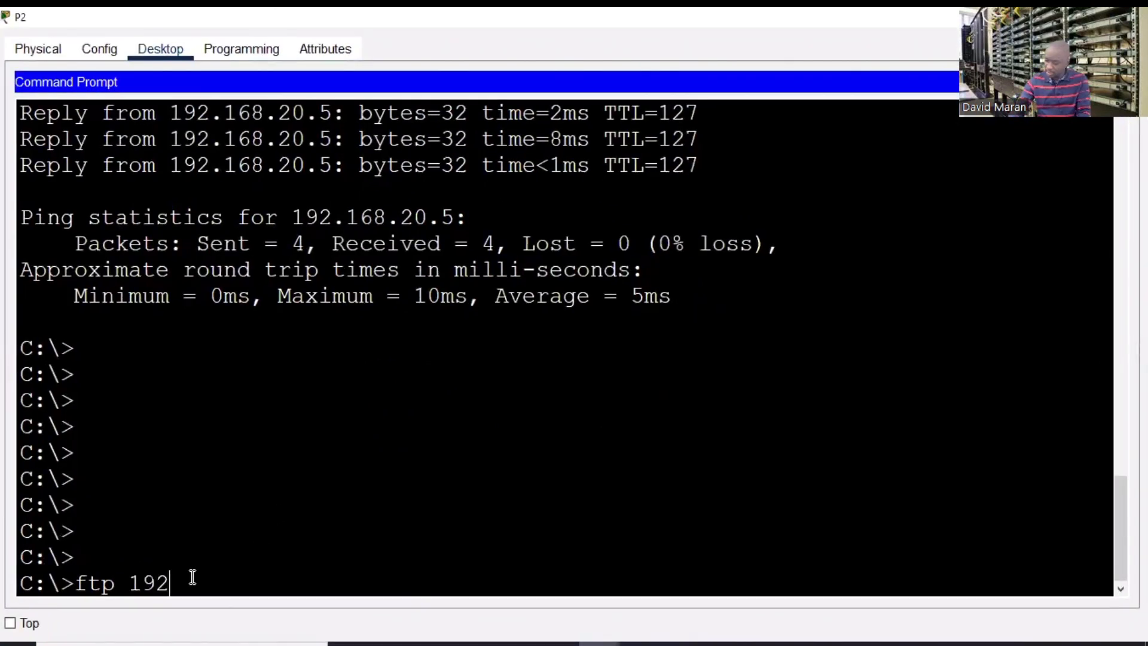
pyautogui.write('.168.50.3')
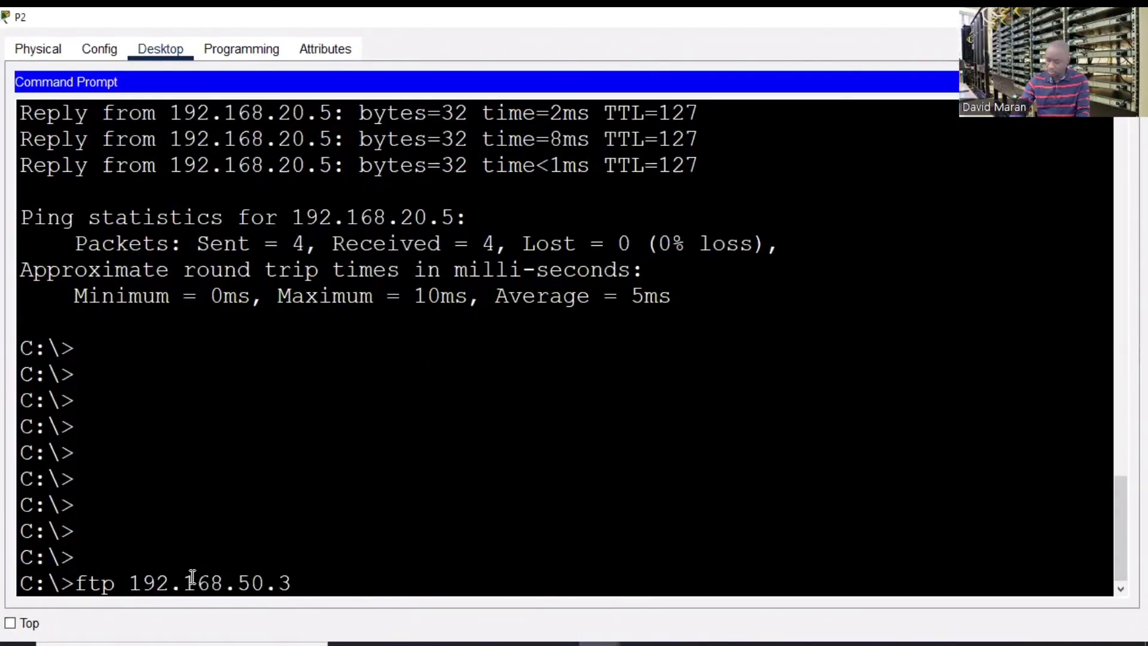
pyautogui.press('Return')
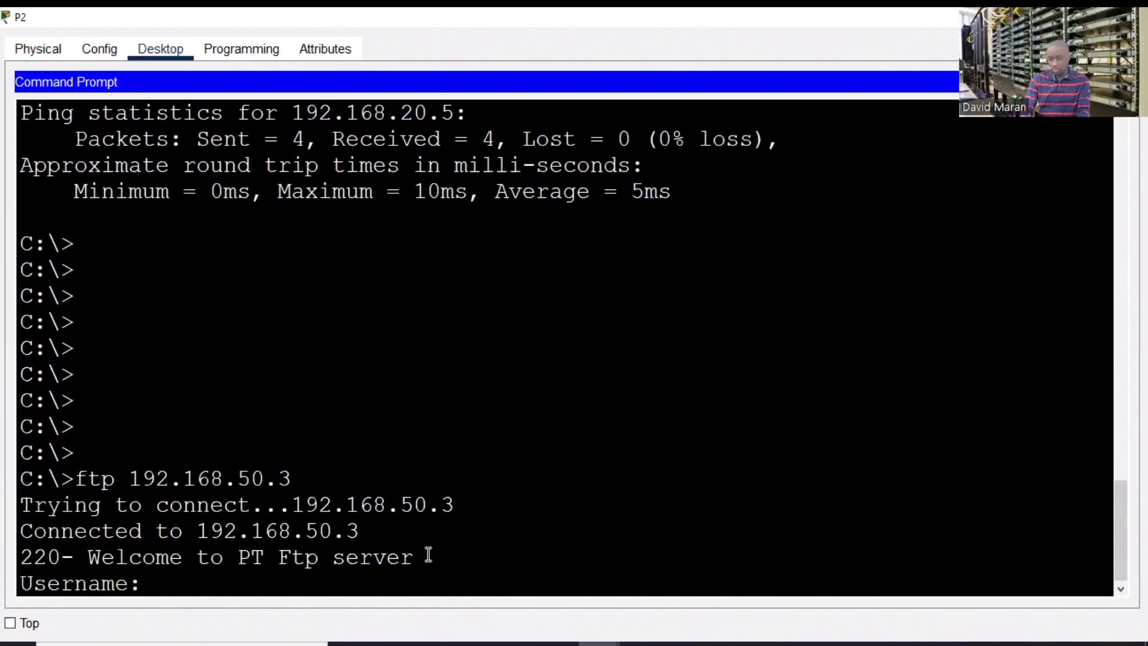
pyautogui.moveTo(428, 555); pyautogui.dragTo(5, 554)
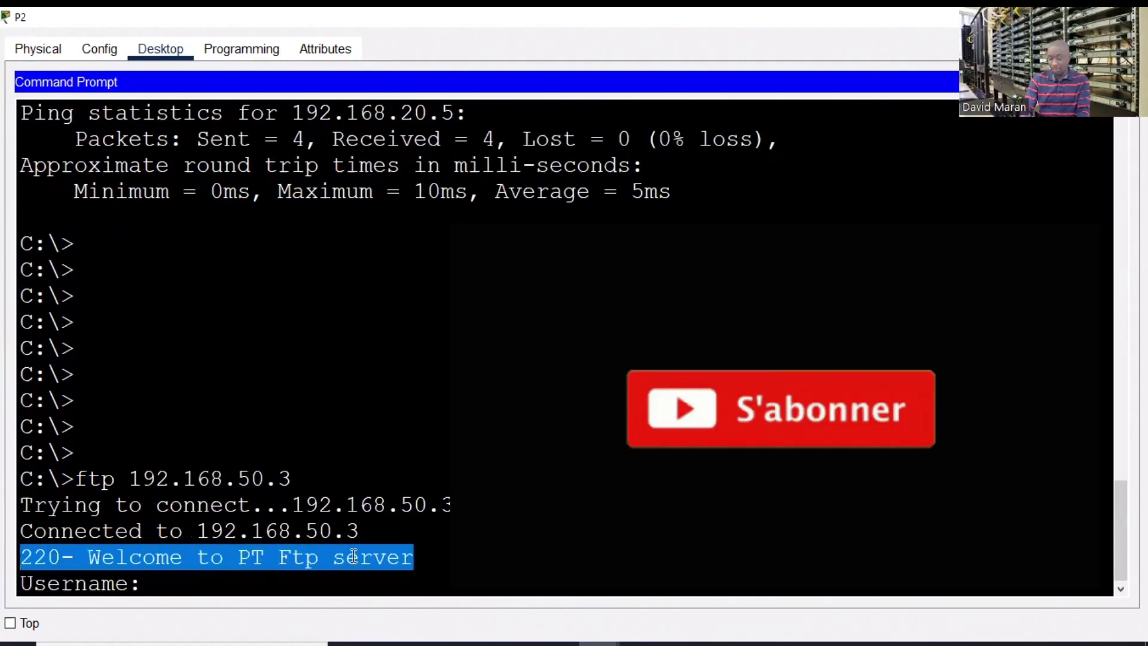
pyautogui.click(175, 590)
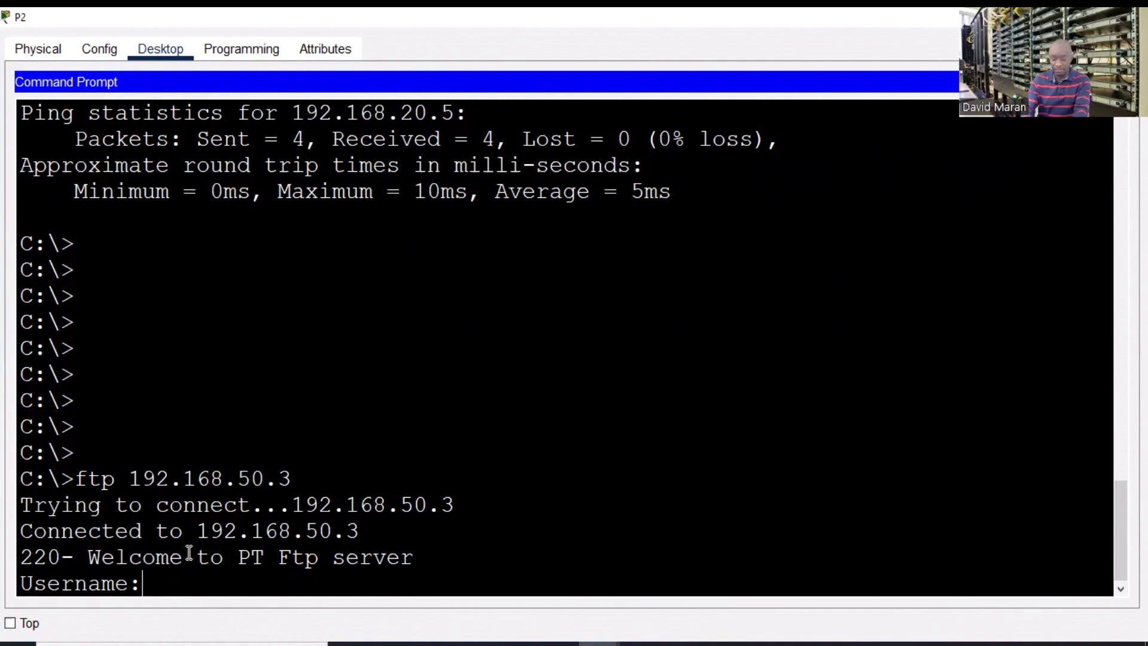
# - Log in as admin and list the available ftp commands with ?
pyautogui.write('admin')
pyautogui.press('Return')
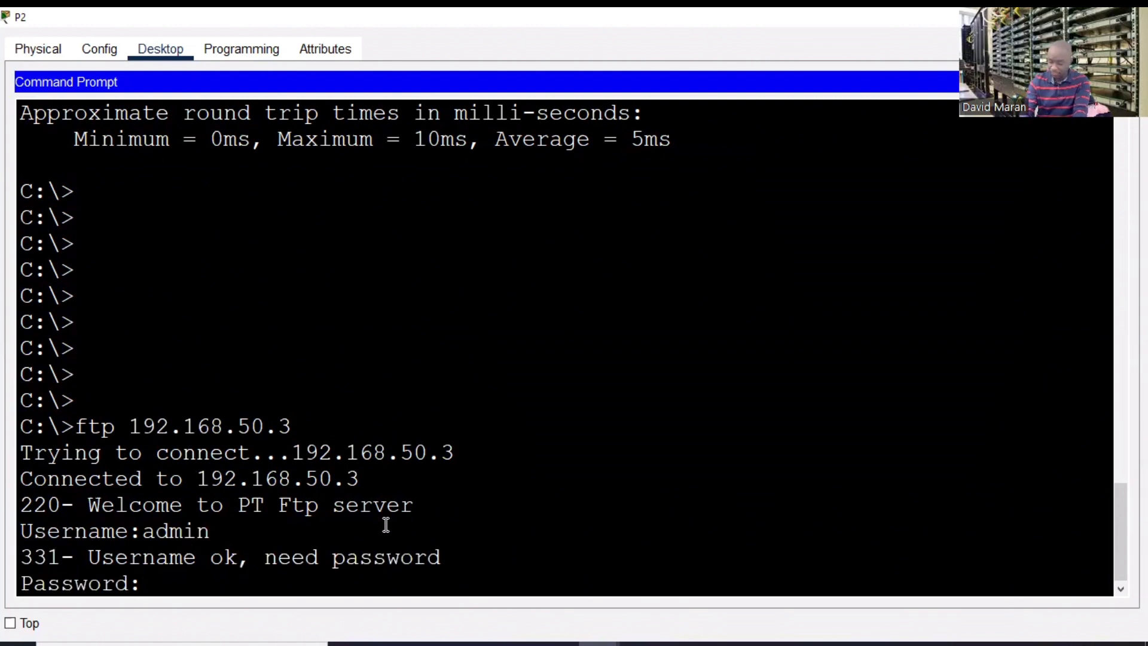
pyautogui.press('Return')
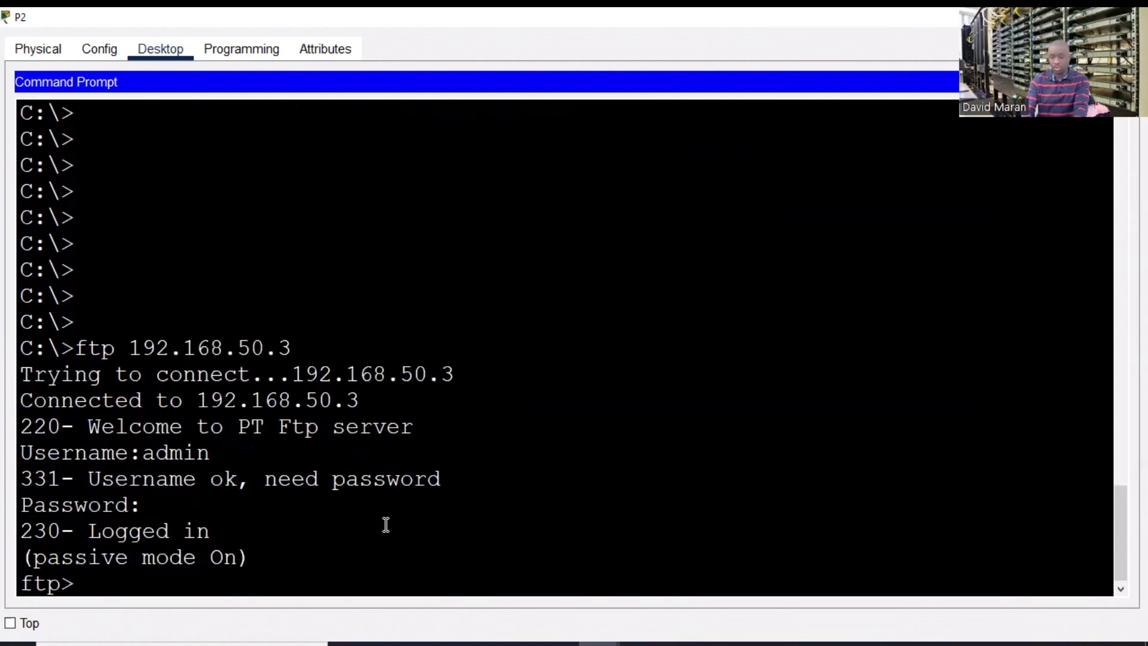
pyautogui.press('Return')
pyautogui.press('Return')
pyautogui.press('Return')
pyautogui.press('Return')
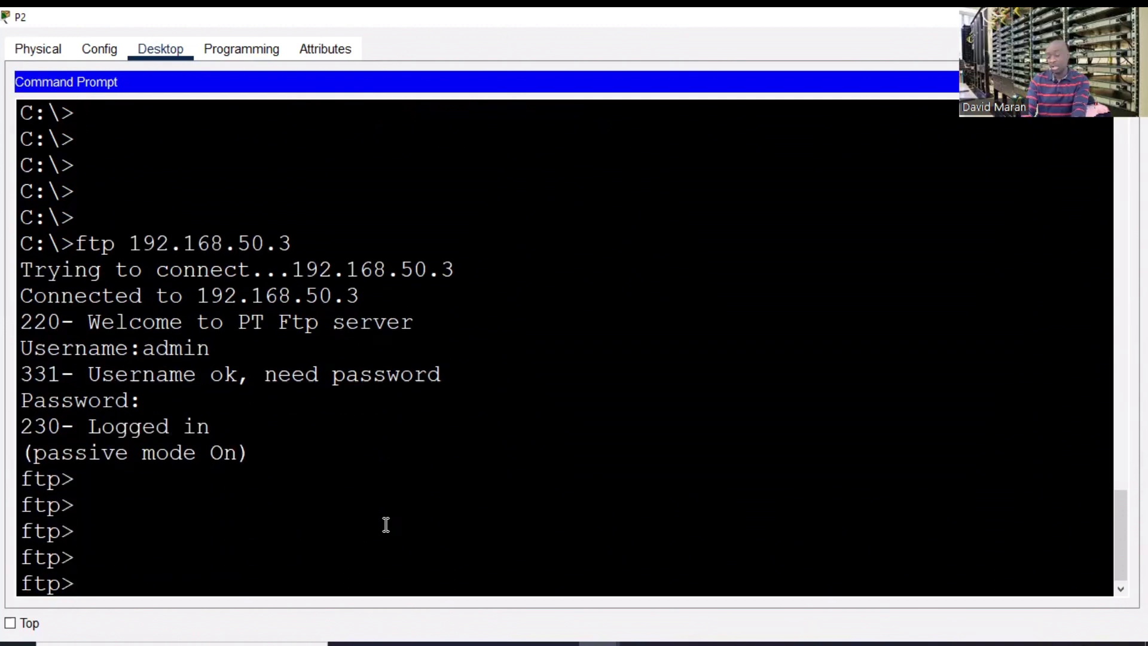
pyautogui.write('?')
pyautogui.press('Return')
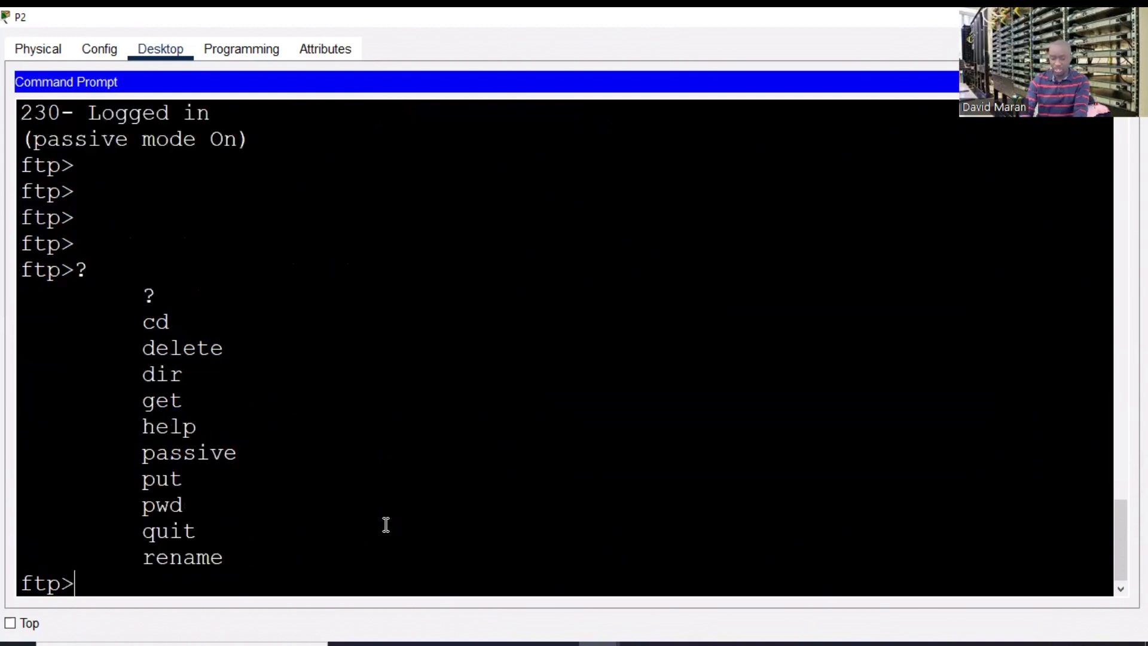
pyautogui.moveTo(151, 273); pyautogui.dragTo(299, 523)
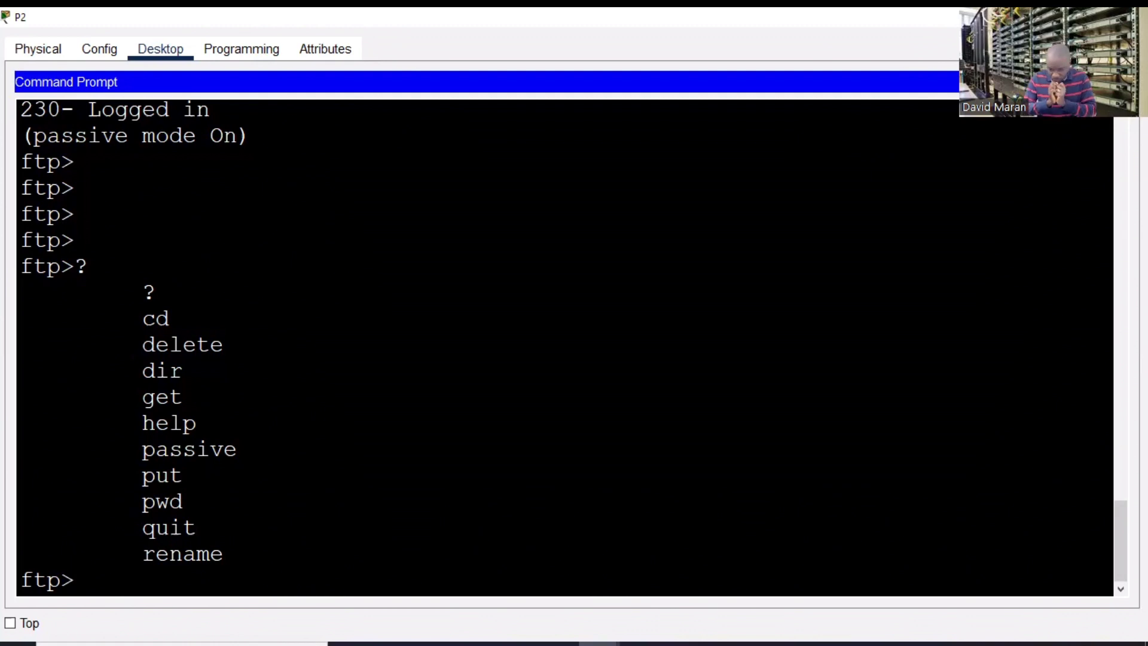
# - Run dir to list the FTP server's files, then close P2's command prompt
pyautogui.tripleClick(277, 256)
pyautogui.press('Return')
pyautogui.write('dir')
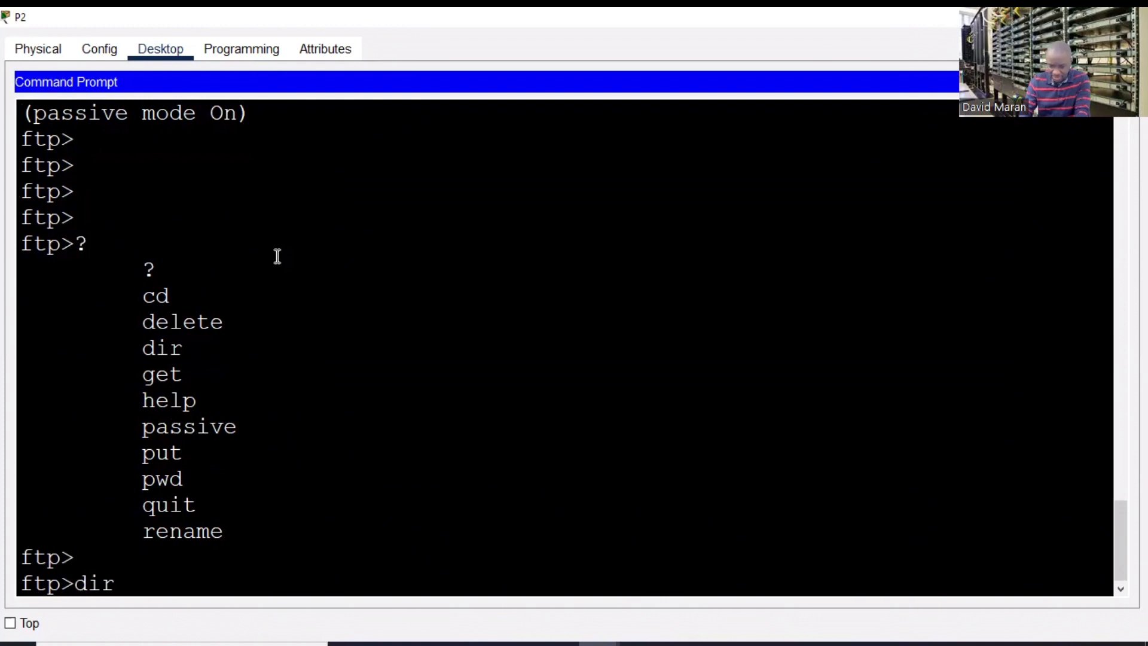
pyautogui.press('Return')
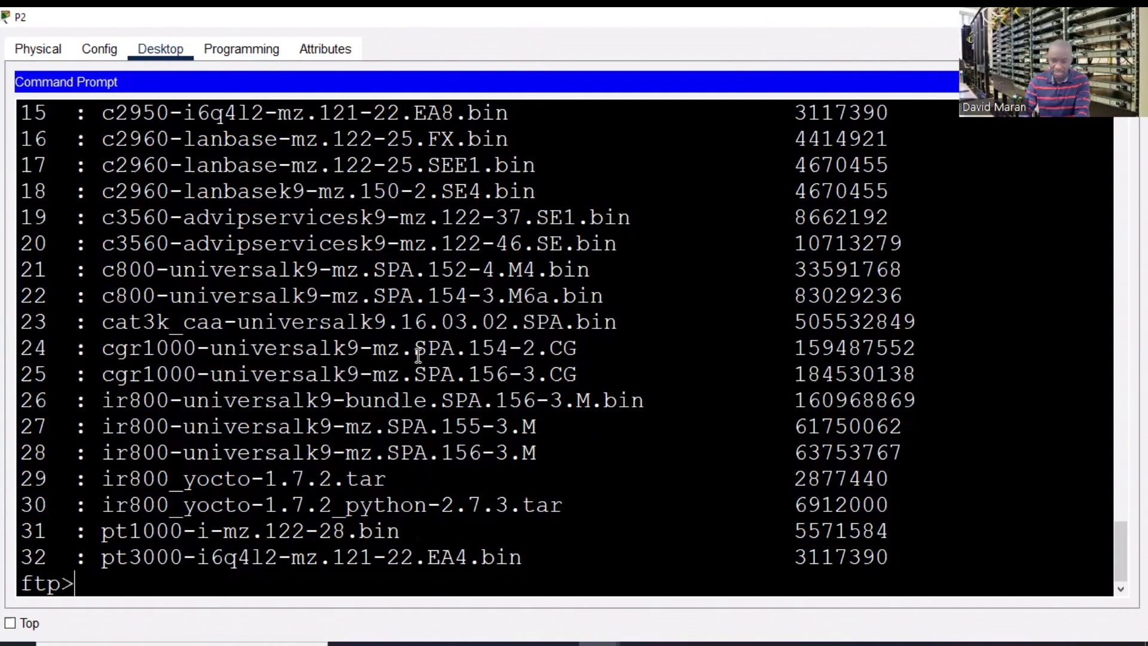
pyautogui.press('Return')
pyautogui.press('Return')
pyautogui.press('Return')
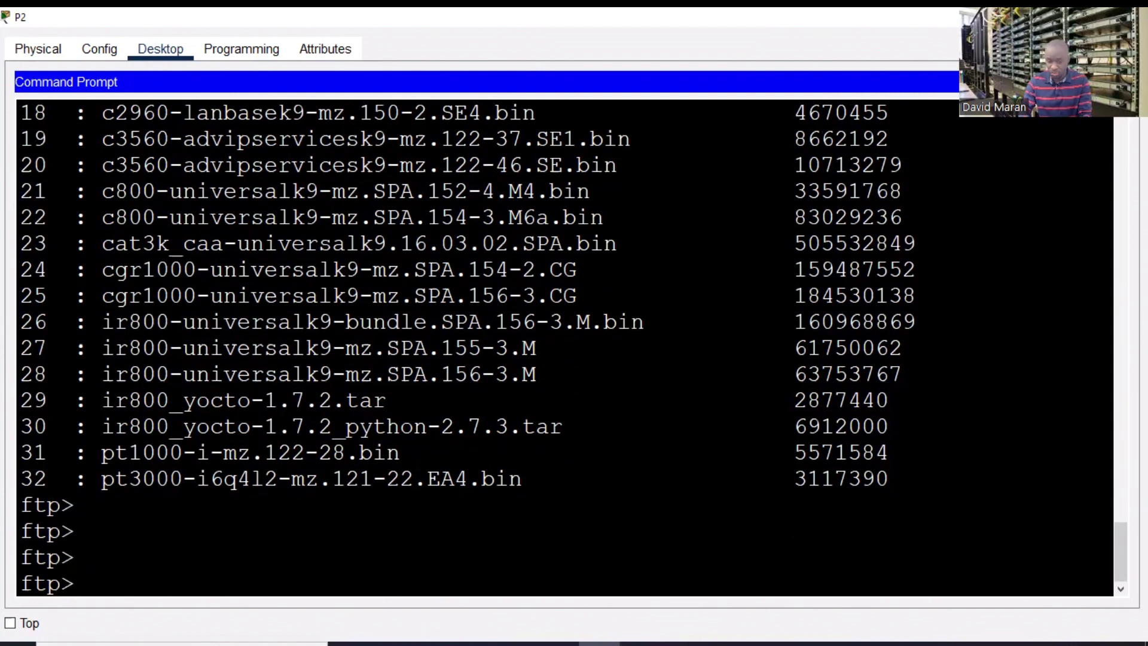
pyautogui.click(1129, 17)
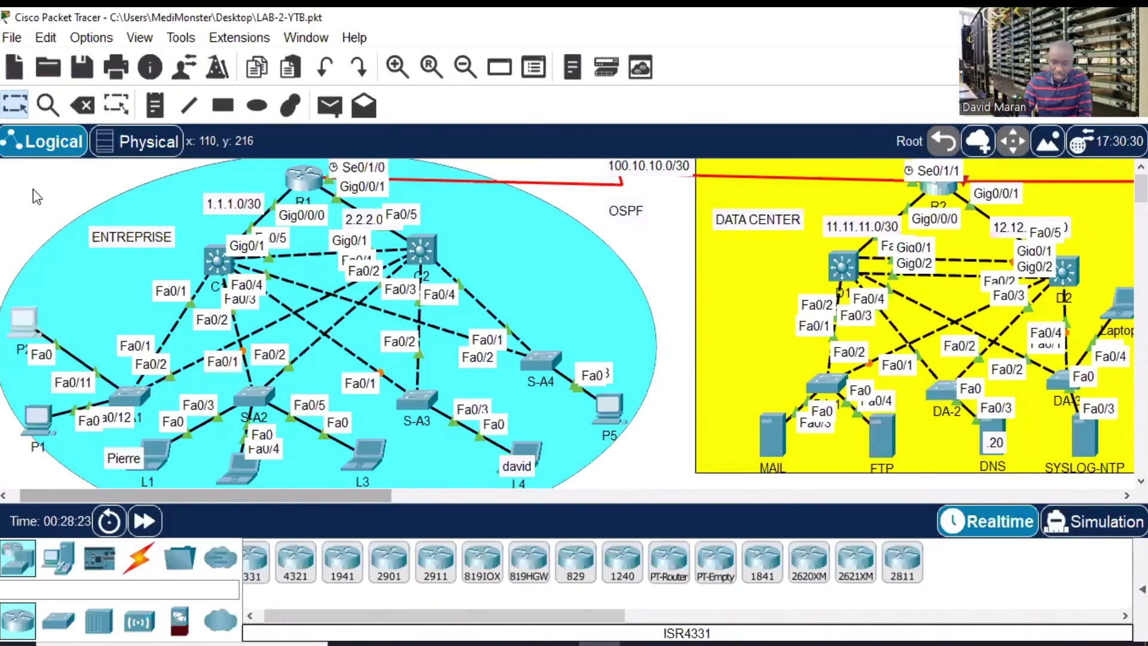
# - Open P2's Text Editor full-screen and type the heading 'NOTRE ENTREPRISE'
pyautogui.click(20, 317)
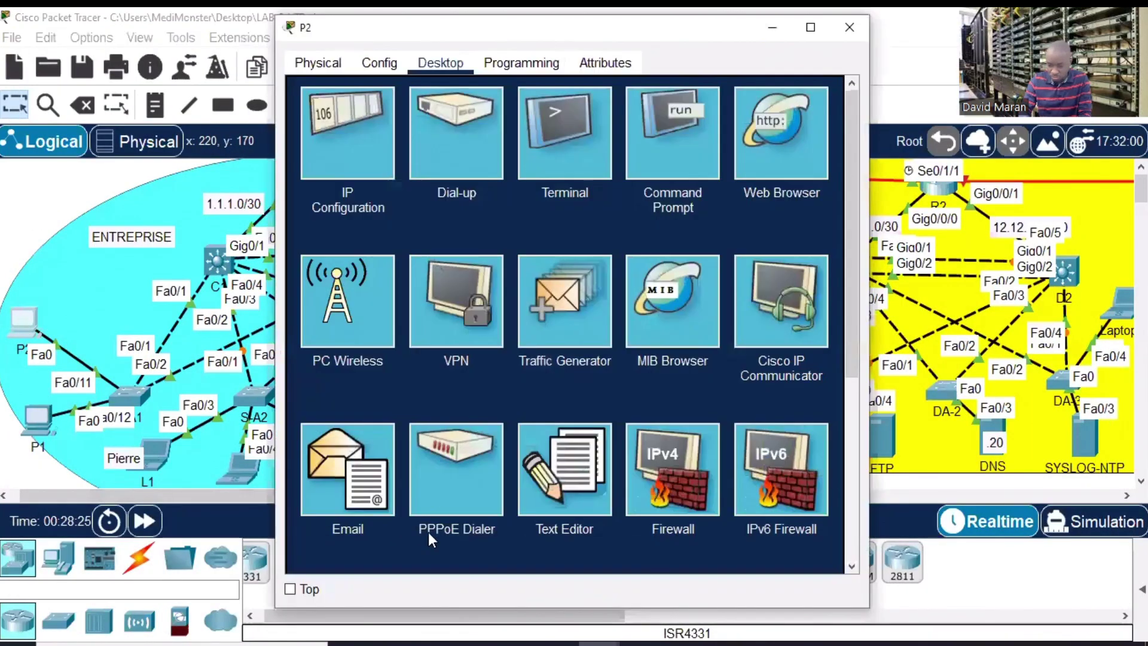
pyautogui.click(810, 27)
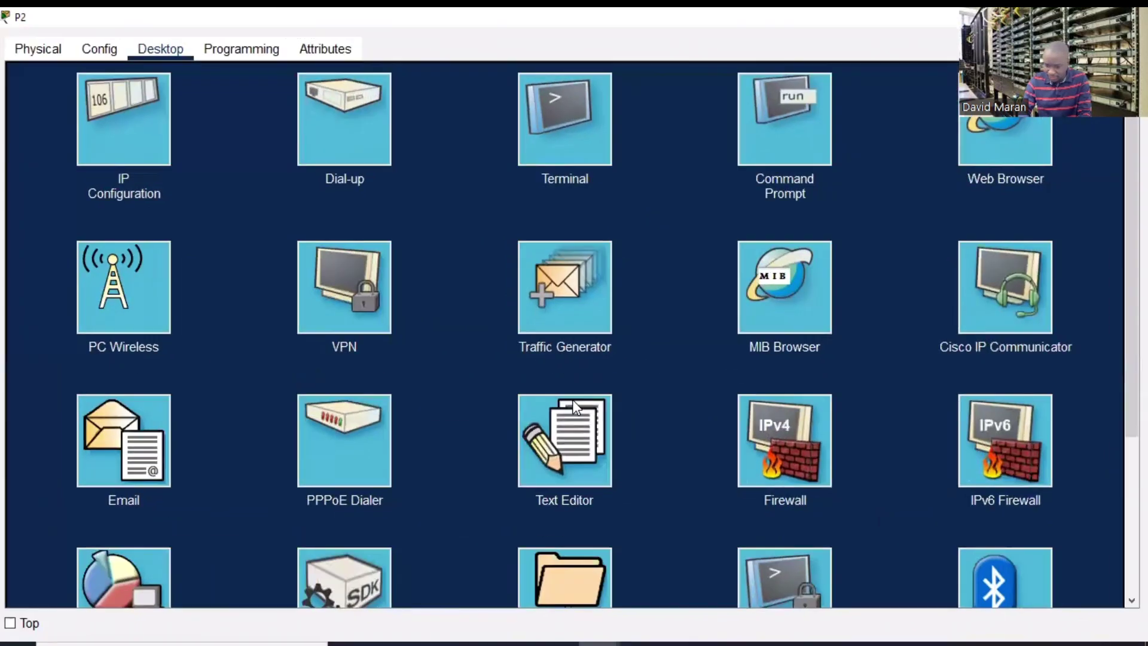
pyautogui.scroll(-4, 1122, 221)
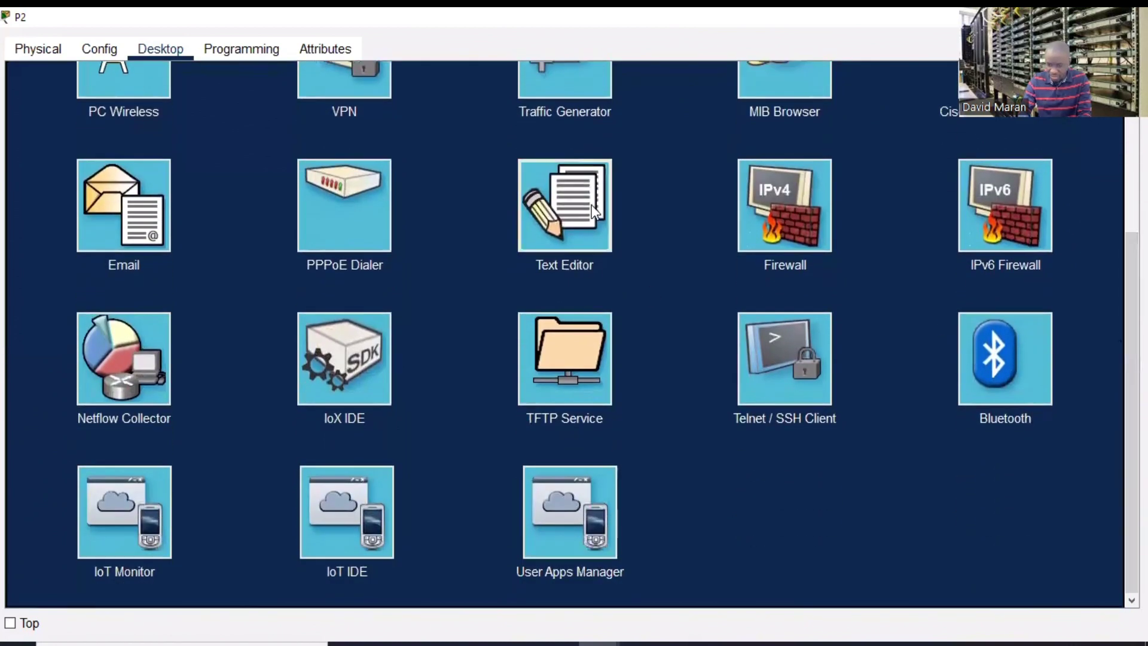
pyautogui.click(590, 205)
pyautogui.click(89, 160)
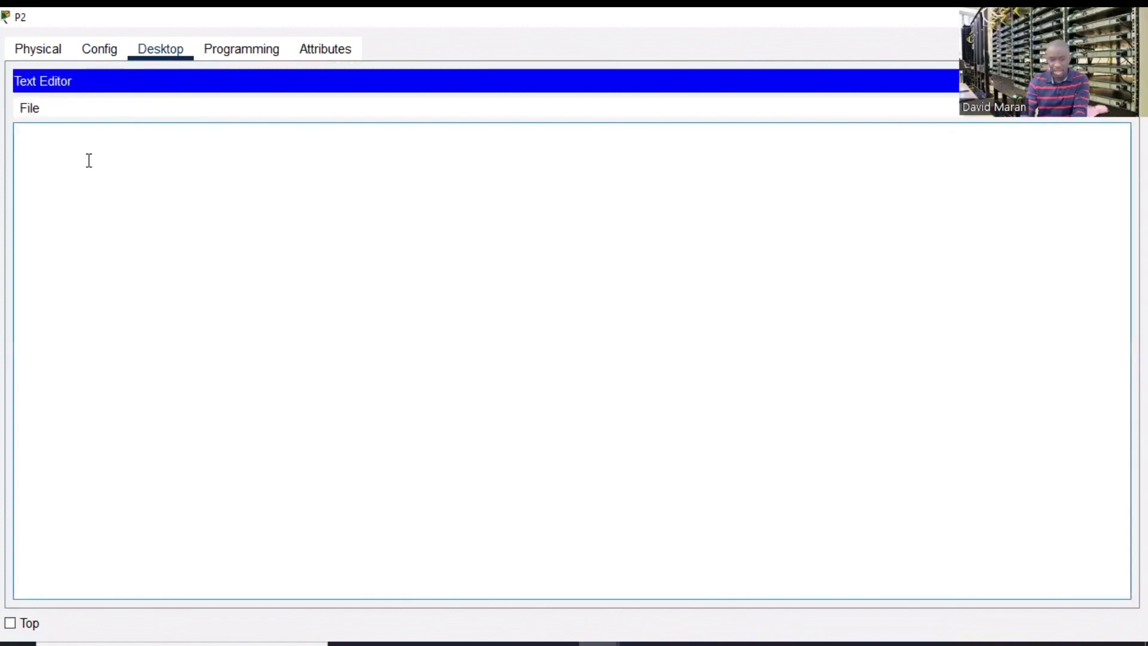
pyautogui.write('NOTR')
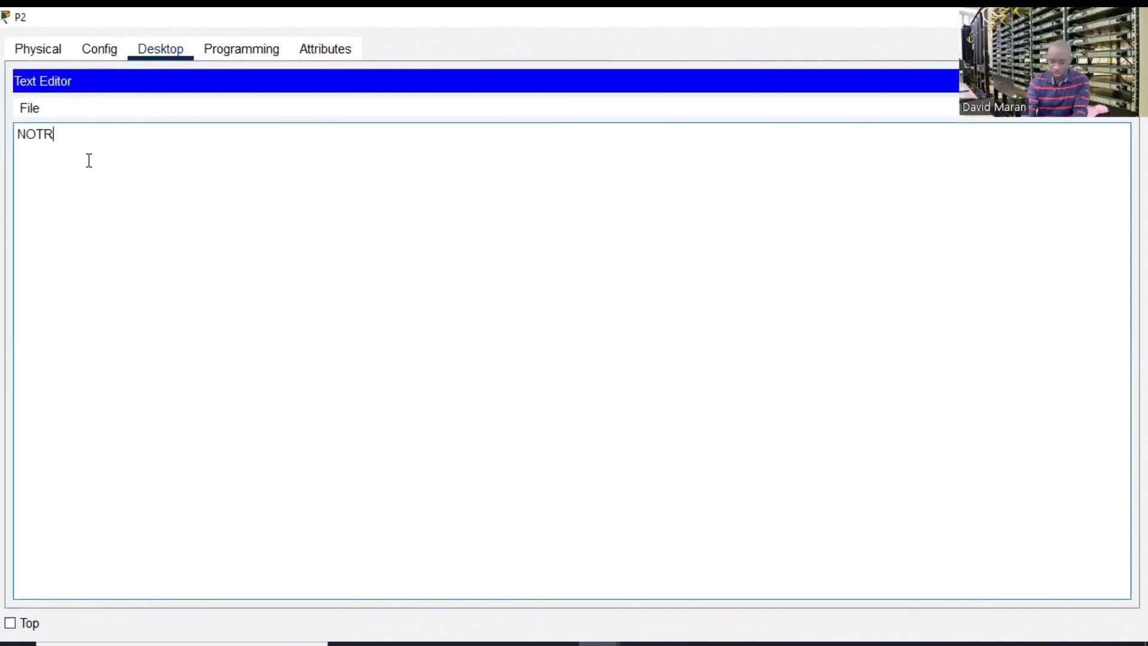
pyautogui.write('E ENTRE')
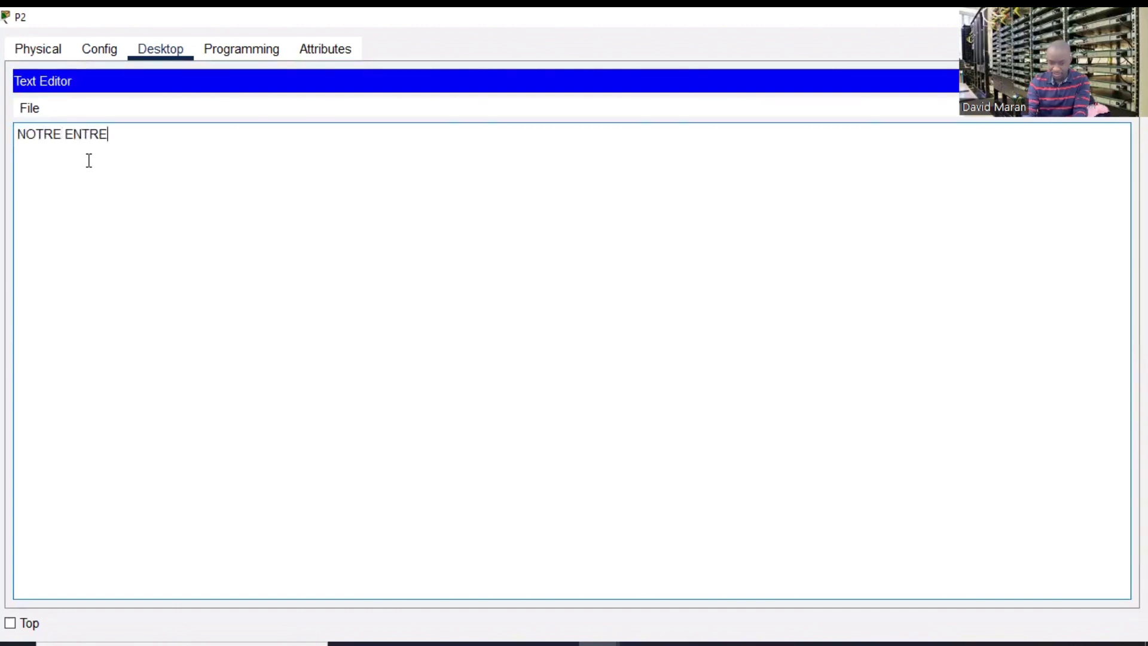
pyautogui.write('PRISE')
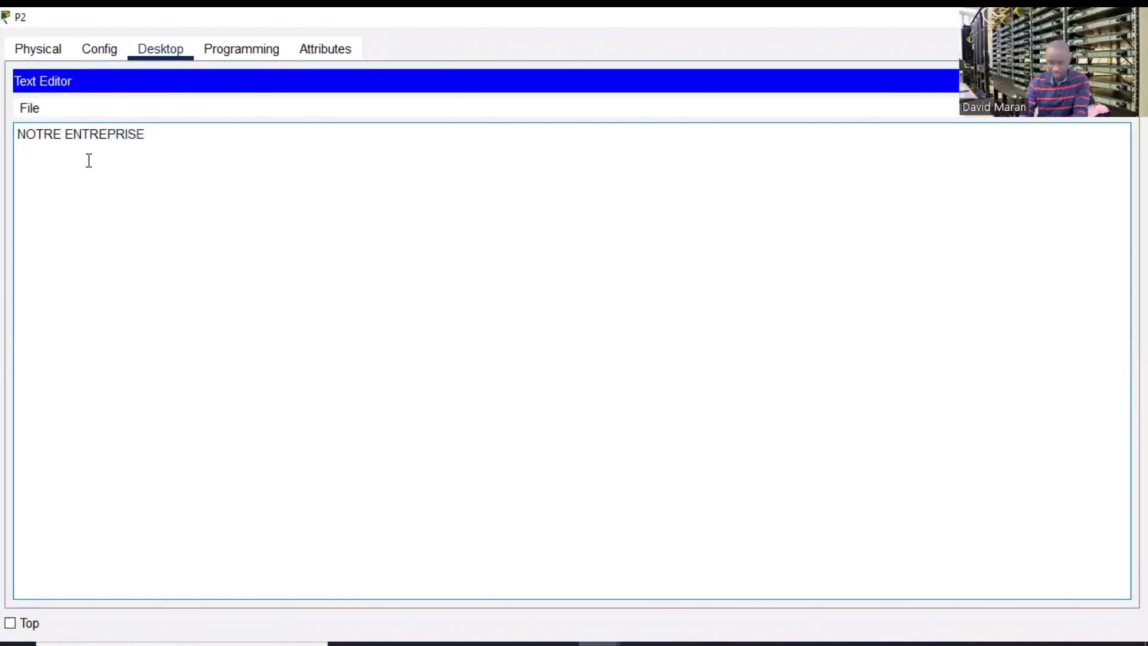
pyautogui.press('Return')
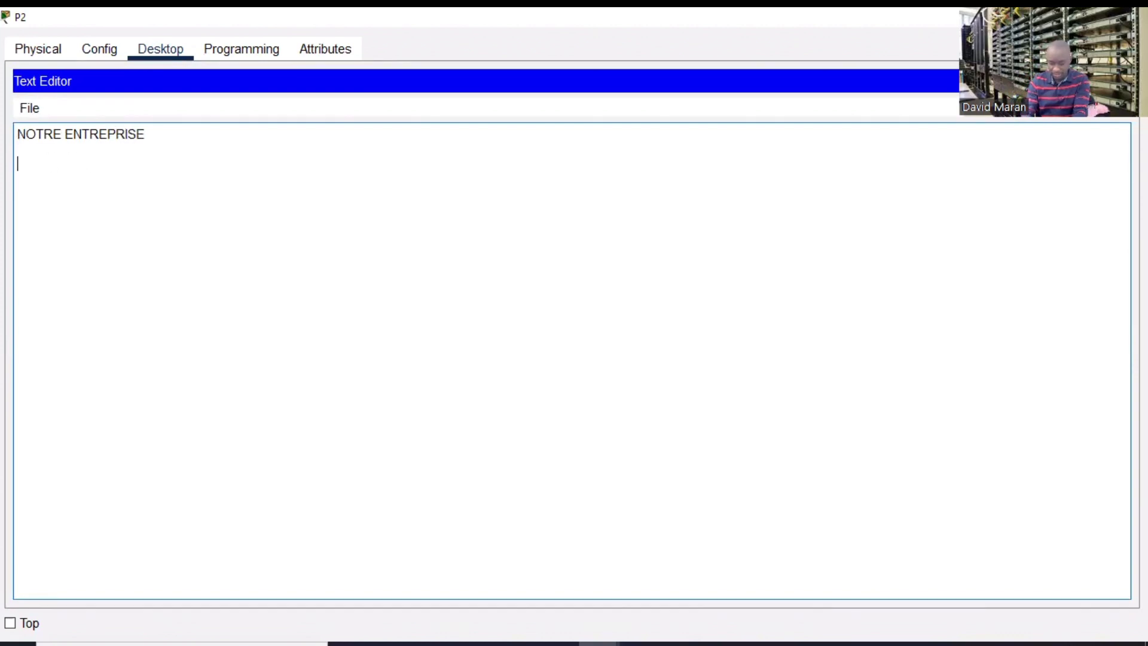
# - Type 'Ce fichier est cree par l'administrateur' on the second line, correcting the typos
pyautogui.write('Ce fic')
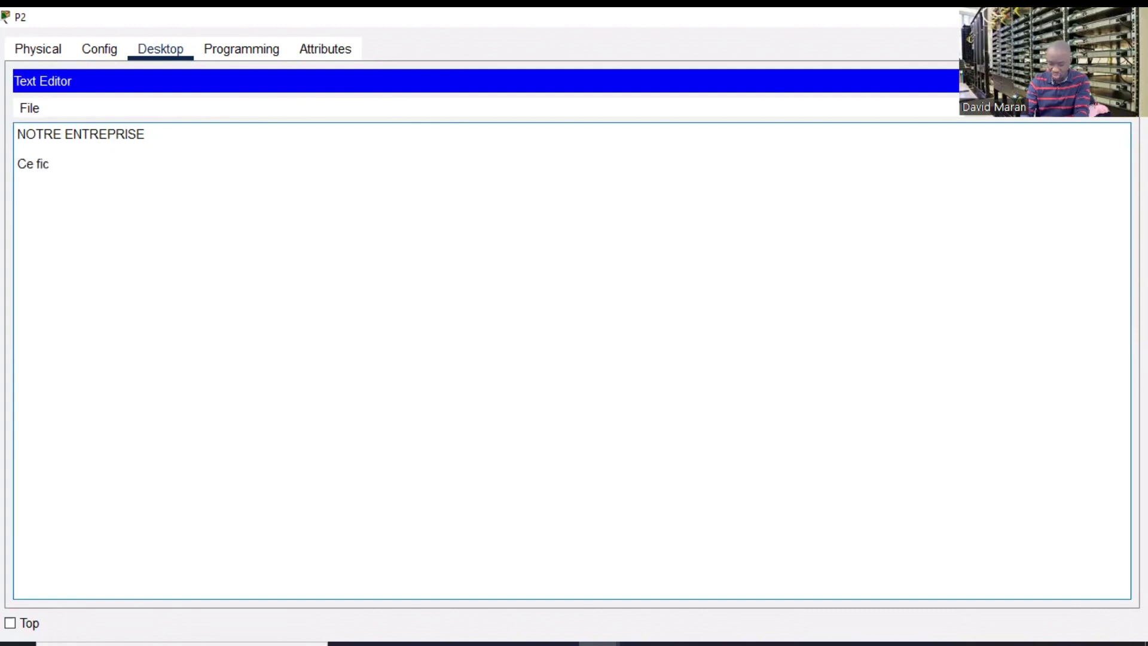
pyautogui.write('hier est ')
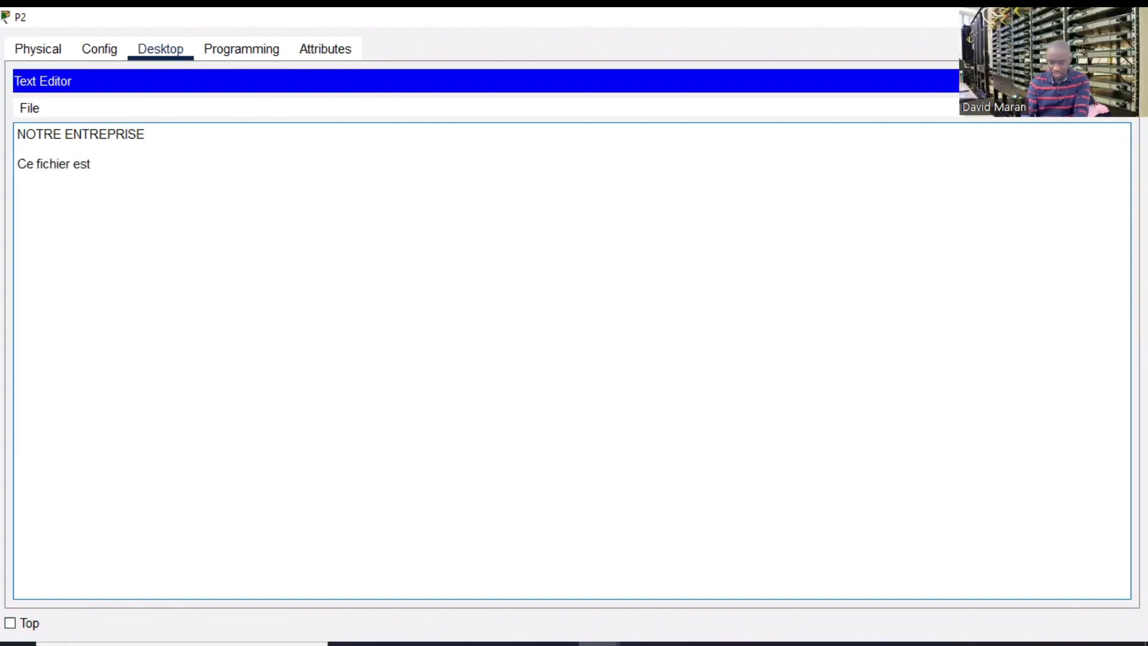
pyautogui.write('cree')
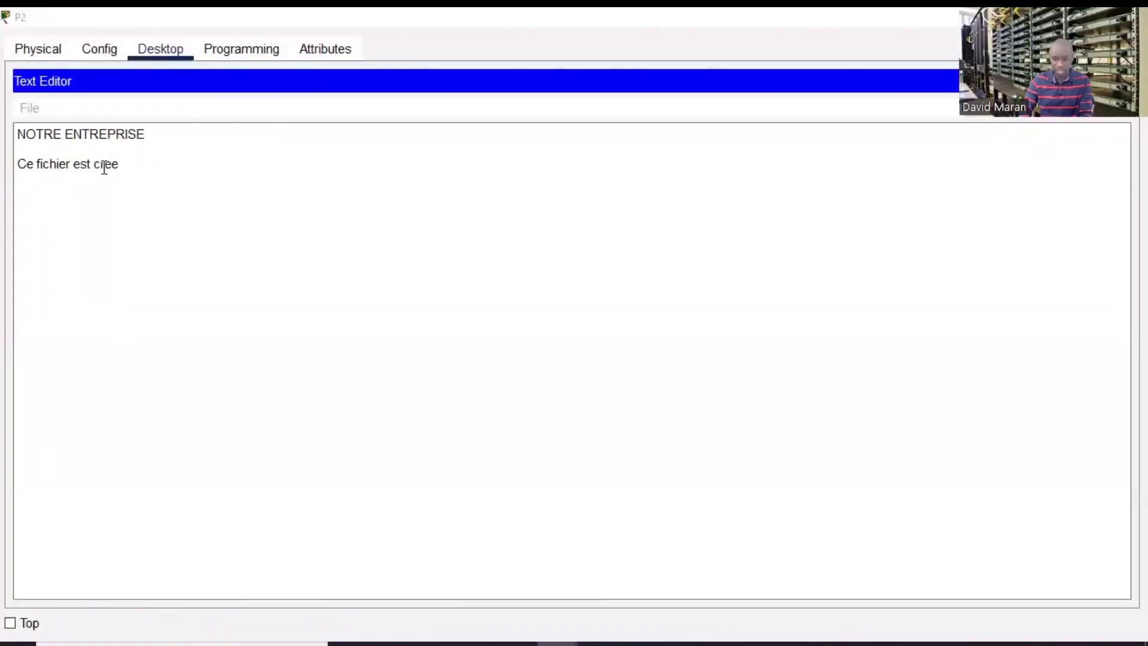
pyautogui.click(104, 168)
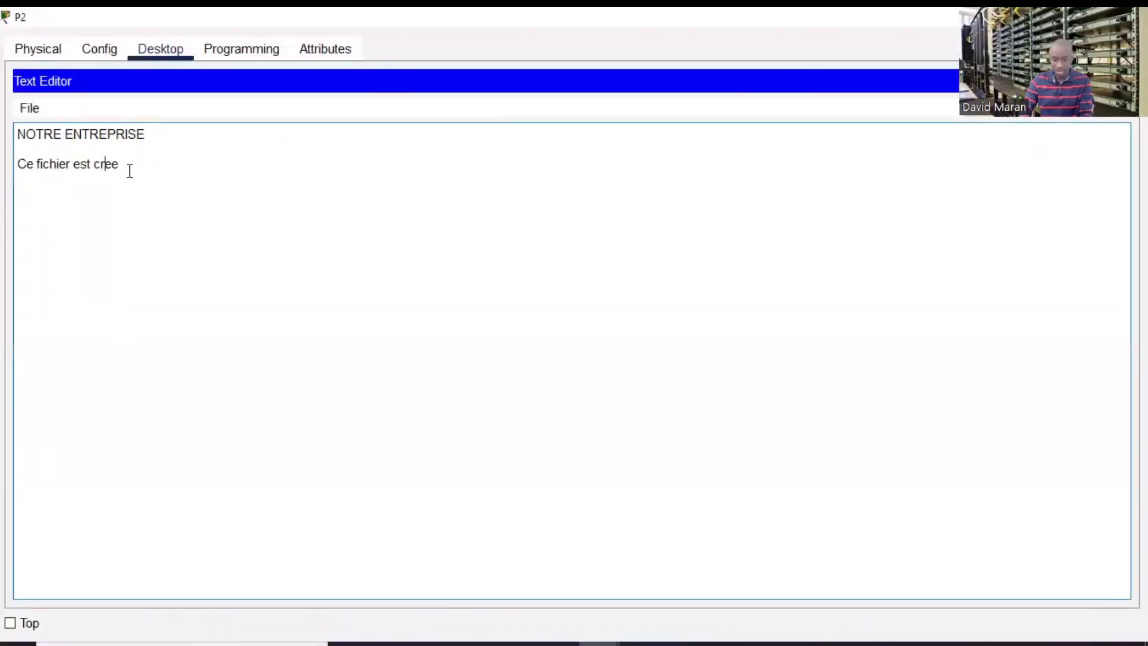
pyautogui.write('par')
pyautogui.click(203, 94)
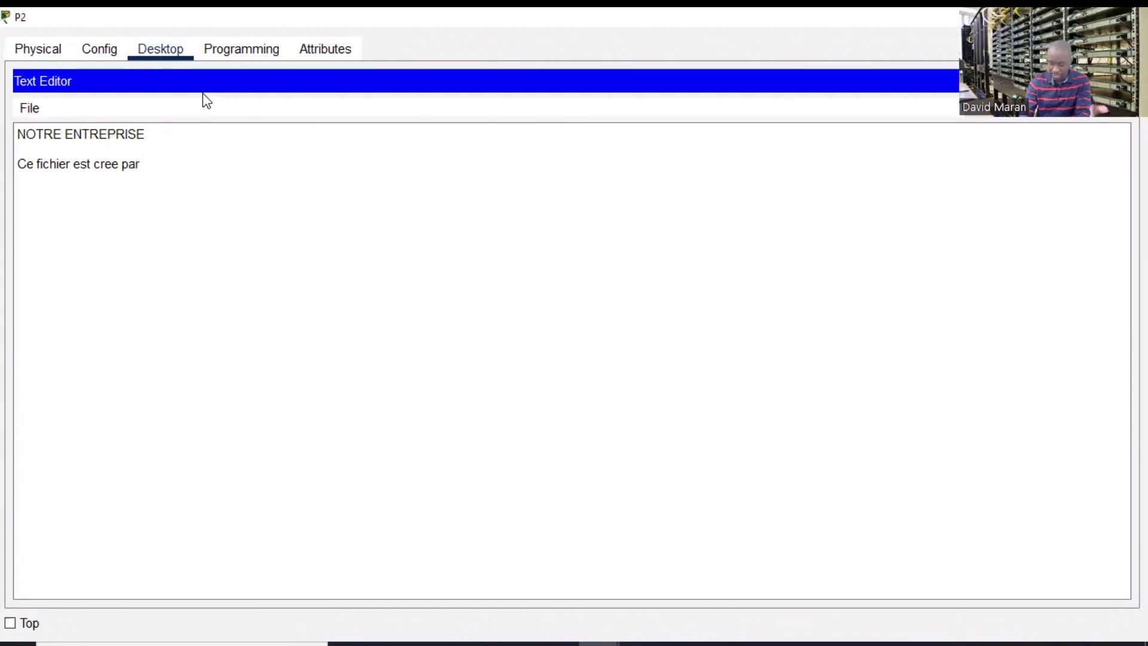
pyautogui.click(168, 165)
pyautogui.write("le'a")
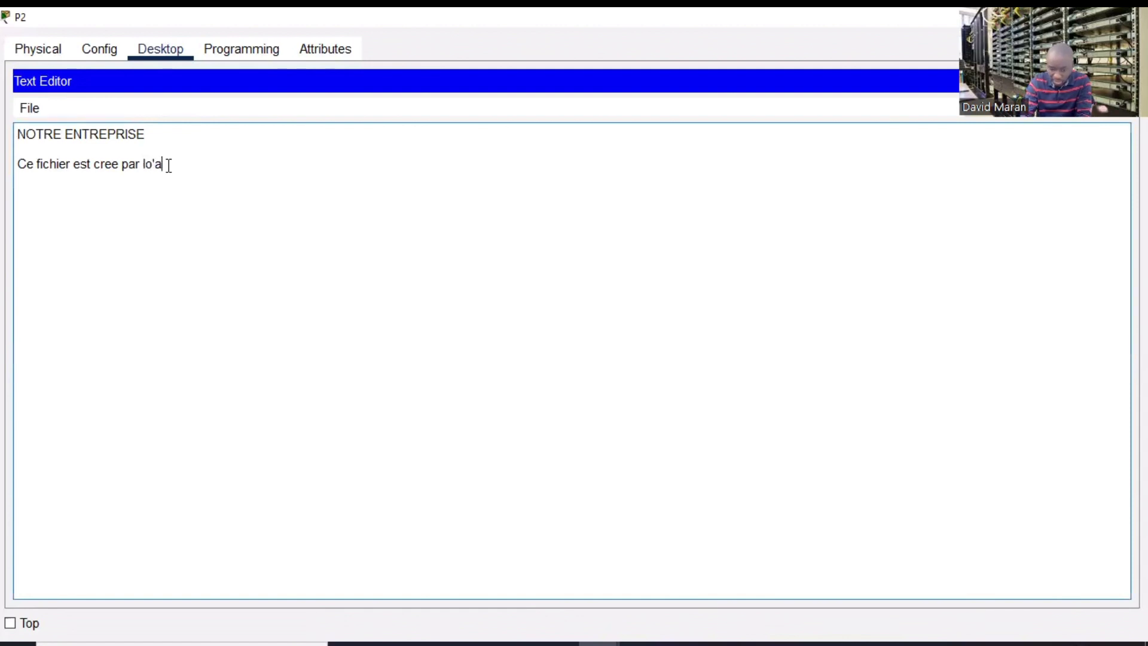
pyautogui.press('BackSpace')
pyautogui.press('BackSpace')
pyautogui.press('BackSpace')
pyautogui.write("'adminin")
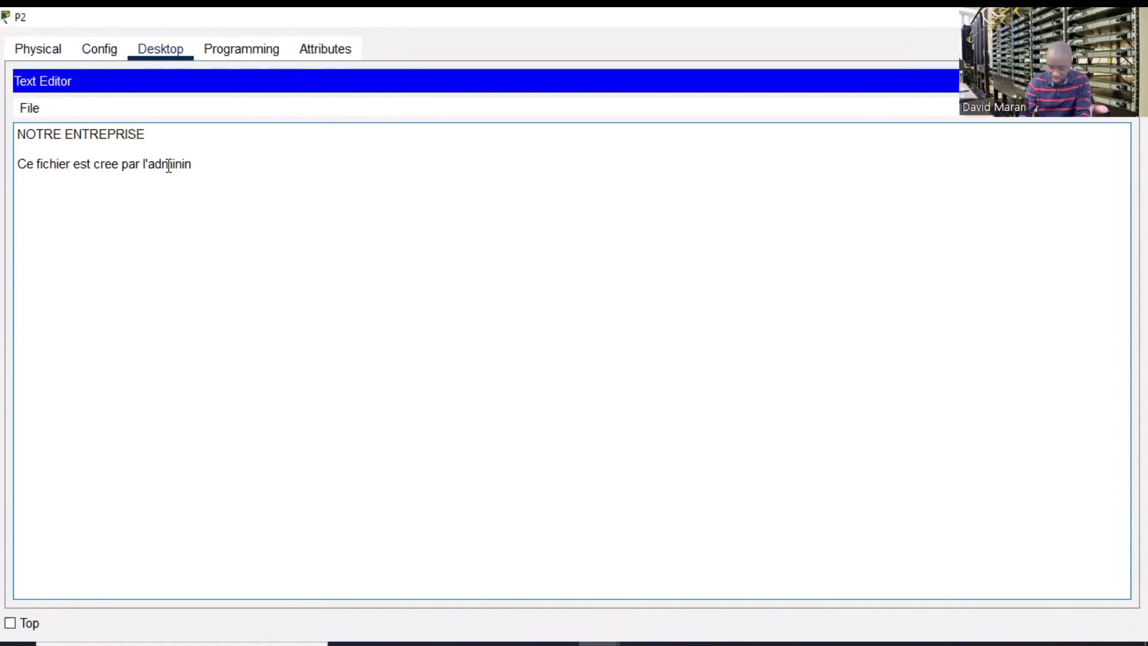
pyautogui.write('strateur')
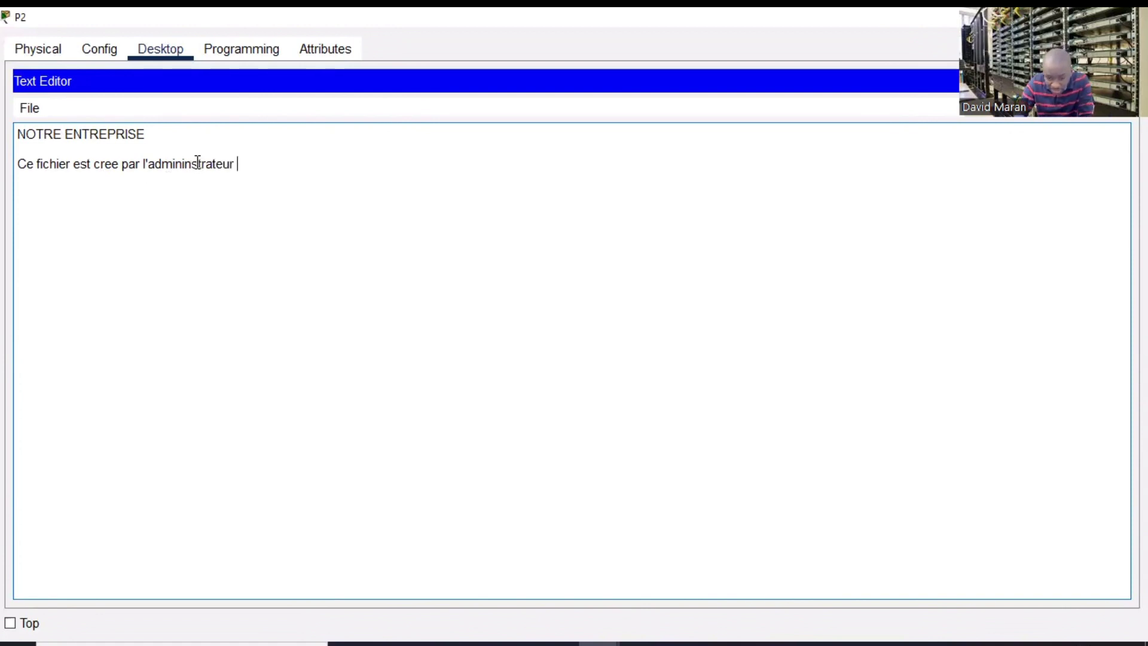
pyautogui.click(195, 162)
pyautogui.press('BackSpace')
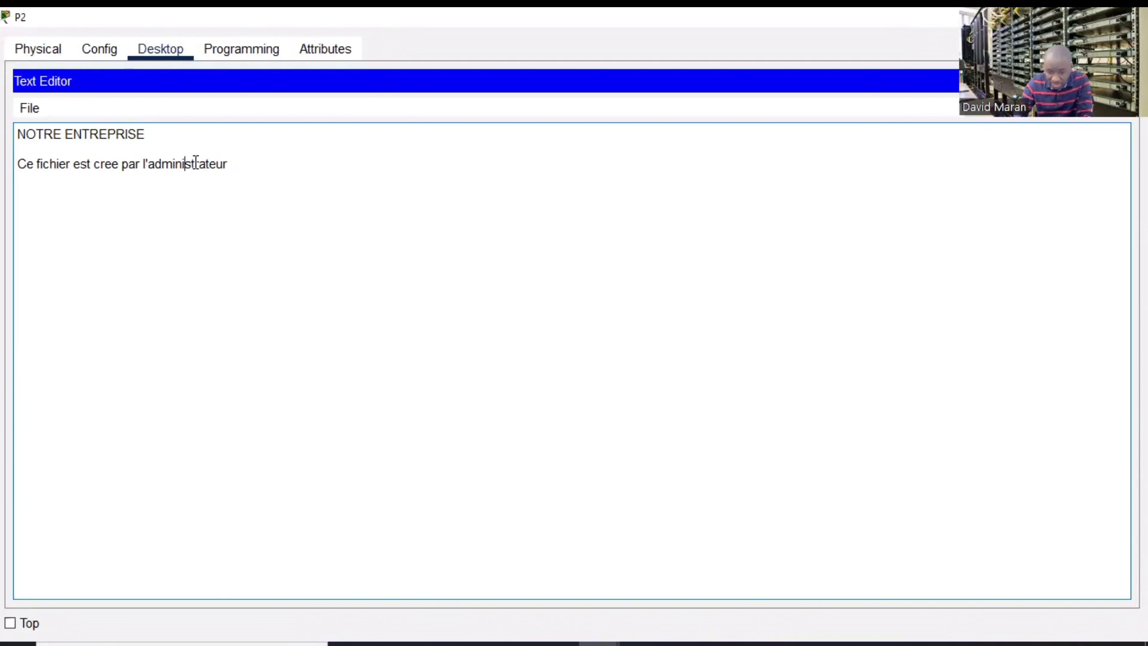
pyautogui.press('BackSpace')
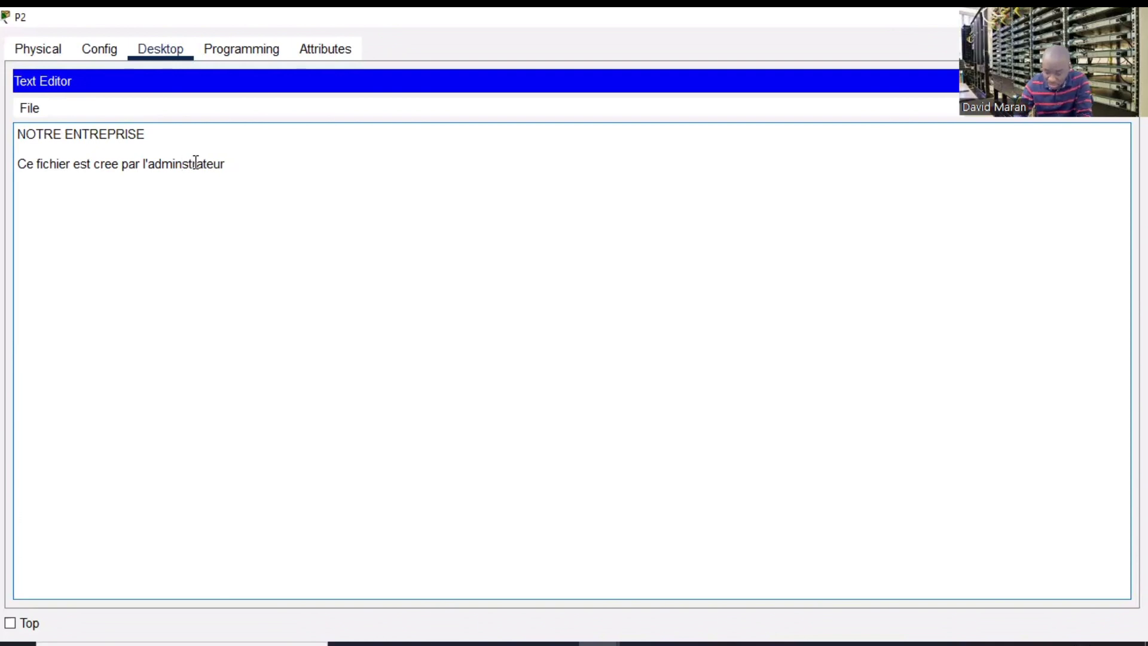
pyautogui.write('i')
# - End the sentence with 'pour tester le serveur FTP' and bring up the save-as file name prompt
pyautogui.click(242, 169)
pyautogui.write('po')
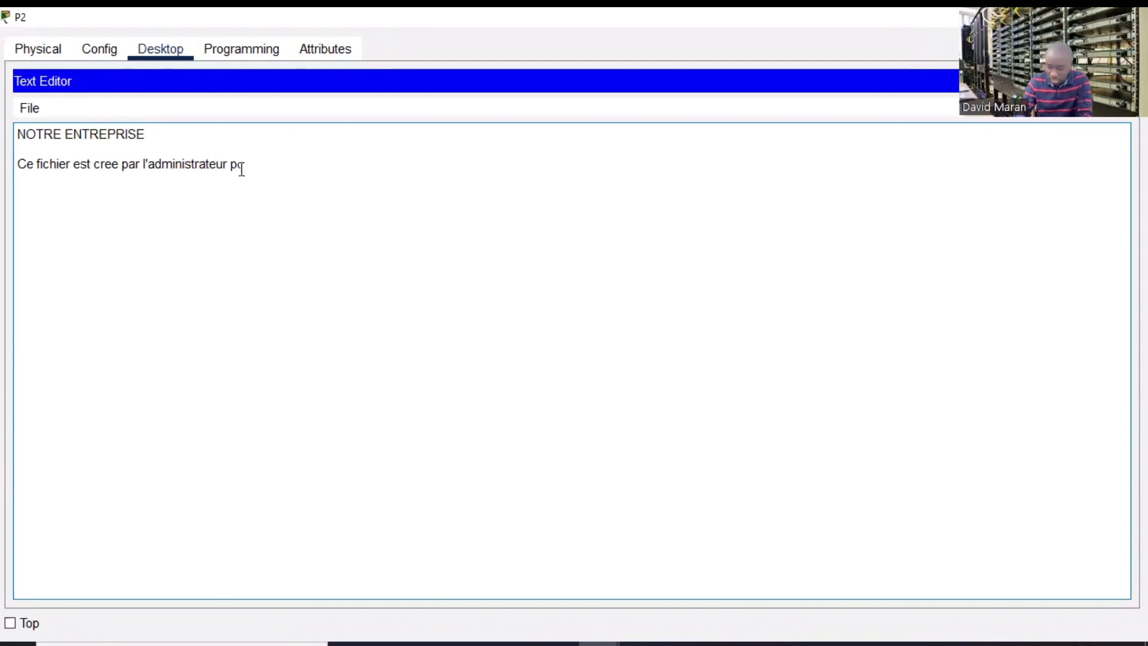
pyautogui.write('ur tester ')
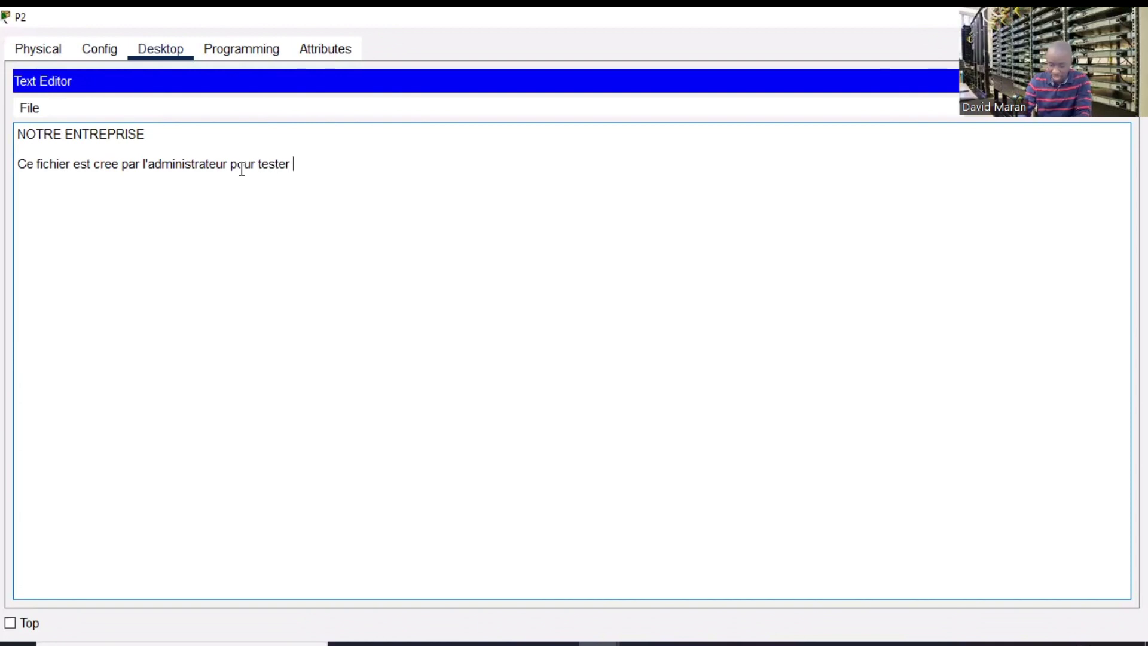
pyautogui.write('le FTP')
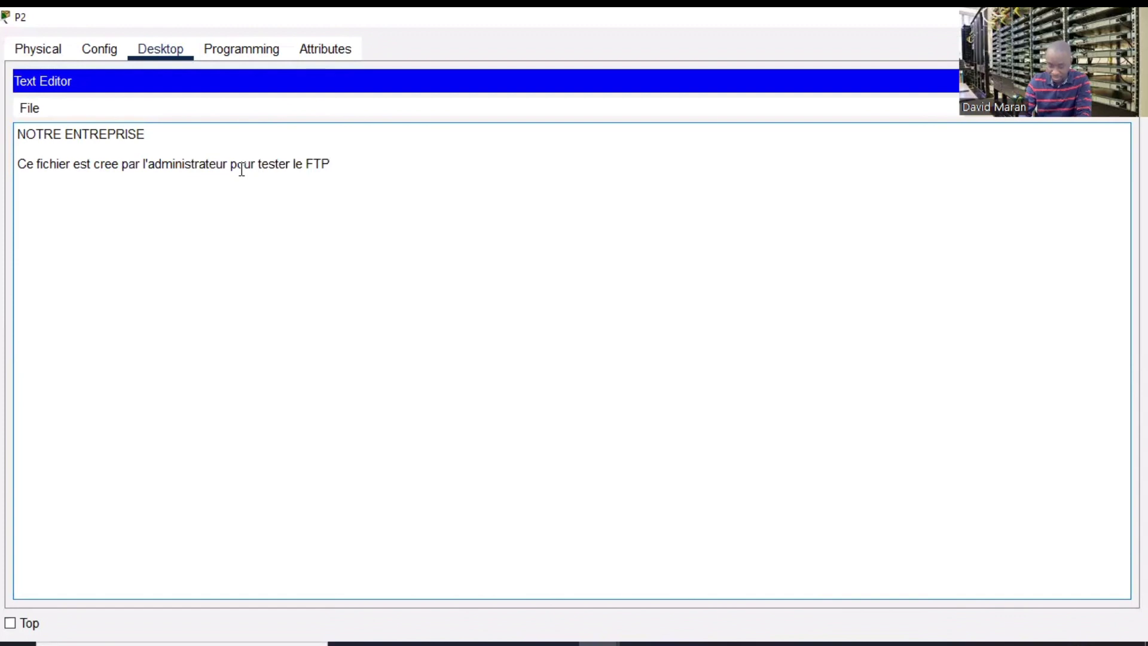
pyautogui.write(' server')
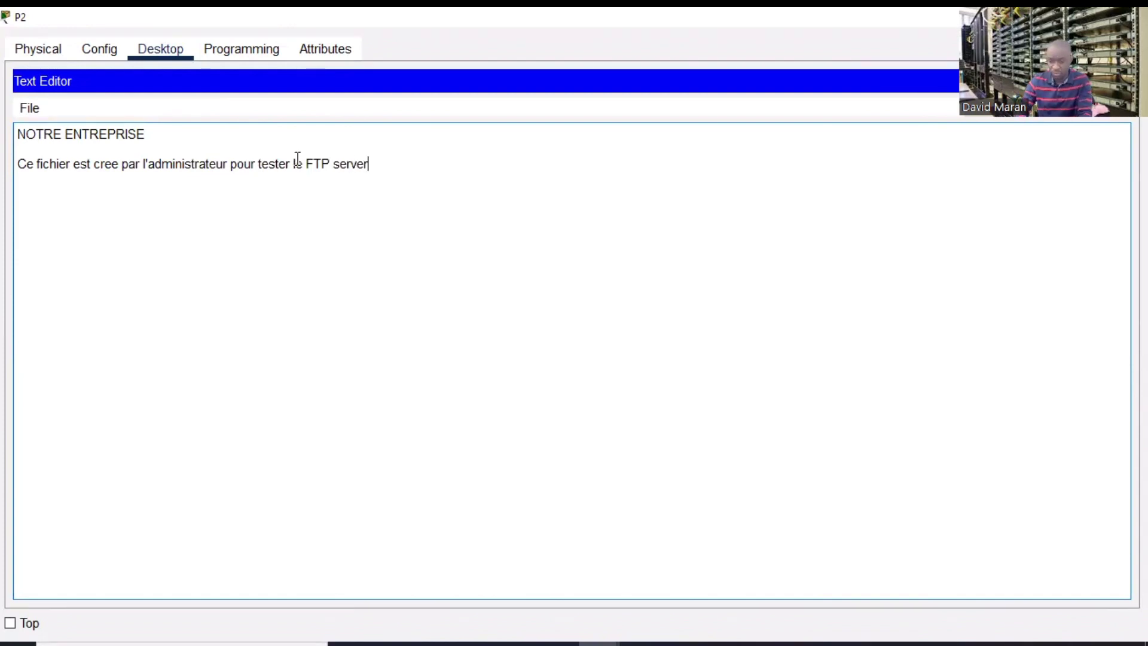
pyautogui.moveTo(390, 165); pyautogui.dragTo(333, 165)
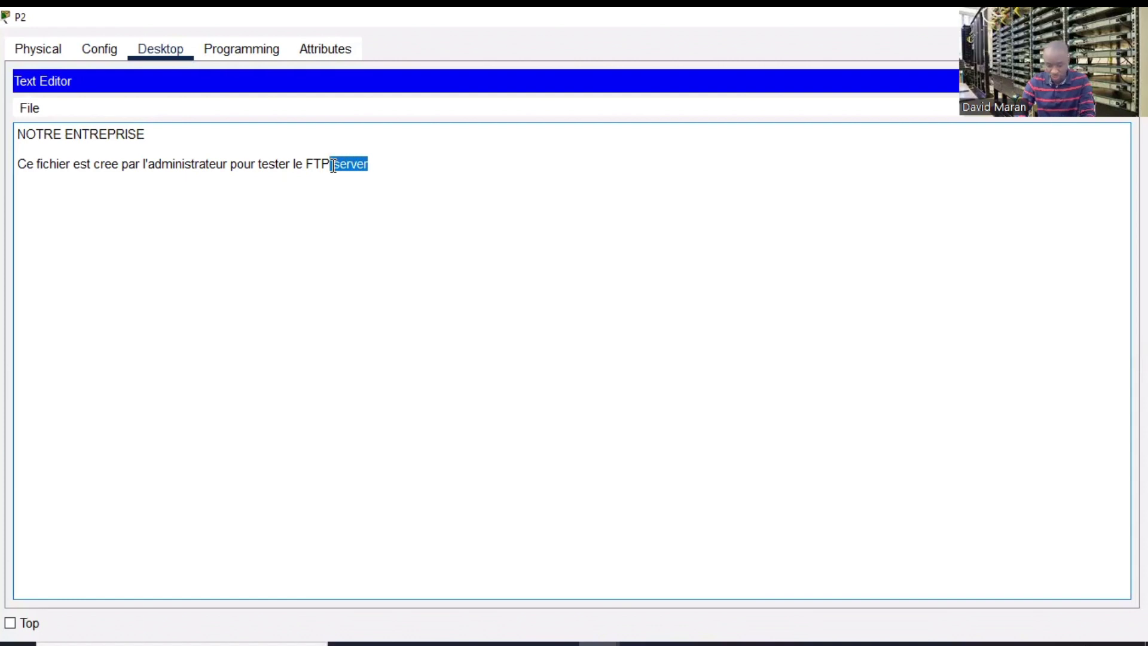
pyautogui.press('BackSpace')
pyautogui.click(309, 164)
pyautogui.write('server')
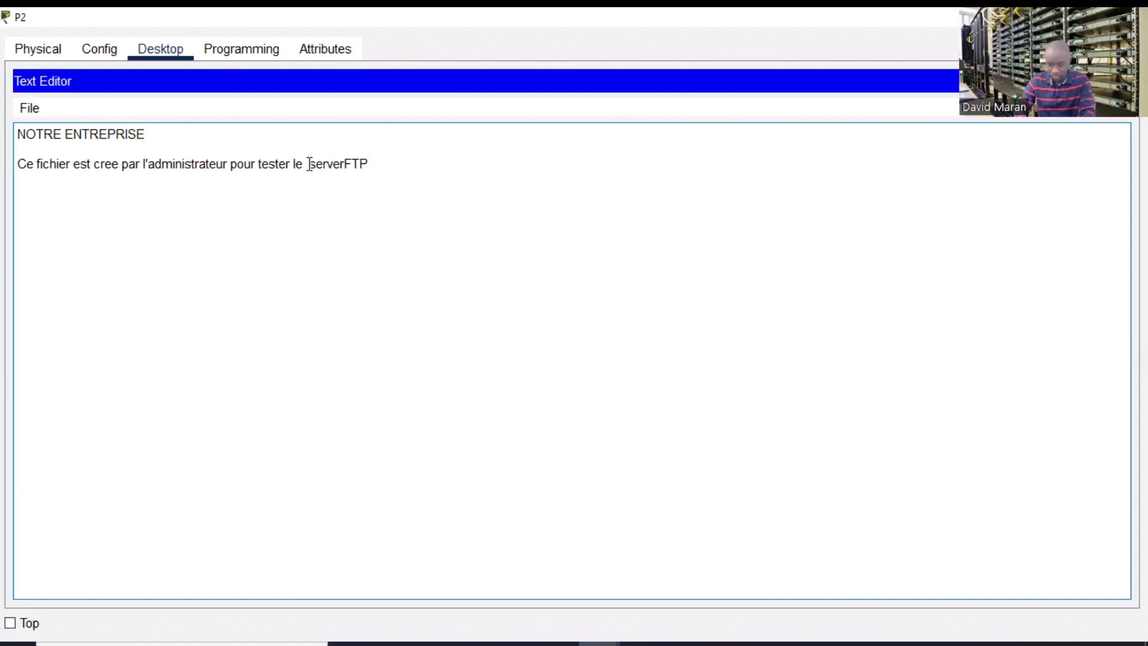
pyautogui.press('BackSpace')
pyautogui.write('ur')
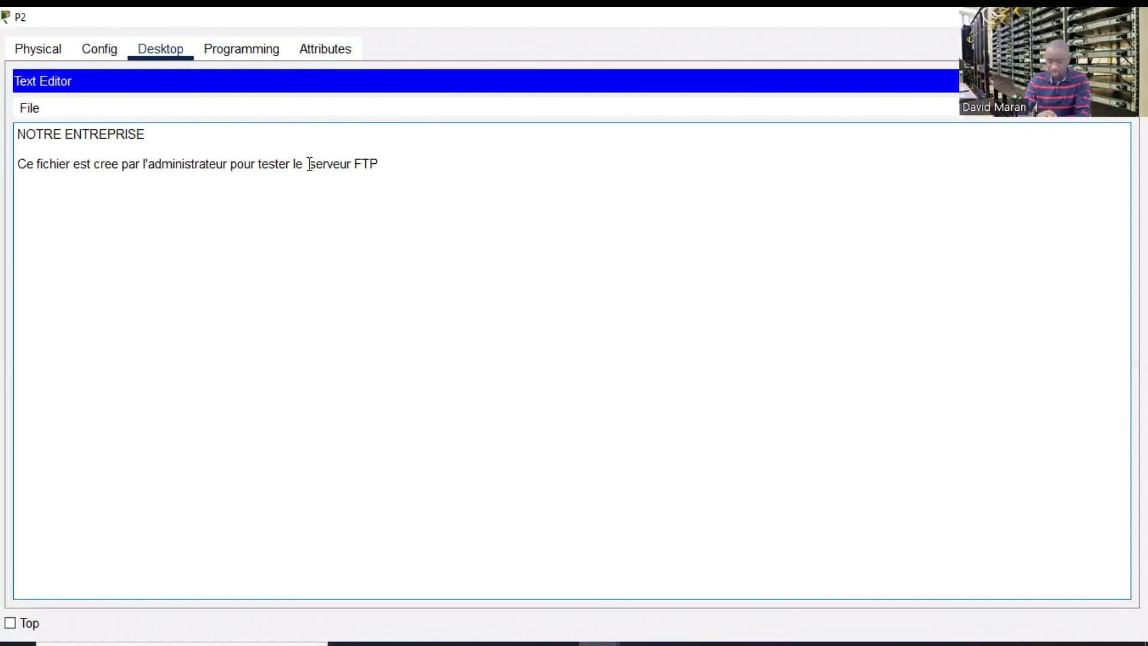
pyautogui.click(641, 301)
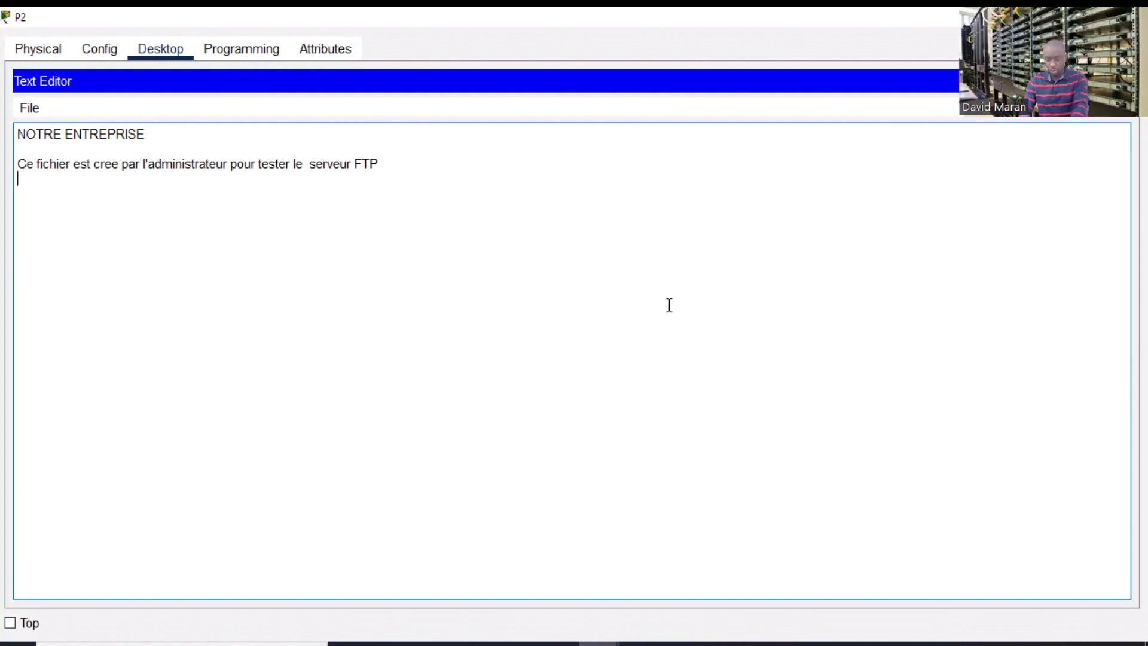
pyautogui.hotkey('ctrl', 's')
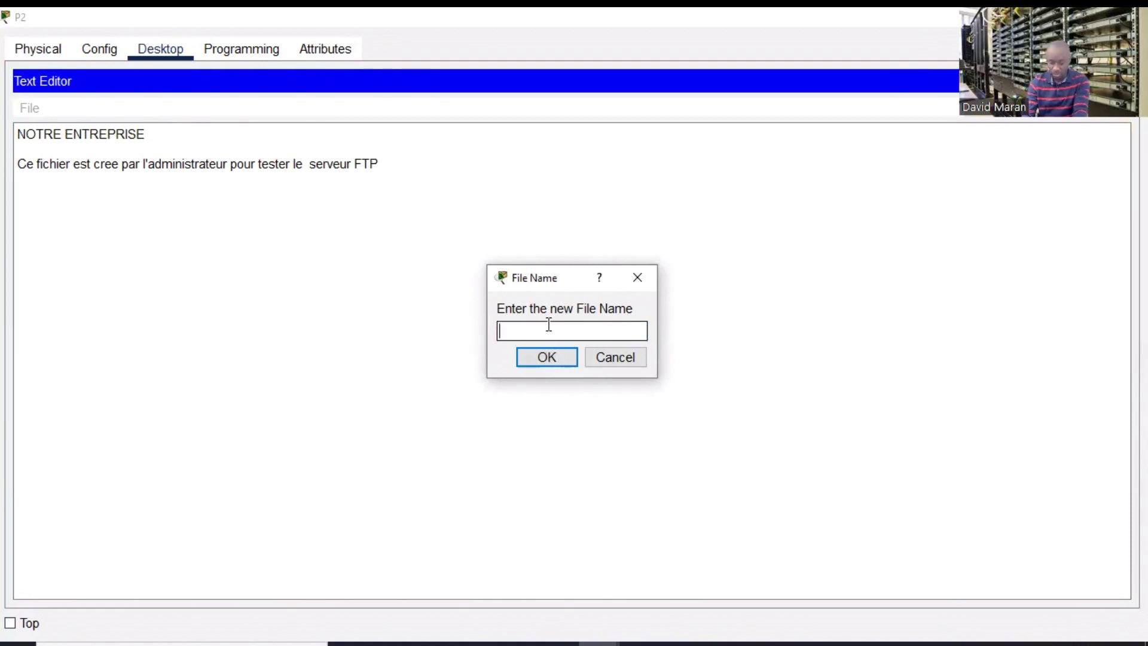
# - Save the note under the name FICHIER-ADMIN.txt
pyautogui.write('FICH')
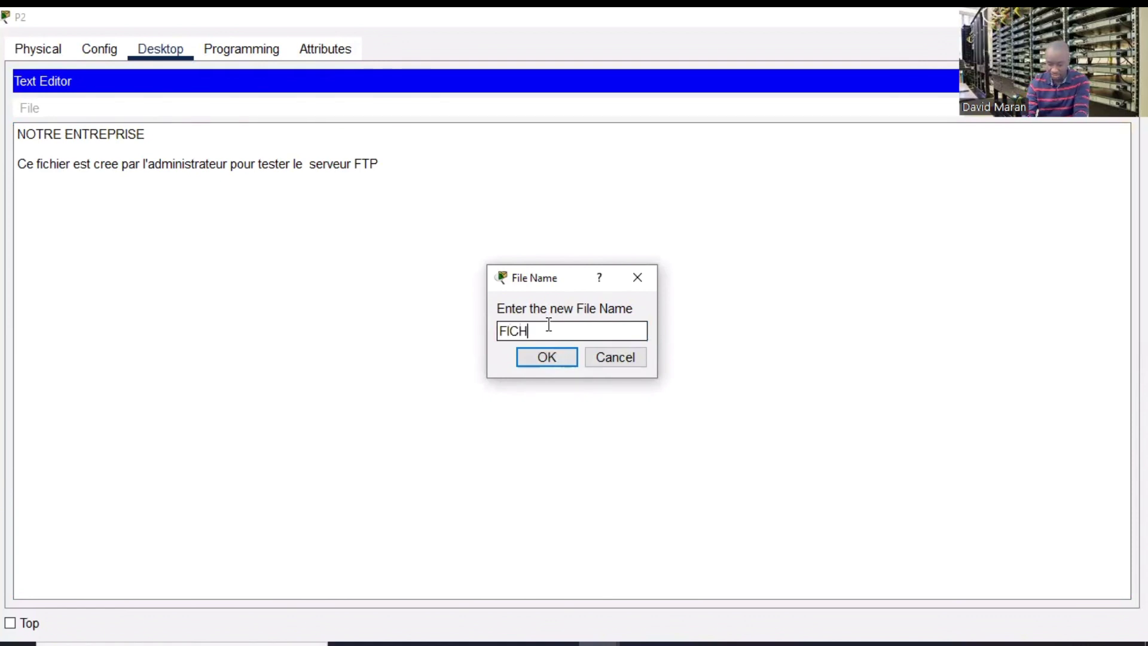
pyautogui.write('IER')
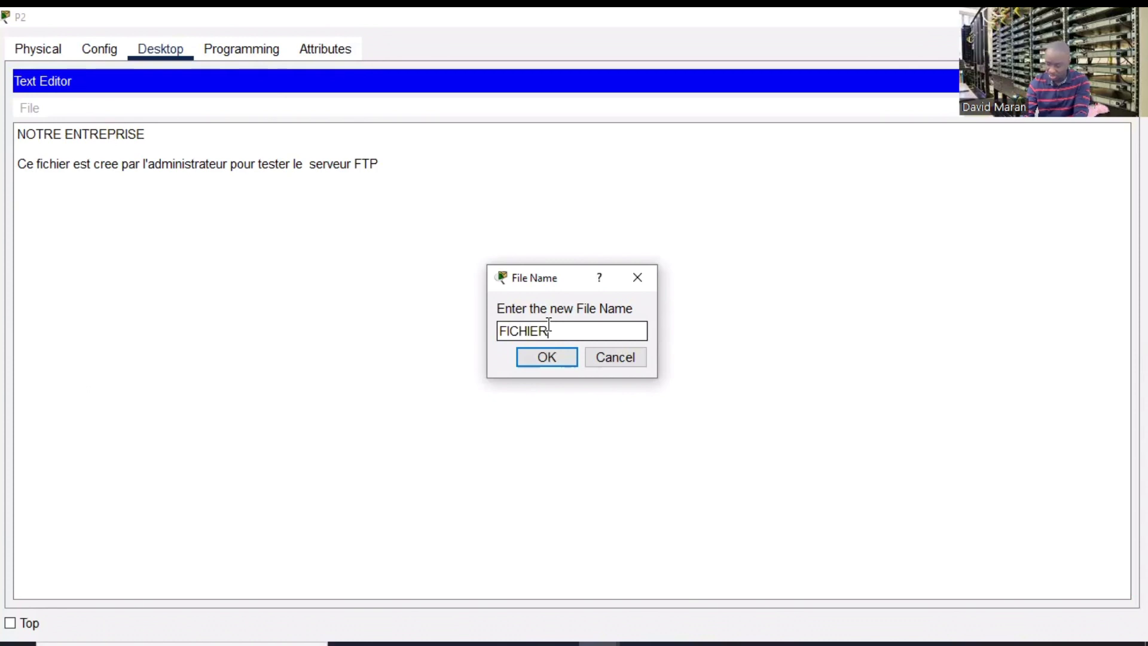
pyautogui.write('-ADMIN.txt')
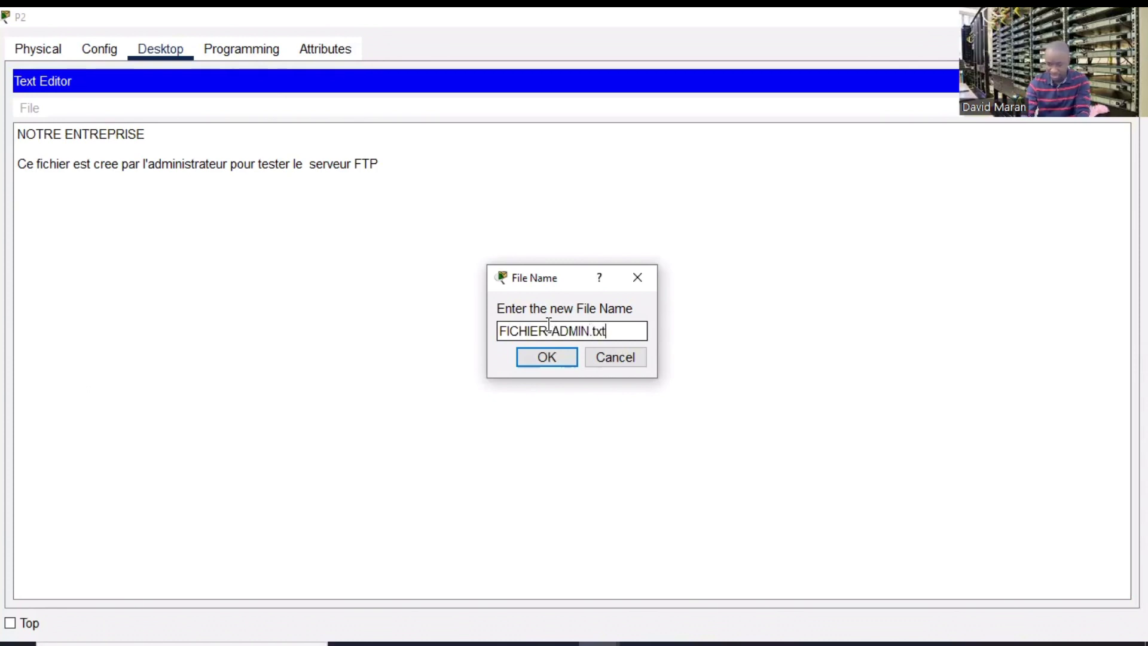
pyautogui.click(541, 360)
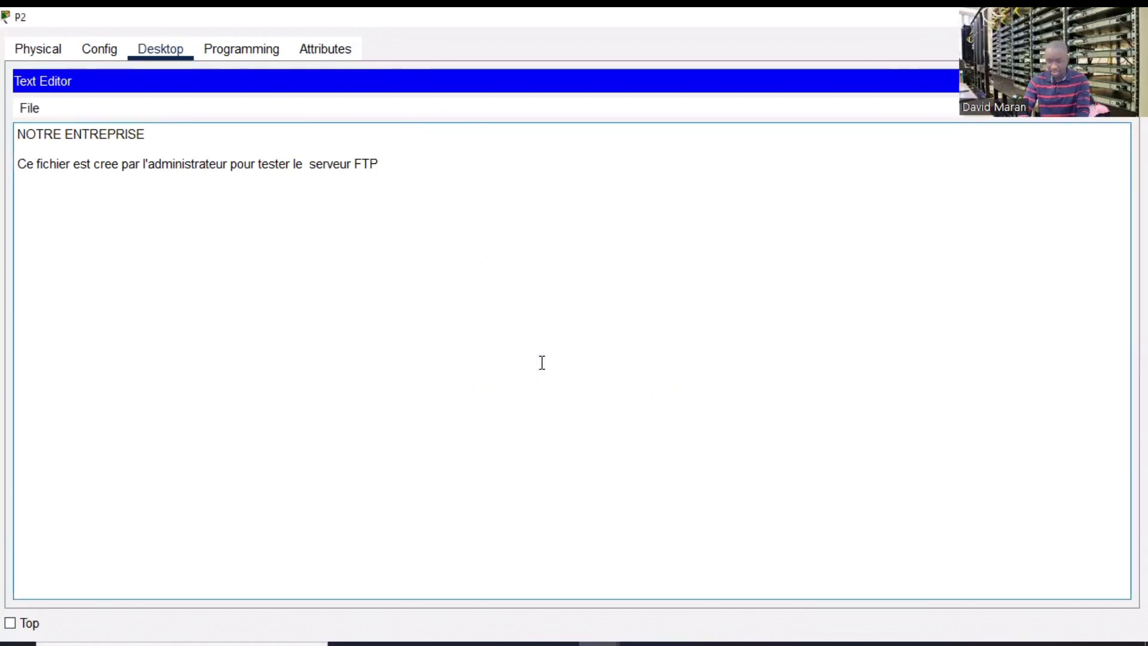
# - Close the Text Editor and reopen P2's command prompt full-screen
pyautogui.click(1131, 17)
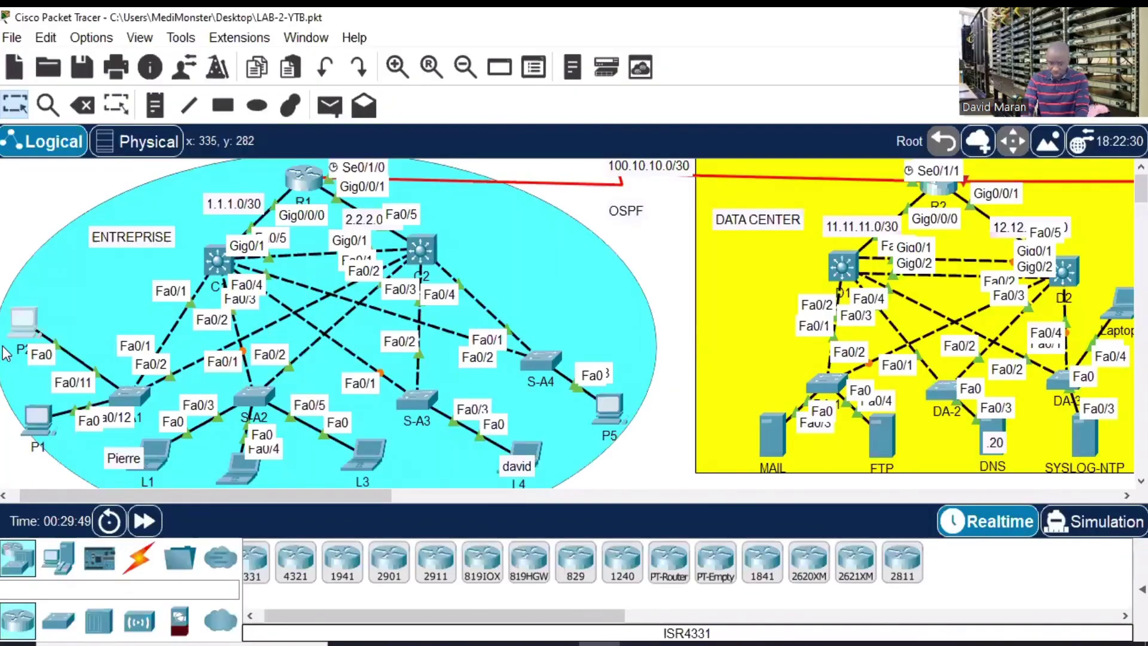
pyautogui.click(23, 317)
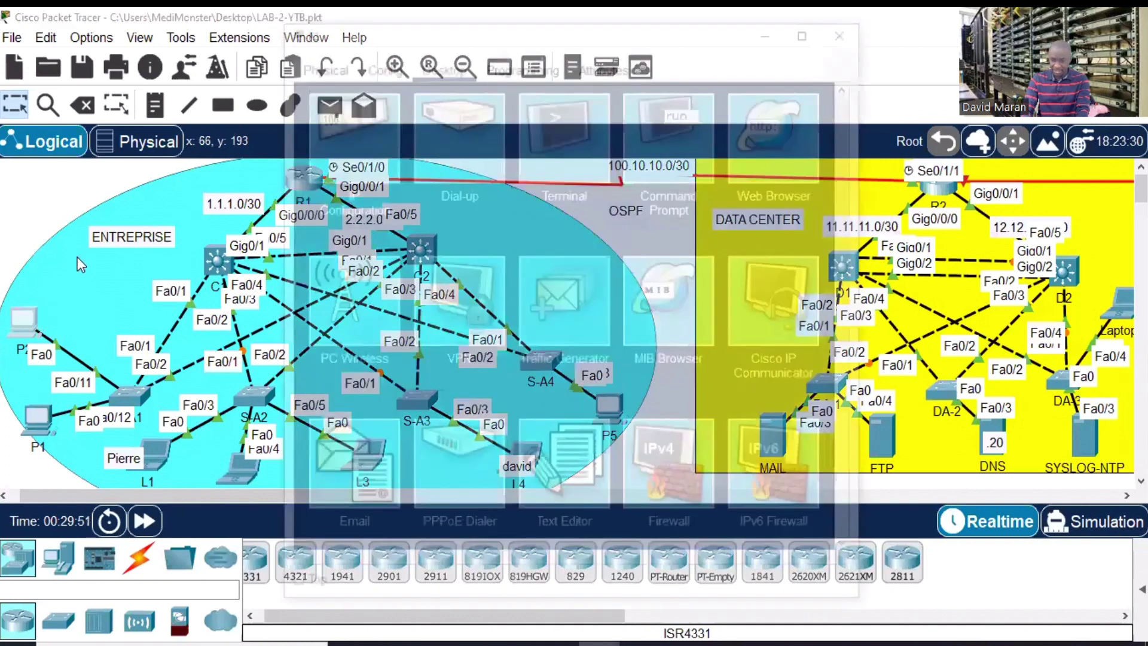
pyautogui.click(655, 129)
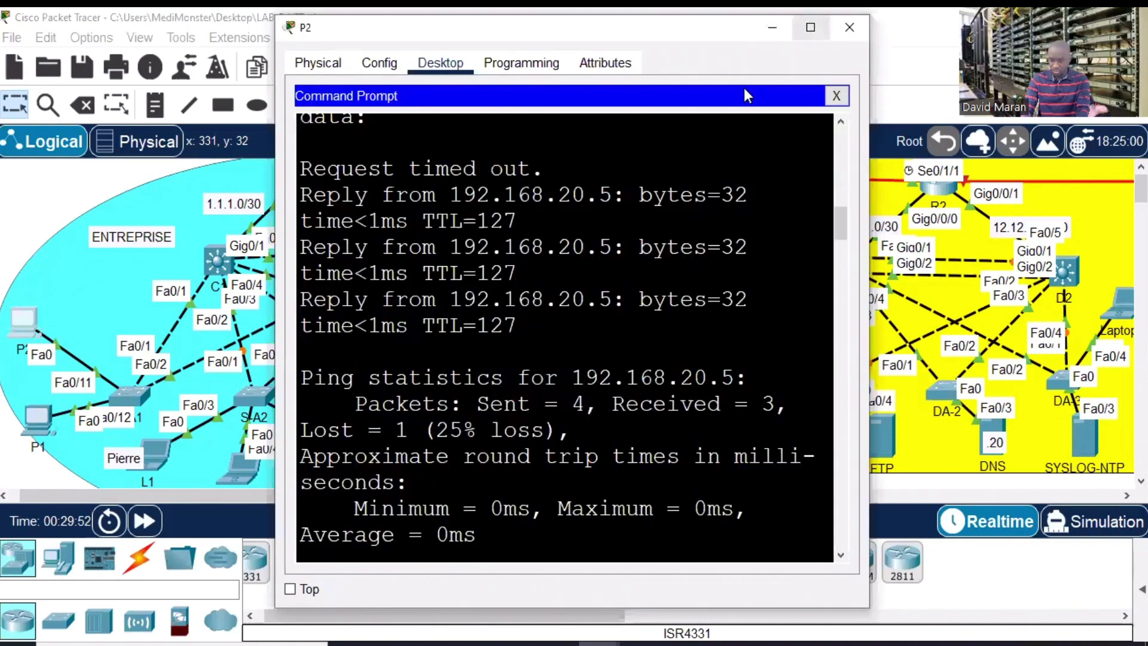
pyautogui.click(810, 27)
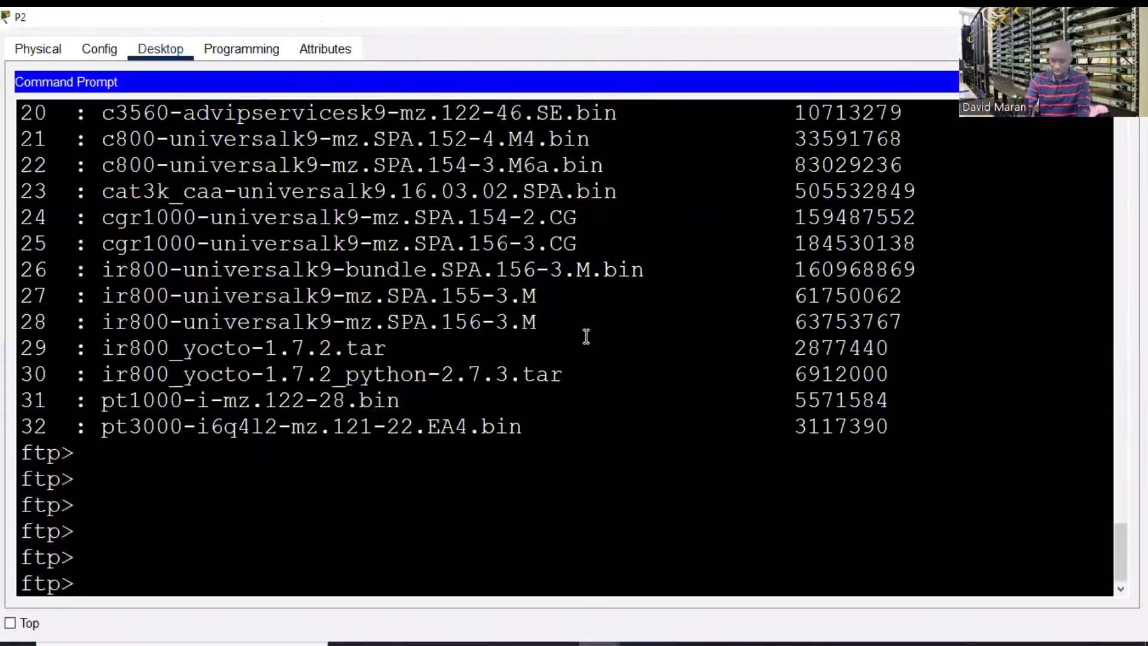
# - Show the ftp command list with ?, the server files with dir, then the command list again
pyautogui.press('Return')
pyautogui.press('Return')
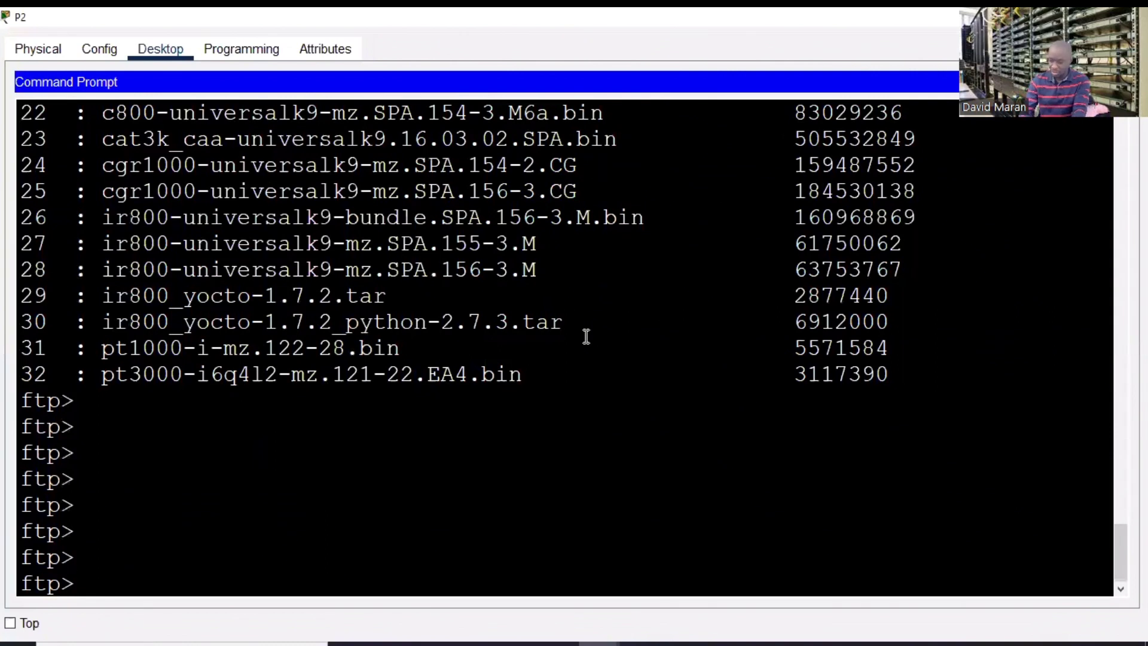
pyautogui.write('?')
pyautogui.press('Return')
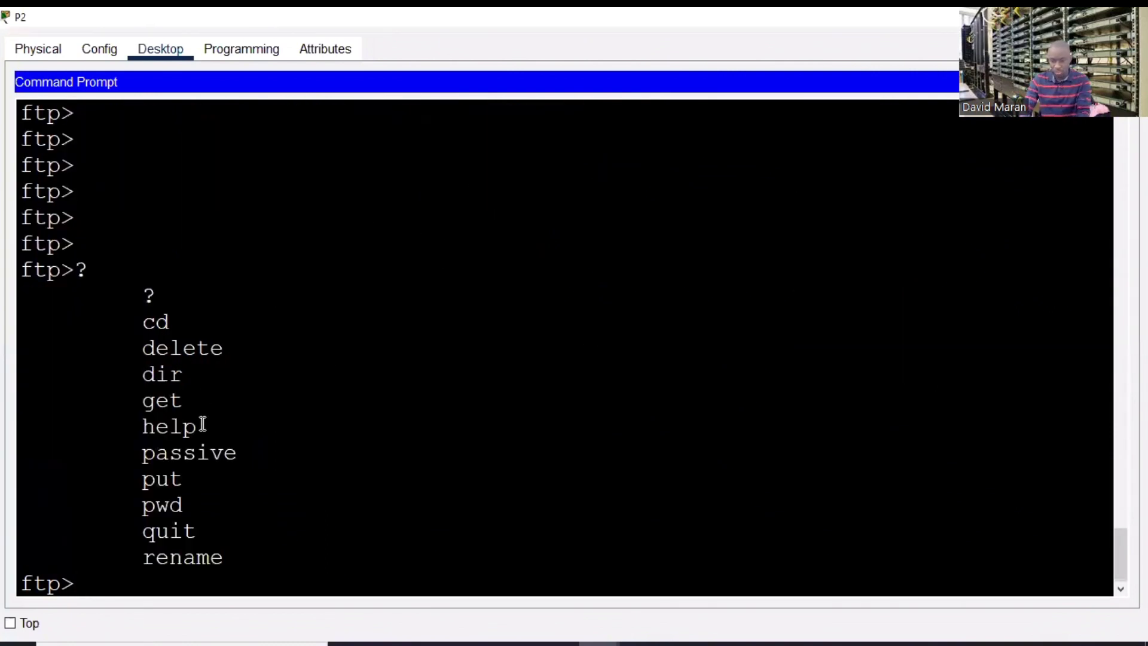
pyautogui.write('dir')
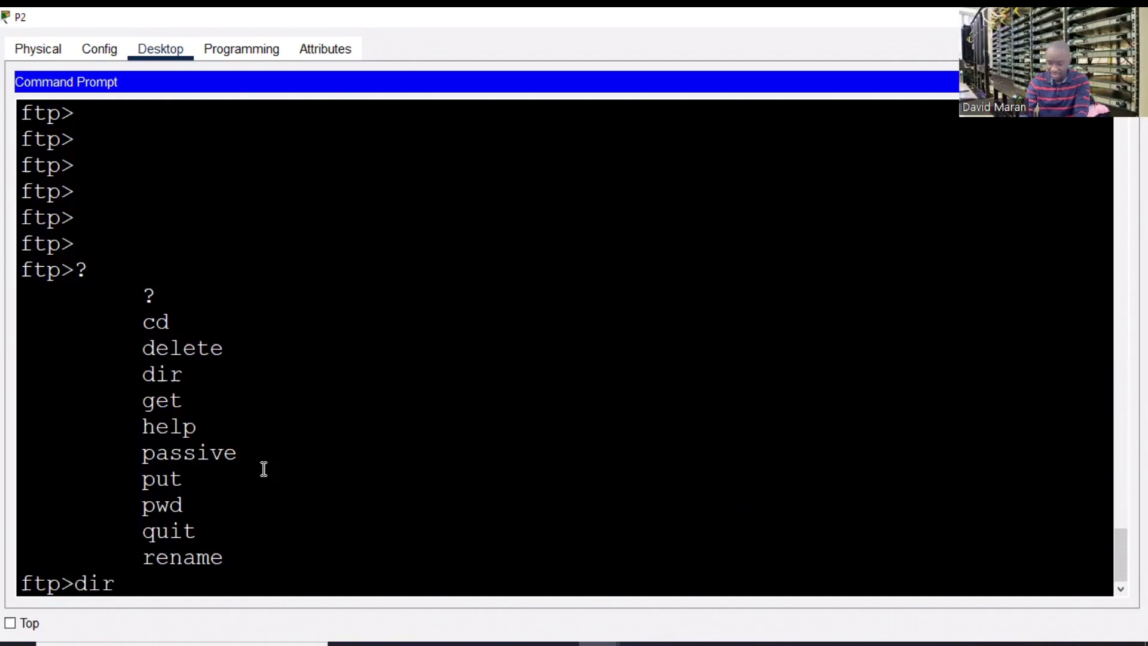
pyautogui.press('Return')
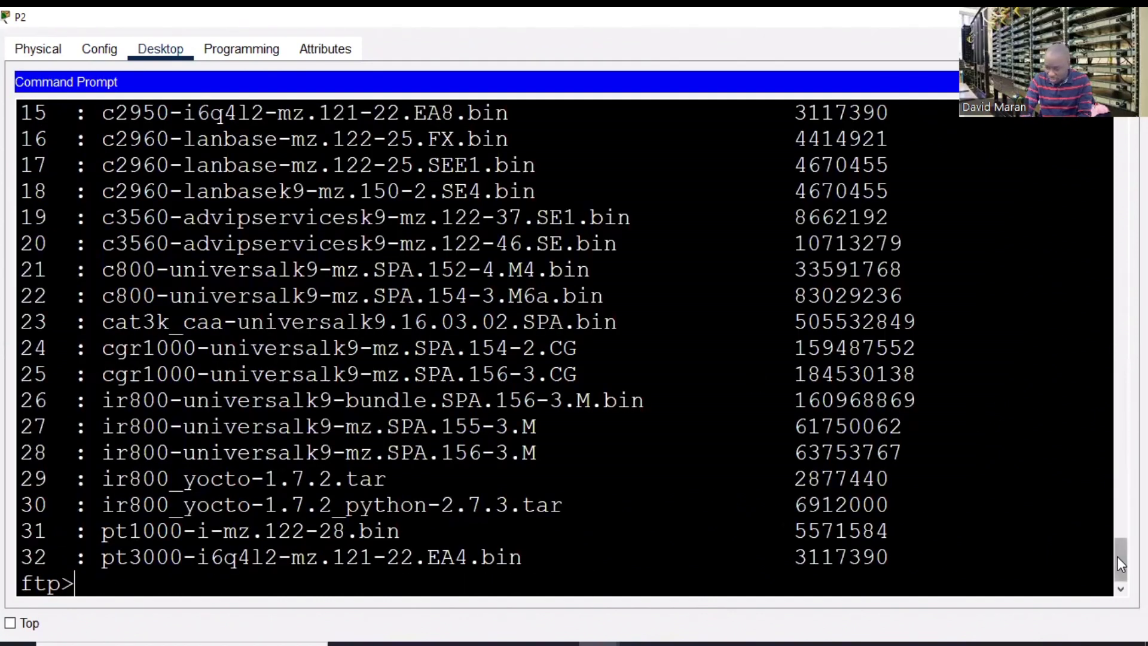
pyautogui.scroll(1, 1119, 556)
pyautogui.moveTo(1118, 552); pyautogui.dragTo(1078, 569)
pyautogui.press('Return')
pyautogui.press('Return')
pyautogui.press('Return')
pyautogui.press('Return')
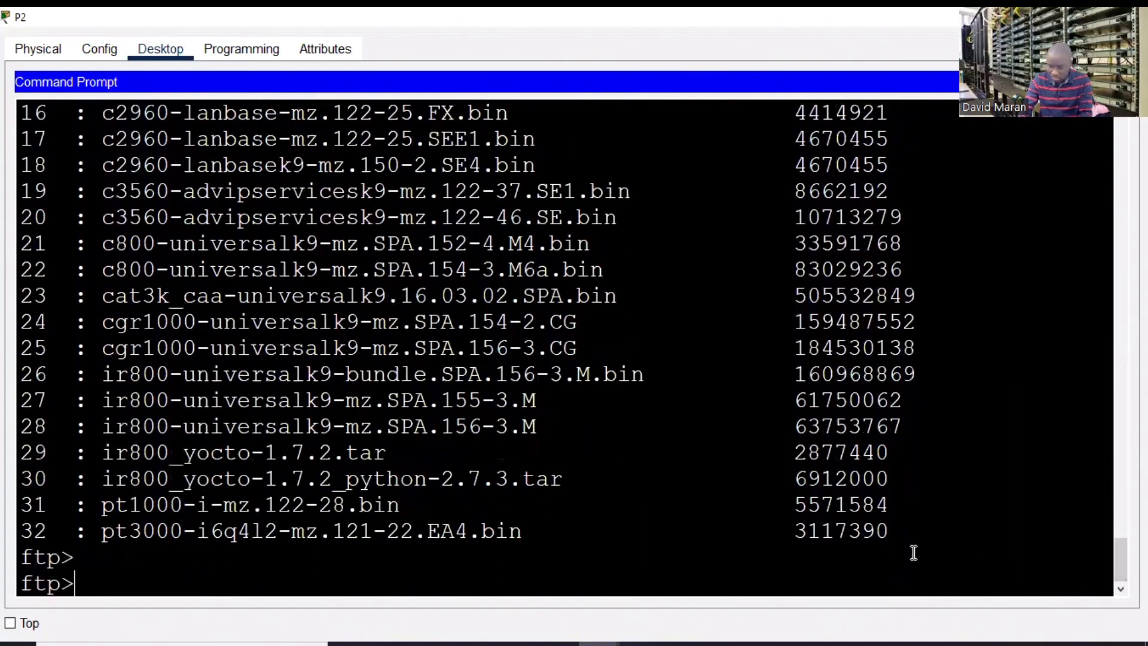
pyautogui.write('?')
pyautogui.press('Return')
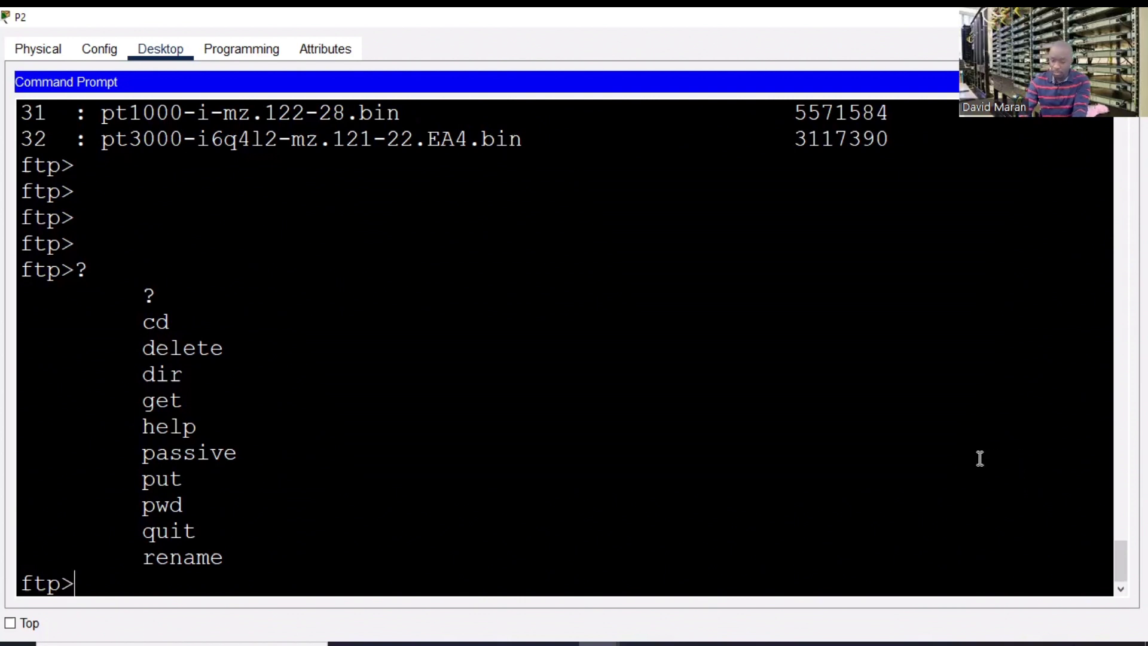
# - Run 'put FICHIER-ADMIN' to upload the note, which fails with 'No such file or directory'
pyautogui.write('put')
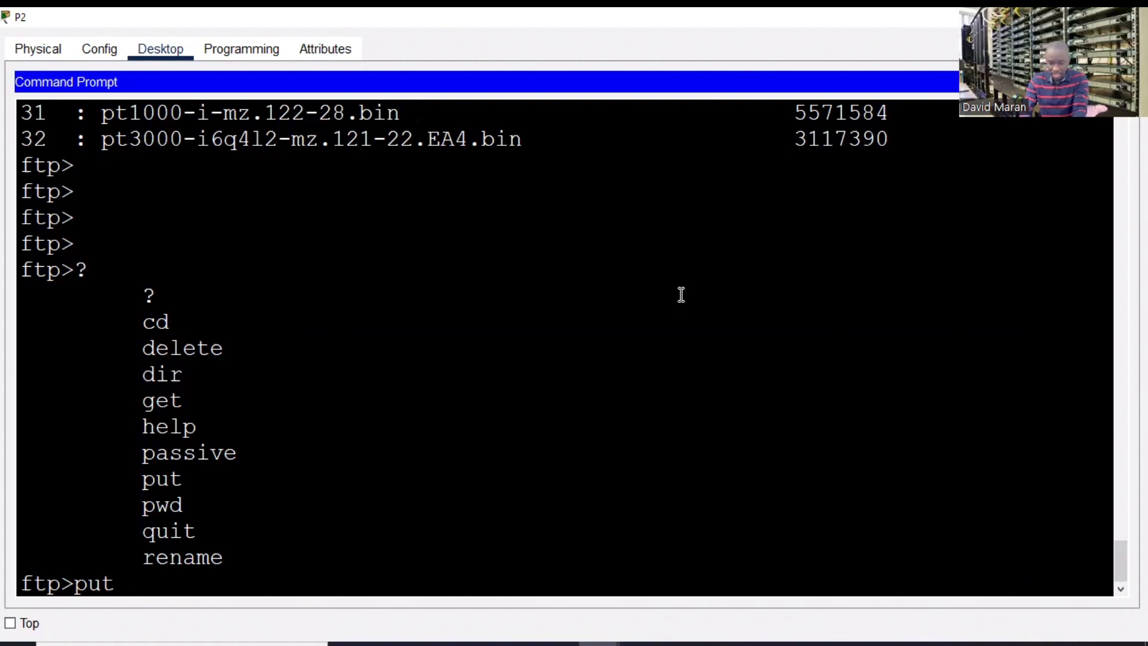
pyautogui.write('F')
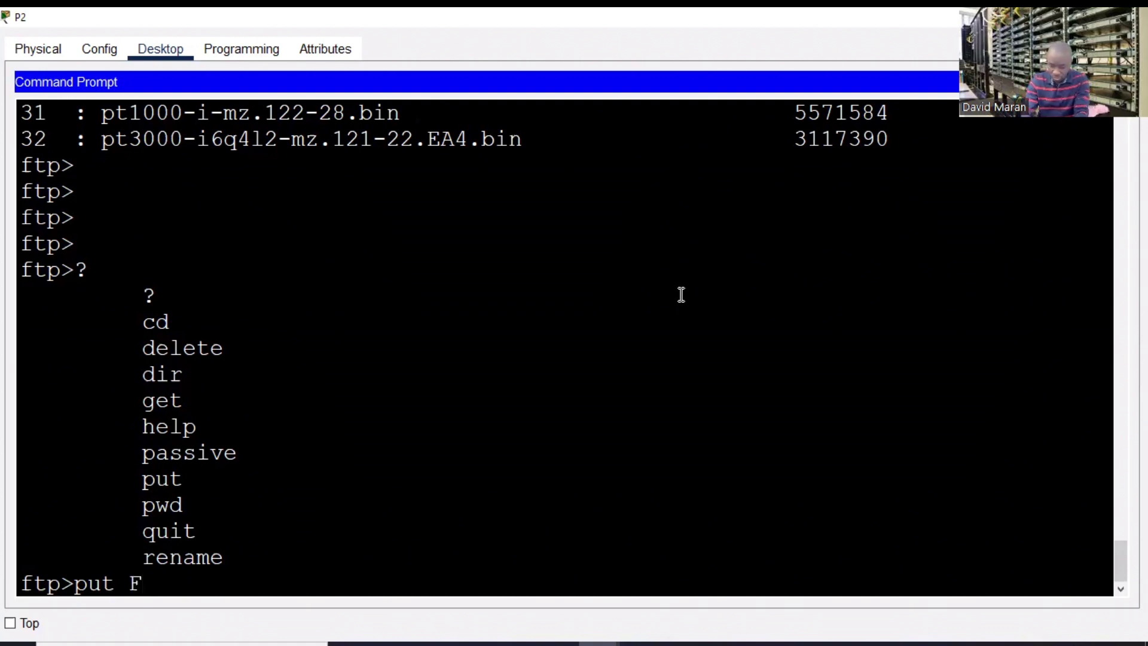
pyautogui.write('ICHIER')
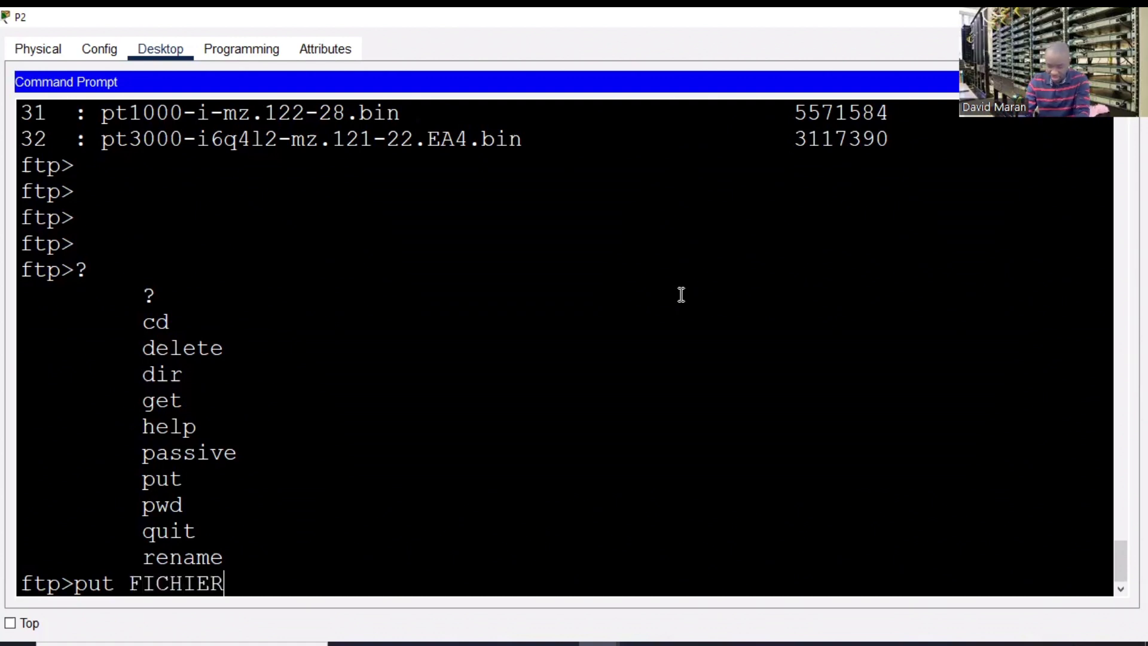
pyautogui.write('-ADM')
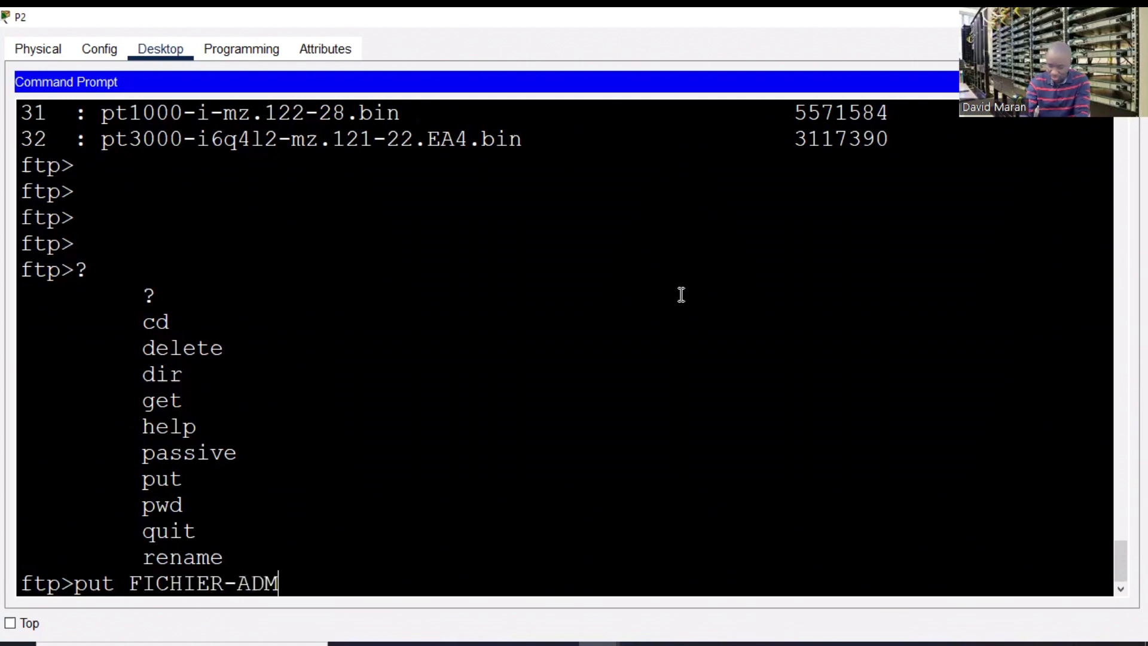
pyautogui.write('IN')
pyautogui.press('Return')
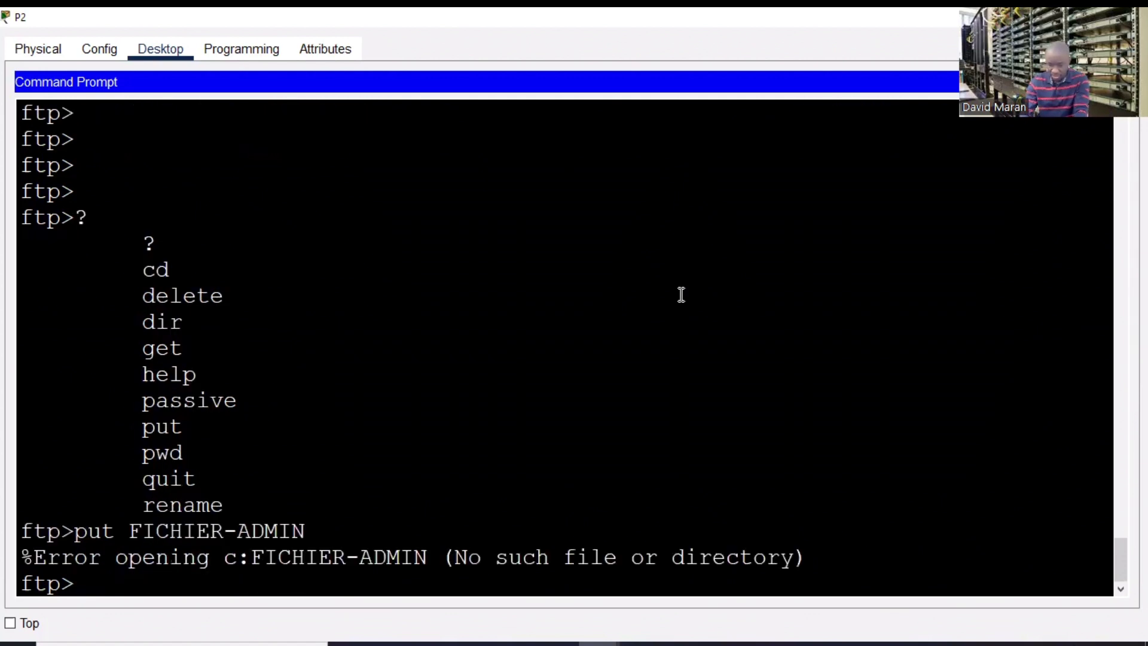
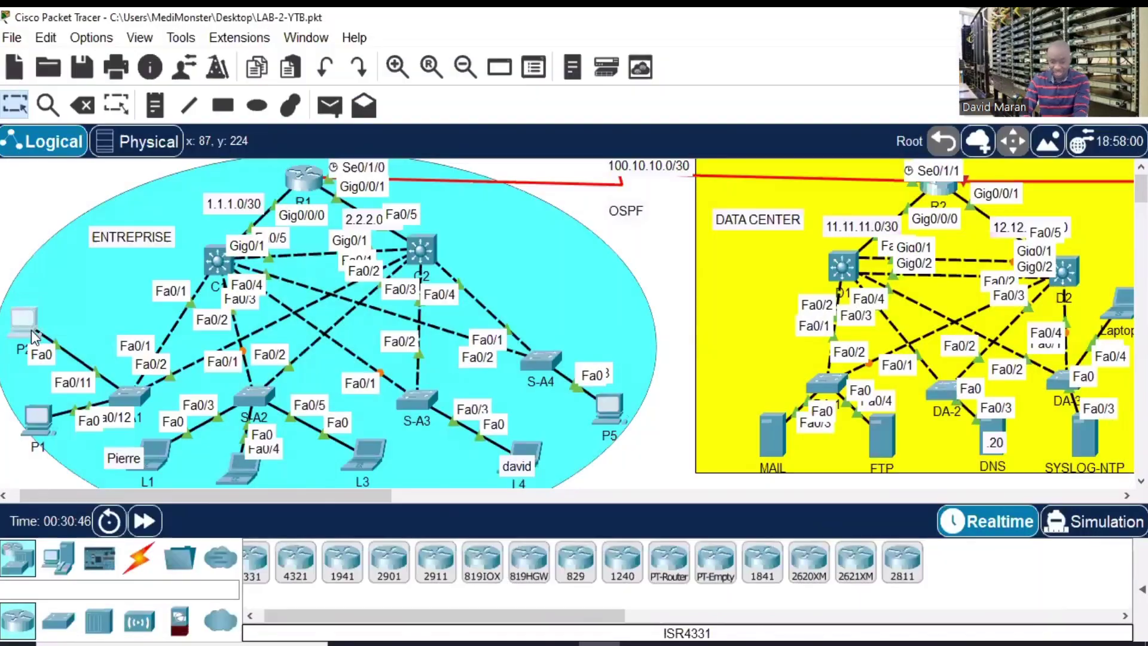
# - Open PC P2 full-screen and launch its Text Editor
pyautogui.click(23, 321)
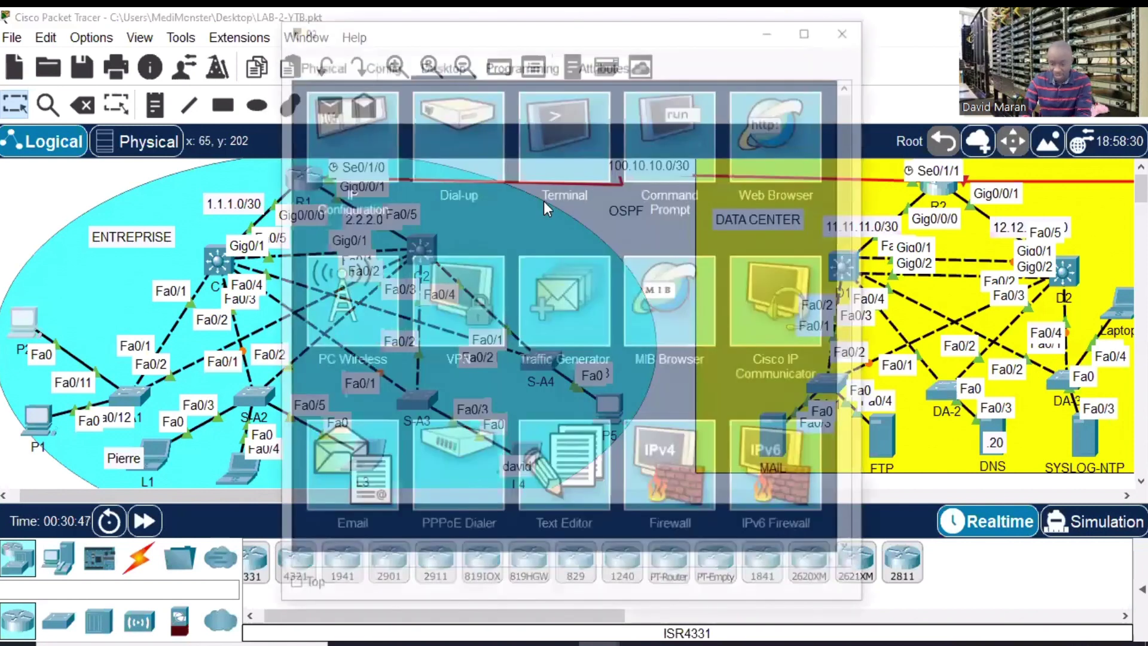
pyautogui.click(807, 27)
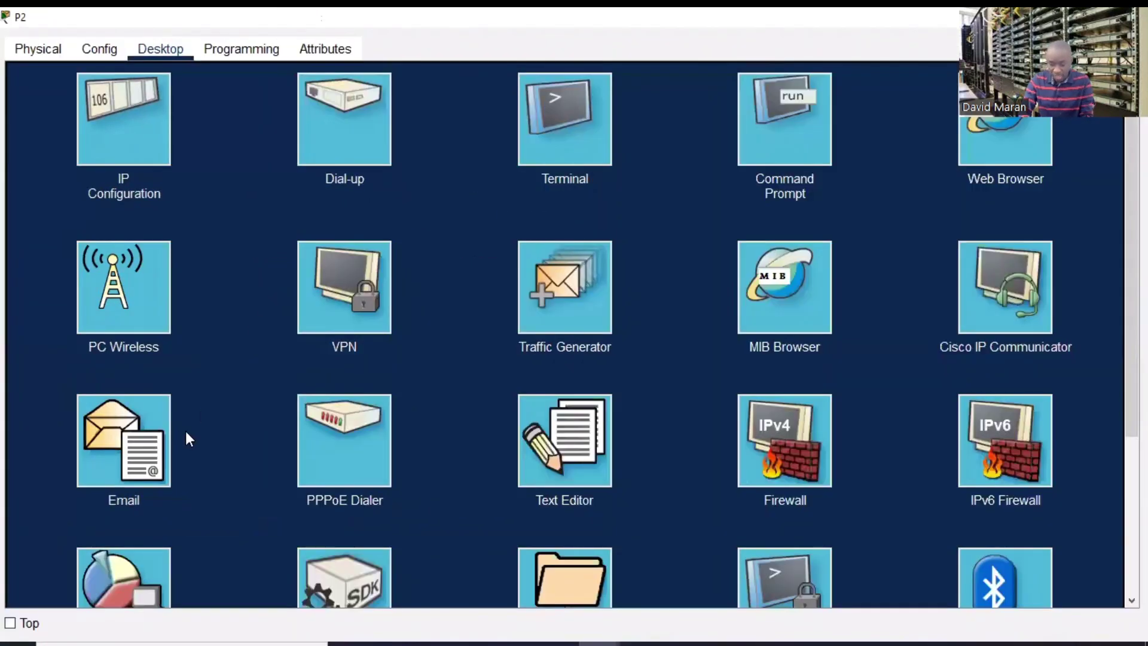
pyautogui.click(551, 458)
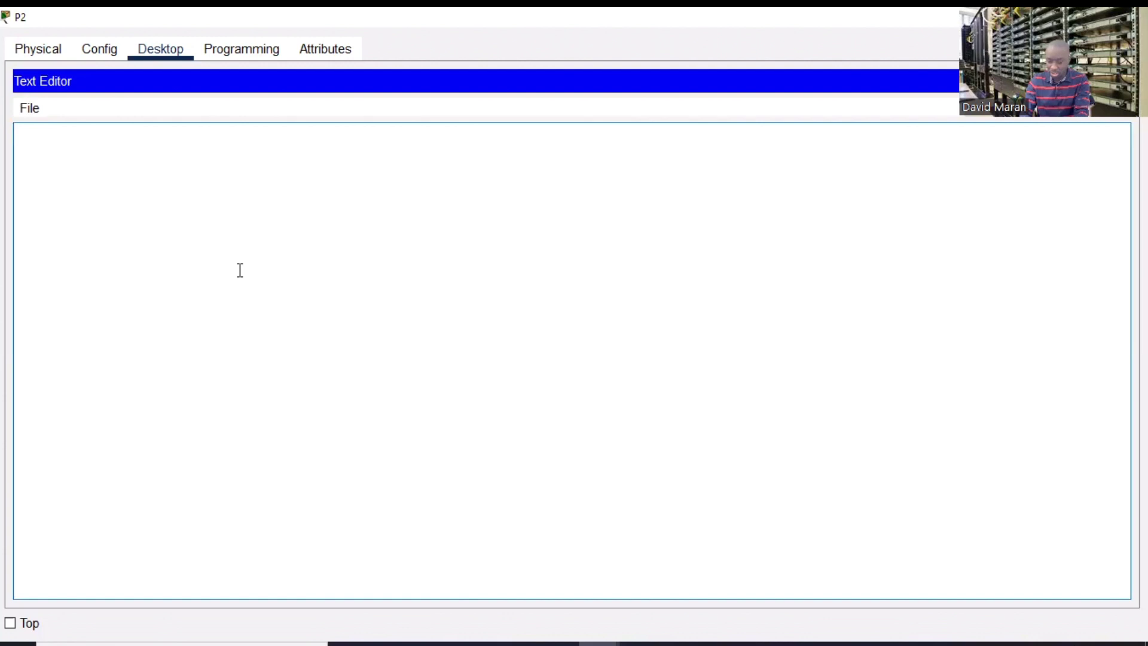
# - Write the lines ENTREPRISE and DEUXIEME TEST, then start saving the note as a file
pyautogui.write('ENTRE')
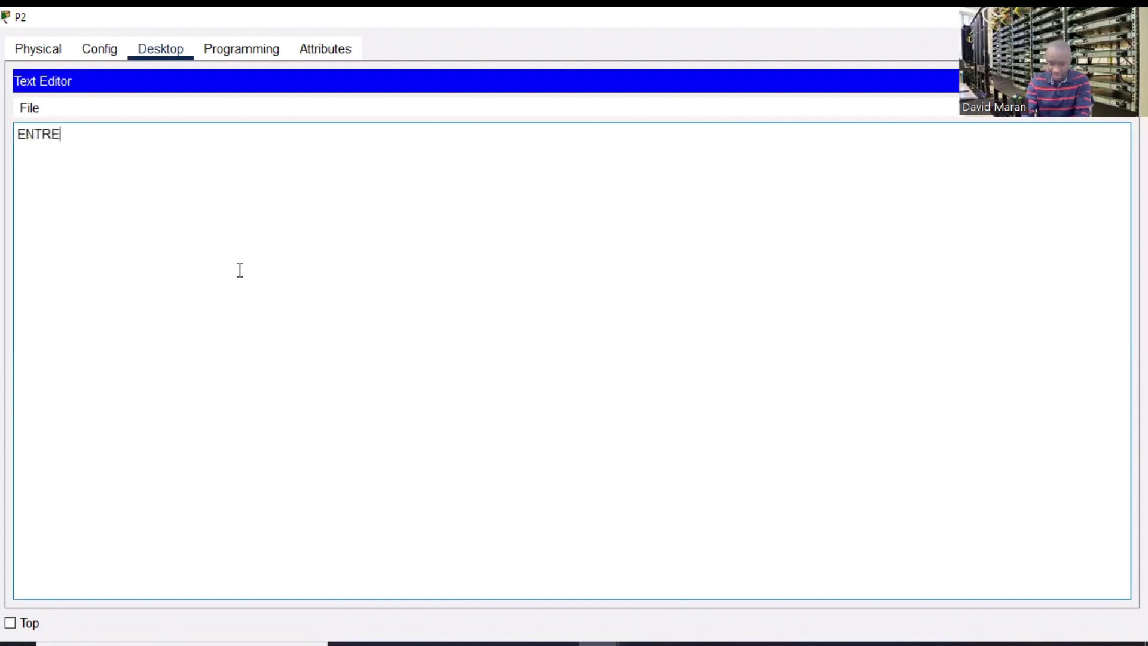
pyautogui.write('PRISE')
pyautogui.press('Return')
pyautogui.press('Return')
pyautogui.press('Return')
pyautogui.press('Return')
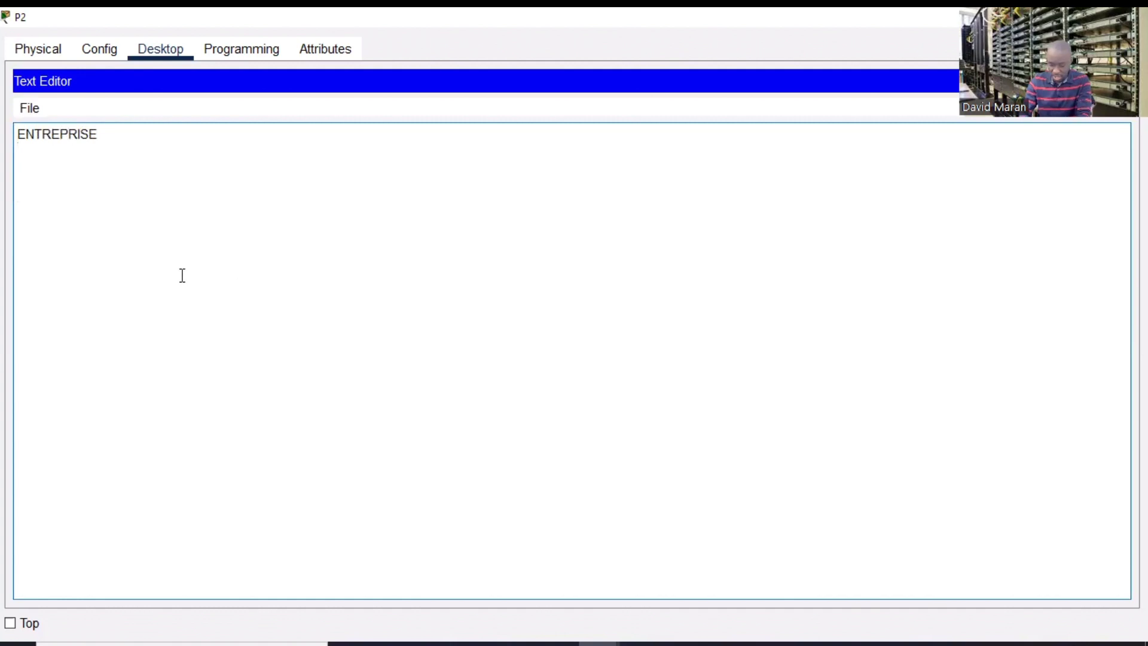
pyautogui.write('DEUC')
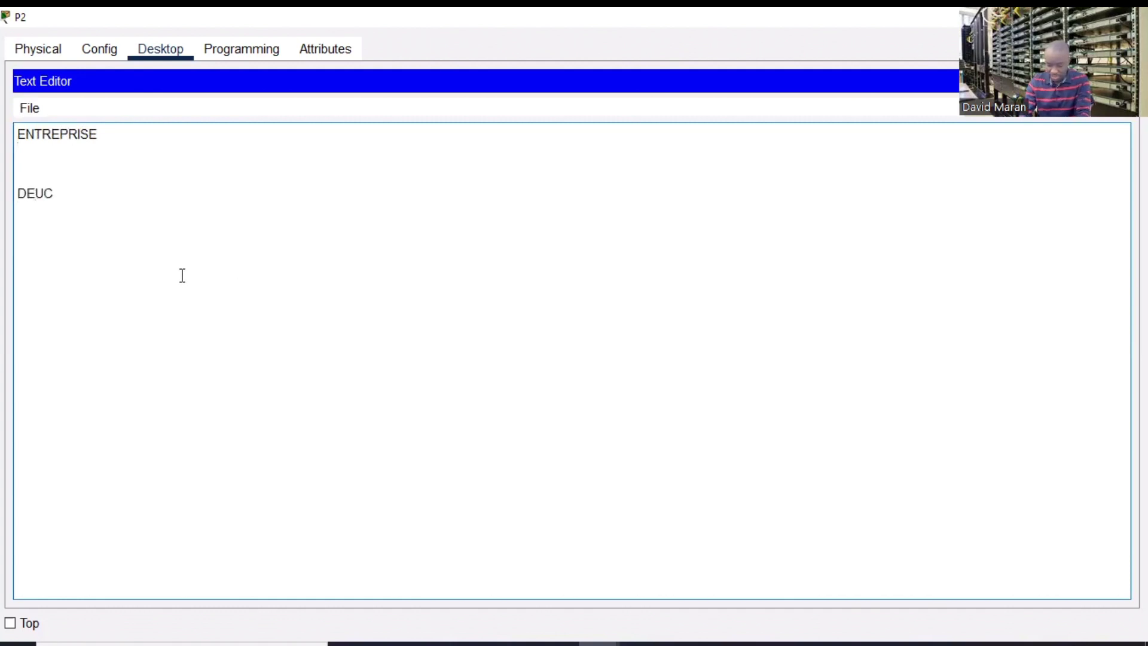
pyautogui.press('BackSpace')
pyautogui.write('XIEME TEST')
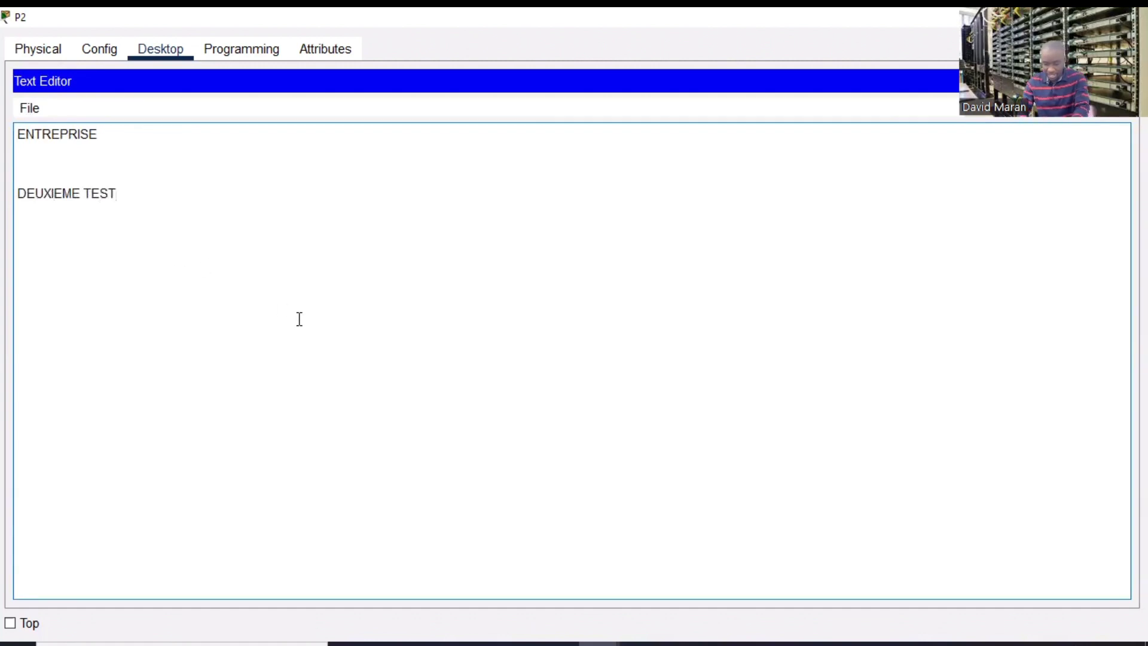
pyautogui.hotkey('ctrl', 's')
pyautogui.click(540, 328)
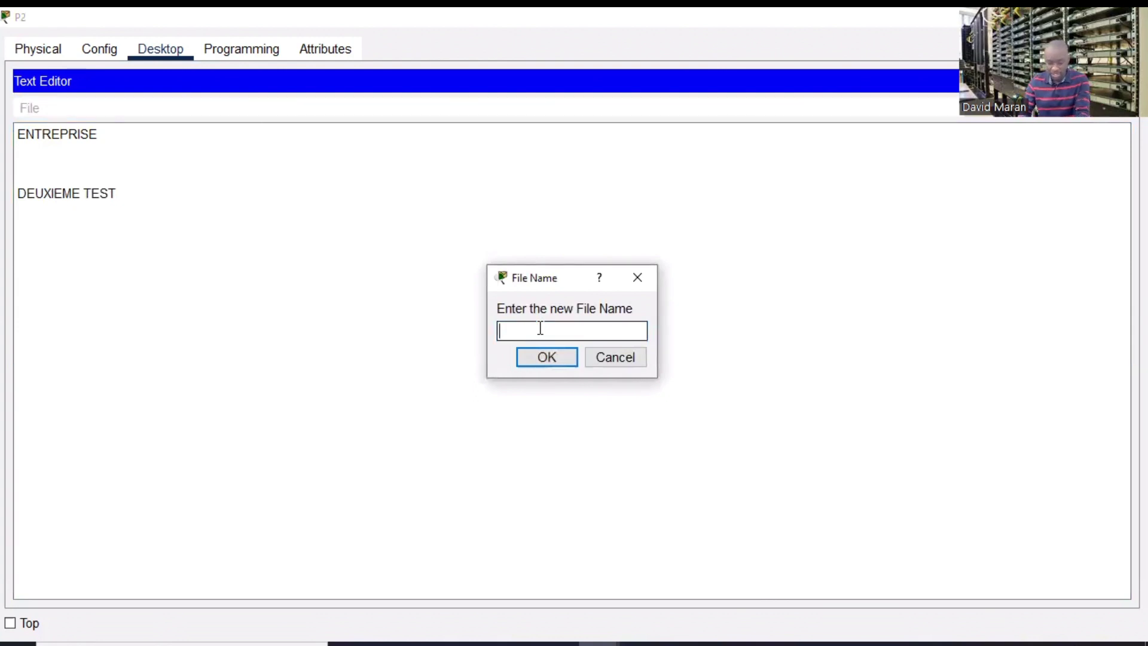
# - Save the note as ADMIN.txt and return P2's window to its normal size
pyautogui.write('ADMI')
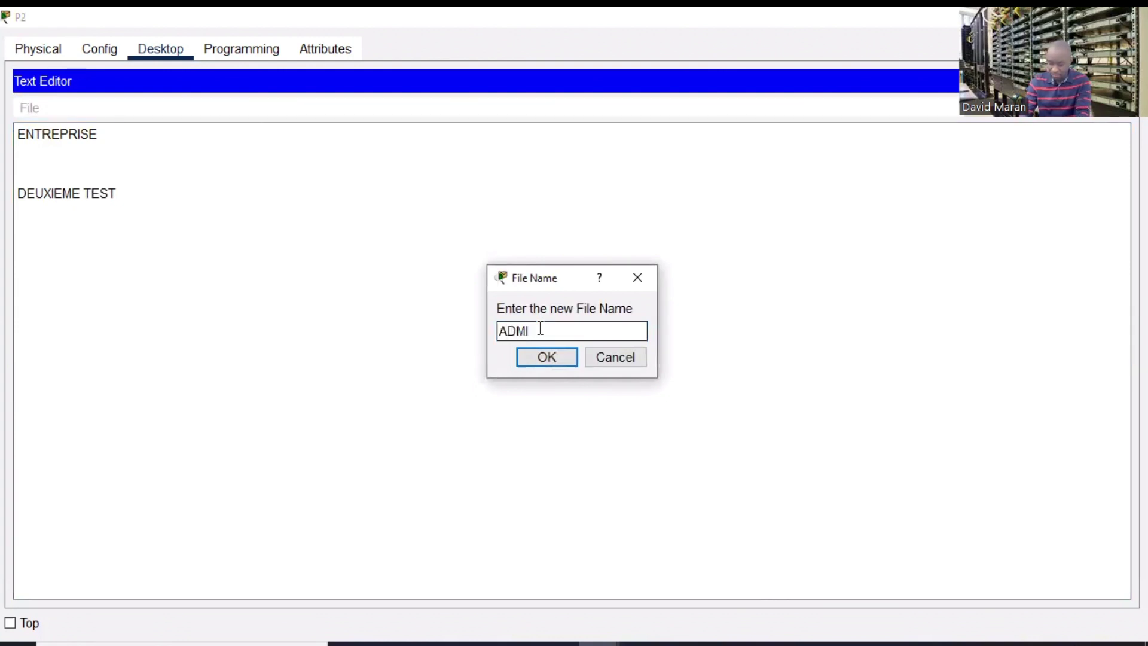
pyautogui.write('N')
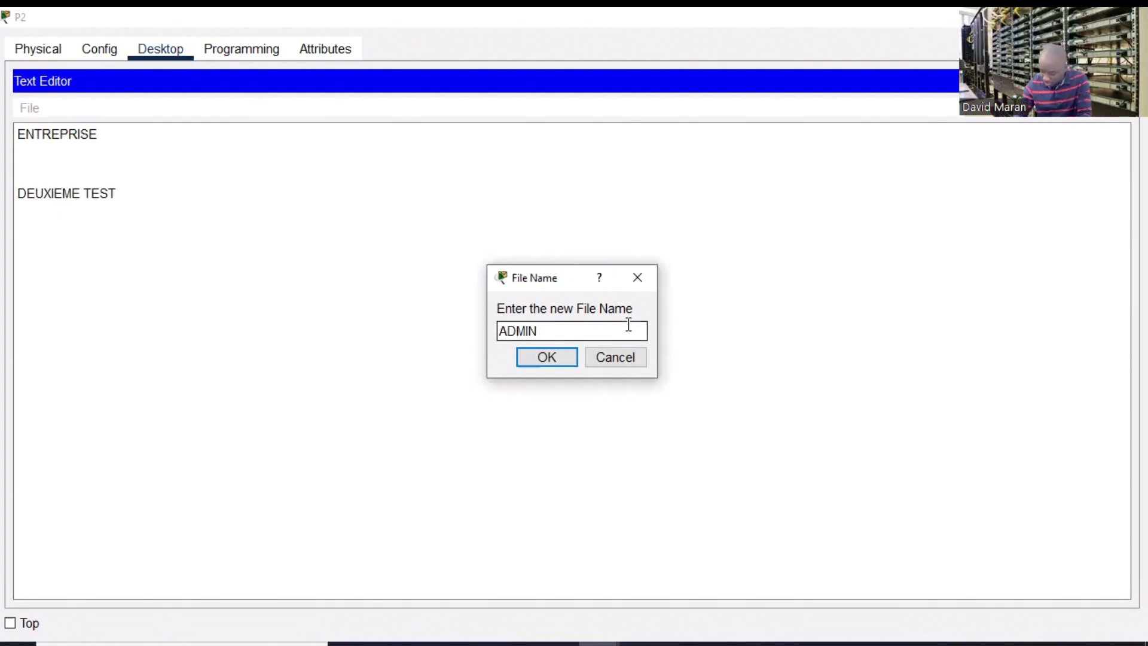
pyautogui.write('.')
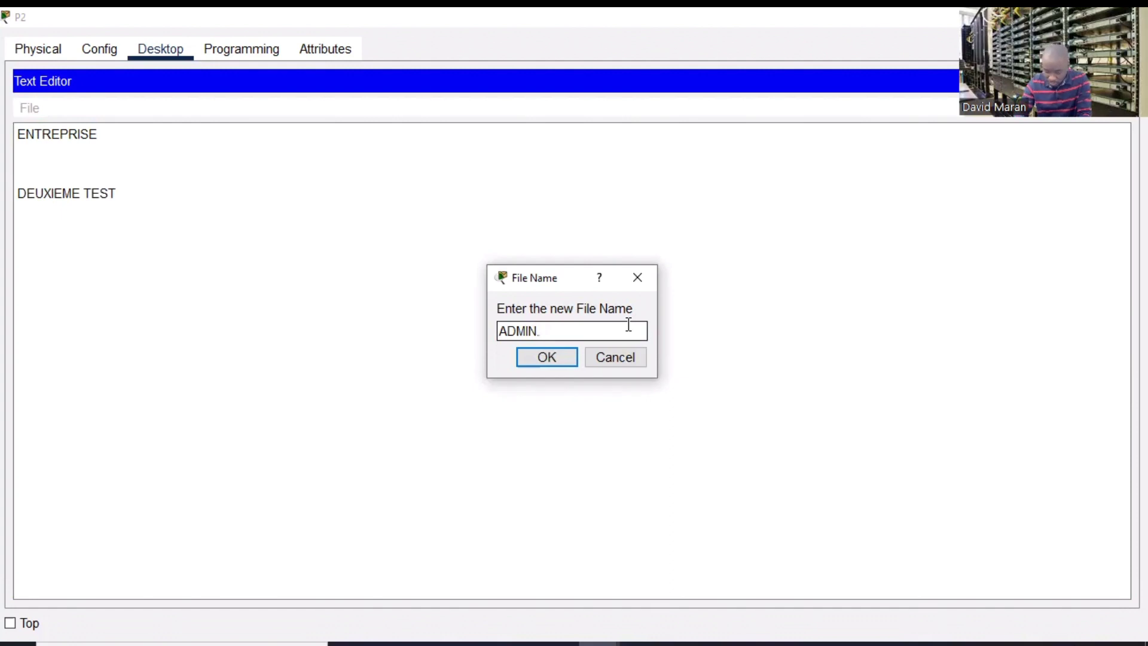
pyautogui.write('txt')
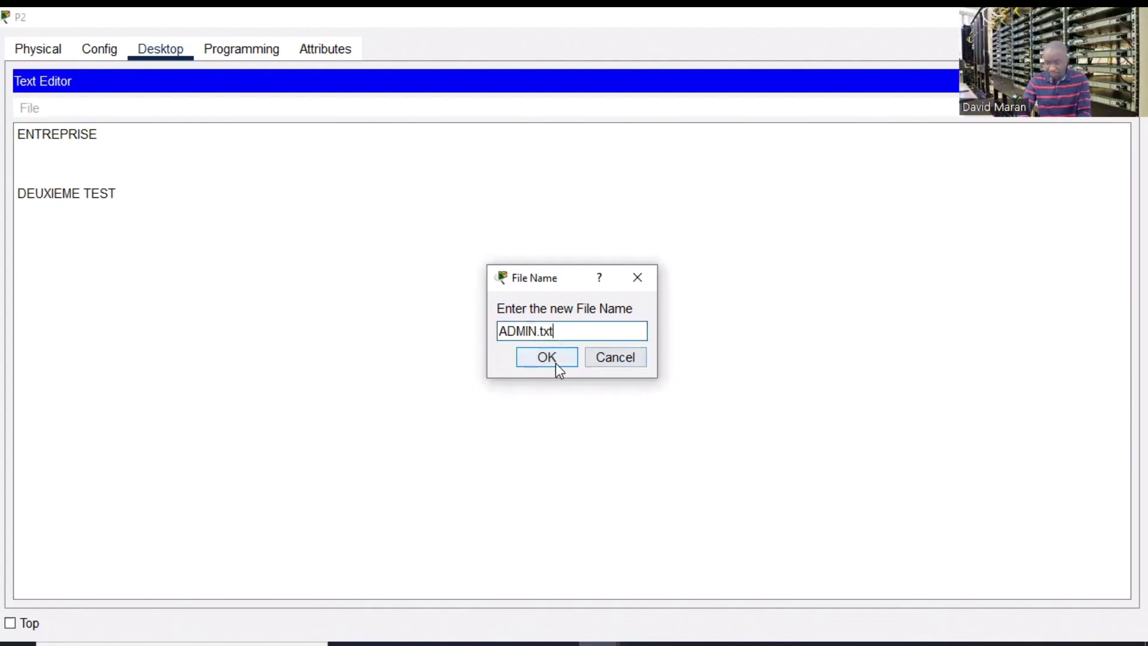
pyautogui.click(553, 362)
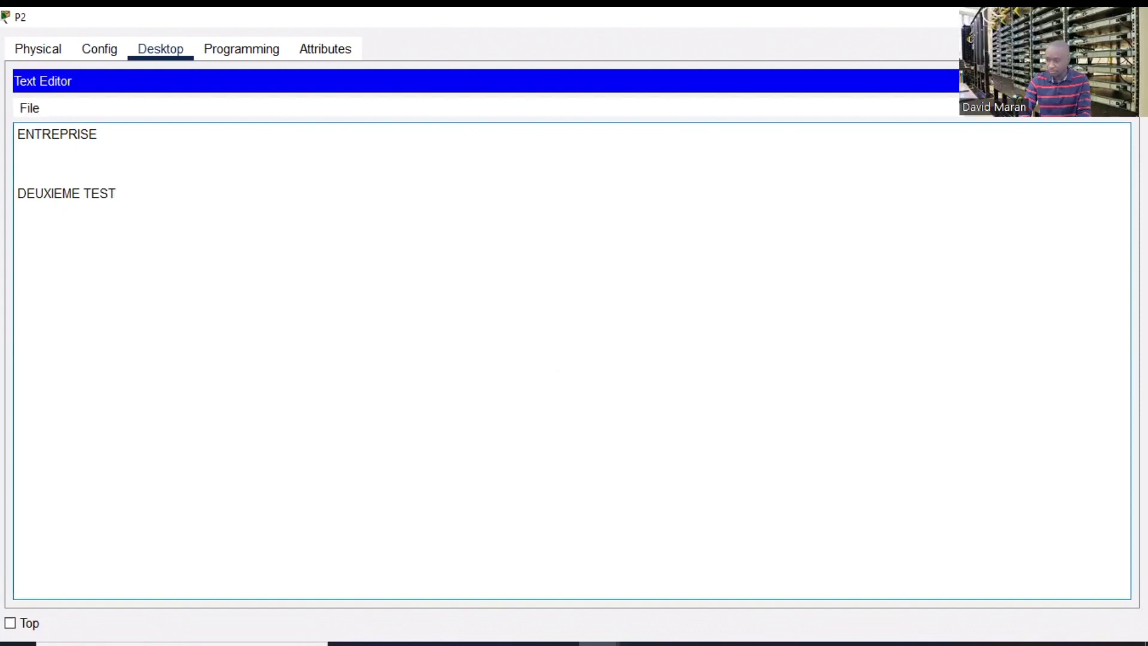
pyautogui.click(1133, 15)
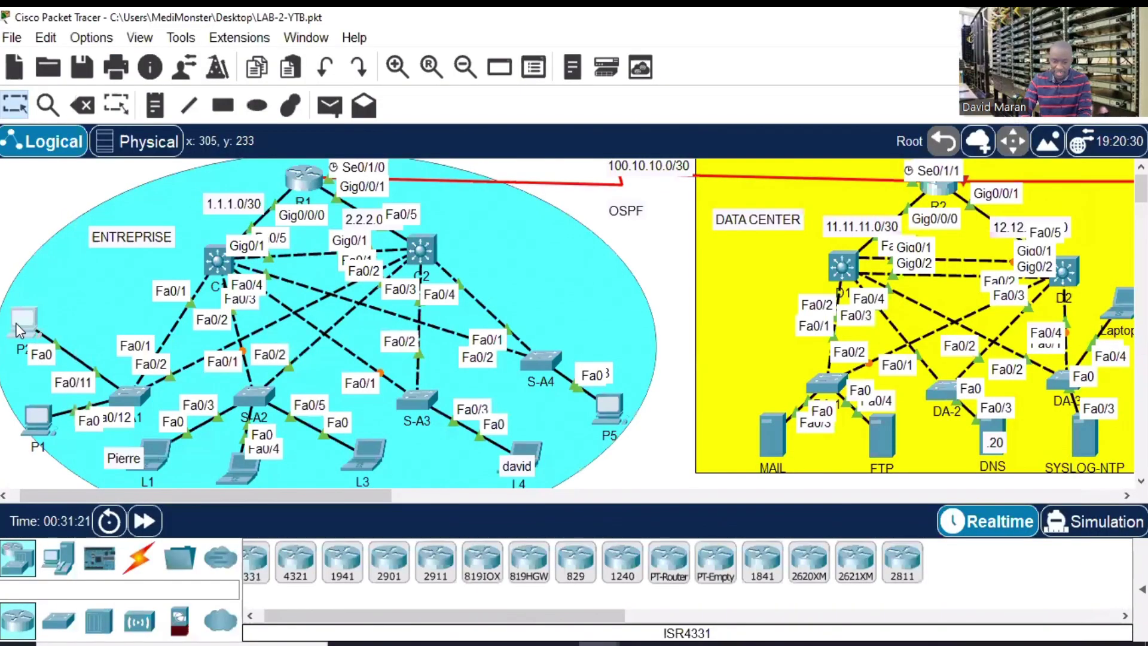
pyautogui.click(15, 323)
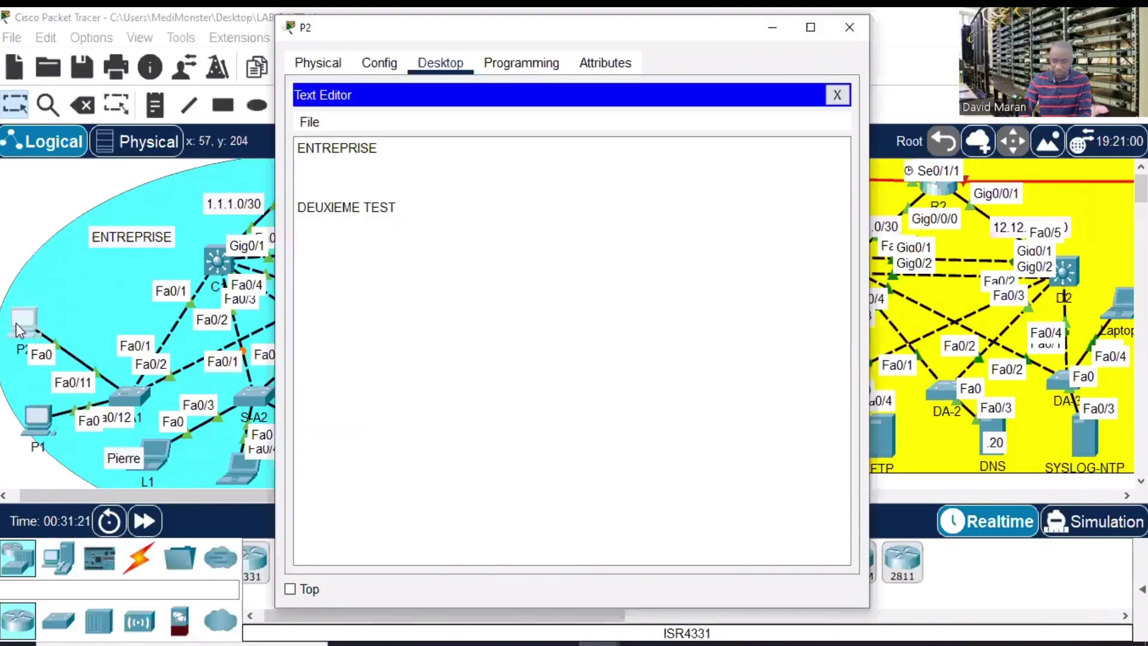
# - Close the editor and upload the note with 'put ADMIN.txt' in P2's ftp session
pyautogui.click(835, 96)
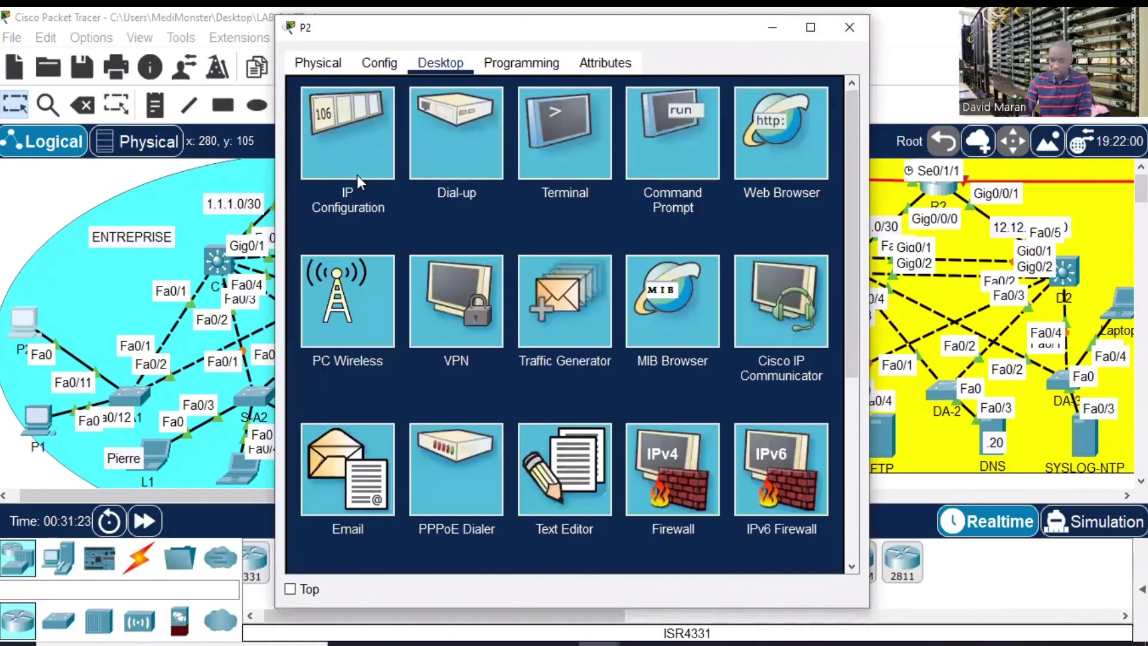
pyautogui.click(815, 26)
pyautogui.click(796, 142)
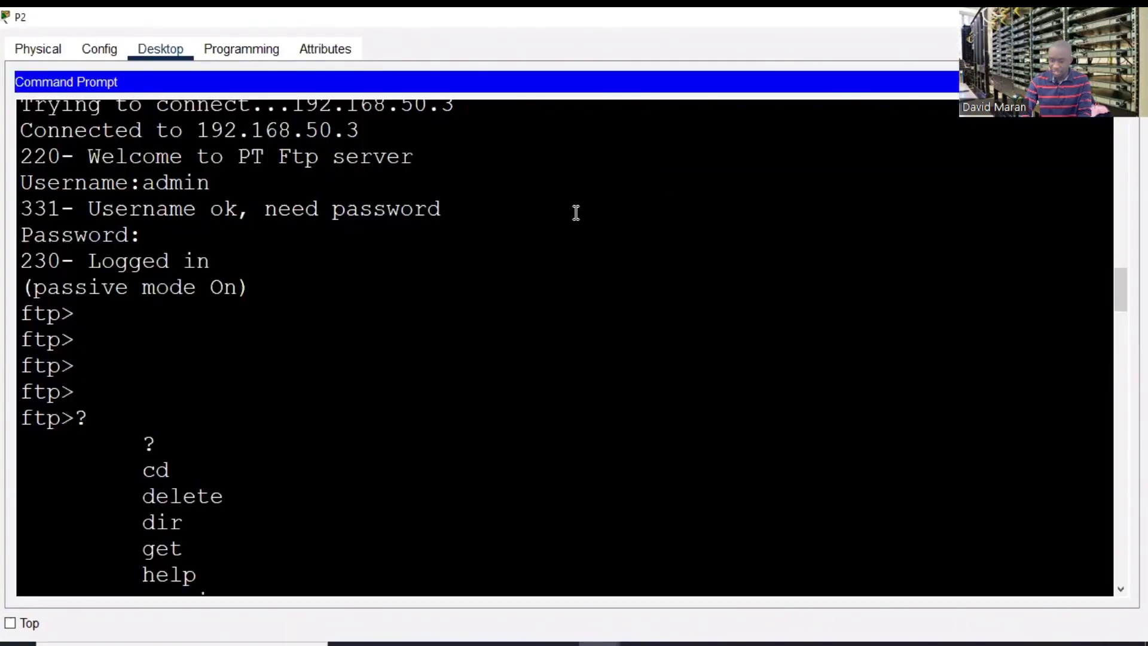
pyautogui.click(426, 302)
pyautogui.press('Return')
pyautogui.press('Return')
pyautogui.press('Return')
pyautogui.write('p')
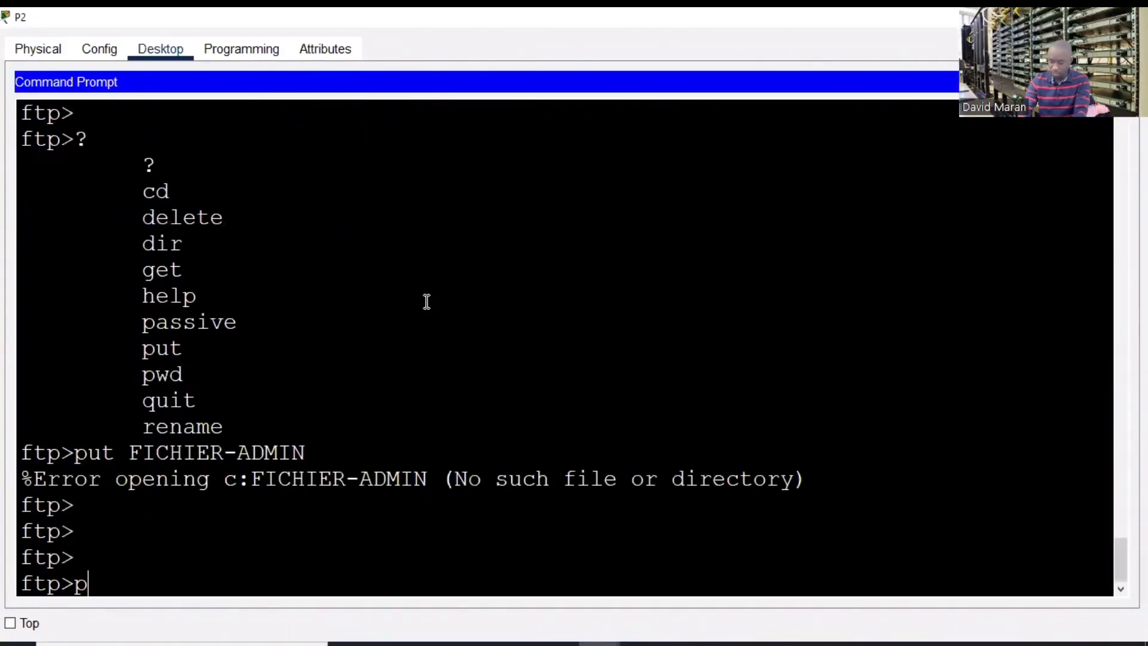
pyautogui.write('ut AD')
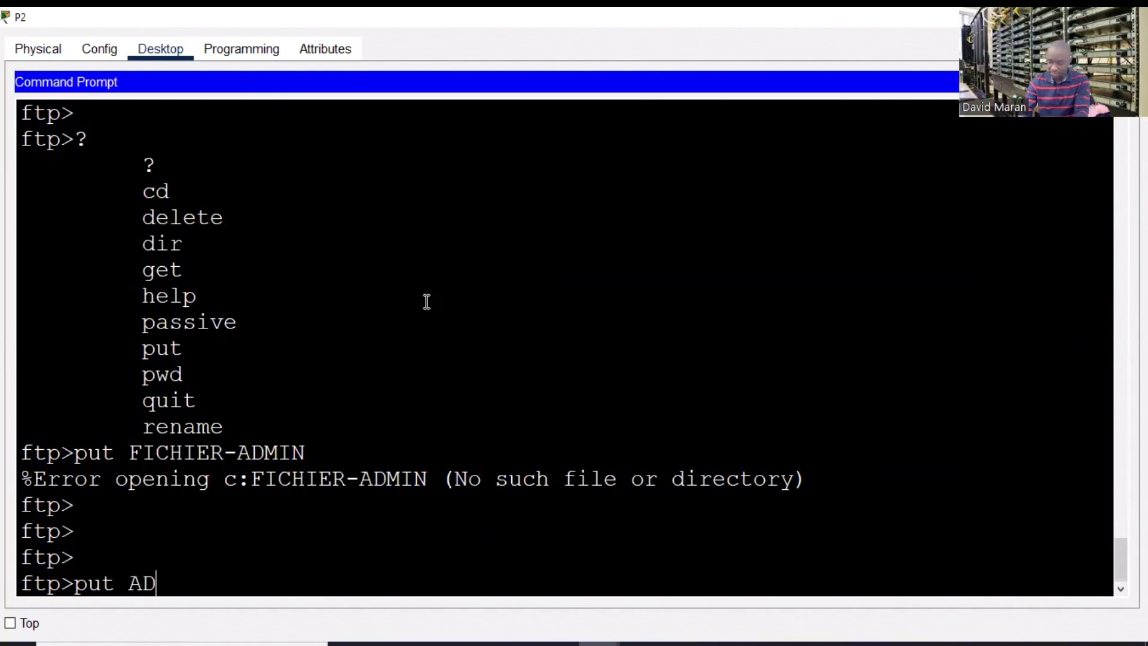
pyautogui.write('MIN;')
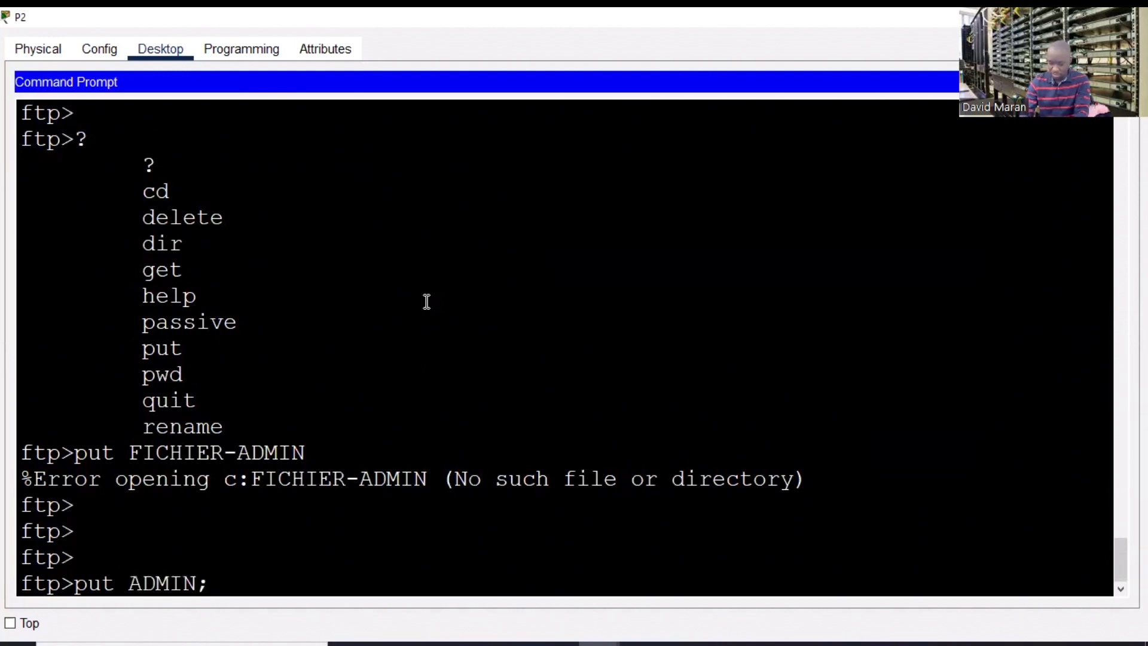
pyautogui.press('BackSpace')
pyautogui.write('.txt')
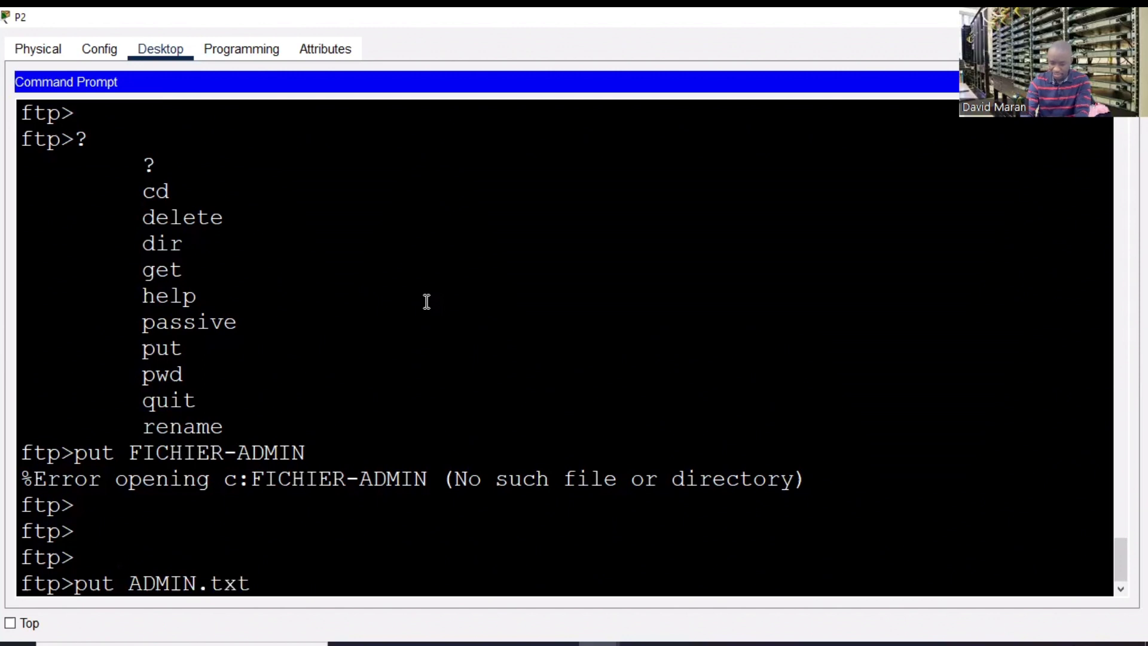
pyautogui.press('Return')
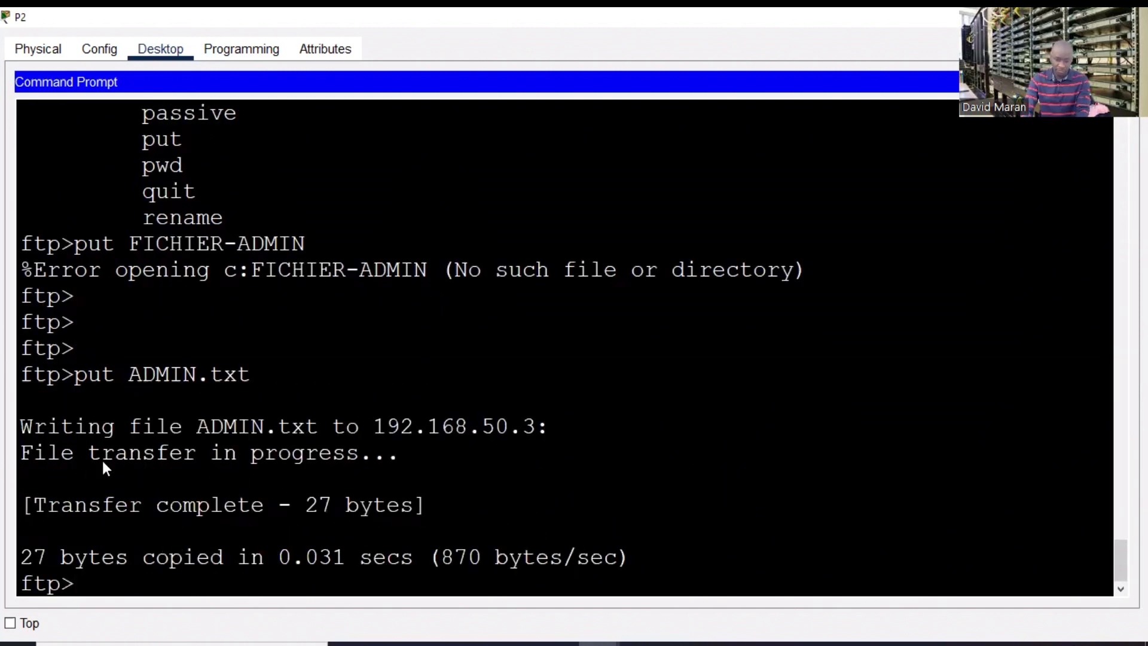
# - List the server files with dir and scroll to find ADMIN.txt (27 bytes)
pyautogui.press('Return')
pyautogui.press('Return')
pyautogui.press('Return')
pyautogui.press('Return')
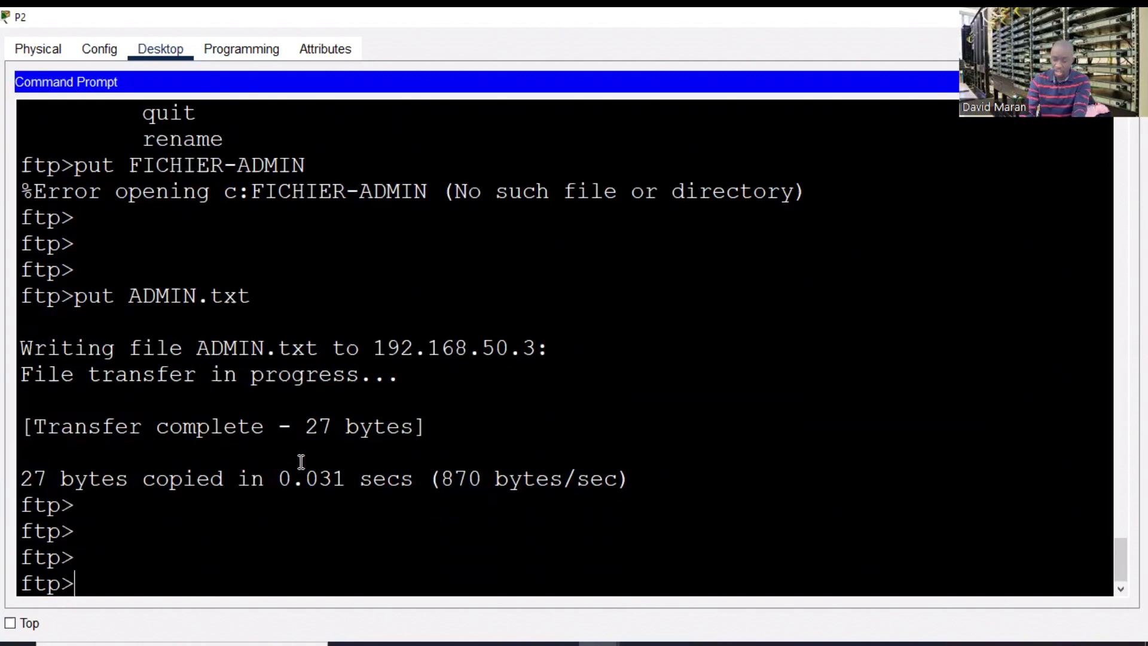
pyautogui.press('Return')
pyautogui.press('Return')
pyautogui.press('Return')
pyautogui.write('dir')
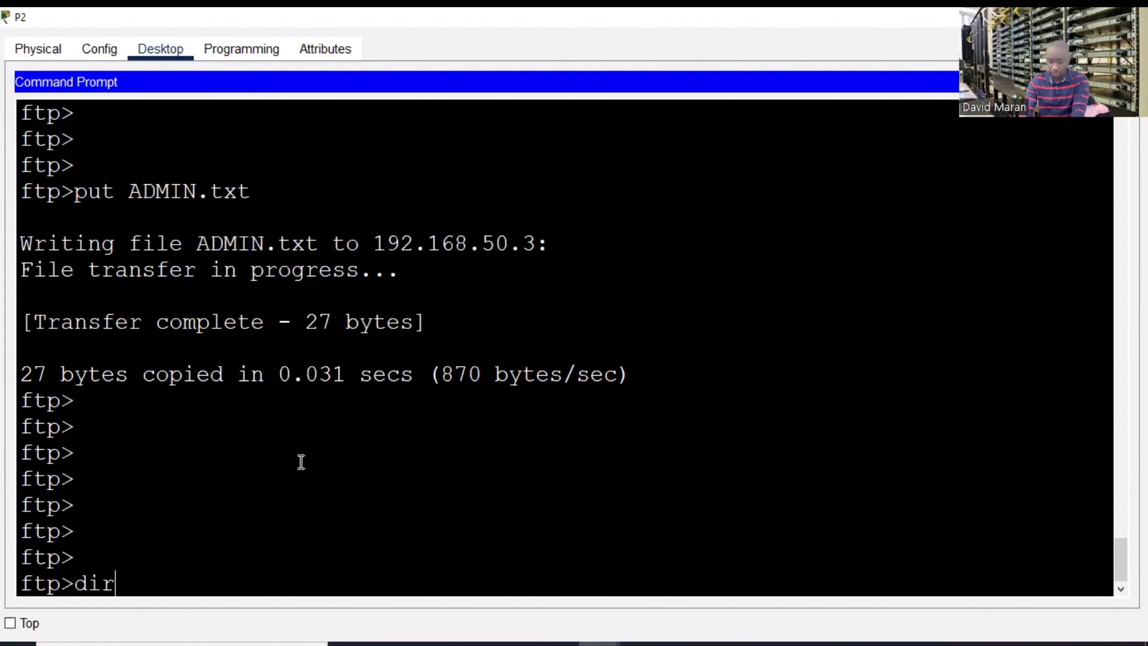
pyautogui.press('Return')
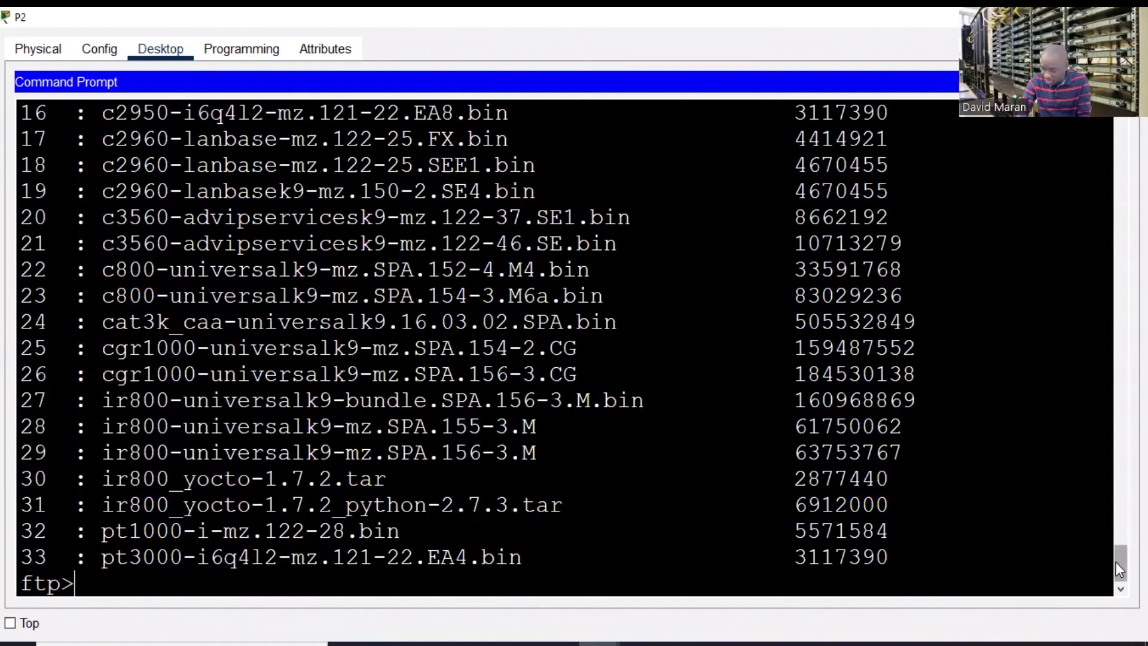
pyautogui.moveTo(1115, 561); pyautogui.dragTo(1114, 523)
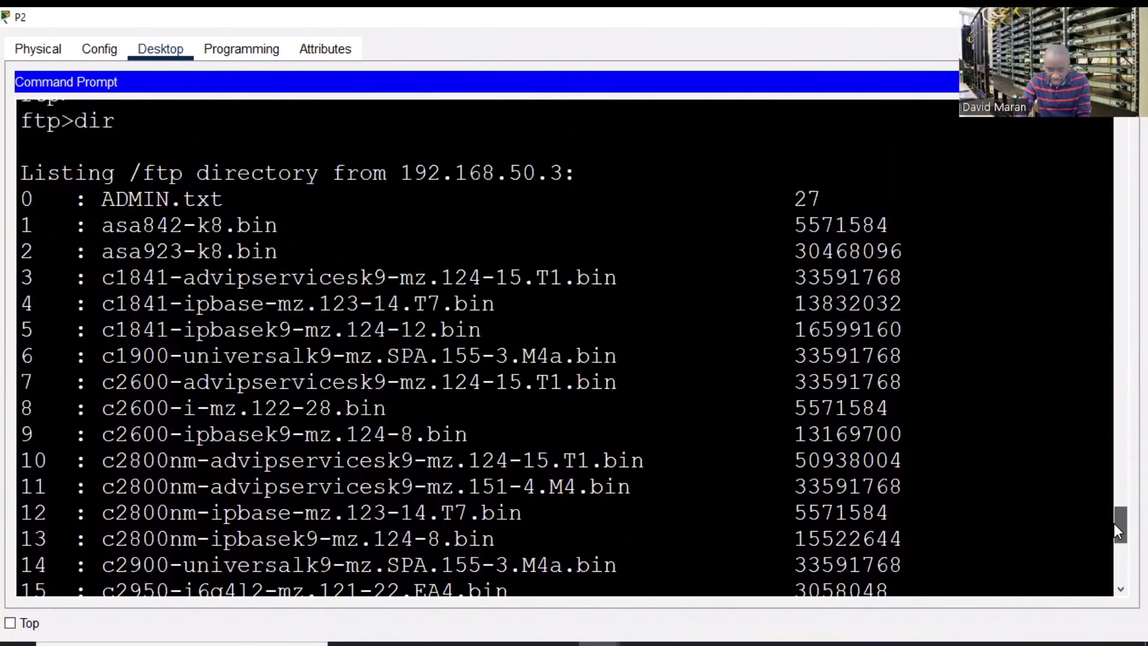
pyautogui.moveTo(236, 197); pyautogui.dragTo(92, 190)
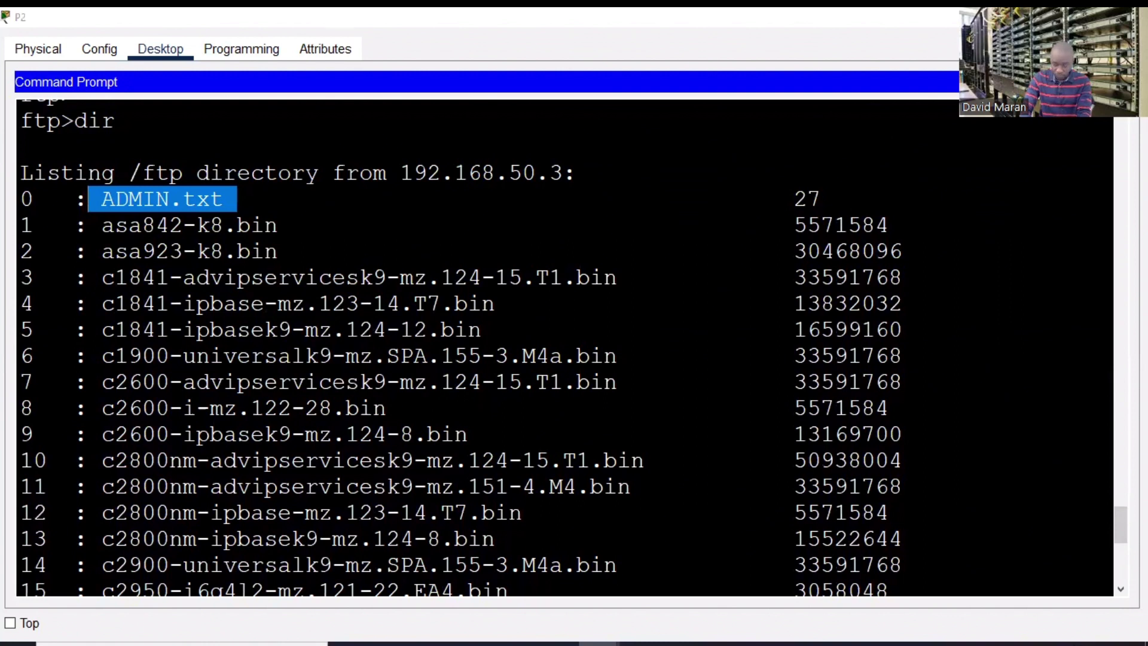
# - From laptop L3's command prompt, run 'ftp 192.168.20.4', which fails with a peer reset
pyautogui.click(1050, 17)
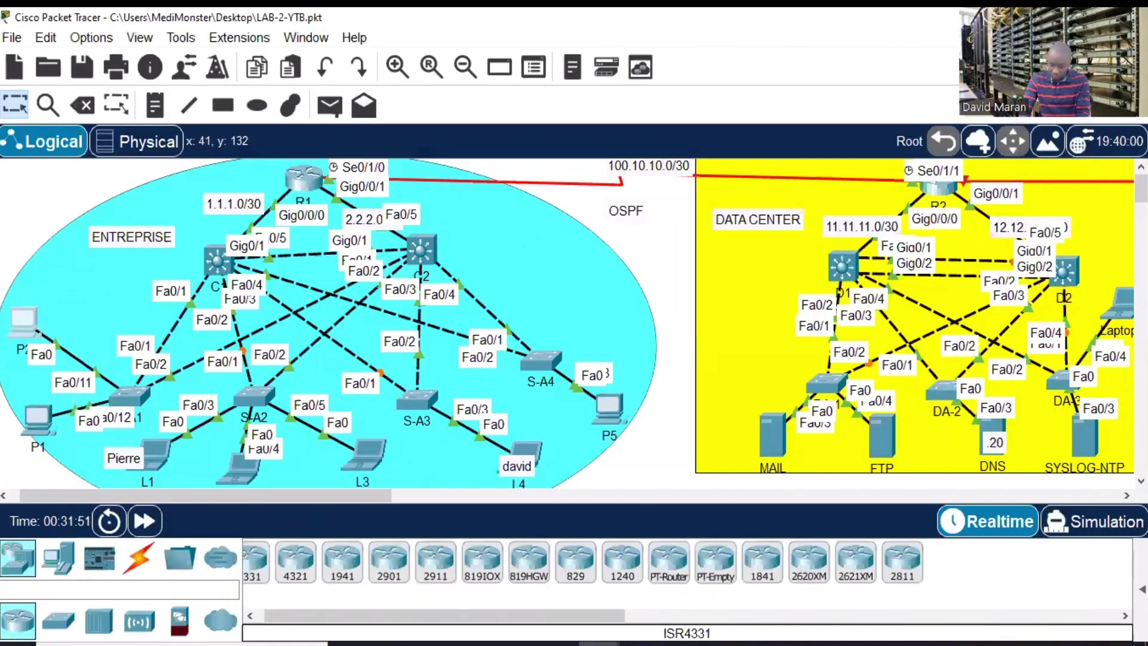
pyautogui.click(365, 443)
pyautogui.click(437, 65)
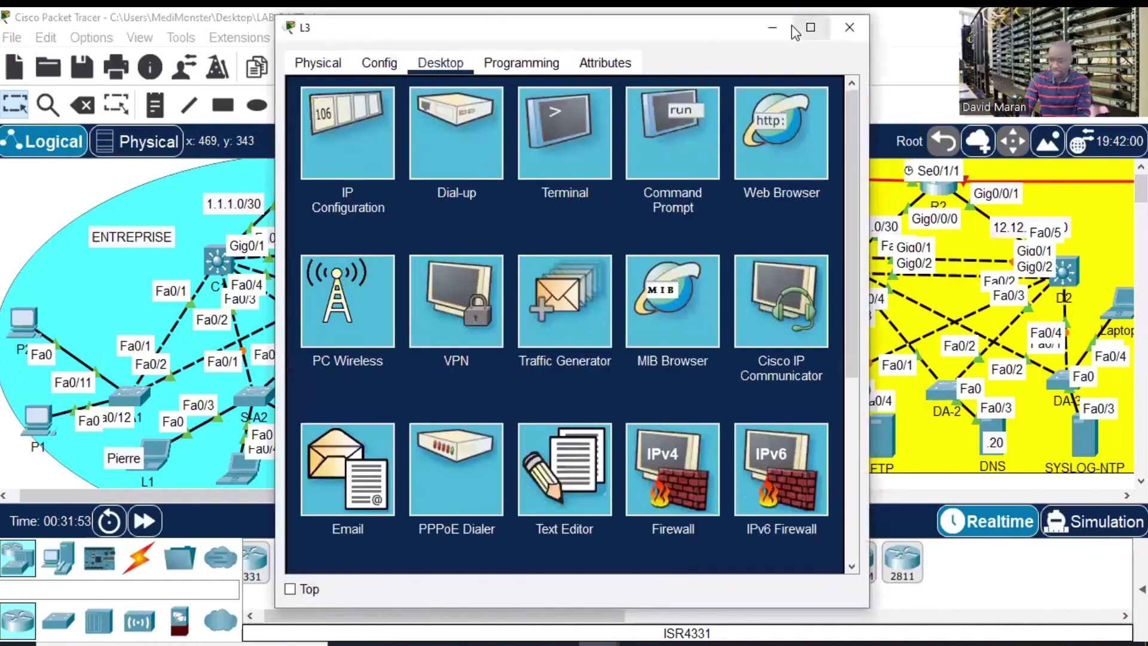
pyautogui.click(810, 27)
pyautogui.click(745, 123)
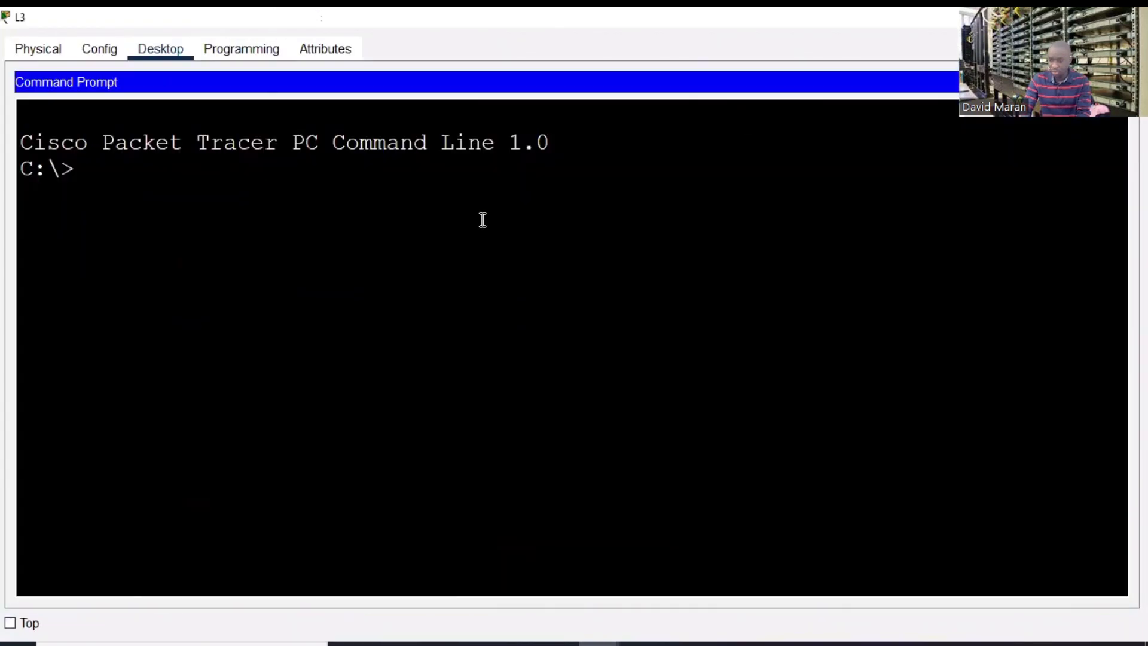
pyautogui.press('Return')
pyautogui.press('Return')
pyautogui.press('Return')
pyautogui.write('f')
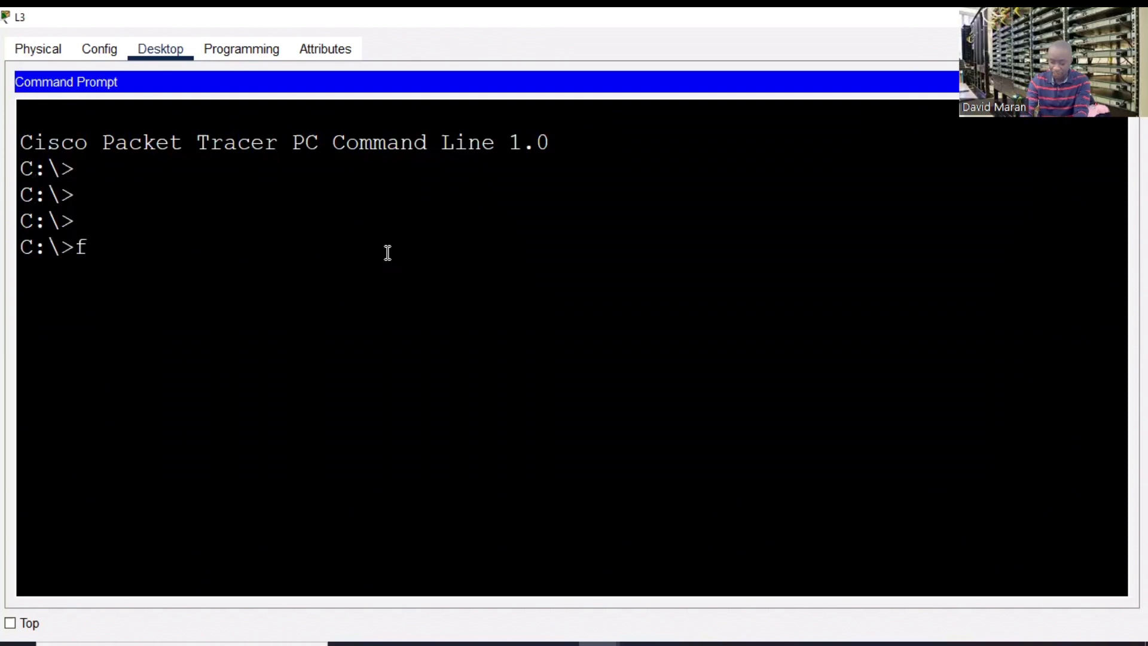
pyautogui.write('tp 192.')
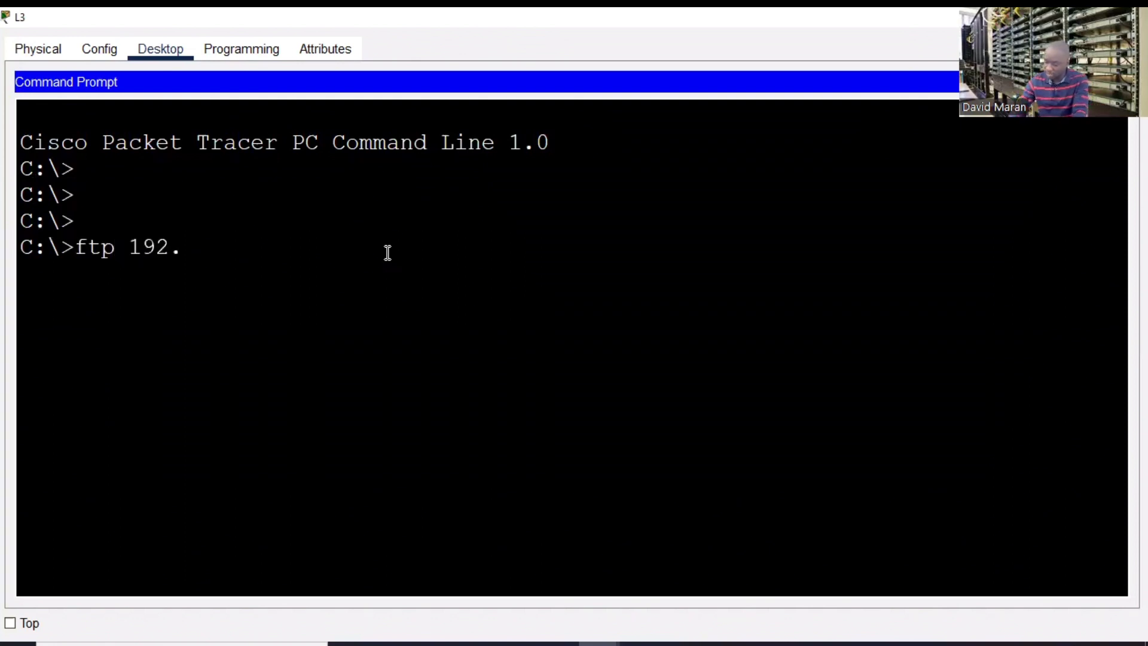
pyautogui.write('168.20.')
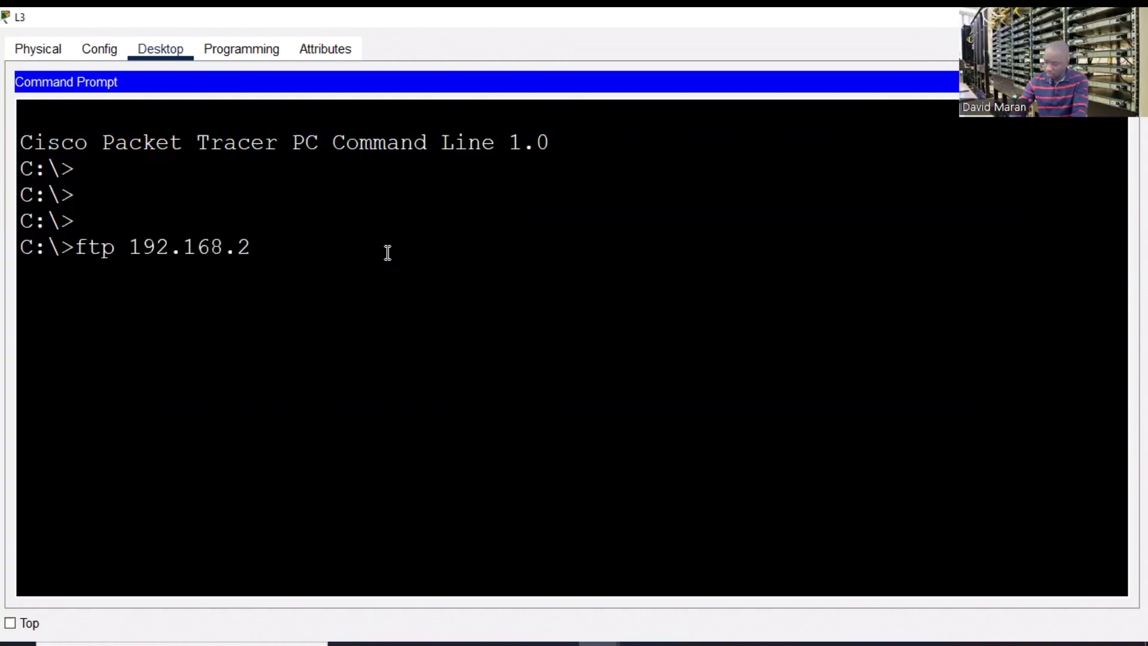
pyautogui.write('4')
pyautogui.press('Return')
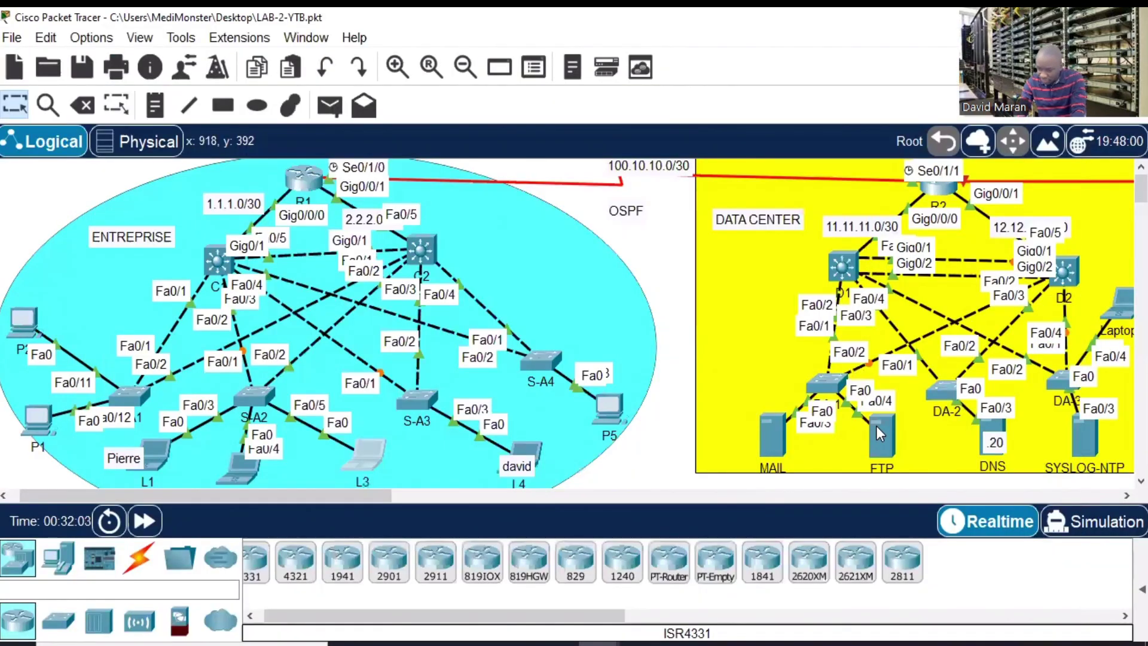
# - Check the FTP server's IP address (192.168.50.3), then reopen L3's command prompt
pyautogui.click(881, 424)
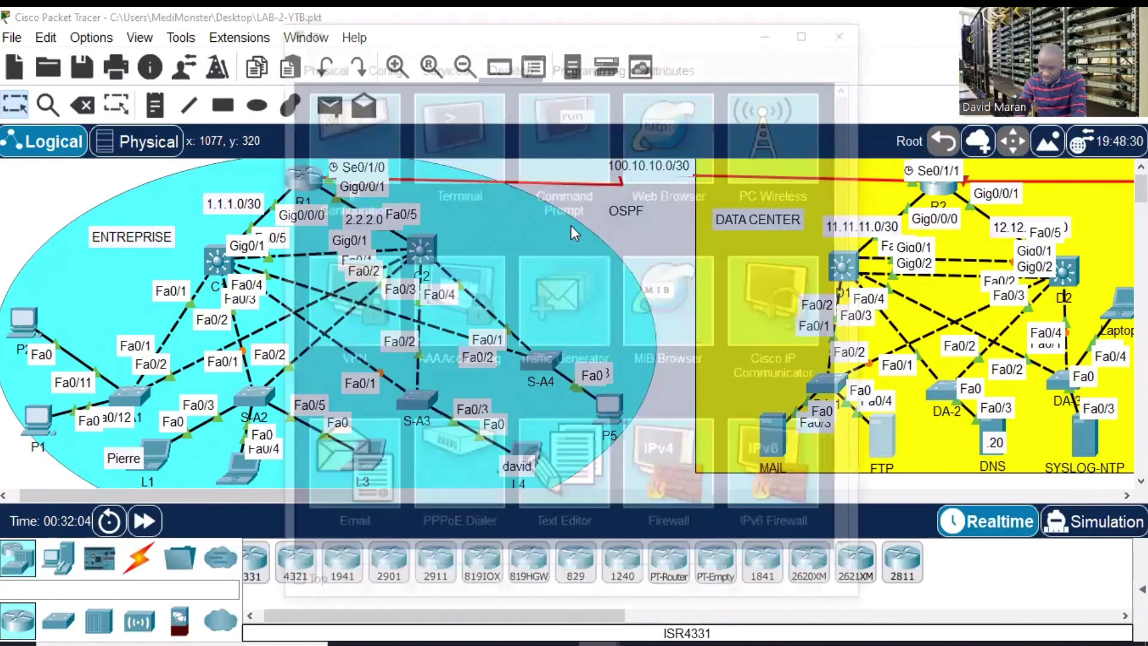
pyautogui.click(372, 175)
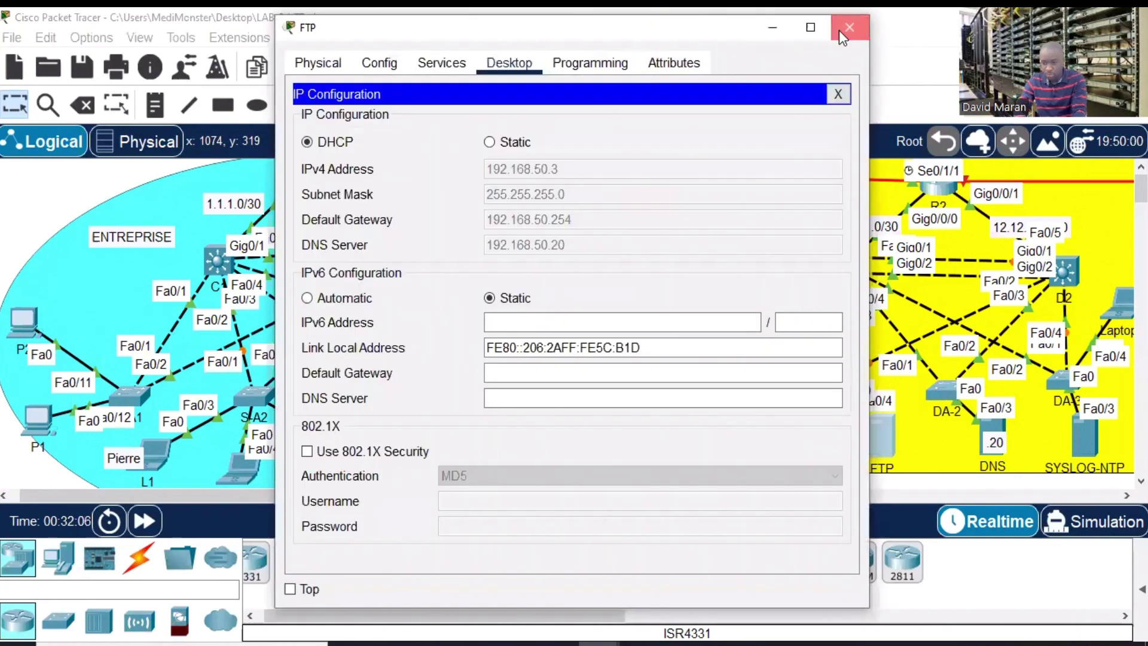
pyautogui.click(849, 27)
pyautogui.click(360, 450)
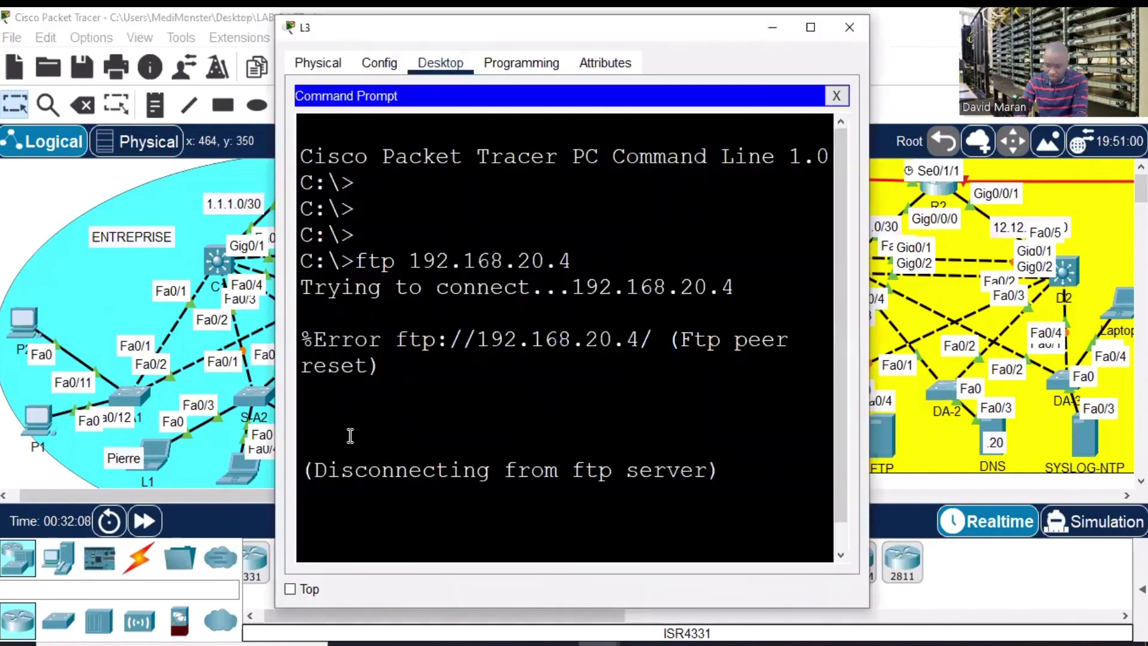
# - On L3, try ftp to 192.168.20.3 and ping it with 0% loss, then retry ftp
pyautogui.click(810, 28)
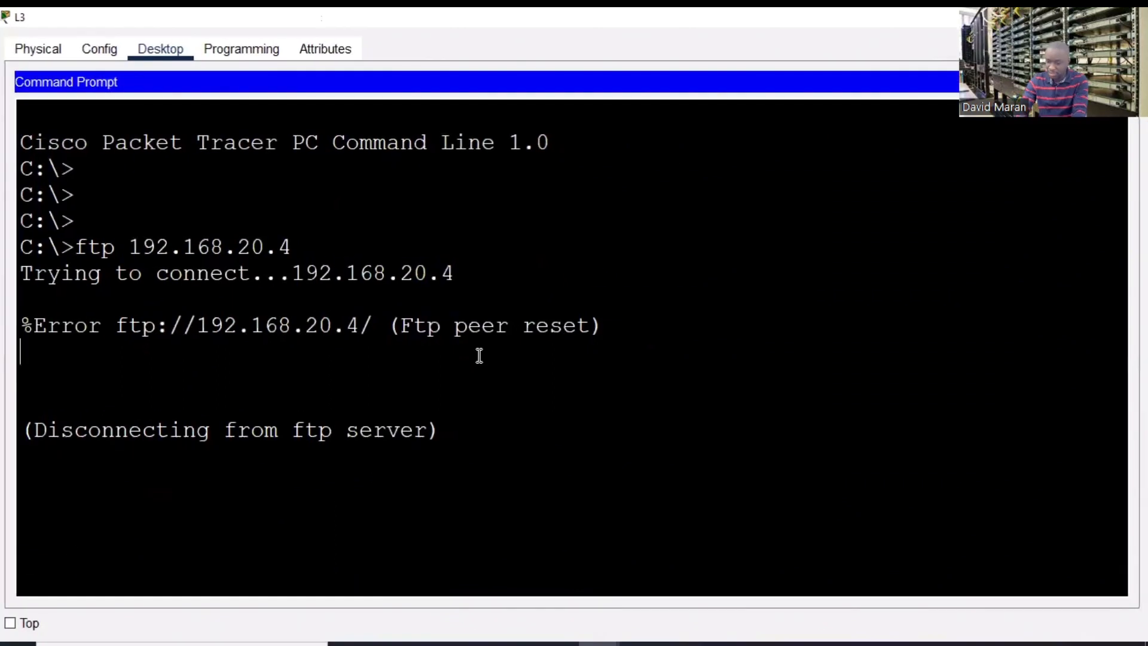
pyautogui.press('BackSpace')
pyautogui.write('3')
pyautogui.press('Return')
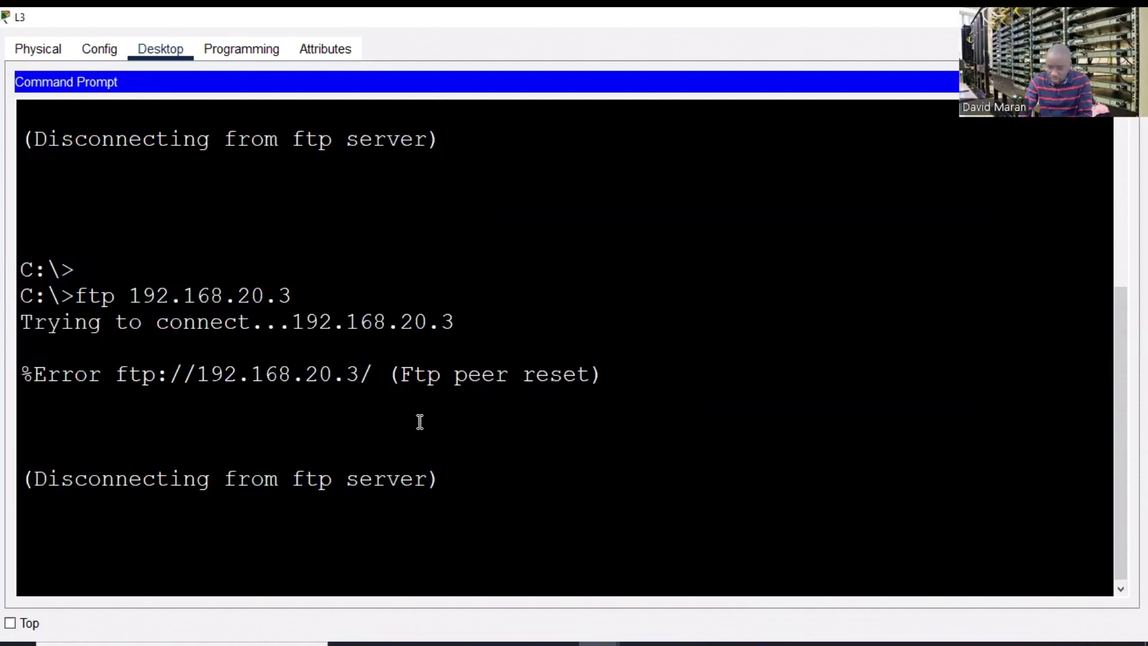
pyautogui.press('Return')
pyautogui.press('Return')
pyautogui.press('Return')
pyautogui.press('Return')
pyautogui.write('pi')
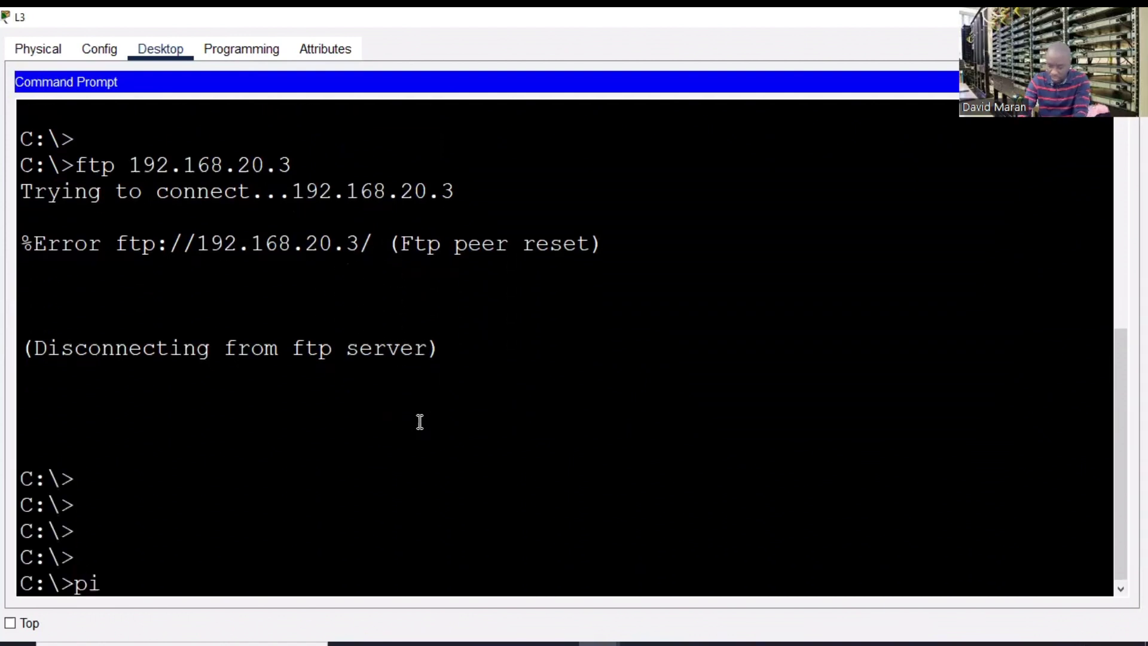
pyautogui.write('ng 192.')
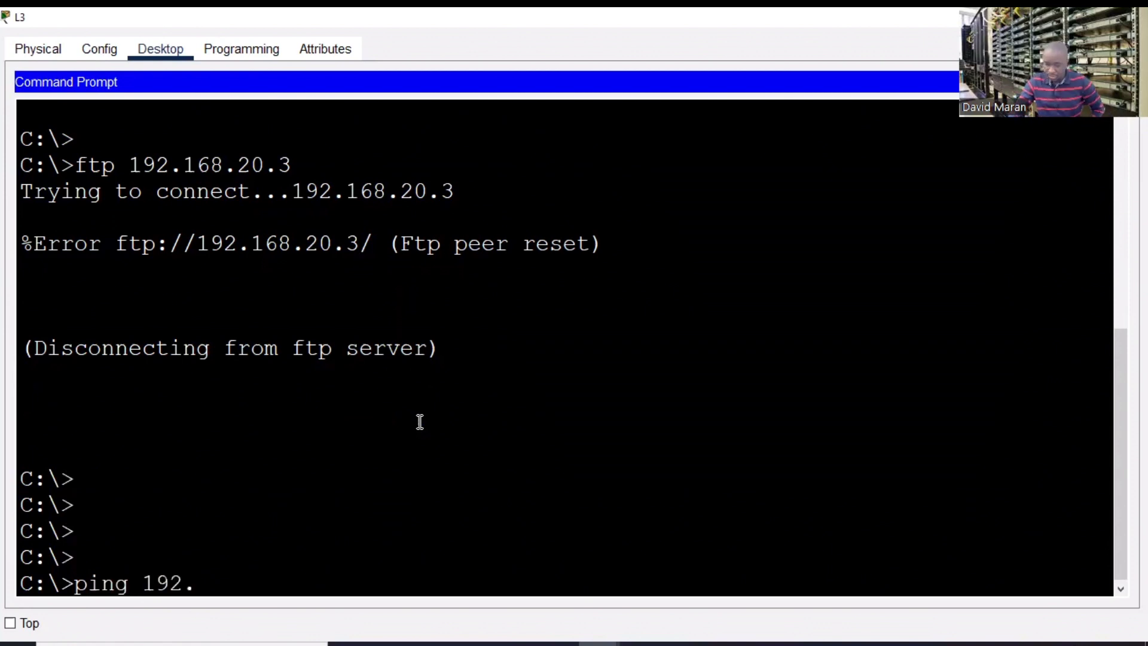
pyautogui.write('168.20')
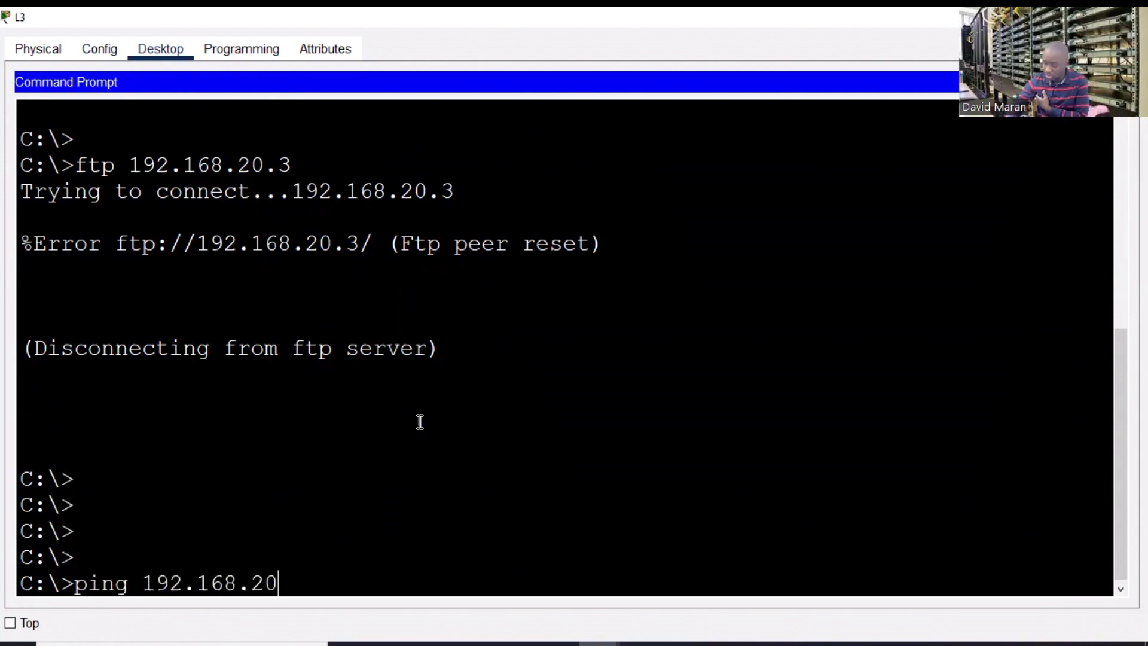
pyautogui.write('.3')
pyautogui.press('Return')
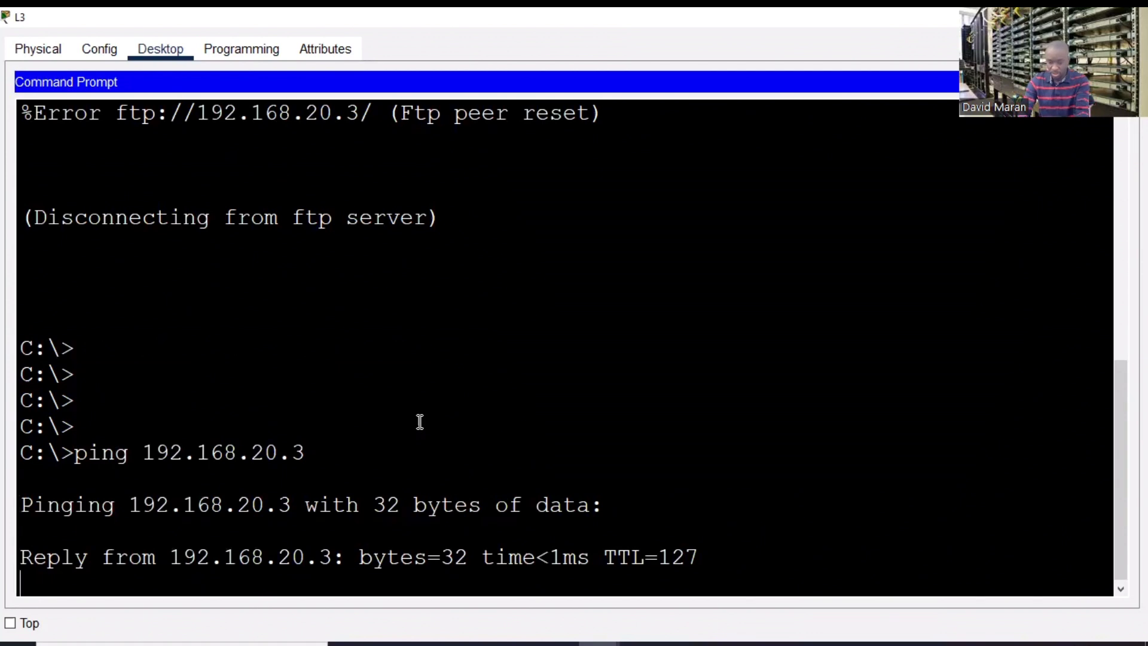
pyautogui.hotkey('ctrl', 'c')
pyautogui.write('f')
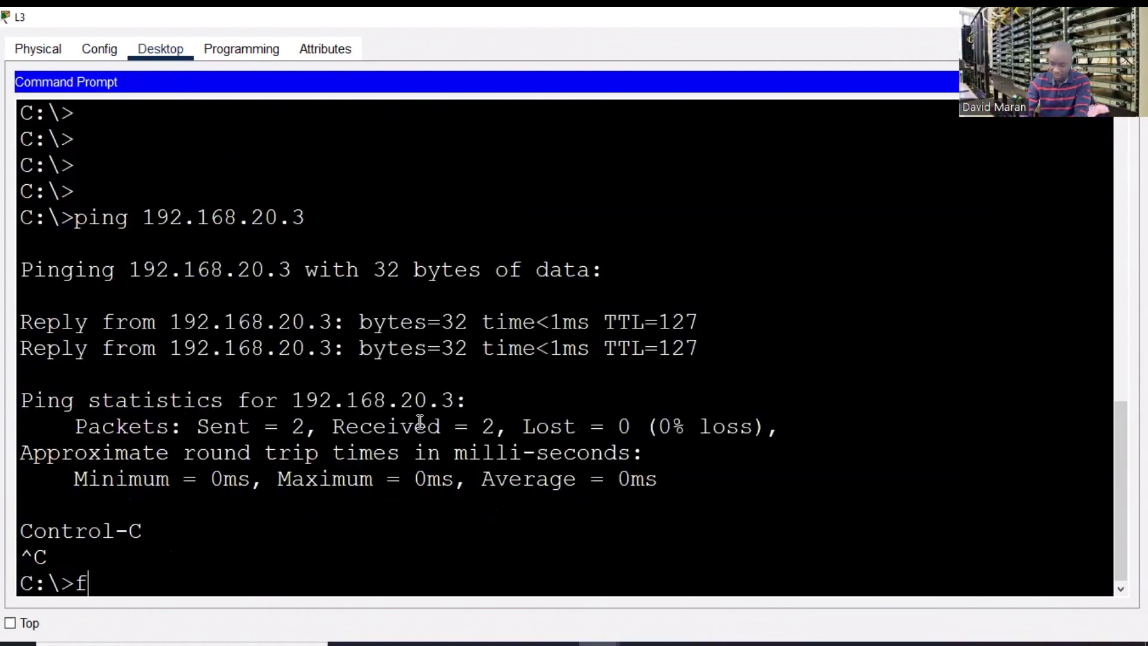
pyautogui.write('tp 192.1')
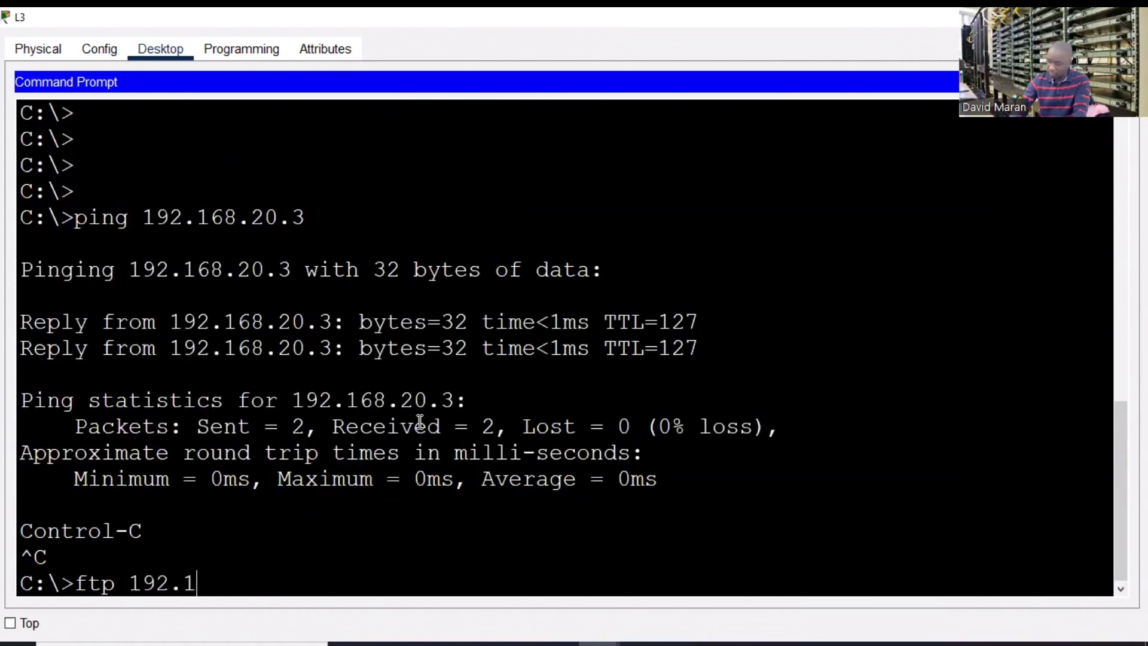
pyautogui.write('68.')
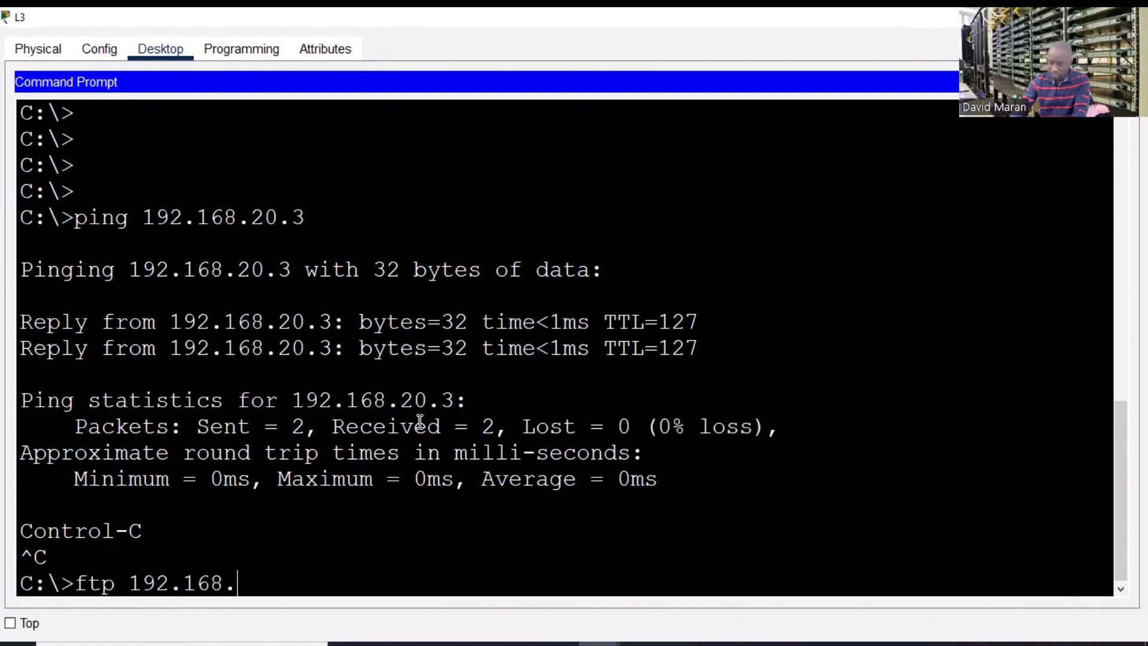
pyautogui.write('20.3')
pyautogui.press('Return')
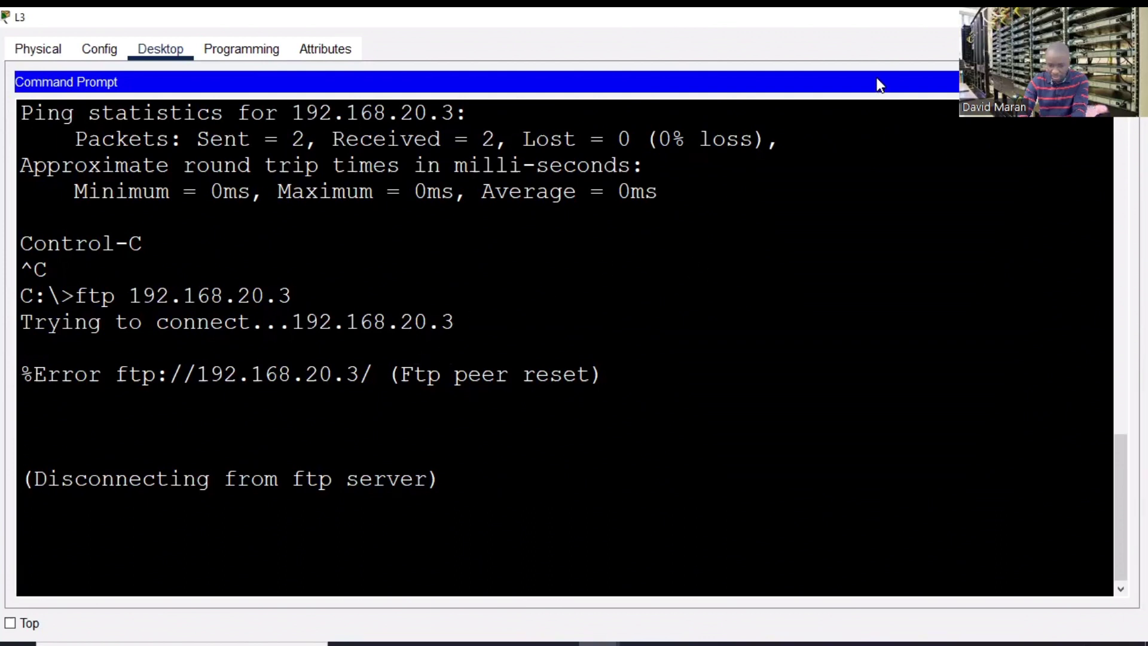
# - Close L3 and review the FTP server's IP configuration
pyautogui.click(1129, 18)
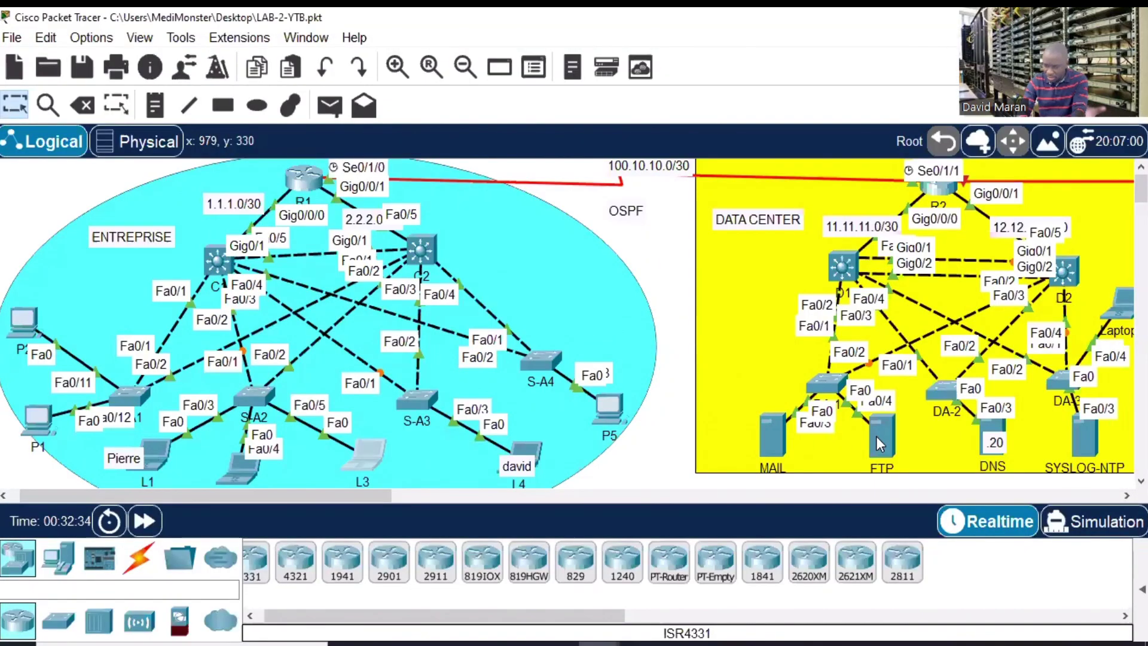
pyautogui.click(876, 436)
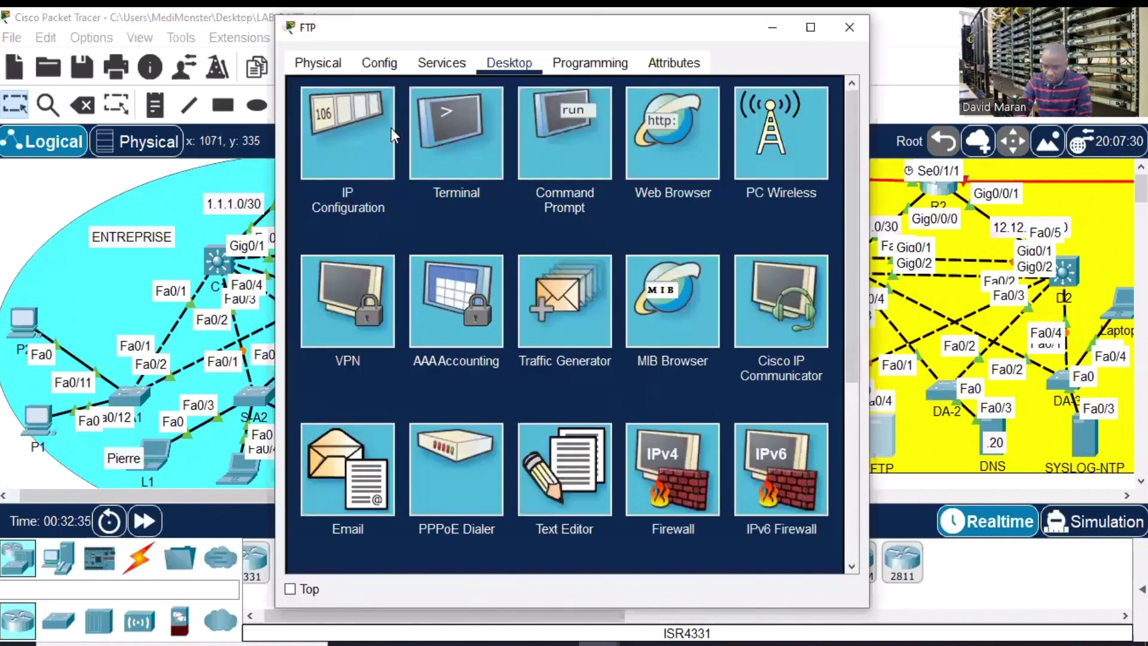
pyautogui.click(361, 141)
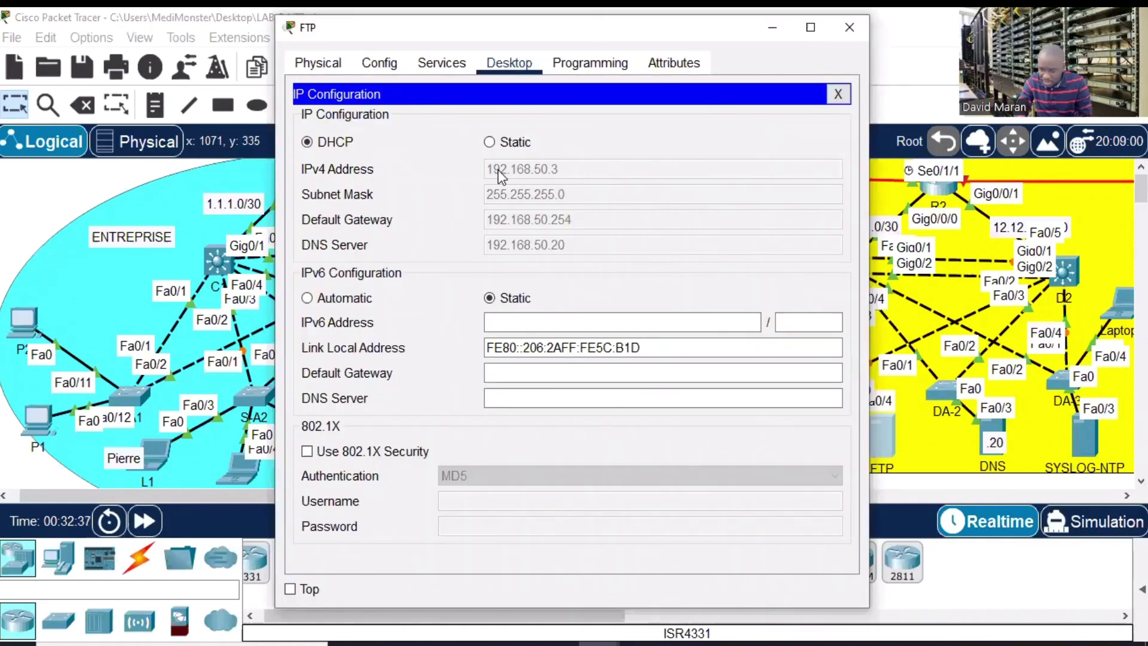
pyautogui.click(849, 25)
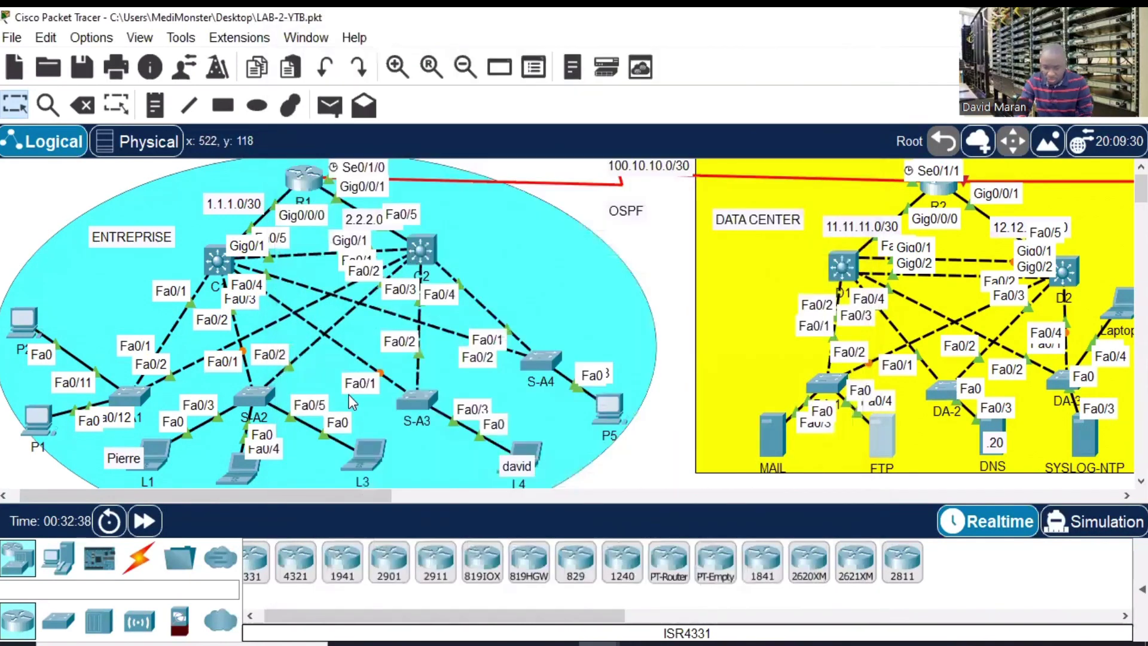
# - Open PC P5's command prompt full-screen after briefly reopening and closing L3
pyautogui.click(361, 448)
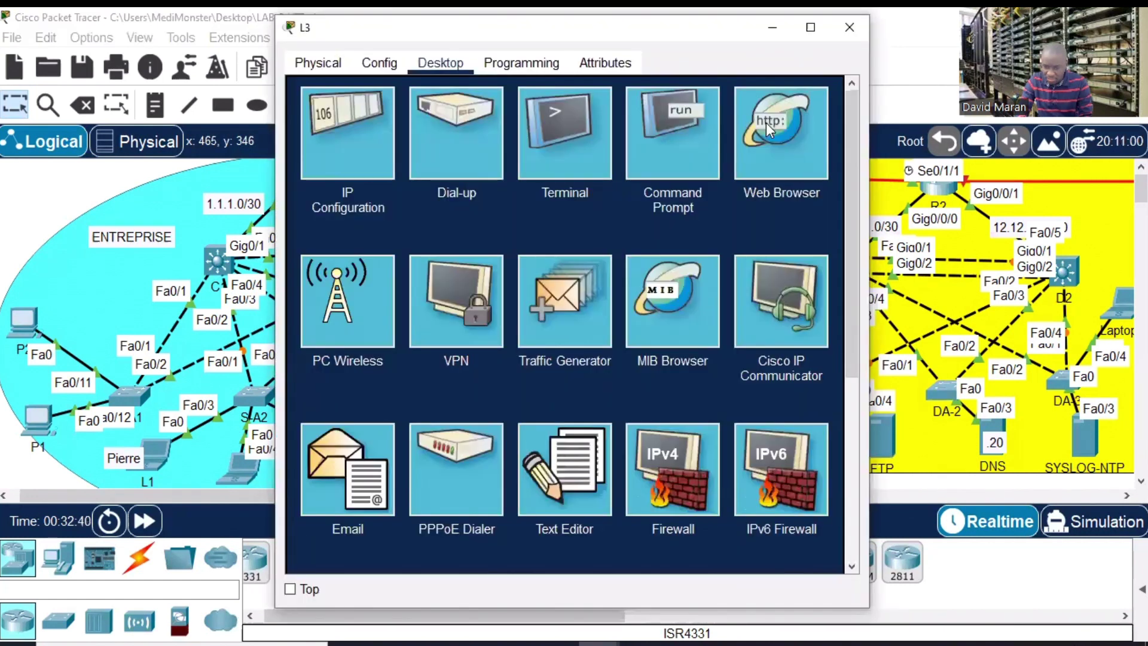
pyautogui.click(700, 136)
pyautogui.click(841, 30)
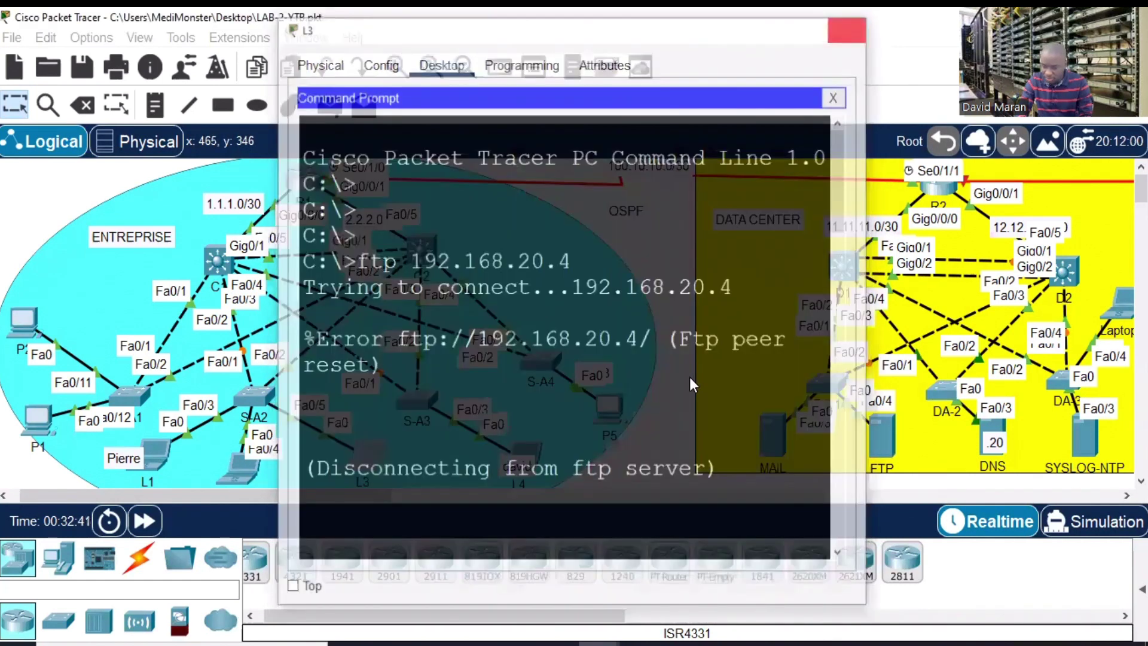
pyautogui.click(613, 404)
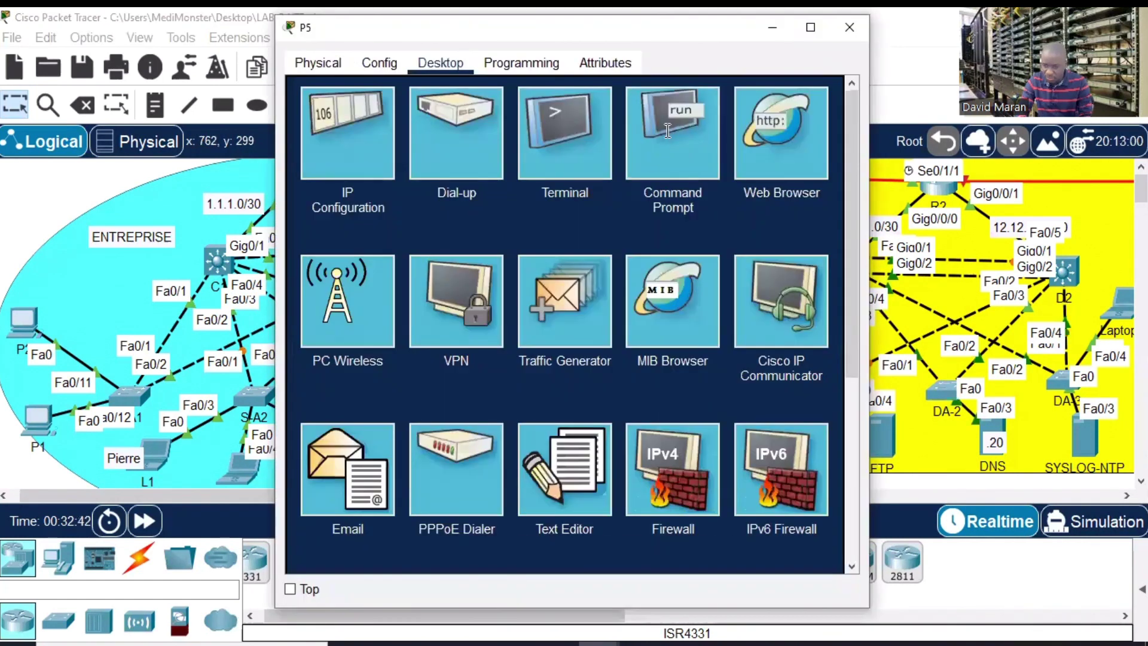
pyautogui.click(671, 133)
pyautogui.click(811, 27)
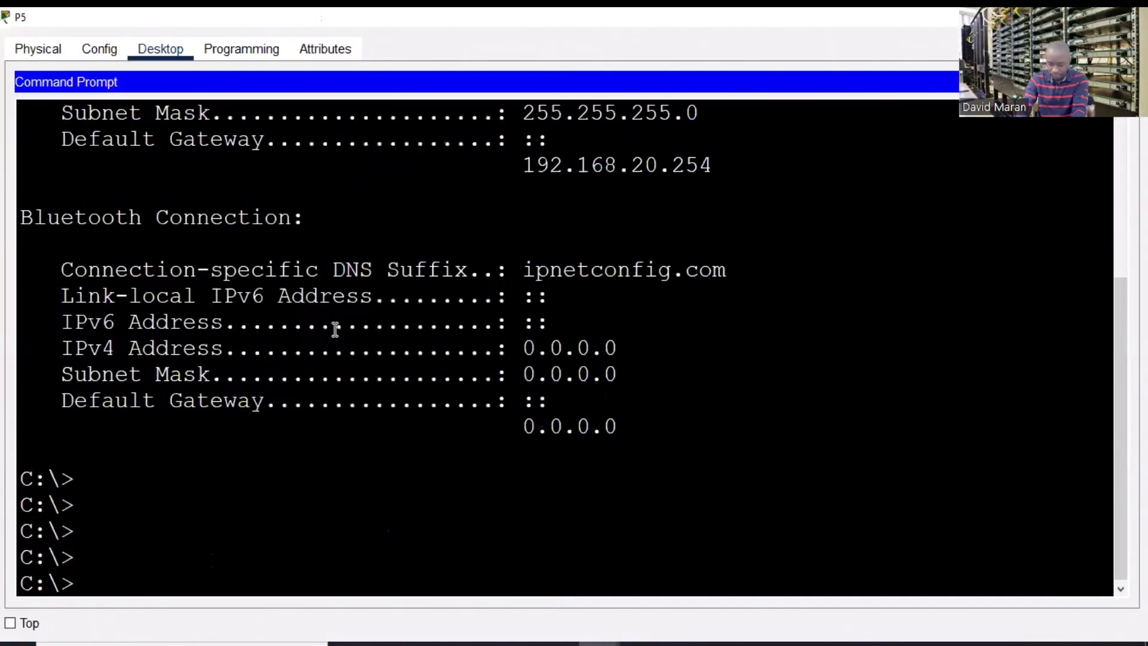
# - From P5, connect with 'ftp 192.168.50.3' and log in with the user's username and password
pyautogui.write('ftp 129')
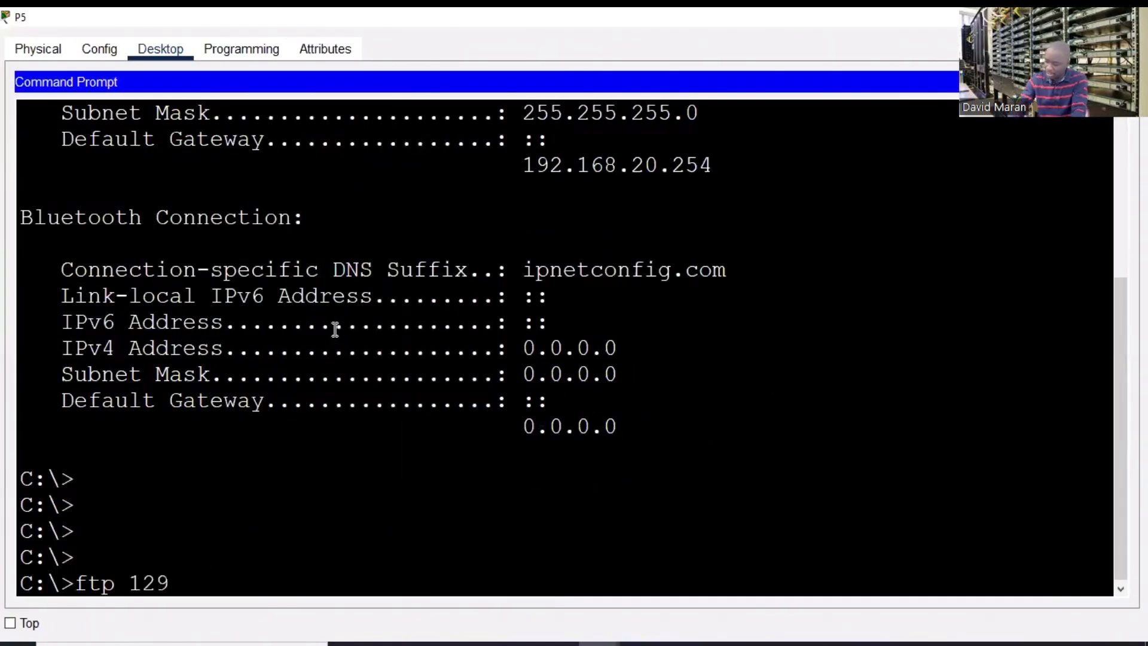
pyautogui.press('BackSpace')
pyautogui.press('BackSpace')
pyautogui.write('192')
pyautogui.press('BackSpace')
pyautogui.press('BackSpace')
pyautogui.press('BackSpace')
pyautogui.write('92.168.50.3')
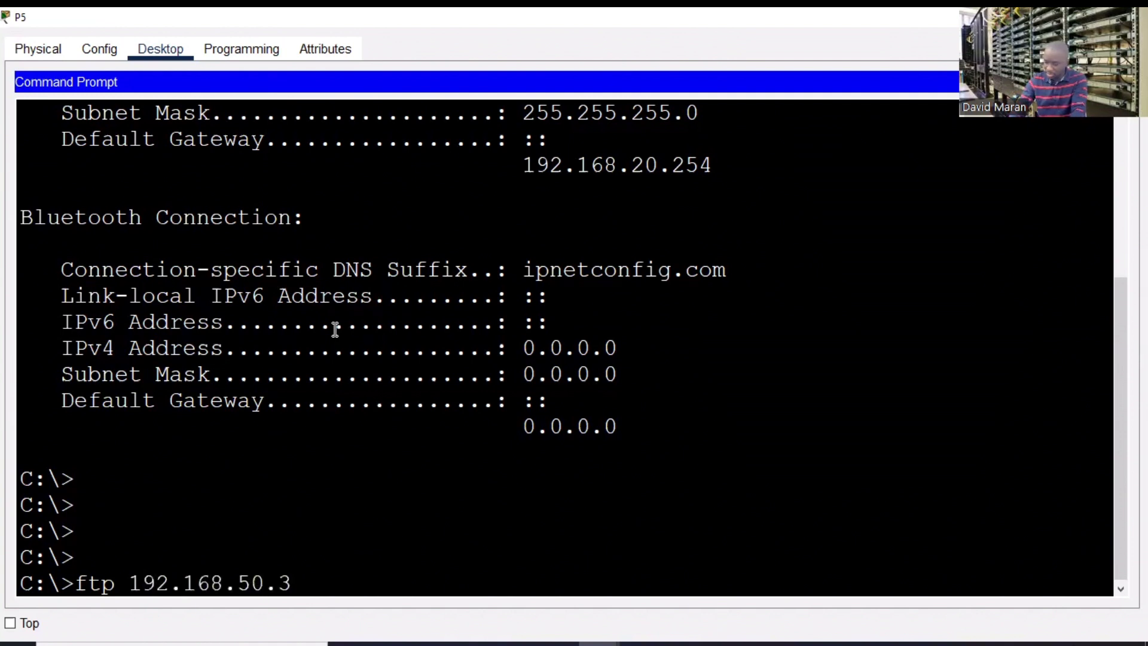
pyautogui.press('Return')
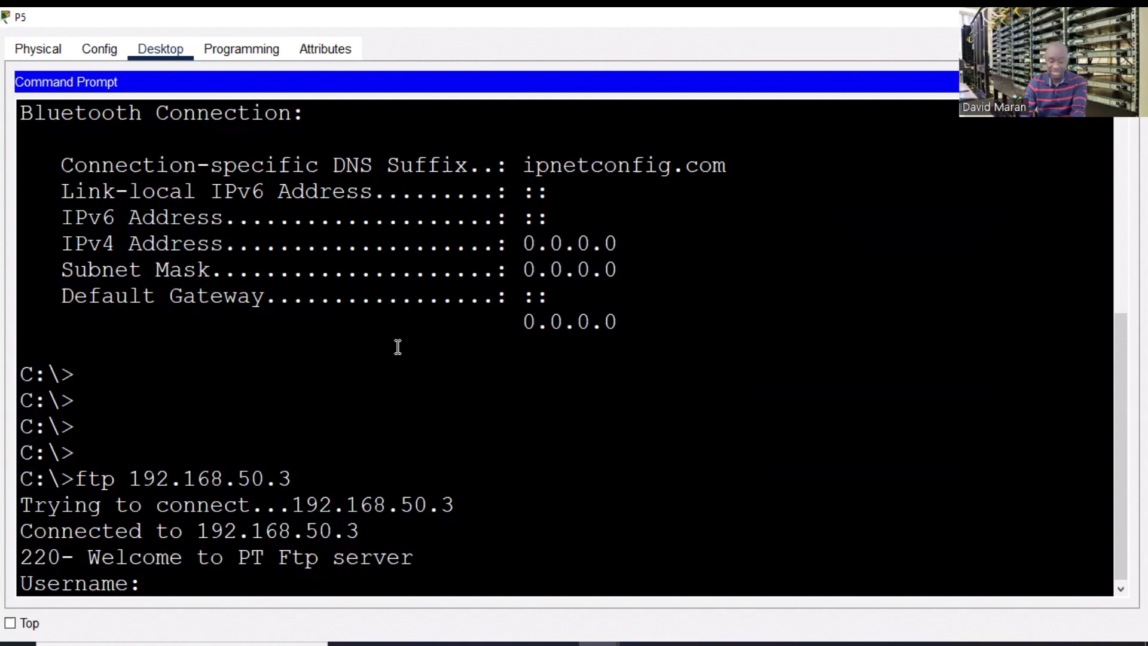
pyautogui.write('david')
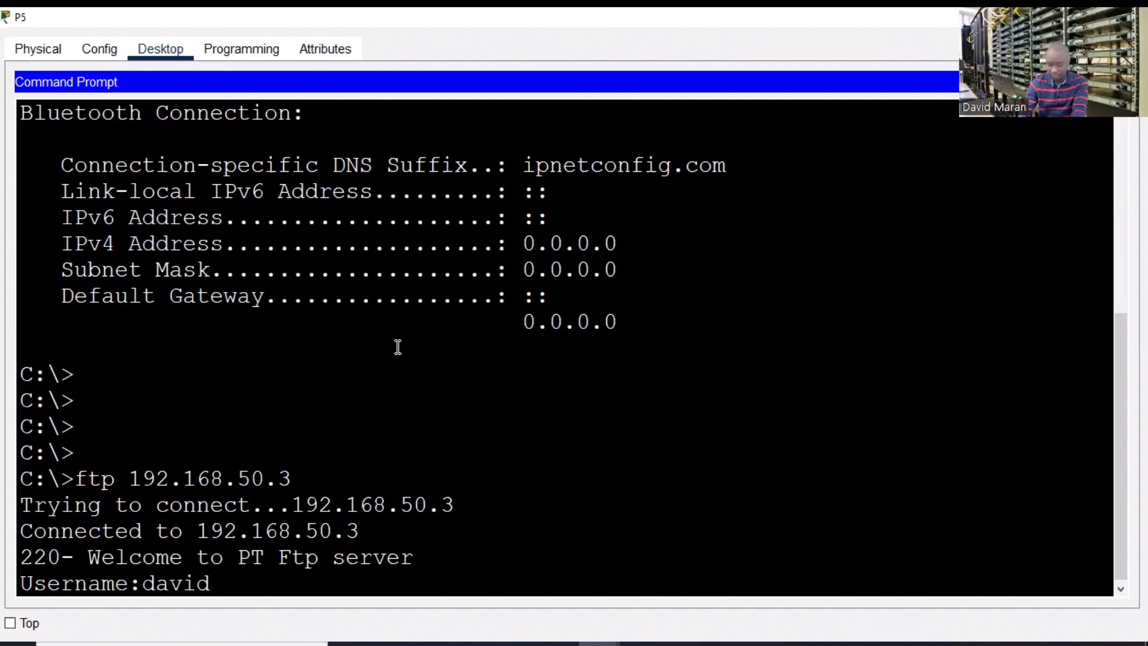
pyautogui.press('Return')
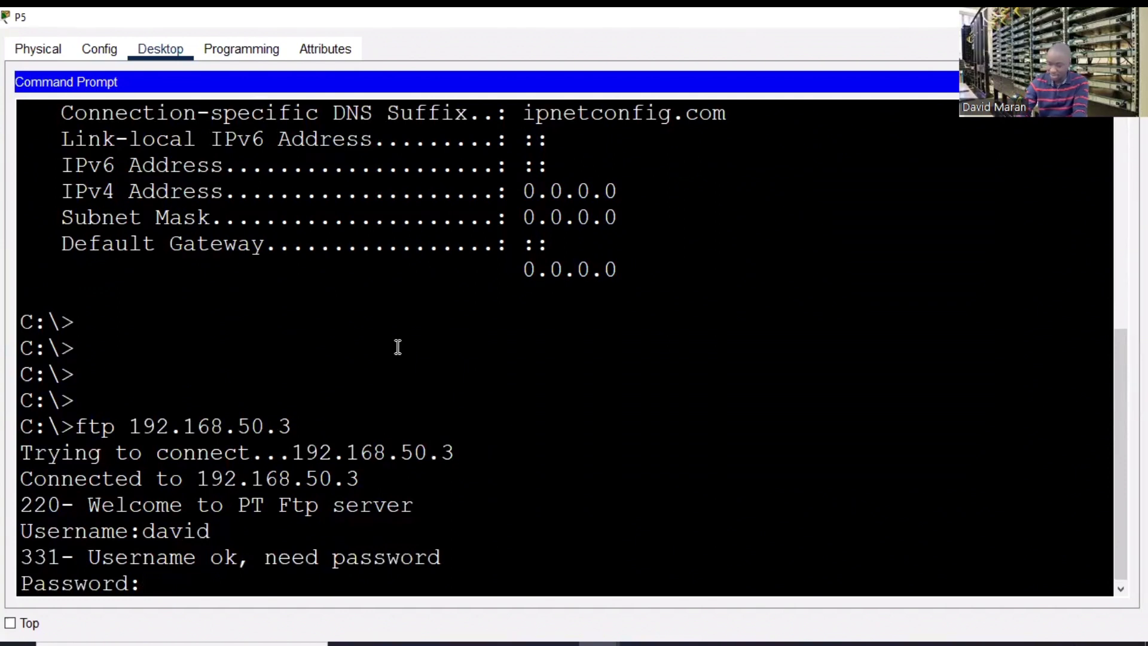
pyautogui.press('Return')
# - List the server's /ftp files with dir and scroll to ADMIN.txt
pyautogui.press('Return')
pyautogui.press('Return')
pyautogui.press('Return')
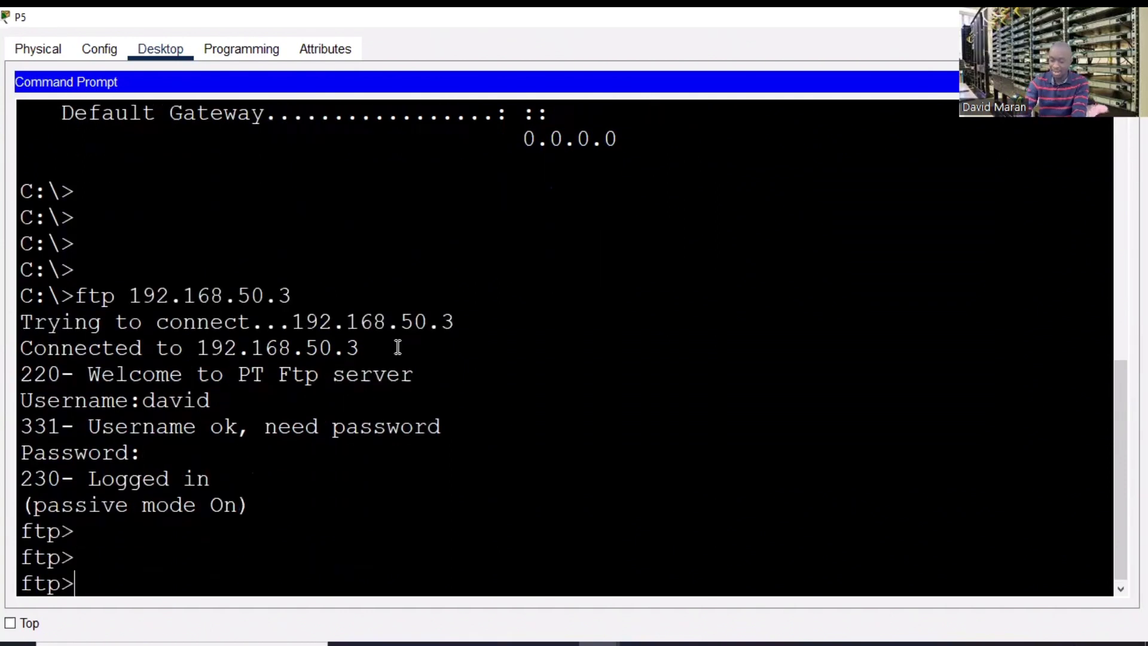
pyautogui.write('dir')
pyautogui.press('Return')
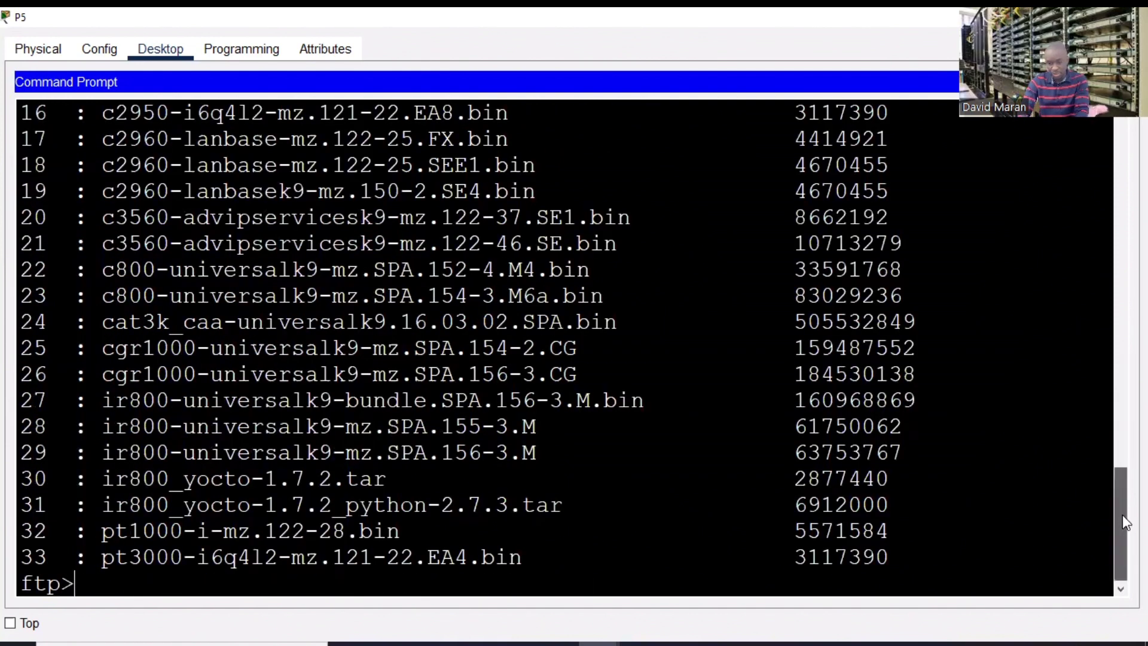
pyautogui.scroll(4, 1121, 515)
pyautogui.scroll(4, 1088, 421)
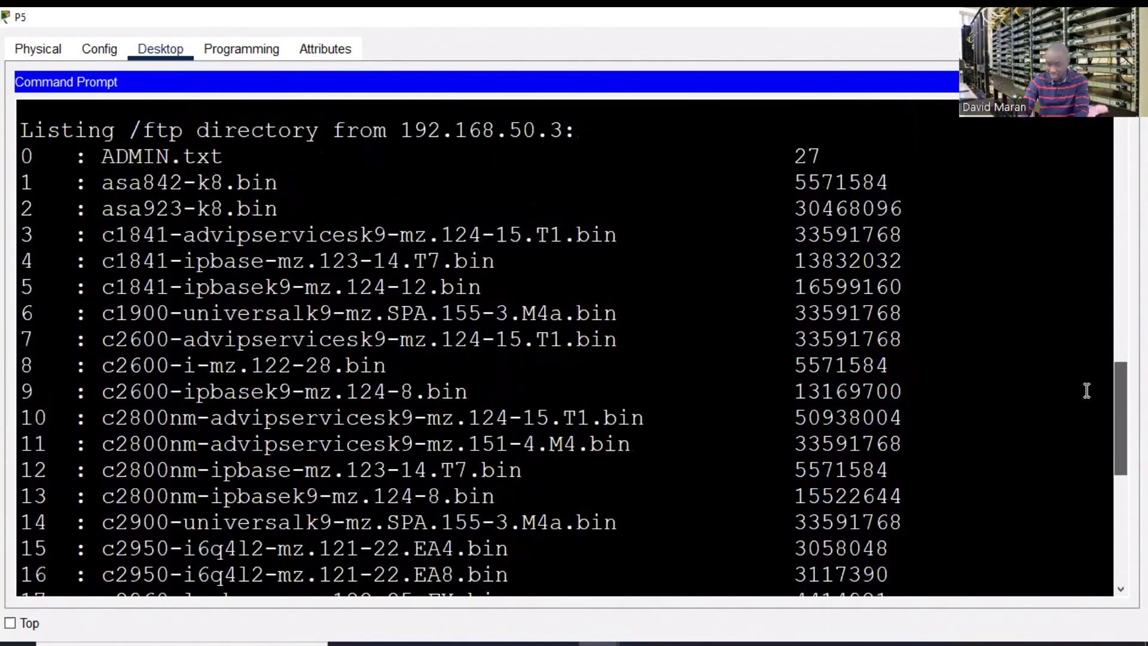
pyautogui.moveTo(250, 245); pyautogui.dragTo(45, 246)
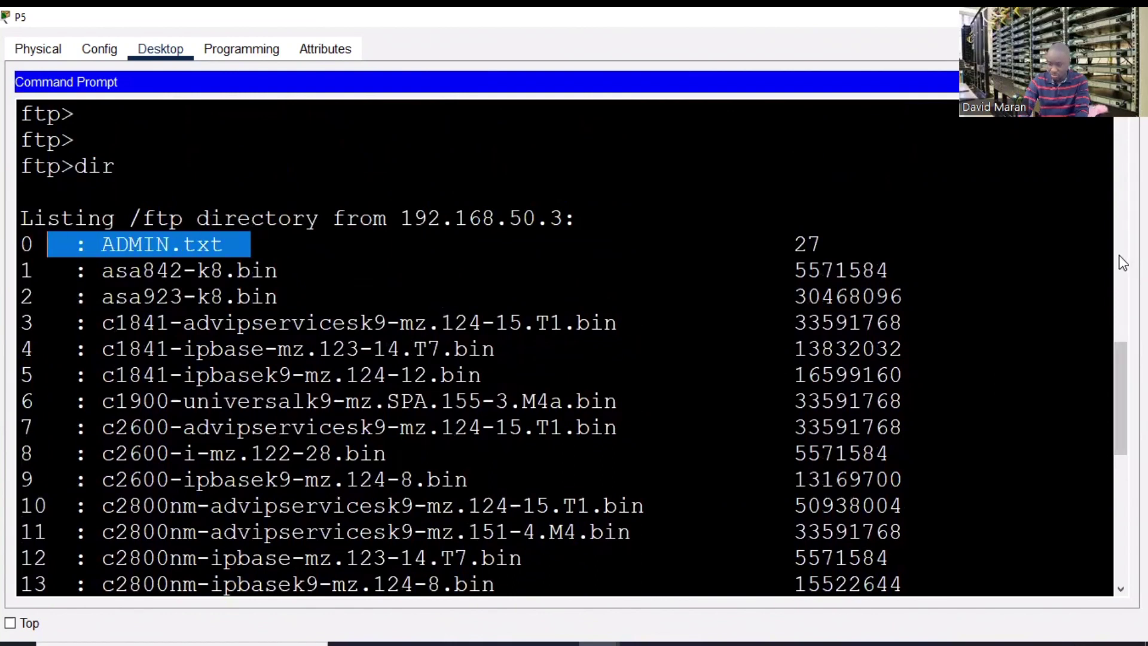
pyautogui.moveTo(1116, 391); pyautogui.dragTo(1122, 583)
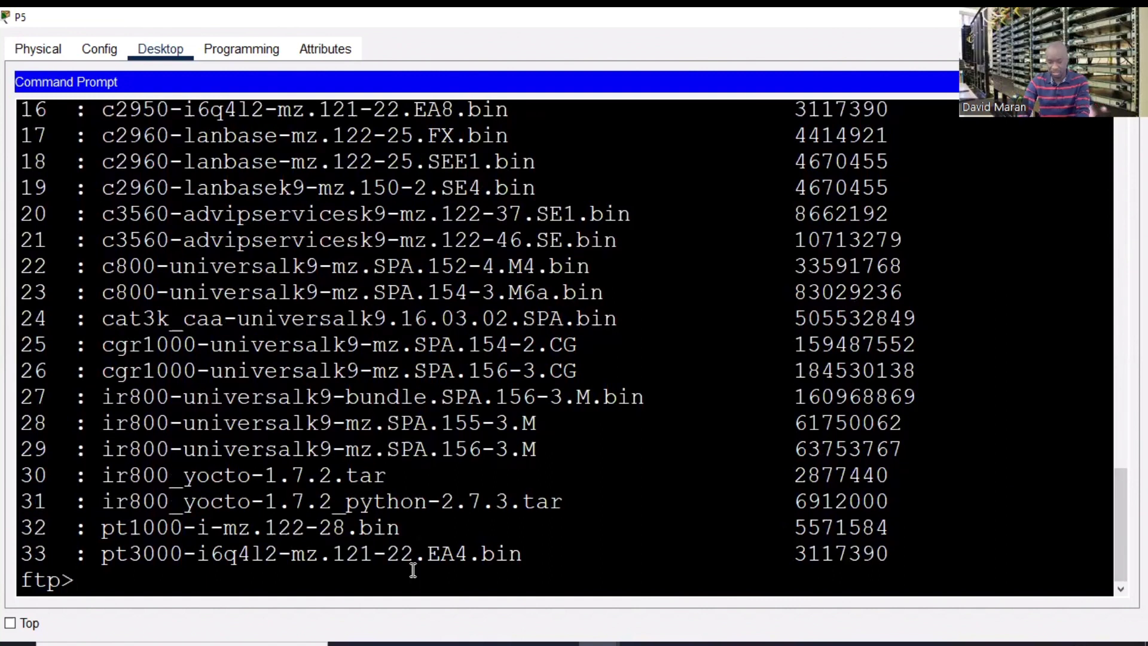
# - Show the ftp command list with ? and highlight the delete command
pyautogui.write('?')
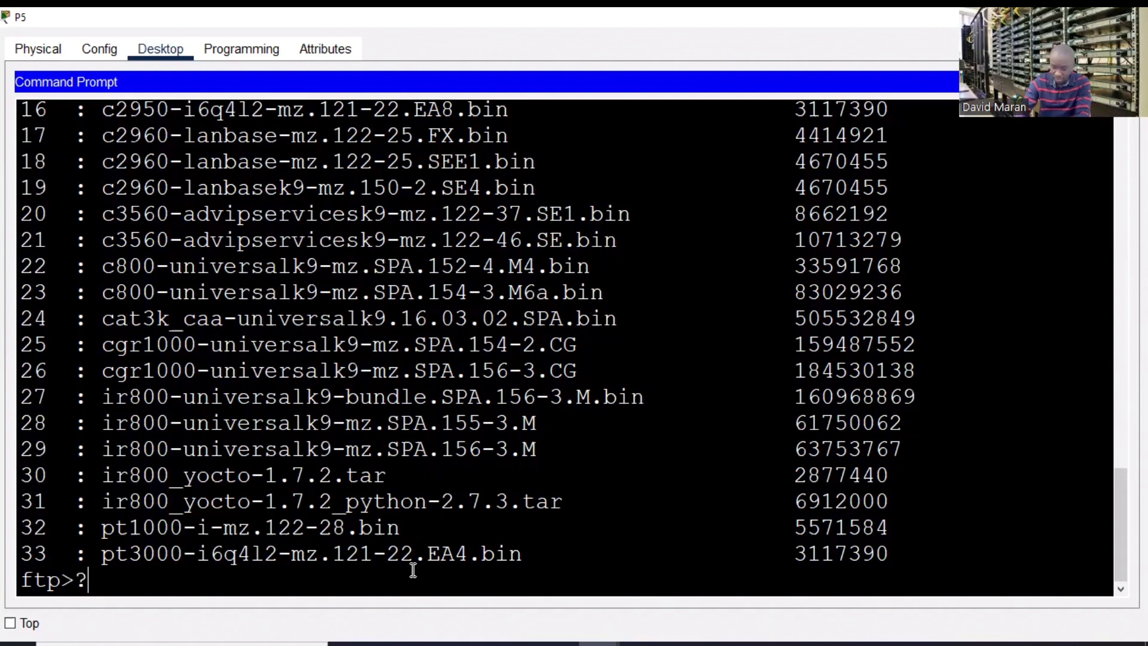
pyautogui.press('Return')
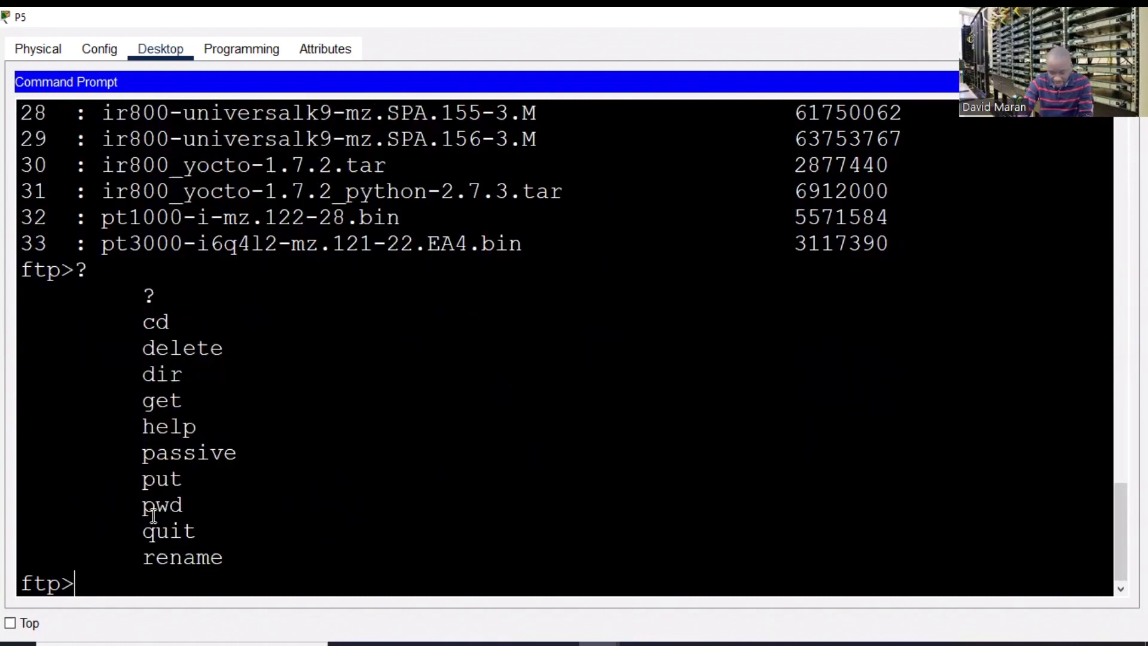
pyautogui.moveTo(143, 348); pyautogui.dragTo(257, 351)
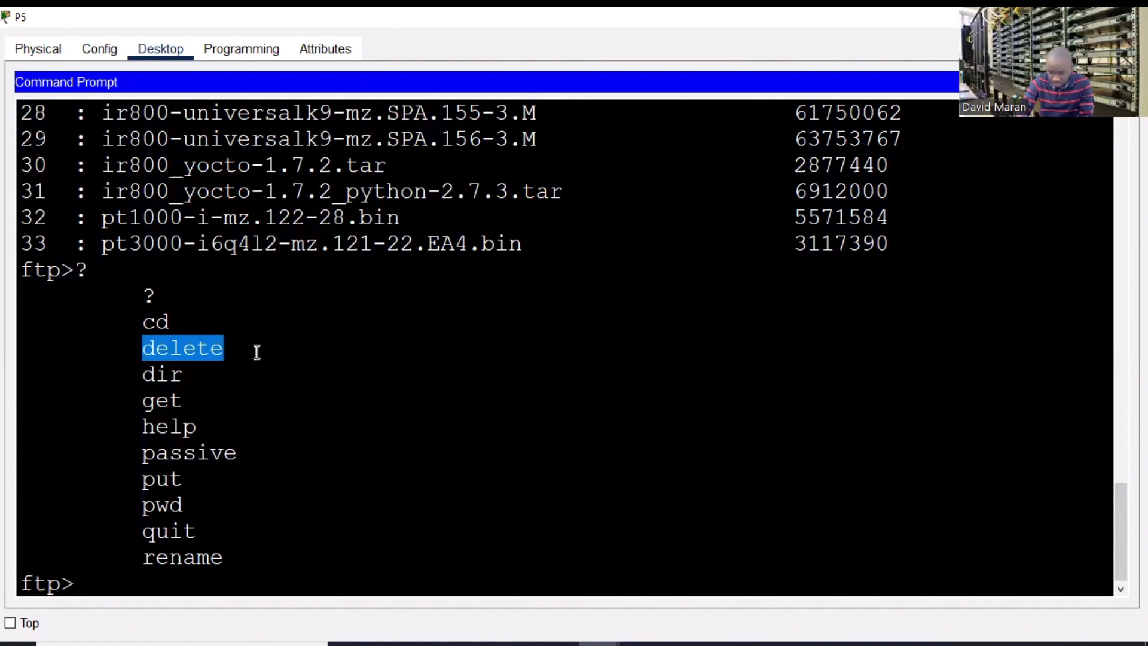
pyautogui.click(87, 584)
# - Run 'delete ADMIN.txt', which is refused with '550 permission denied'
pyautogui.write('delete')
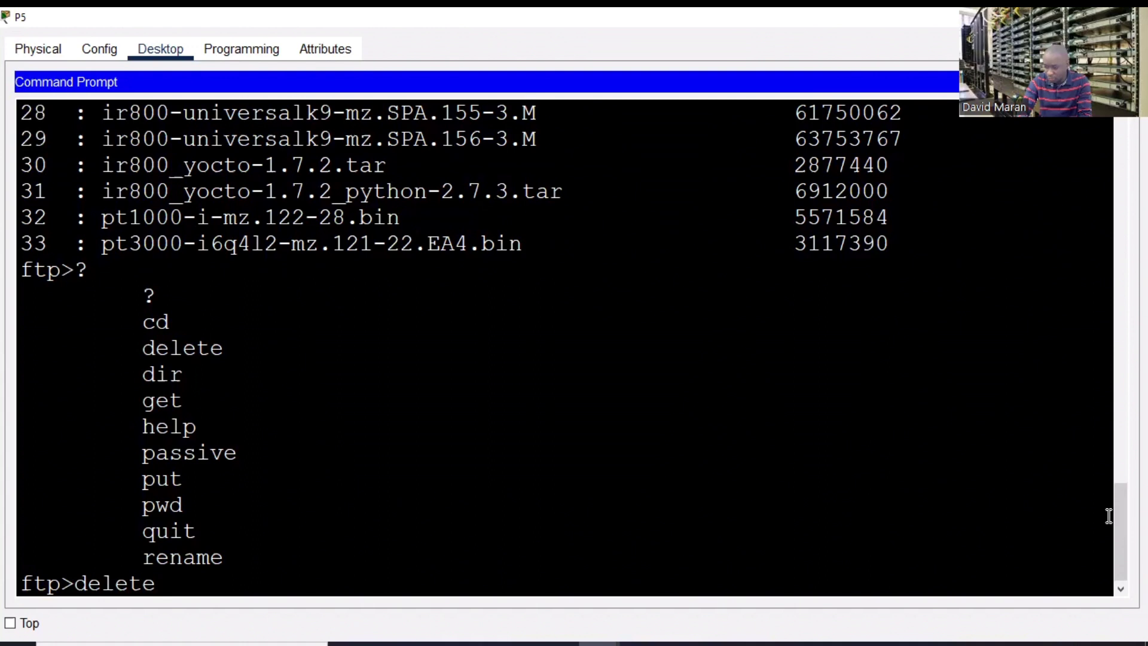
pyautogui.moveTo(1109, 515); pyautogui.dragTo(933, 317)
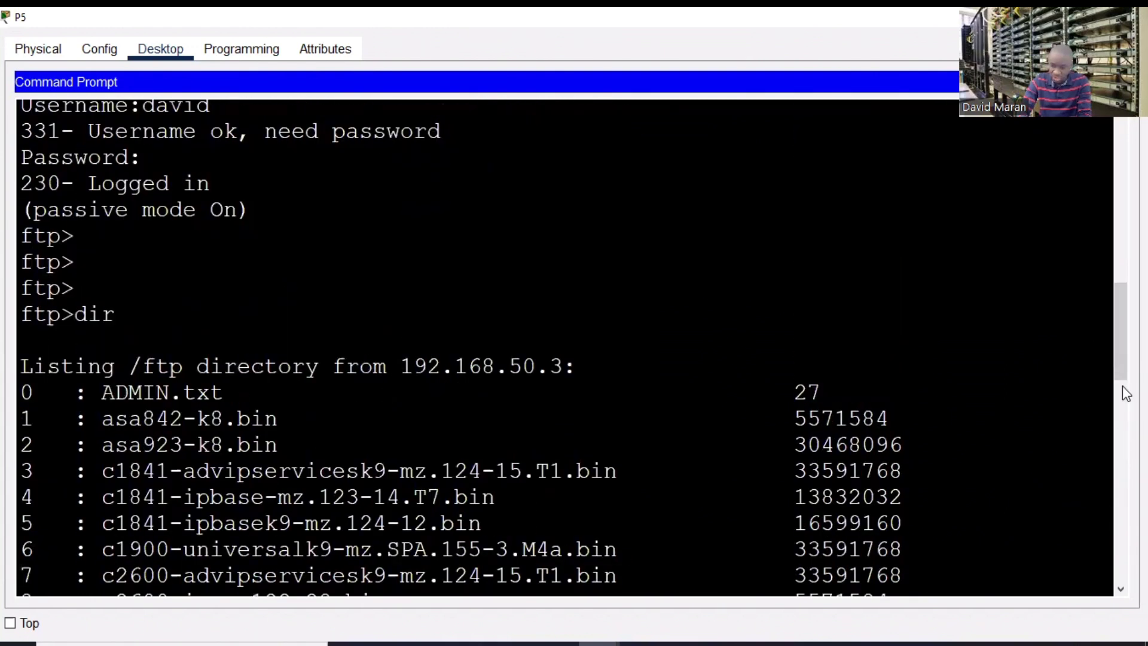
pyautogui.moveTo(1121, 334); pyautogui.dragTo(1121, 586)
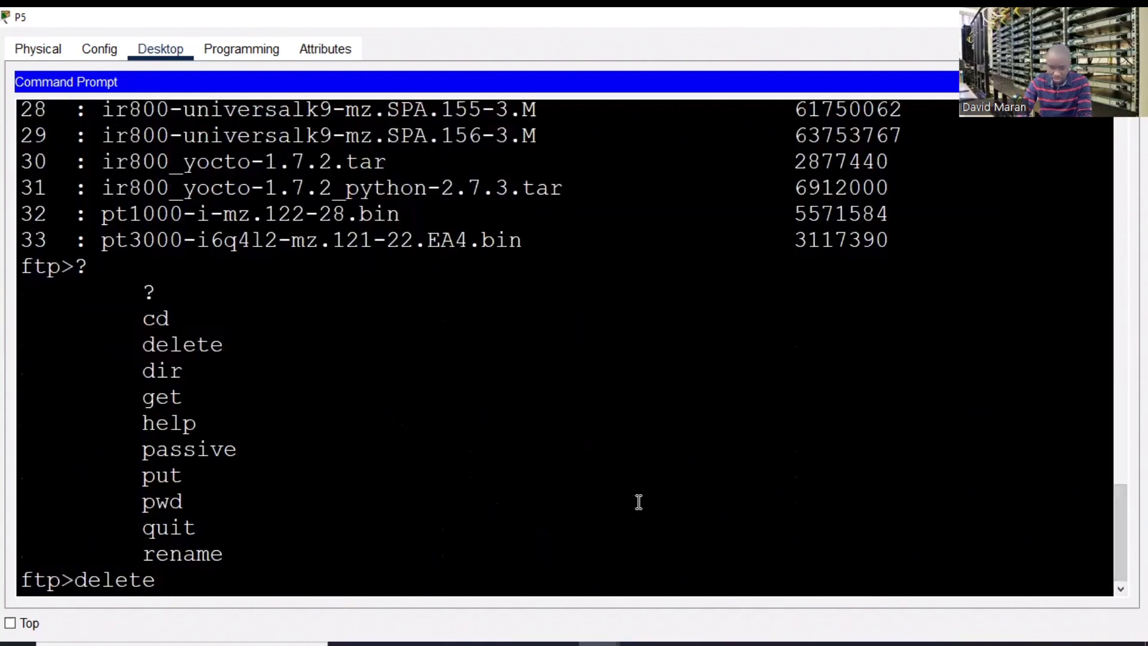
pyautogui.write('DMIN')
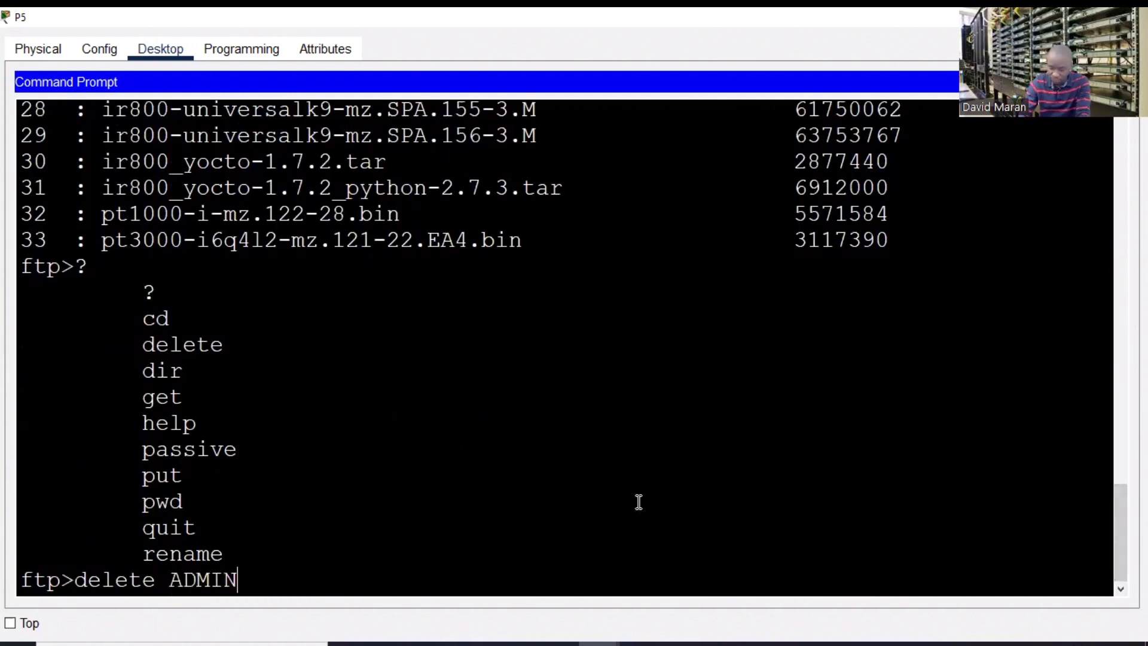
pyautogui.write(';')
pyautogui.write('.txt')
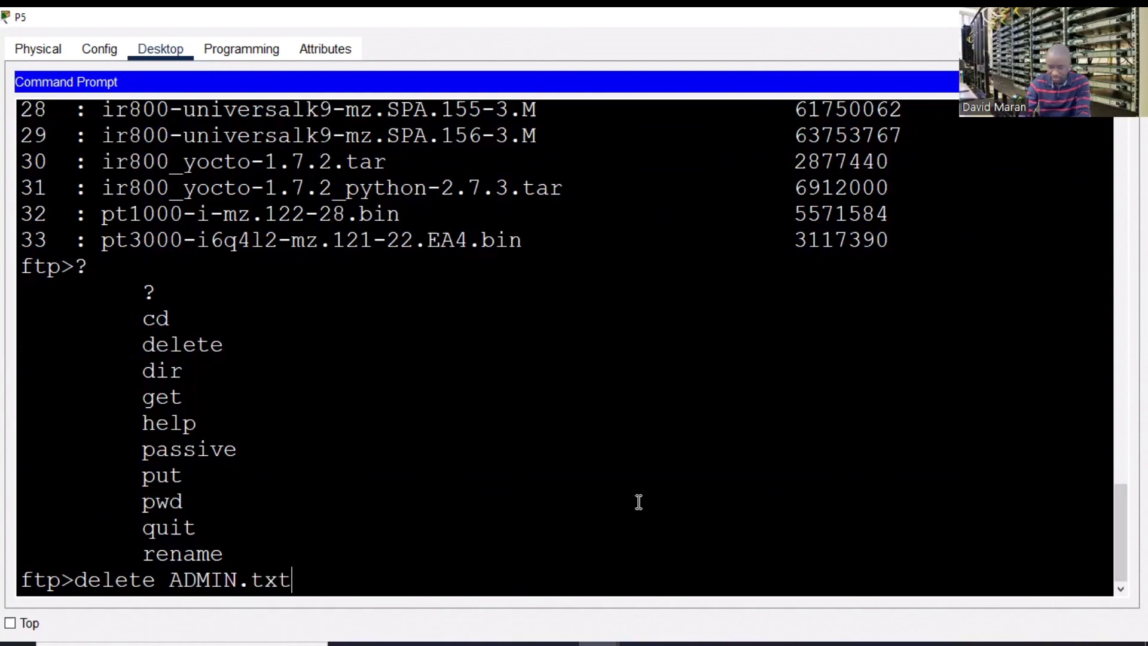
pyautogui.press('Return')
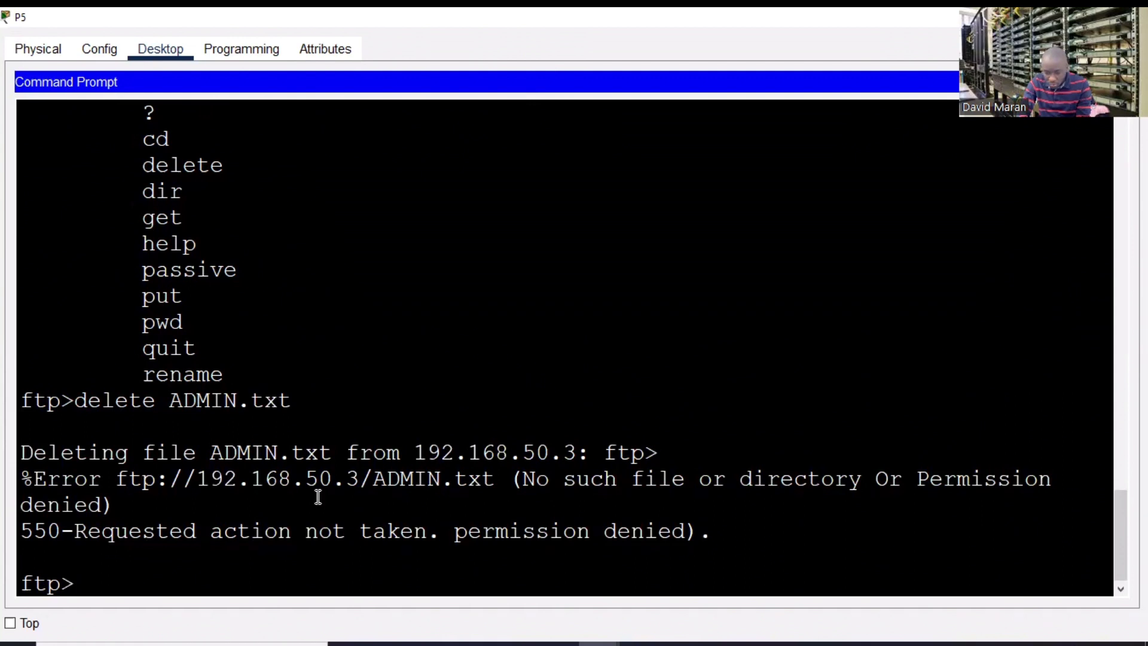
pyautogui.moveTo(41, 457); pyautogui.dragTo(619, 452)
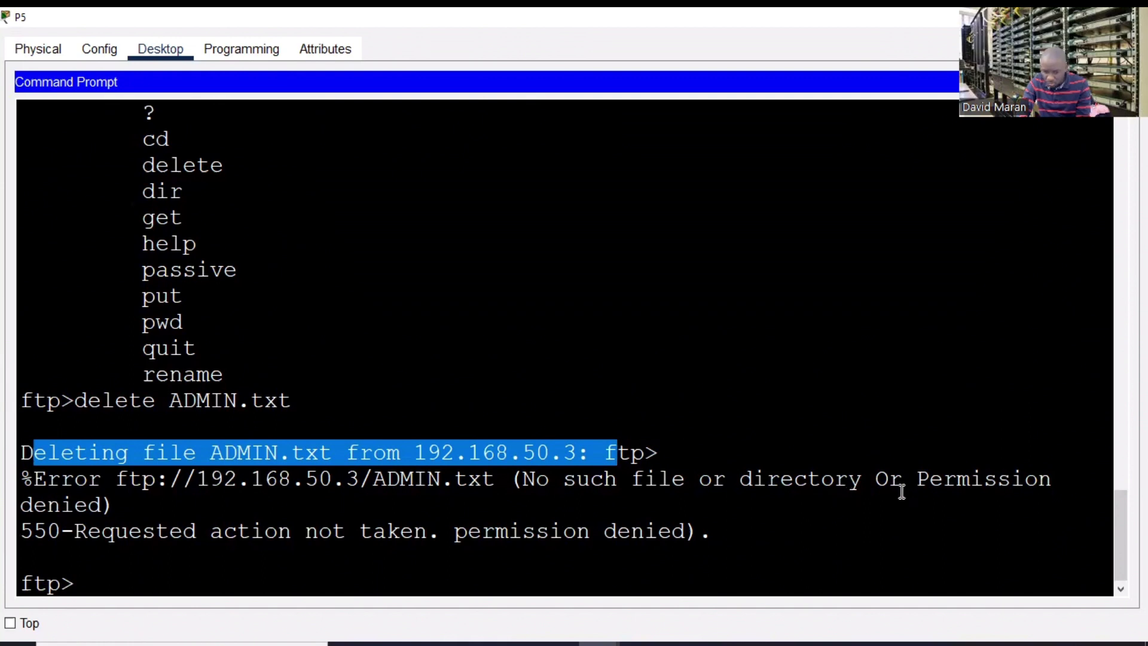
pyautogui.moveTo(889, 479); pyautogui.dragTo(1064, 518)
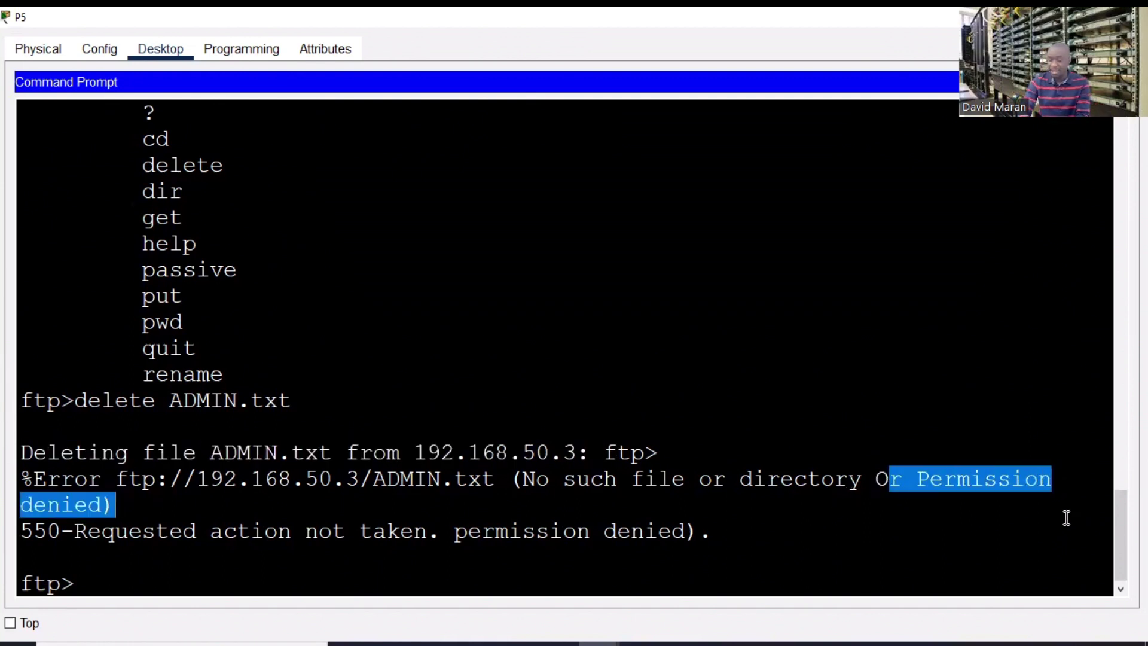
pyautogui.moveTo(1116, 528)
pyautogui.mouseDown()
pyautogui.moveTo(1116, 517)
pyautogui.moveTo(1120, 542)
pyautogui.mouseUp()
# - Quit the FTP session back to C:\>
pyautogui.click(722, 518)
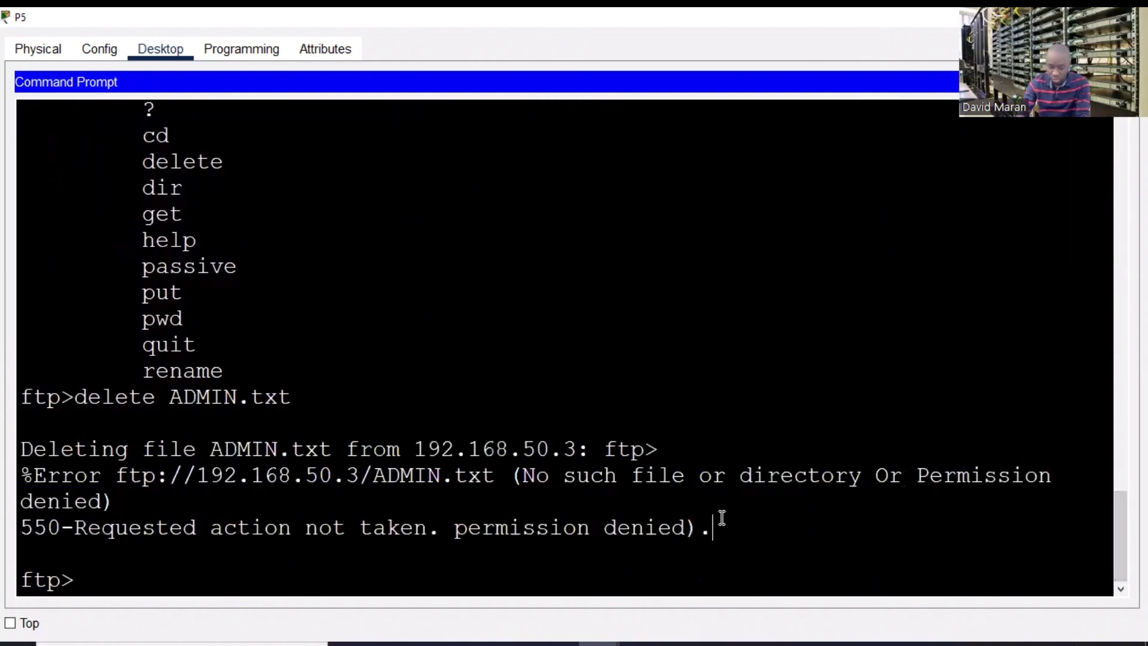
pyautogui.write('qui')
pyautogui.write('t')
pyautogui.press('Return')
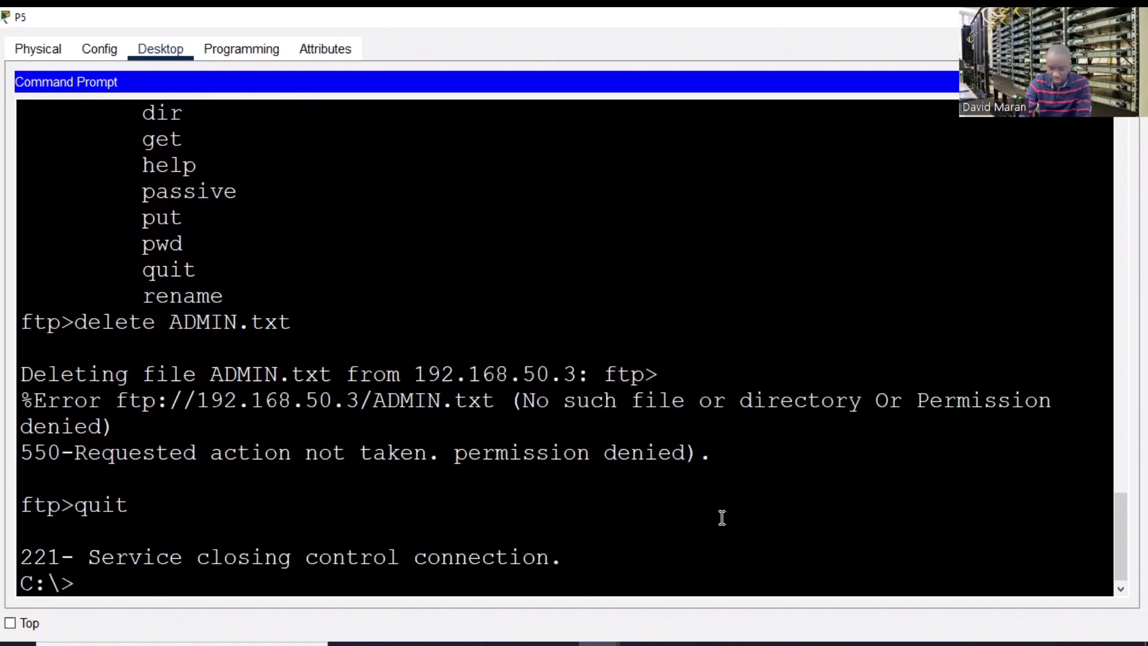
# - Reconnect to the FTP server 192.168.50.3 and log in as admin
pyautogui.press('Return')
pyautogui.press('Up')
pyautogui.press('Up')
pyautogui.press('Up')
pyautogui.press('Up')
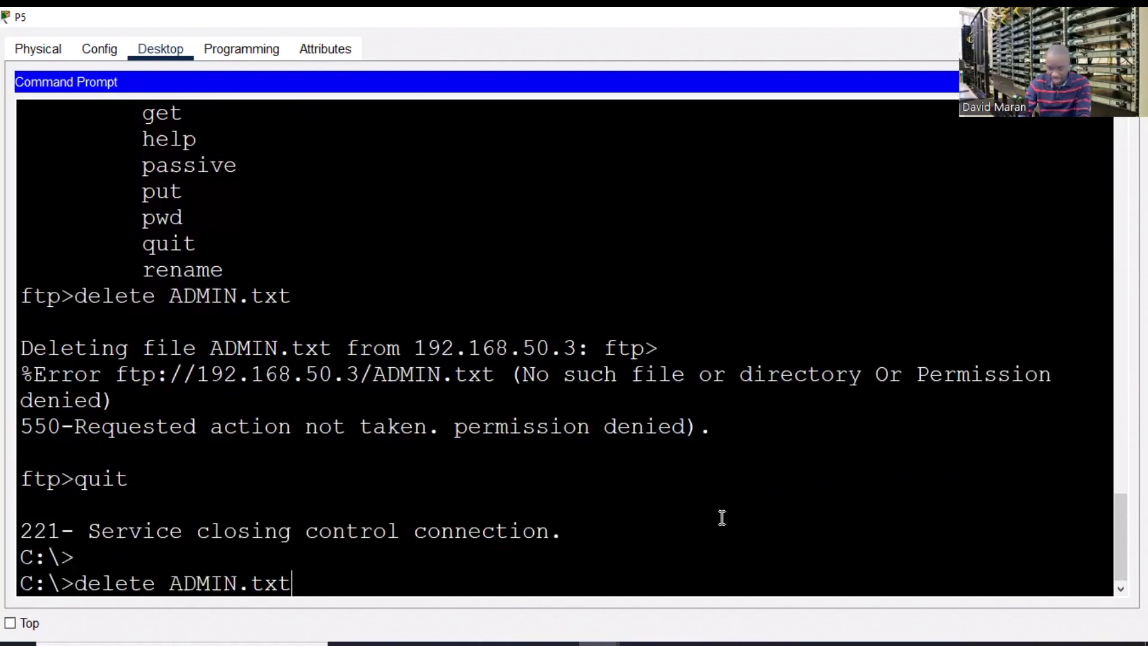
pyautogui.press('Up')
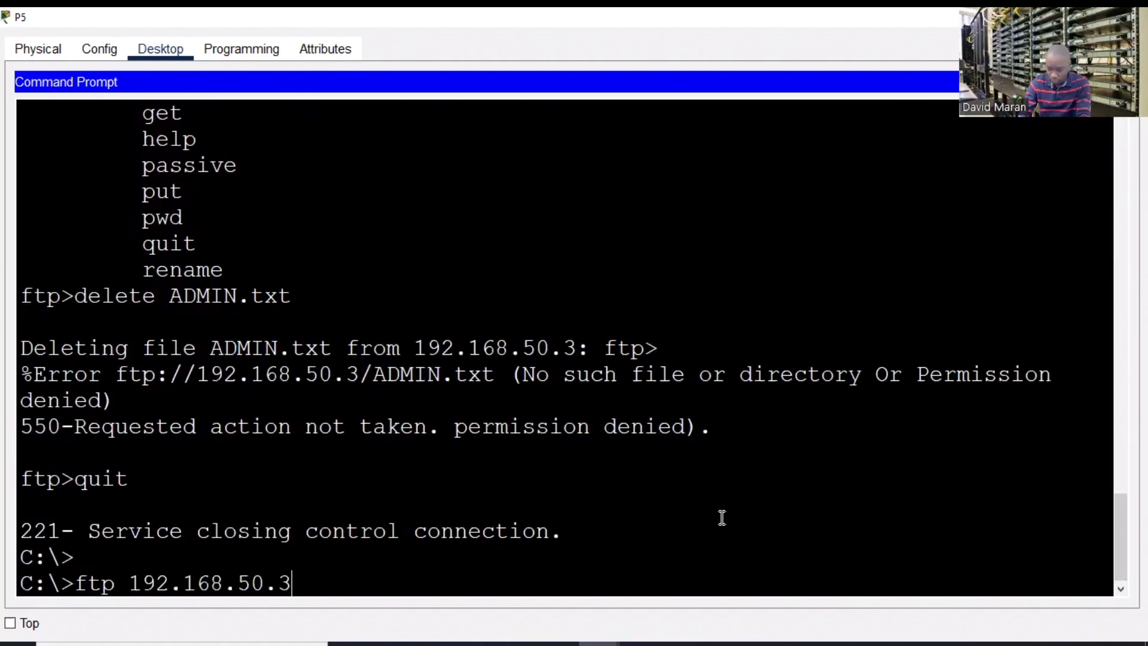
pyautogui.press('Return')
pyautogui.write('admin')
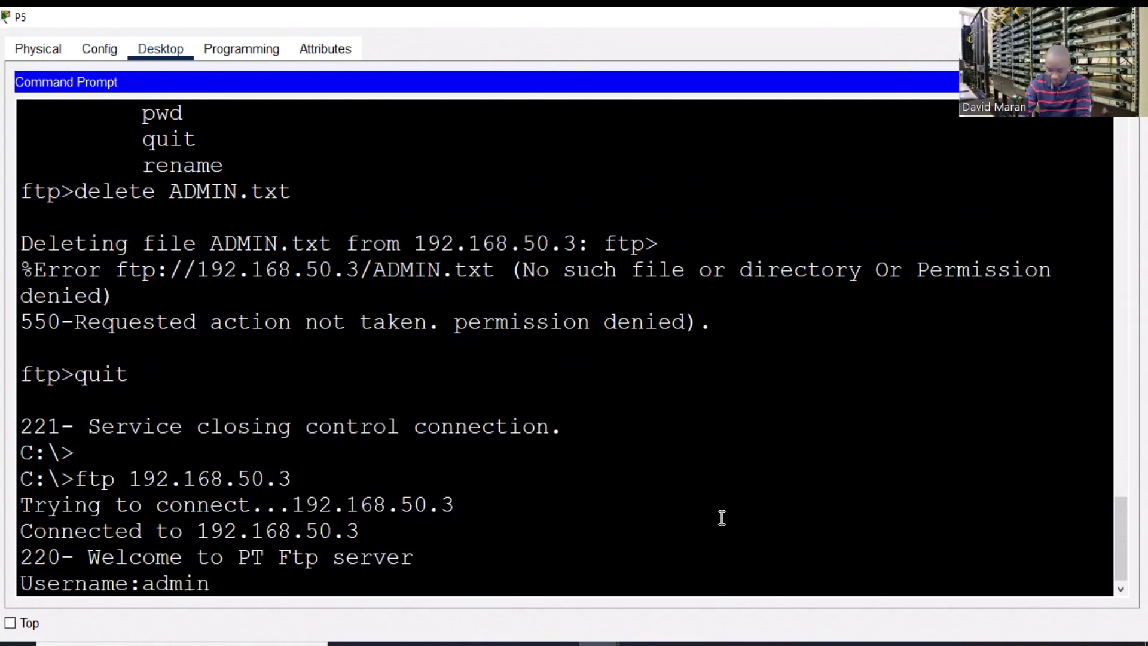
pyautogui.press('Return')
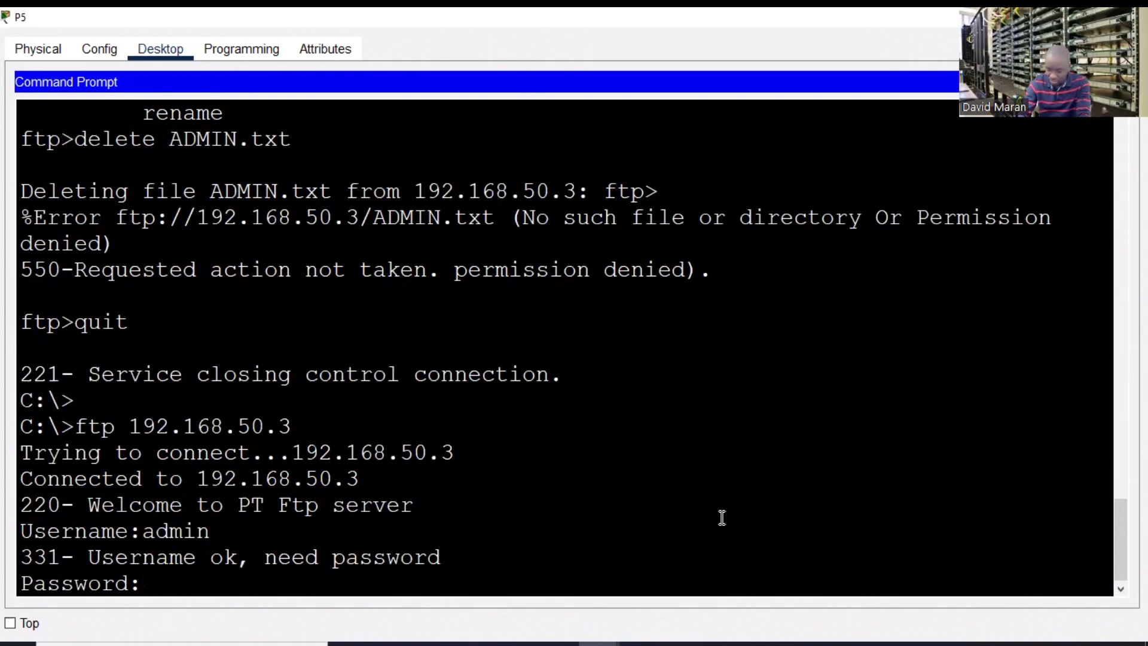
pyautogui.press('Return')
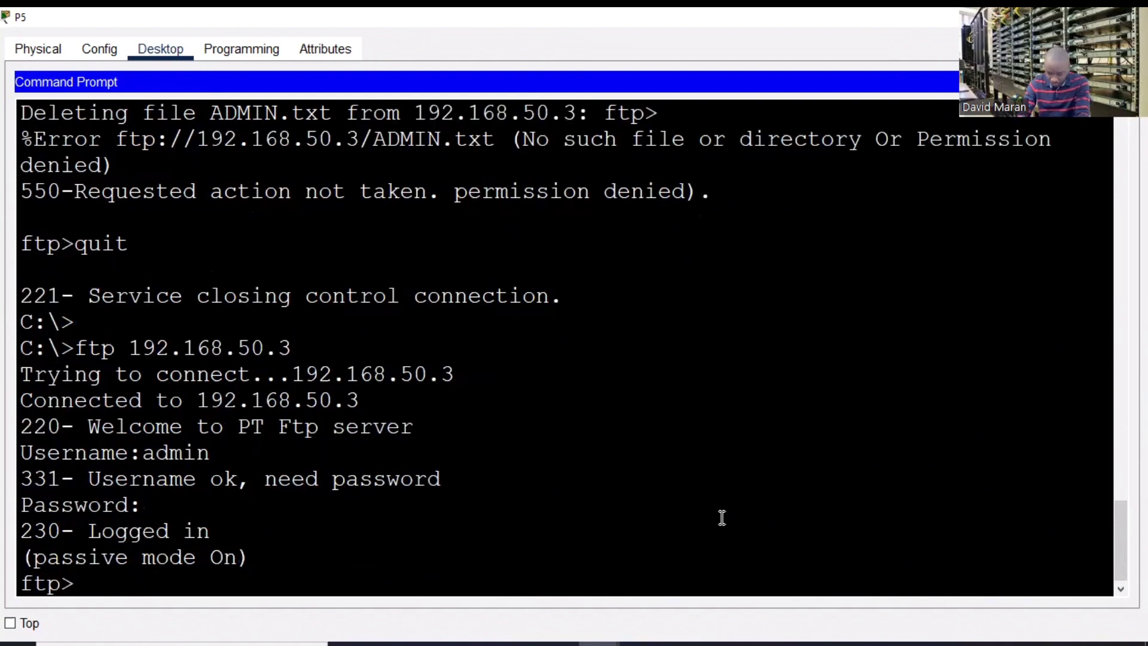
# - Run 'delete ADMIN.txt' and confirm the deleted-successfully message
pyautogui.press('Return')
pyautogui.press('Return')
pyautogui.press('Return')
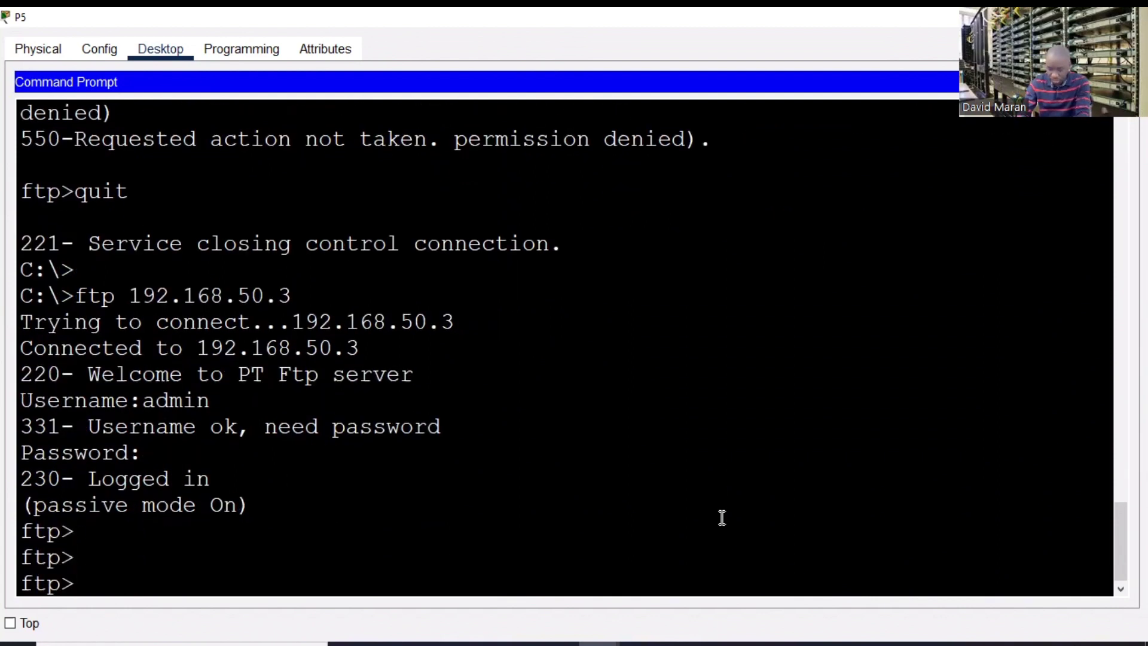
pyautogui.write('dek')
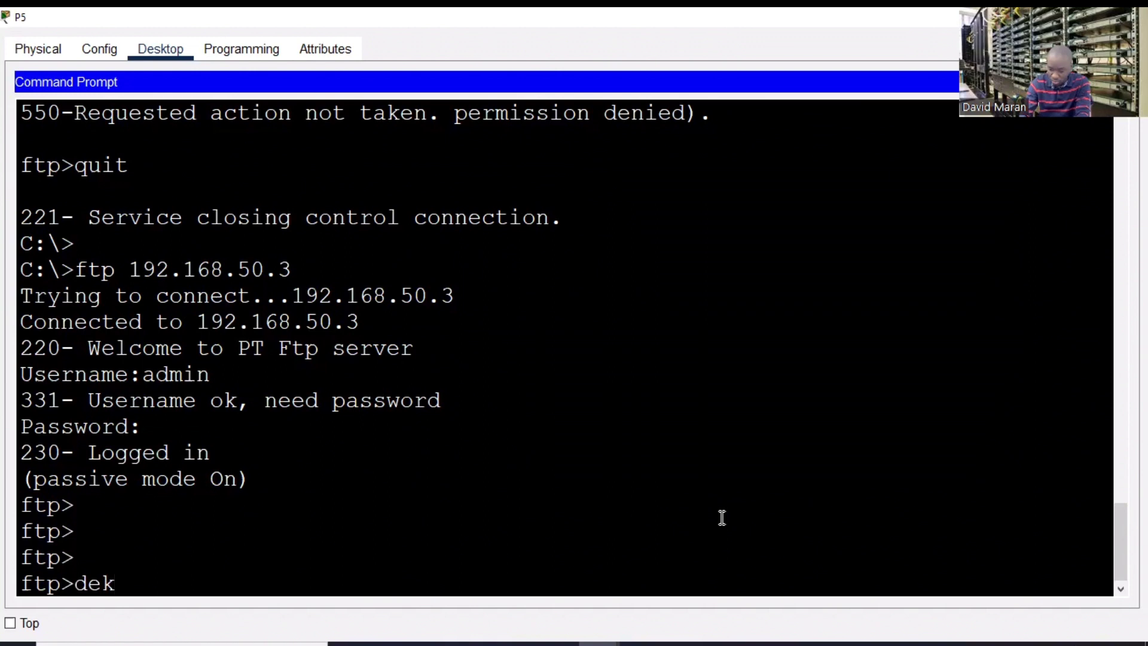
pyautogui.press('BackSpace')
pyautogui.write('lete ')
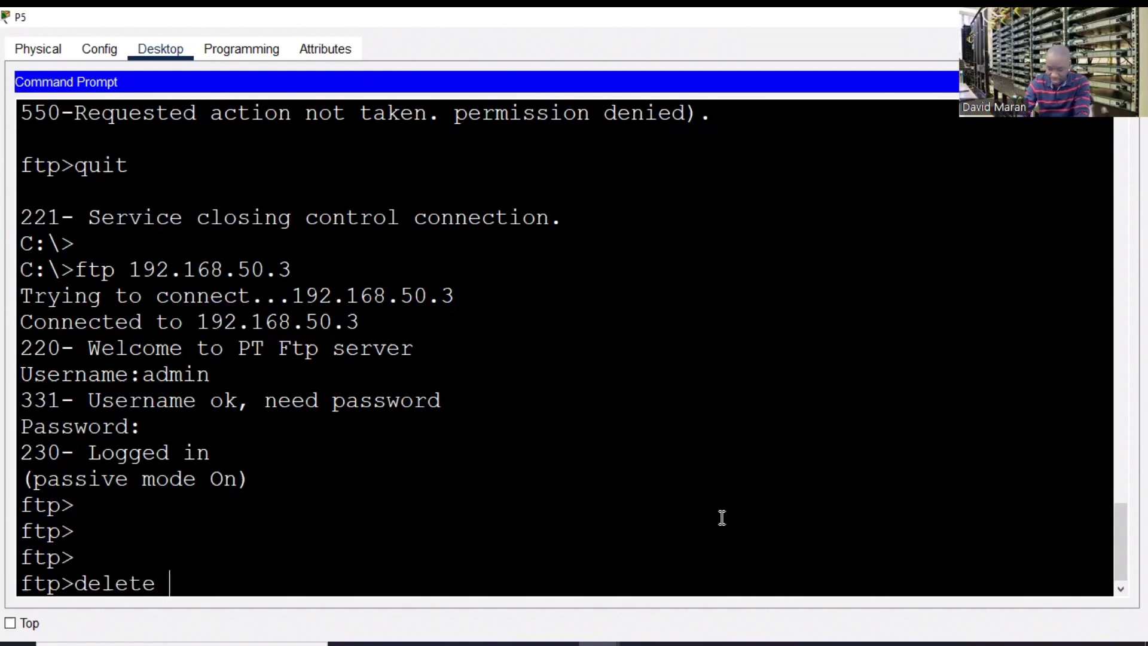
pyautogui.write('ADMIN')
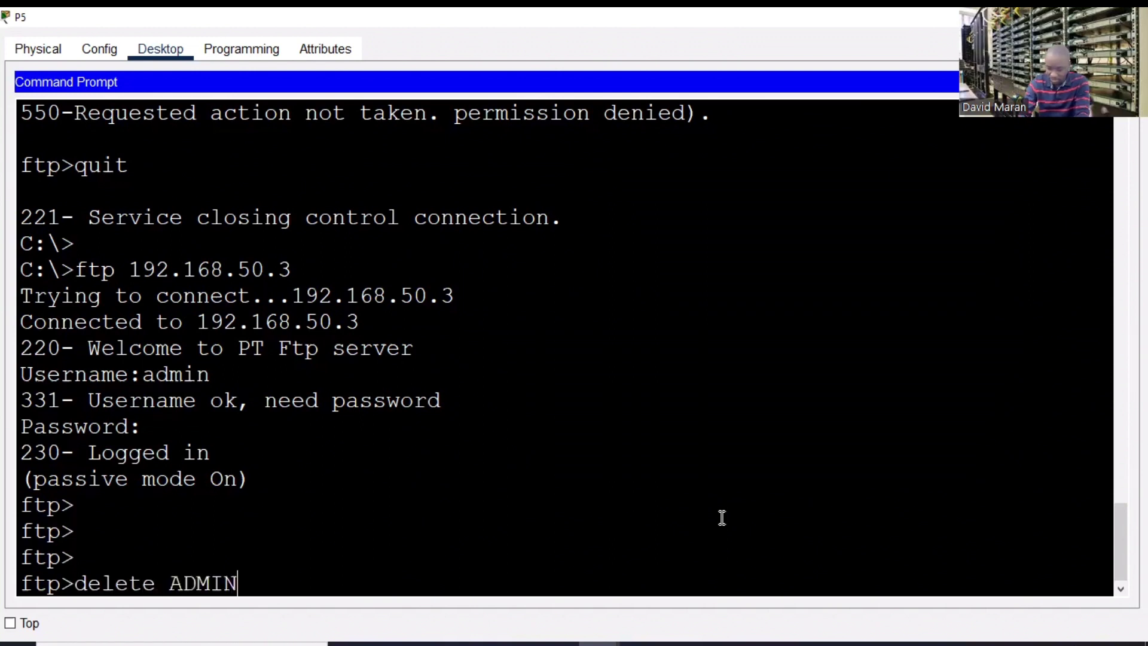
pyautogui.write('.')
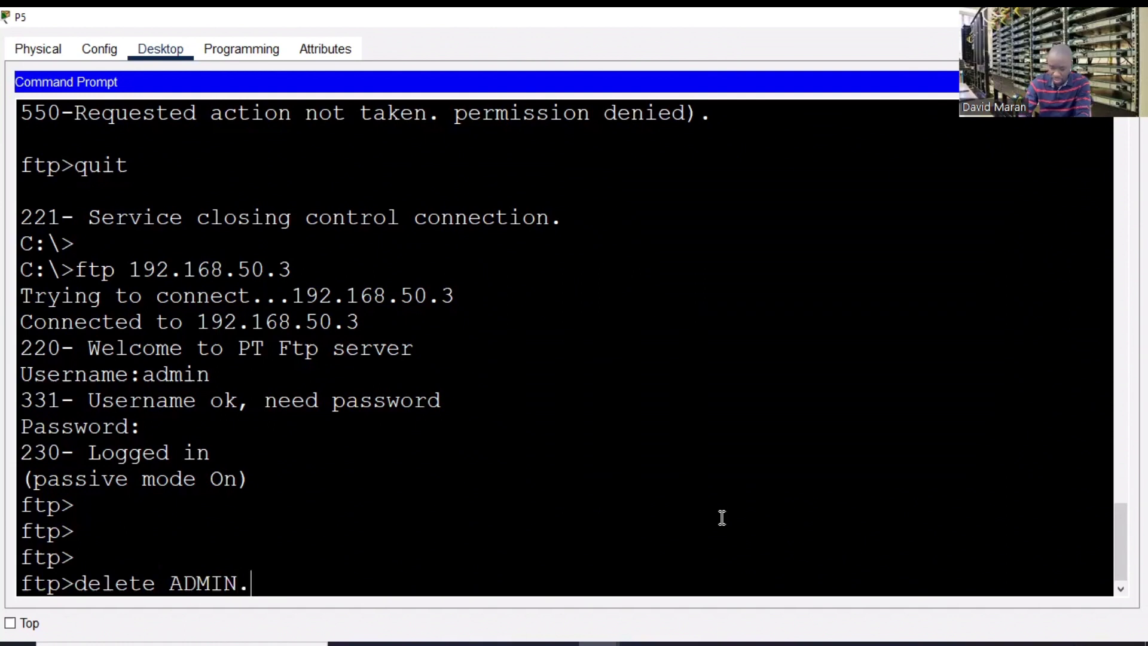
pyautogui.write('txt')
pyautogui.press('Return')
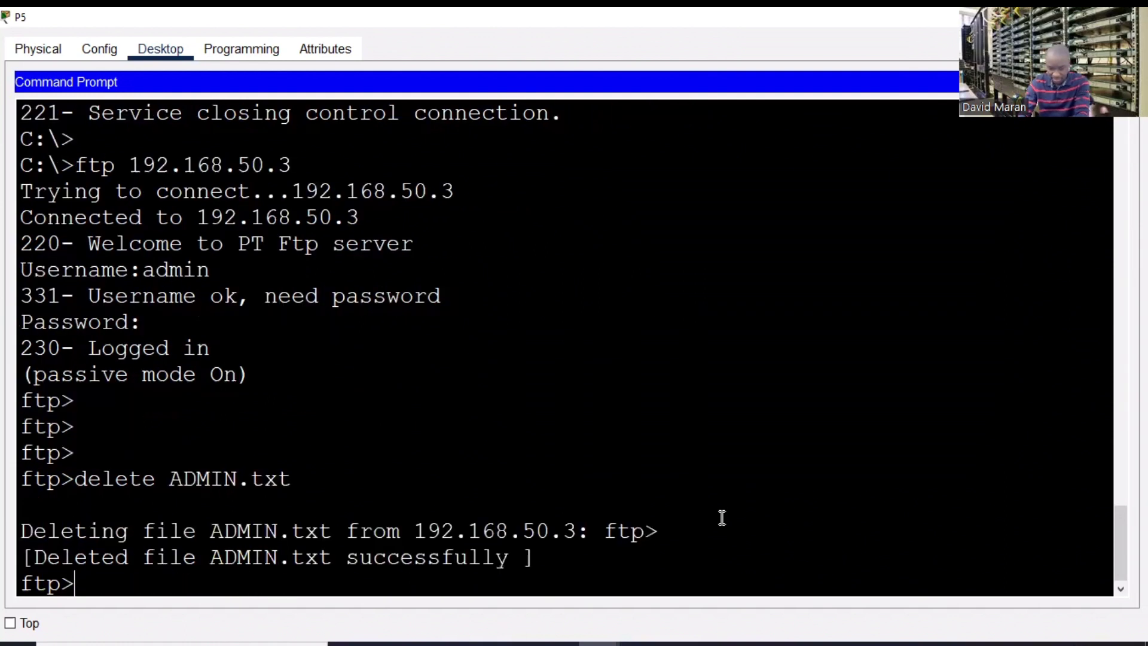
pyautogui.moveTo(642, 581); pyautogui.dragTo(60, 553)
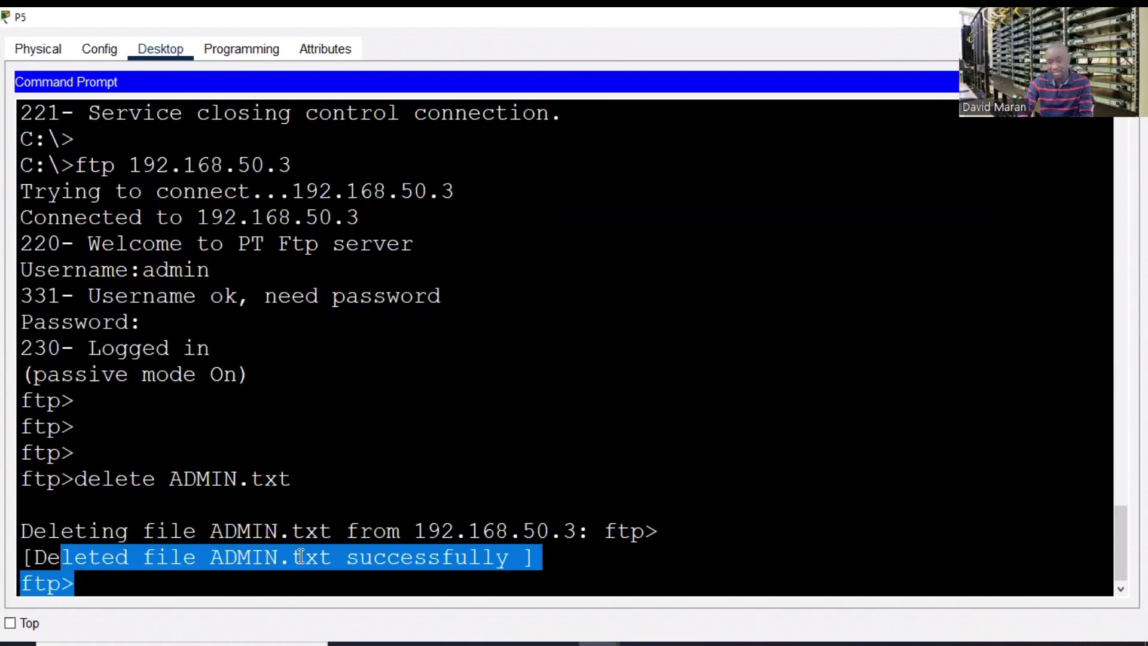
pyautogui.click(324, 580)
# - Verify the file is gone with dir, then close P5's window
pyautogui.write('dir')
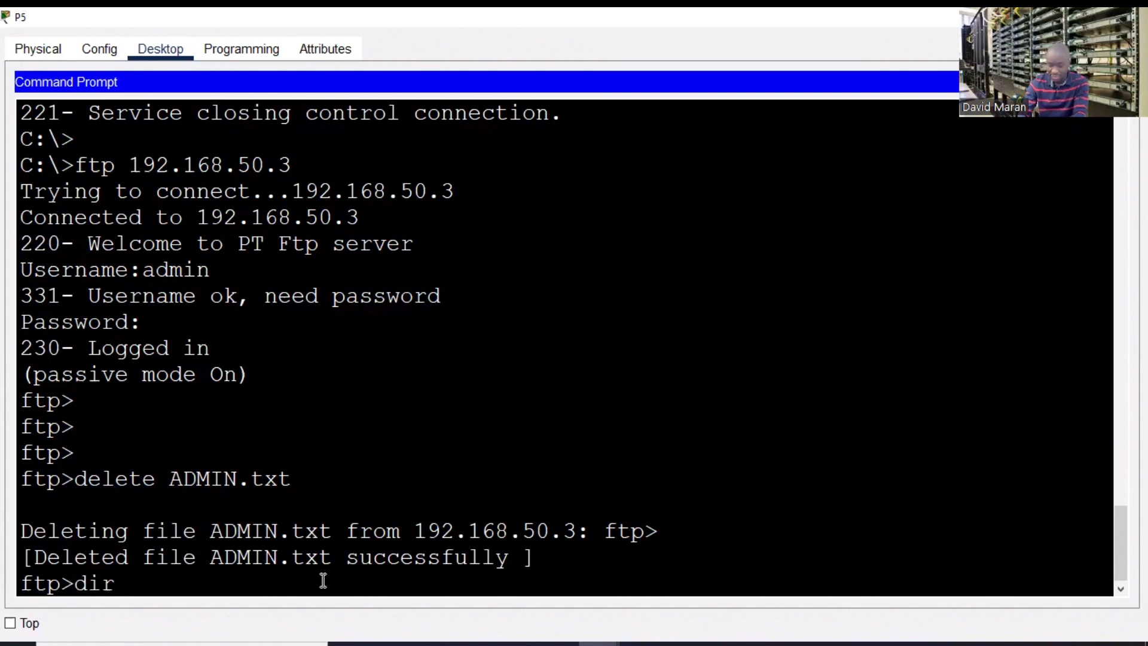
pyautogui.press('Return')
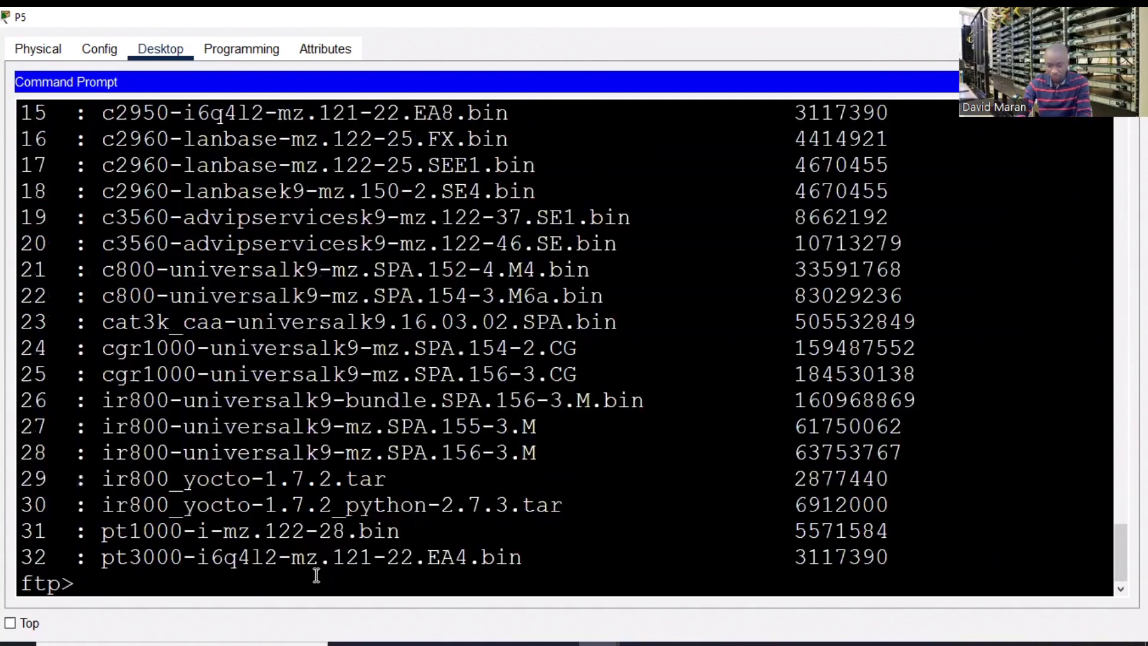
pyautogui.moveTo(1121, 543); pyautogui.dragTo(1109, 478)
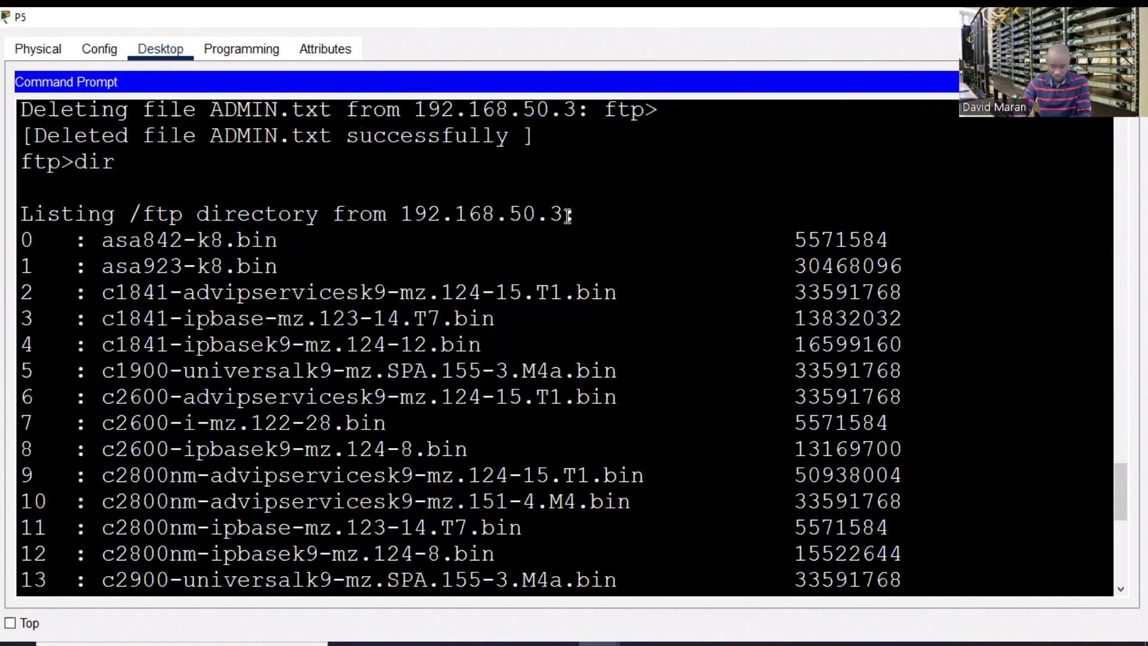
pyautogui.click(1128, 17)
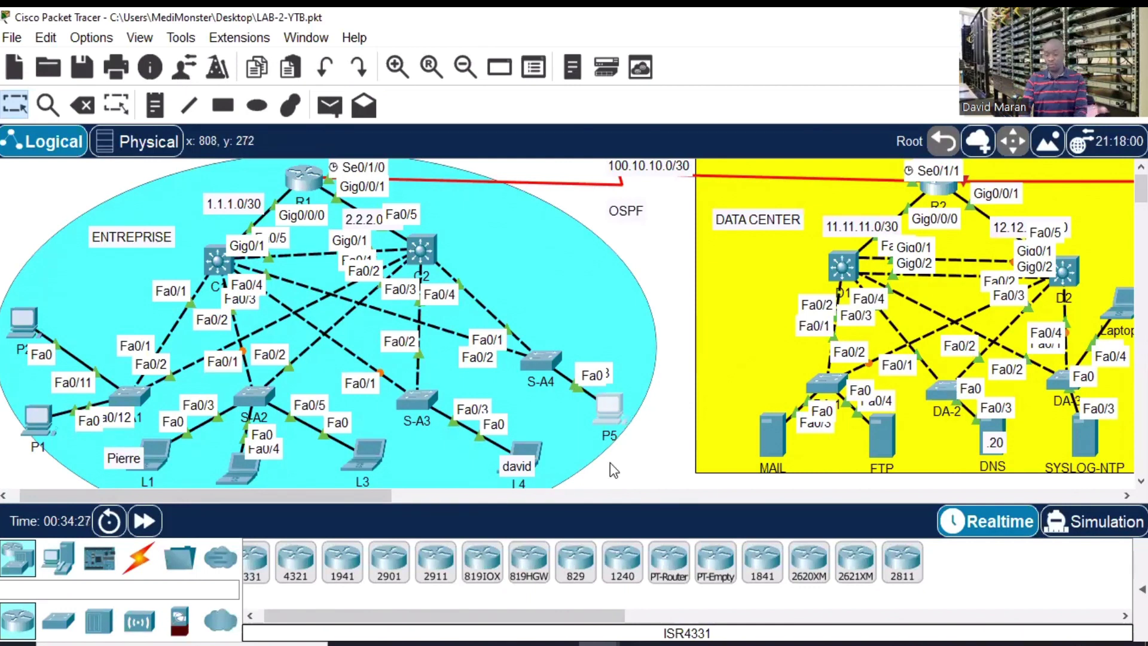
# - Pan across the topology to the FTP server and back, then open laptop L3
pyautogui.moveTo(355, 495); pyautogui.dragTo(493, 497)
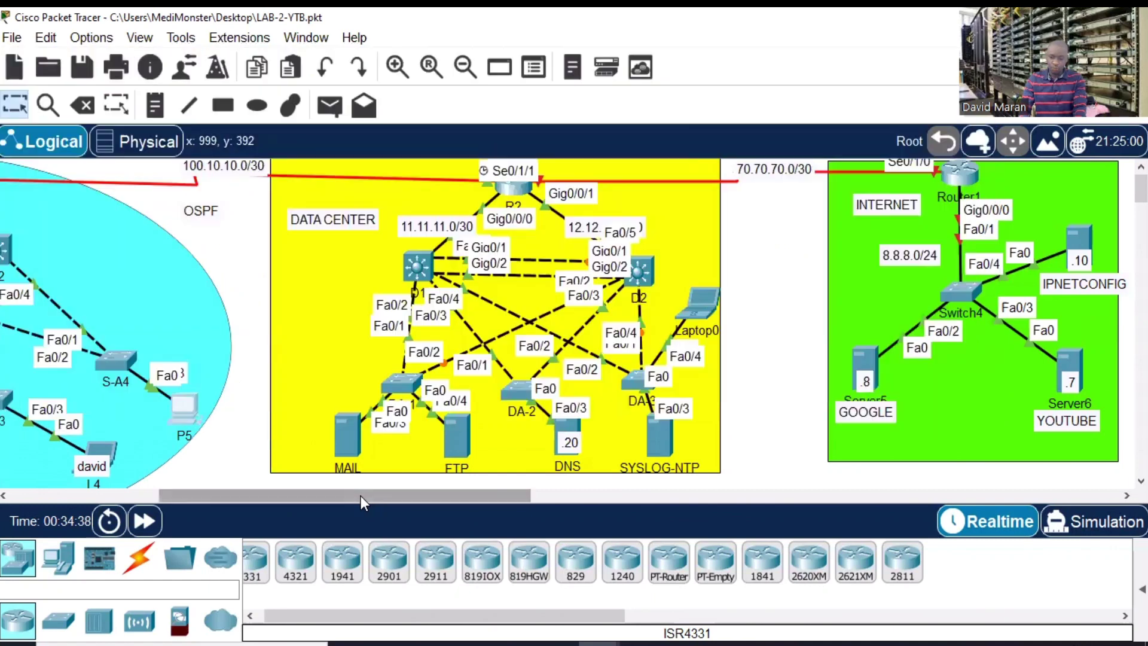
pyautogui.moveTo(361, 496); pyautogui.dragTo(91, 498)
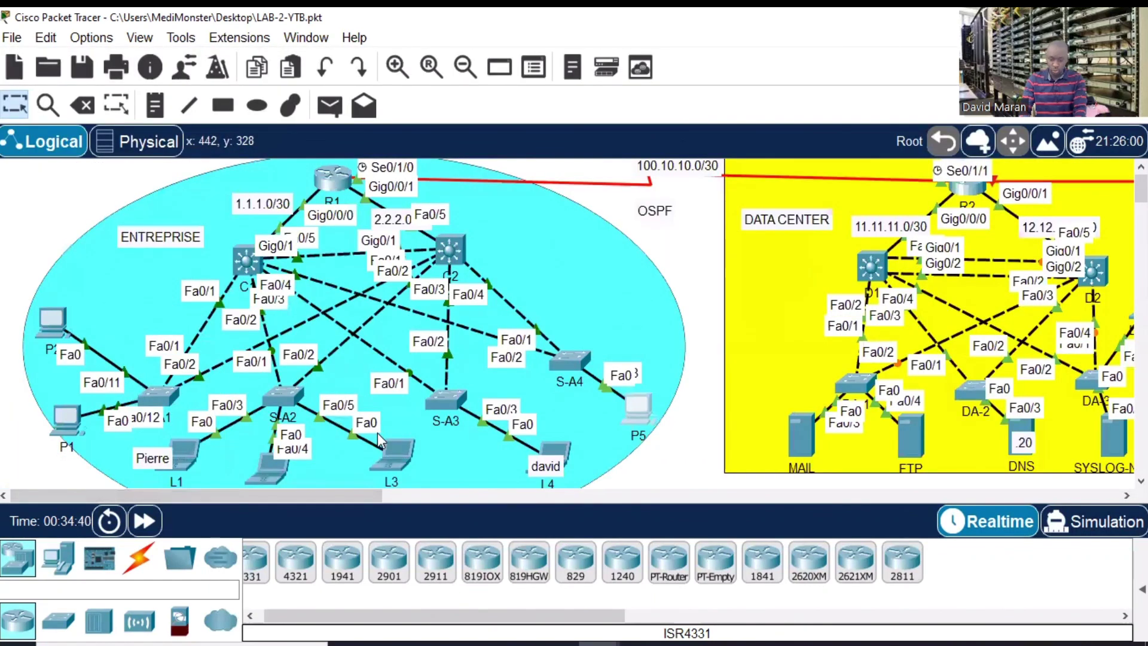
pyautogui.click(395, 458)
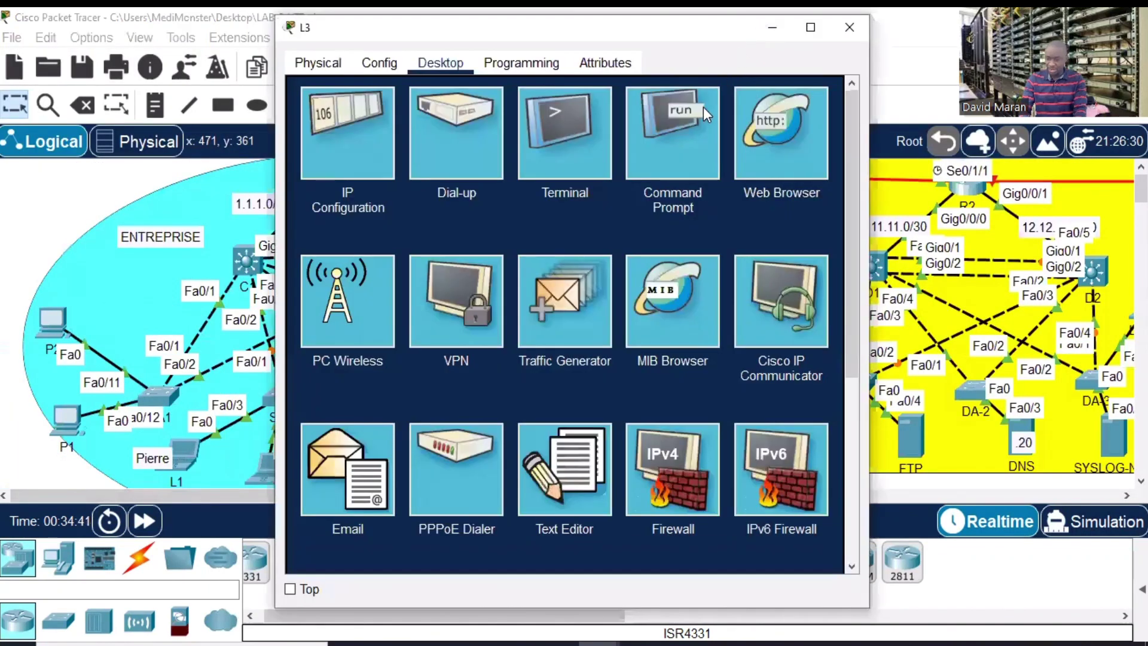
# - In L3's full-screen command prompt, run 'ftp FTP' to connect by host name, then close L3
pyautogui.click(703, 114)
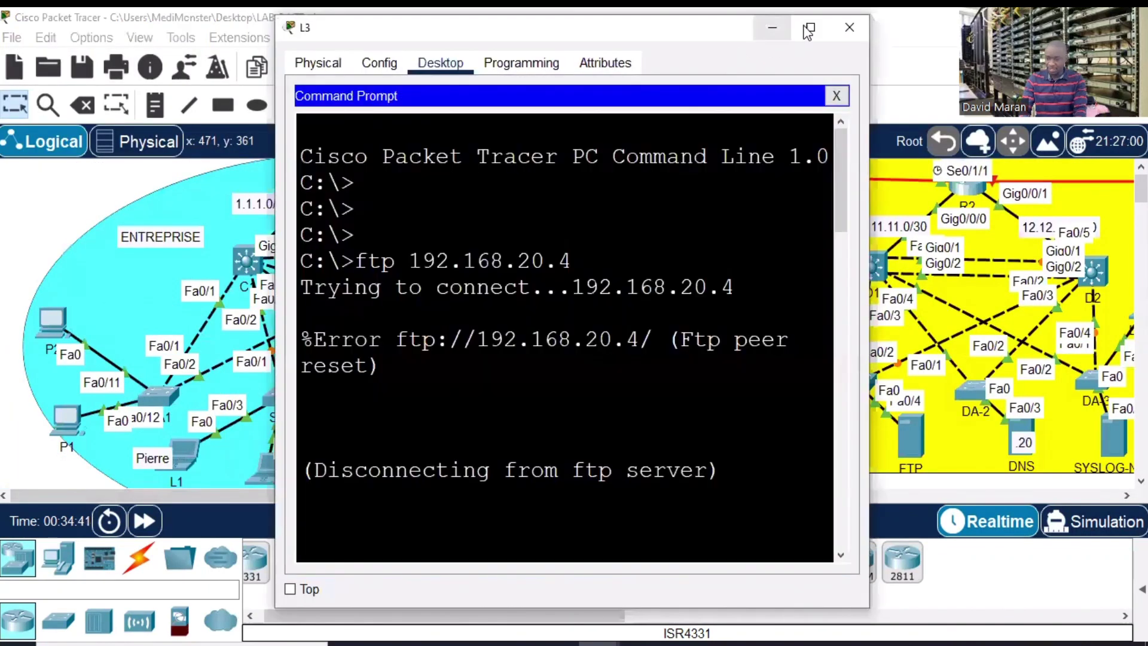
pyautogui.click(808, 28)
pyautogui.click(260, 374)
pyautogui.press('Return')
pyautogui.press('Return')
pyautogui.press('Return')
pyautogui.press('Return')
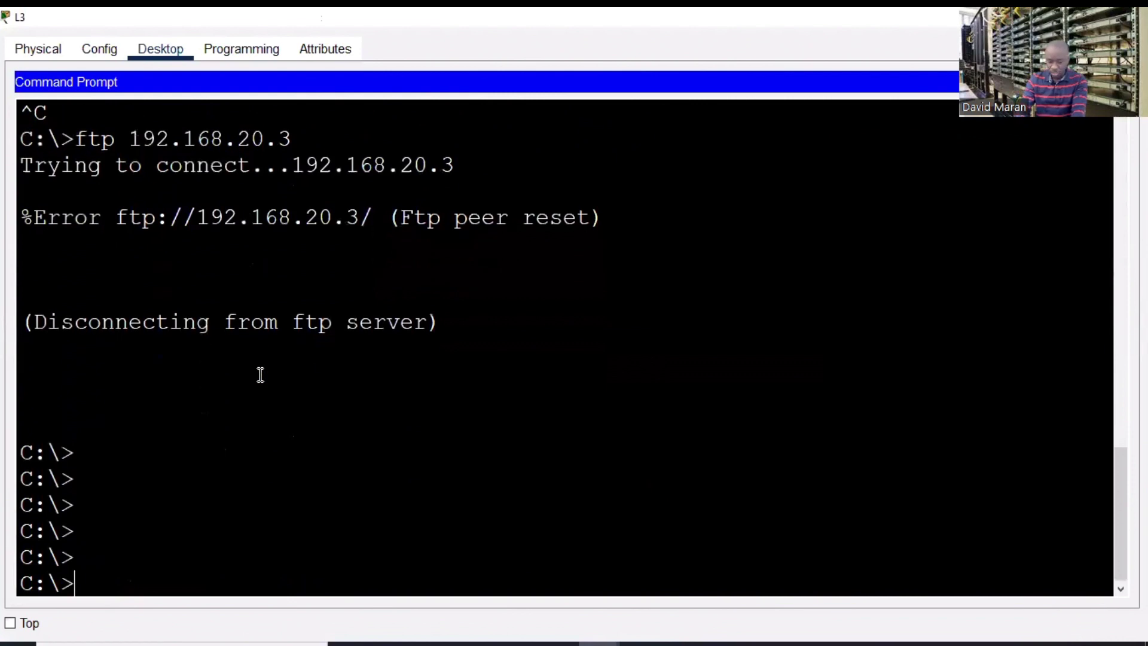
pyautogui.write('ftp ')
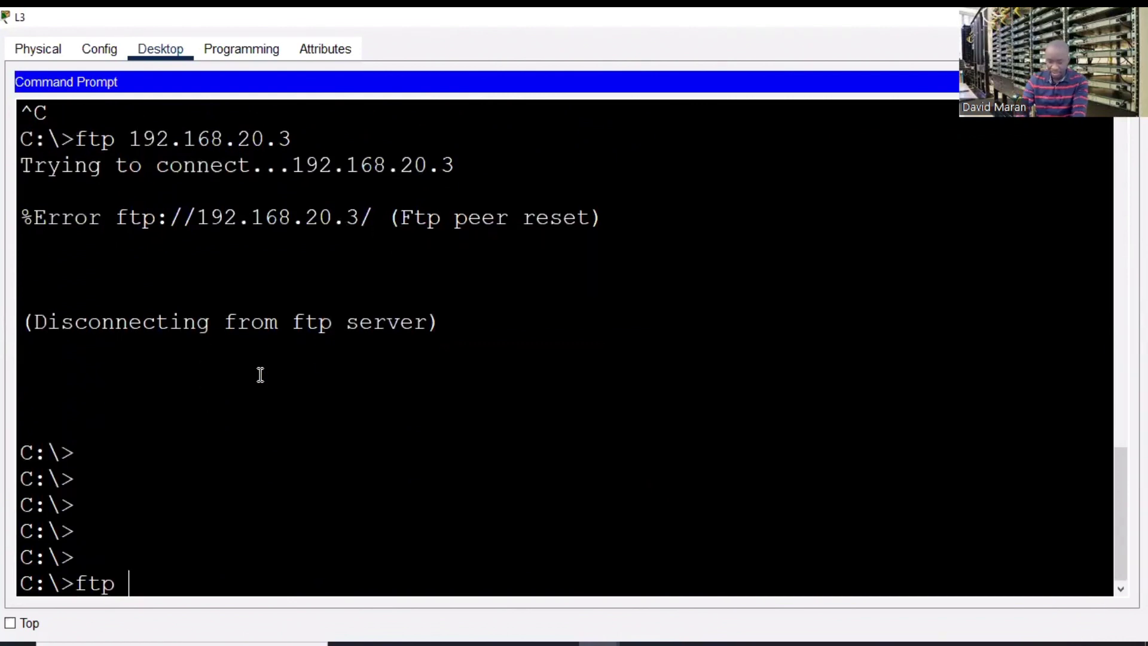
pyautogui.write('FTP')
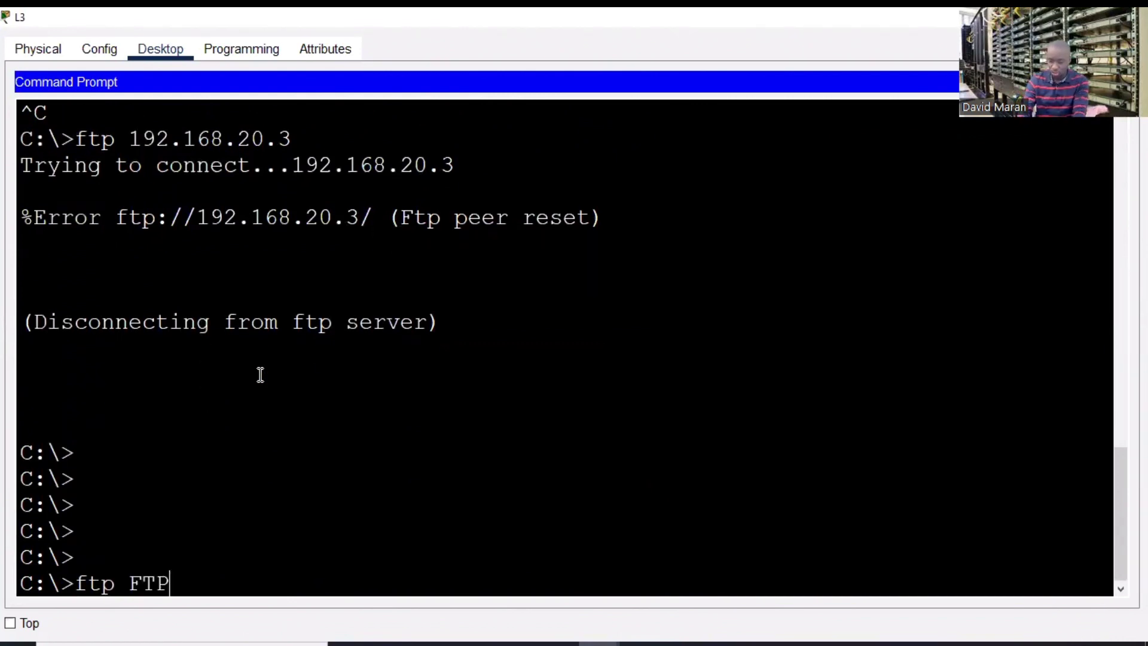
pyautogui.press('Return')
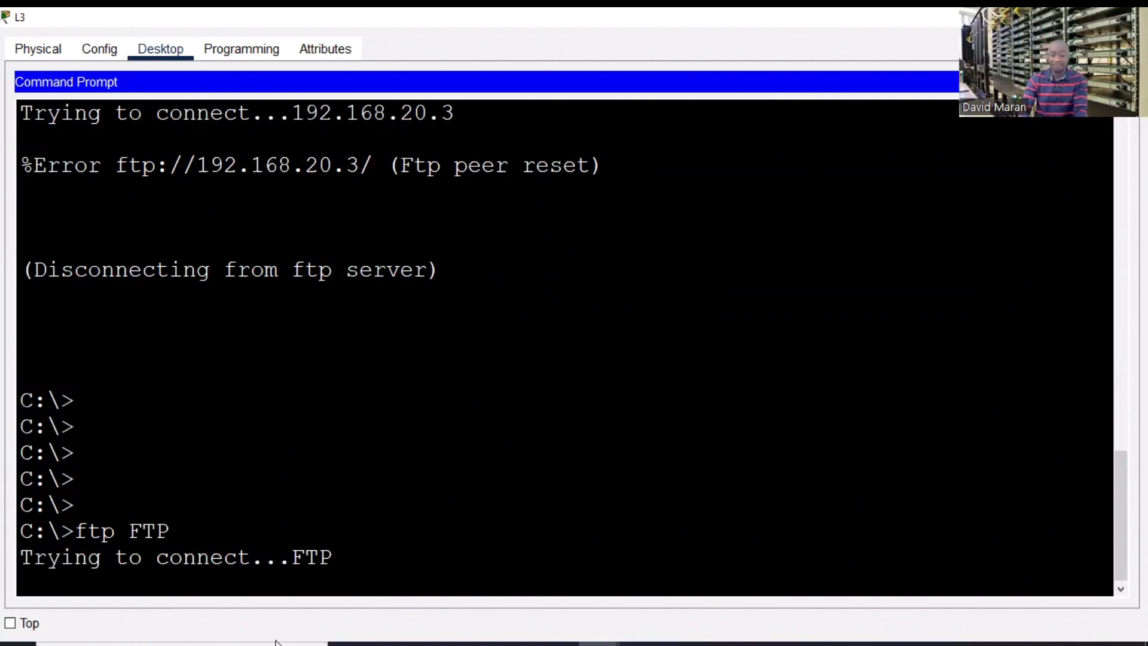
pyautogui.click(1131, 17)
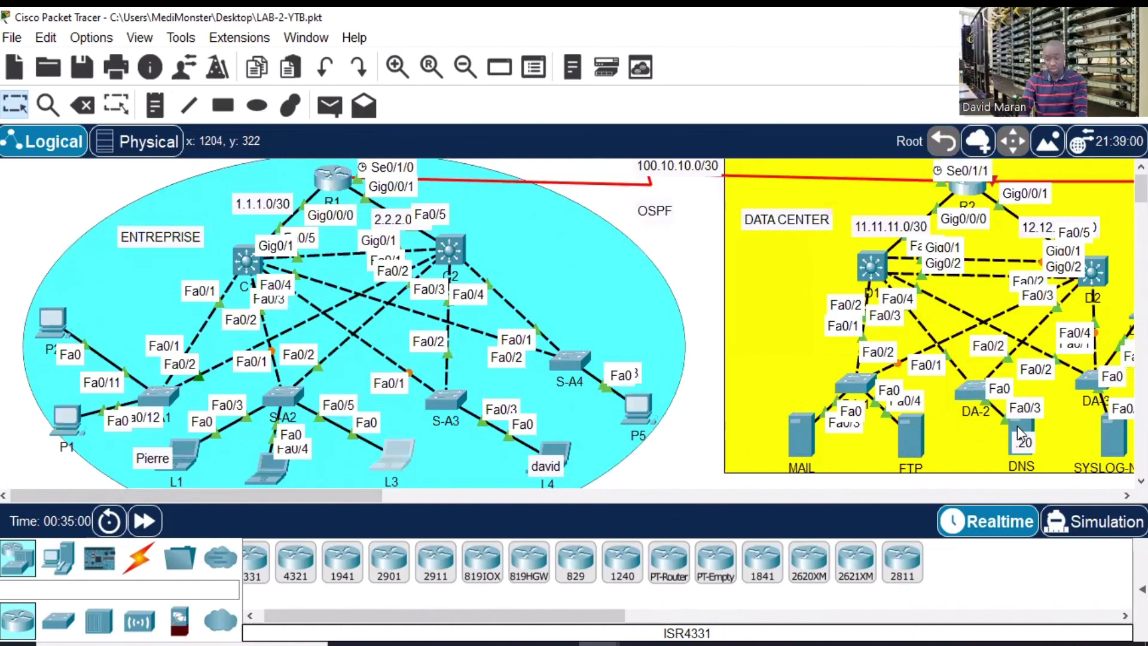
pyautogui.moveTo(1015, 424)
pyautogui.moveTo(910, 433)
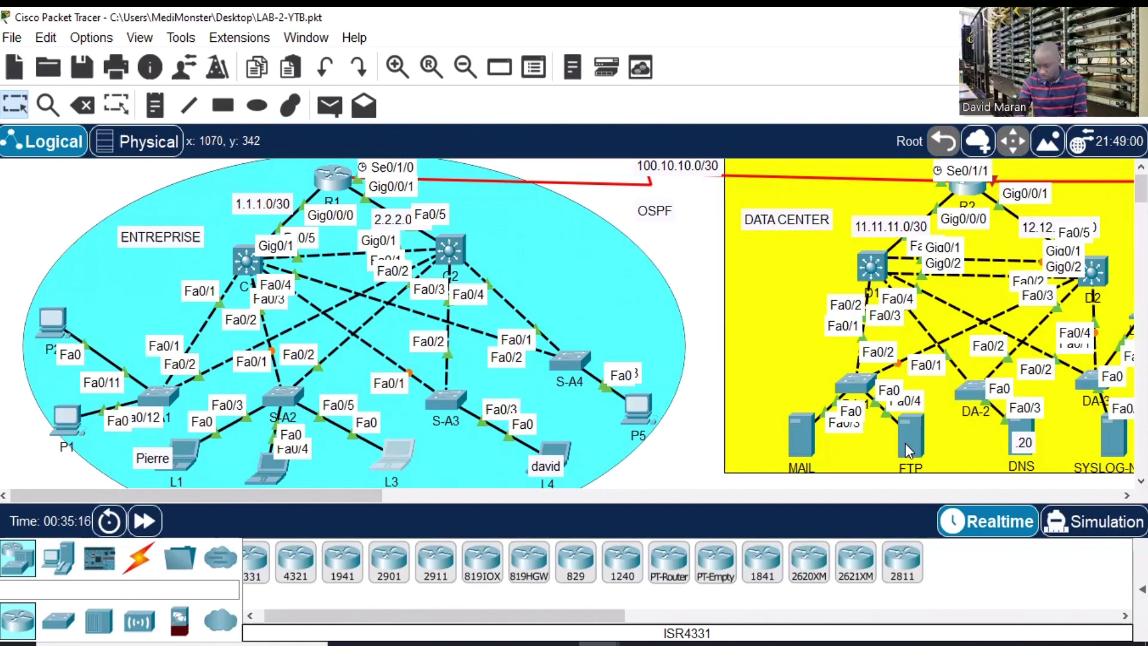
# - On the DNS server, enter a record named FTP-SERVER with address 192.168.50.3
pyautogui.click(1016, 422)
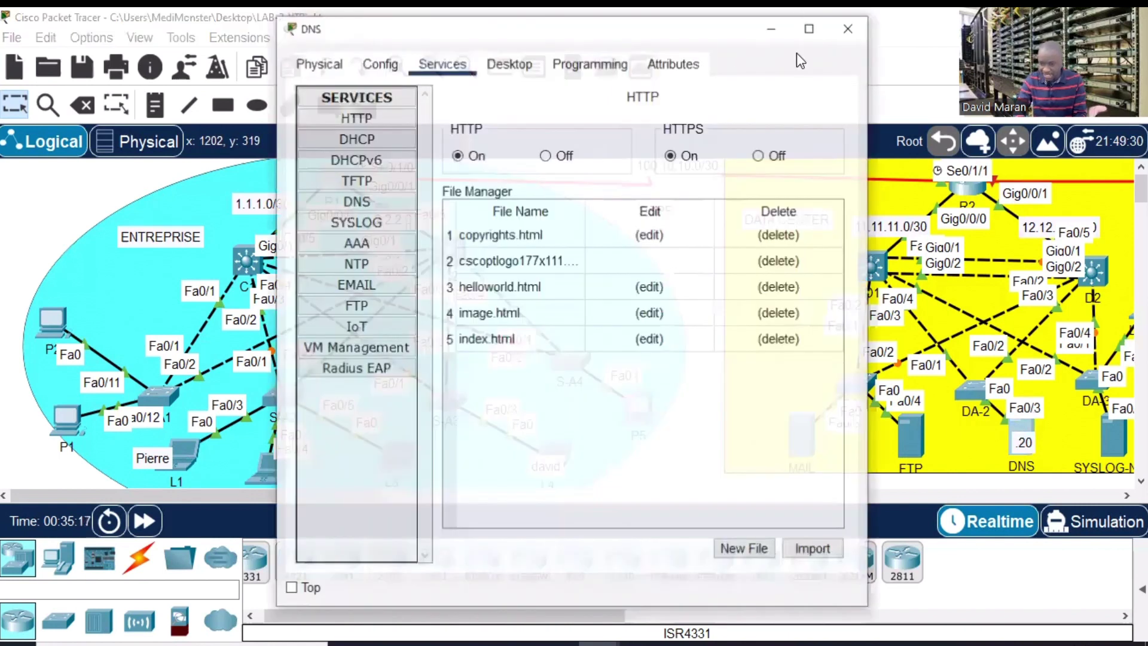
pyautogui.click(809, 34)
pyautogui.click(102, 186)
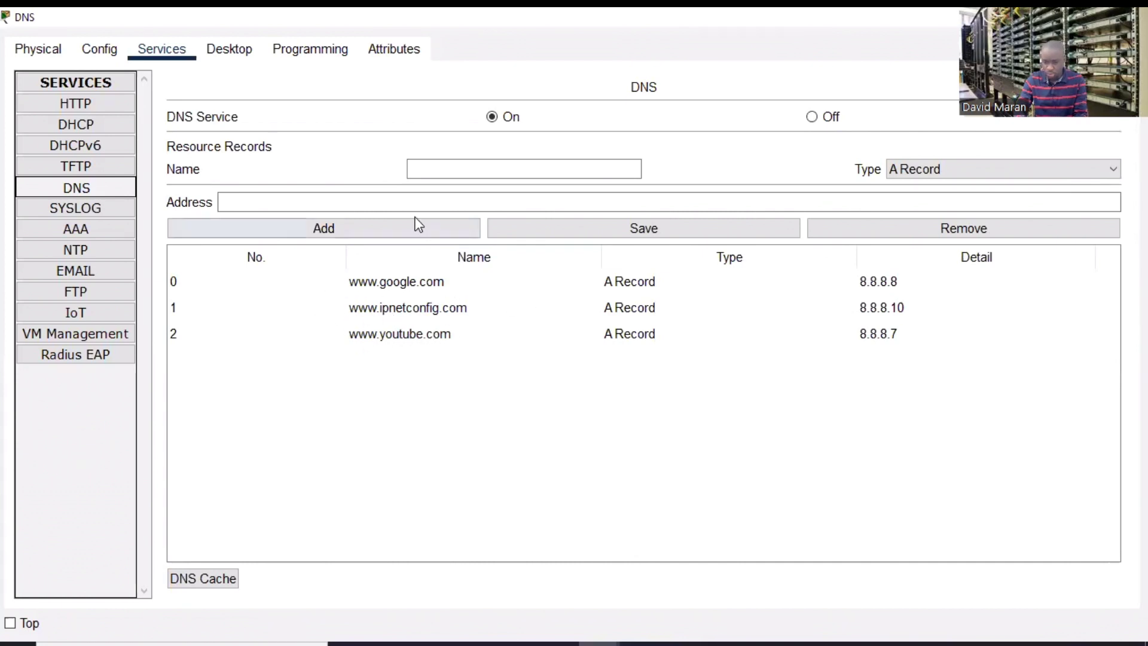
pyautogui.click(422, 178)
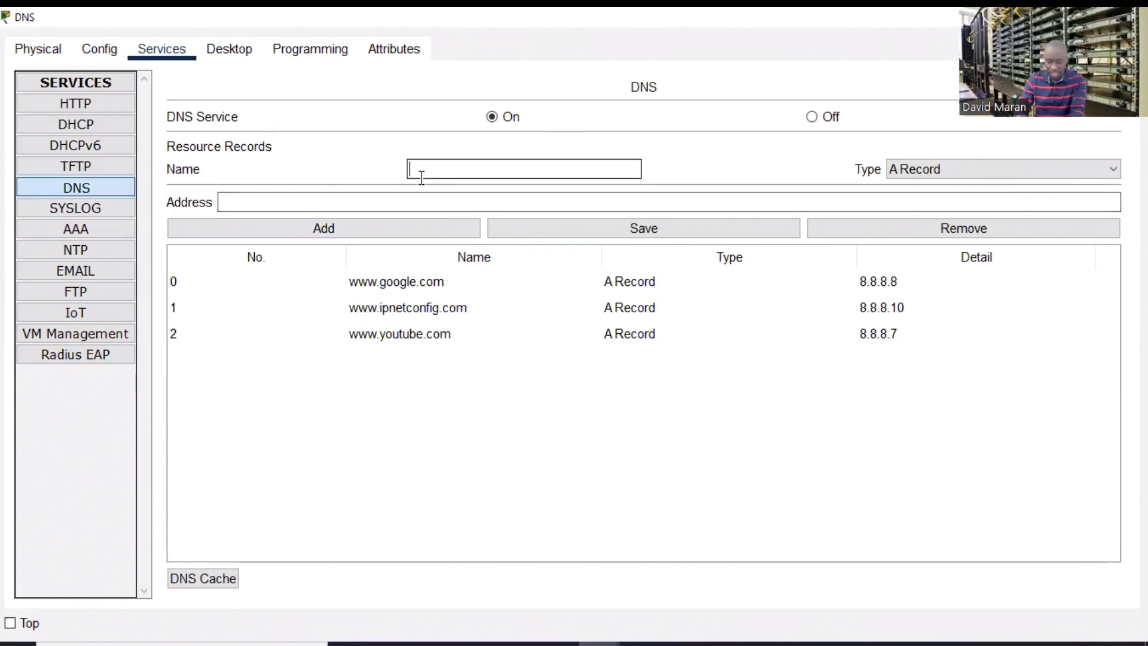
pyautogui.write('FTP')
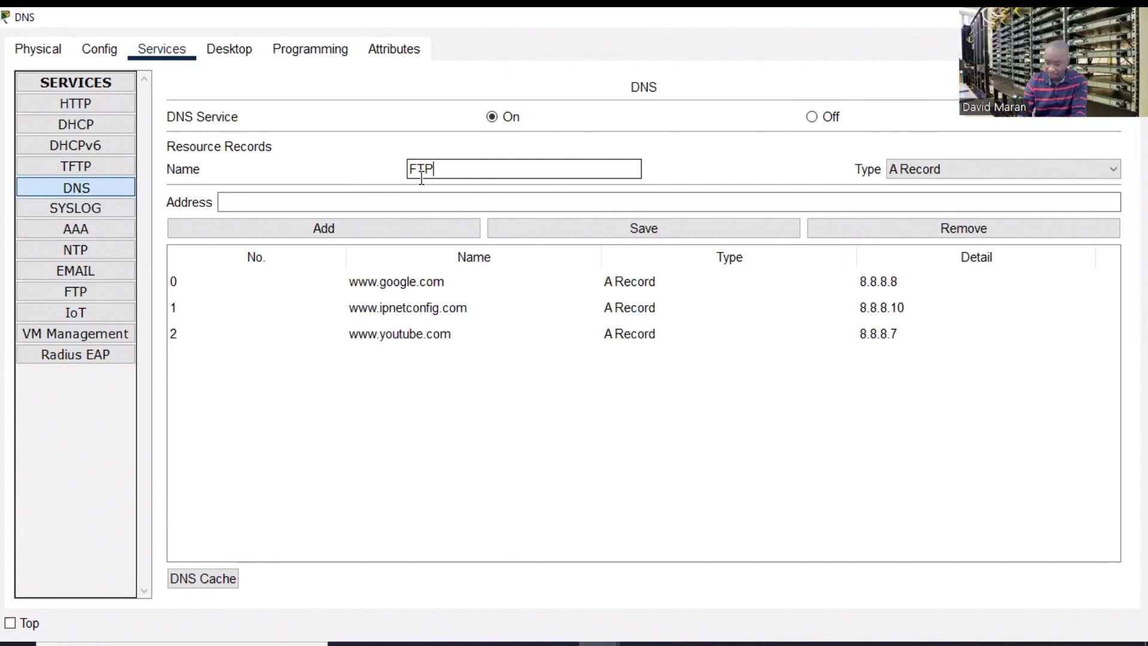
pyautogui.write('-SERVER')
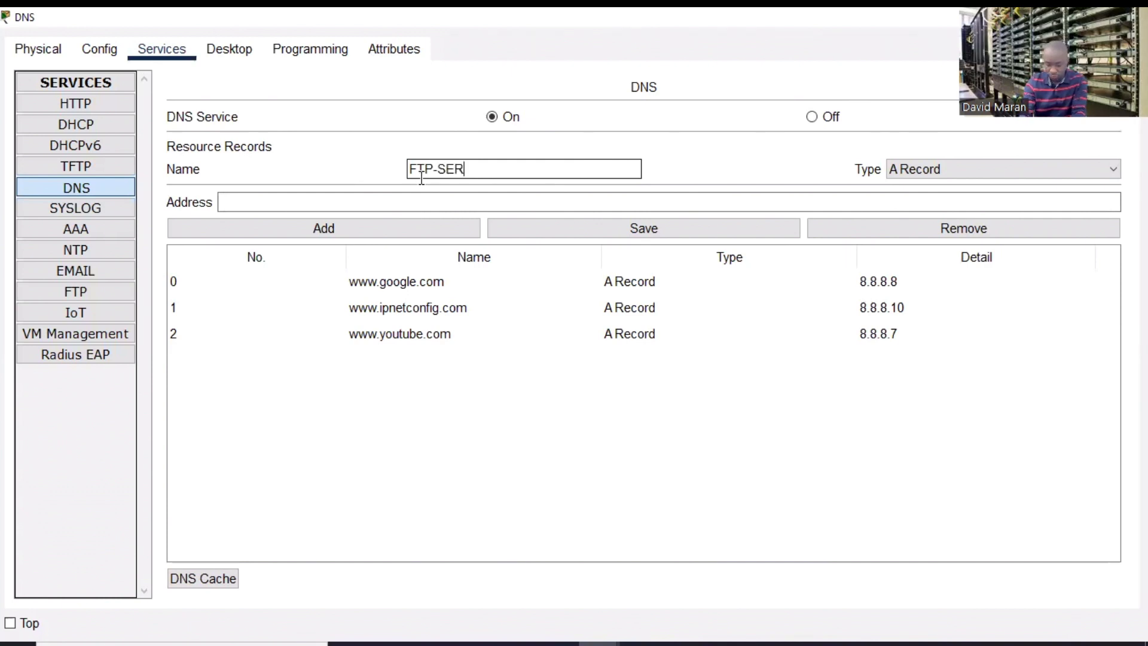
pyautogui.click(425, 199)
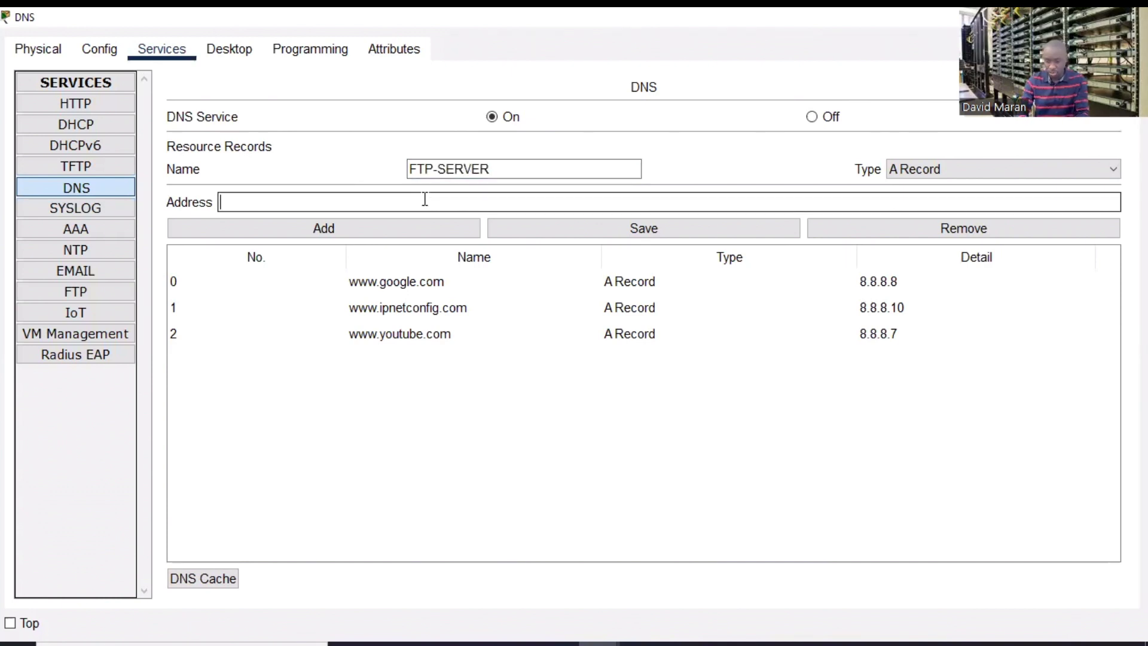
pyautogui.write('192')
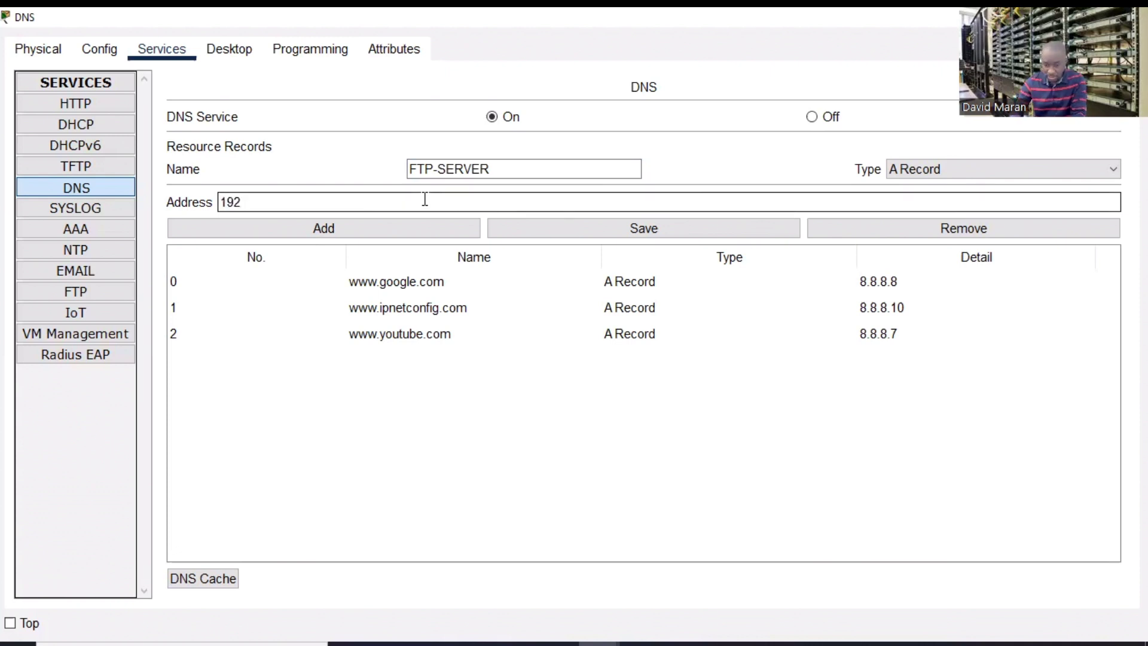
pyautogui.write('.')
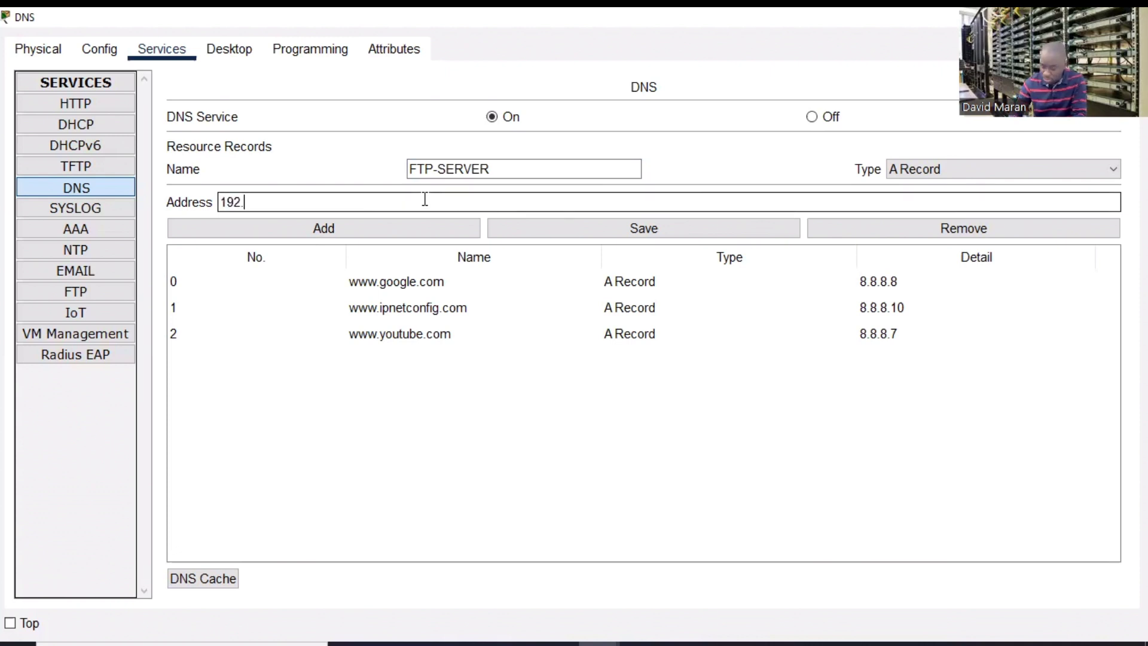
pyautogui.write('168.5')
pyautogui.write('0.3')
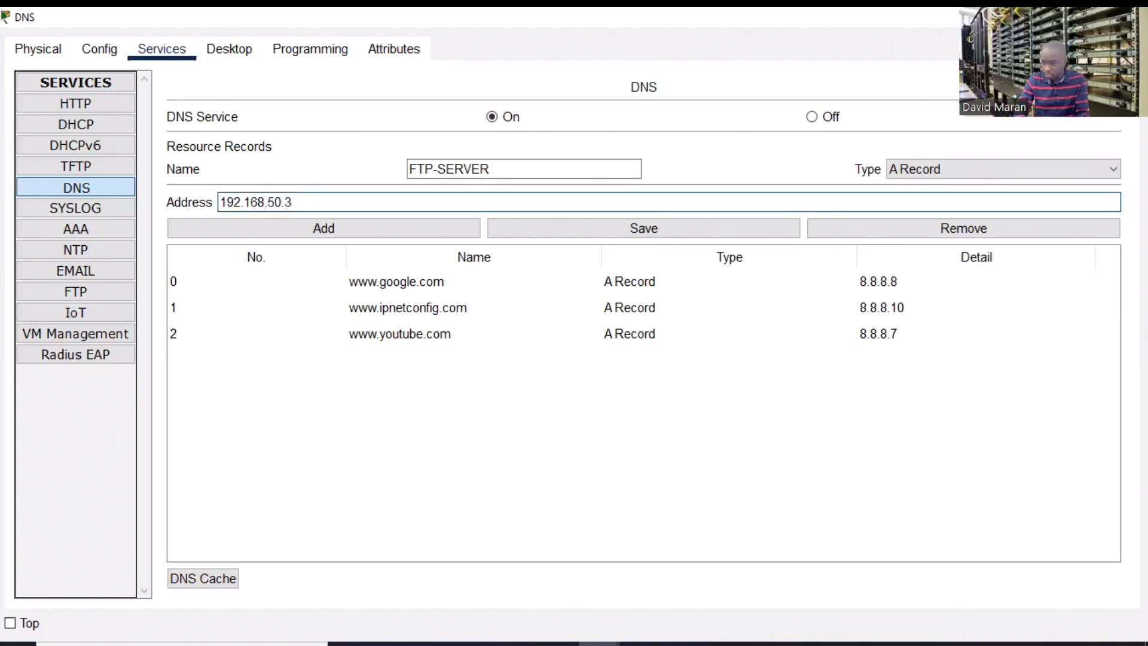
# - Check the FTP server's IP address in its configuration
pyautogui.click(1052, 16)
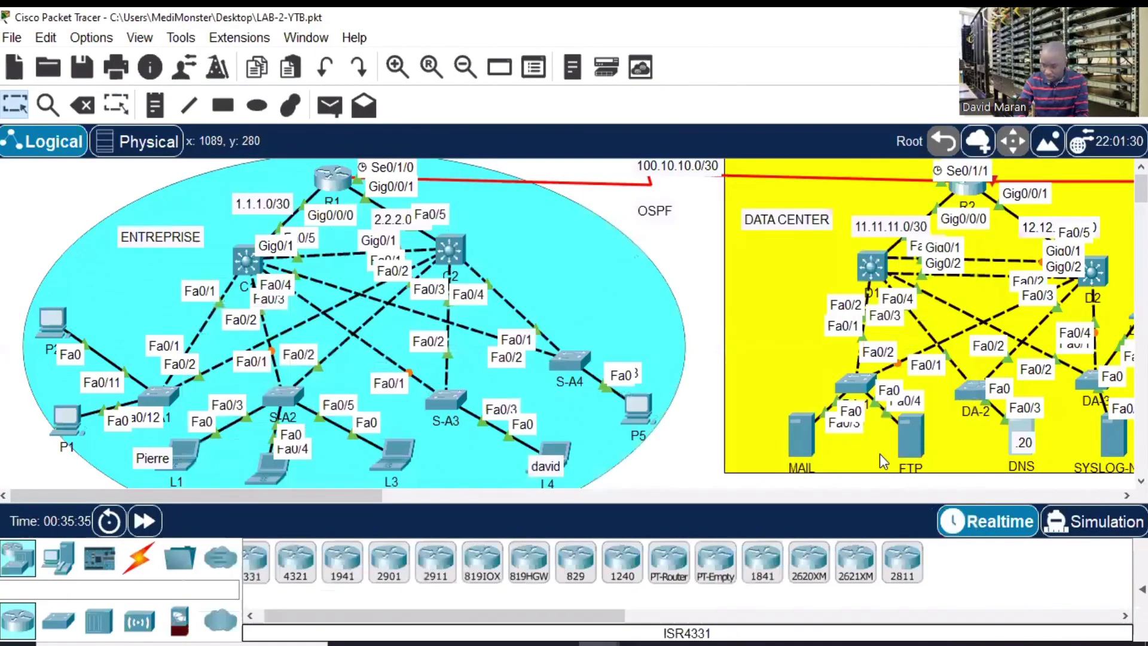
pyautogui.click(910, 442)
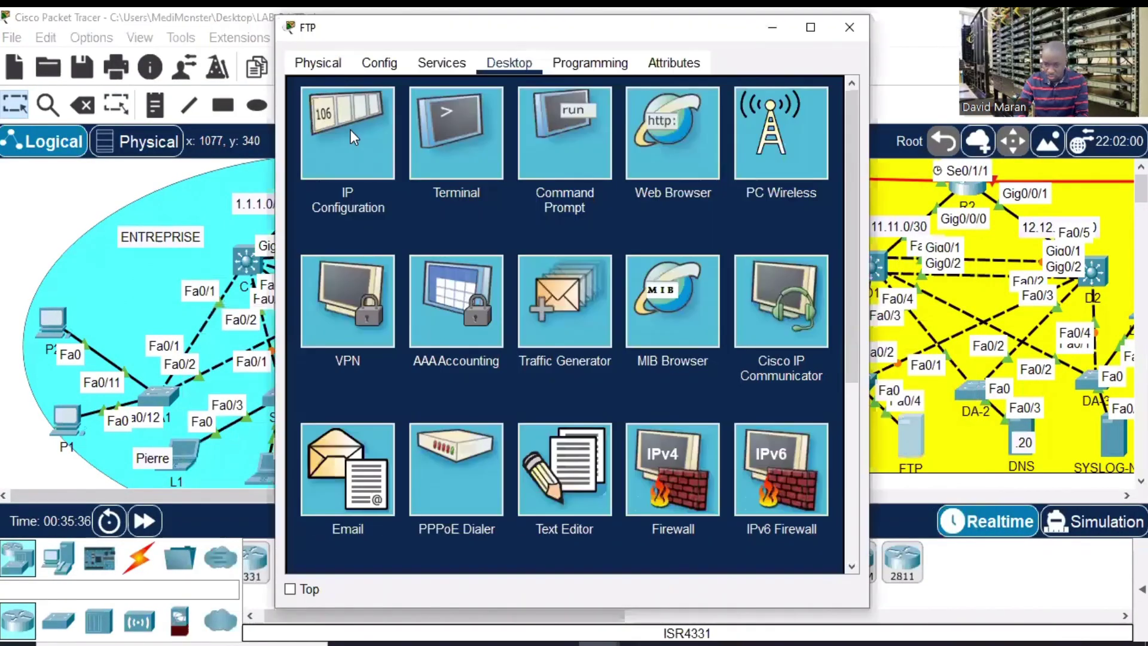
pyautogui.click(350, 130)
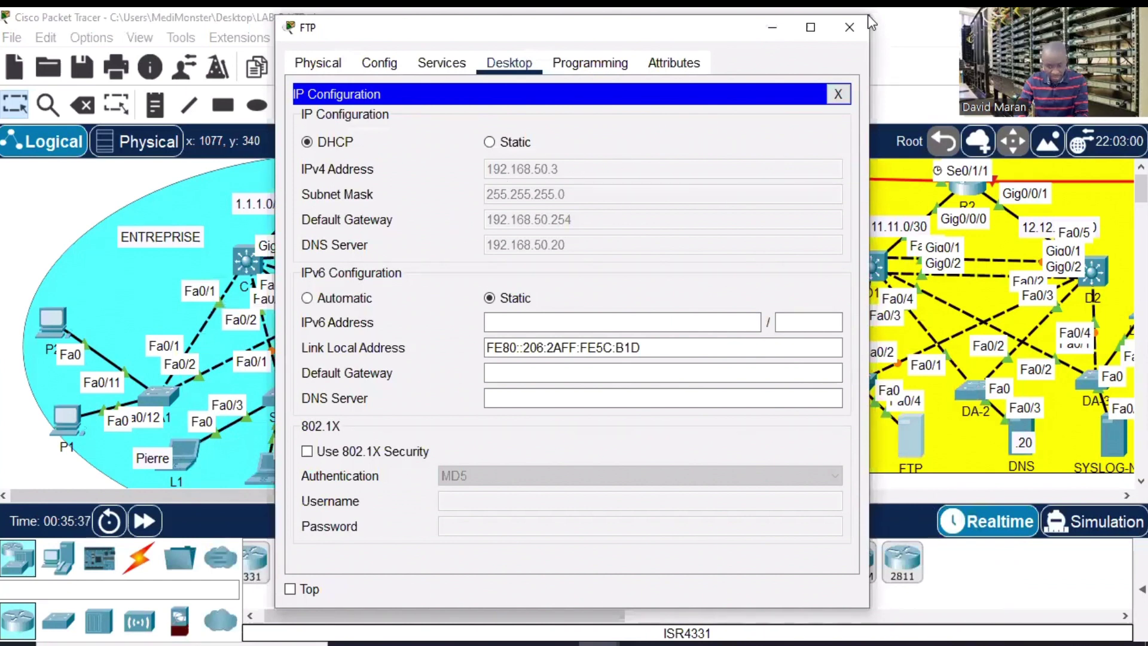
pyautogui.click(847, 27)
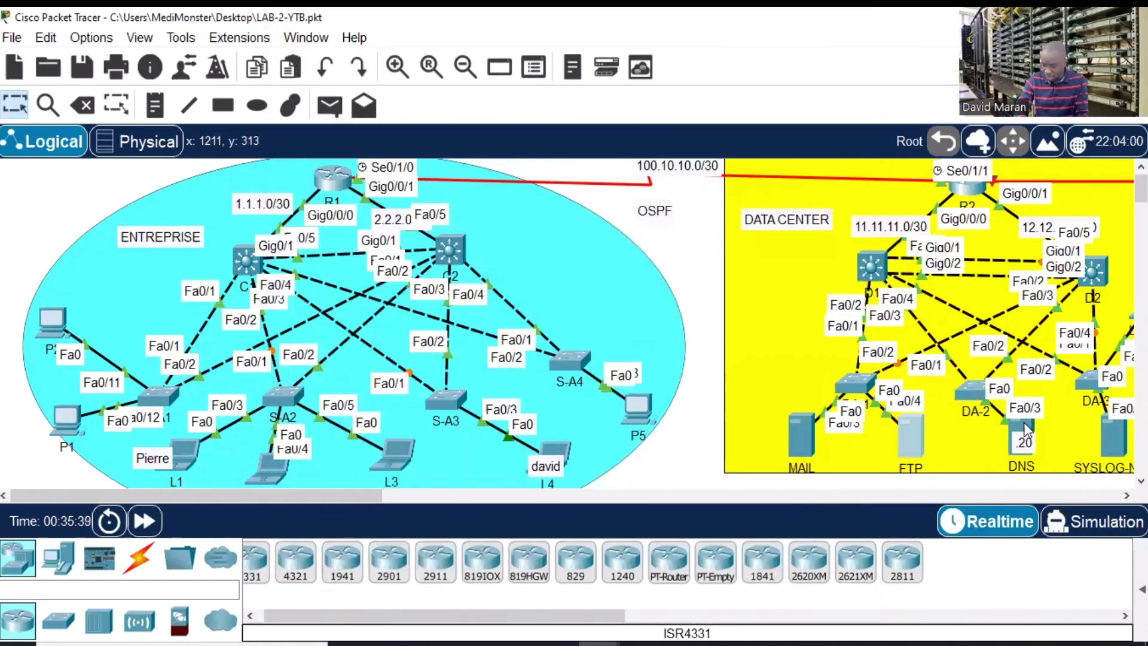
# - Add the ftp-server record to the DNS list and save the changes
pyautogui.click(1023, 429)
pyautogui.click(810, 27)
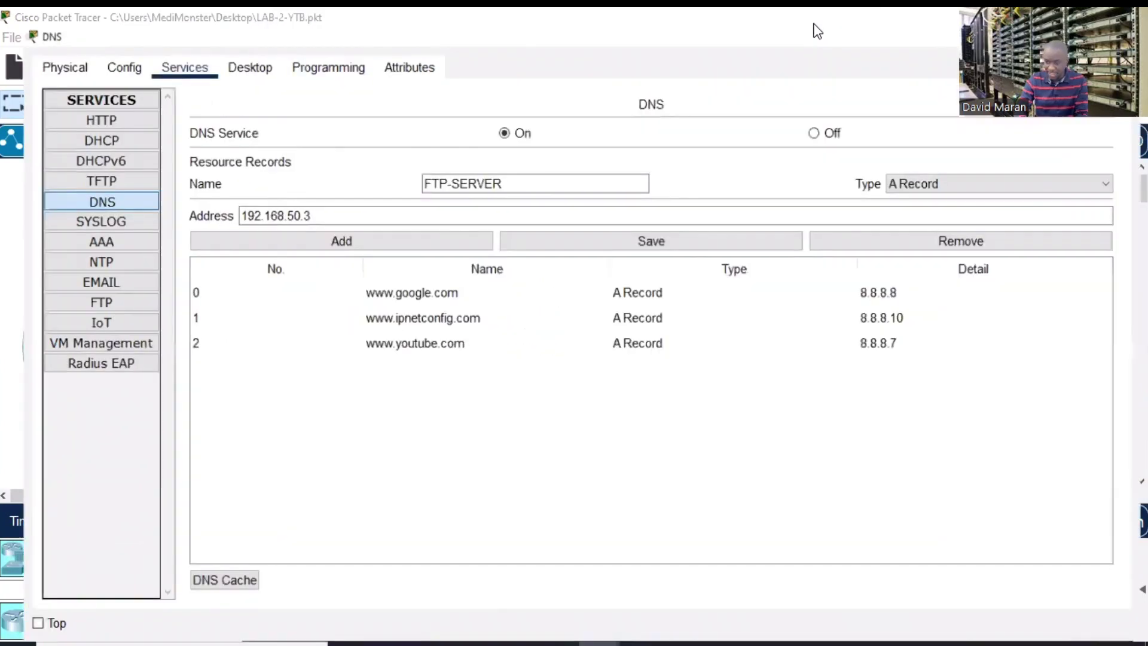
pyautogui.click(323, 230)
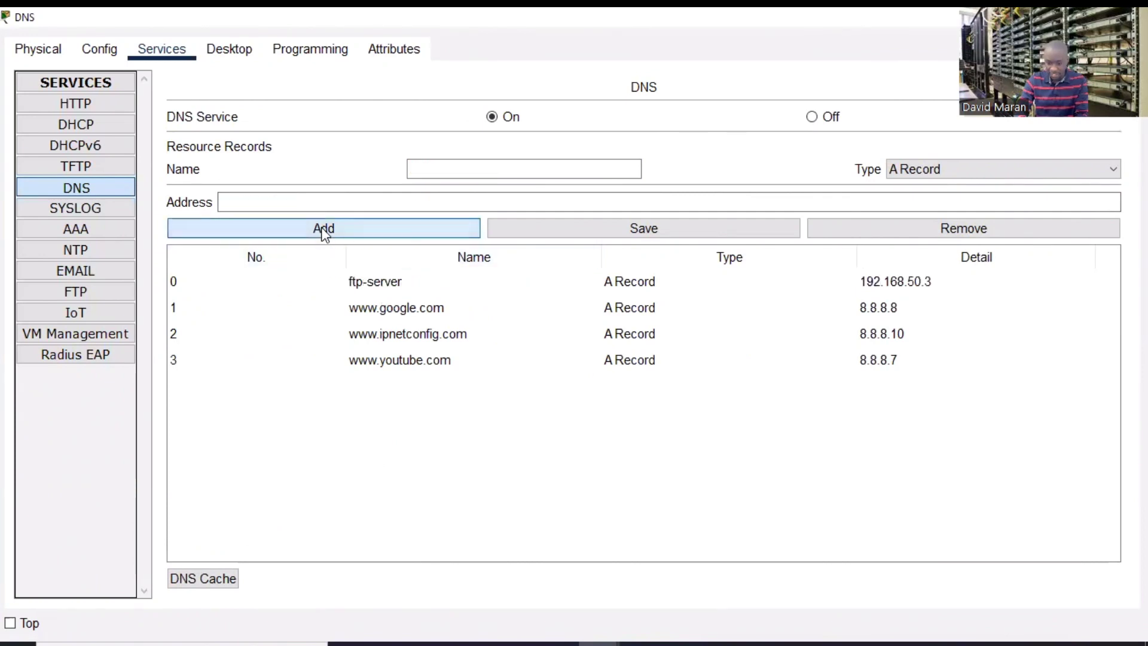
pyautogui.click(388, 282)
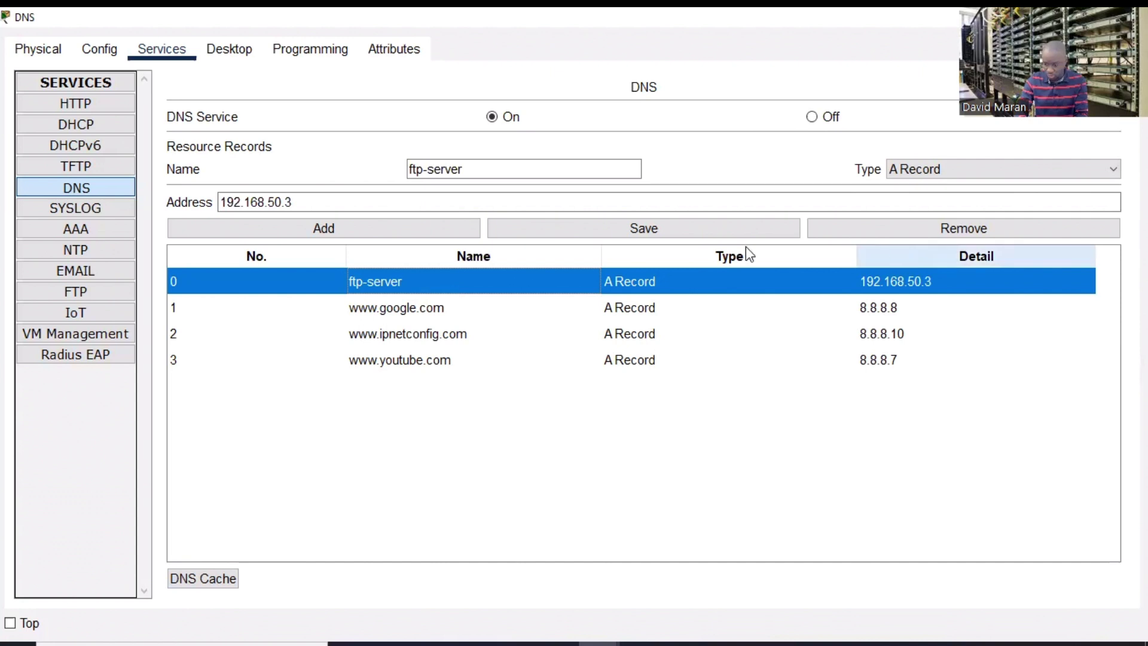
pyautogui.click(684, 228)
pyautogui.click(1128, 17)
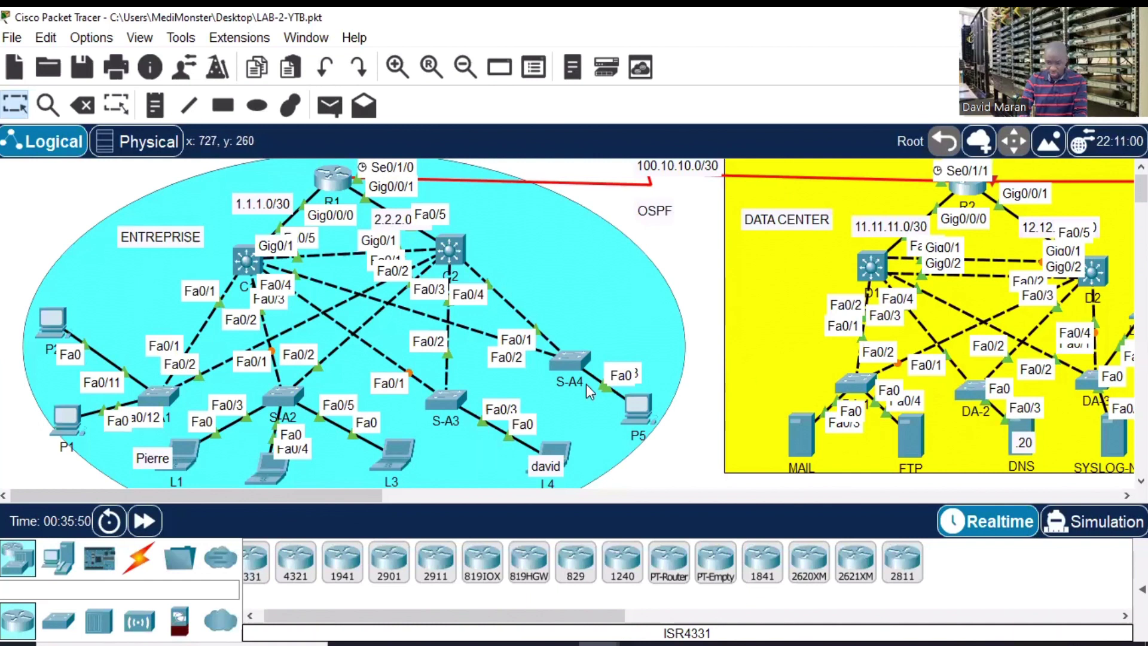
# - On P2, quit the leftover FTP session and ping ftp-server
pyautogui.click(52, 323)
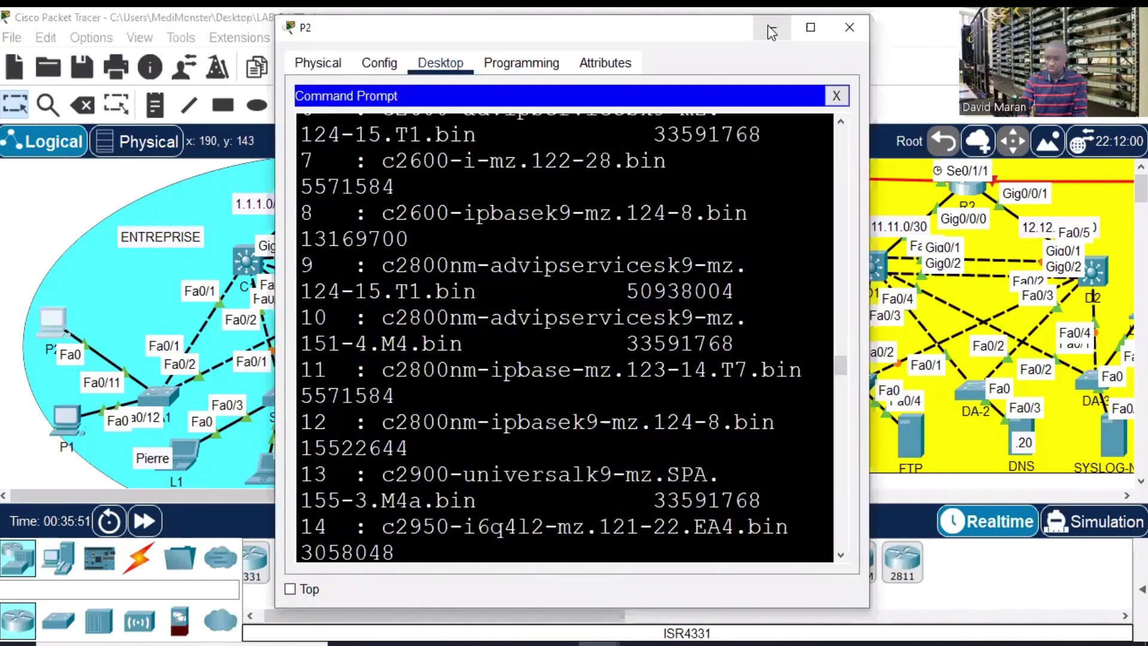
pyautogui.press('super+Left')
pyautogui.press('super+Up')
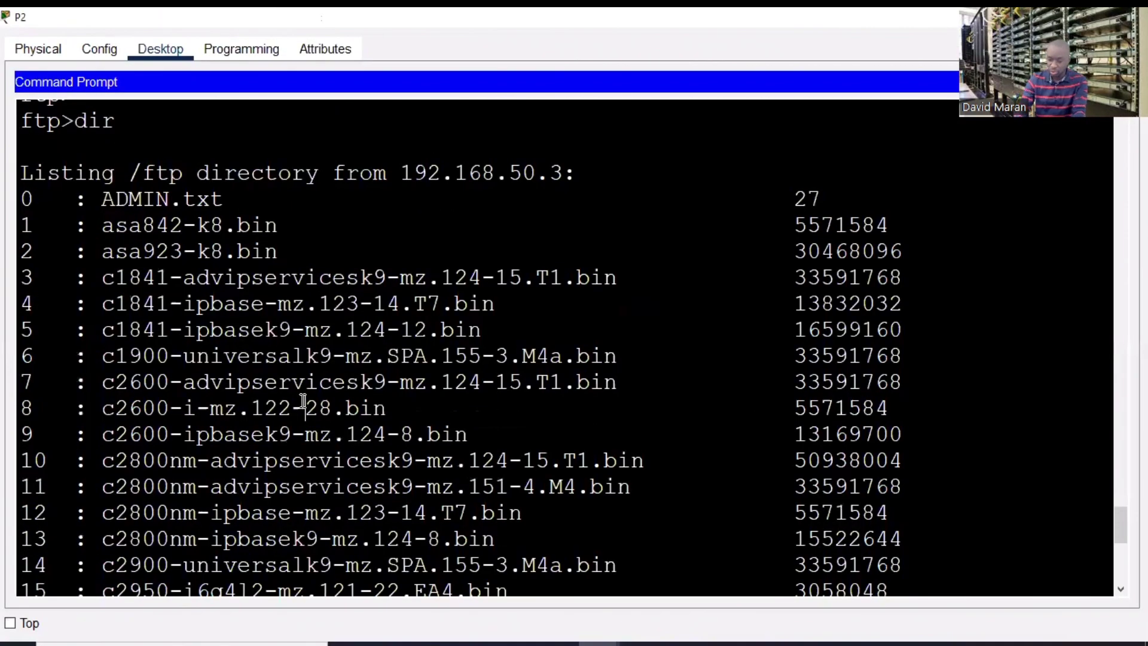
pyautogui.write('ex')
pyautogui.press('BackSpace')
pyautogui.press('BackSpace')
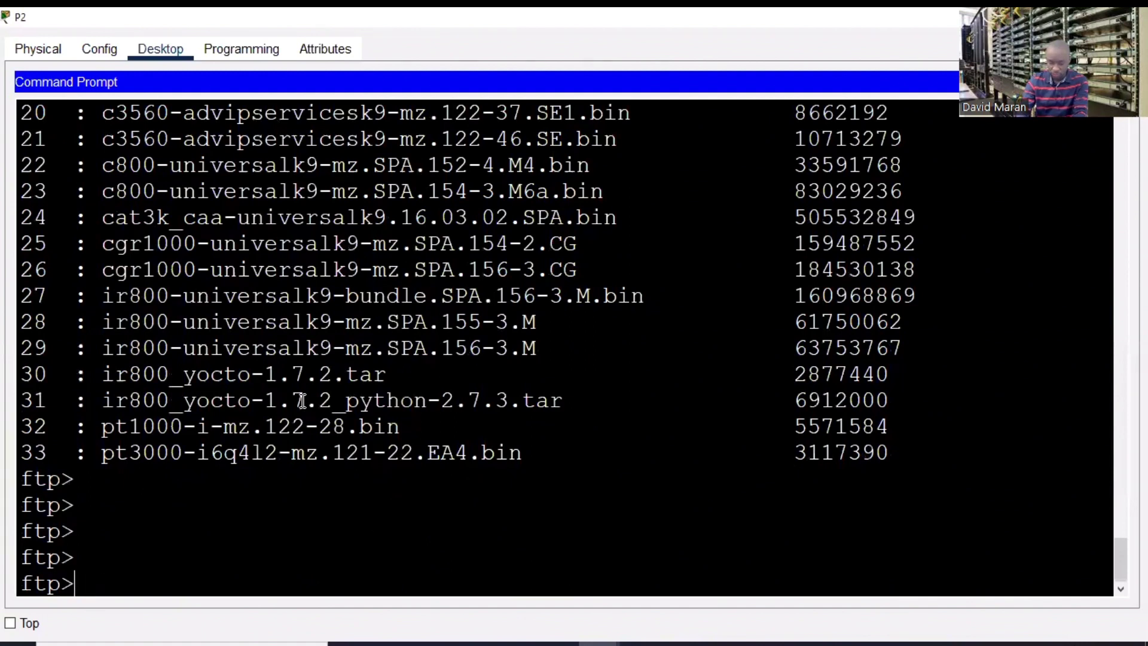
pyautogui.write('quit')
pyautogui.press('Return')
pyautogui.press('Return')
pyautogui.press('Return')
pyautogui.press('Return')
pyautogui.press('Return')
pyautogui.press('Return')
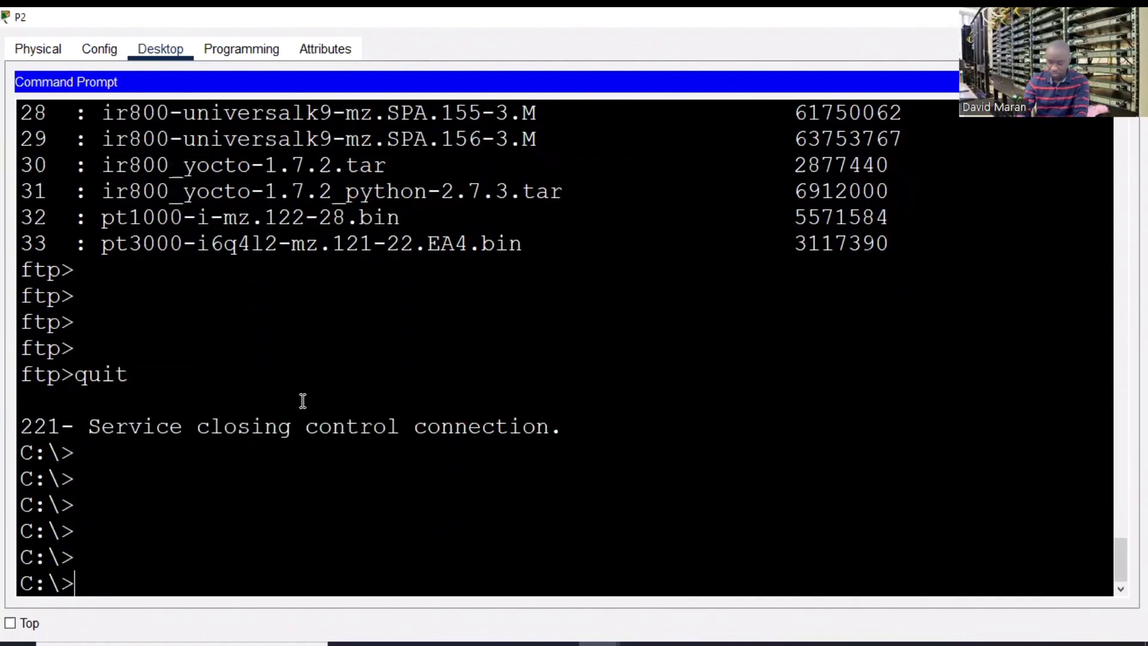
pyautogui.write('ping ft')
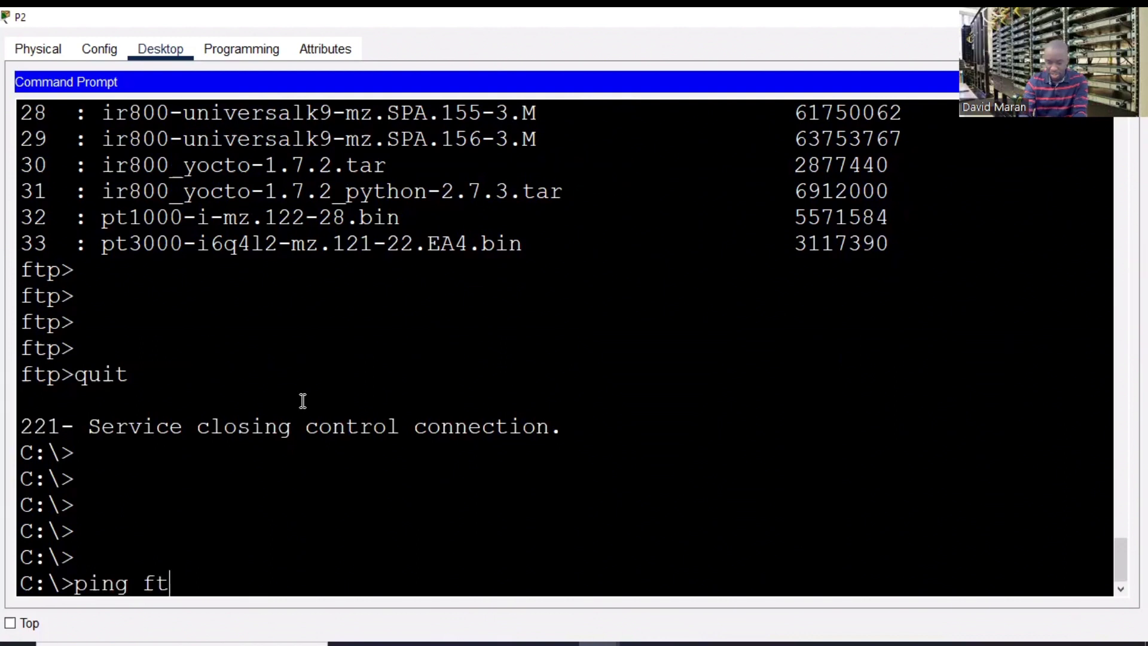
pyautogui.write('p-server')
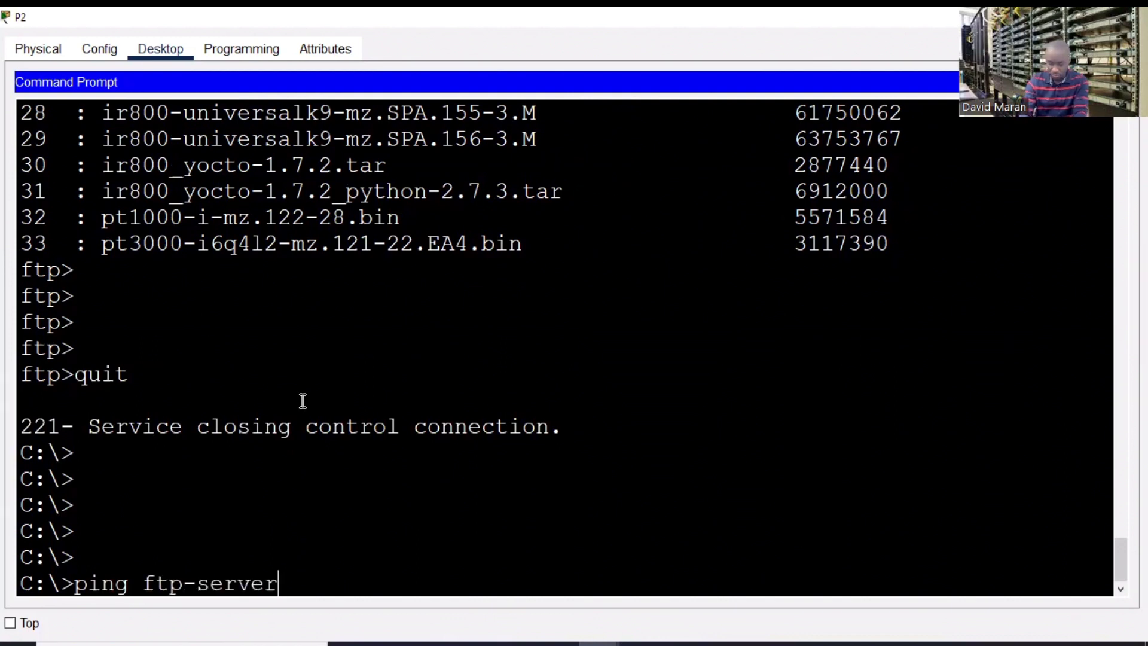
pyautogui.press('Return')
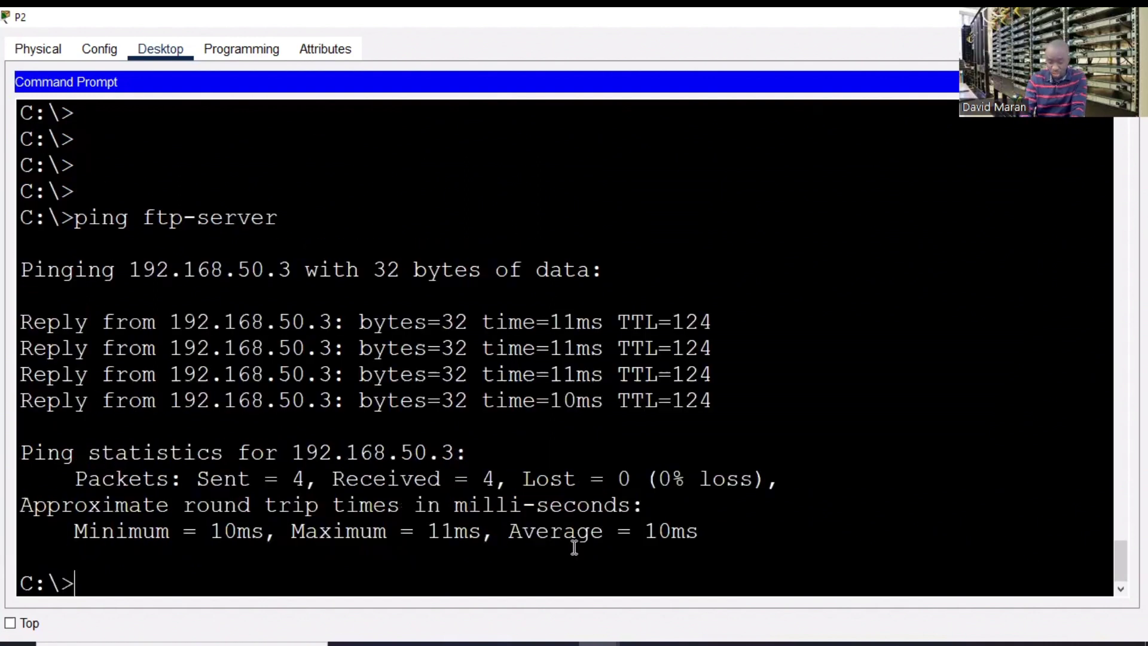
# - Log in to ftp-server over FTP as admin, then quit the session
pyautogui.write('ft')
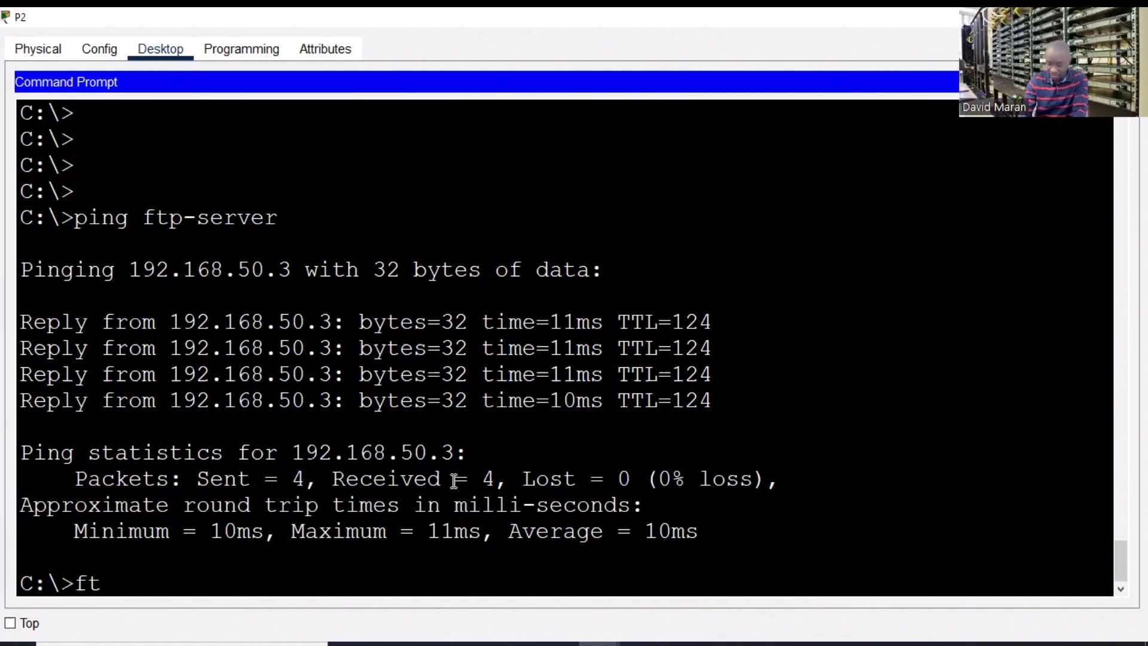
pyautogui.write('p ft')
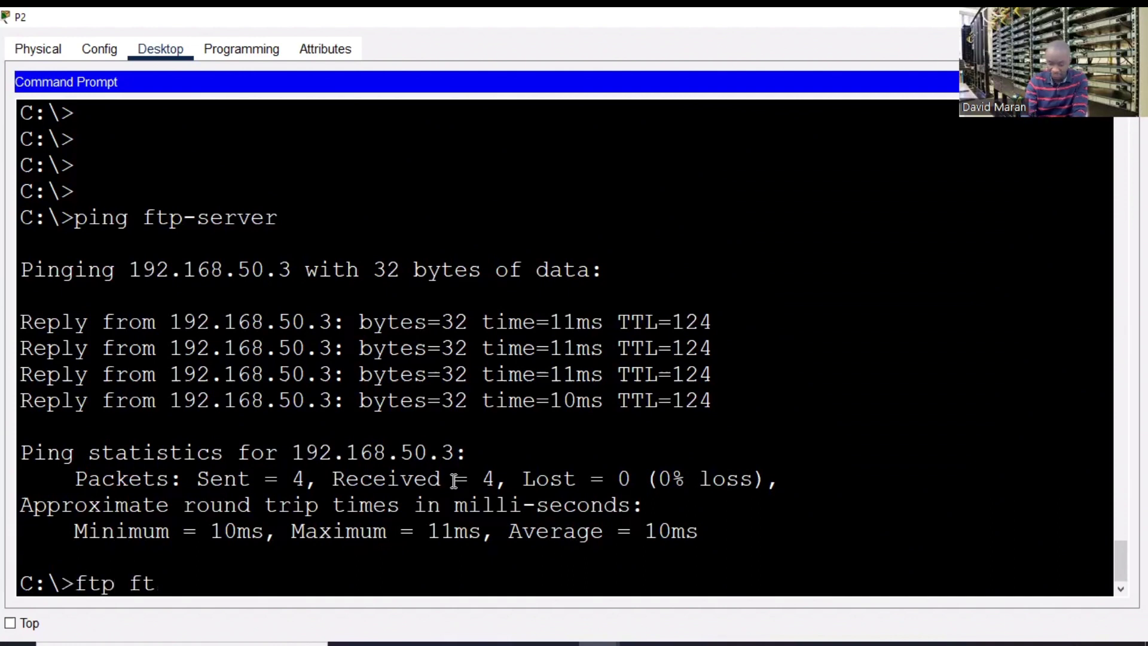
pyautogui.write('p-server')
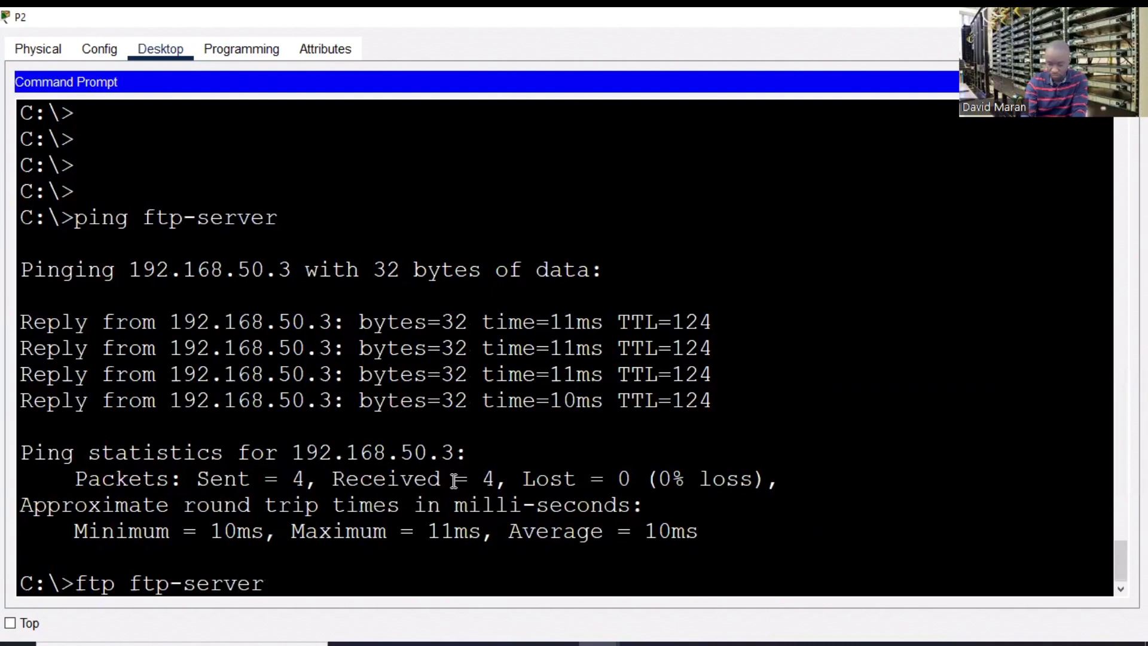
pyautogui.press('Return')
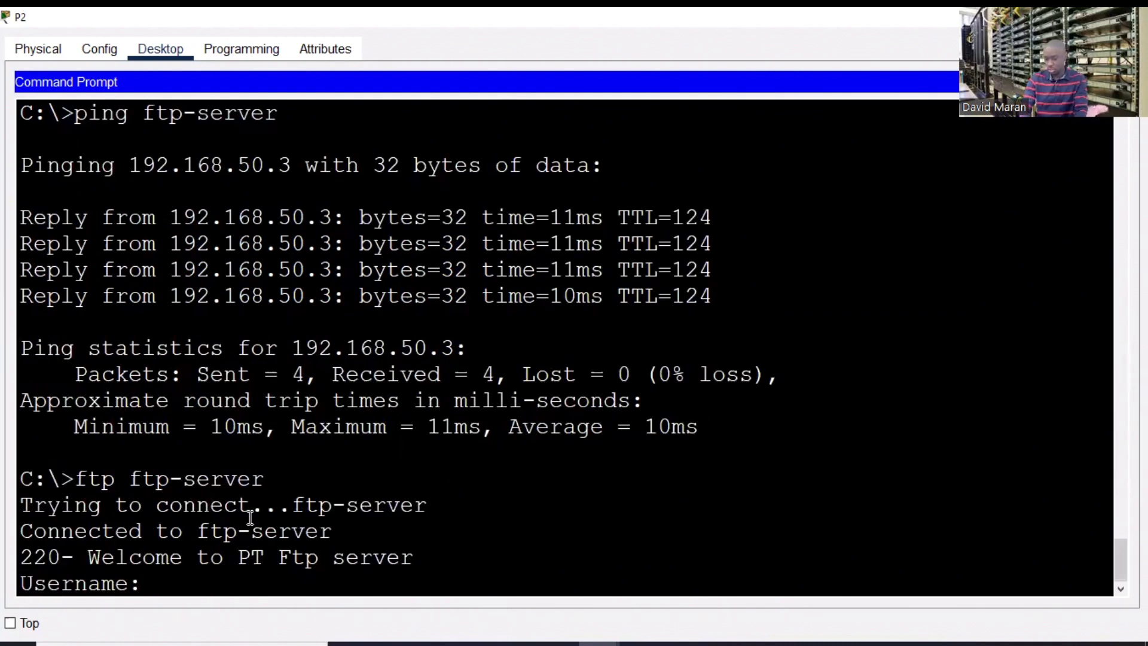
pyautogui.write('admin')
pyautogui.press('Return')
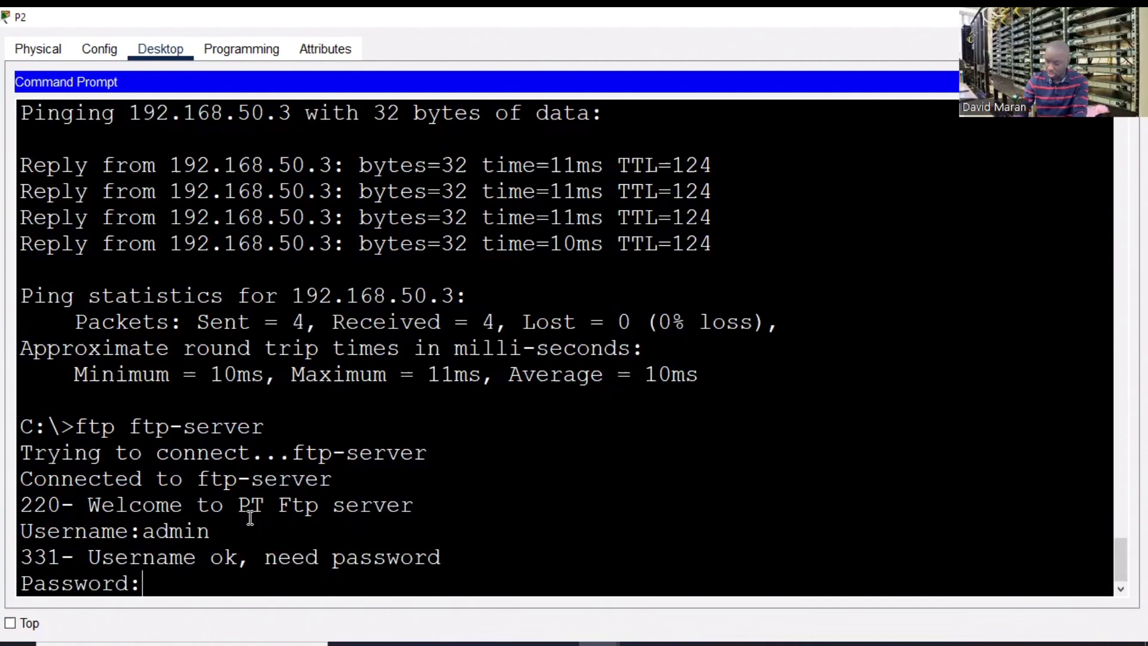
pyautogui.press('Return')
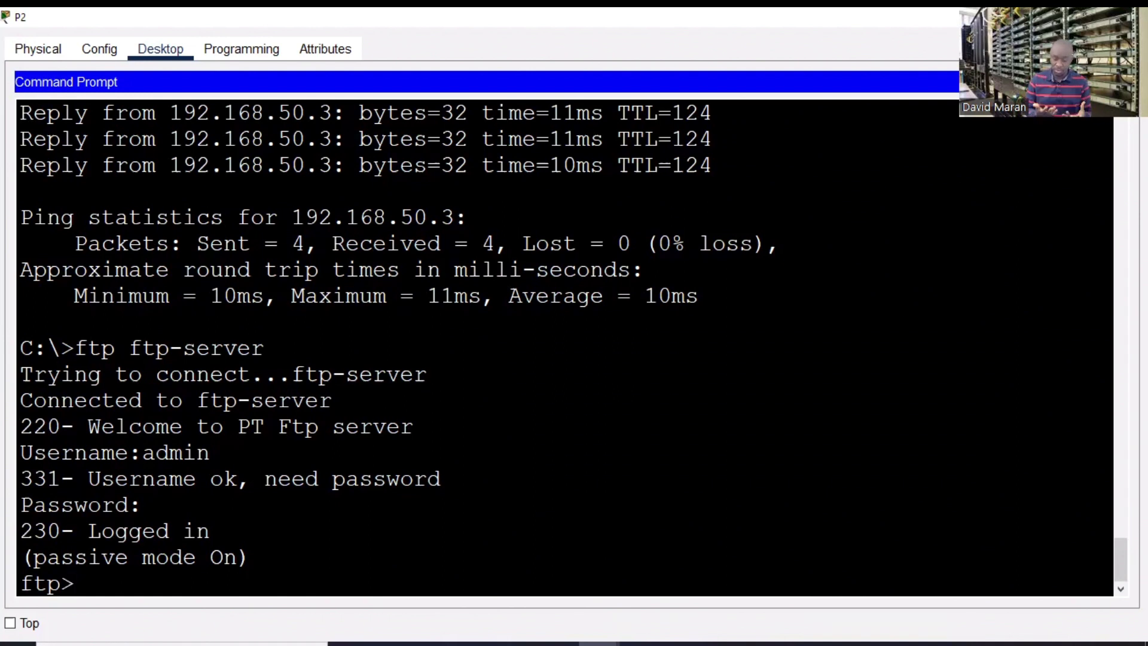
pyautogui.write('quit')
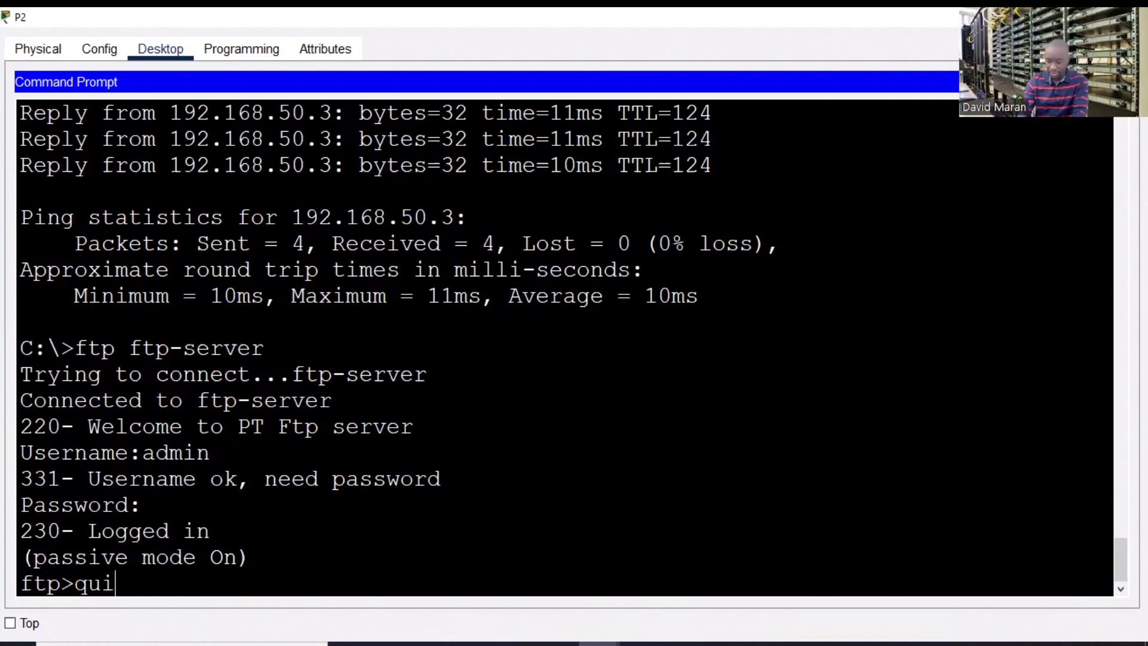
pyautogui.press('Return')
pyautogui.hotkey('alt', 'F4')
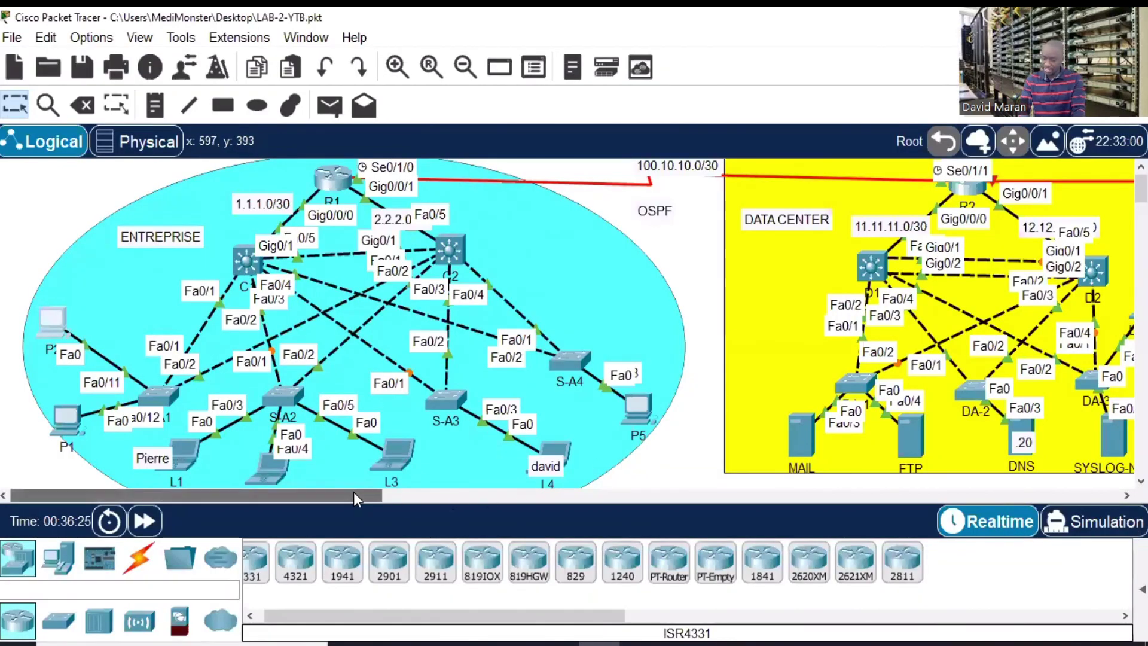
pyautogui.moveTo(354, 494); pyautogui.dragTo(503, 493)
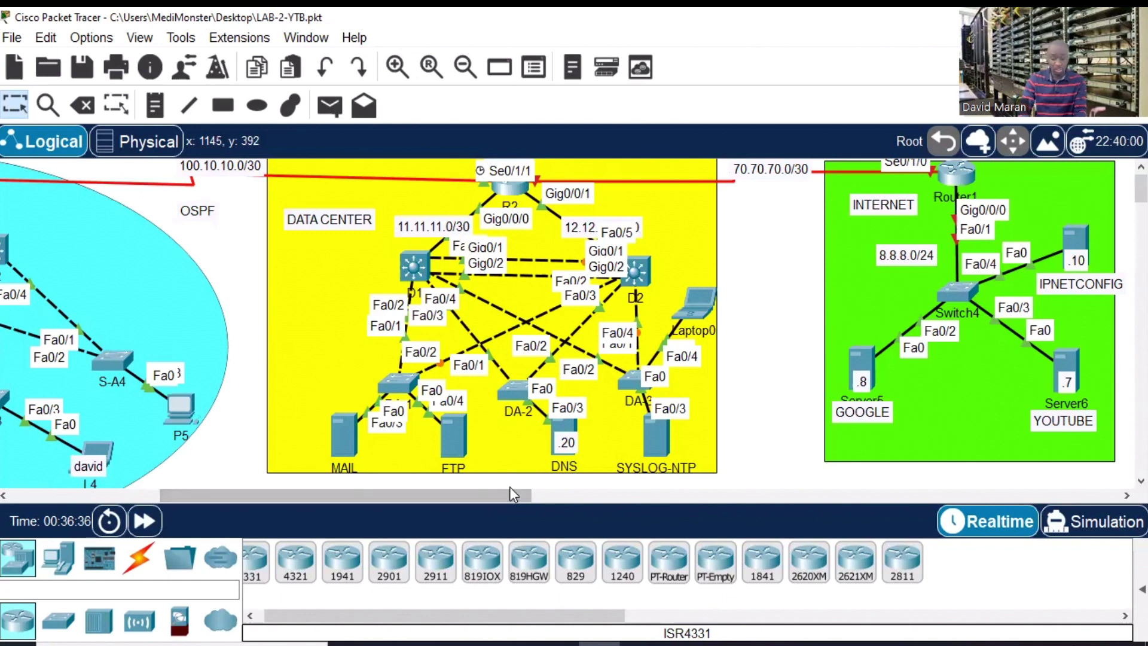
pyautogui.moveTo(483, 495); pyautogui.dragTo(416, 485)
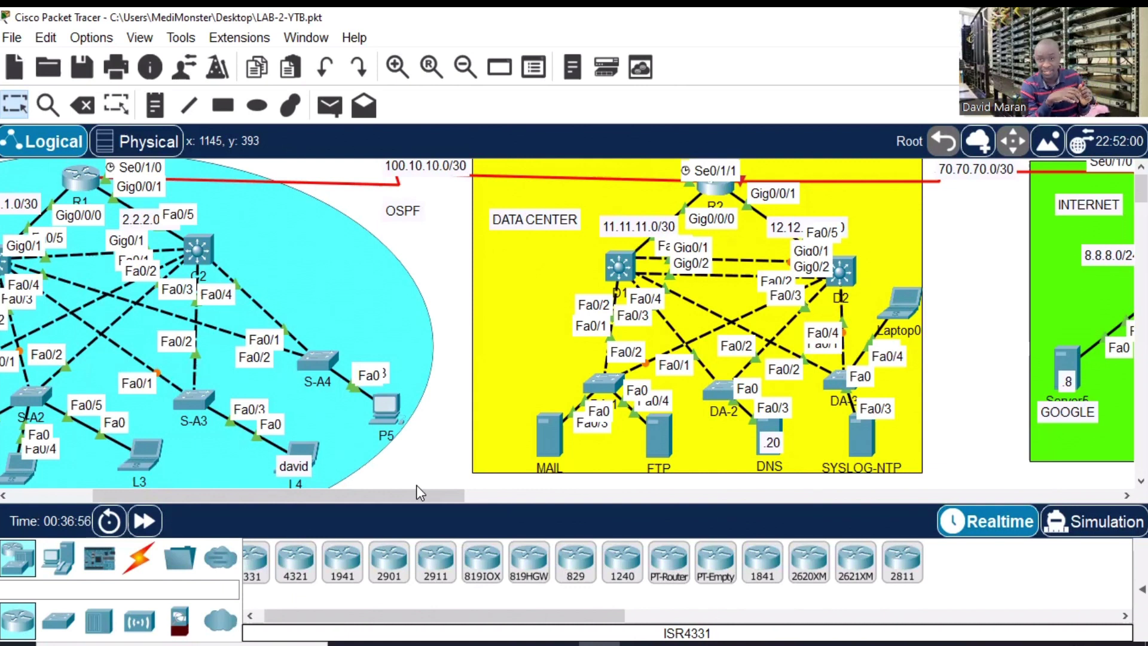
pyautogui.moveTo(253, 497); pyautogui.dragTo(183, 497)
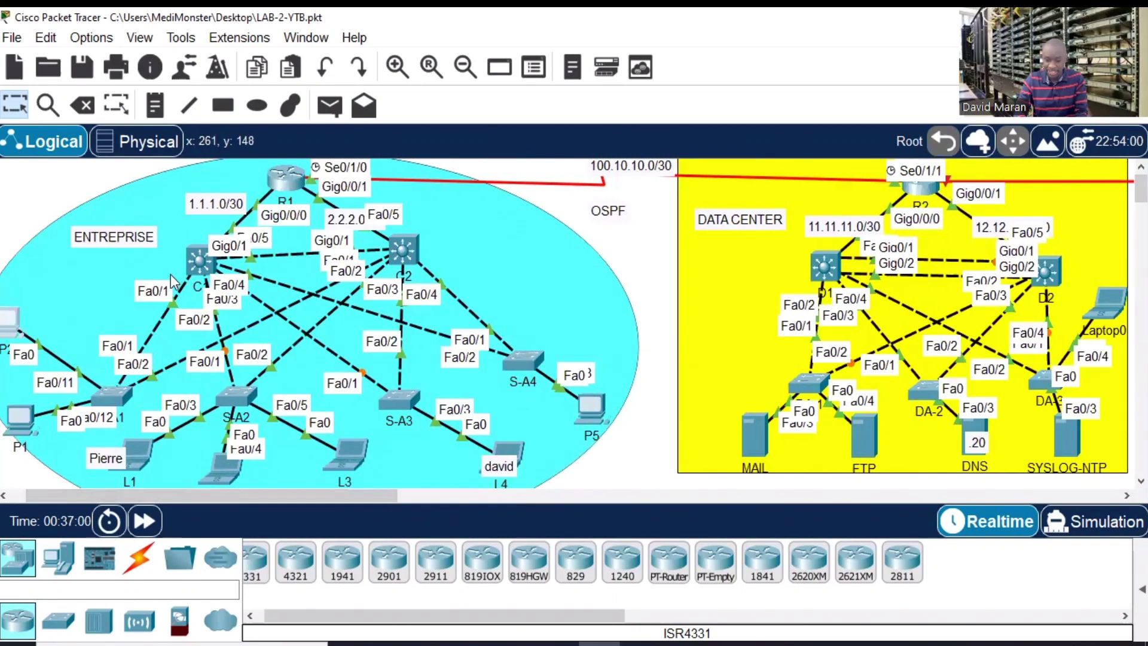
pyautogui.moveTo(193, 272)
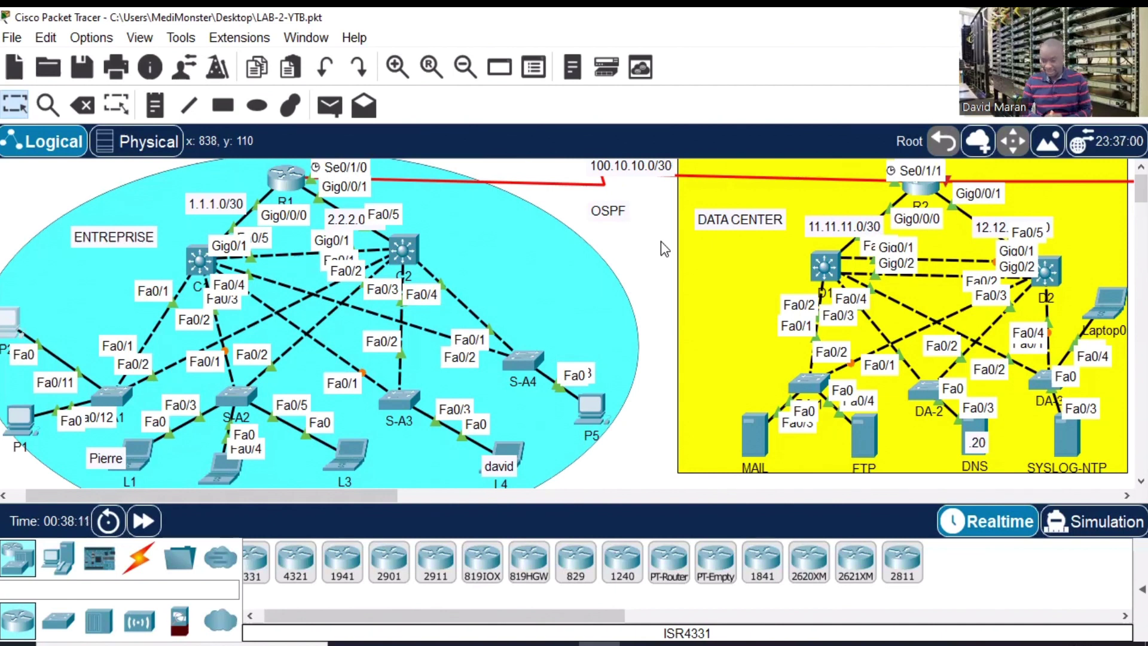
pyautogui.moveTo(349, 493)
pyautogui.mouseDown()
pyautogui.moveTo(400, 490)
pyautogui.moveTo(349, 495)
pyautogui.mouseUp()
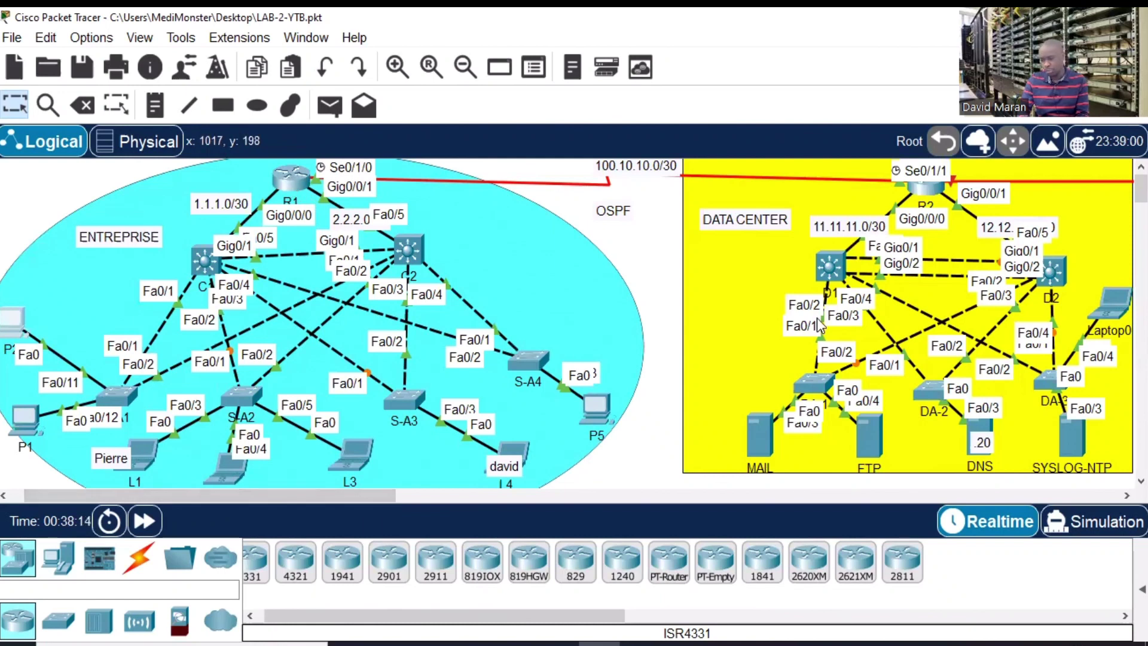
pyautogui.moveTo(378, 499); pyautogui.dragTo(458, 502)
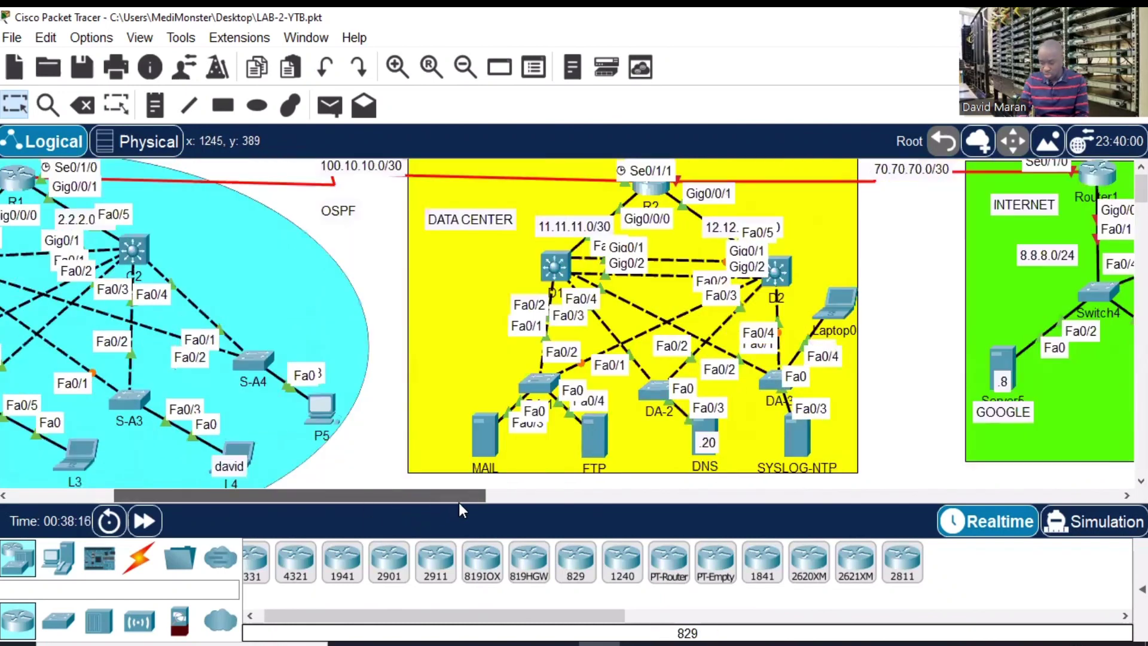
pyautogui.click(791, 433)
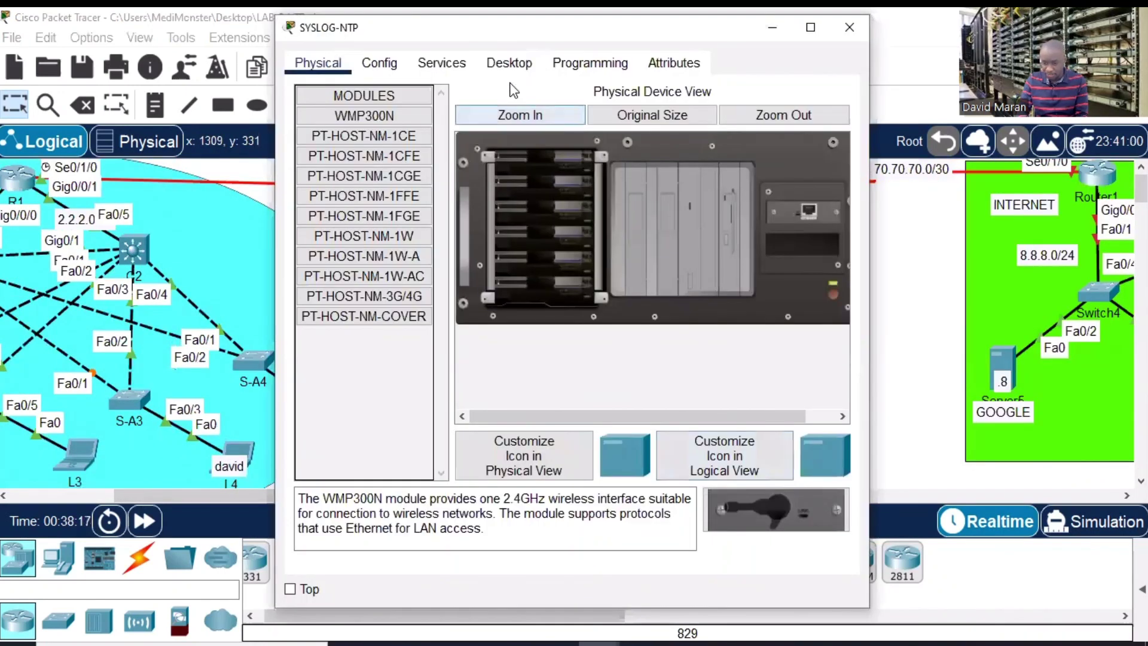
pyautogui.click(507, 63)
pyautogui.click(441, 63)
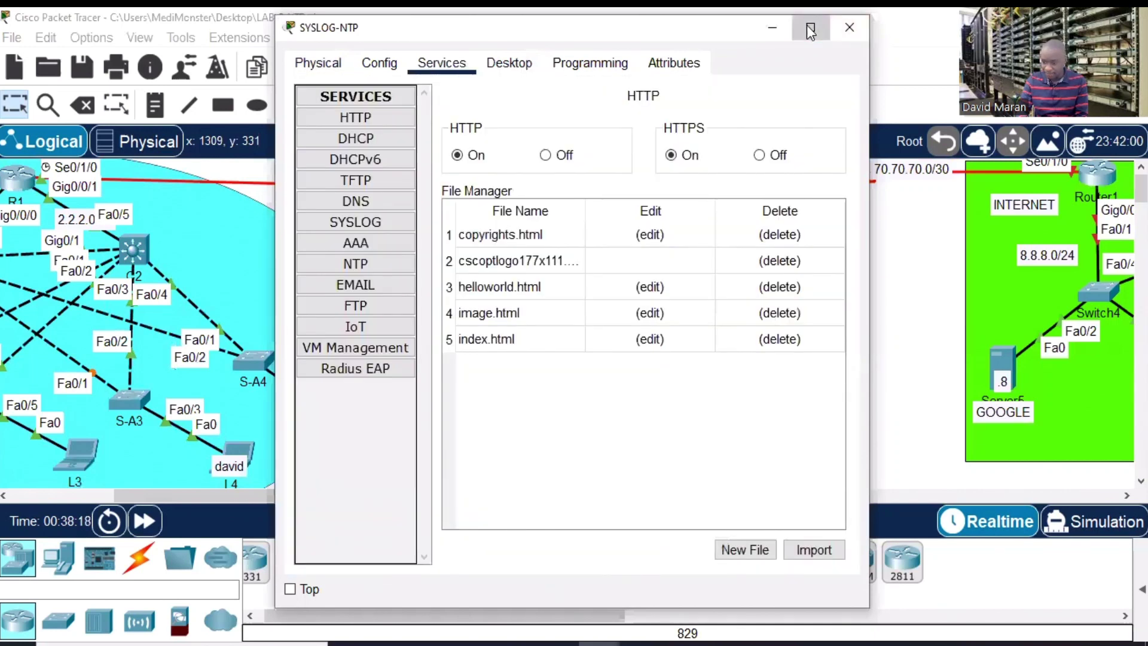
pyautogui.click(809, 27)
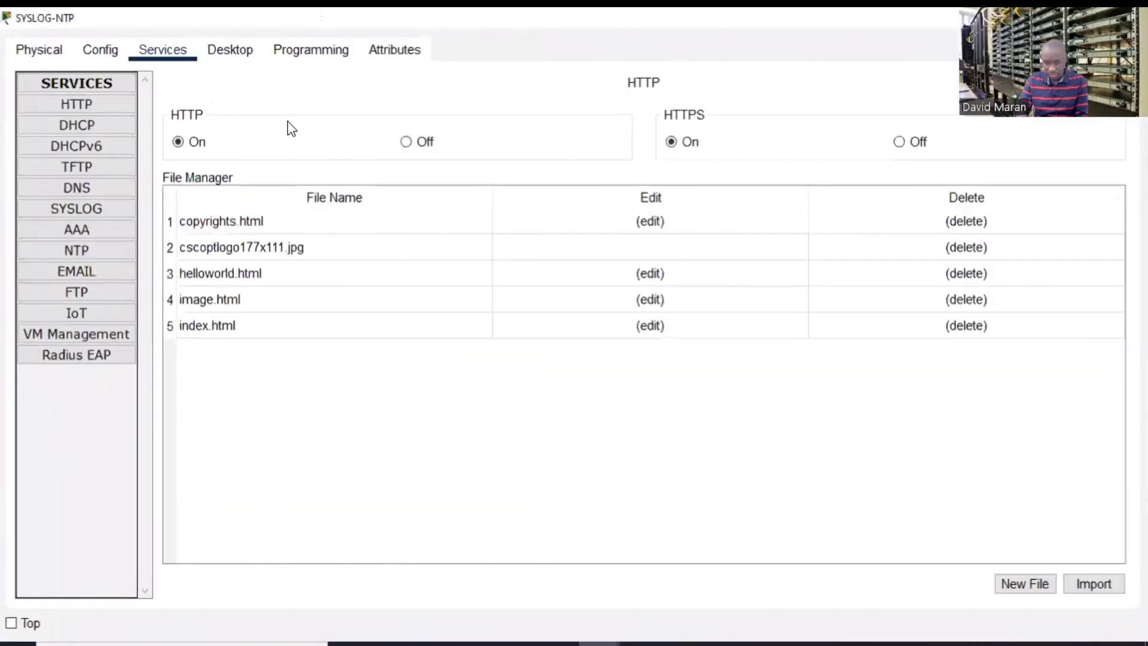
pyautogui.click(88, 209)
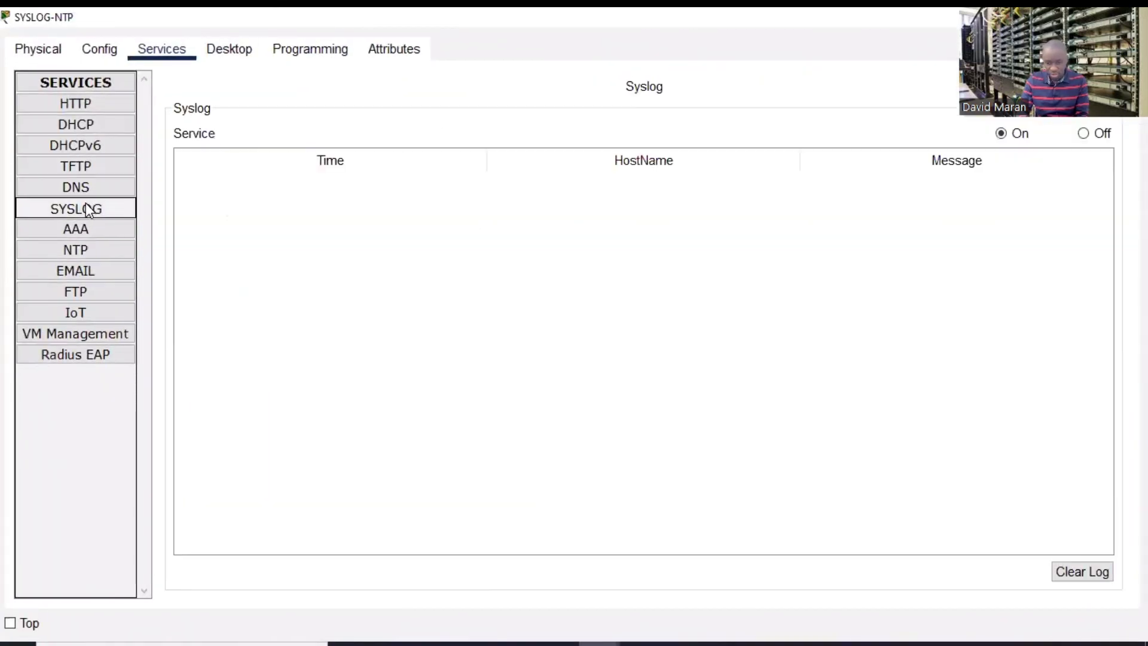
pyautogui.click(1084, 134)
pyautogui.click(1001, 134)
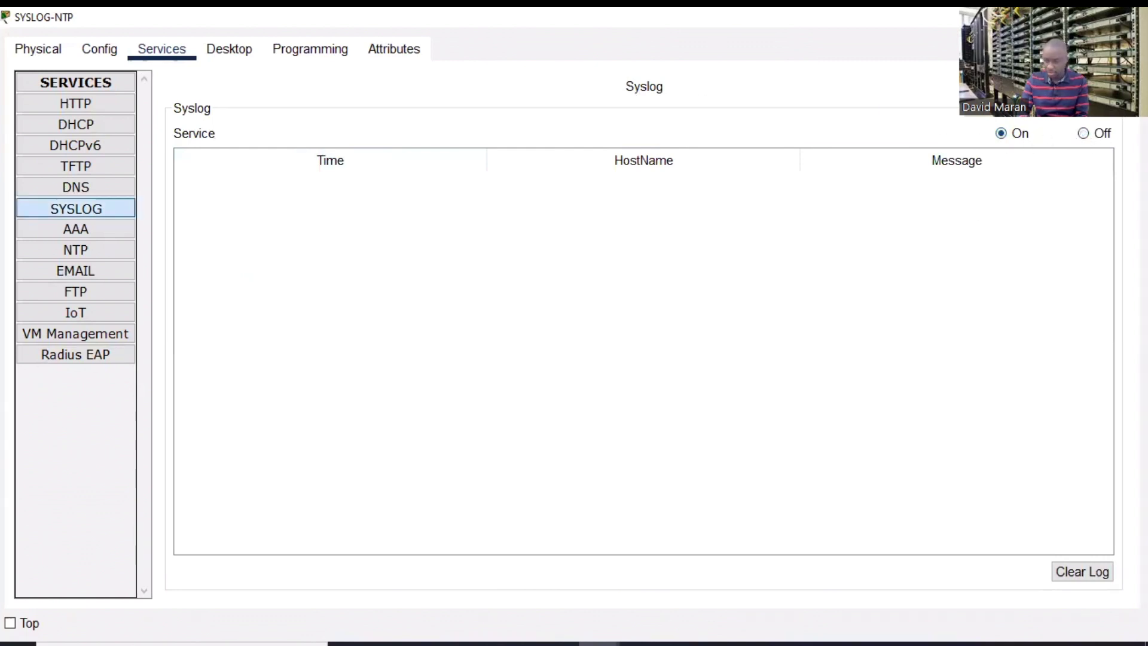
pyautogui.click(1136, 17)
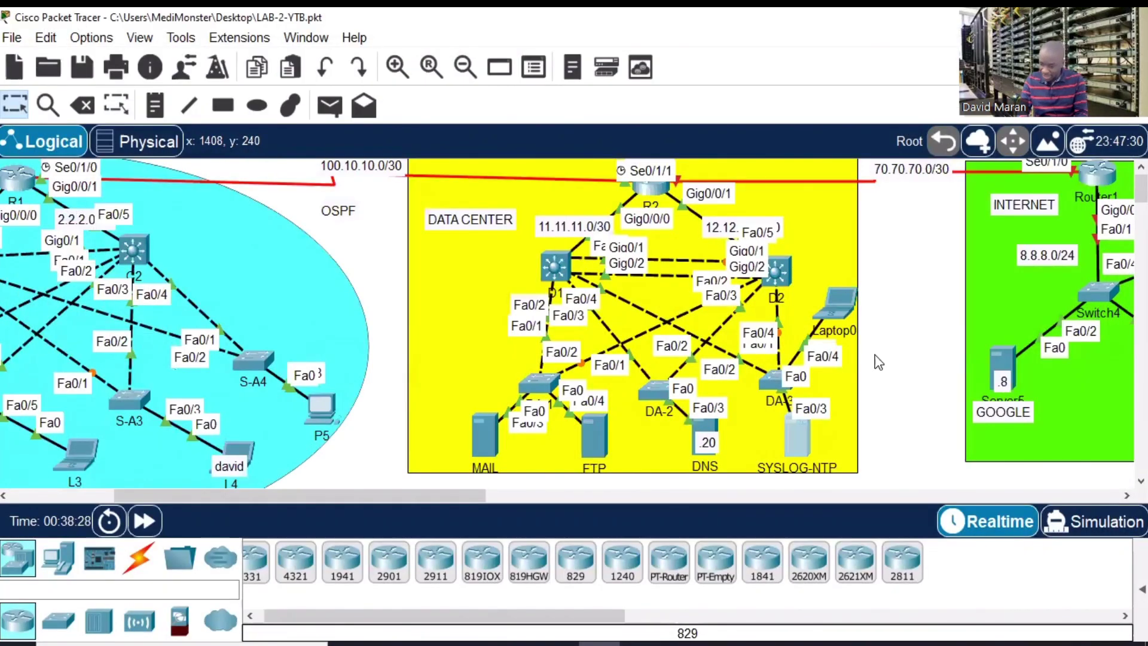
pyautogui.click(795, 433)
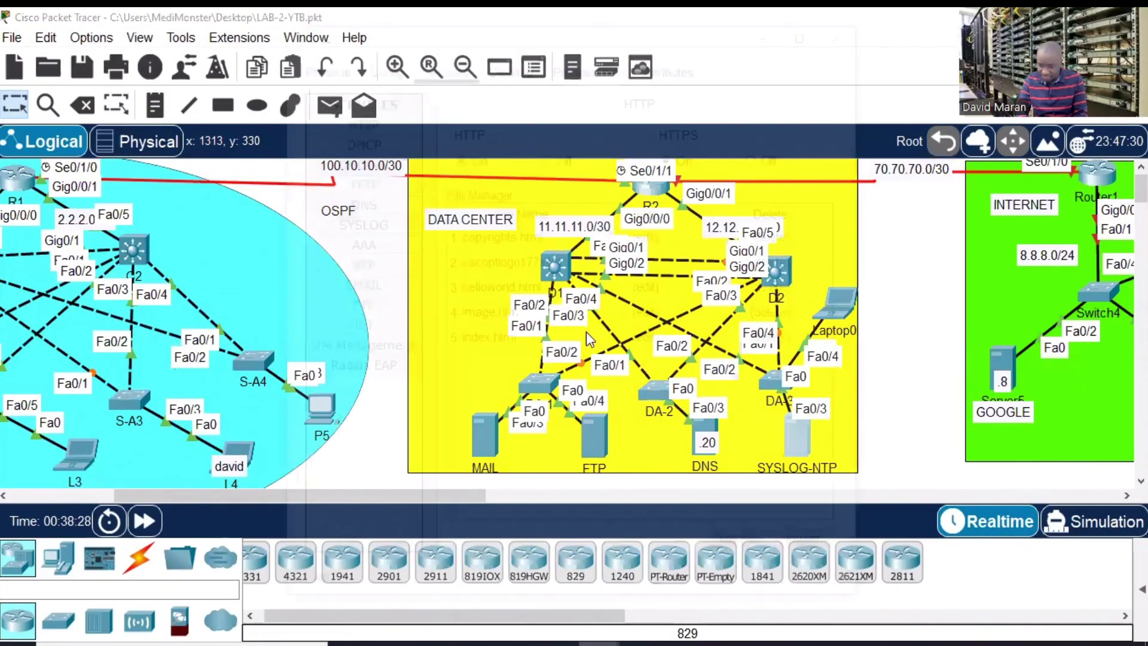
pyautogui.click(505, 67)
pyautogui.click(377, 135)
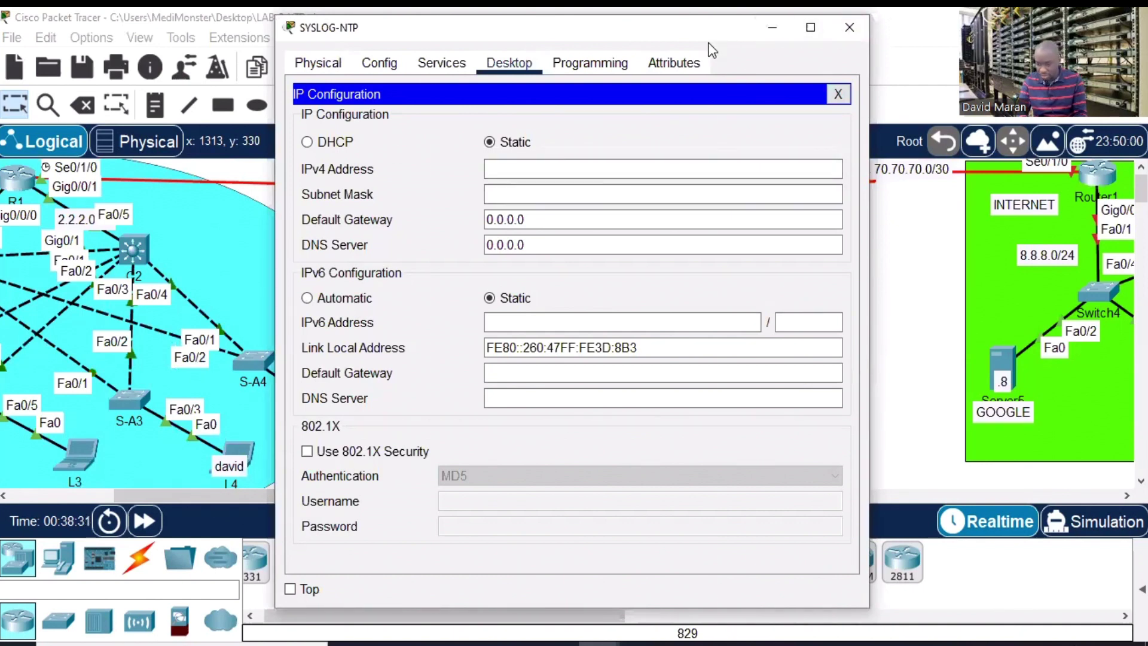
pyautogui.moveTo(709, 35); pyautogui.dragTo(415, 218)
pyautogui.click(547, 211)
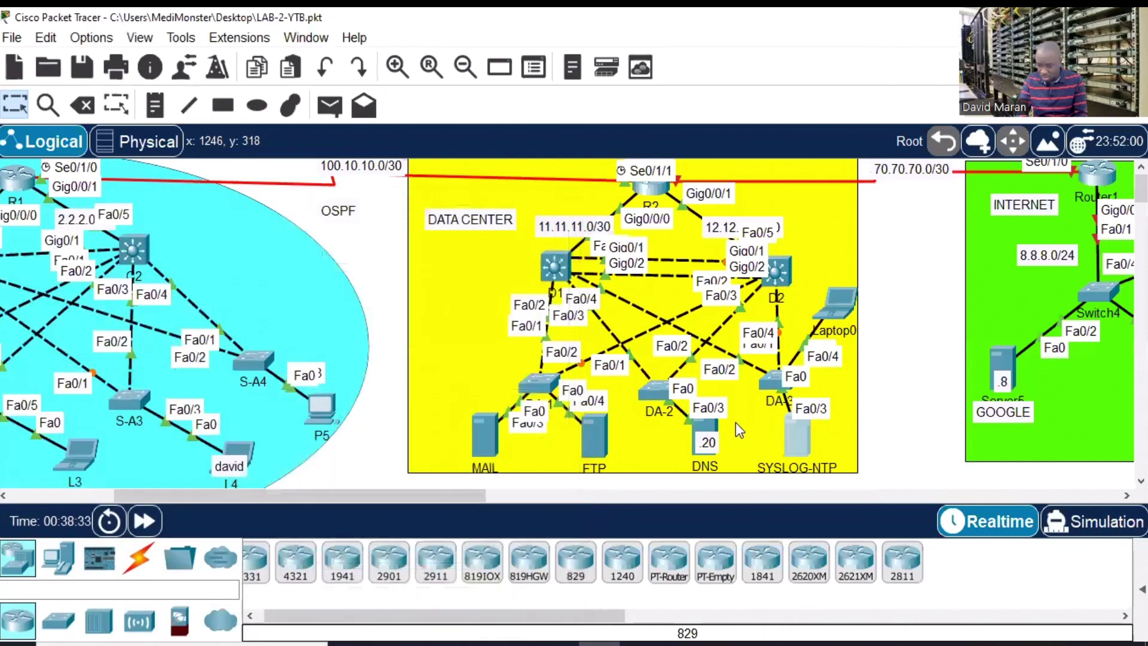
pyautogui.click(699, 428)
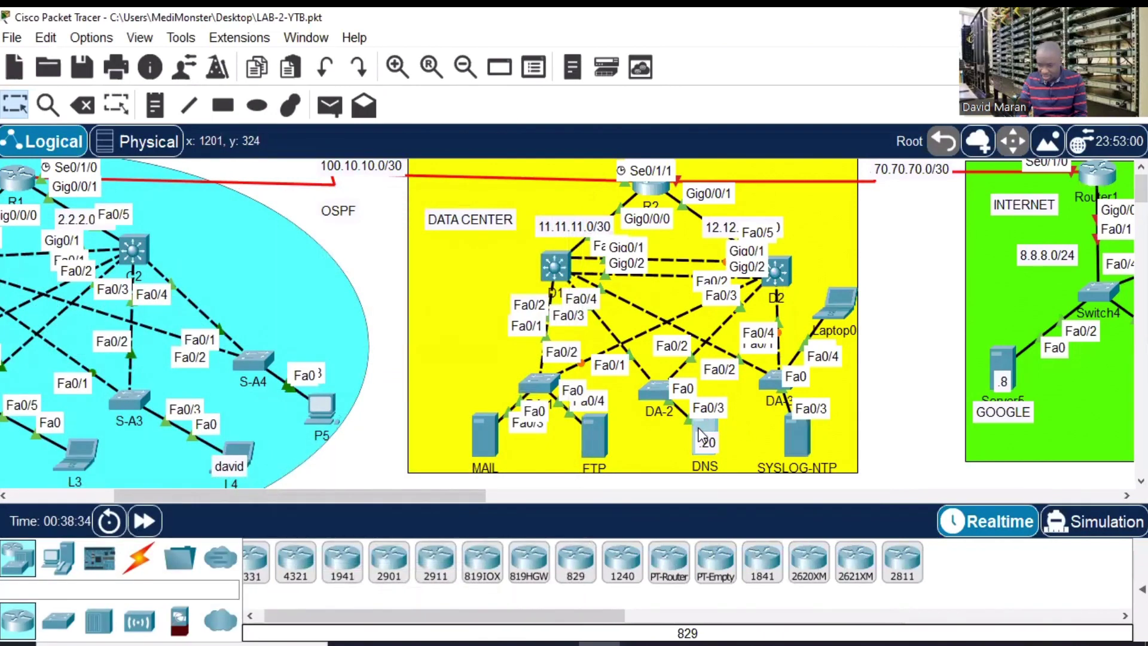
pyautogui.click(509, 65)
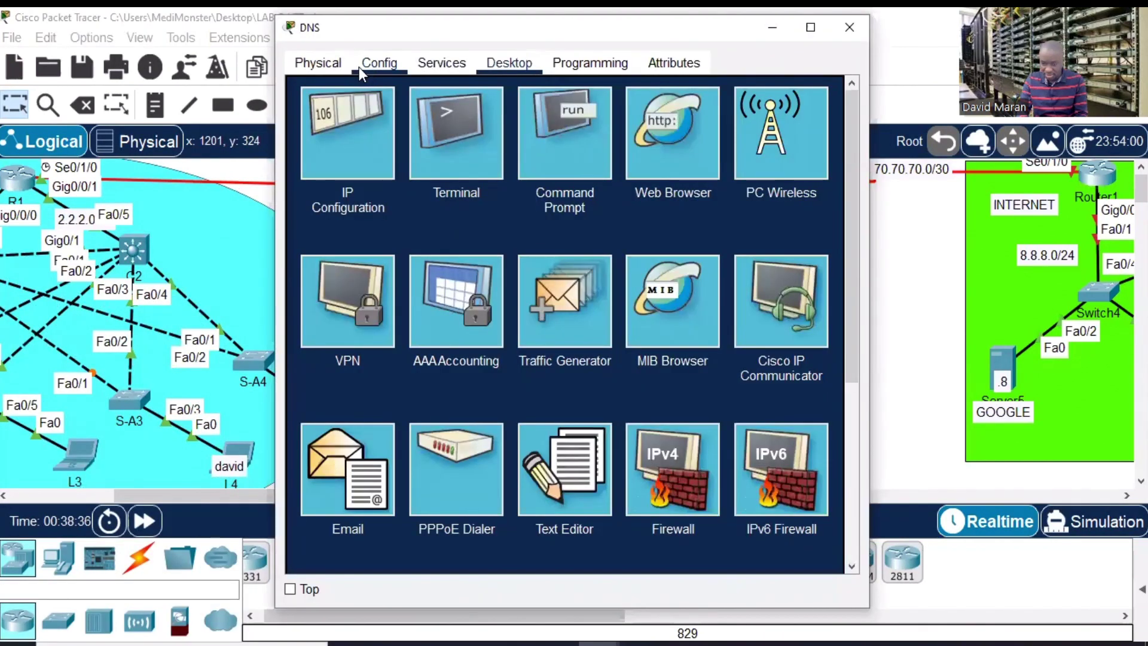
pyautogui.click(434, 68)
pyautogui.click(379, 63)
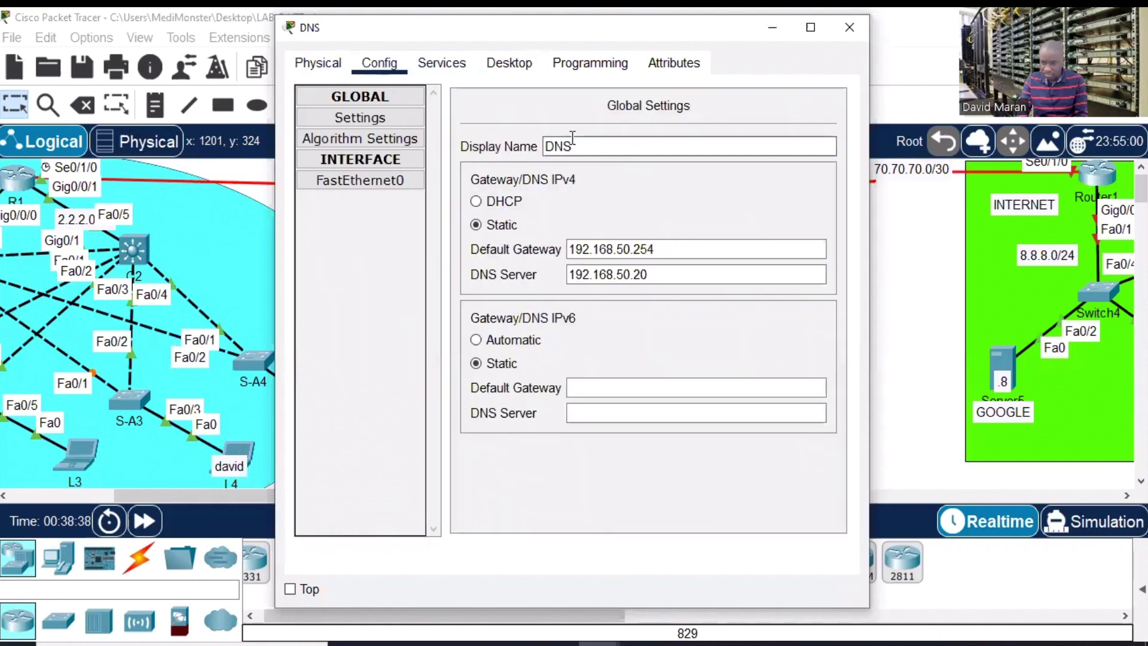
pyautogui.click(485, 67)
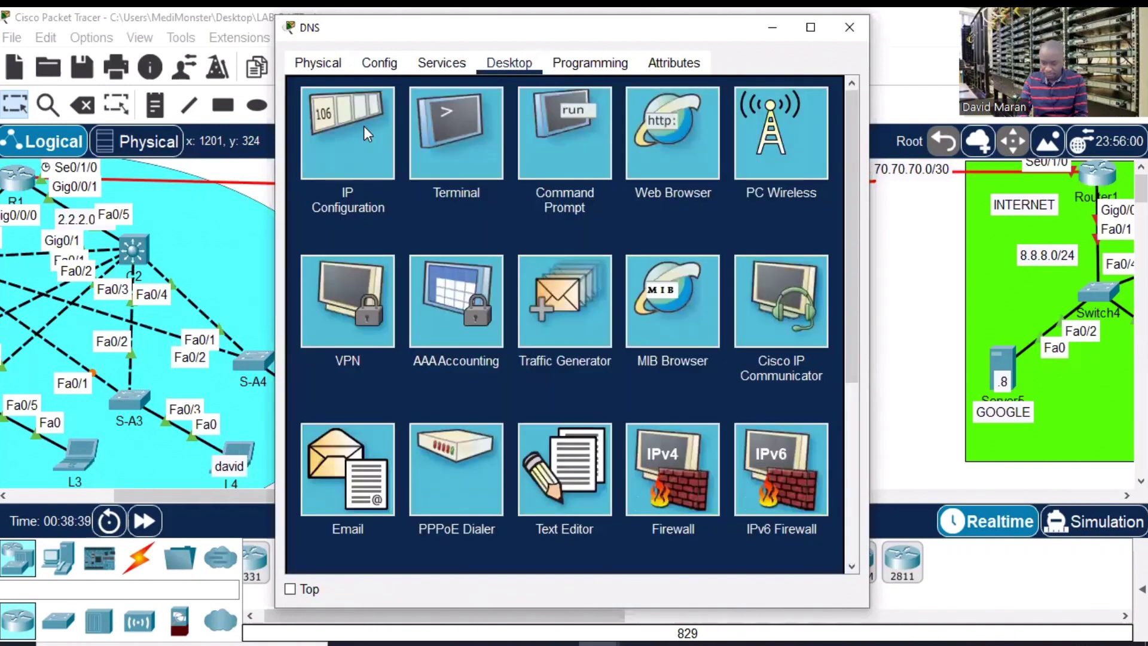
pyautogui.click(366, 133)
pyautogui.click(575, 170)
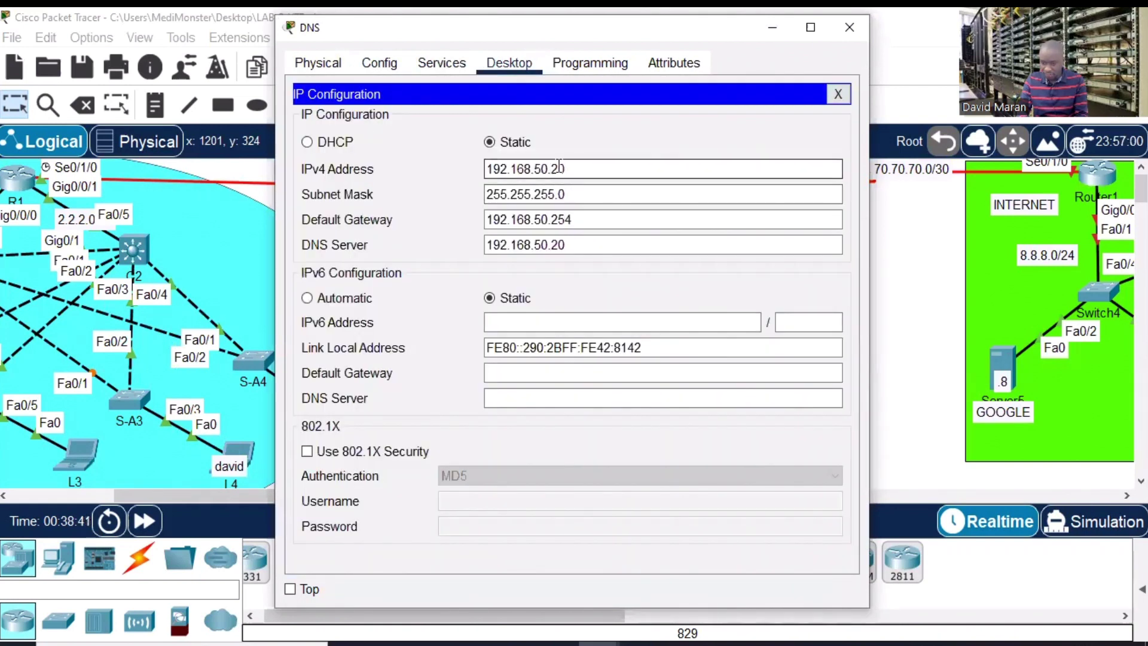
pyautogui.moveTo(559, 168); pyautogui.dragTo(469, 167)
pyautogui.hotkey('ctrl', 'c')
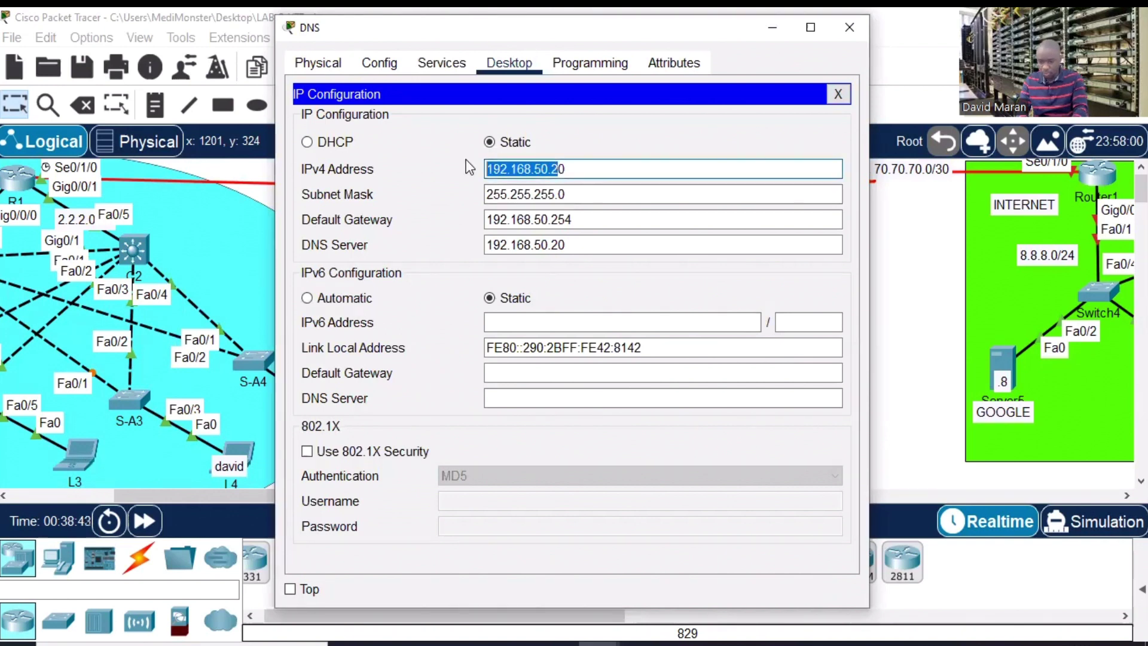
pyautogui.click(849, 27)
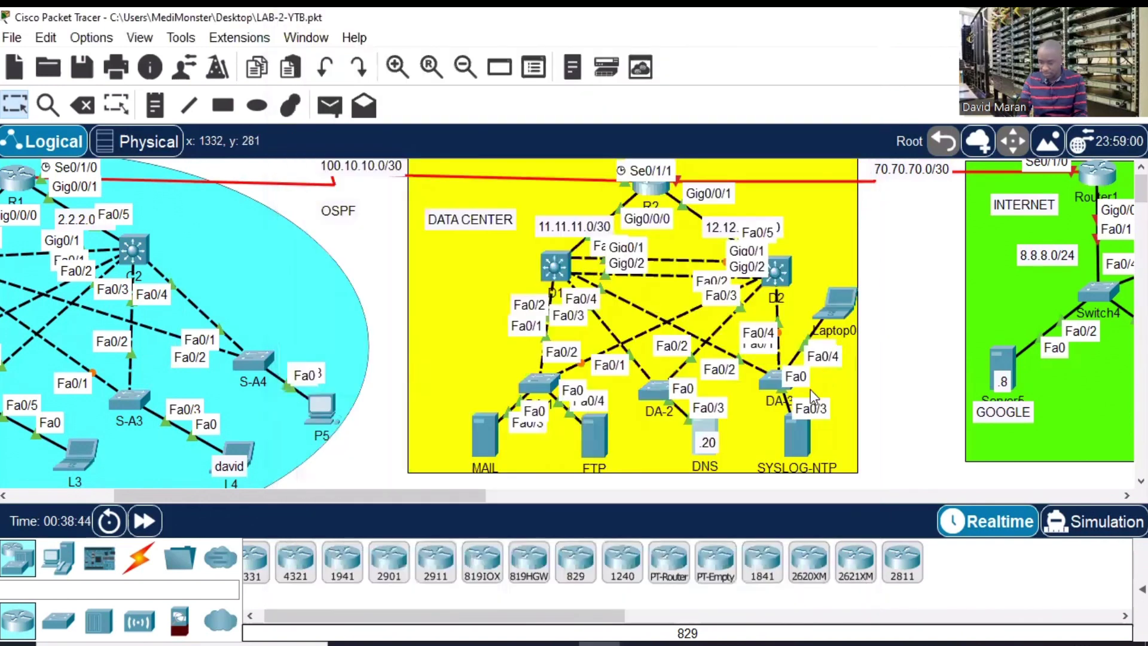
# - Give the SYSLOG-NTP server IPv4 address 192.168.50.22 with mask 255.255.255.0
pyautogui.click(795, 440)
pyautogui.click(362, 133)
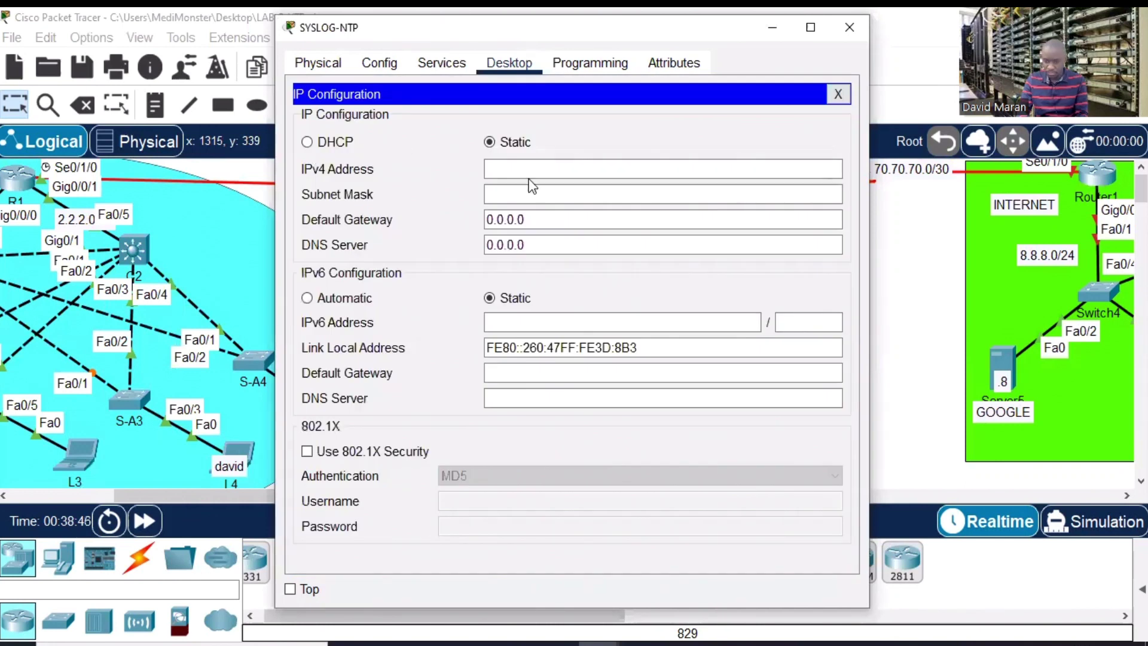
pyautogui.click(504, 168)
pyautogui.hotkey('ctrl', 'v')
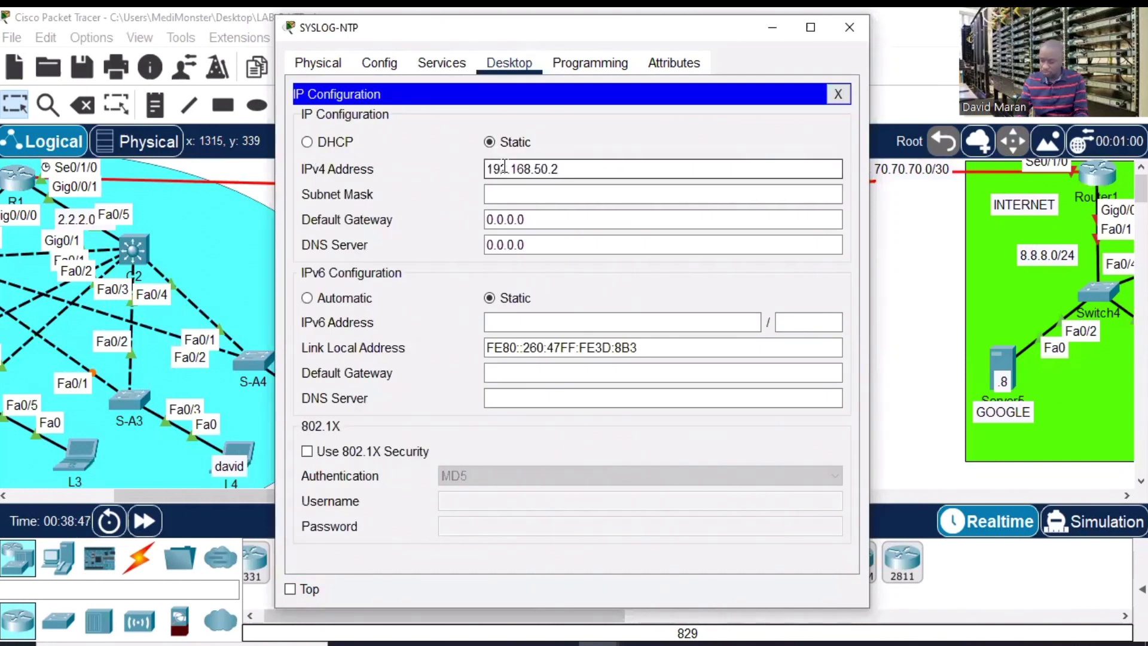
pyautogui.write('2')
pyautogui.press('BackSpace')
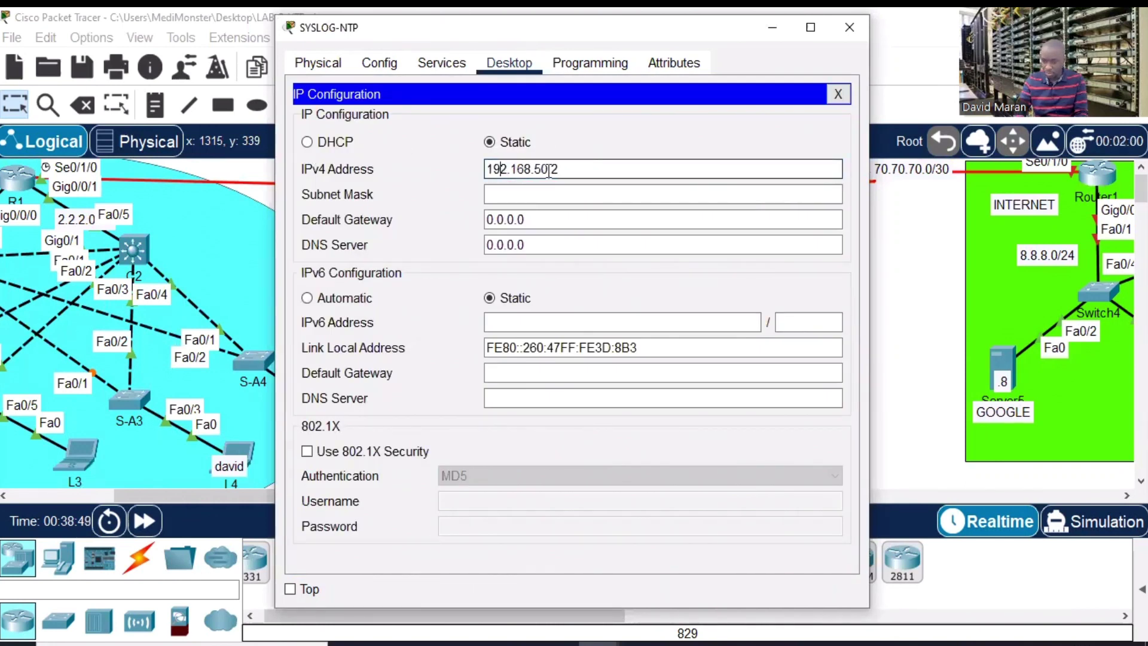
pyautogui.click(562, 194)
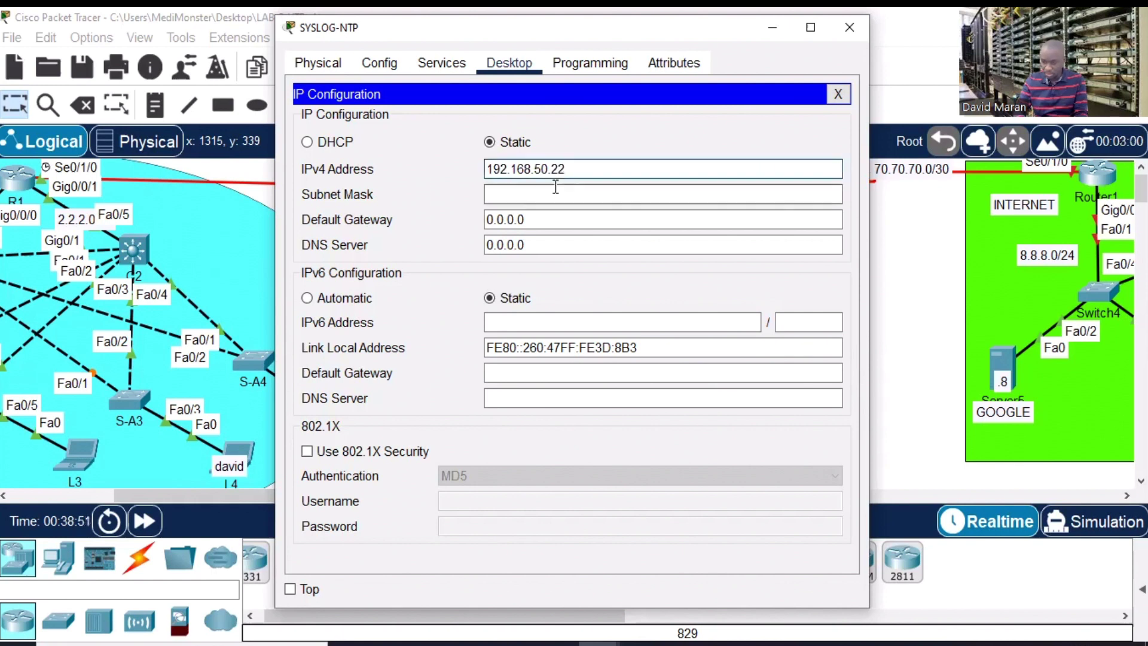
pyautogui.click(565, 215)
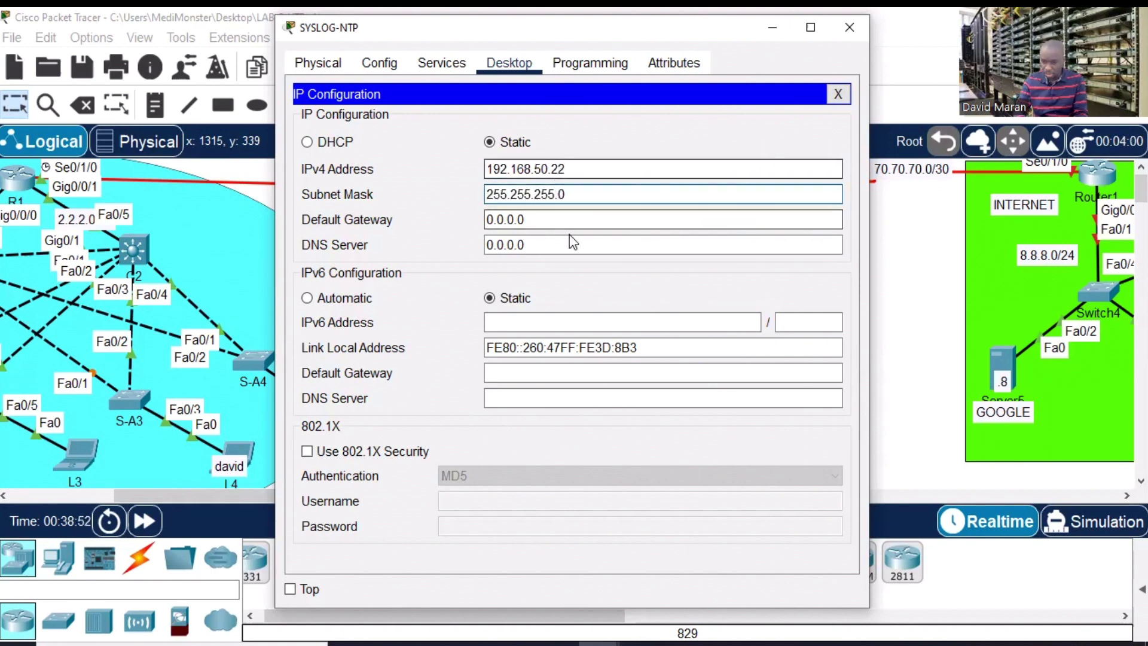
pyautogui.click(849, 26)
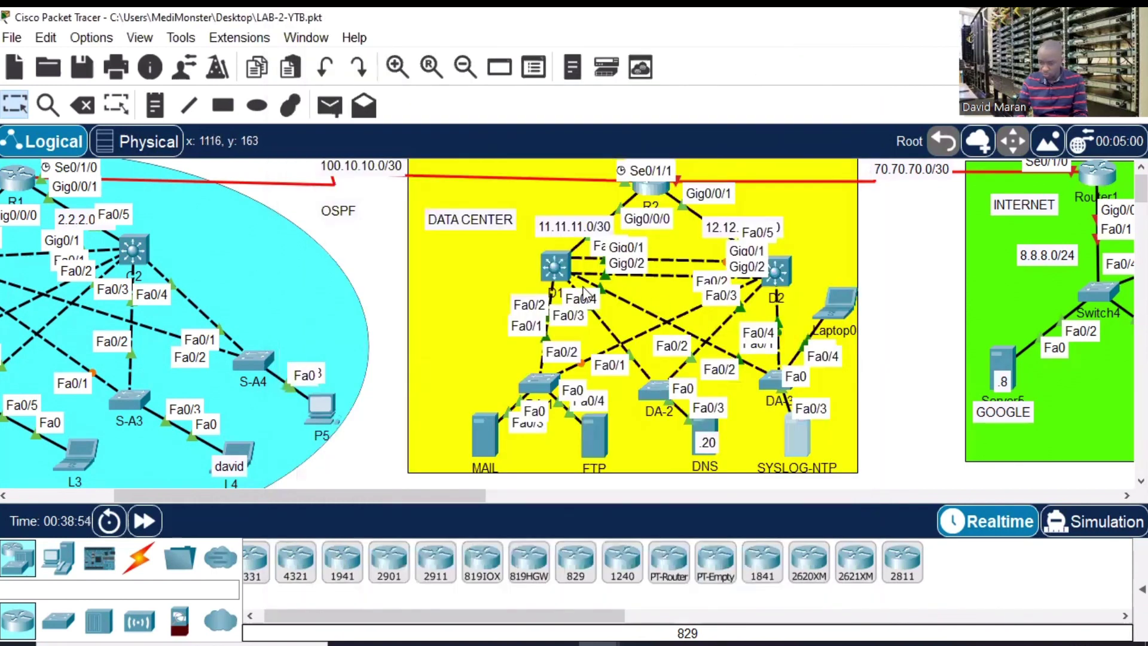
# - Copy the gateway address 192.168.50.254 from the DNS server's IP configuration
pyautogui.click(707, 426)
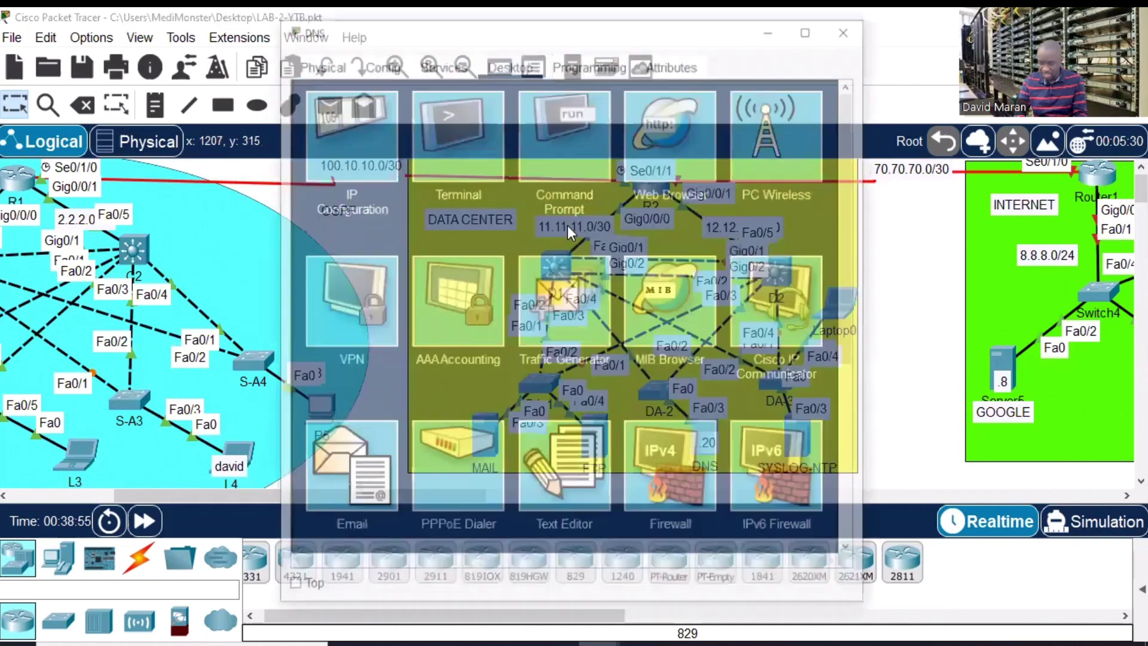
pyautogui.click(371, 147)
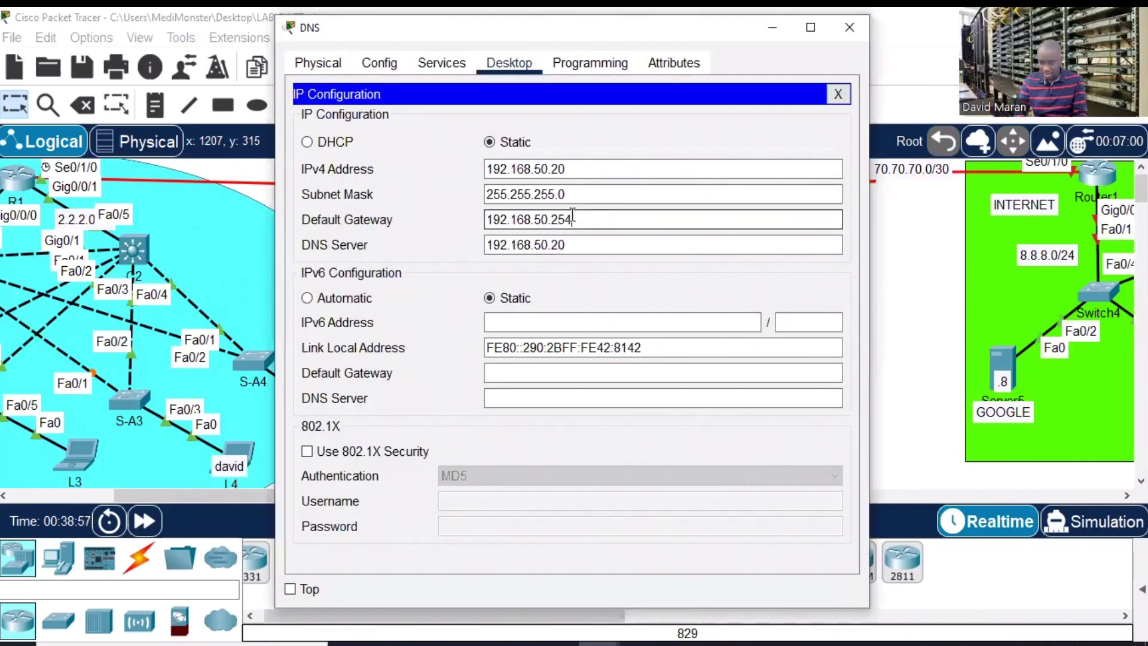
pyautogui.moveTo(571, 219); pyautogui.dragTo(466, 219)
pyautogui.hotkey('ctrl', 'c')
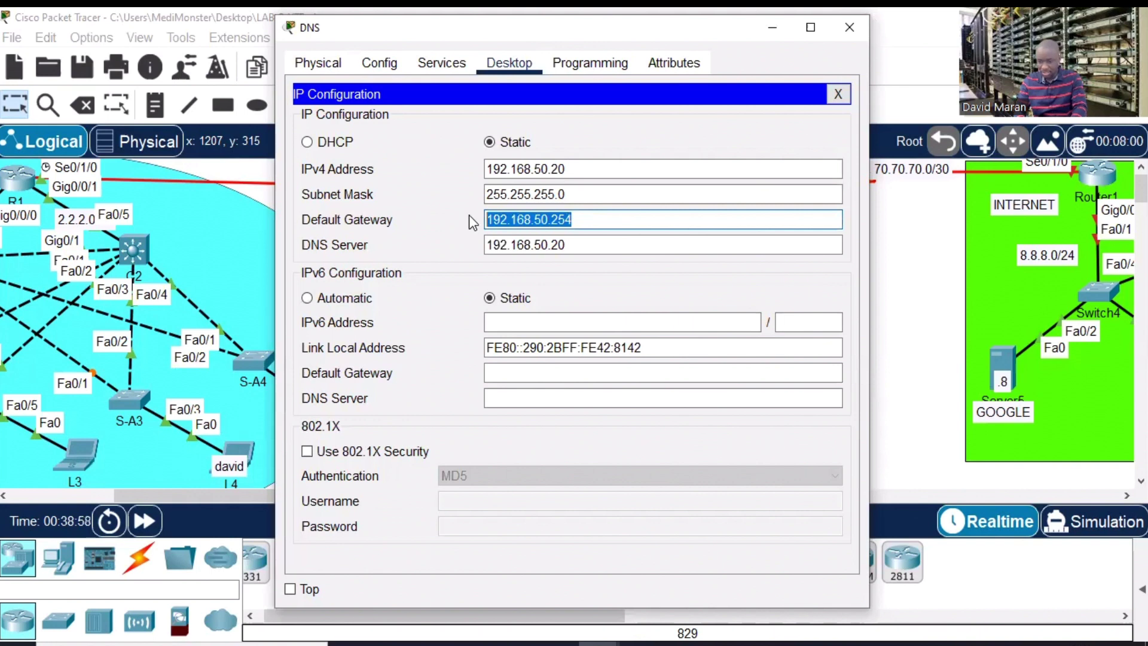
pyautogui.click(848, 31)
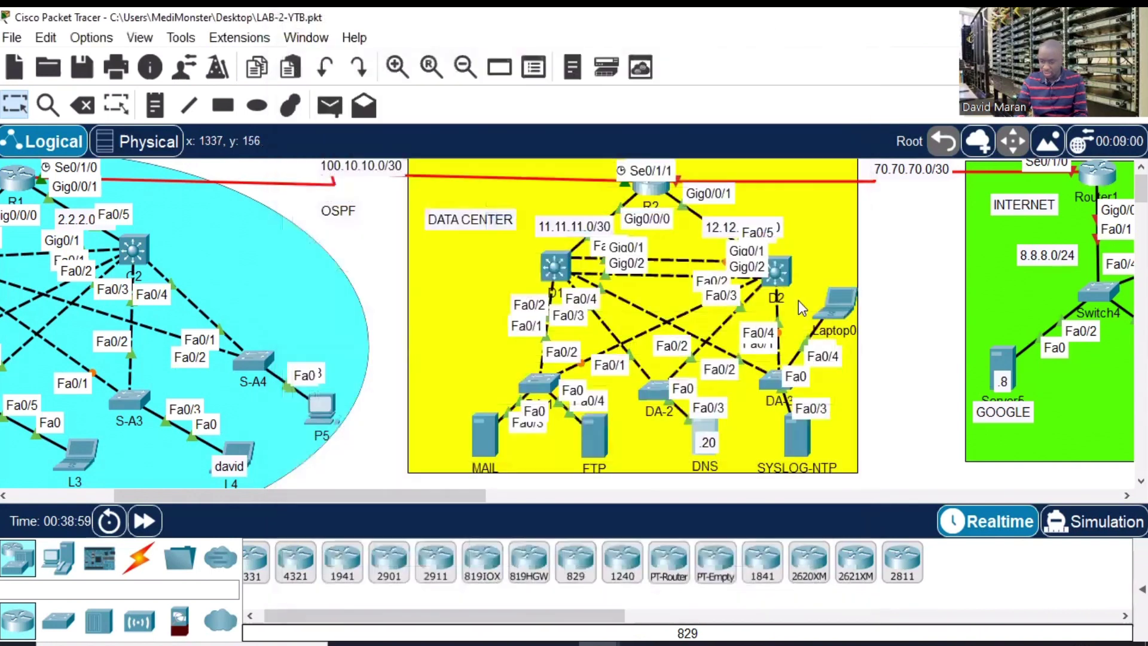
# - Set SYSLOG-NTP's gateway to 192.168.50.254 and its DNS server to 192.168.50.20
pyautogui.click(798, 429)
pyautogui.click(371, 147)
pyautogui.click(554, 225)
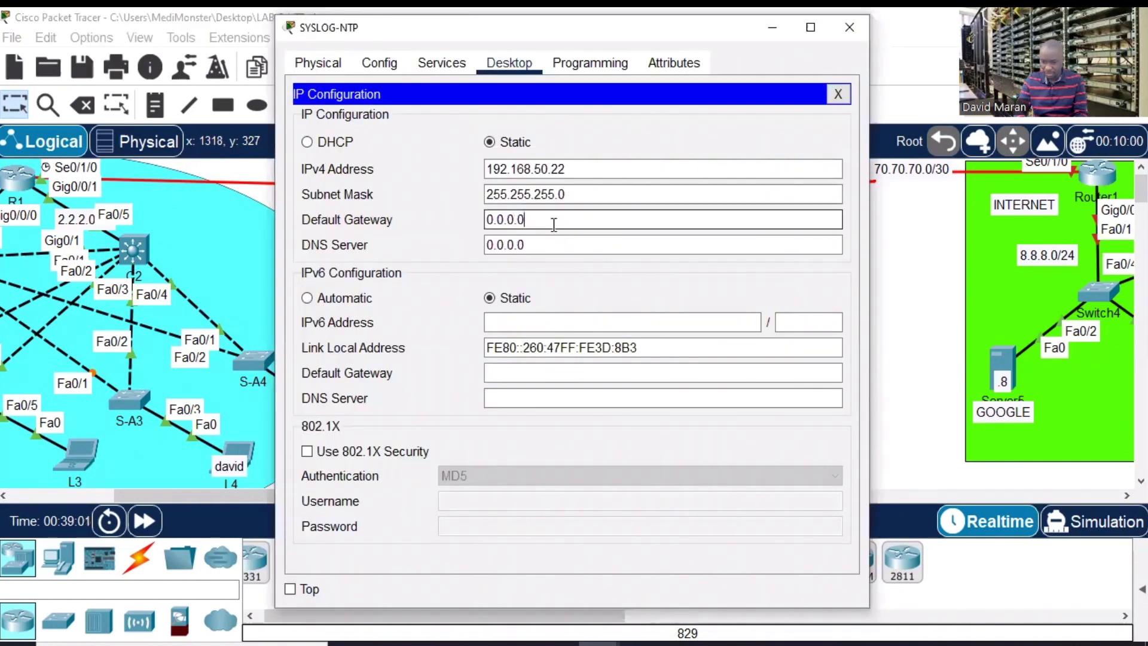
pyautogui.moveTo(554, 225); pyautogui.dragTo(450, 220)
pyautogui.hotkey('ctrl', 'v')
pyautogui.click(544, 251)
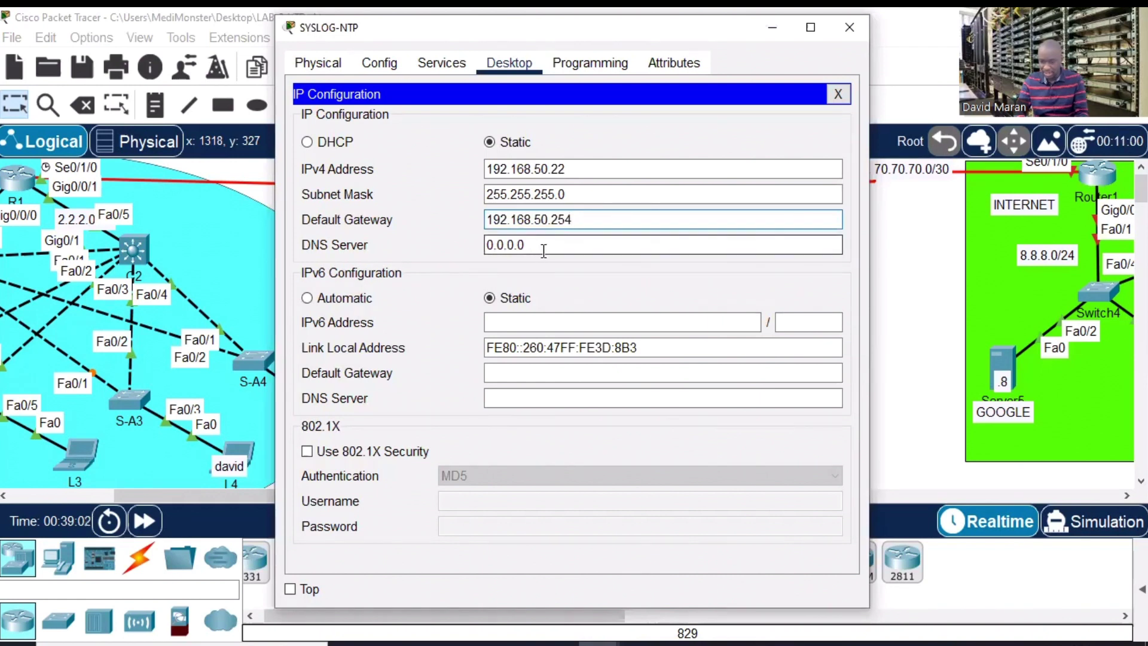
pyautogui.moveTo(543, 252); pyautogui.dragTo(449, 249)
pyautogui.hotkey('ctrl', 'v')
pyautogui.press('BackSpace')
pyautogui.press('BackSpace')
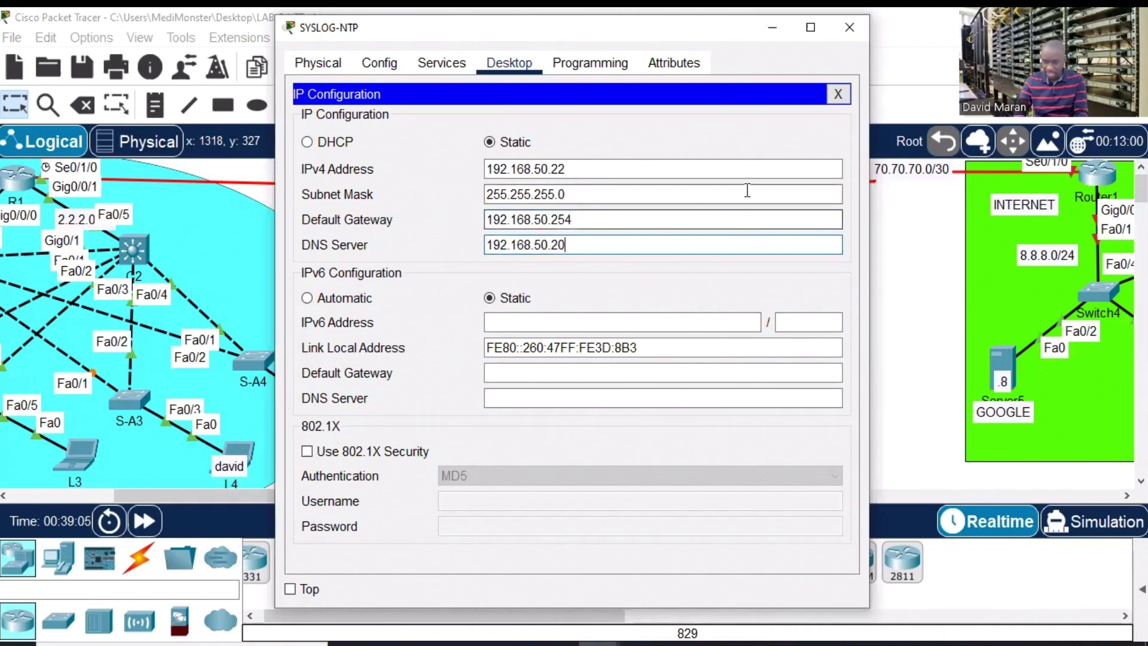
pyautogui.click(846, 30)
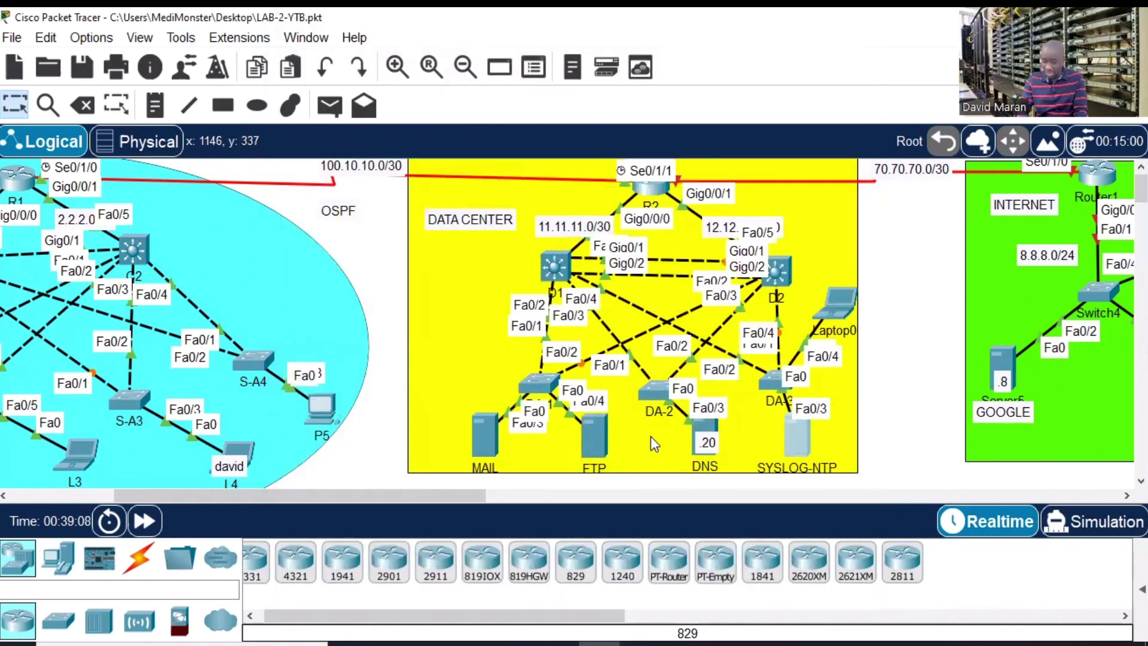
# - Confirm SYSLOG-NTP's address is 192.168.50.22, then bring up router R1's window
pyautogui.moveTo(369, 493); pyautogui.dragTo(266, 493)
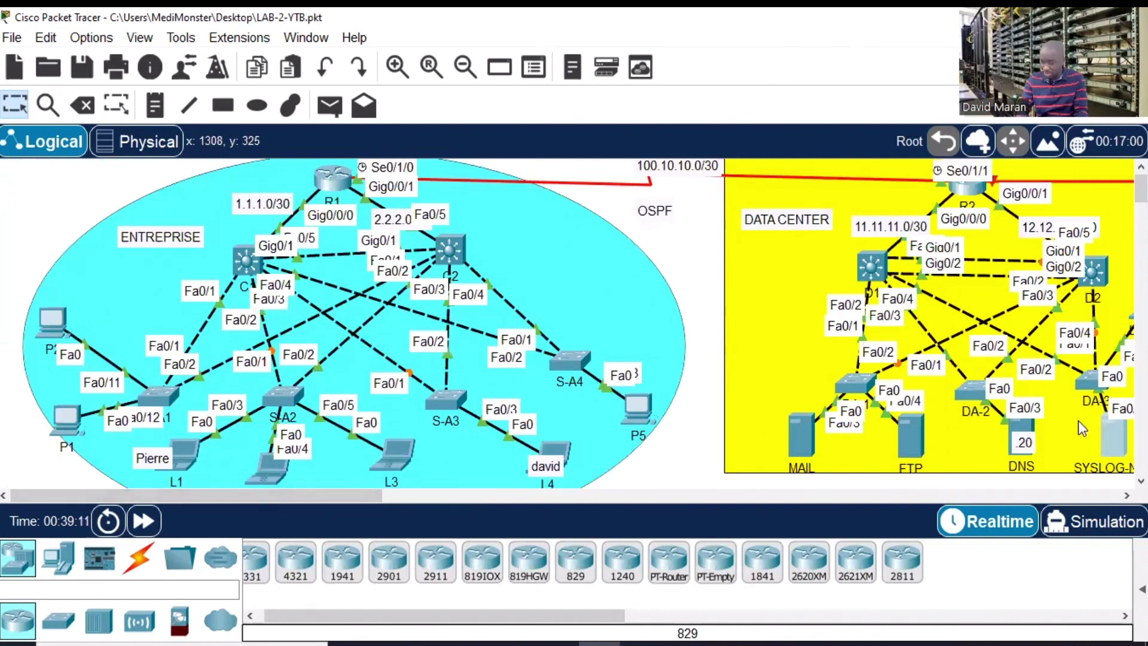
pyautogui.click(1109, 434)
pyautogui.click(370, 133)
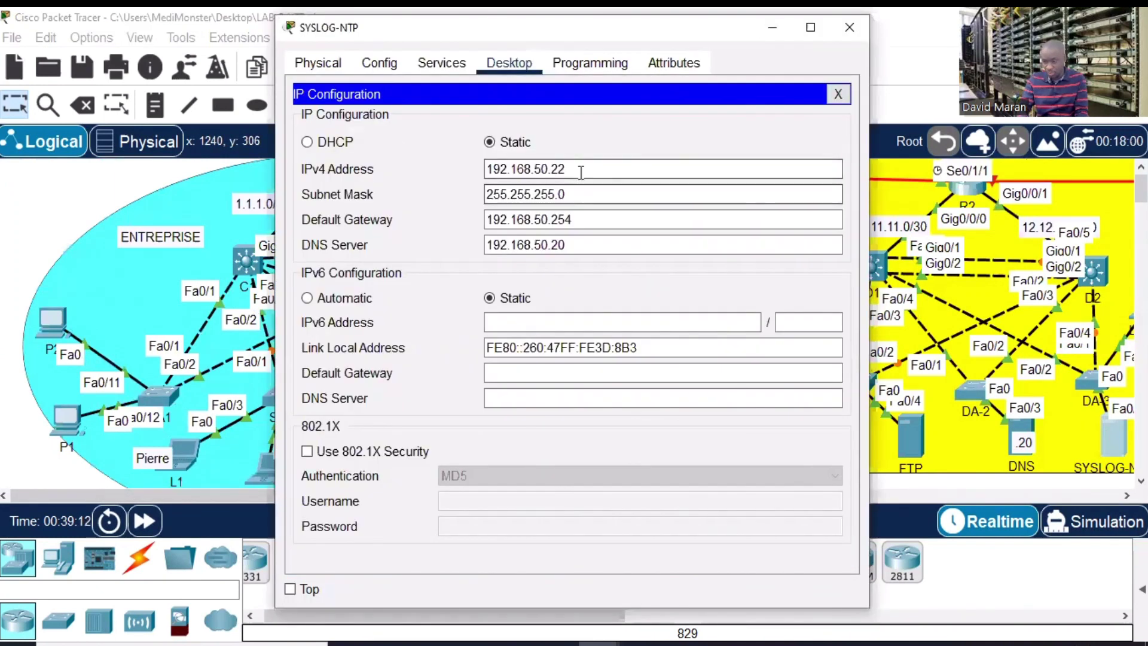
pyautogui.moveTo(579, 169); pyautogui.dragTo(448, 157)
pyautogui.press('super+c')
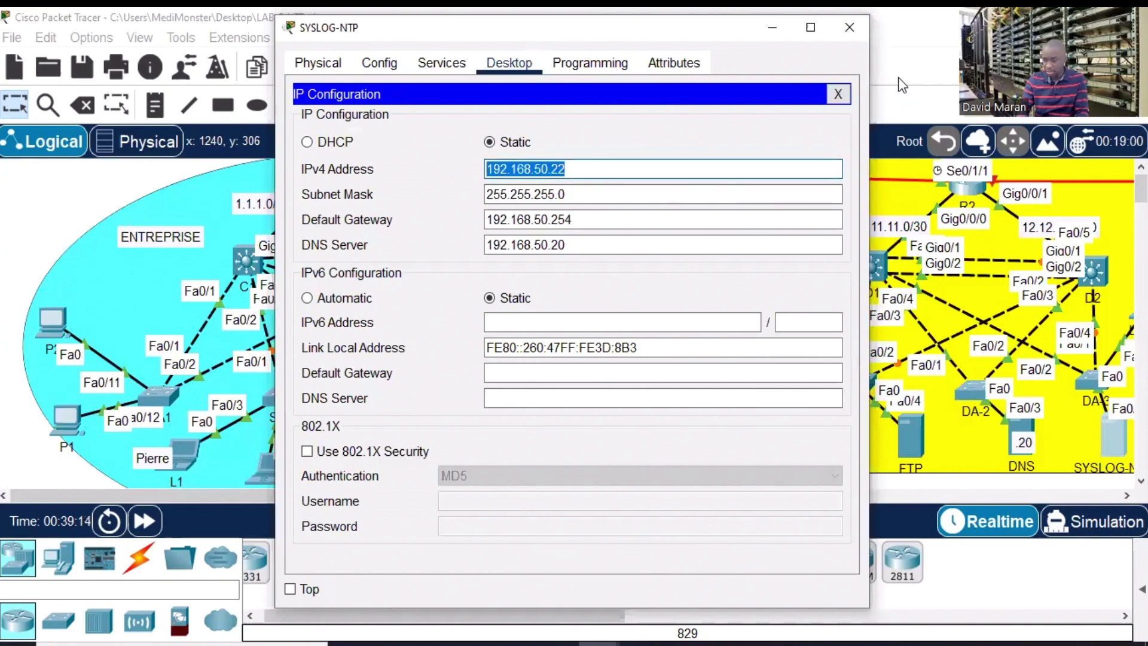
pyautogui.click(848, 29)
pyautogui.click(330, 181)
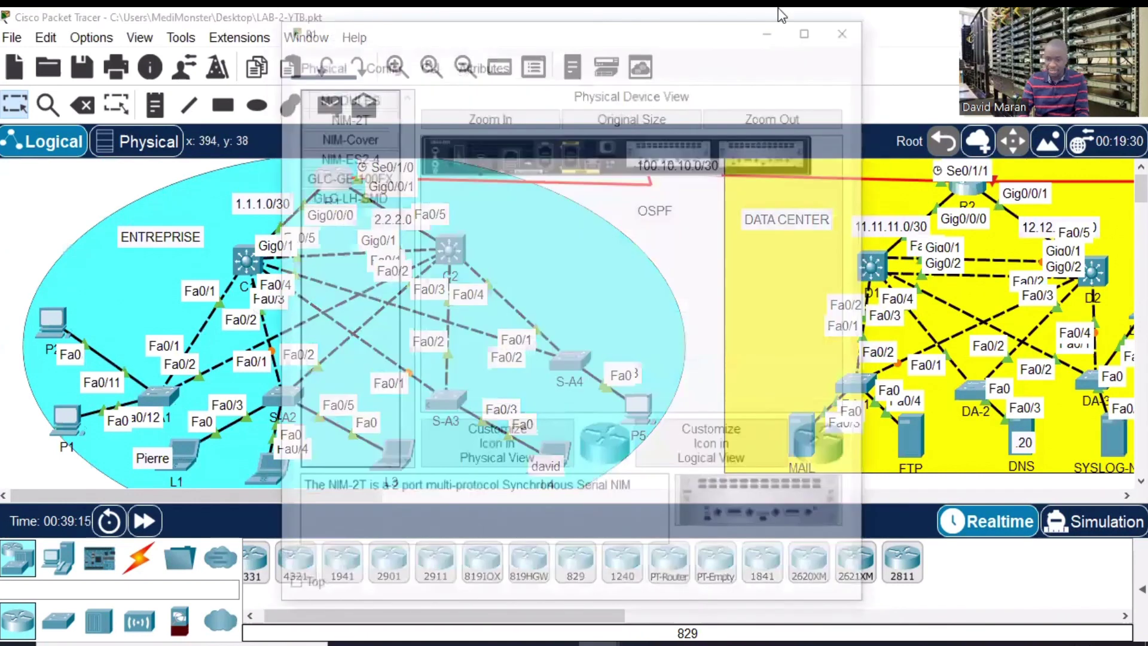
pyautogui.click(822, 28)
# - Enter privileged mode and global configuration mode on R1
pyautogui.click(148, 49)
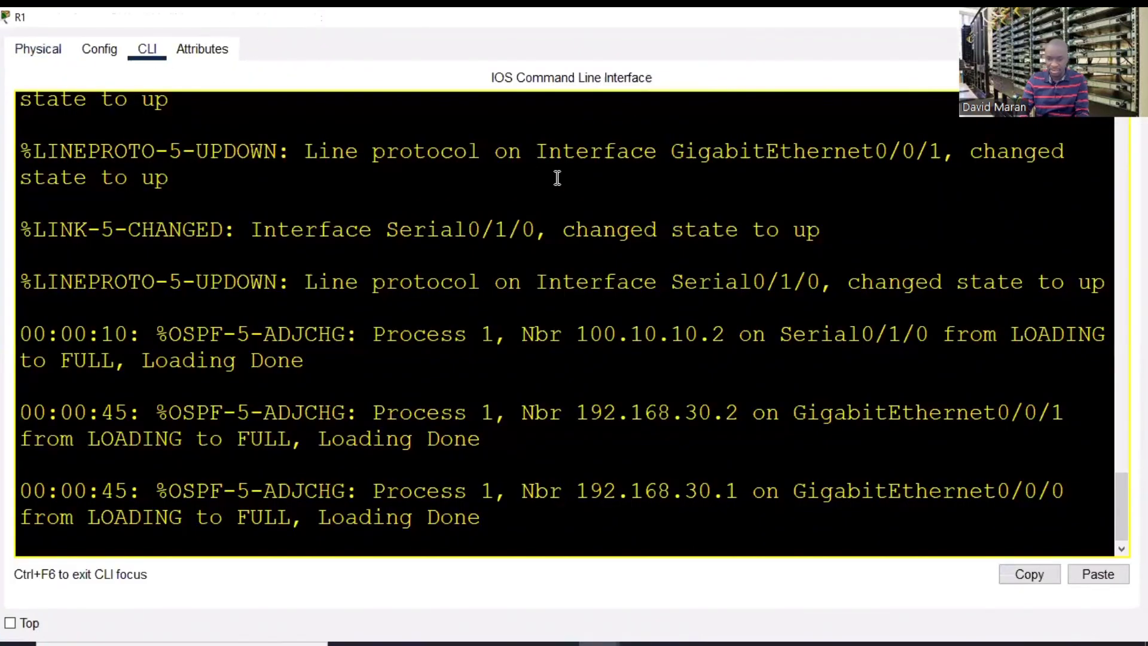
pyautogui.moveTo(556, 177); pyautogui.dragTo(501, 229)
pyautogui.press('Return')
pyautogui.press('Return')
pyautogui.press('Return')
pyautogui.press('Return')
pyautogui.write('en')
pyautogui.press('Return')
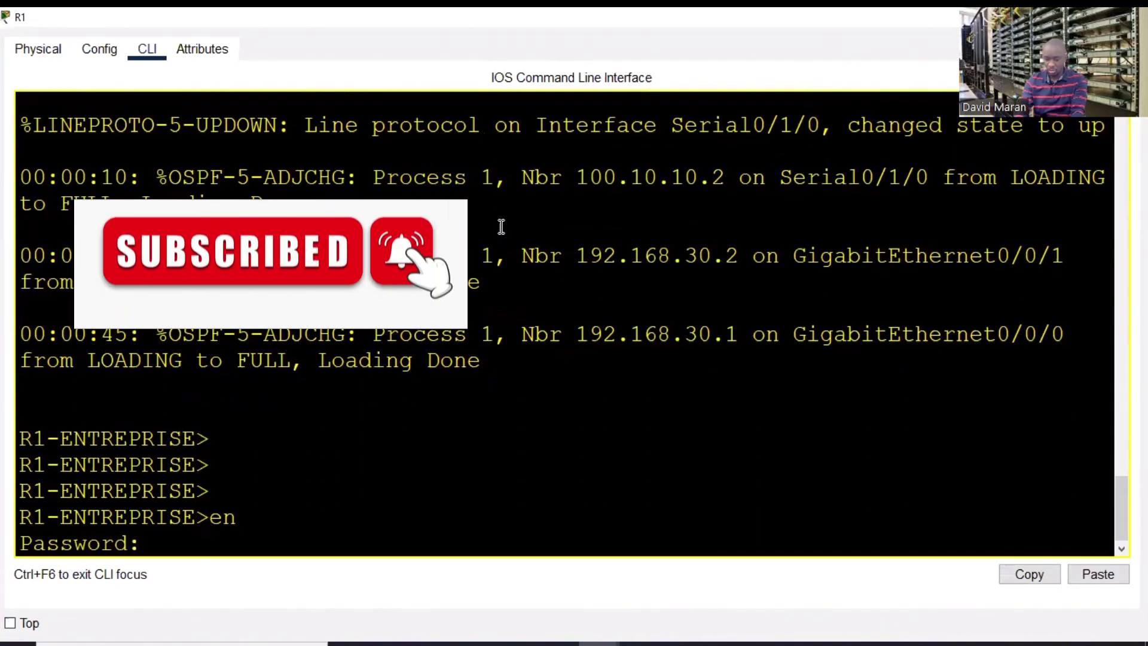
pyautogui.press('Return')
pyautogui.press('Return')
pyautogui.press('Return')
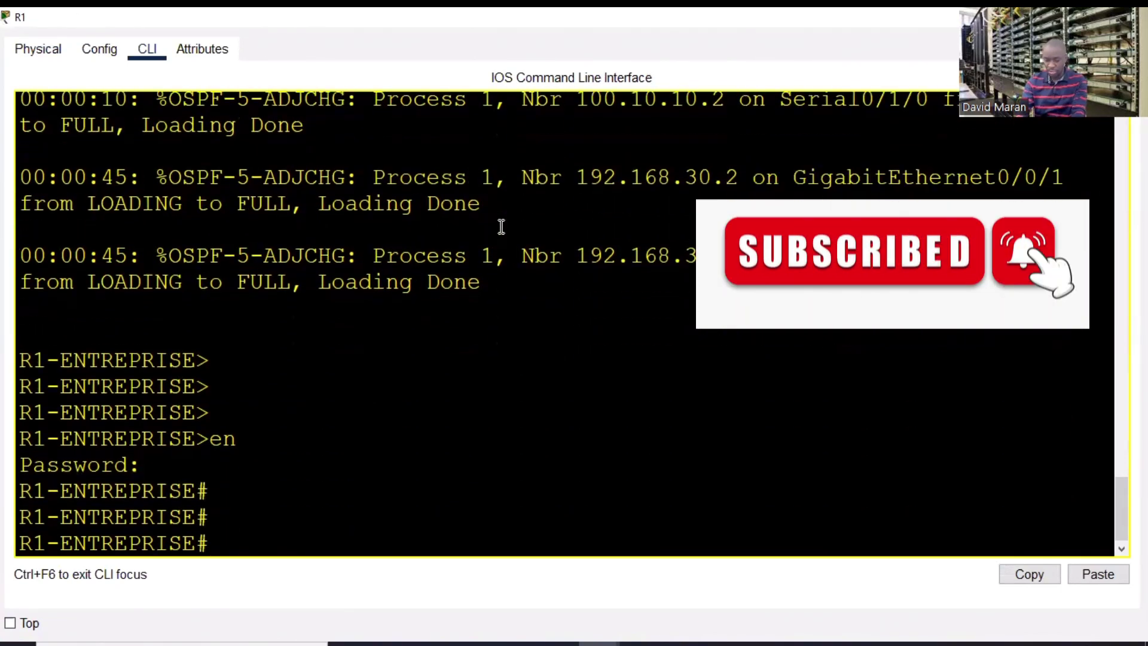
pyautogui.press('Return')
pyautogui.write('conf t')
pyautogui.press('Return')
pyautogui.press('Return')
pyautogui.press('Return')
pyautogui.press('Return')
pyautogui.press('Return')
pyautogui.press('Return')
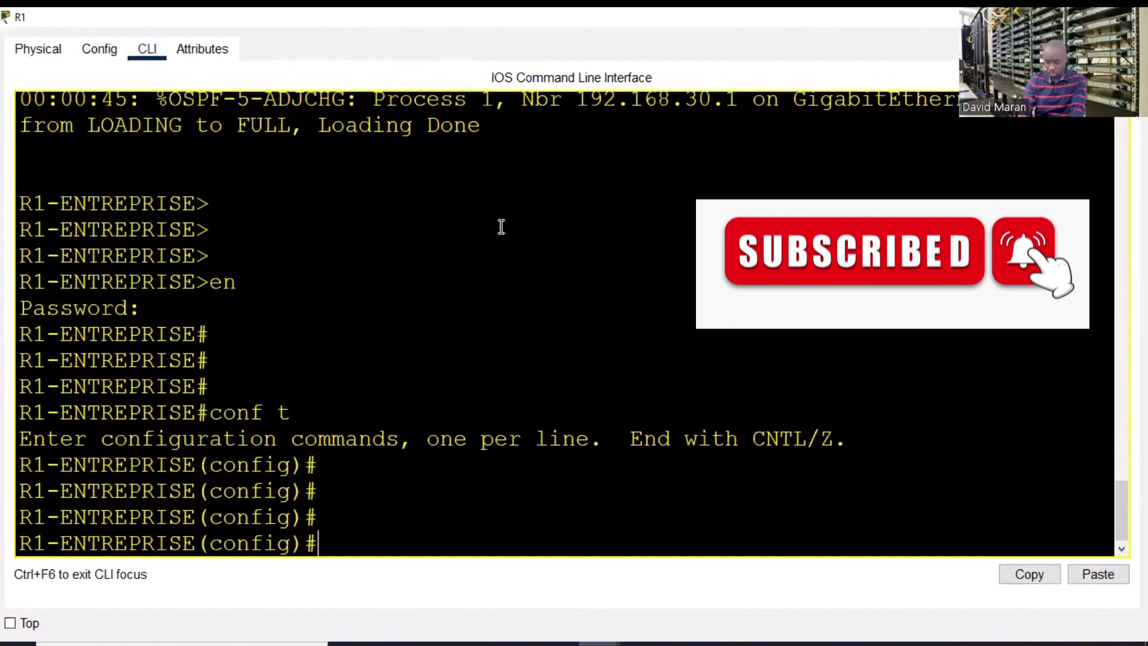
# - Send R1's logs to host 192.168.50.22 and save the configuration with wr
pyautogui.write('logg')
pyautogui.press('Tab')
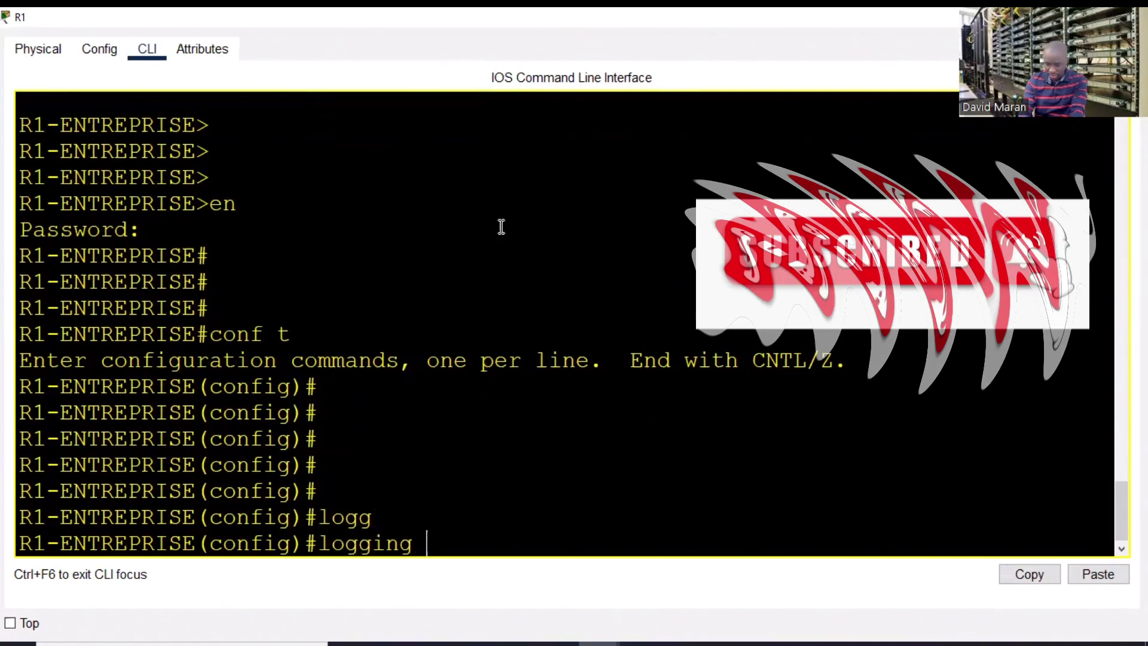
pyautogui.write('?')
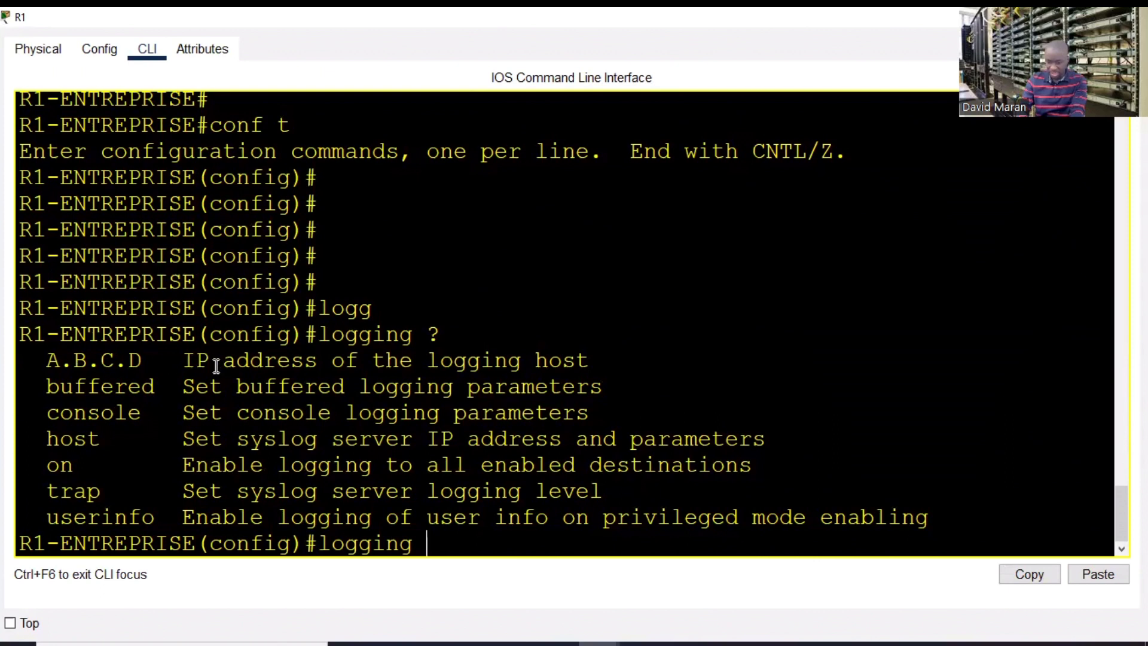
pyautogui.rightClick(486, 536)
pyautogui.click(532, 568)
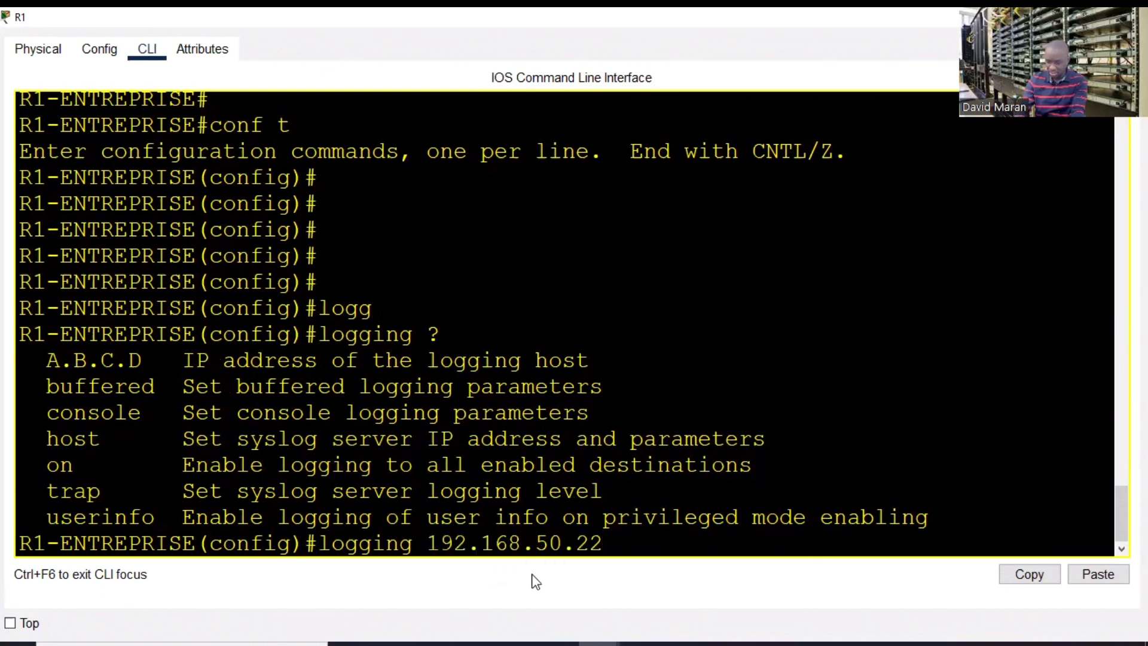
pyautogui.press('Return')
pyautogui.write('end')
pyautogui.press('Return')
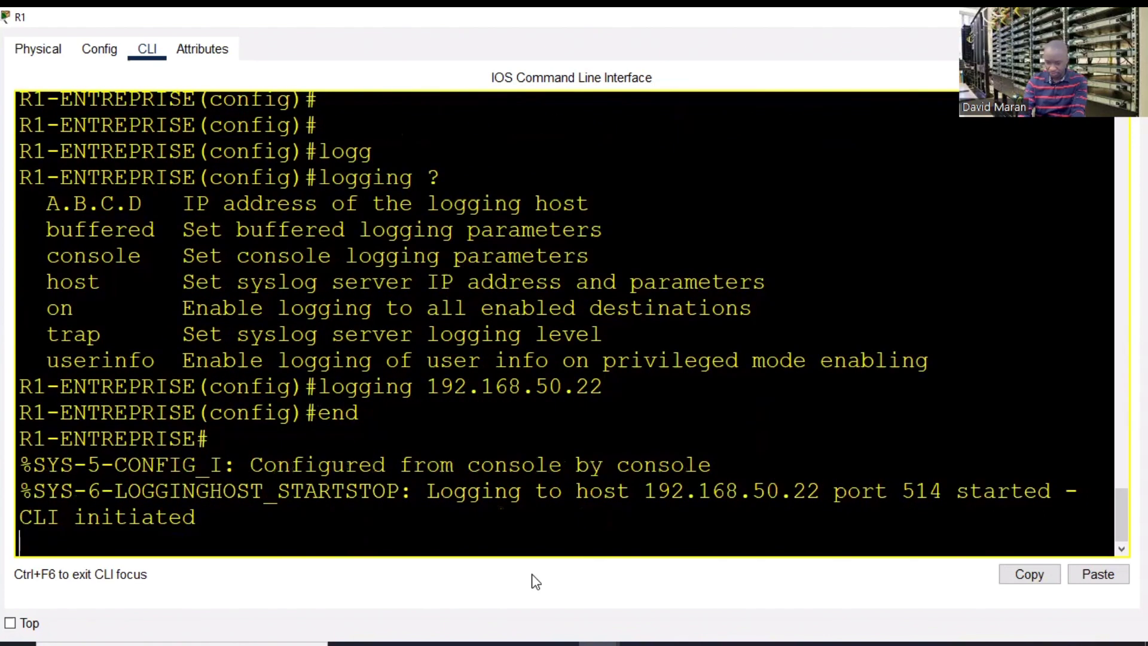
pyautogui.press('Return')
pyautogui.press('Return')
pyautogui.press('Return')
pyautogui.write('wr')
pyautogui.press('Return')
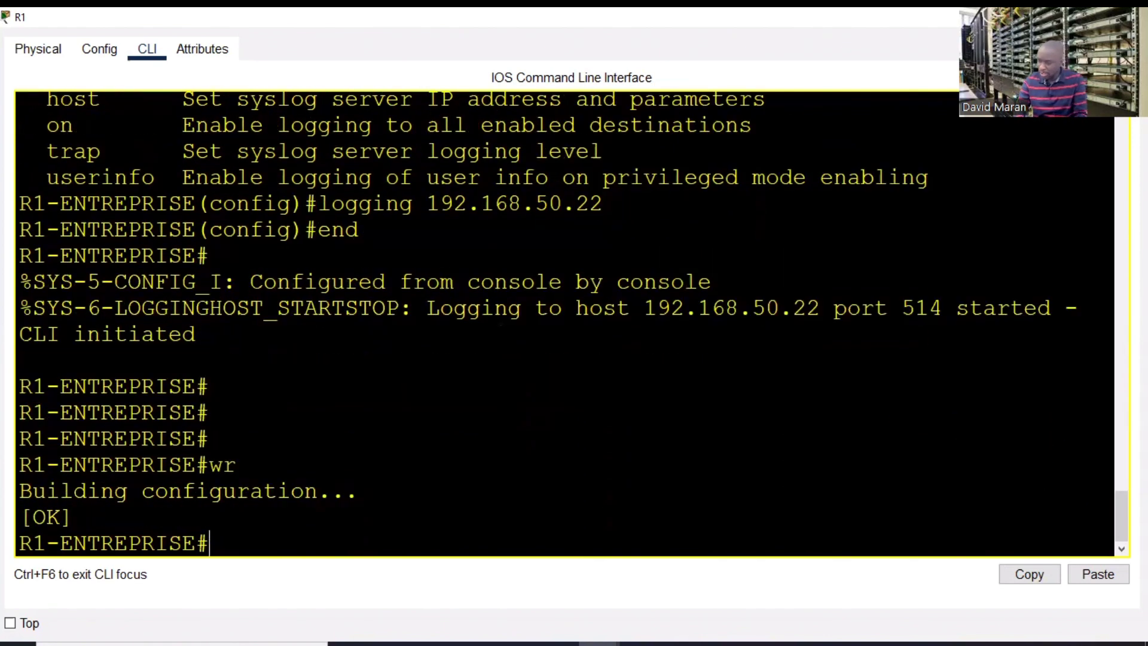
pyautogui.hotkey('alt', 'F4')
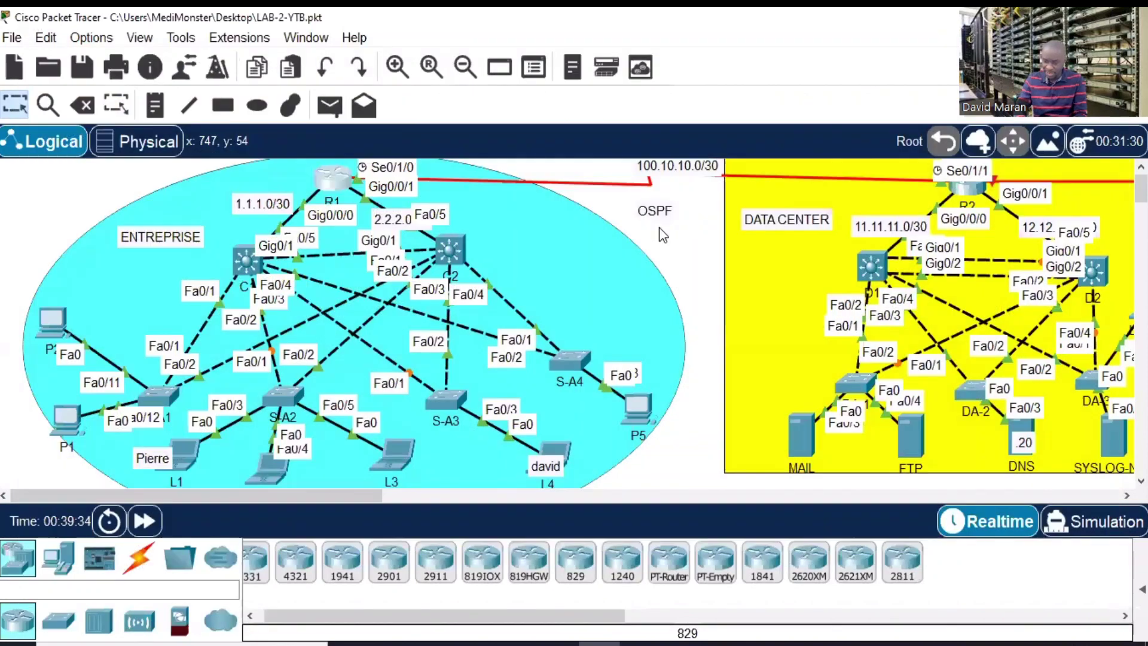
# - Create interface Loopback0 on R1 from global configuration mode
pyautogui.click(332, 174)
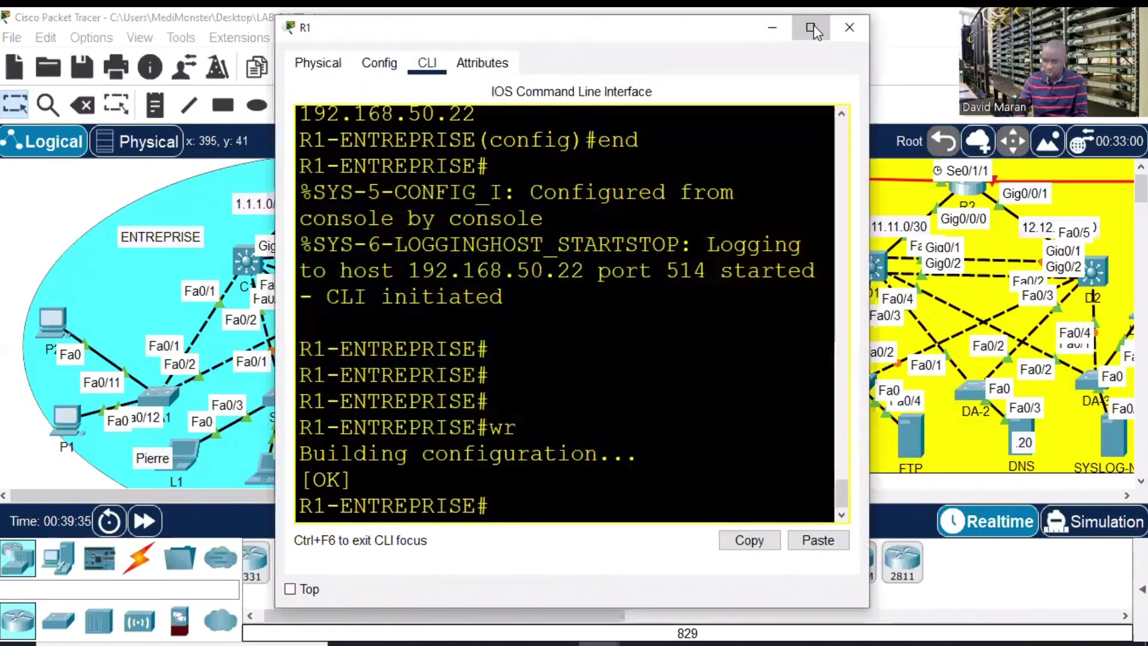
pyautogui.click(810, 28)
pyautogui.press('Return')
pyautogui.press('Return')
pyautogui.write('conf t')
pyautogui.press('Return')
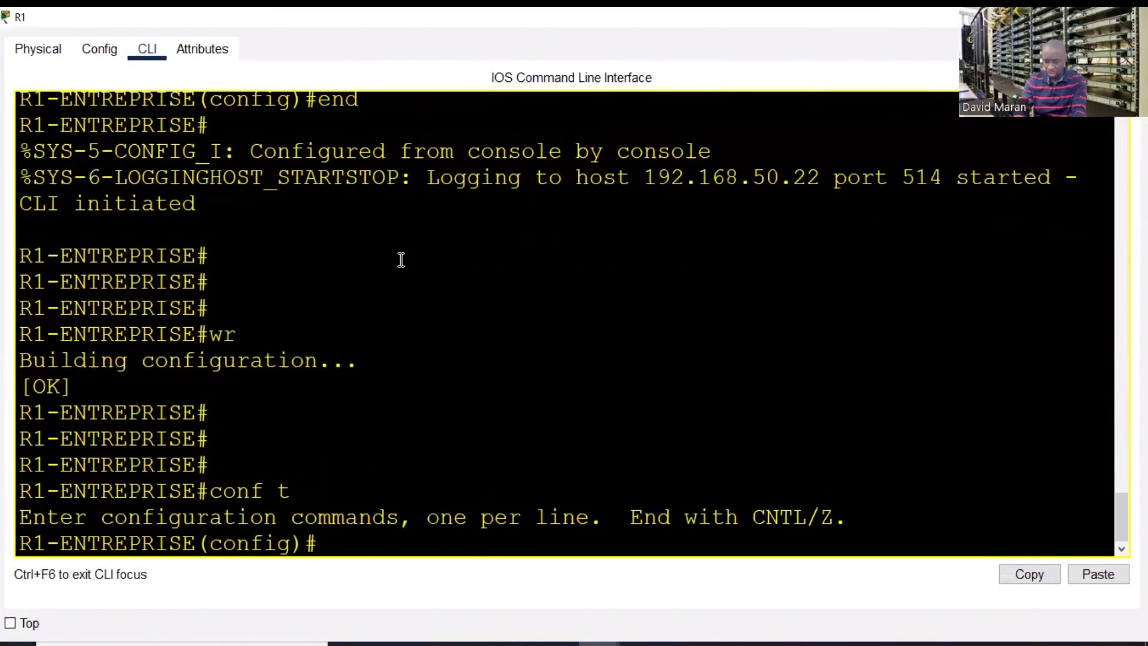
pyautogui.press('Return')
pyautogui.press('Return')
pyautogui.press('Return')
pyautogui.write('int lo')
pyautogui.press('Tab')
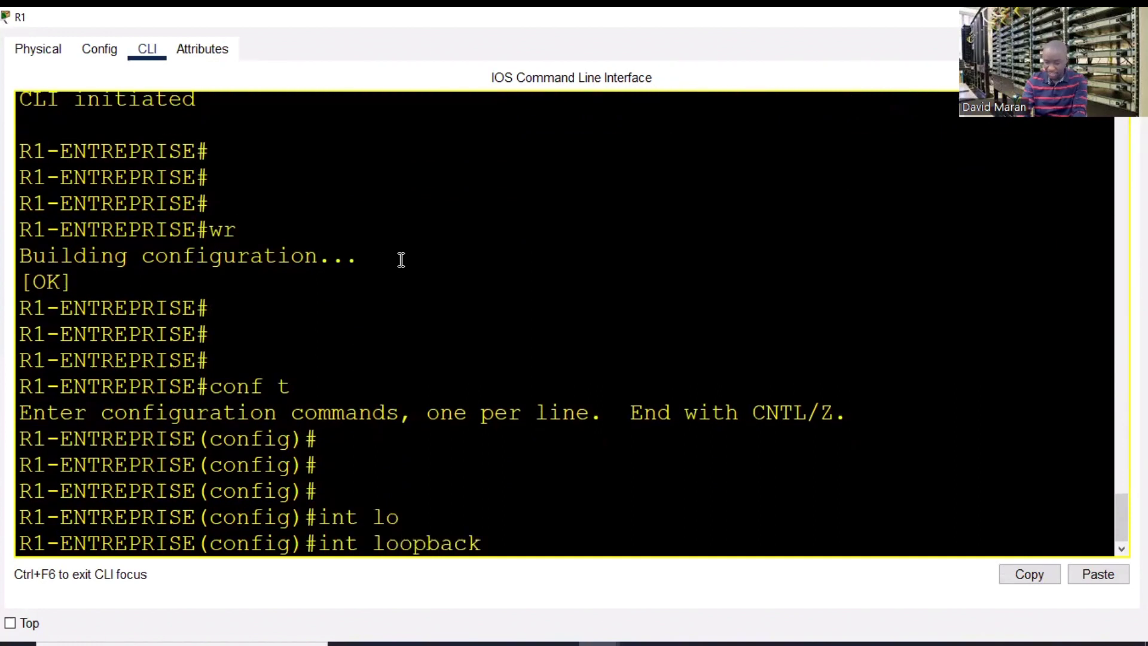
pyautogui.press('Return')
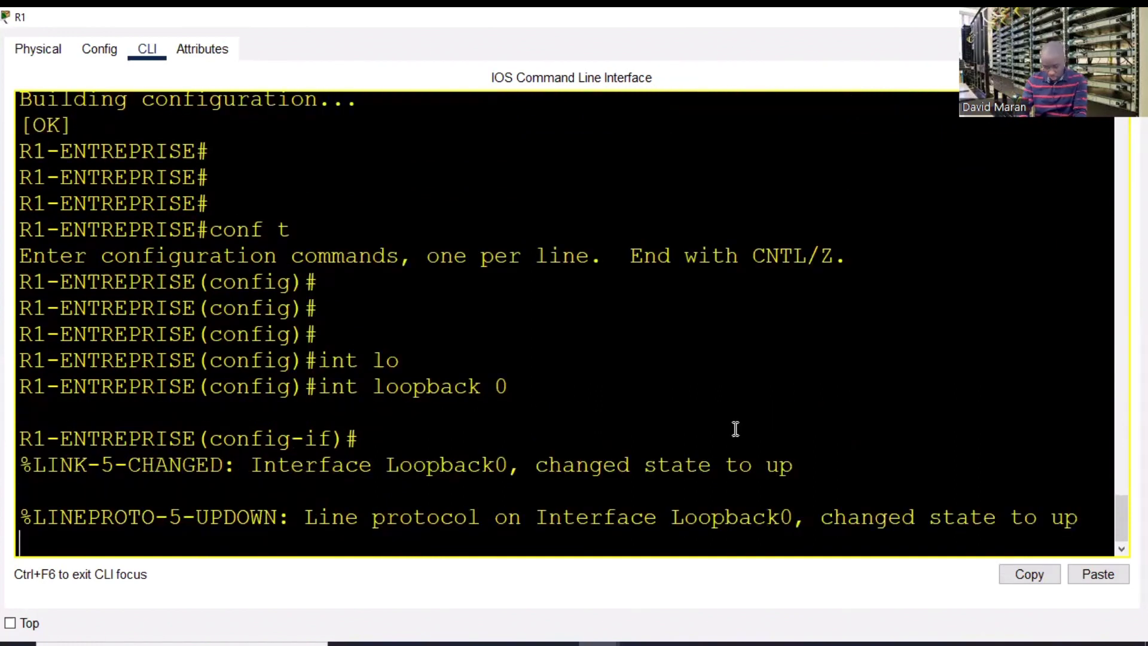
pyautogui.moveTo(317, 514); pyautogui.dragTo(834, 544)
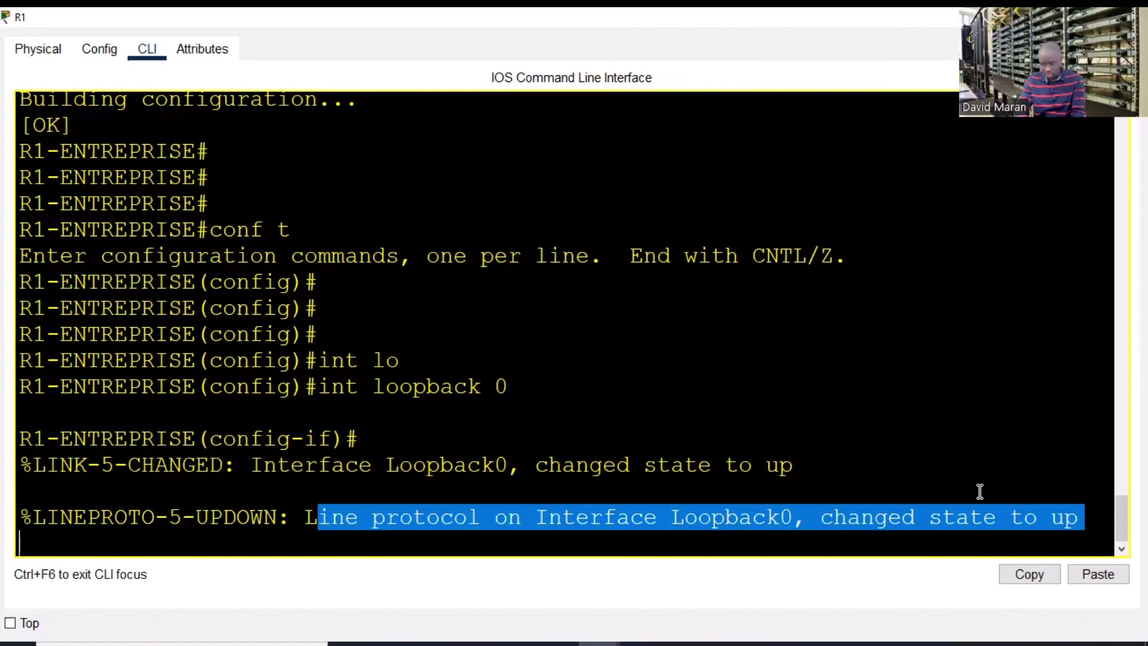
pyautogui.click(1015, 474)
# - Assign Loopback0 the address 25.25.25.10 255.255.255.0
pyautogui.press('Return')
pyautogui.press('Return')
pyautogui.press('Return')
pyautogui.press('Return')
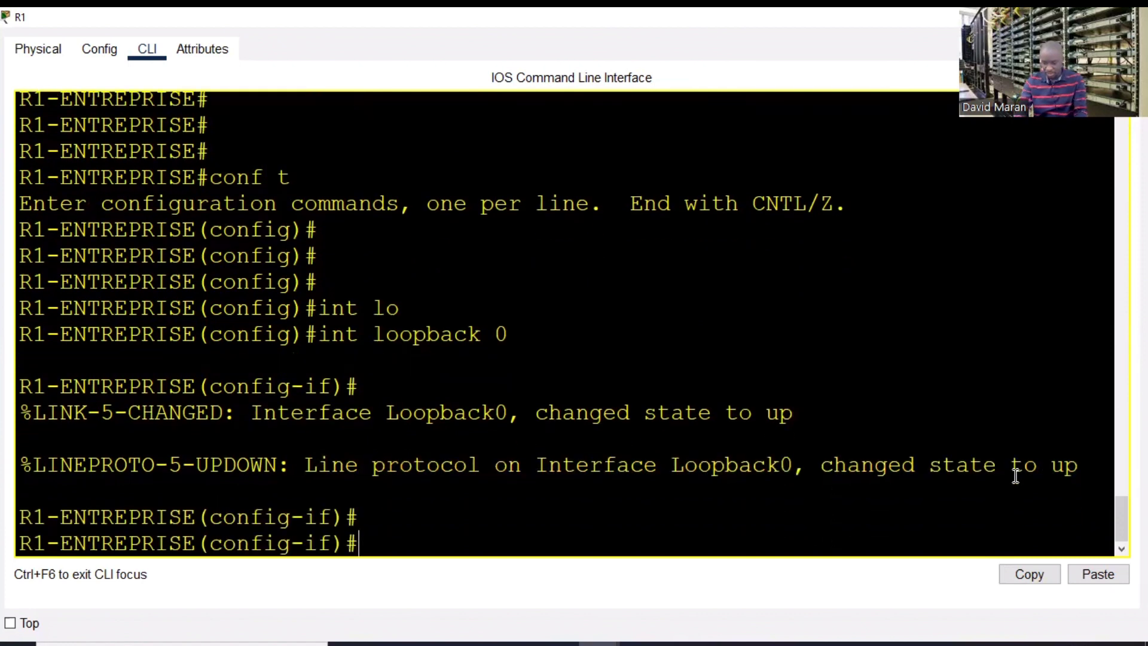
pyautogui.write('ip add')
pyautogui.press('Tab')
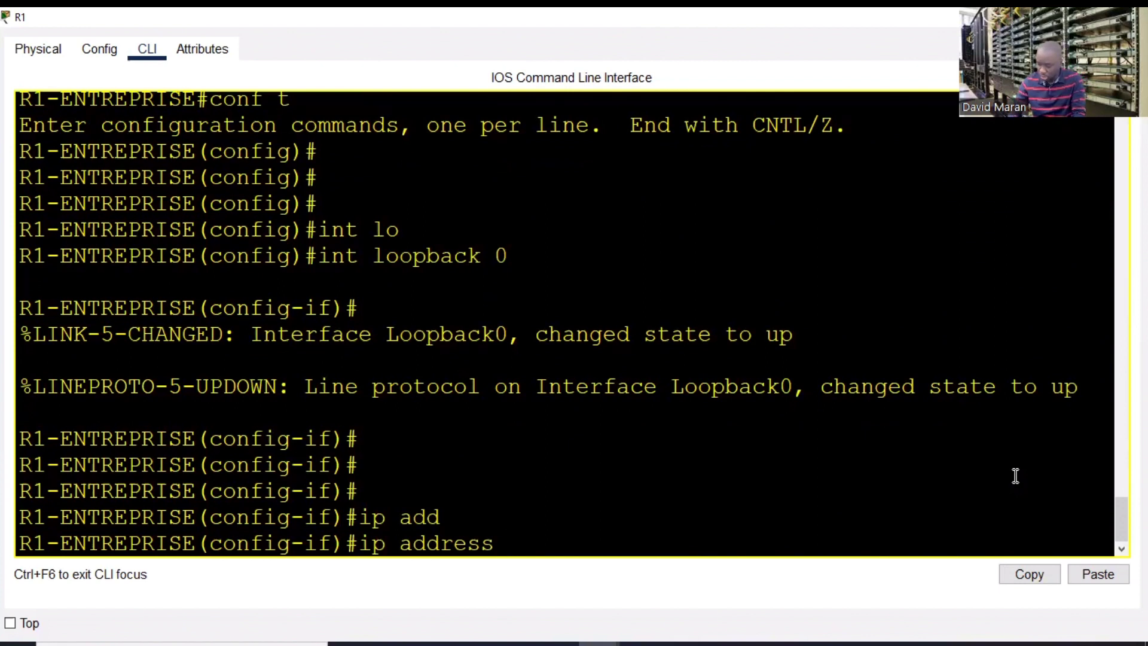
pyautogui.write('25.25.25')
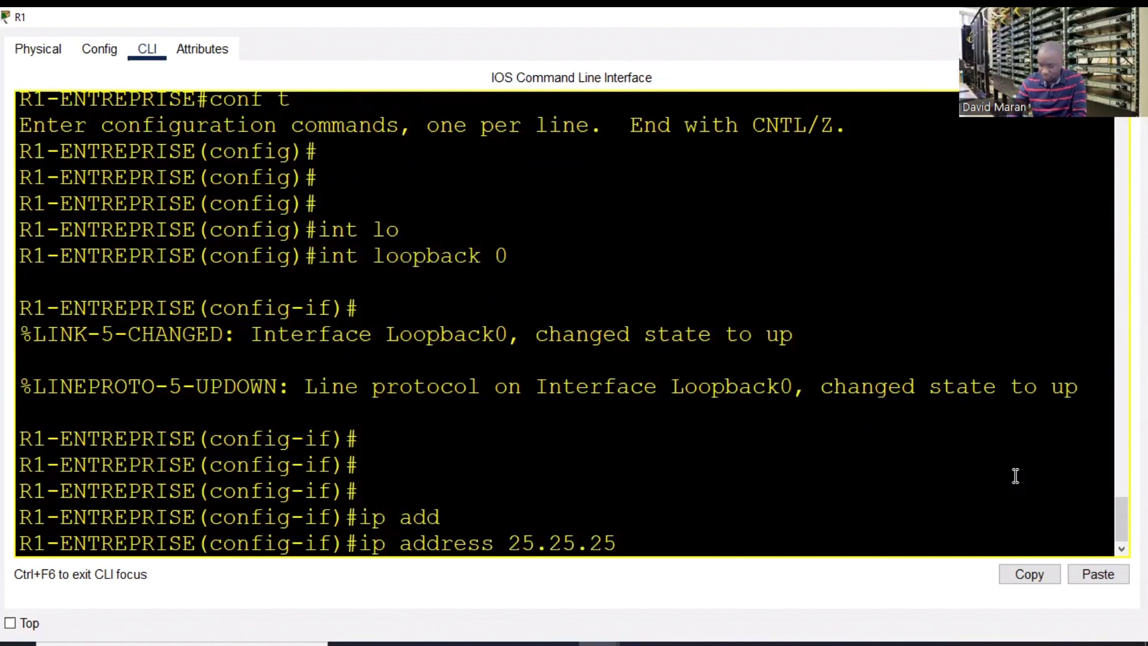
pyautogui.write('.10')
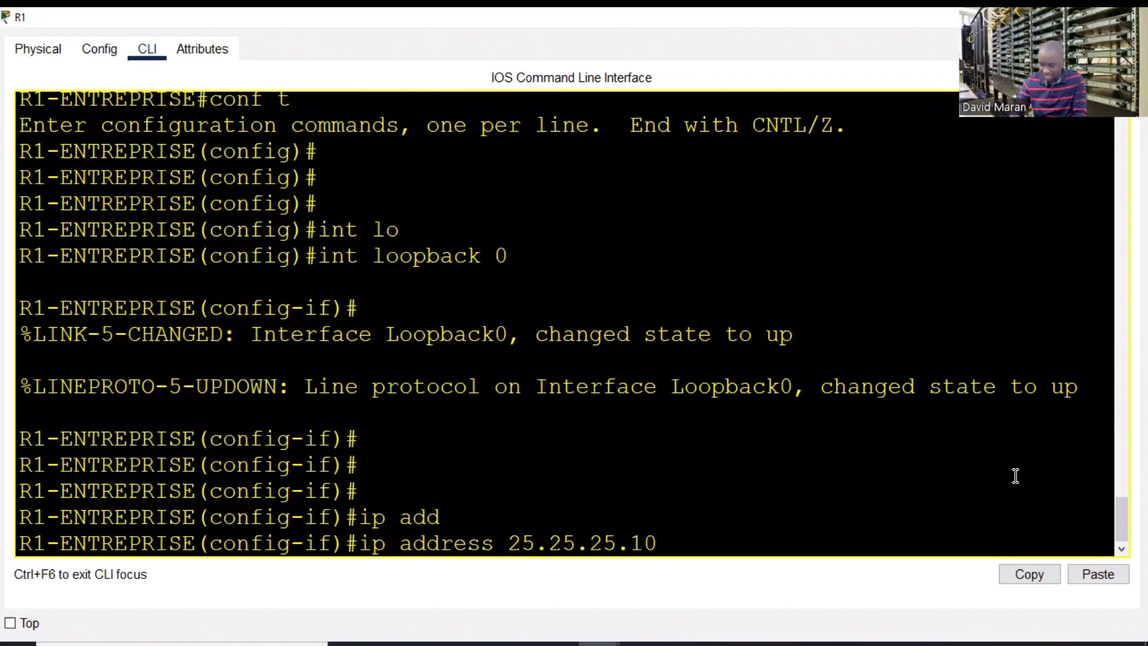
pyautogui.write(' 255.255.255.0')
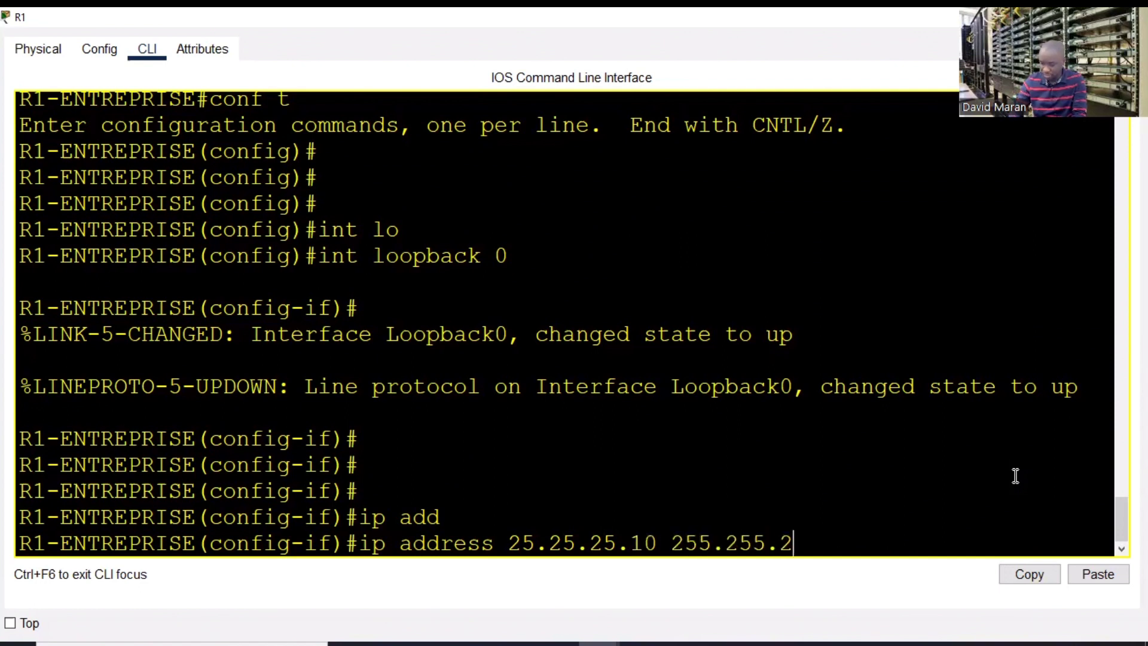
pyautogui.press('Return')
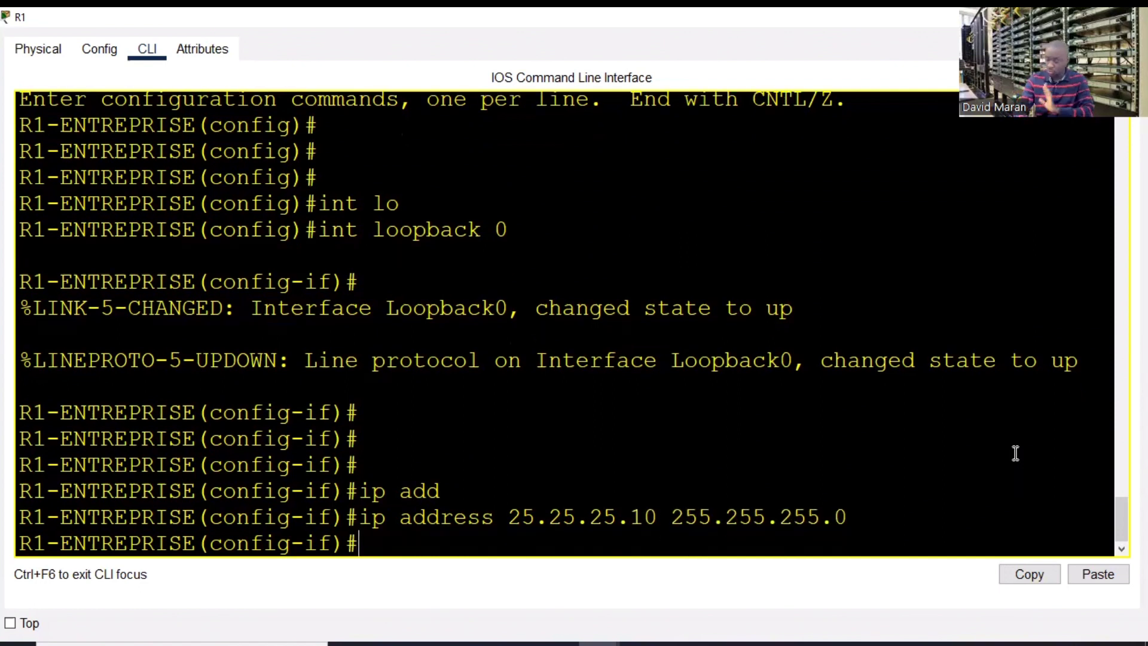
pyautogui.click(1132, 17)
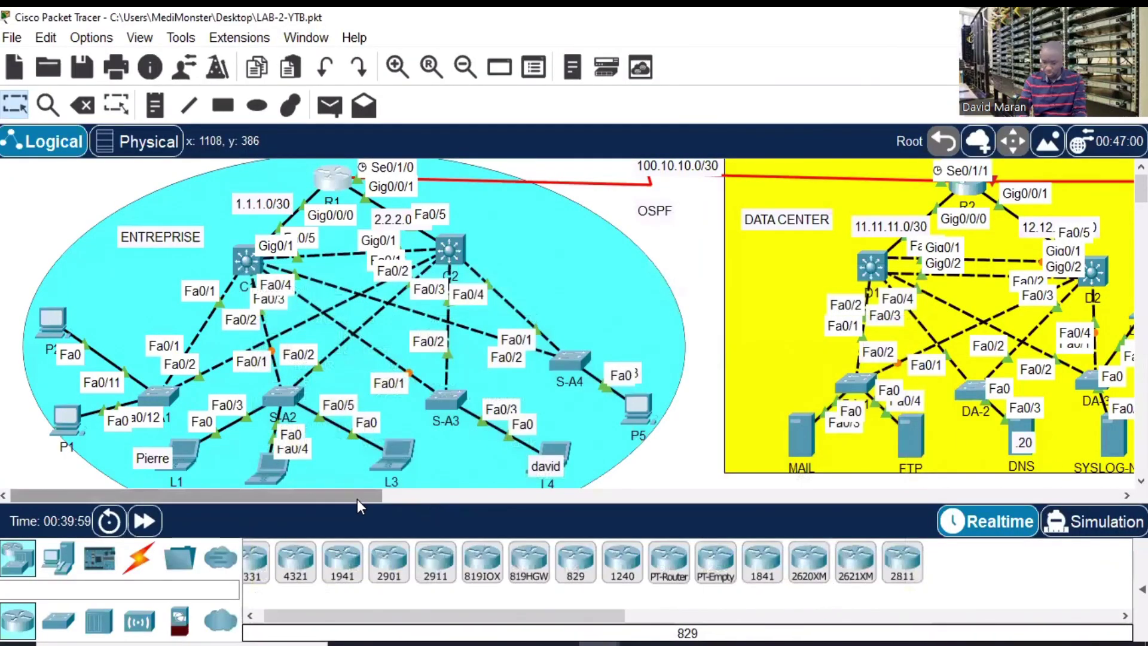
pyautogui.moveTo(357, 498); pyautogui.dragTo(515, 479)
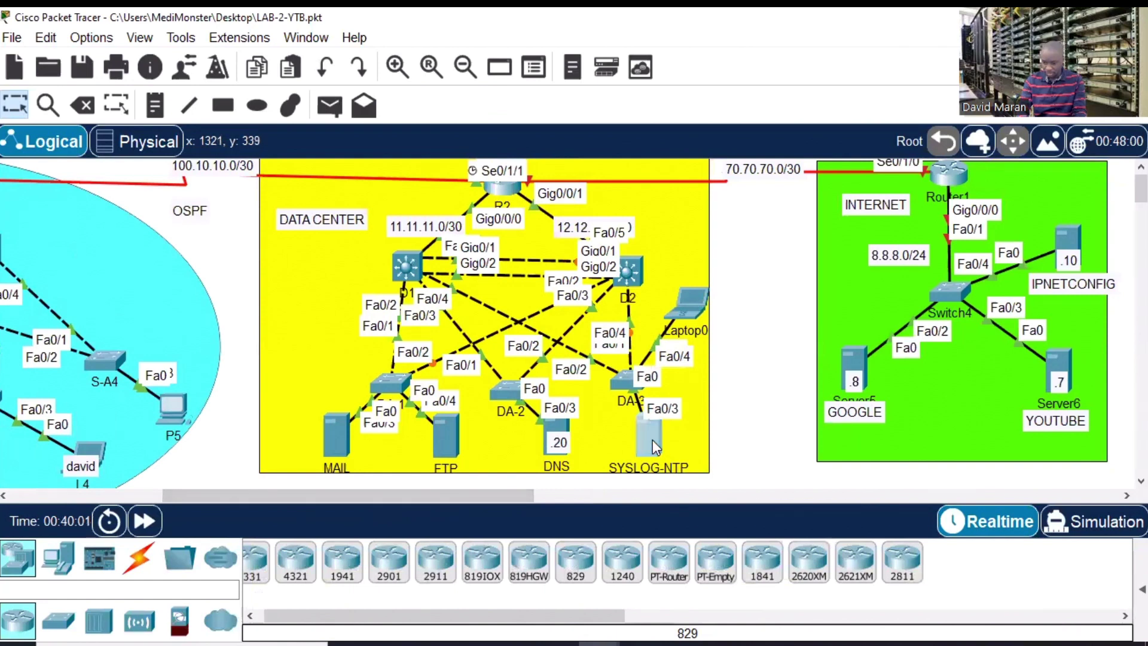
pyautogui.click(651, 440)
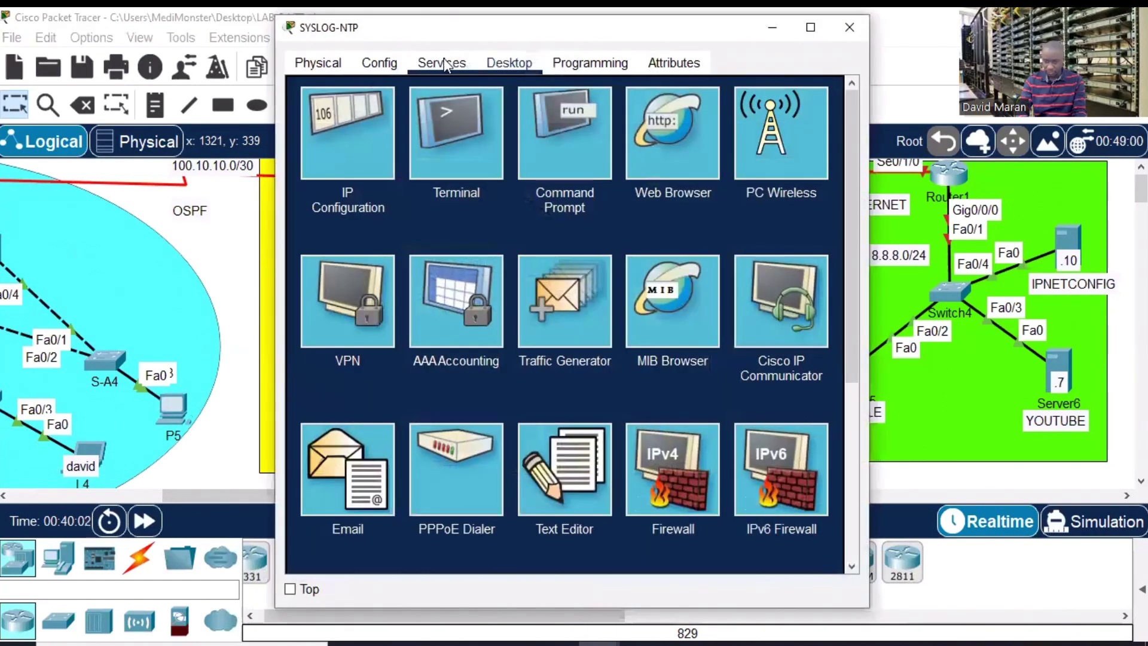
pyautogui.click(444, 65)
pyautogui.click(801, 26)
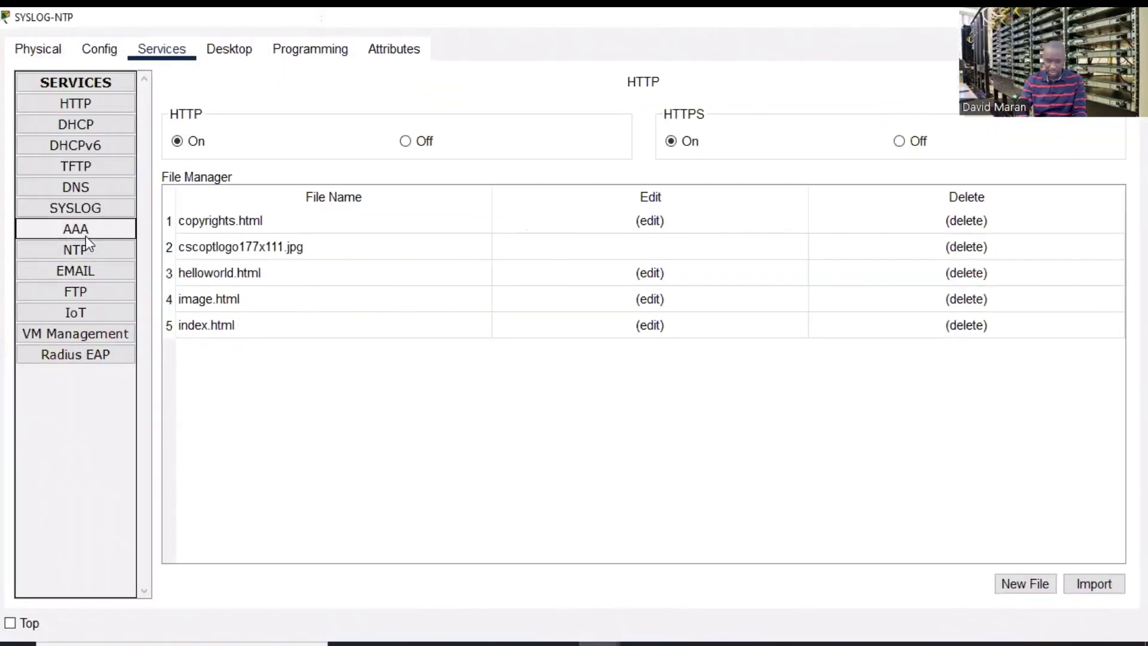
pyautogui.click(84, 206)
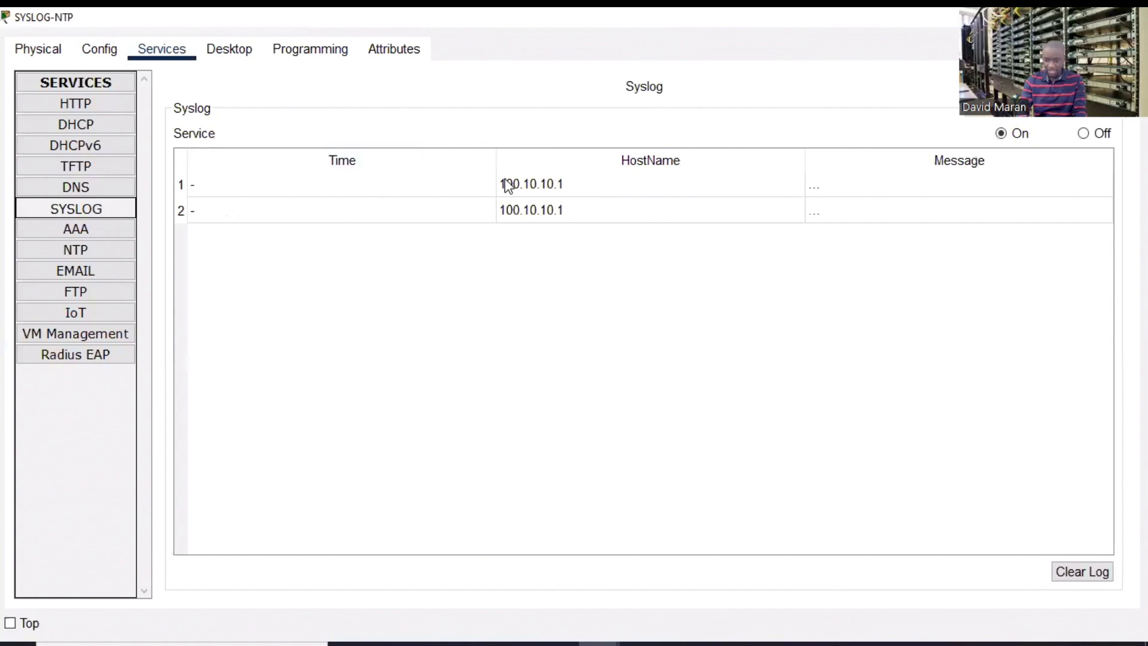
pyautogui.click(541, 187)
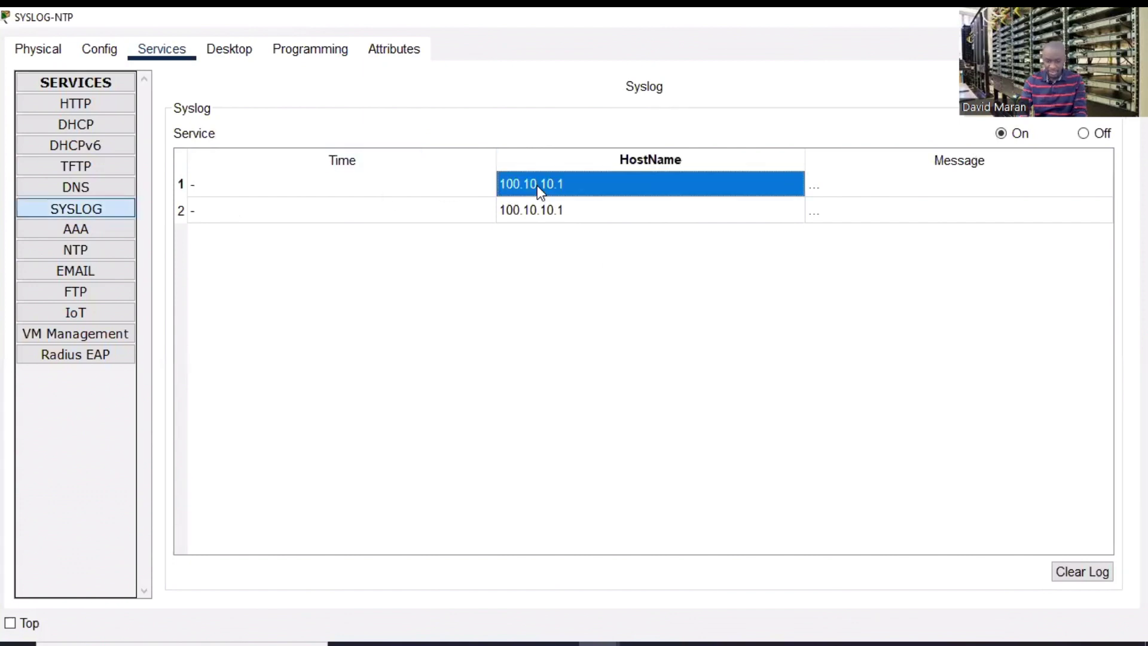
pyautogui.doubleClick(810, 189)
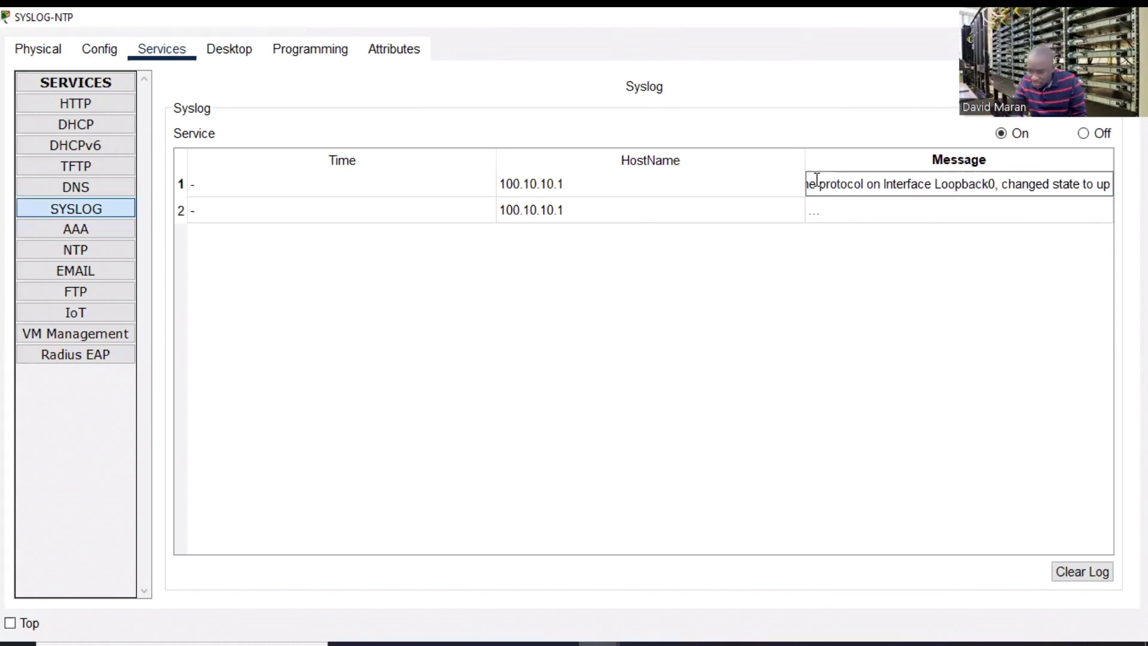
pyautogui.click(816, 181)
pyautogui.press('Left')
pyautogui.press('Left')
pyautogui.press('Left')
pyautogui.press('Left')
pyautogui.press('Left')
pyautogui.press('Left')
pyautogui.press('Left')
pyautogui.press('Left')
pyautogui.press('Left')
pyautogui.press('Left')
pyautogui.press('Left')
pyautogui.press('Left')
pyautogui.press('Left')
pyautogui.press('Left')
pyautogui.press('Left')
pyautogui.press('Left')
pyautogui.press('Left')
pyautogui.press('Left')
pyautogui.press('Left')
pyautogui.press('Left')
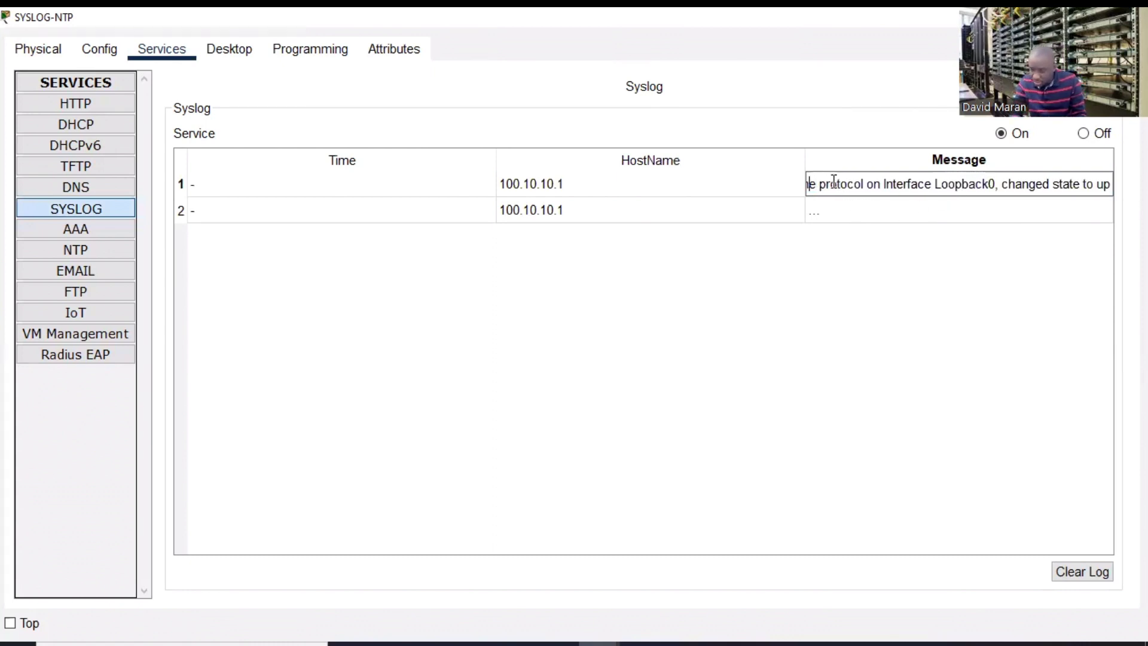
pyautogui.press('Left')
pyautogui.press('Left')
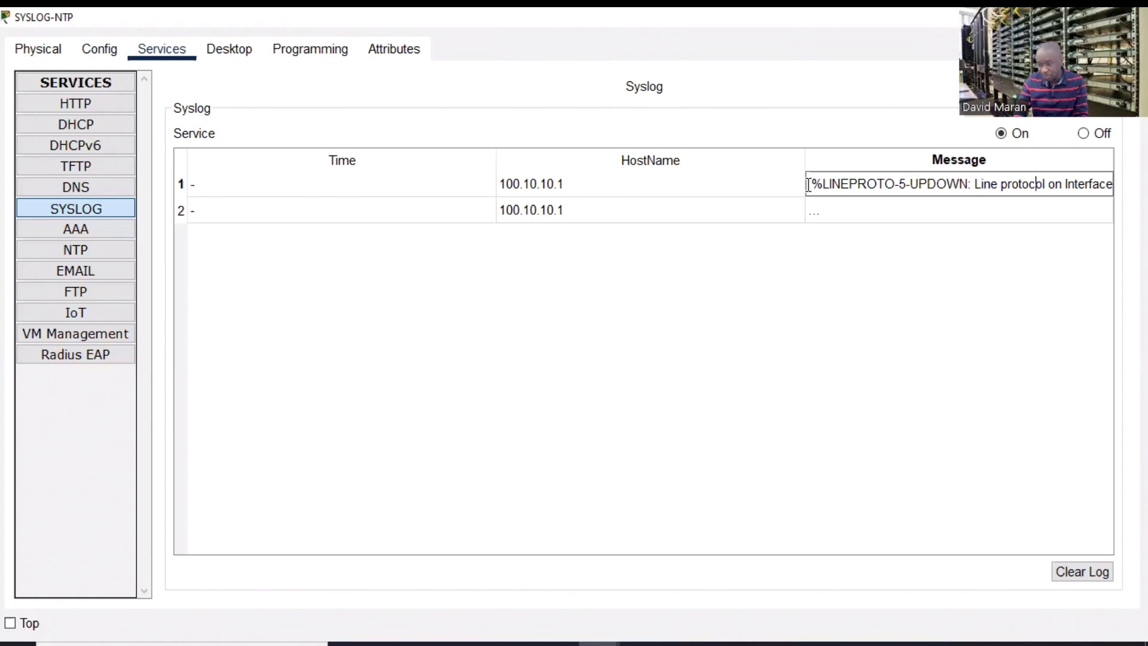
pyautogui.press('Right')
pyautogui.press('Right')
pyautogui.press('Right')
pyautogui.press('Right')
pyautogui.press('Right')
pyautogui.press('Right')
pyautogui.press('Right')
pyautogui.press('Right')
pyautogui.press('Right')
pyautogui.press('Right')
pyautogui.press('Right')
pyautogui.press('Right')
pyautogui.press('Right')
pyautogui.press('Right')
pyautogui.press('Right')
pyautogui.press('Right')
pyautogui.press('Right')
pyautogui.press('Right')
pyautogui.press('Right')
pyautogui.press('Right')
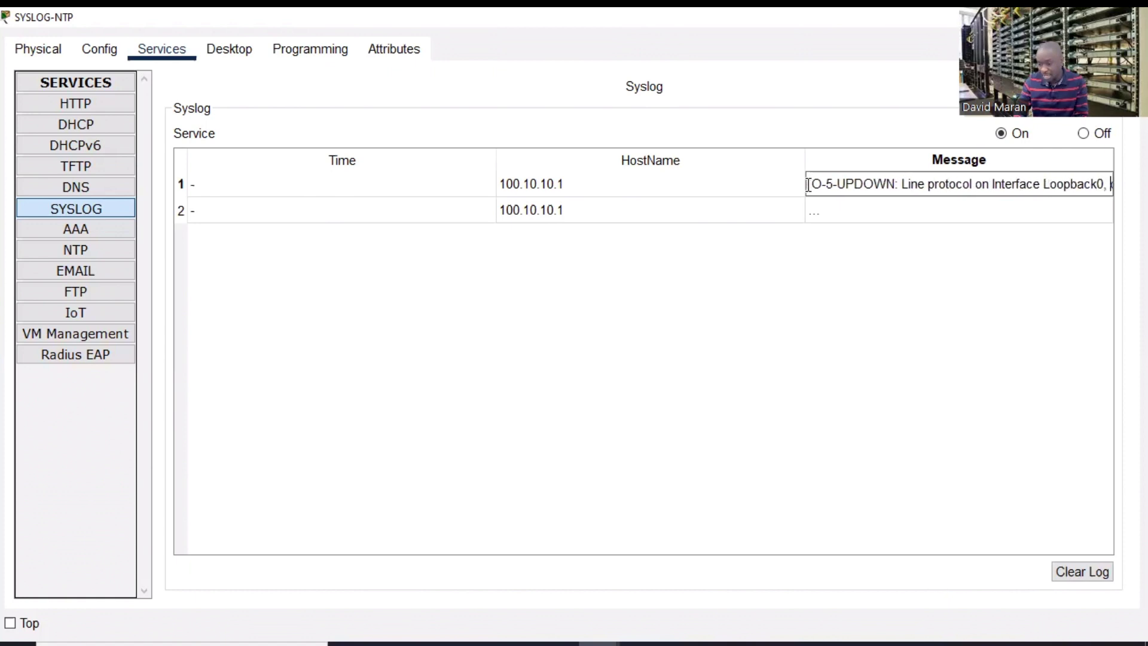
pyautogui.press('Right')
pyautogui.press('Right')
pyautogui.press('Right')
pyautogui.press('Right')
pyautogui.press('Right')
pyautogui.press('Right')
pyautogui.press('Right')
pyautogui.press('Right')
pyautogui.press('Right')
pyautogui.press('Right')
pyautogui.press('Right')
pyautogui.press('Right')
pyautogui.press('Right')
pyautogui.press('Right')
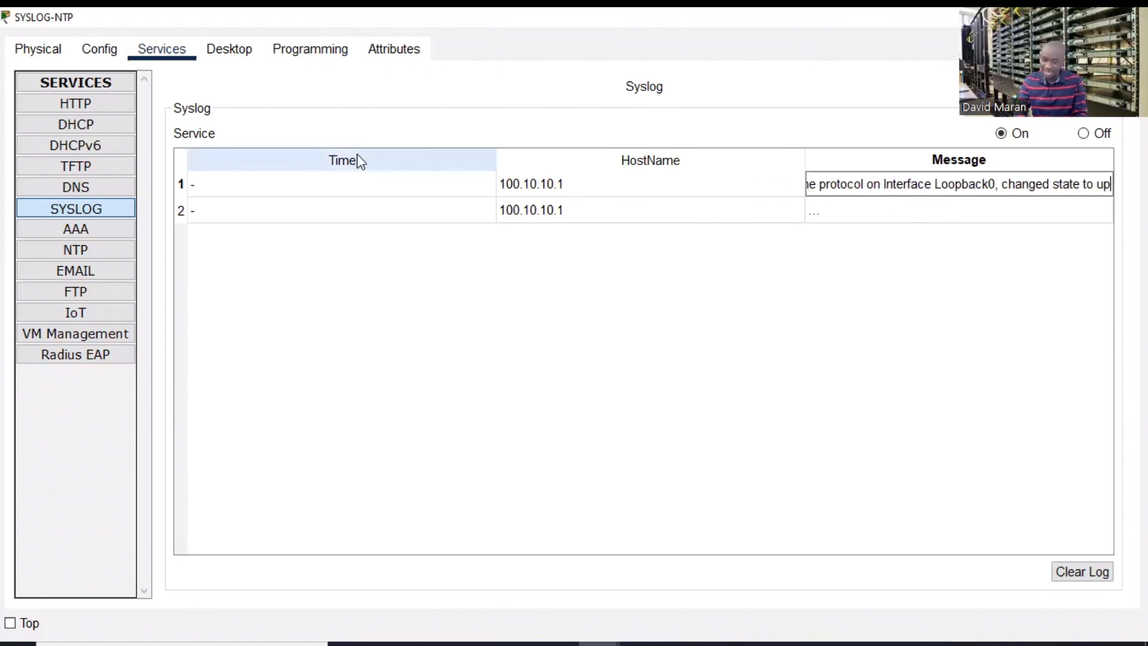
pyautogui.click(335, 186)
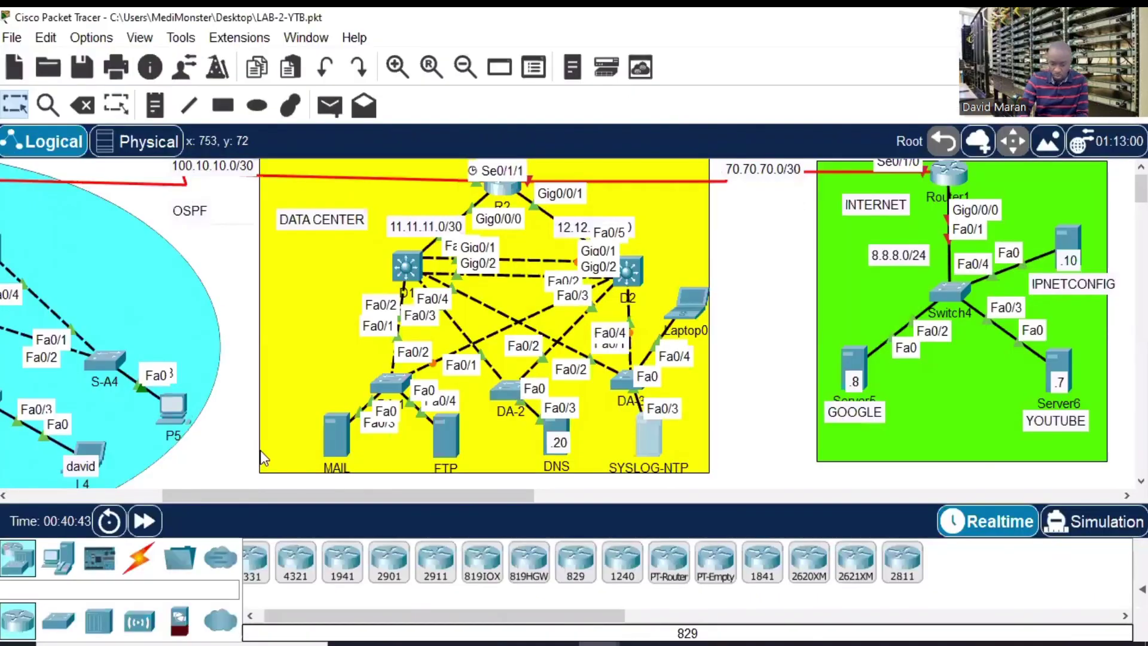
# - Display R1's current clock with show clock
pyautogui.moveTo(289, 499); pyautogui.dragTo(43, 473)
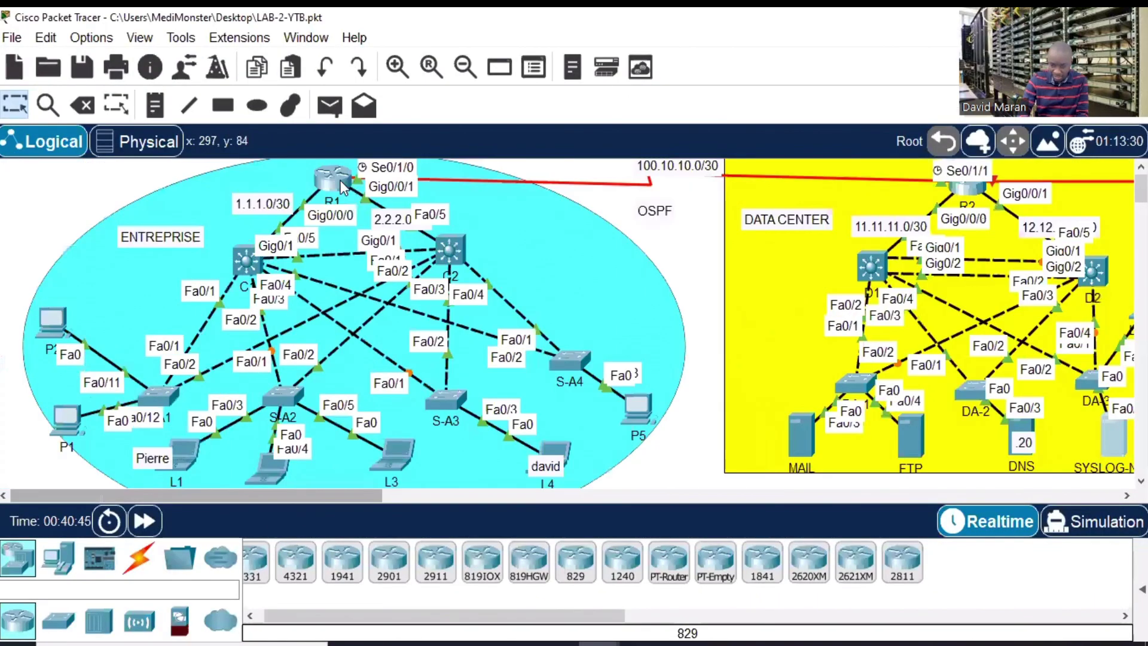
pyautogui.click(337, 180)
pyautogui.click(810, 29)
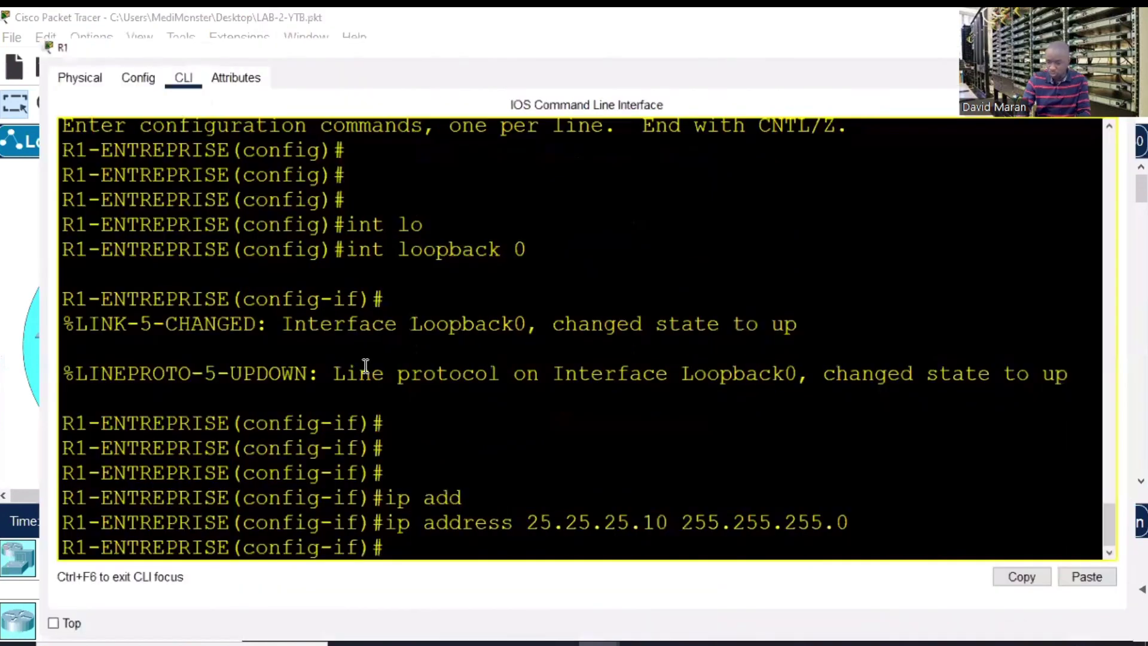
pyautogui.press('Return')
pyautogui.press('Return')
pyautogui.press('Return')
pyautogui.press('Return')
pyautogui.write('end')
pyautogui.press('Return')
pyautogui.press('Return')
pyautogui.press('Return')
pyautogui.press('Return')
pyautogui.press('Return')
pyautogui.press('Return')
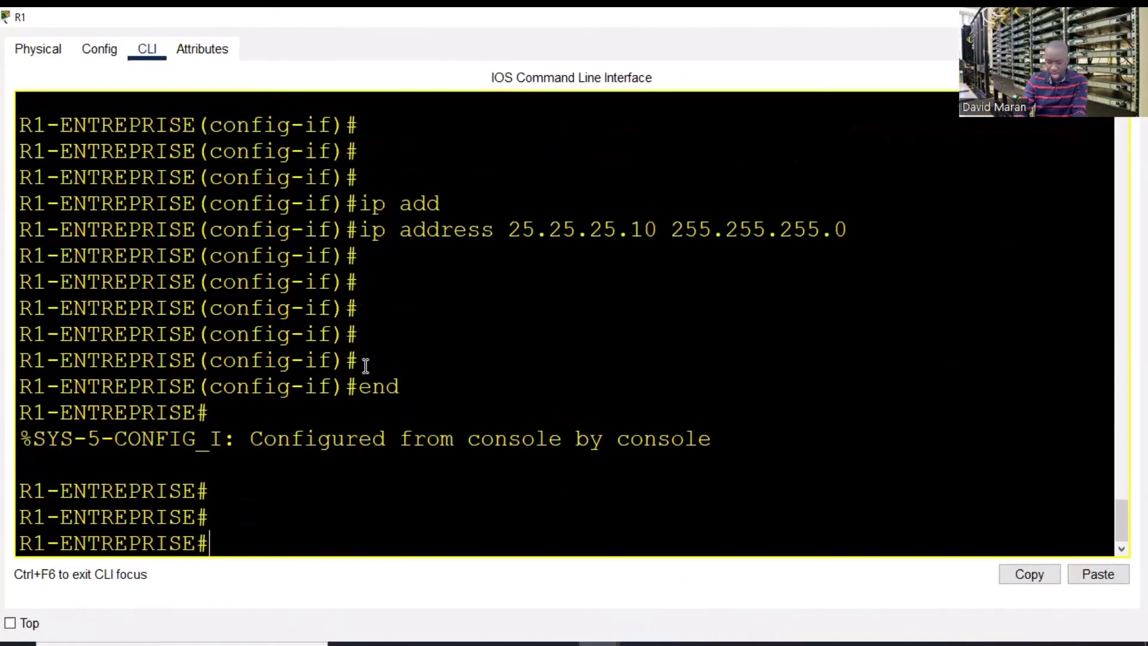
pyautogui.write('sh')
pyautogui.press('Tab')
pyautogui.write('clo')
pyautogui.press('Tab')
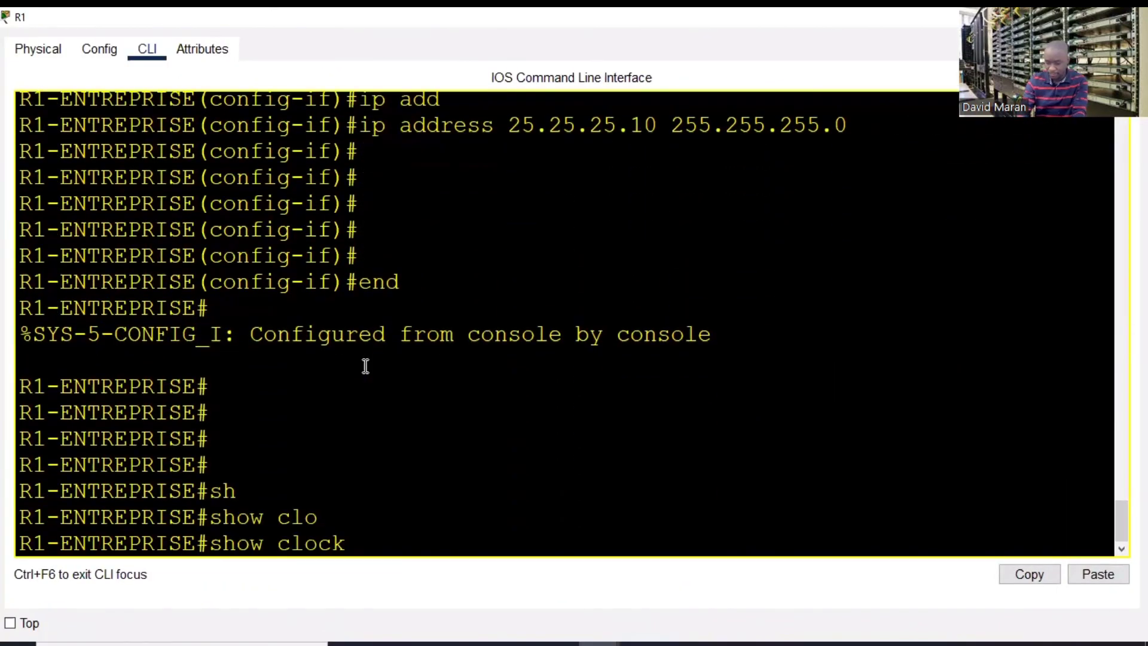
pyautogui.press('Return')
# - Highlight the clock's year 1993 and minimize R1's window
pyautogui.moveTo(474, 520); pyautogui.dragTo(129, 525)
pyautogui.click(507, 518)
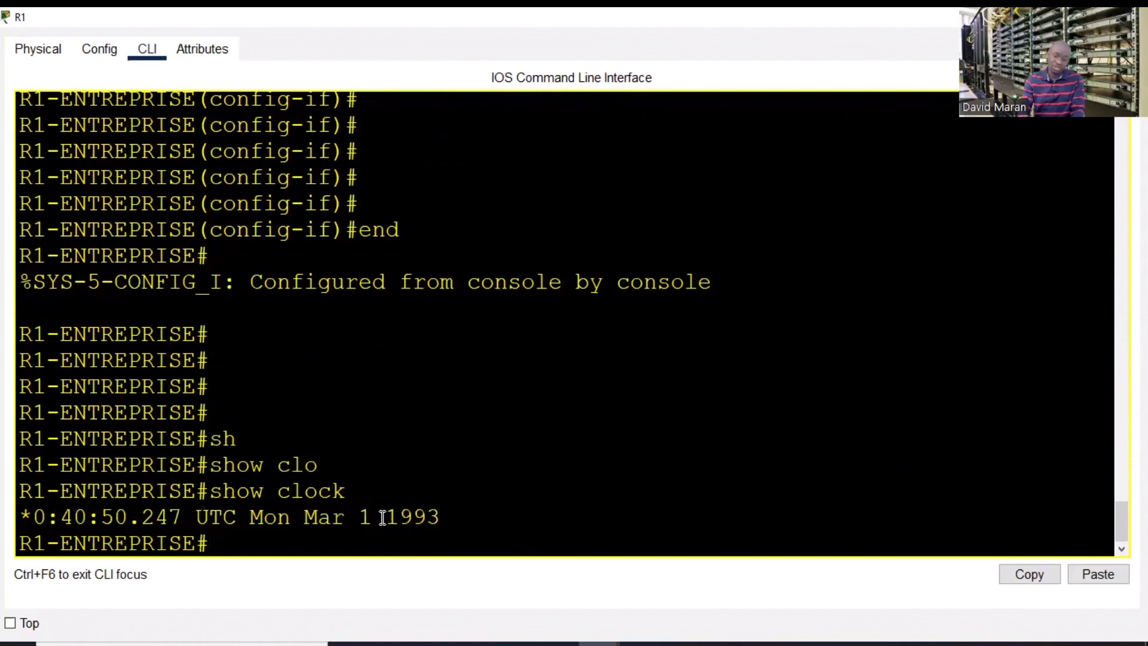
pyautogui.doubleClick(406, 517)
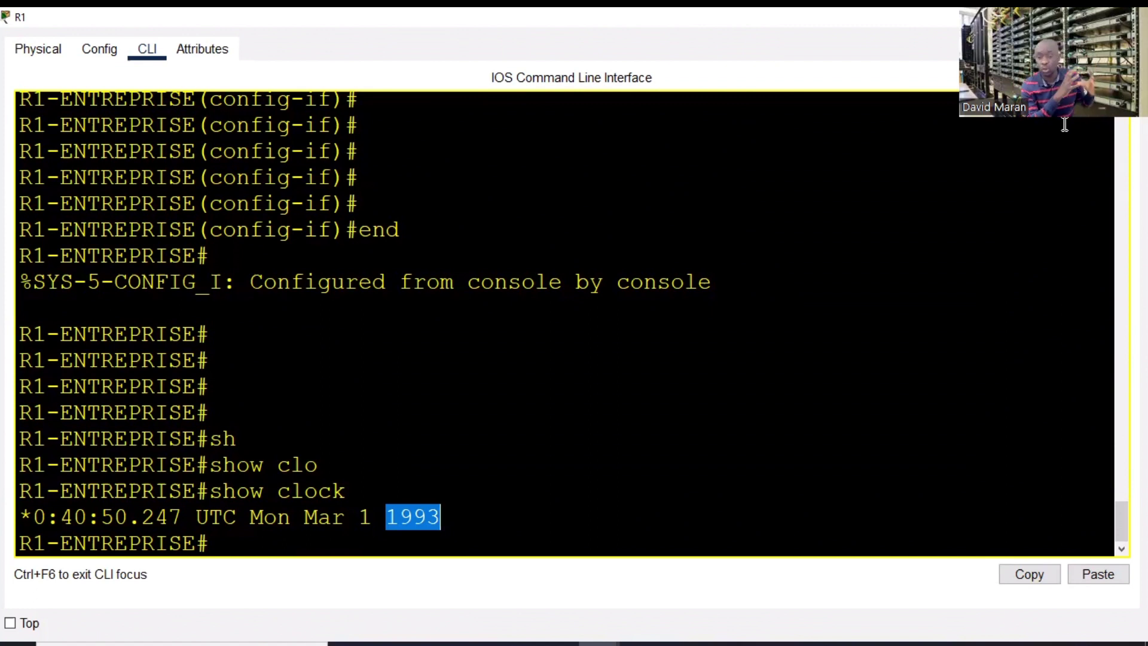
pyautogui.click(1051, 17)
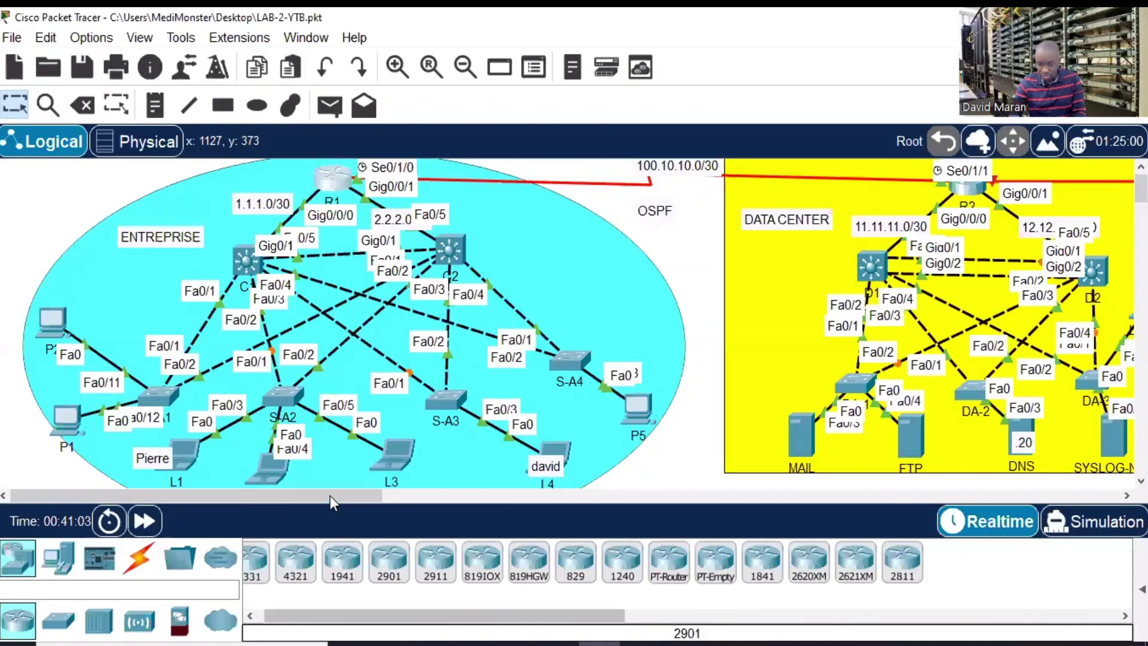
# - Pan over to the Data Center and open the SYSLOG-NTP server's configuration
pyautogui.moveTo(330, 496); pyautogui.dragTo(477, 497)
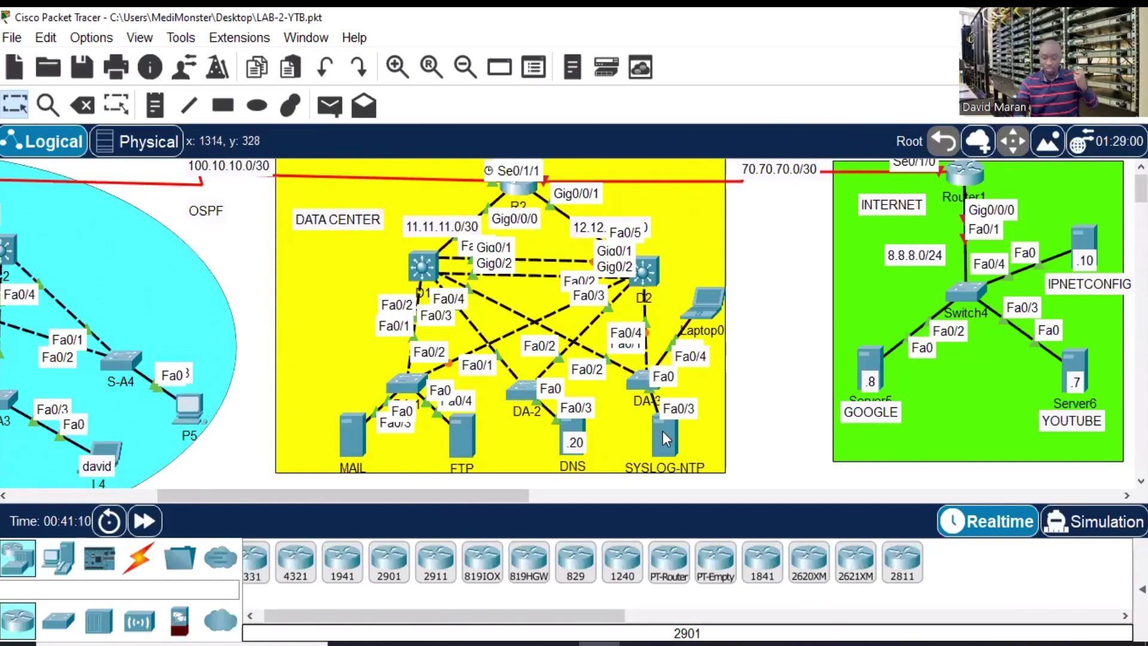
pyautogui.moveTo(661, 443)
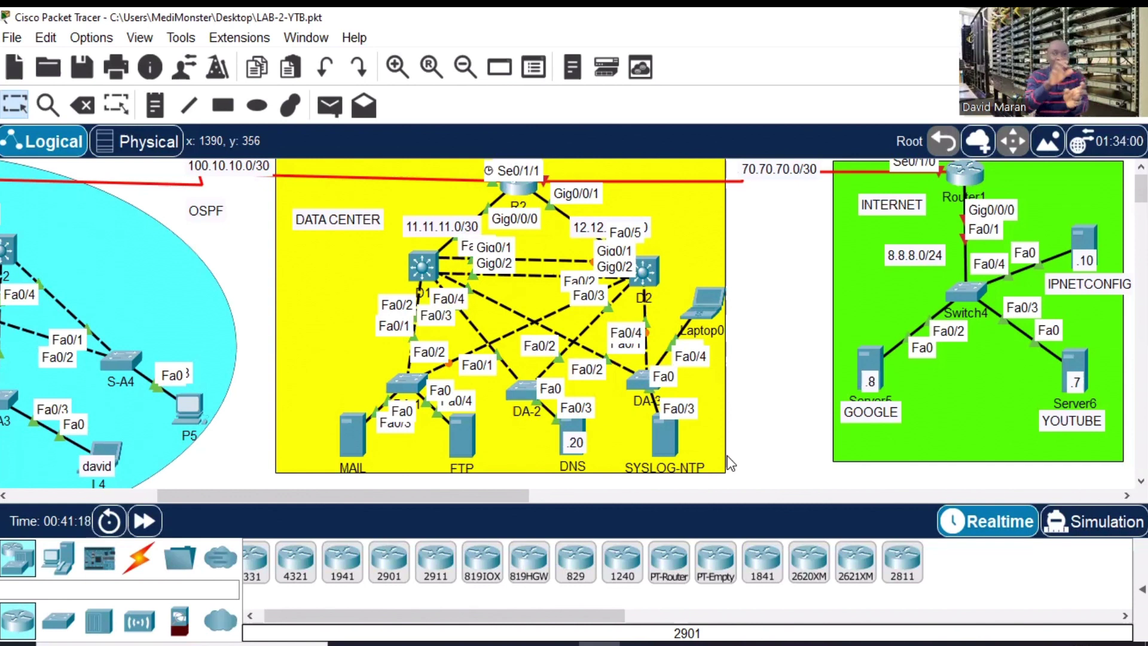
pyautogui.click(662, 430)
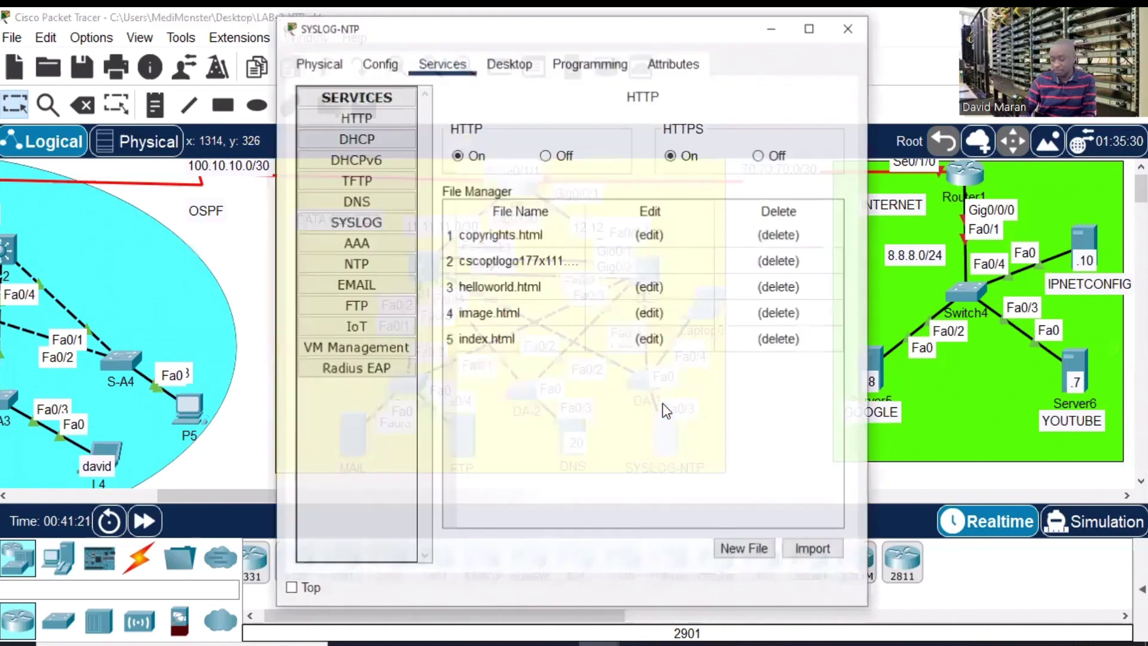
# - Enable NTP authentication on SYSLOG-NTP with key 1 and a password
pyautogui.click(812, 29)
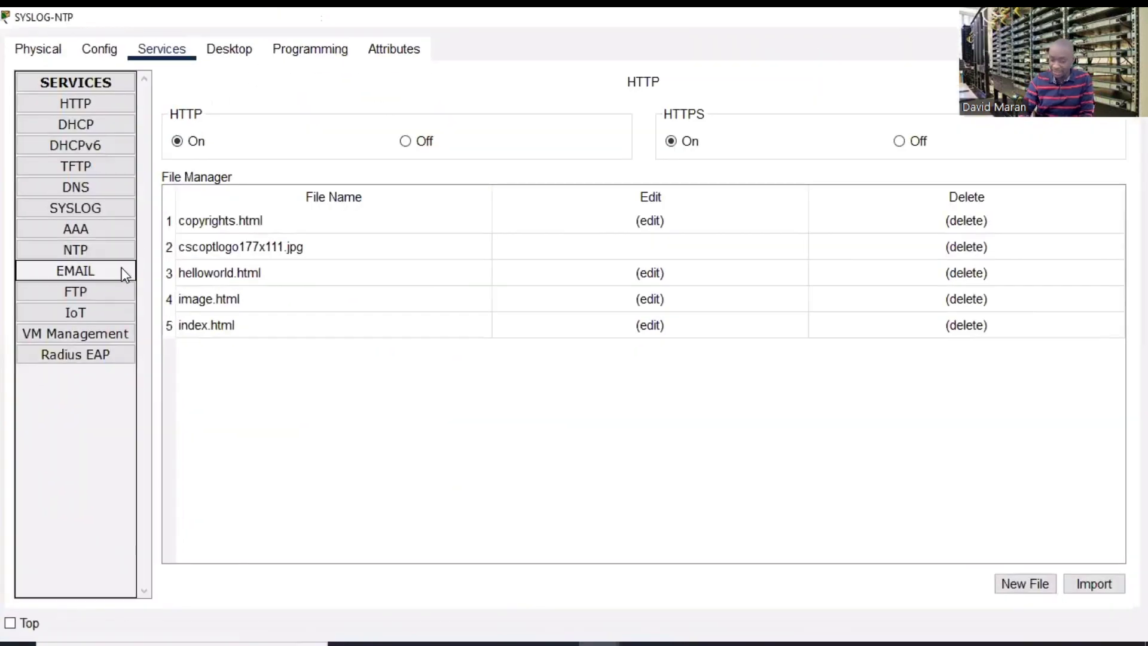
pyautogui.click(75, 253)
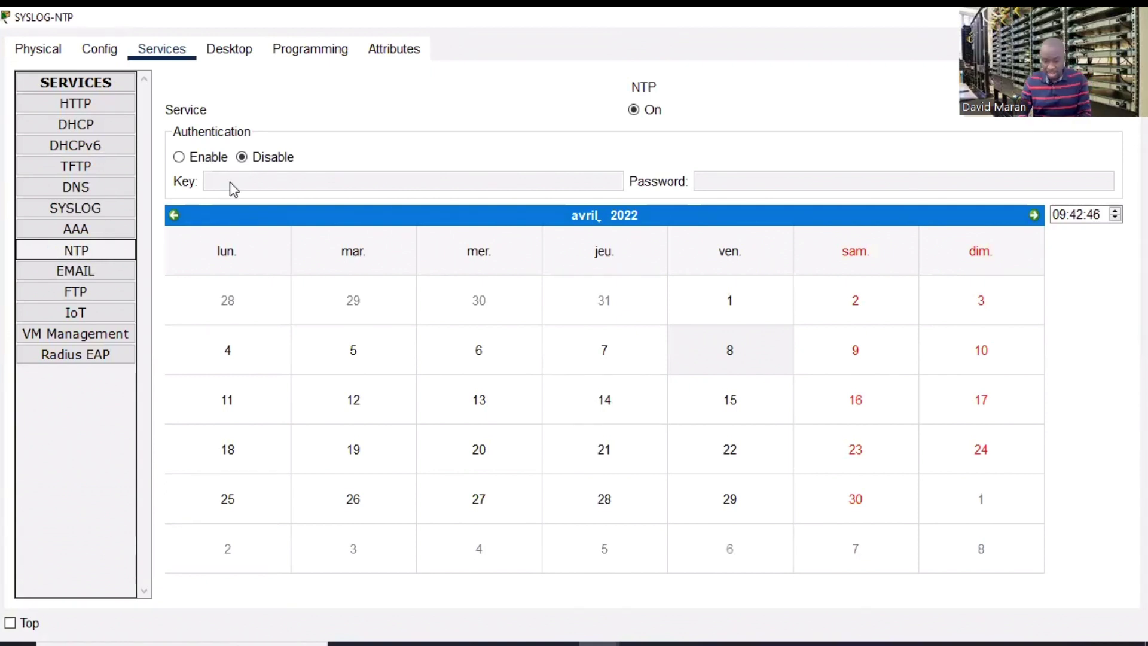
pyautogui.click(180, 159)
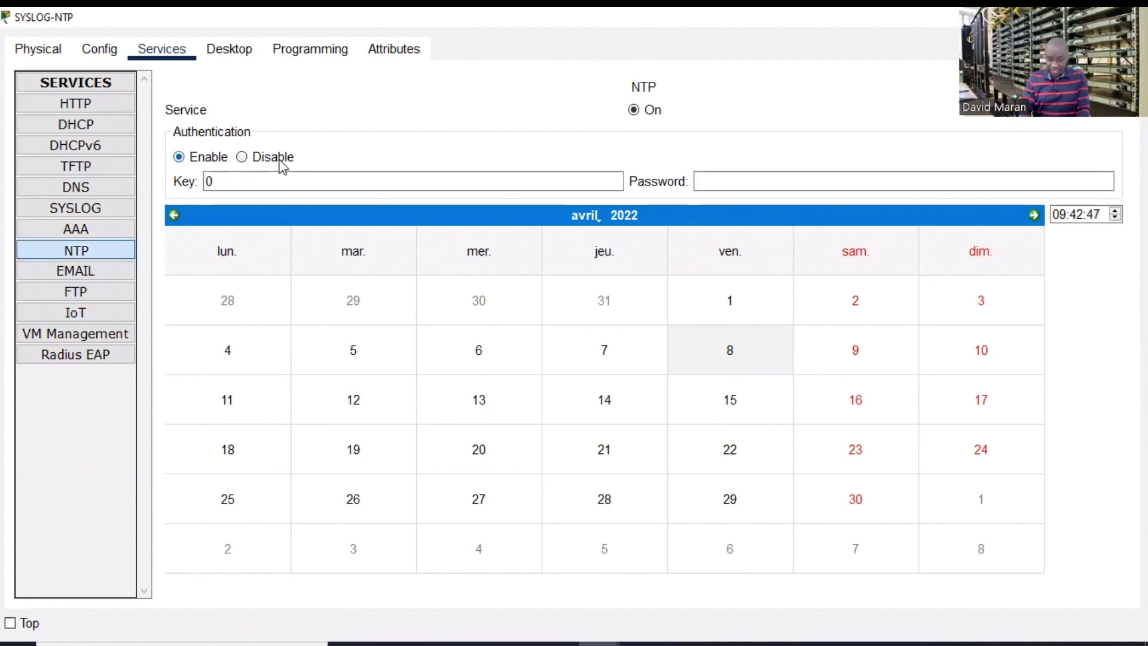
pyautogui.click(228, 181)
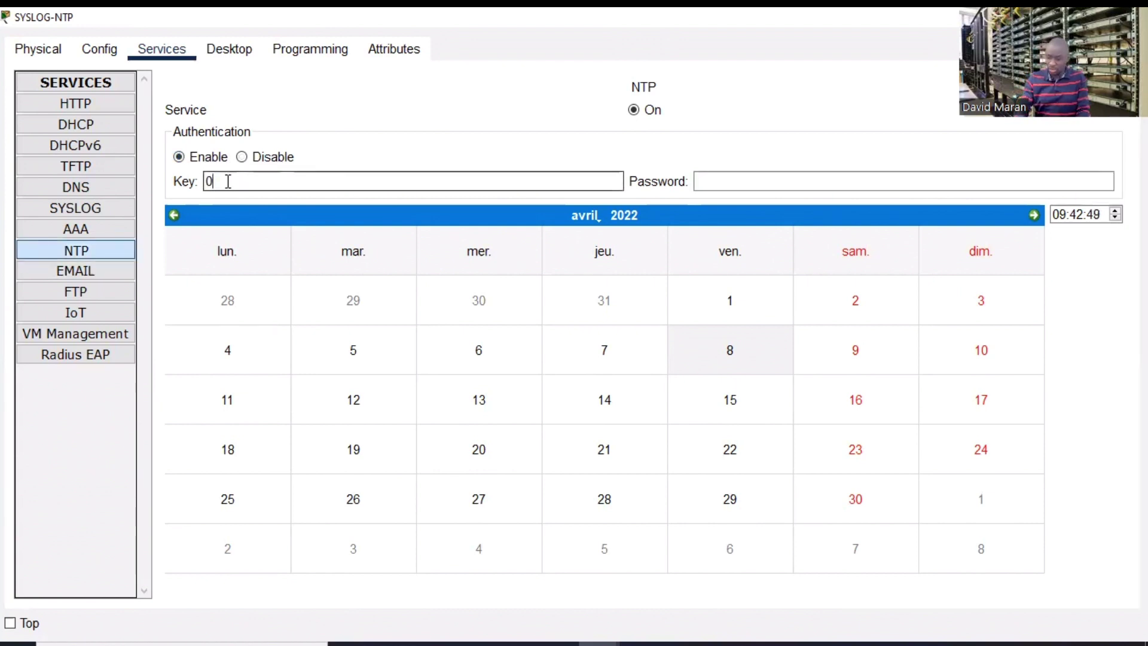
pyautogui.press('BackSpace')
pyautogui.write('c')
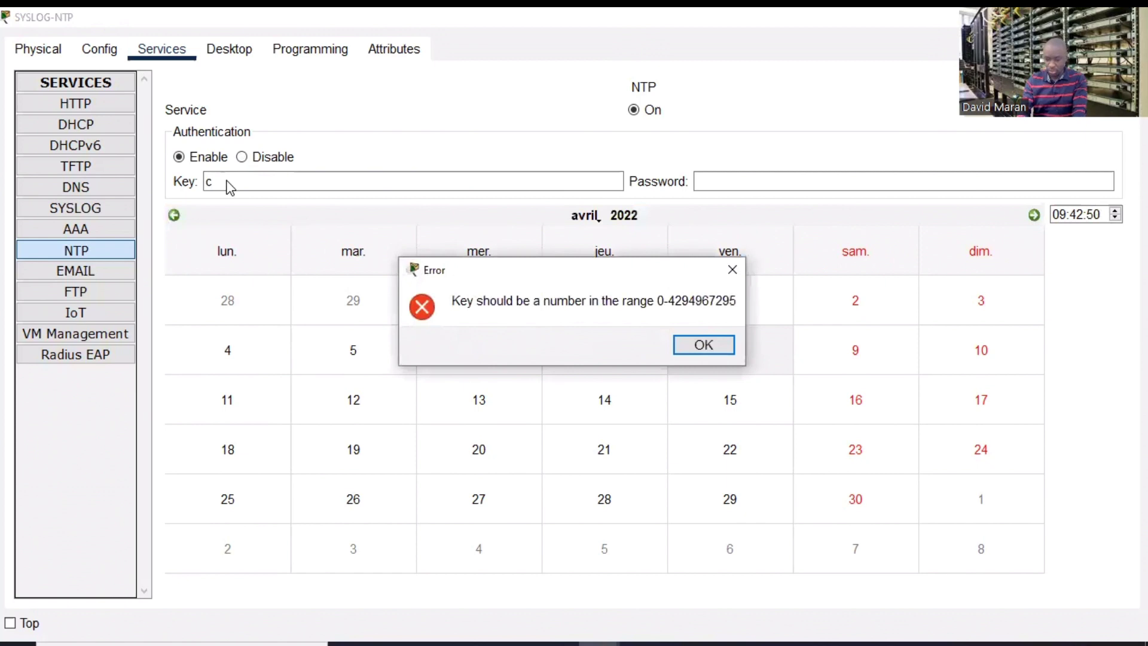
pyautogui.click(700, 345)
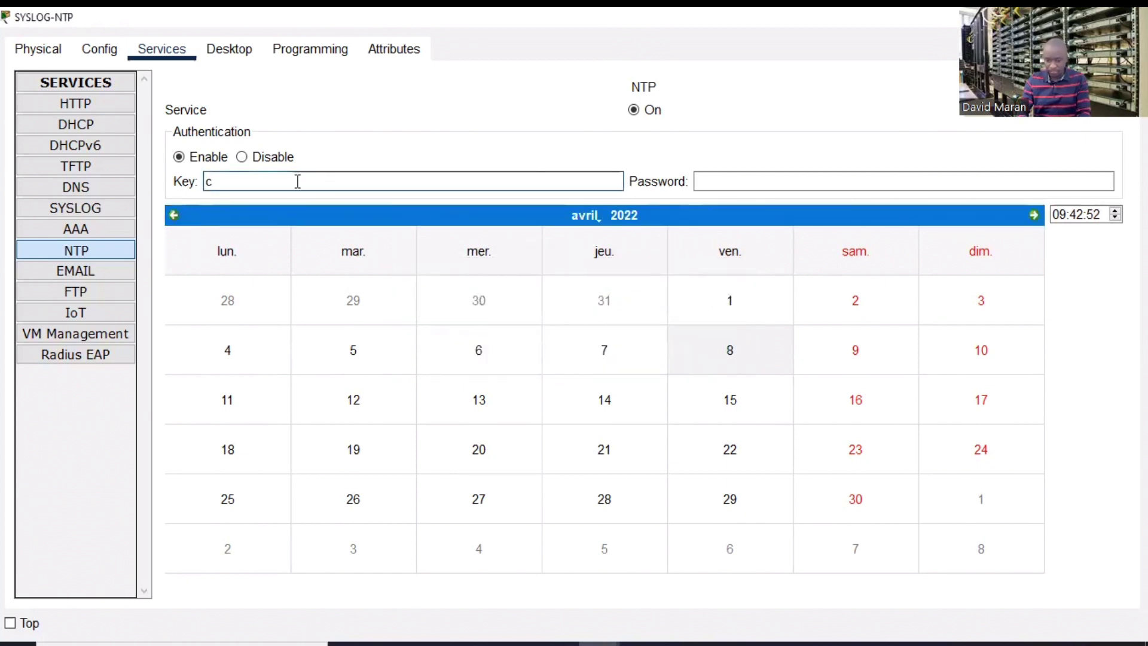
pyautogui.press('BackSpace')
pyautogui.write('1')
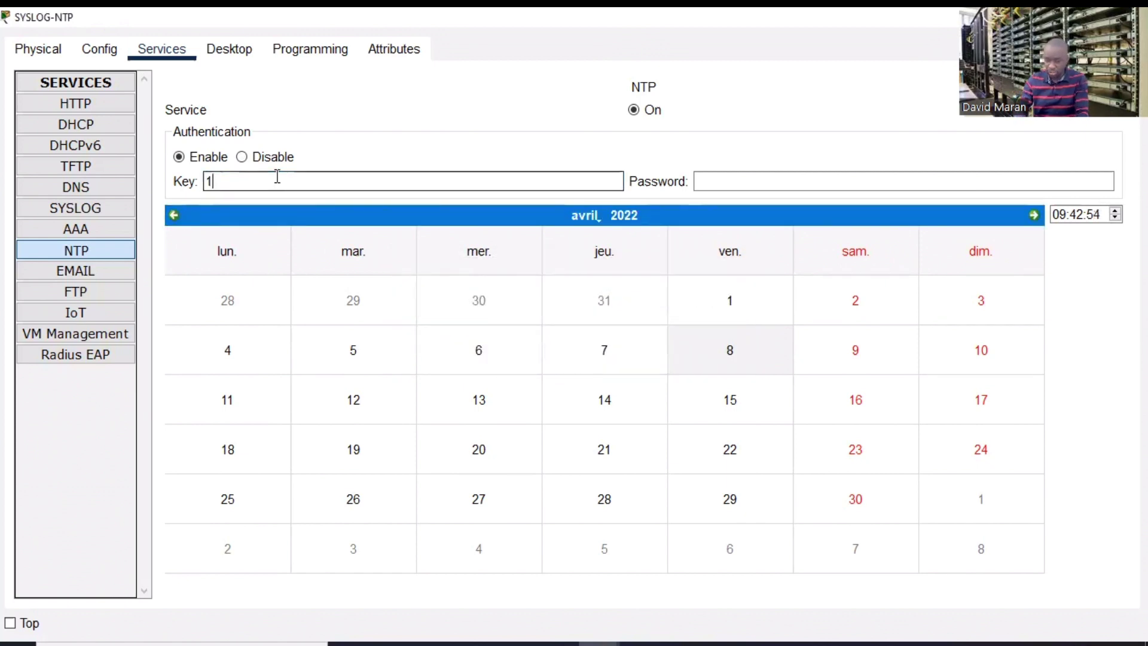
pyautogui.click(712, 181)
pyautogui.write('cisco')
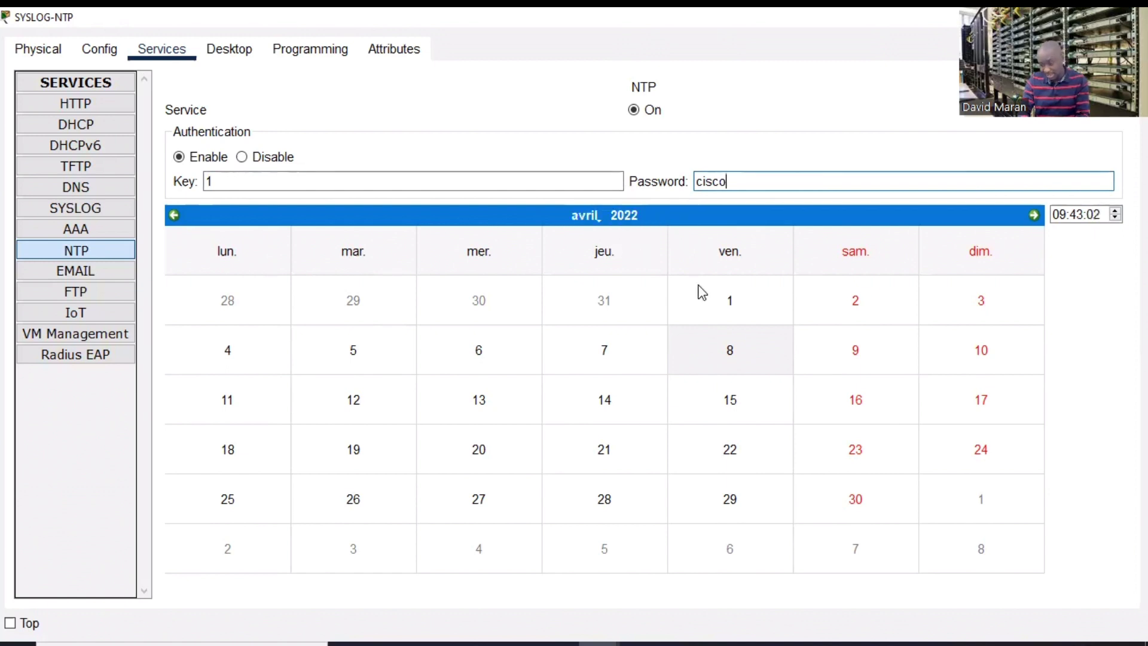
# - Set the server date to 29 April 2022 and raise the clock hour
pyautogui.click(731, 502)
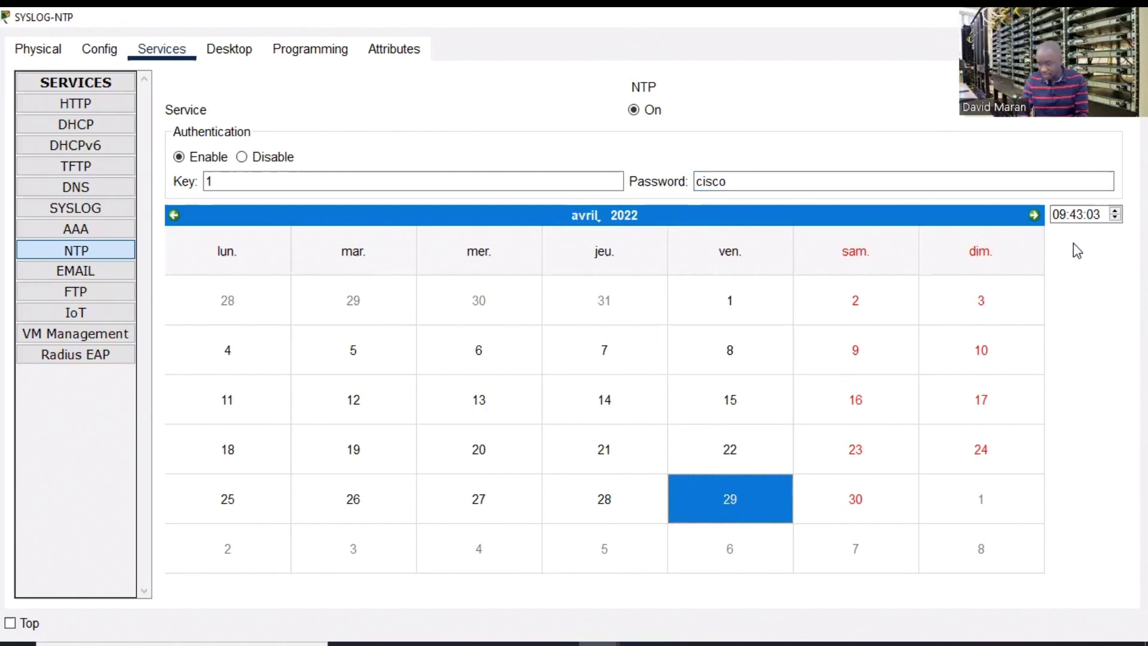
pyautogui.click(1115, 210)
pyautogui.click(1115, 210)
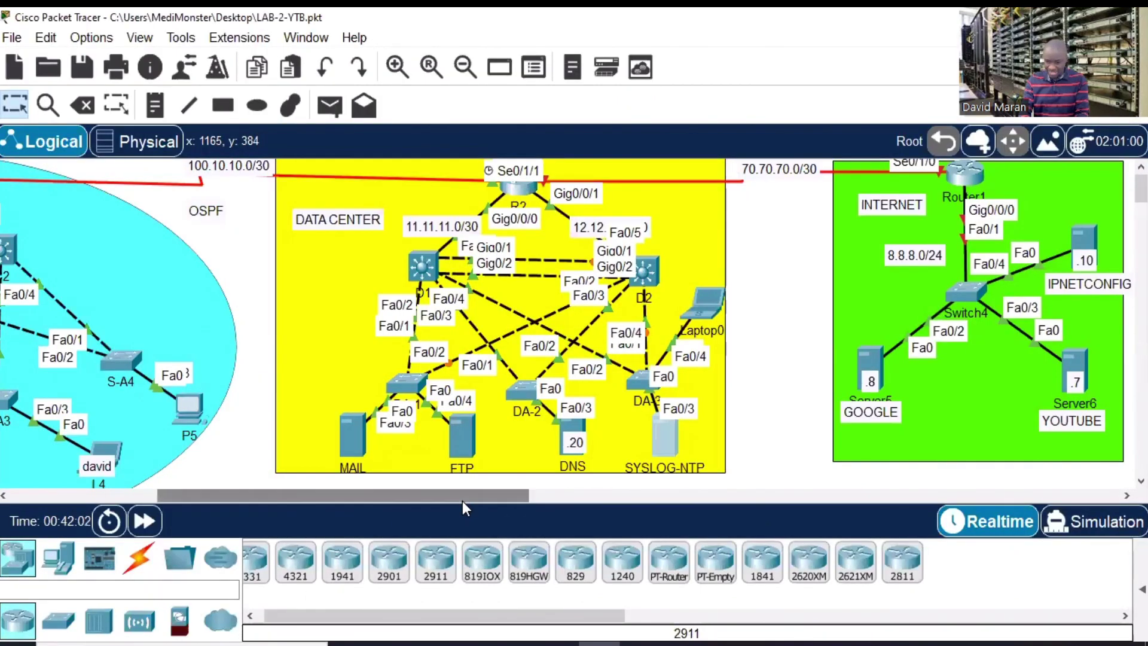
# - Pan back to the enterprise area and reopen R1's command line
pyautogui.moveTo(462, 499); pyautogui.dragTo(317, 497)
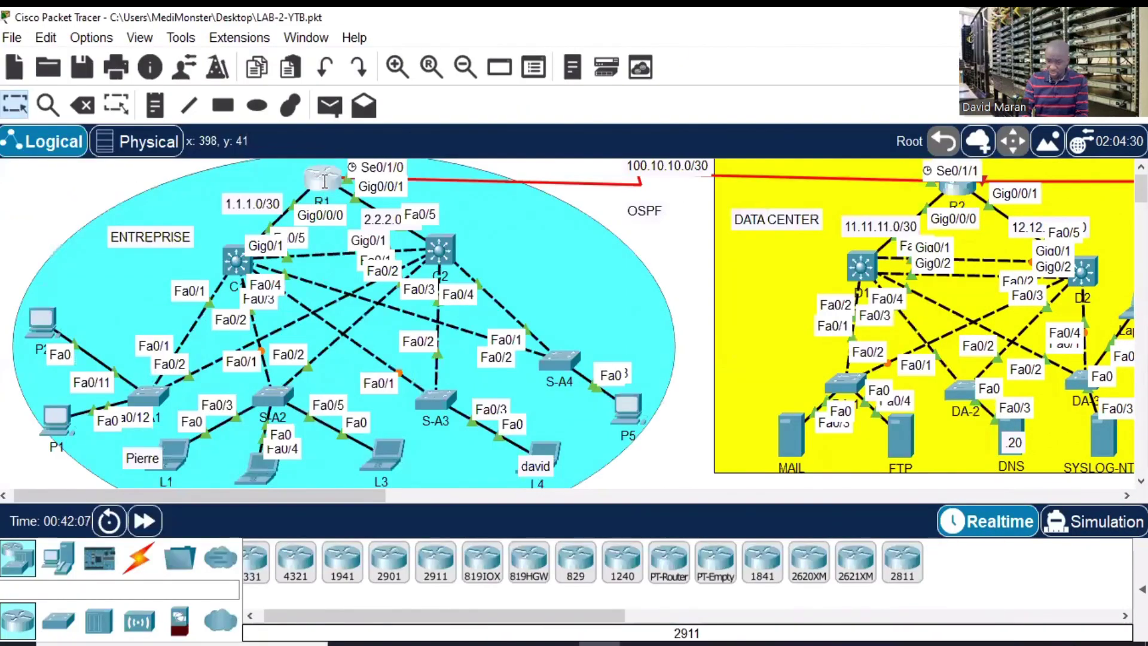
pyautogui.click(324, 185)
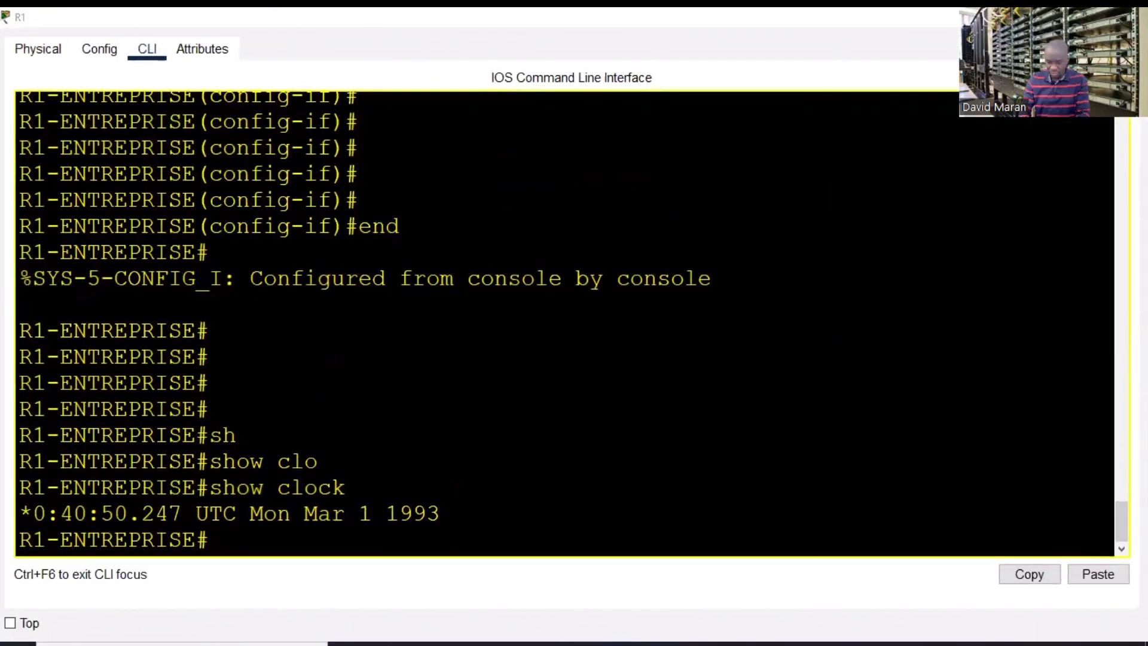
# - Find the NTP configuration.txt notes in Notepad and move the window to the left edge
pyautogui.press('super')
pyautogui.write('nt')
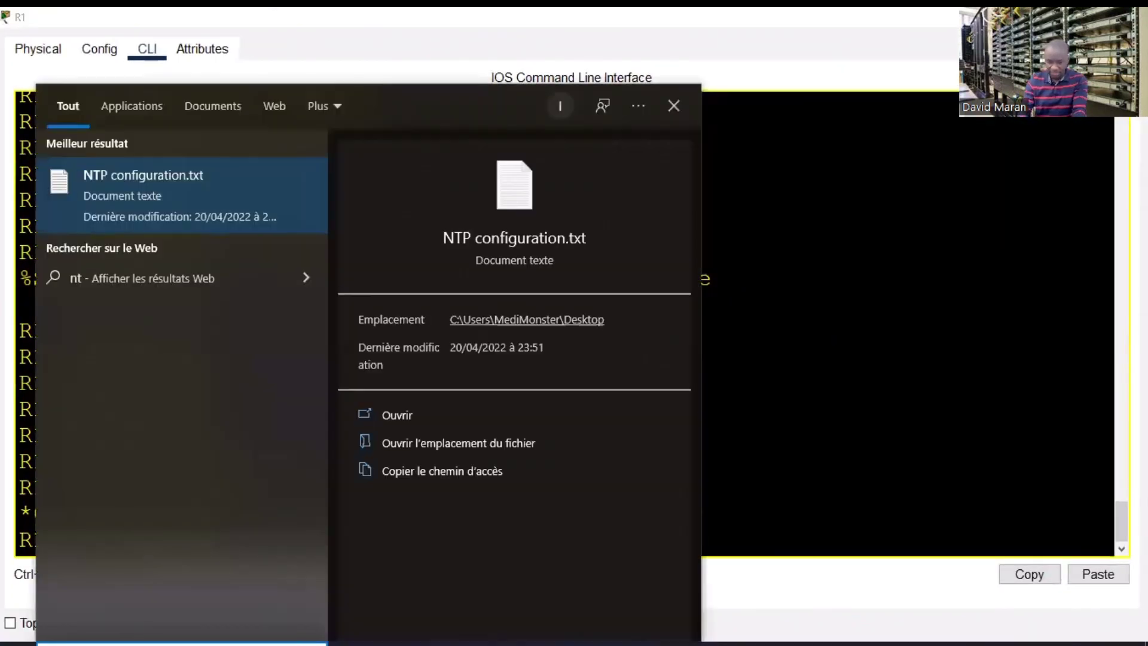
pyautogui.click(188, 208)
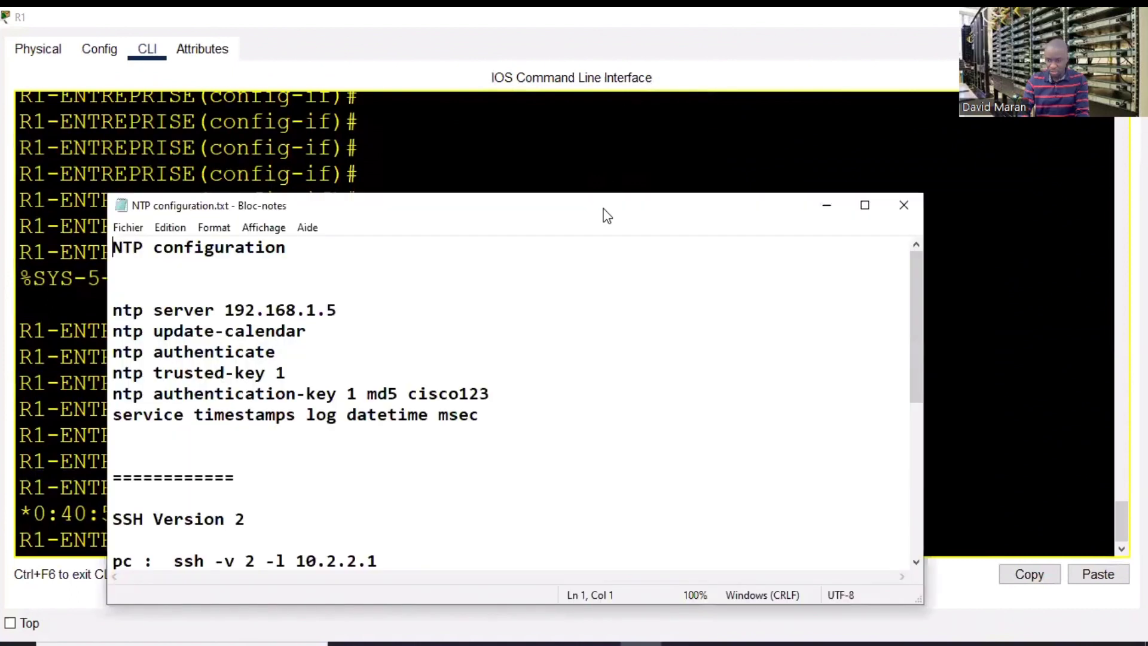
pyautogui.moveTo(595, 215); pyautogui.dragTo(0, 193)
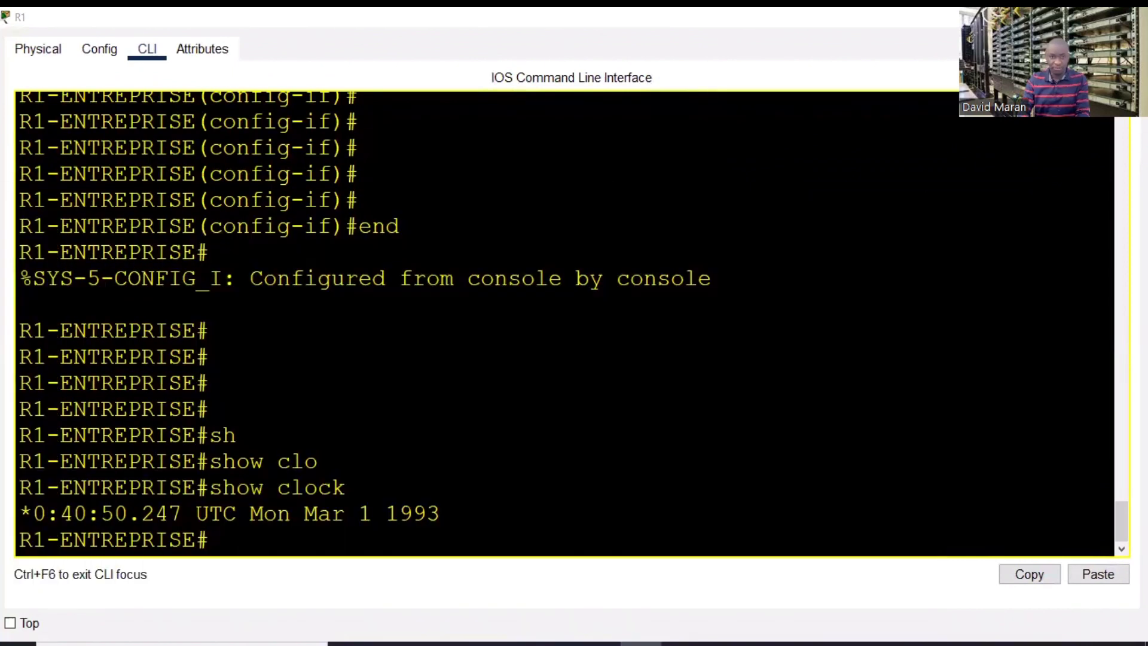
# - Put R1's CLI into global configuration mode with conf t, then check the 1993 clock line
pyautogui.click(373, 507)
pyautogui.press('Return')
pyautogui.press('Return')
pyautogui.press('Return')
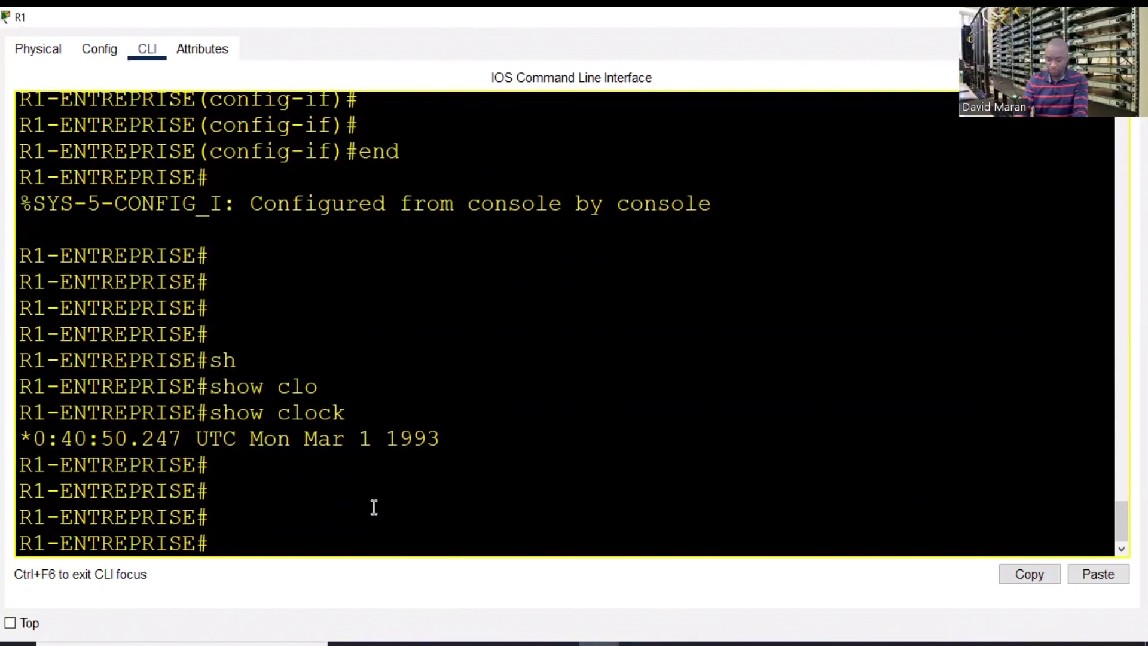
pyautogui.write('conf t')
pyautogui.press('Return')
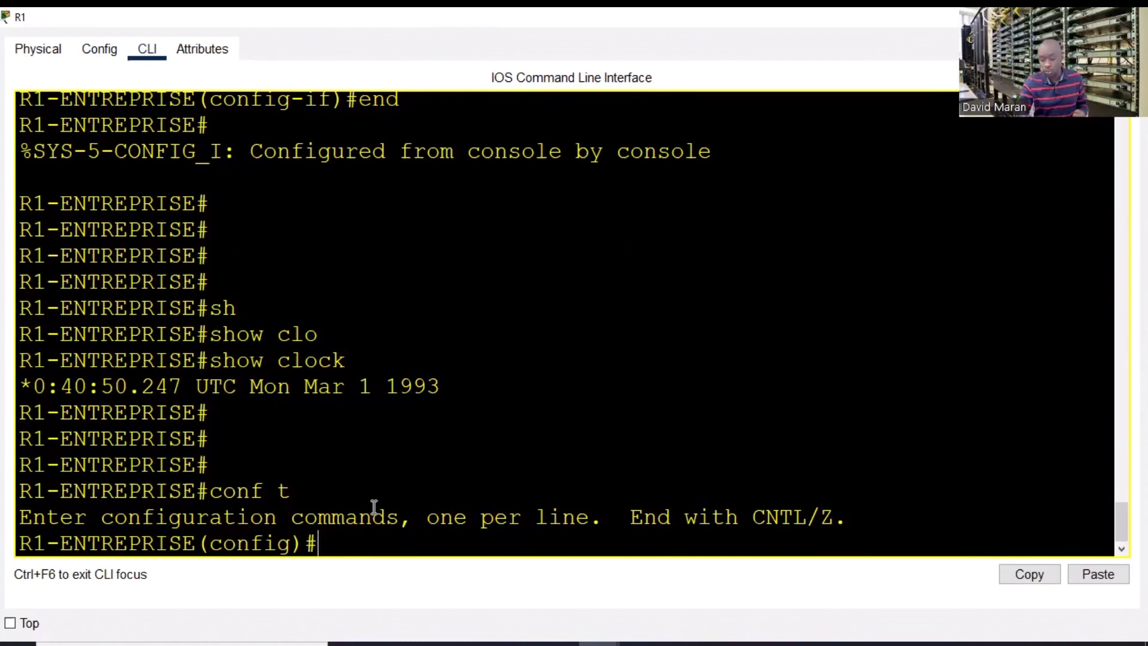
pyautogui.moveTo(451, 385); pyautogui.dragTo(20, 389)
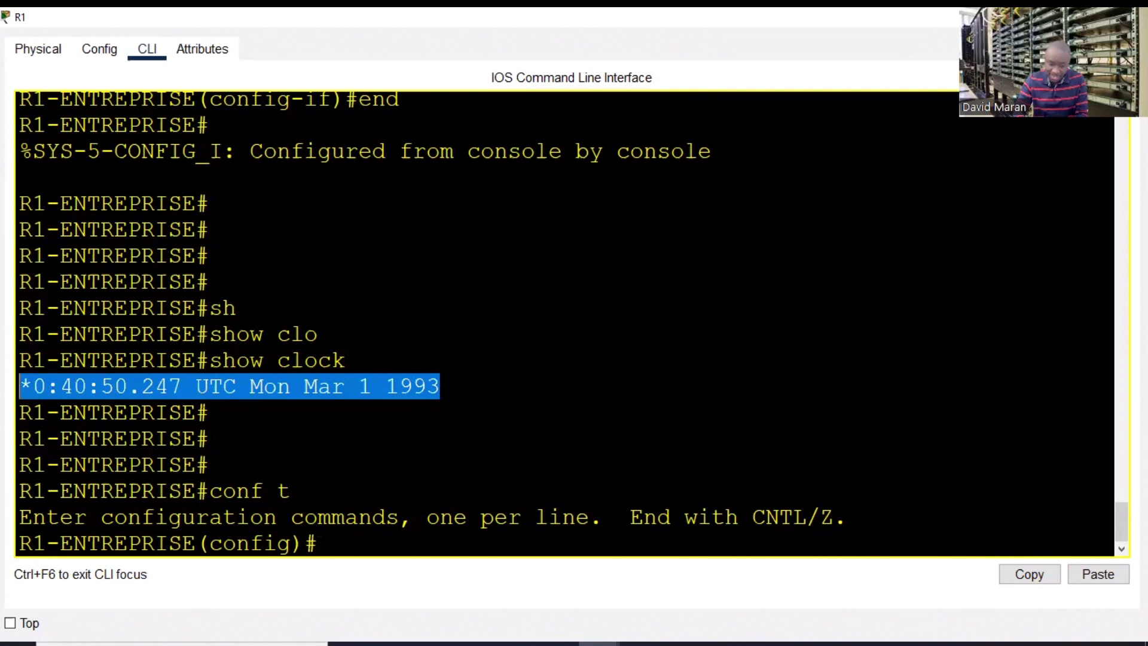
pyautogui.click(461, 418)
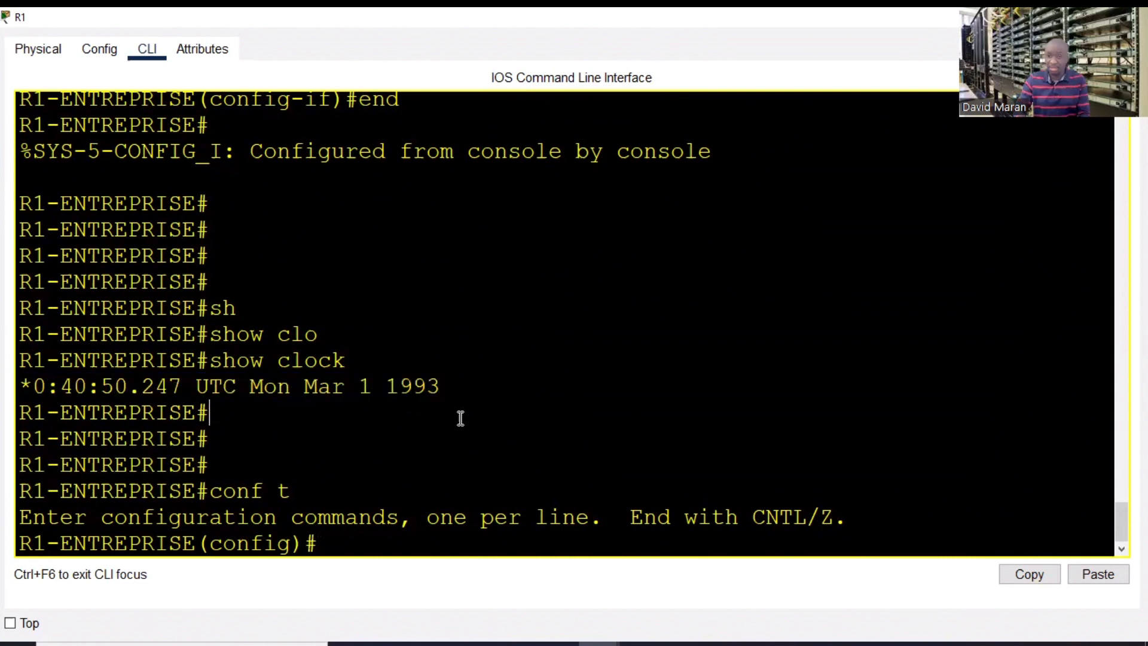
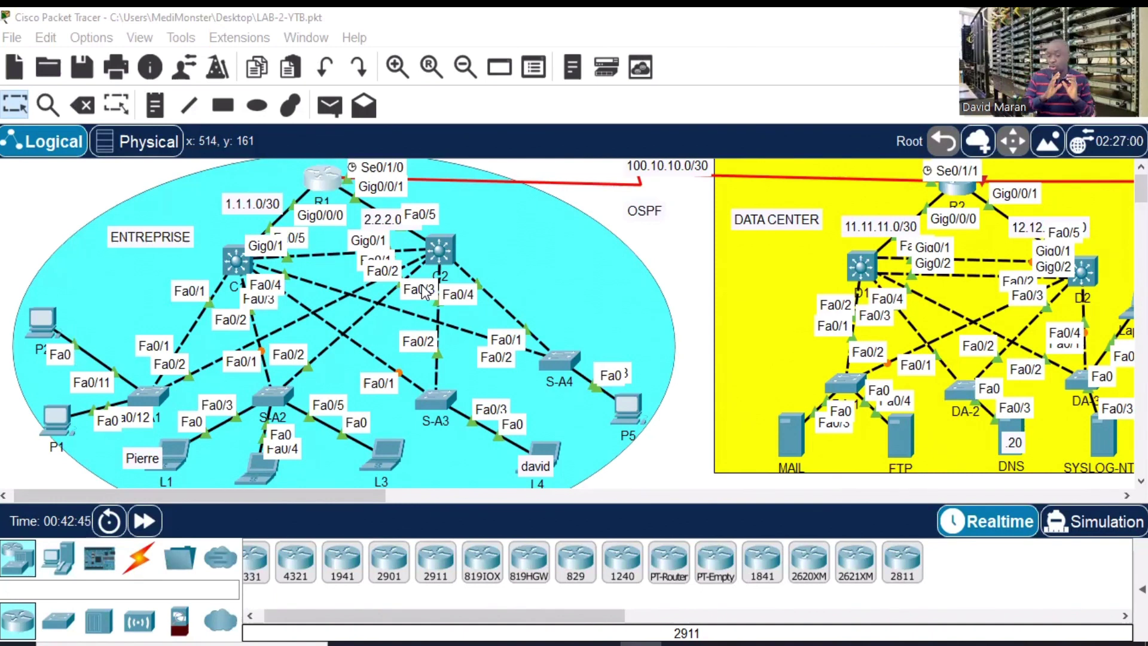
# - In R1's CLI, list the available ntp subcommands with ntp ?
pyautogui.click(322, 191)
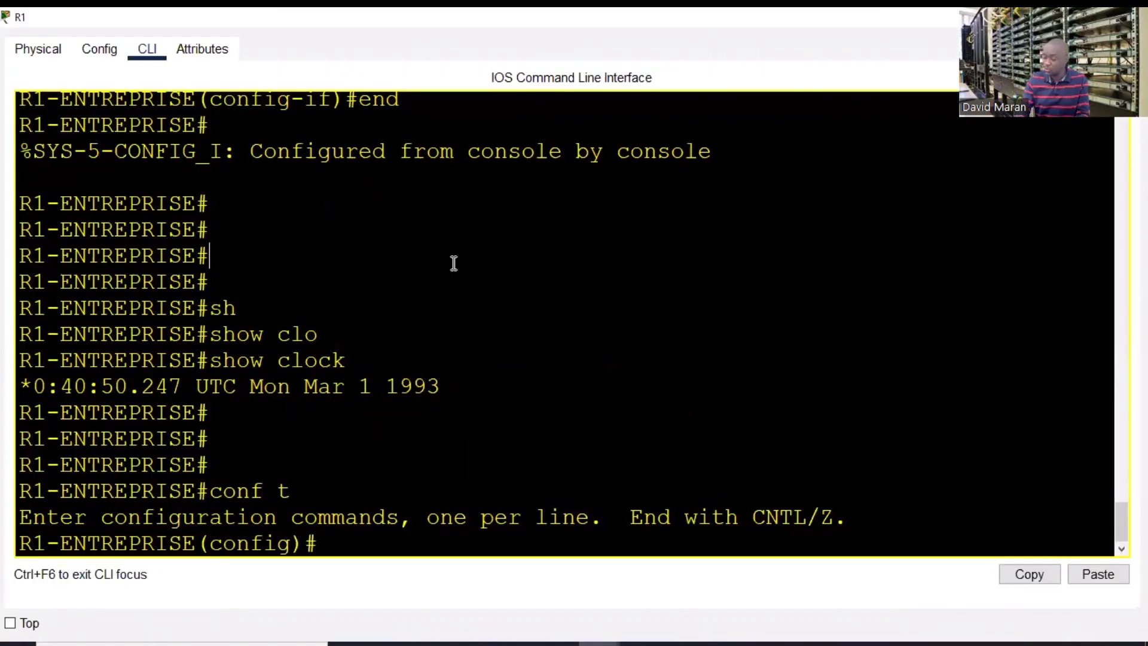
pyautogui.press('Return')
pyautogui.press('Return')
pyautogui.press('Return')
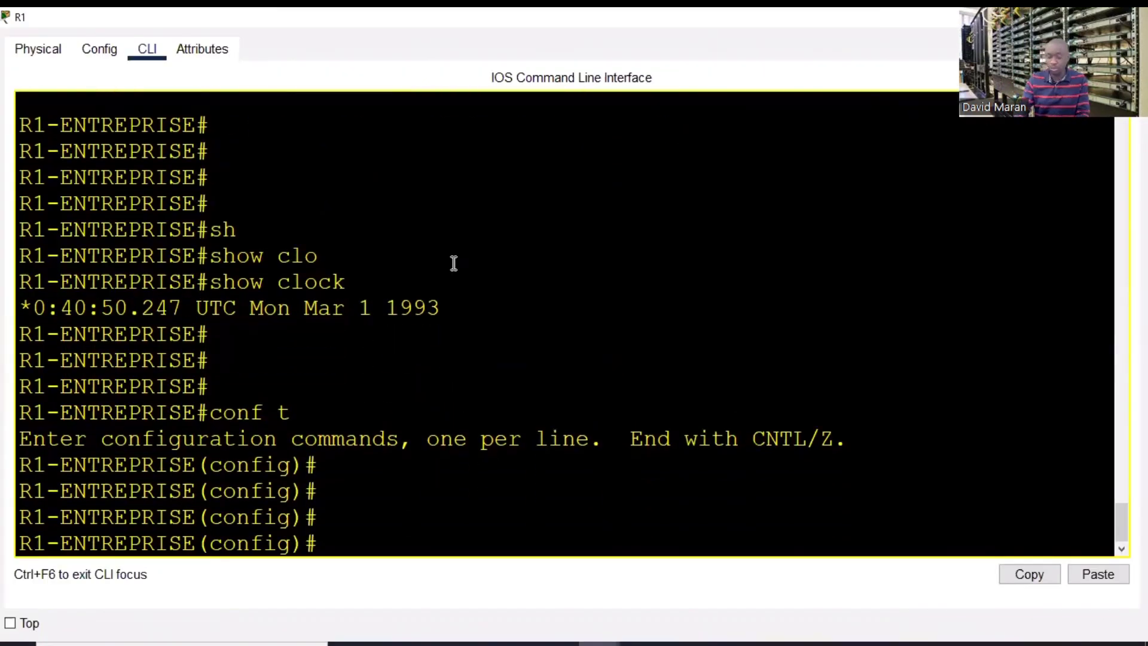
pyautogui.write('nt')
pyautogui.press('Tab')
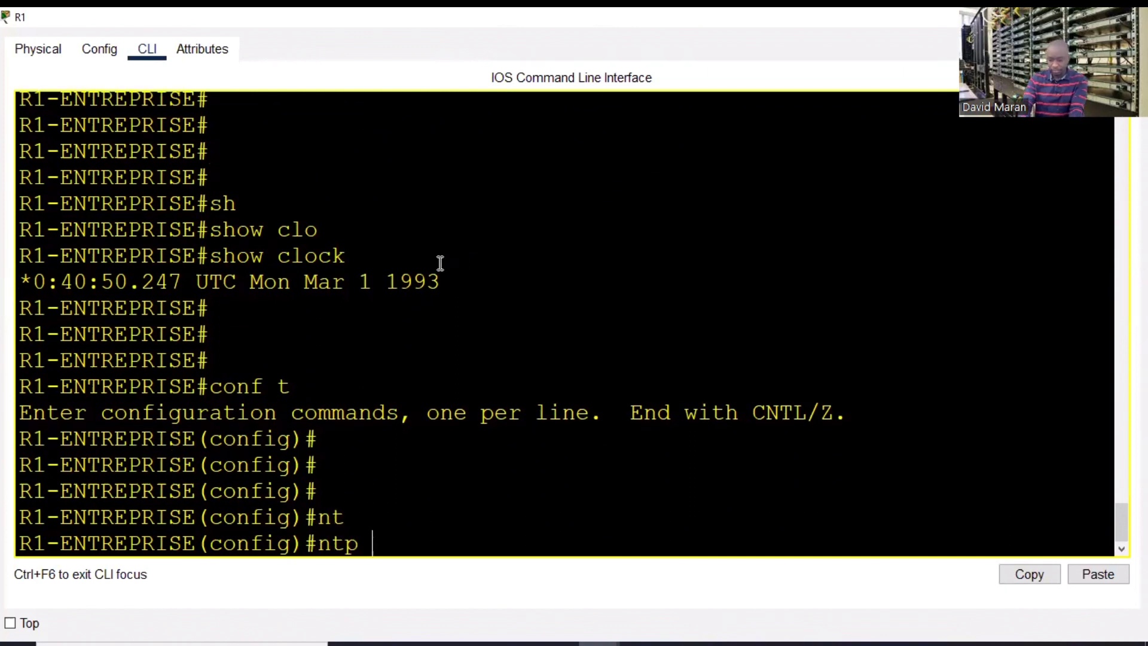
pyautogui.write('?')
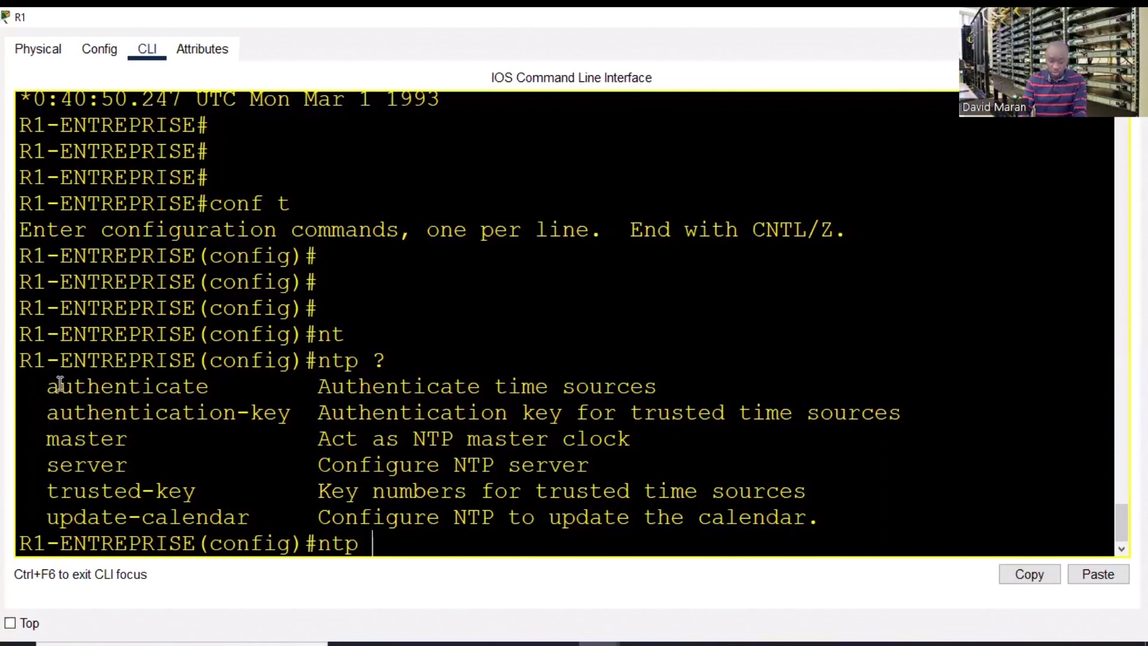
pyautogui.moveTo(59, 383); pyautogui.dragTo(514, 529)
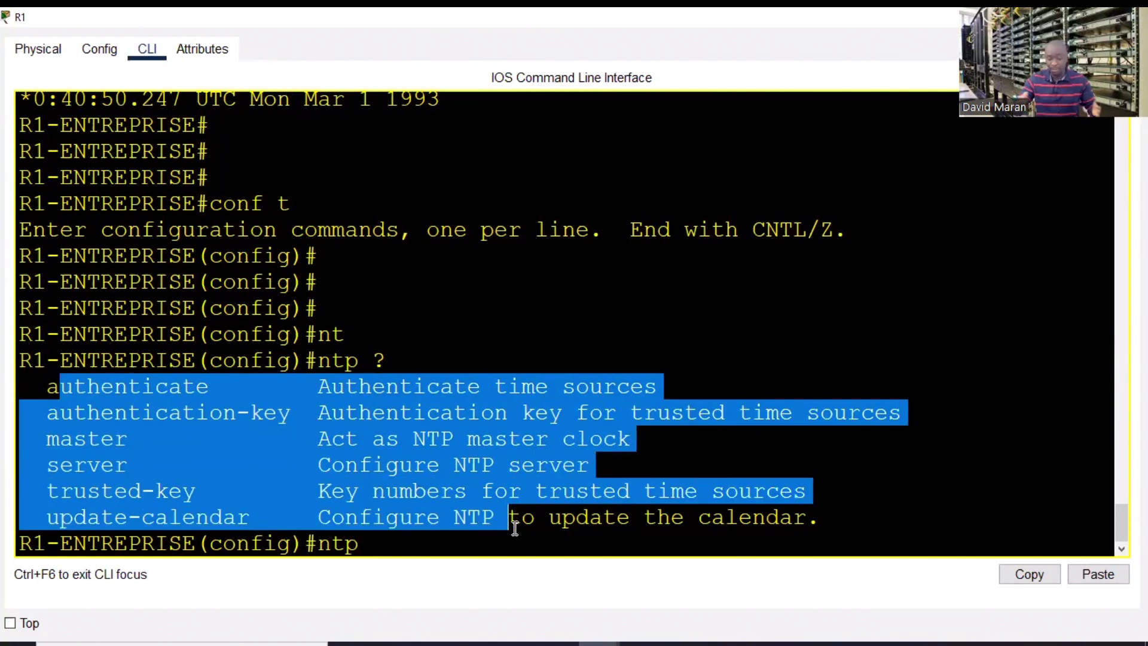
pyautogui.click(414, 543)
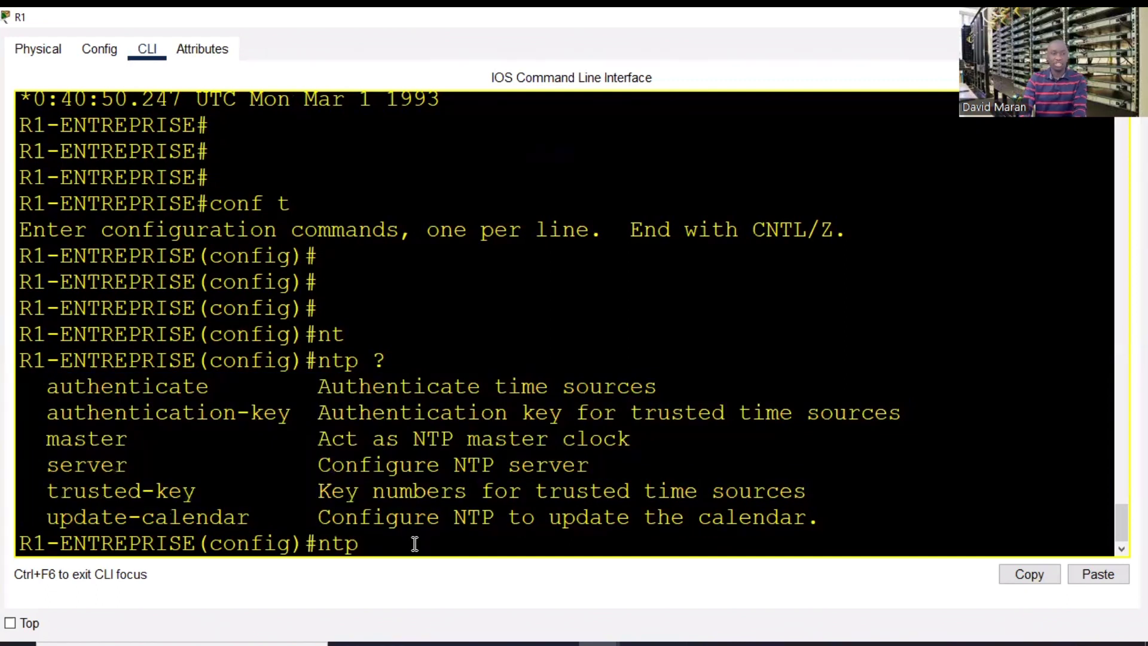
# - Set R1's NTP server to 192.168.50.22 by pasting the address
pyautogui.write('ser')
pyautogui.press('Tab')
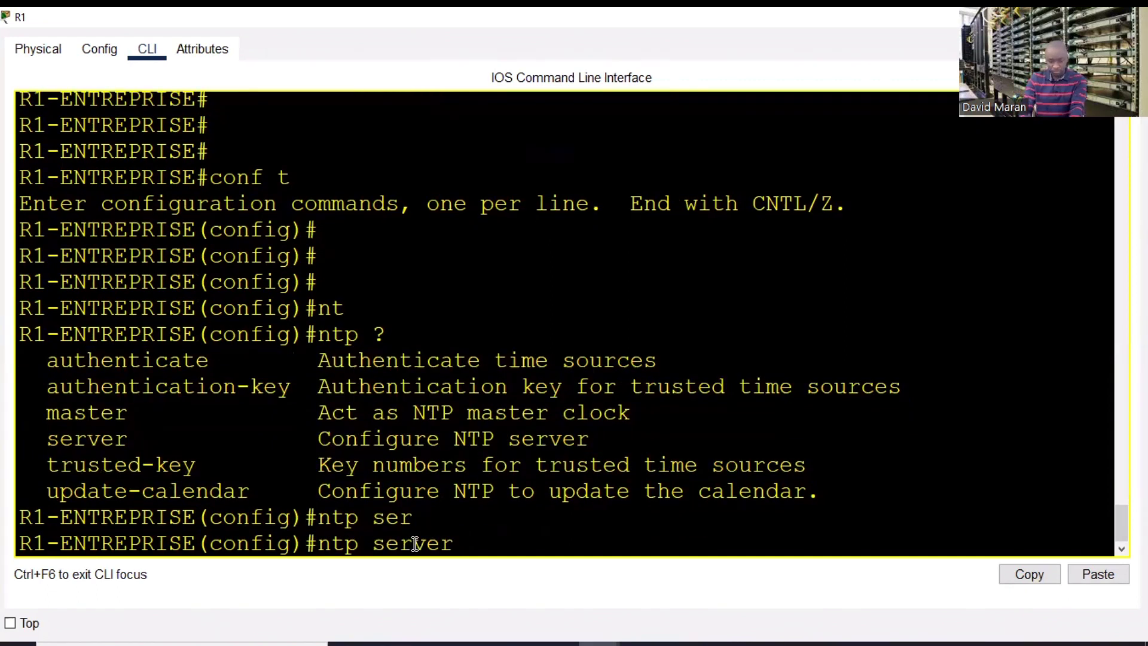
pyautogui.rightClick(625, 453)
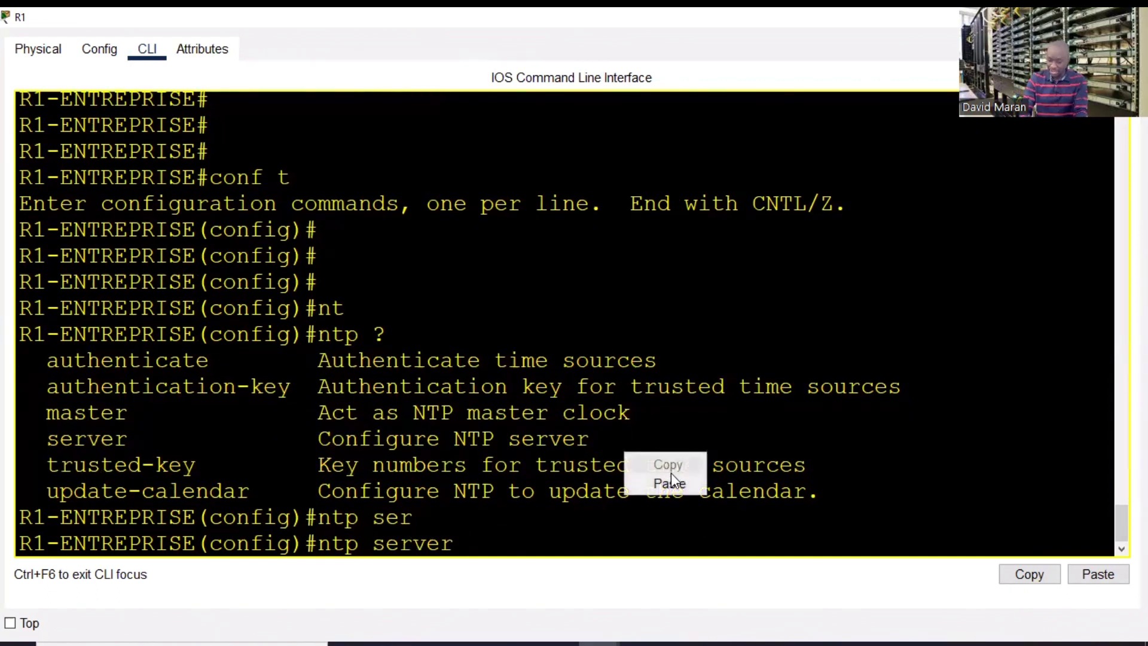
pyautogui.click(670, 481)
pyautogui.press('Return')
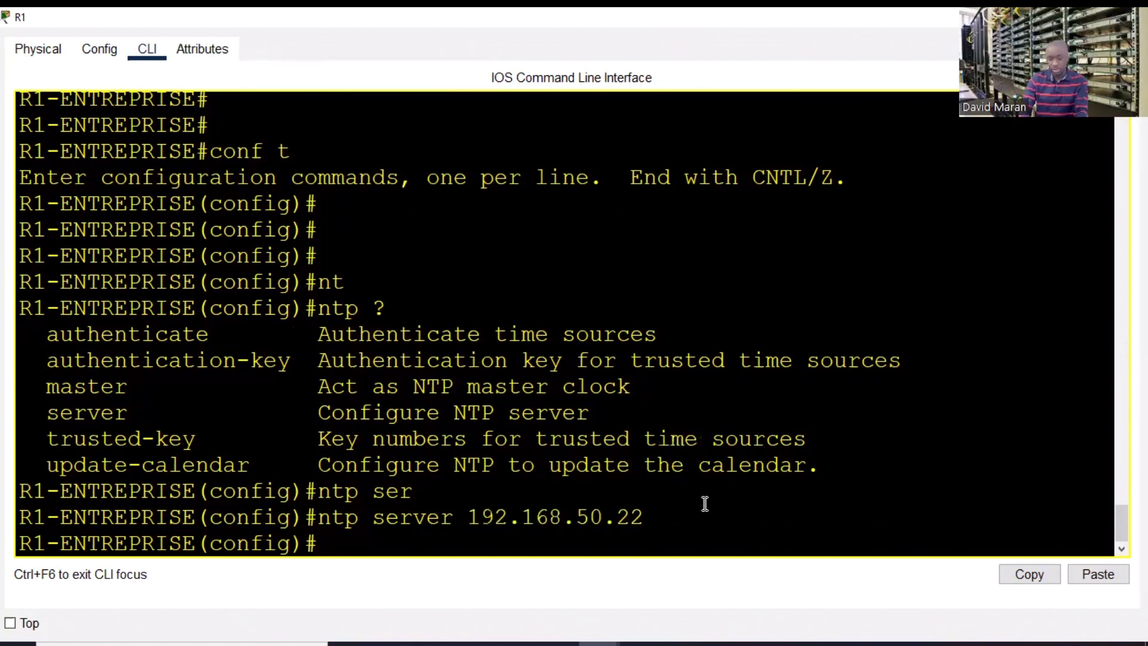
pyautogui.moveTo(648, 521); pyautogui.dragTo(386, 521)
pyautogui.click(333, 538)
# - Enable NTP authentication on R1 with ntp authenticate
pyautogui.write('nto')
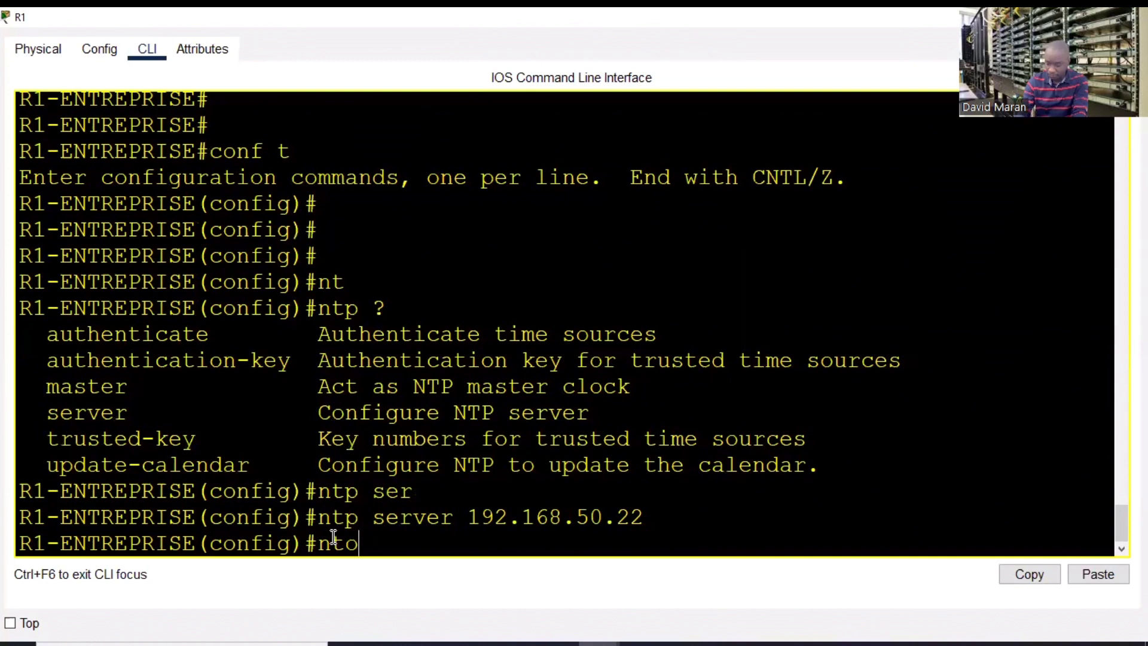
pyautogui.press('BackSpace')
pyautogui.write('p')
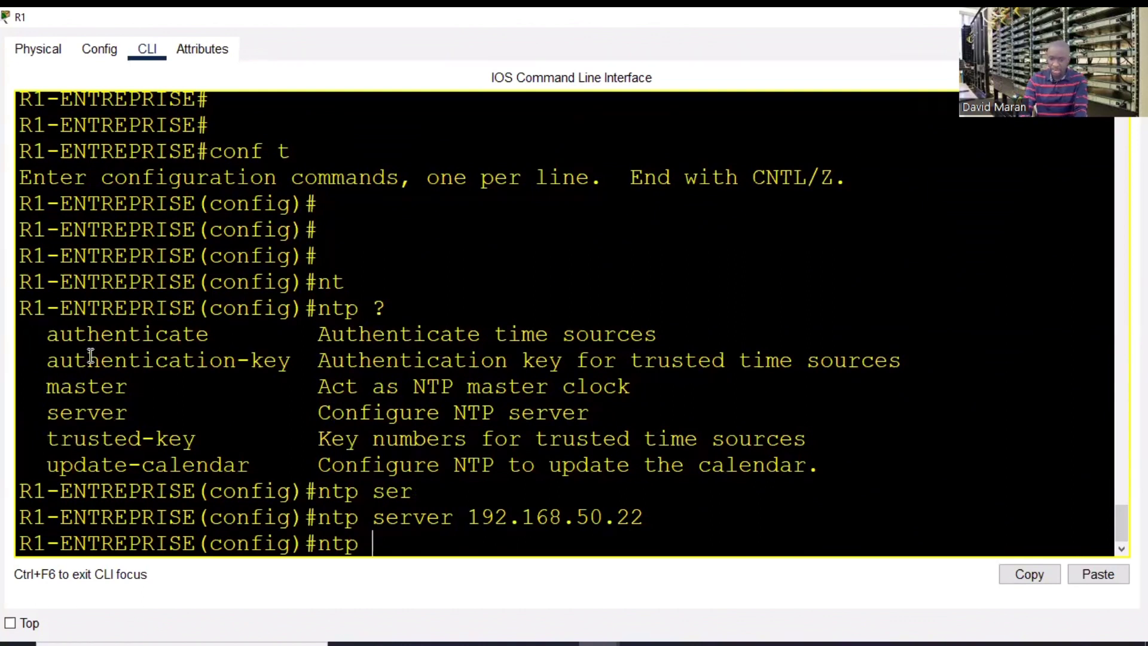
pyautogui.moveTo(38, 344); pyautogui.dragTo(48, 344)
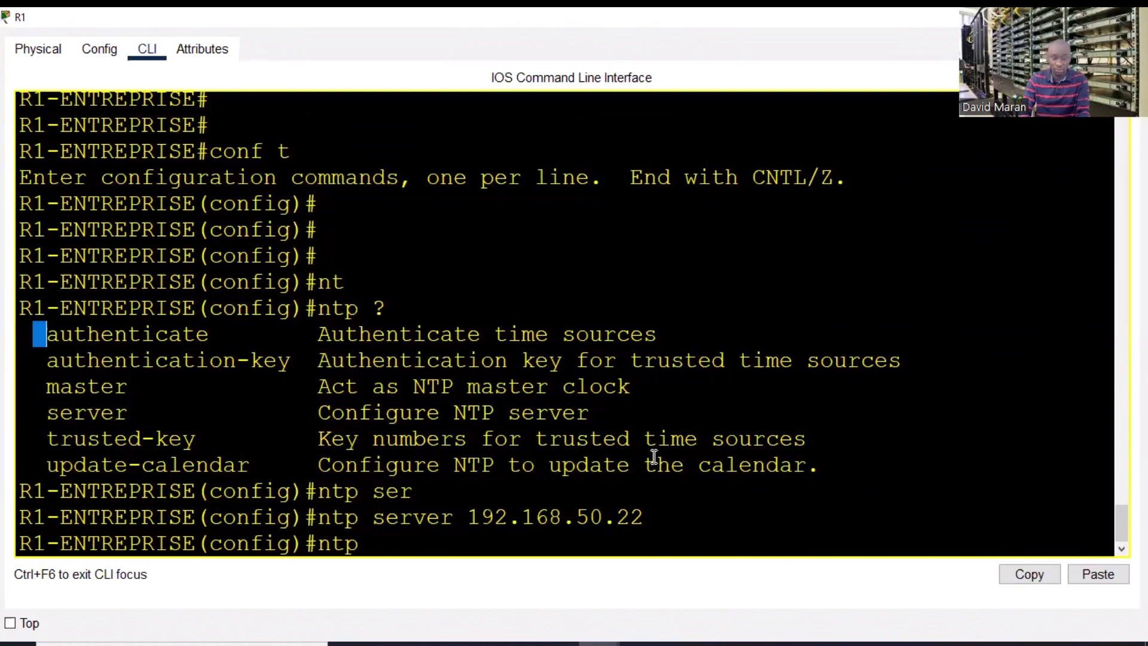
pyautogui.click(589, 515)
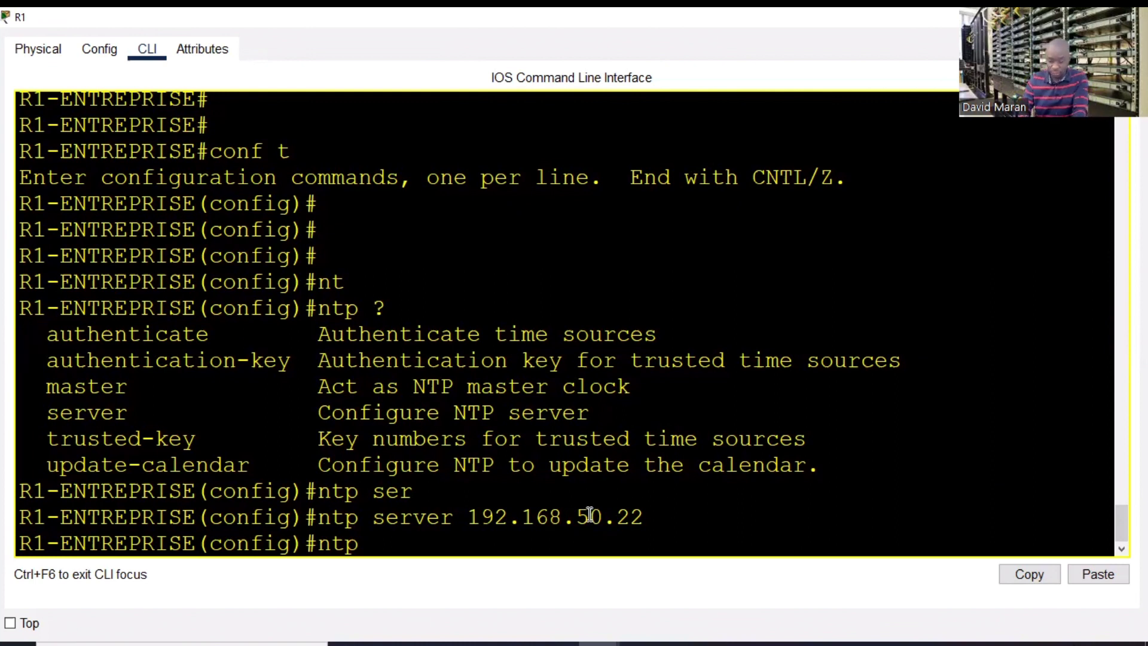
pyautogui.write('aut')
pyautogui.press('Tab')
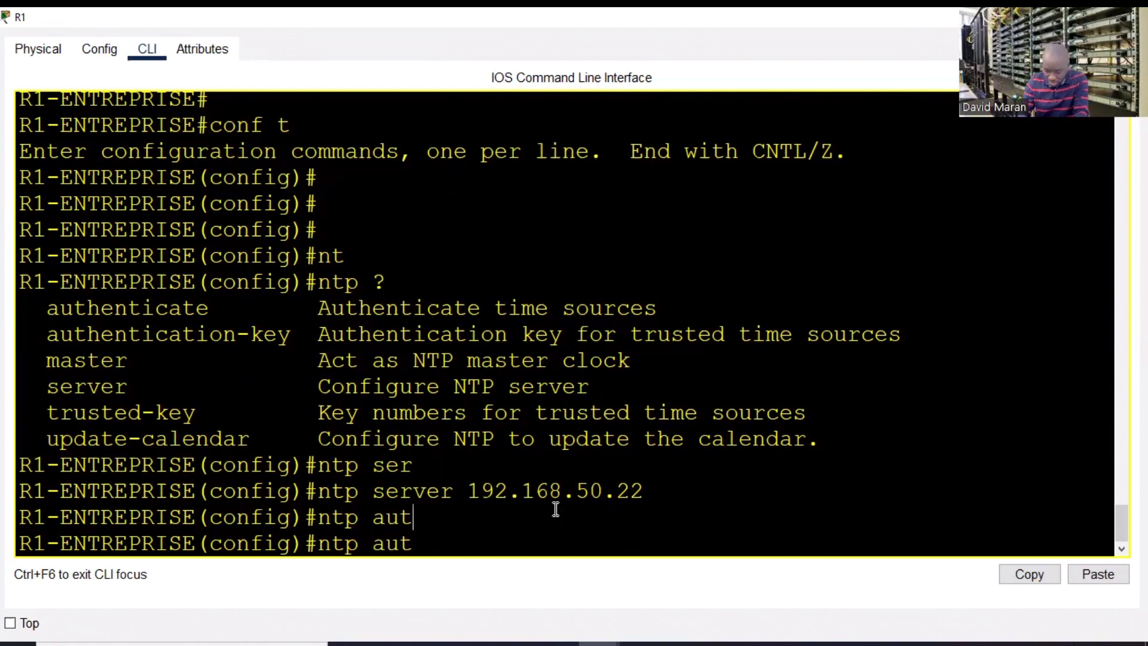
pyautogui.write('henti')
pyautogui.press('Tab')
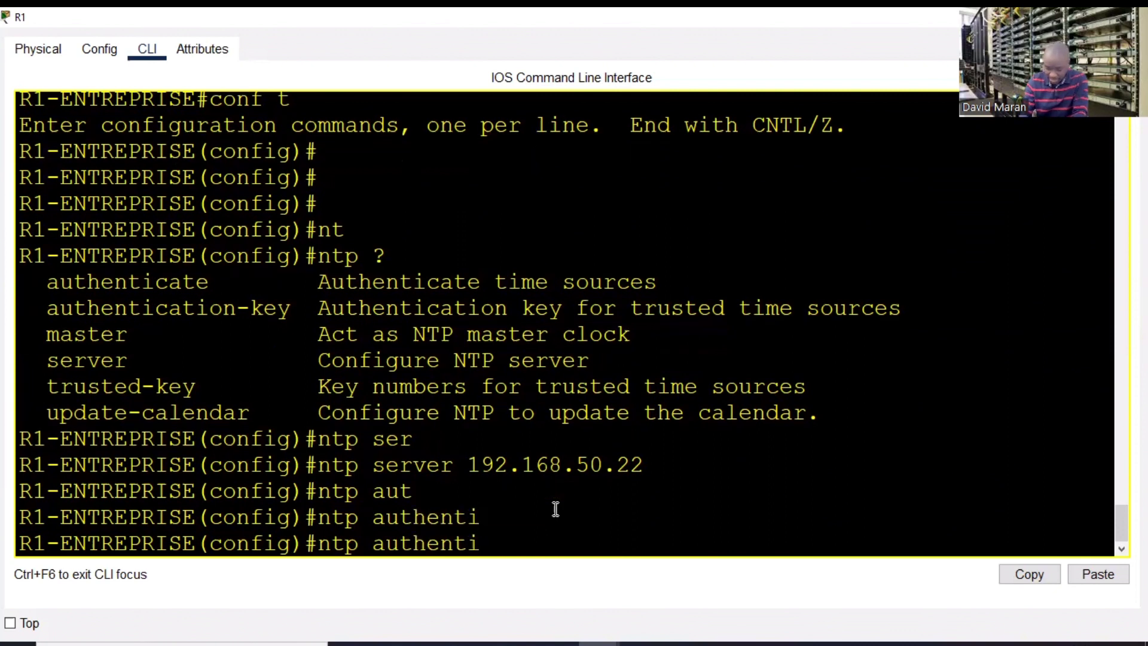
pyautogui.write('cate')
pyautogui.press('Return')
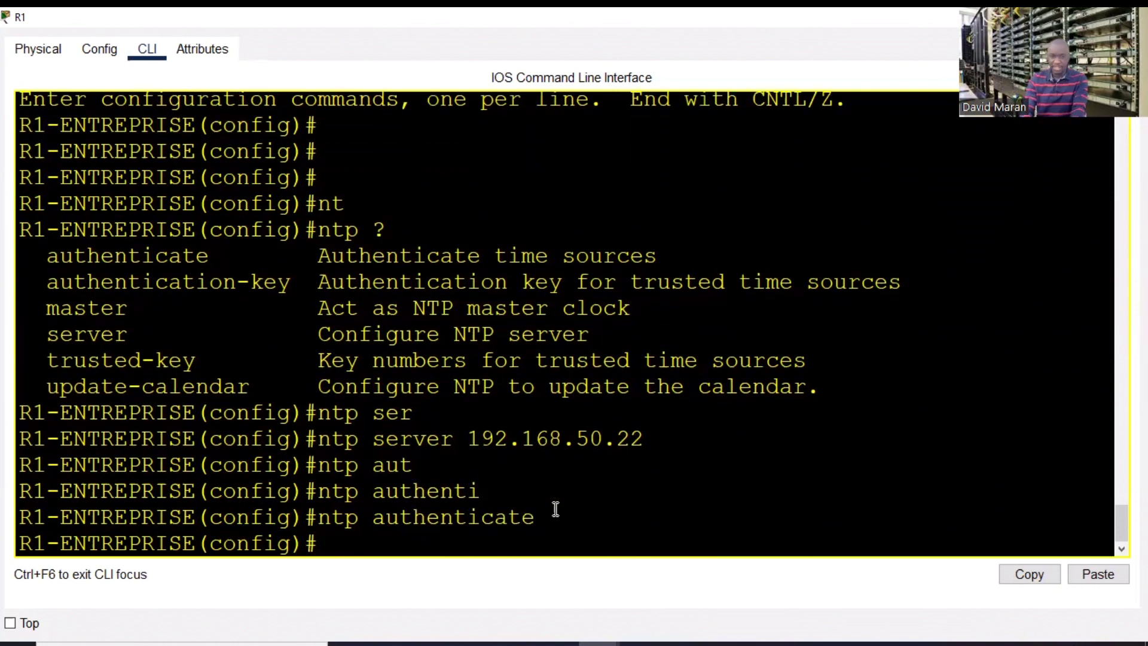
# - Make NTP update R1's calendar with ntp update-calendar
pyautogui.write('ntp')
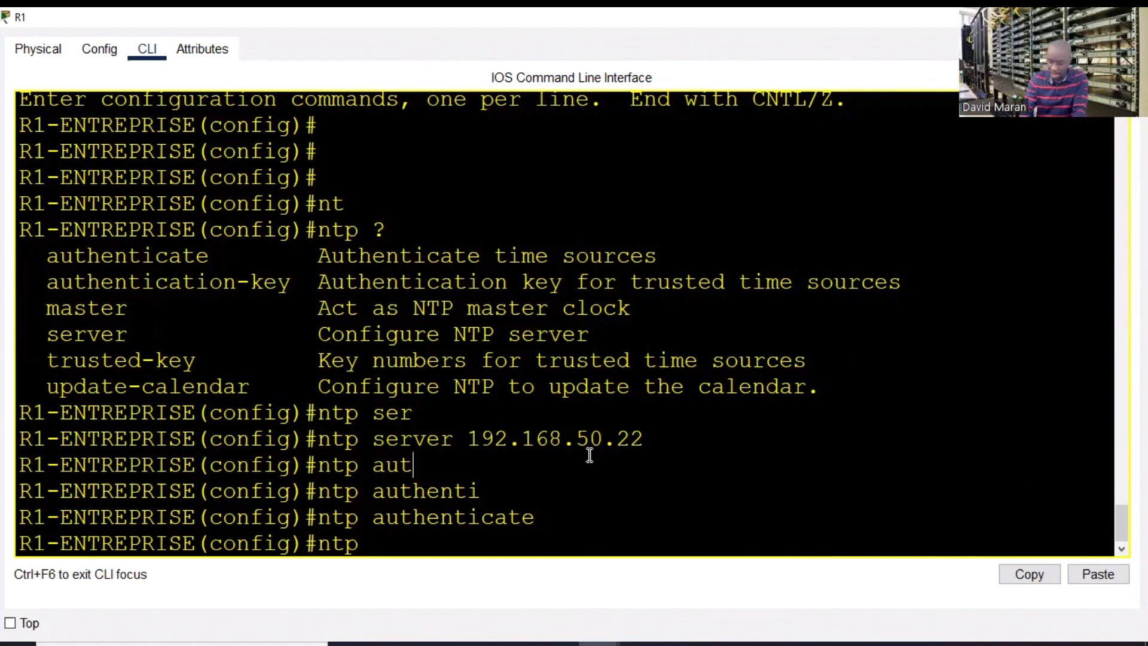
pyautogui.write('up')
pyautogui.press('Tab')
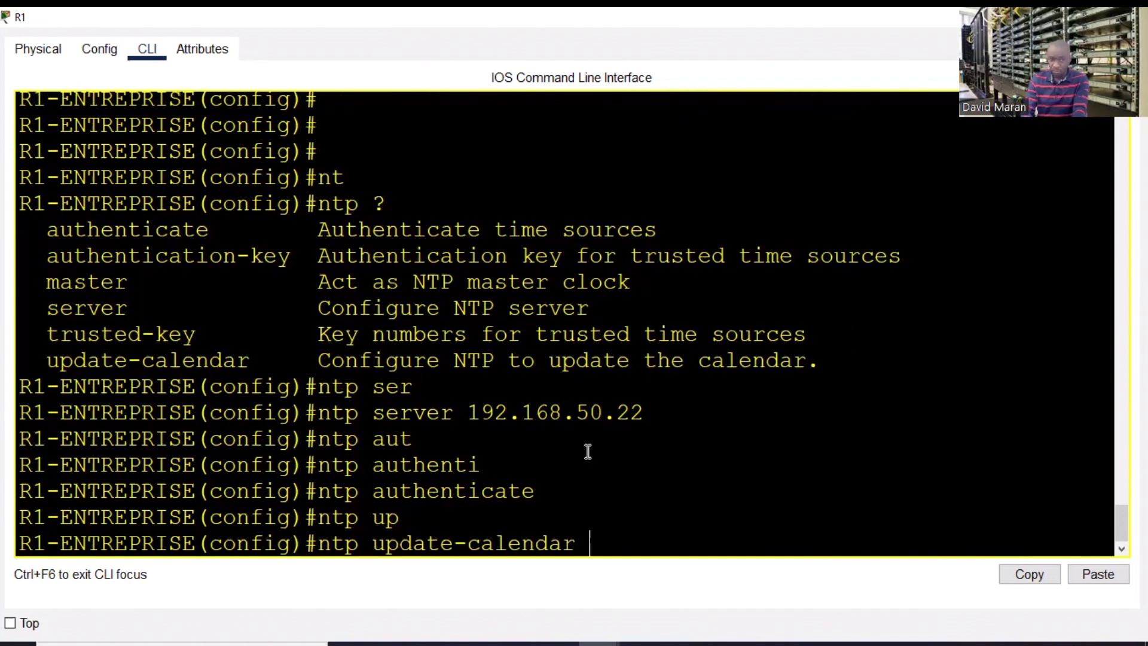
pyautogui.press('Return')
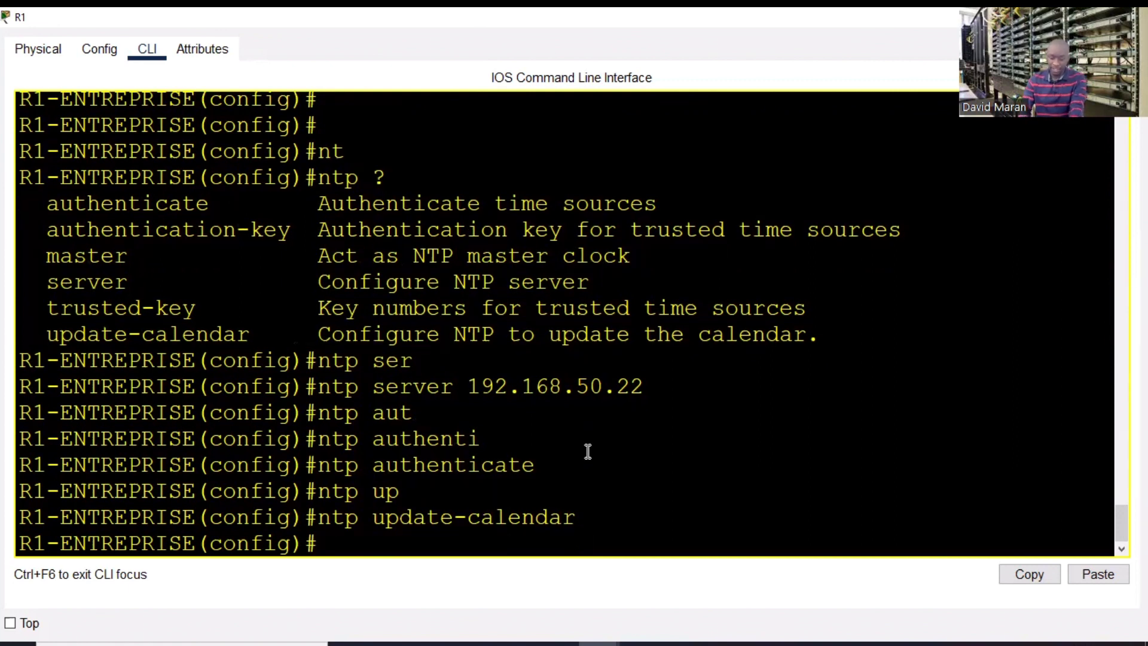
# - Start typing the ntp authentication-key command, then close R1's console window
pyautogui.write('ntp')
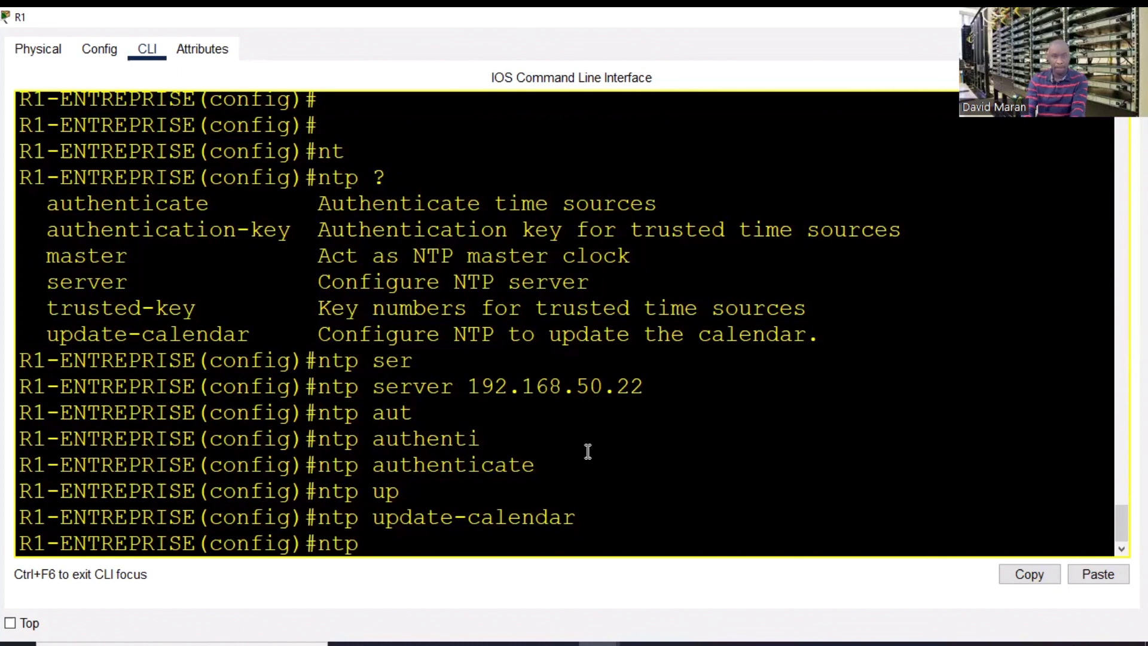
pyautogui.write(' aur')
pyautogui.press('BackSpace')
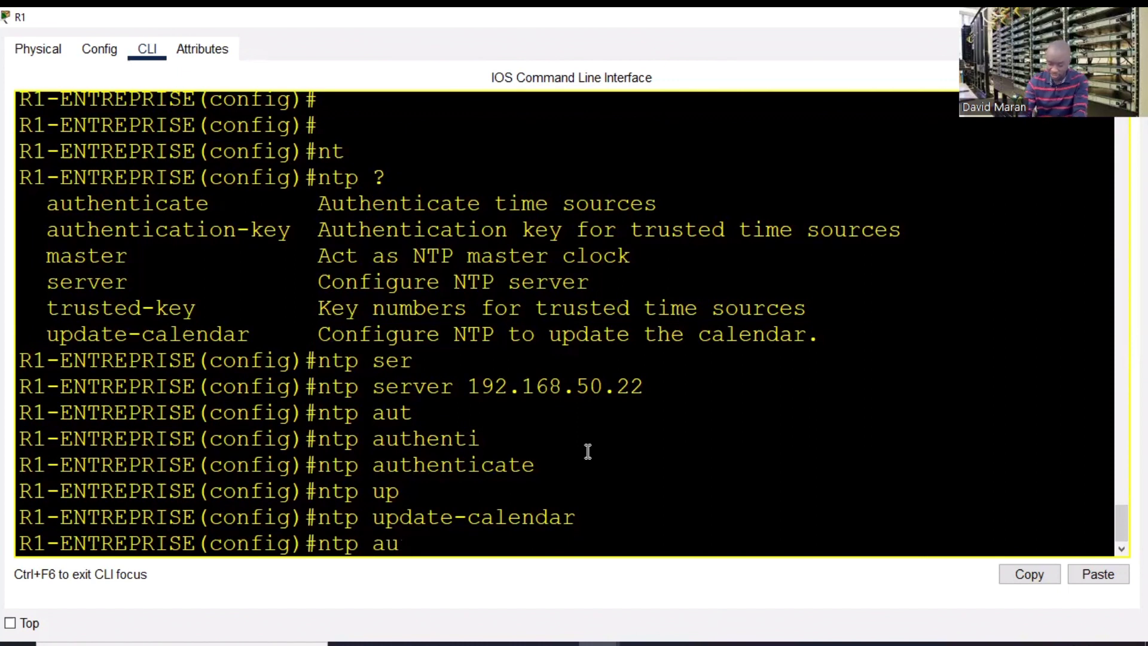
pyautogui.write('thent')
pyautogui.press('Tab')
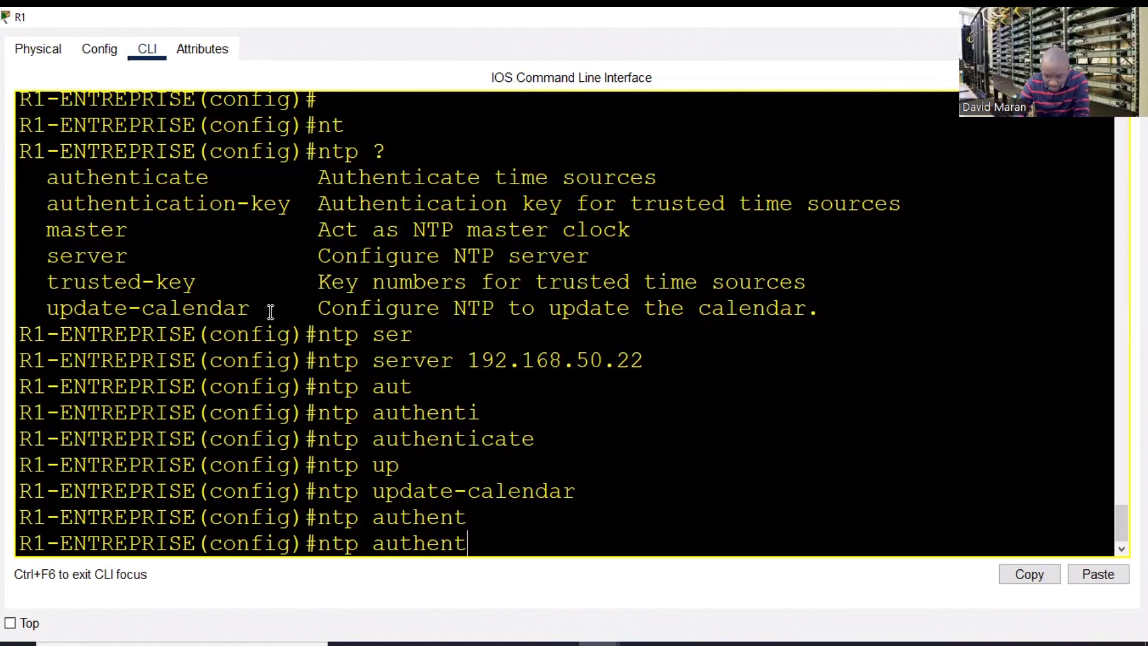
pyautogui.write('icat')
pyautogui.write('i')
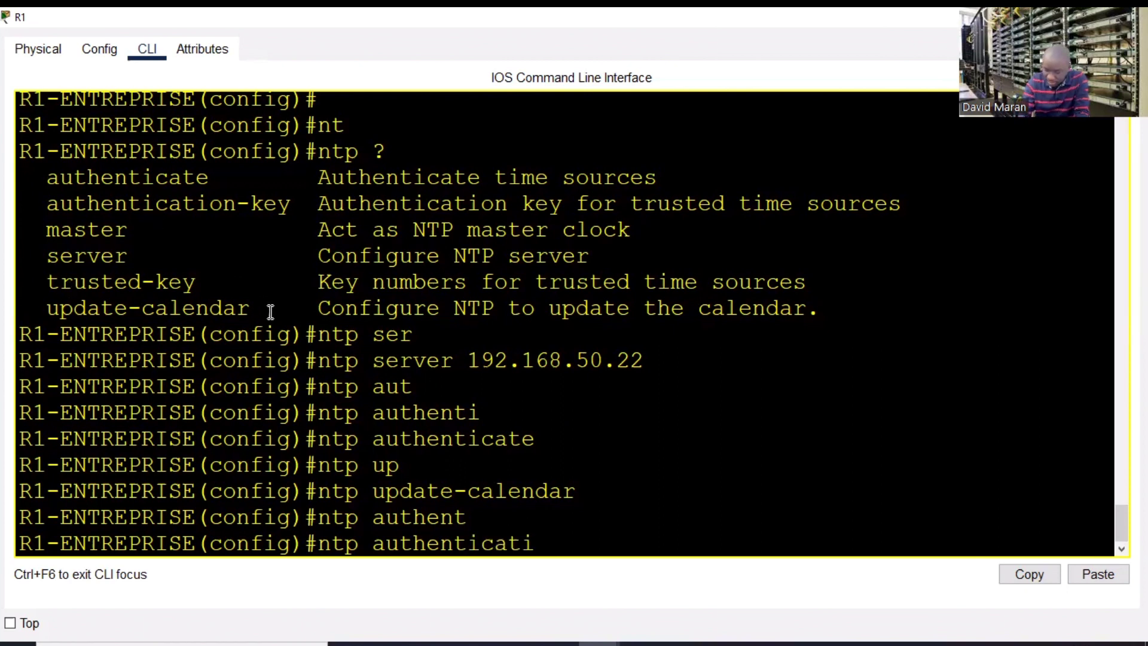
pyautogui.write('on')
pyautogui.press('Tab')
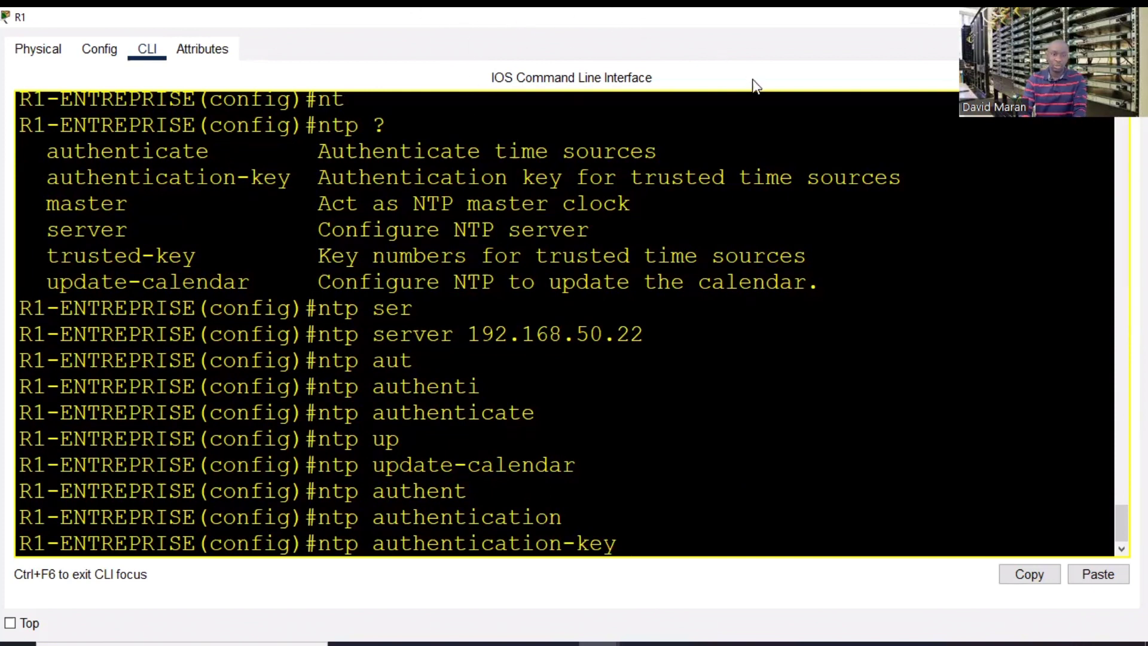
pyautogui.click(1079, 16)
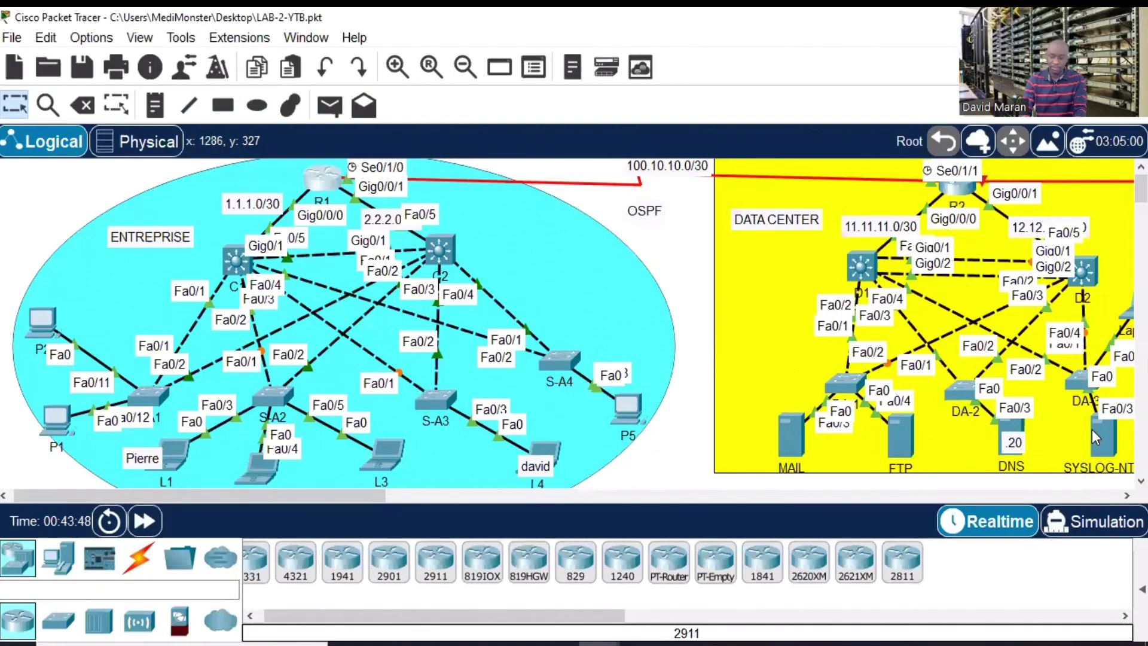
pyautogui.click(1094, 431)
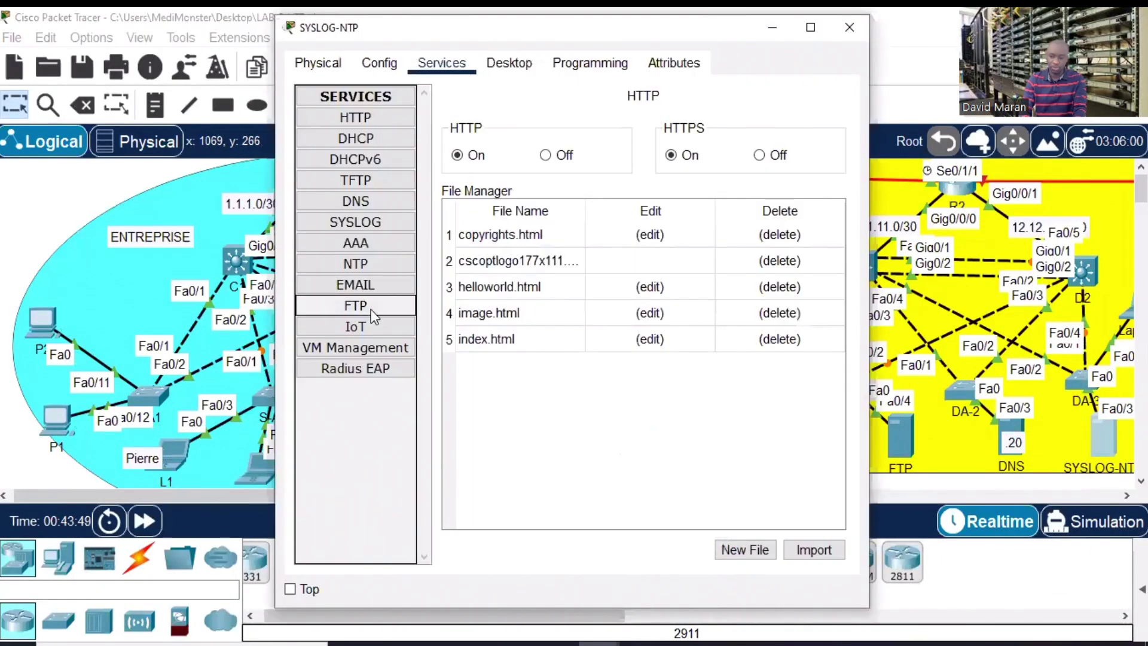
pyautogui.click(355, 265)
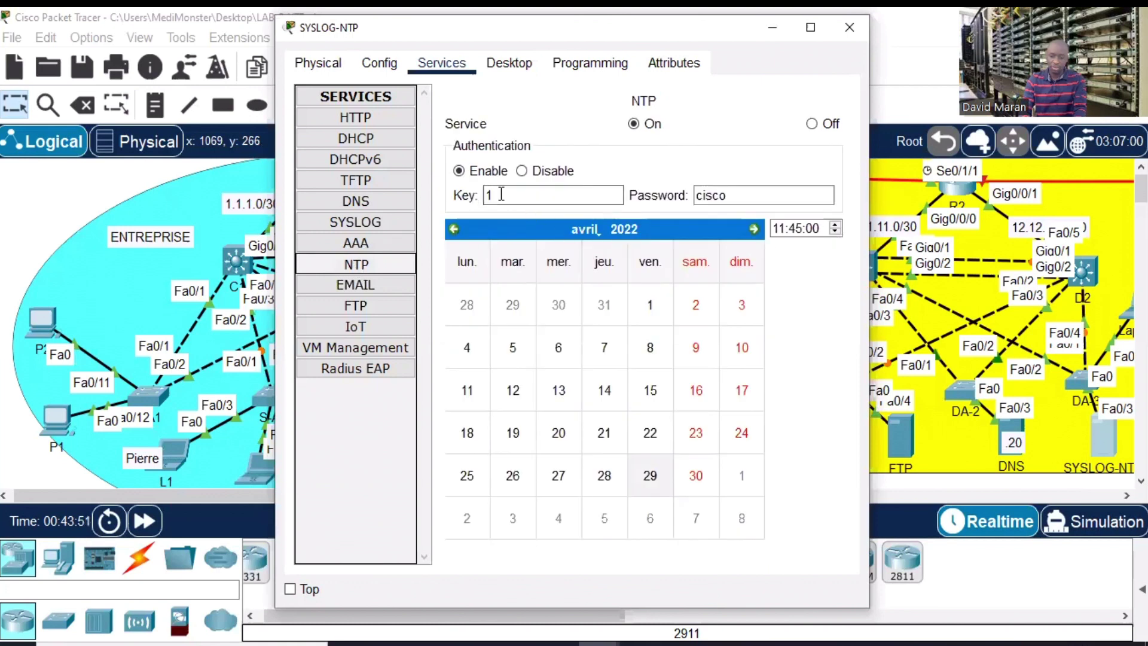
pyautogui.click(849, 27)
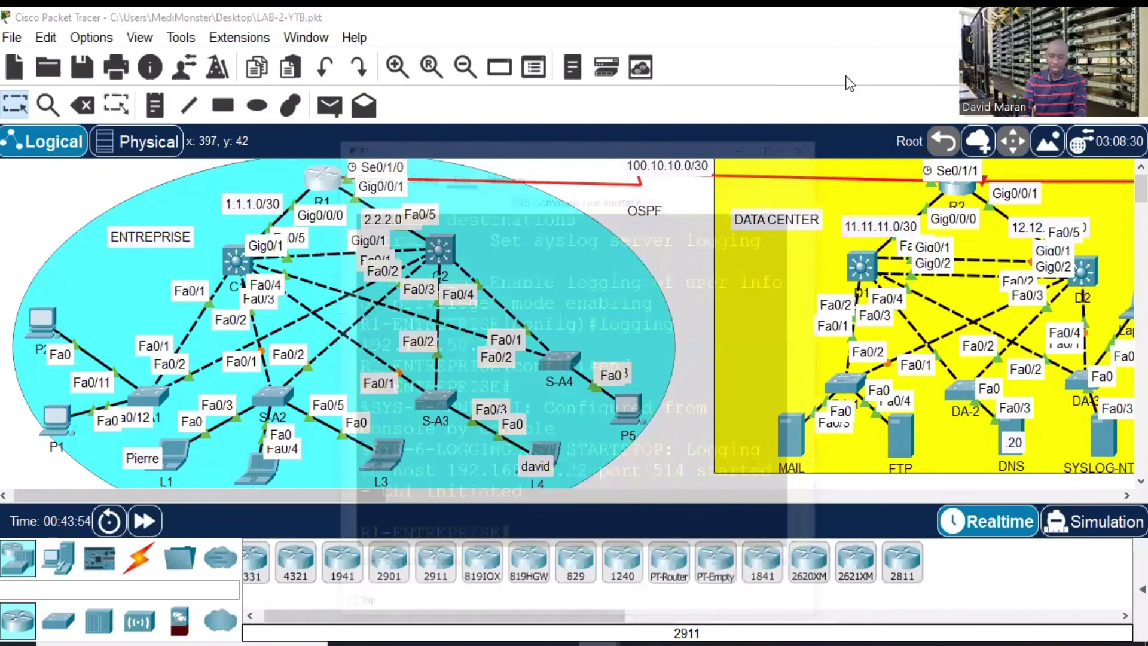
pyautogui.click(324, 180)
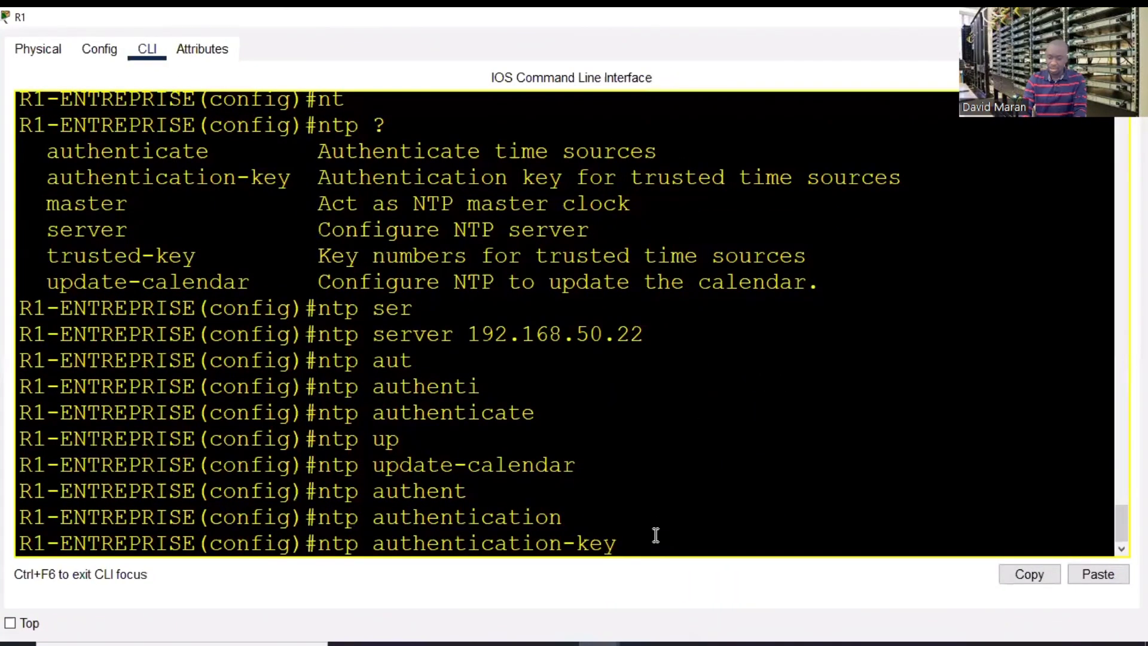
# - Define NTP authentication key 1 as MD5 with its key string and mark key 1 trusted
pyautogui.write('1 ')
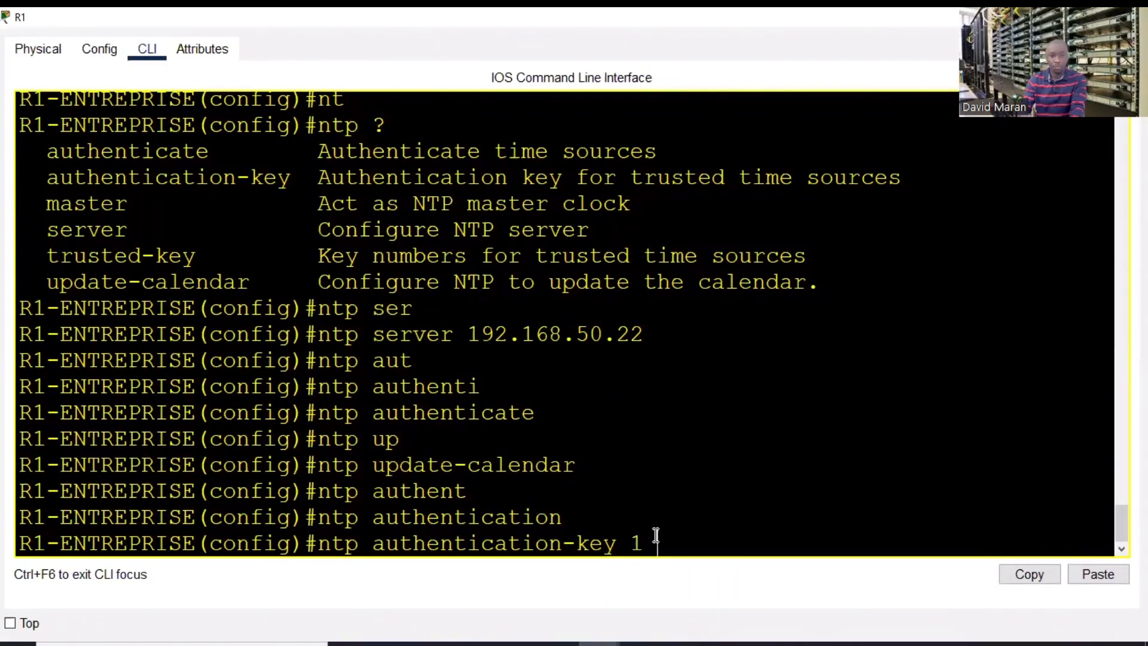
pyautogui.write('md')
pyautogui.press('Tab')
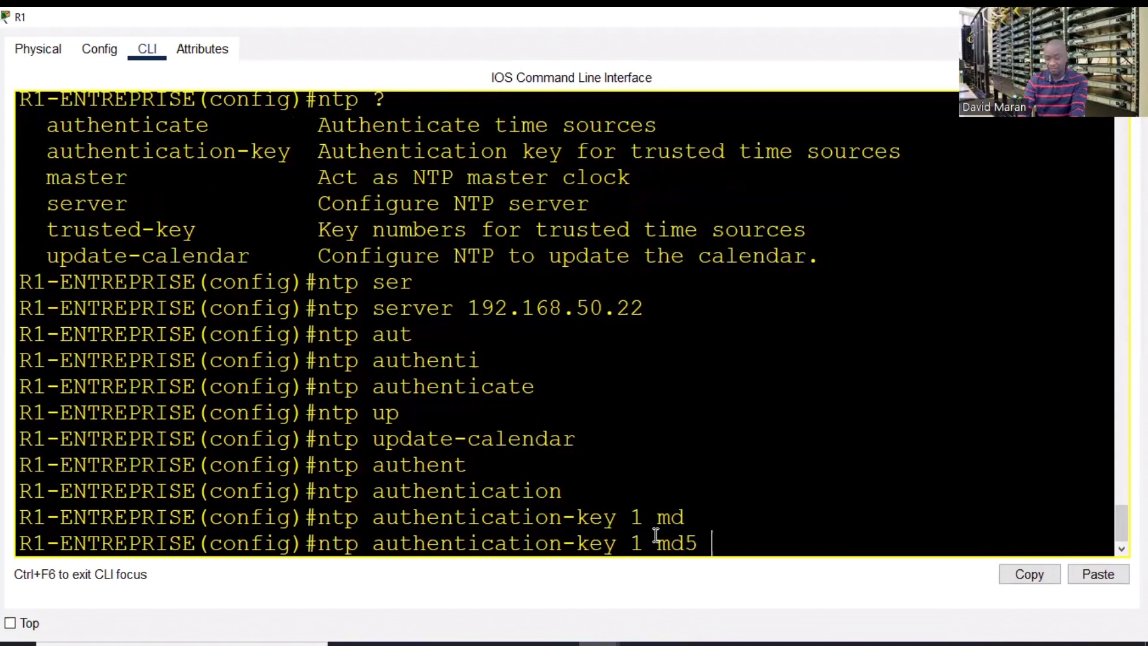
pyautogui.write('cisco')
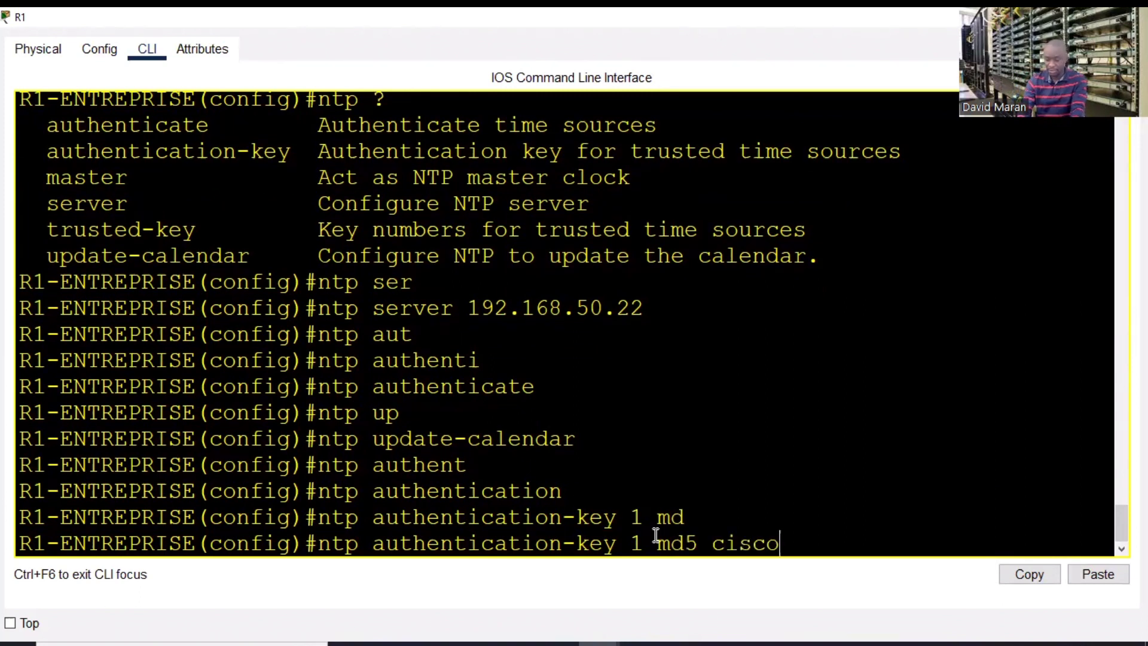
pyautogui.press('Return')
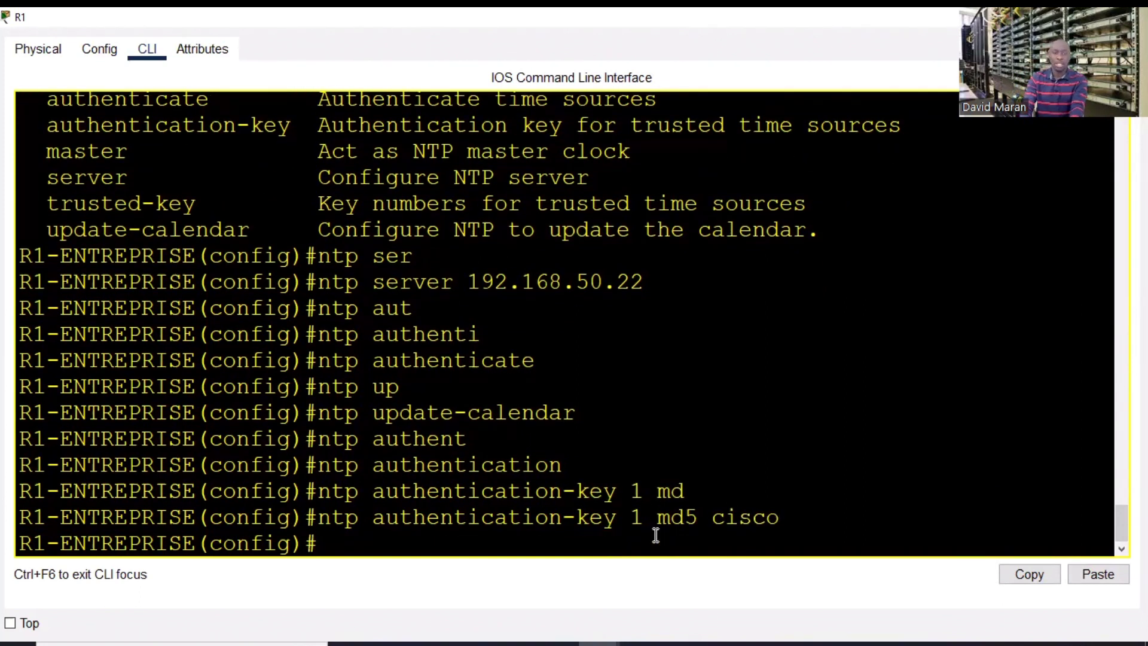
pyautogui.write('nt')
pyautogui.press('Tab')
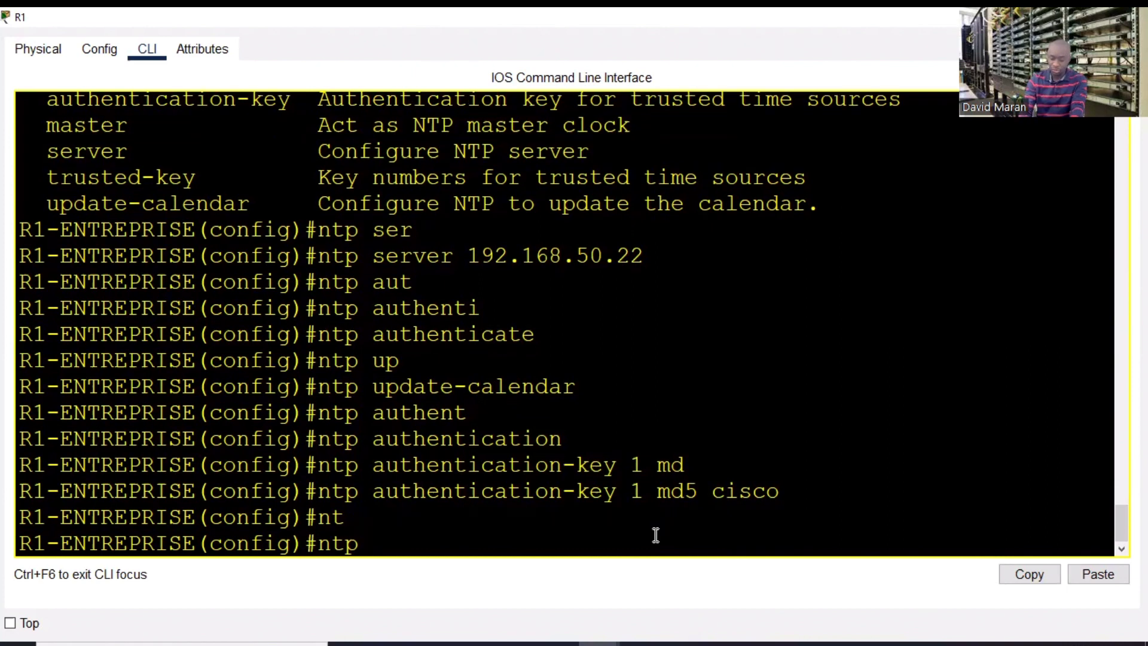
pyautogui.write('tr')
pyautogui.press('Tab')
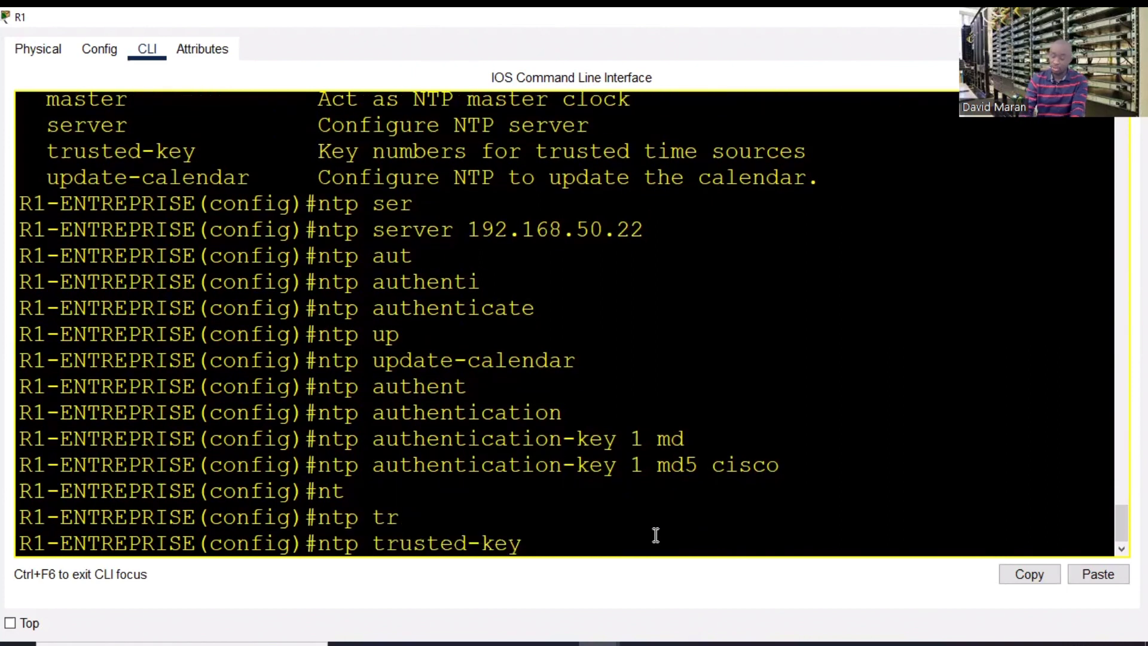
pyautogui.press('Return')
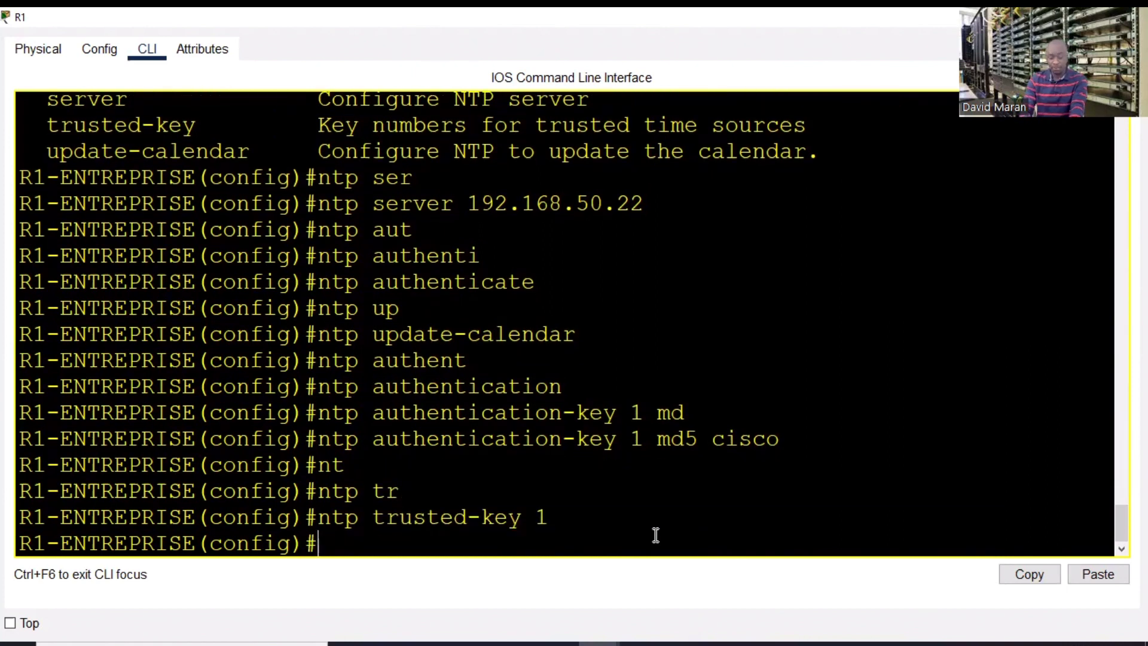
# - Apply service timestamps log datetime msec so R1 logs millisecond timestamps
pyautogui.write('serv')
pyautogui.press('Tab')
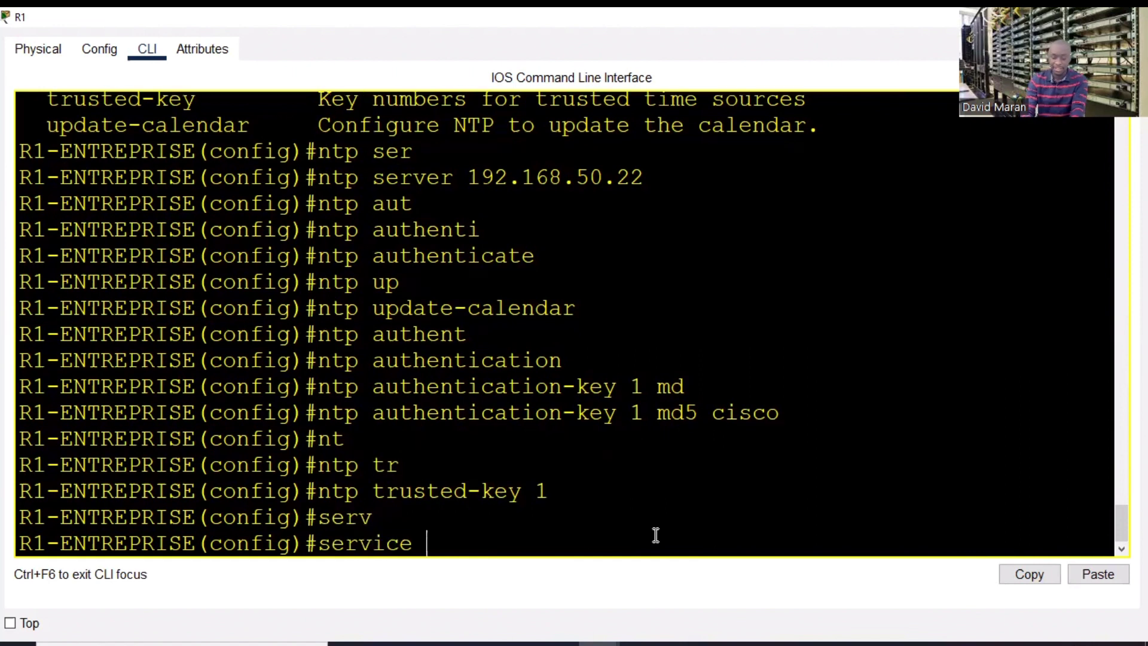
pyautogui.write('t')
pyautogui.press('Tab')
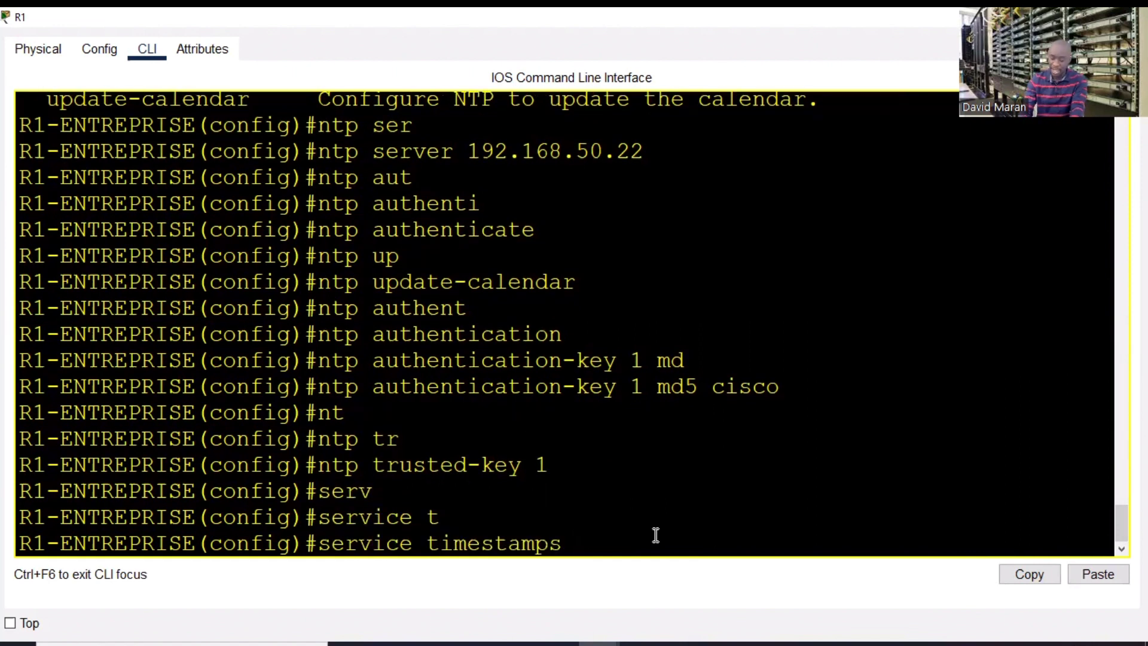
pyautogui.write('lo')
pyautogui.press('Tab')
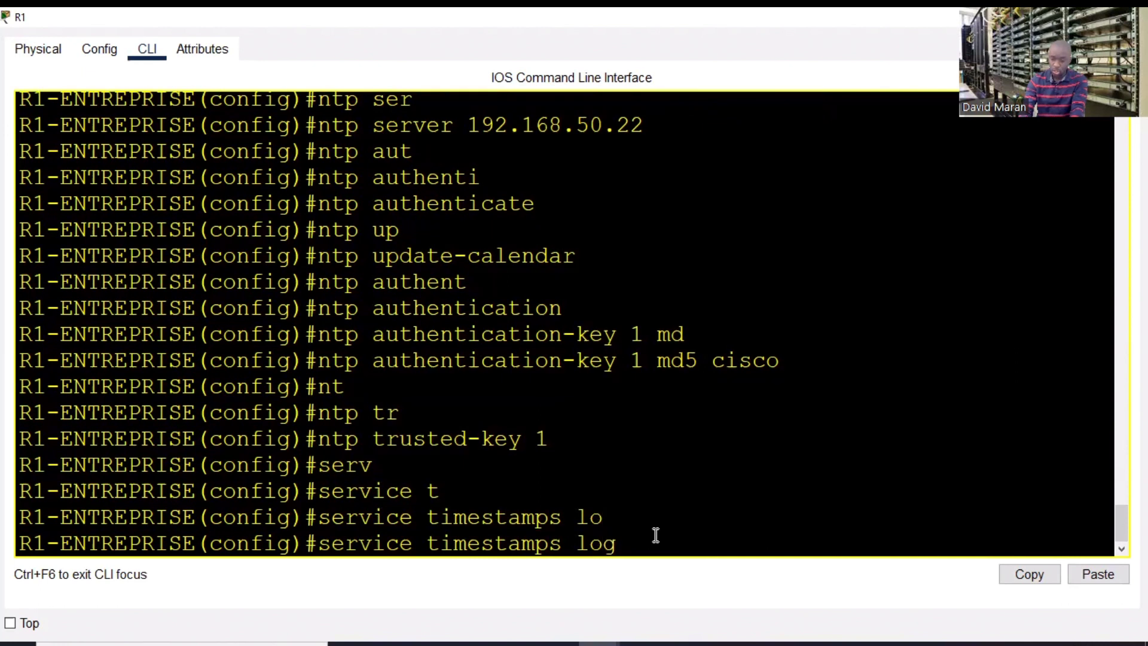
pyautogui.write('da')
pyautogui.press('Tab')
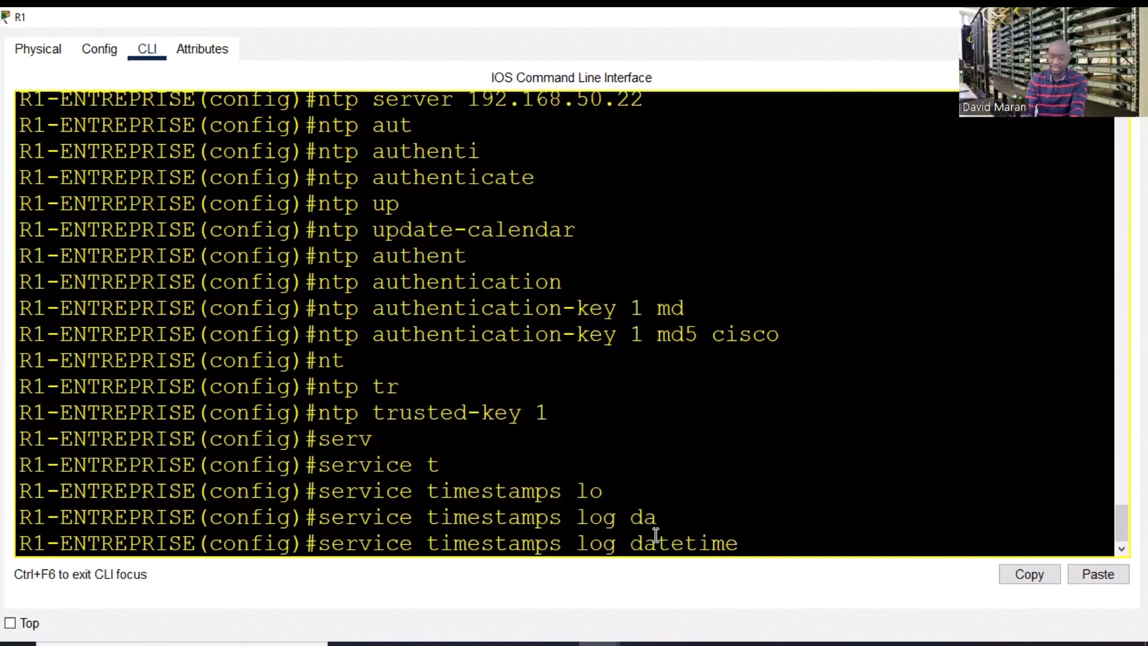
pyautogui.write('m')
pyautogui.press('Tab')
pyautogui.press('Return')
pyautogui.press('Return')
pyautogui.press('Return')
pyautogui.press('Return')
pyautogui.press('Return')
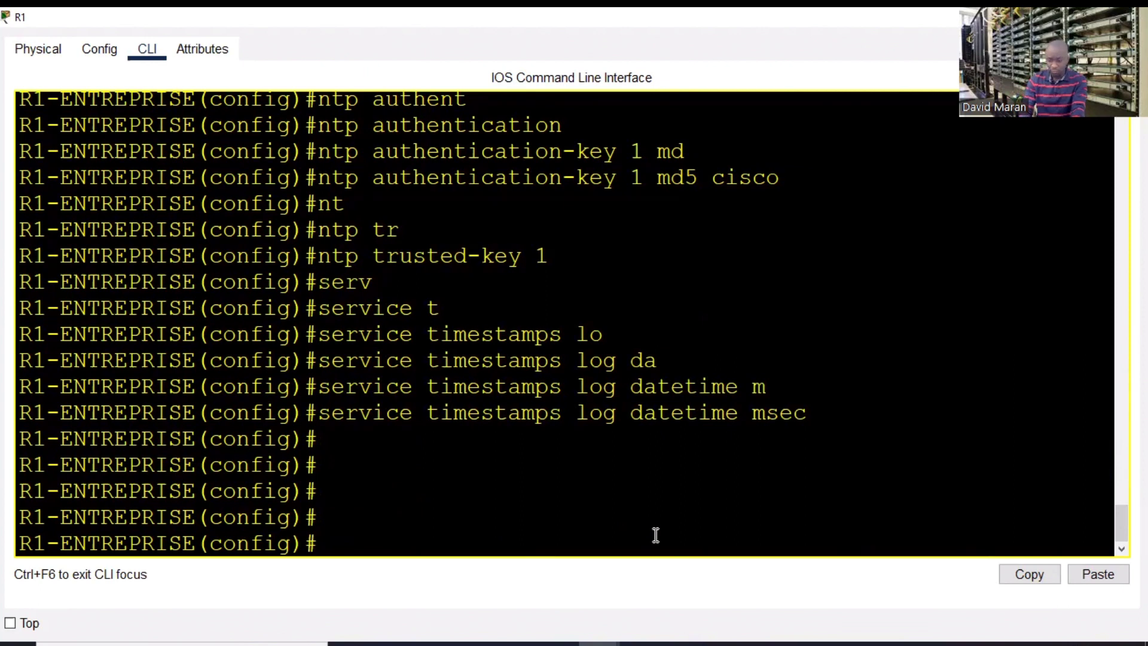
# - List R1's command history with do sh his
pyautogui.click(466, 101)
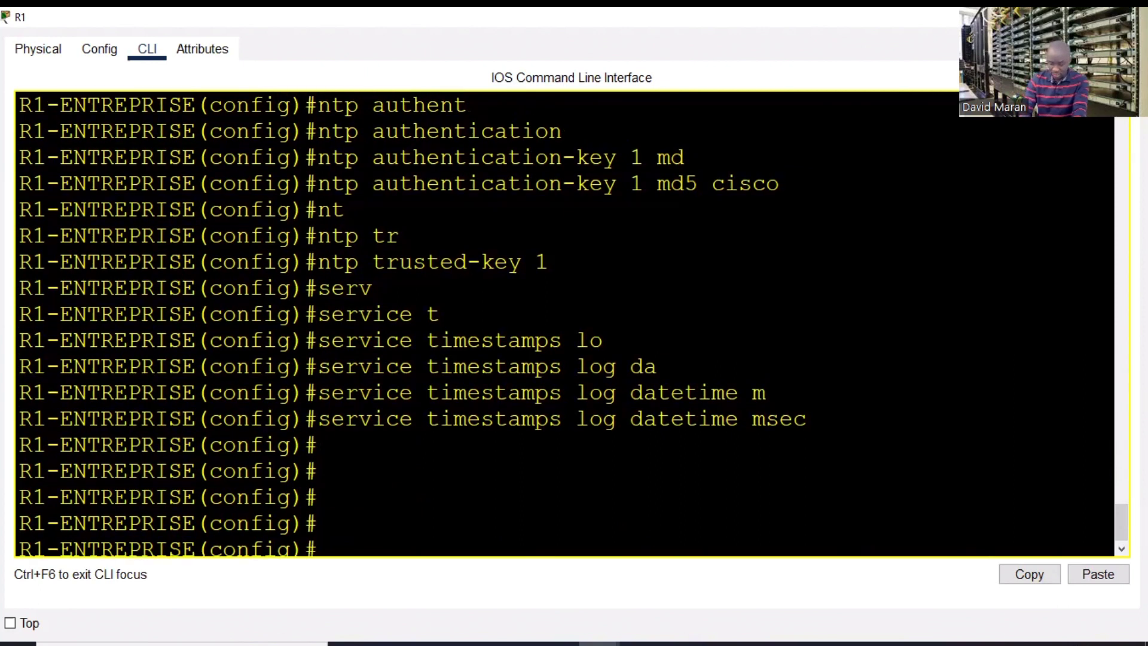
pyautogui.press('Return')
pyautogui.press('Return')
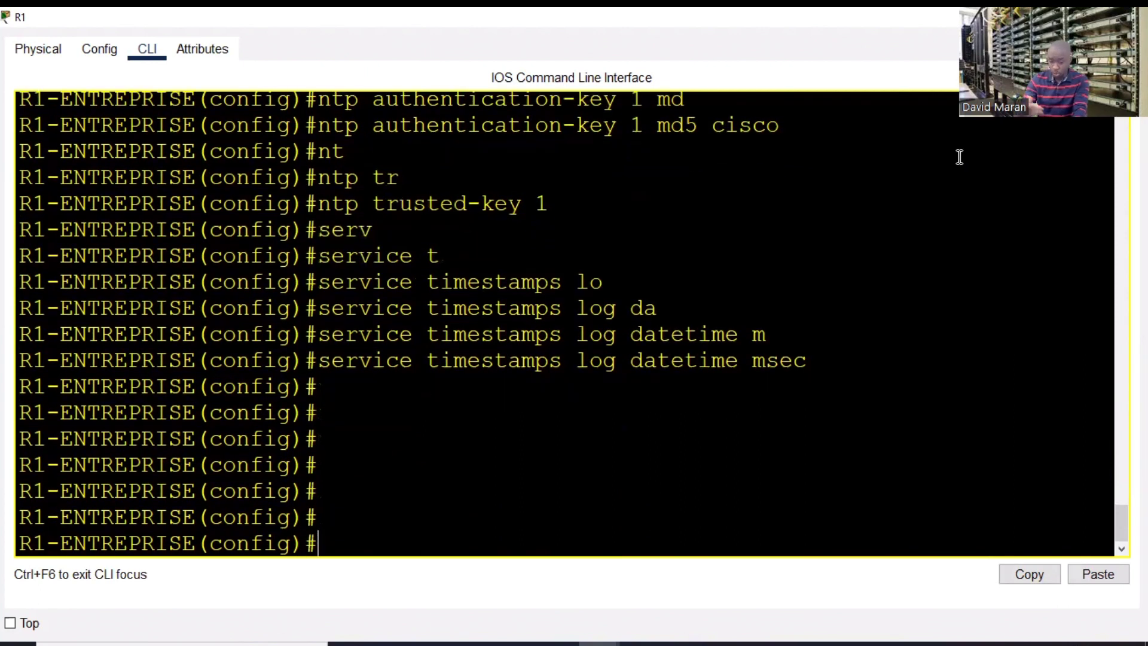
pyautogui.write('ho')
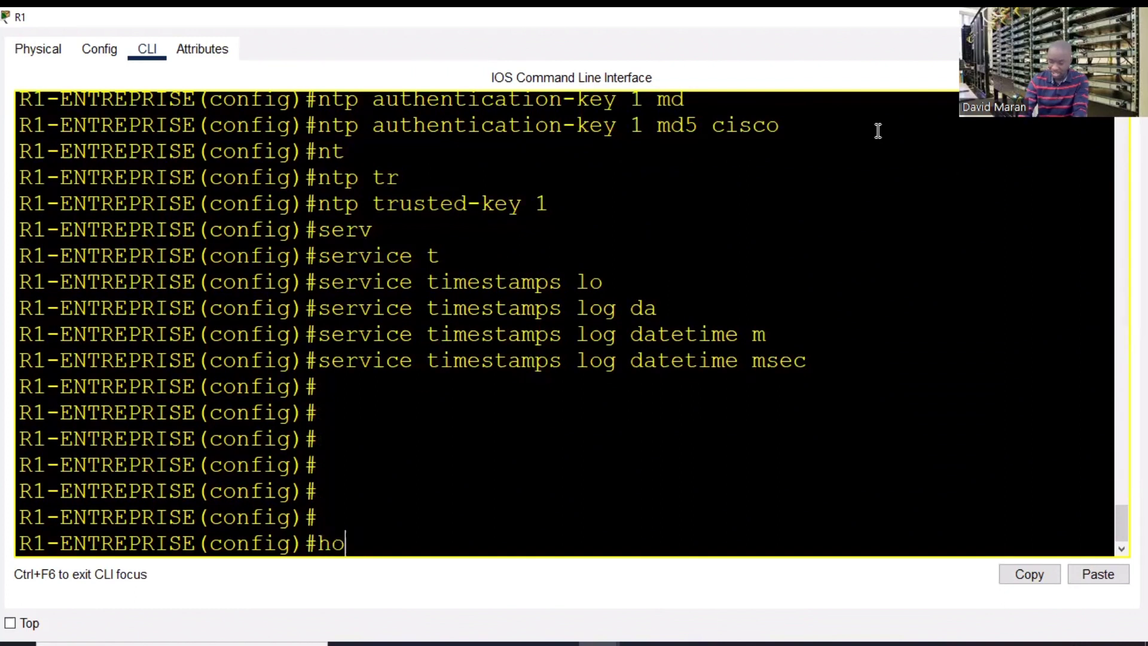
pyautogui.write('do sh his')
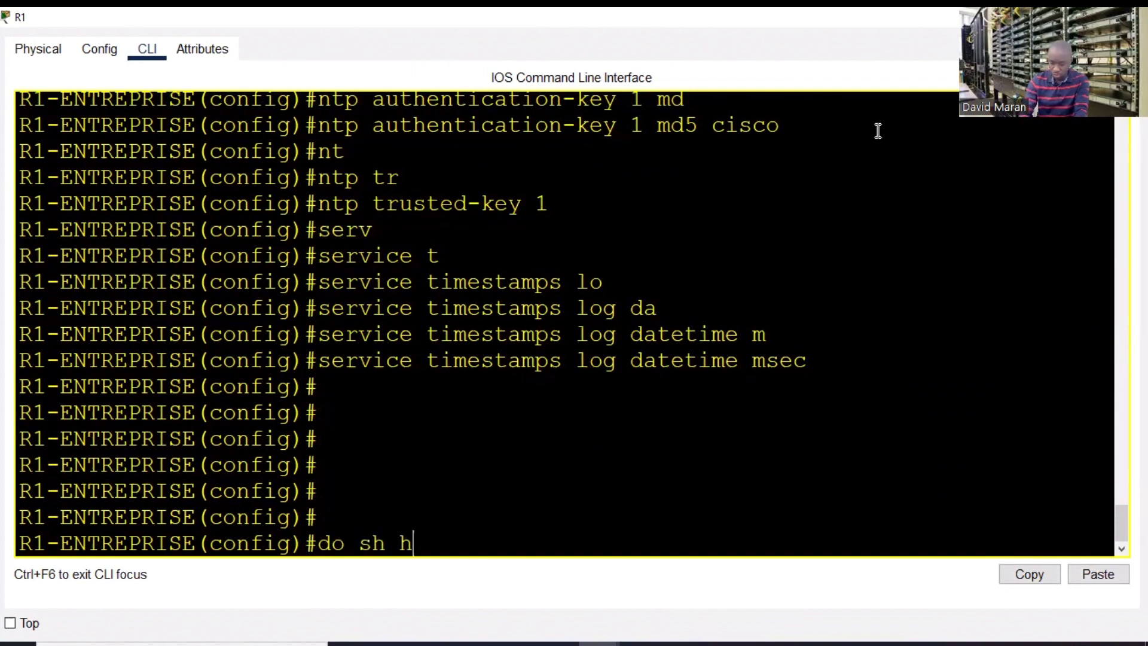
pyautogui.press('Return')
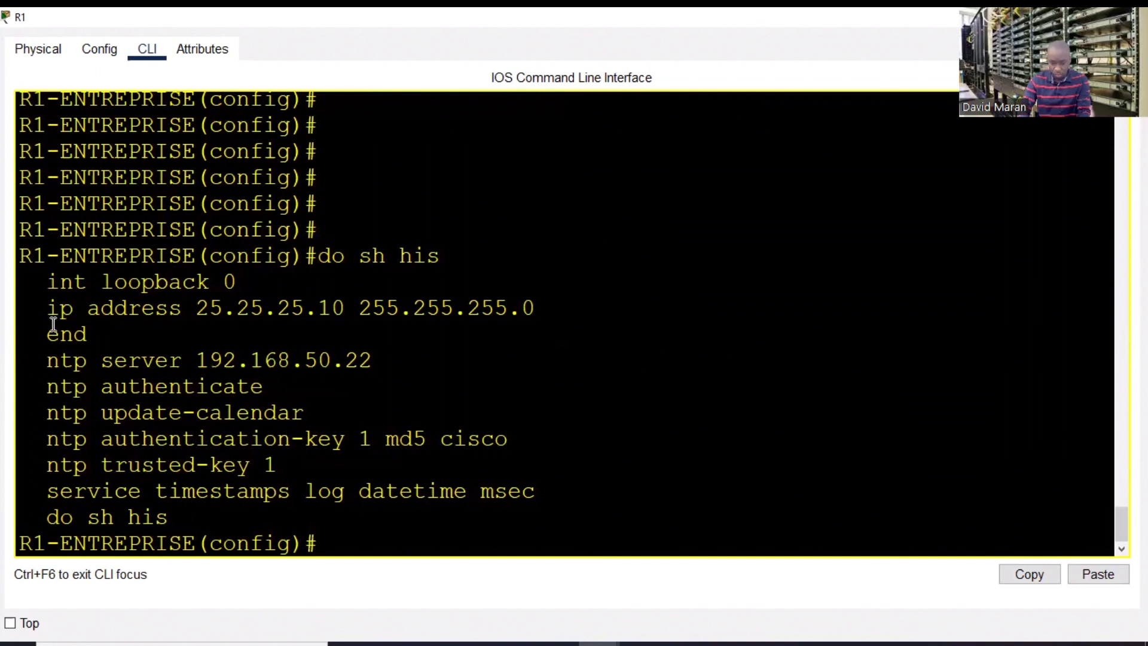
# - Copy the NTP and timestamp command lines from the history and close R1's console
pyautogui.moveTo(36, 363); pyautogui.dragTo(554, 509)
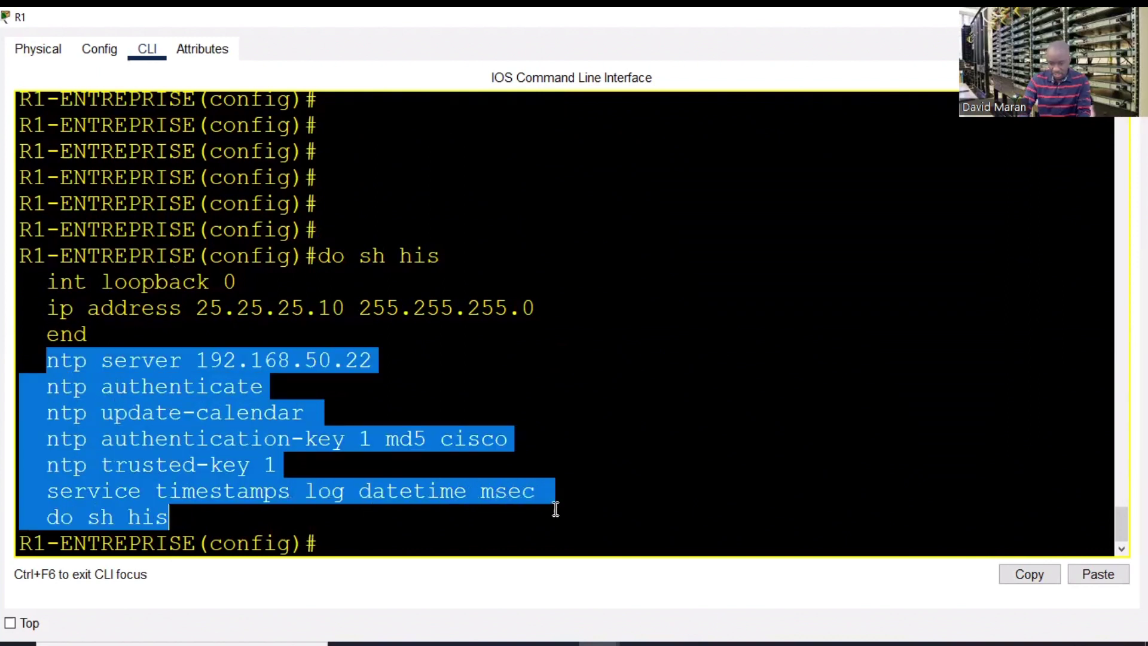
pyautogui.rightClick(226, 442)
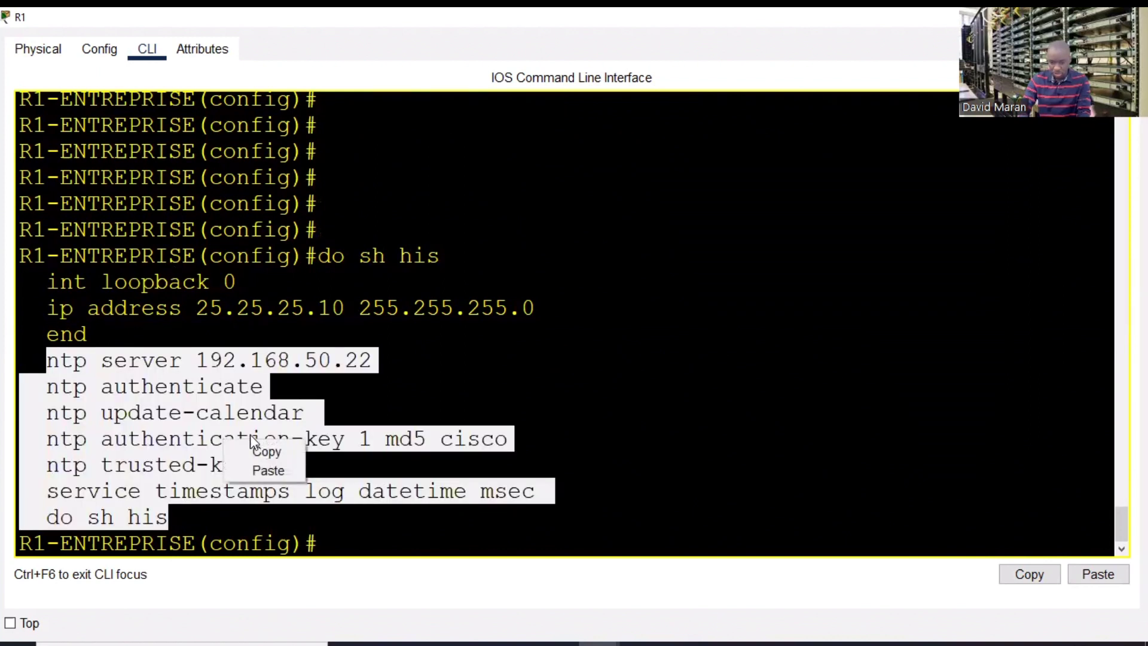
pyautogui.click(281, 451)
pyautogui.click(703, 247)
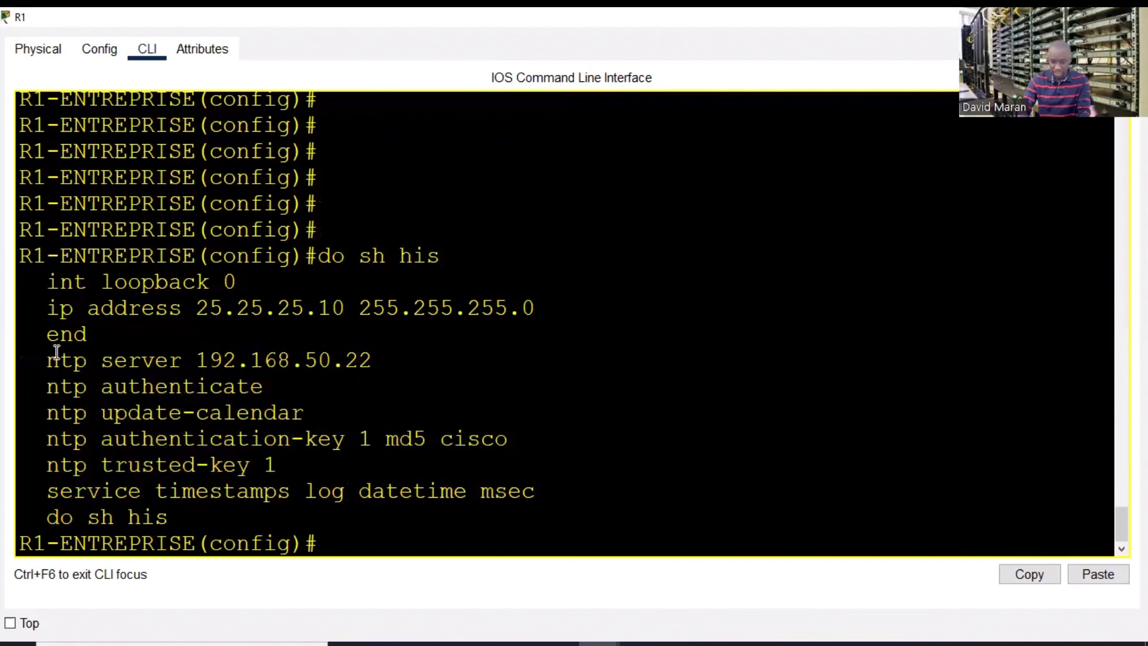
pyautogui.moveTo(47, 356); pyautogui.dragTo(536, 487)
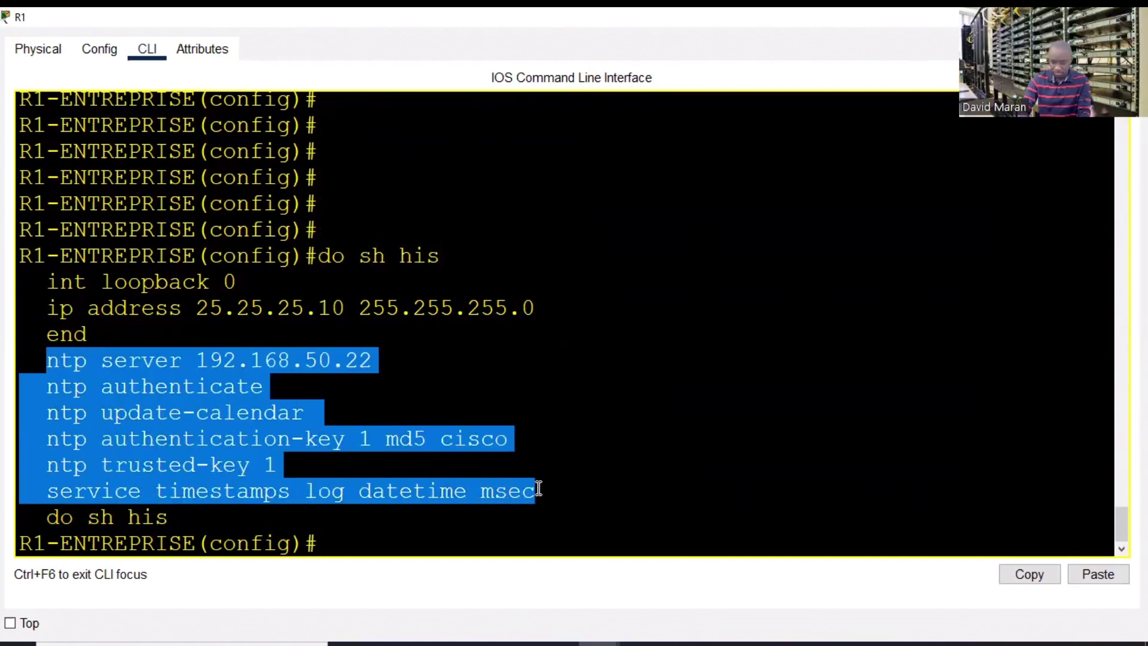
pyautogui.rightClick(305, 478)
pyautogui.click(349, 484)
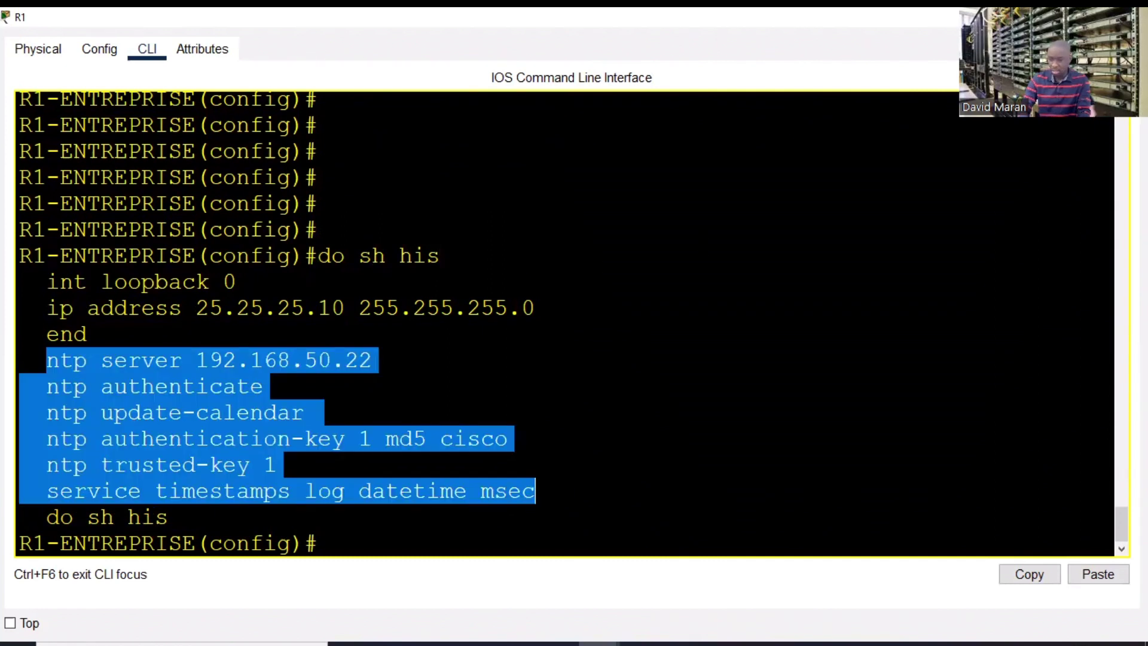
pyautogui.hotkey('alt', 'F4')
pyautogui.click(447, 249)
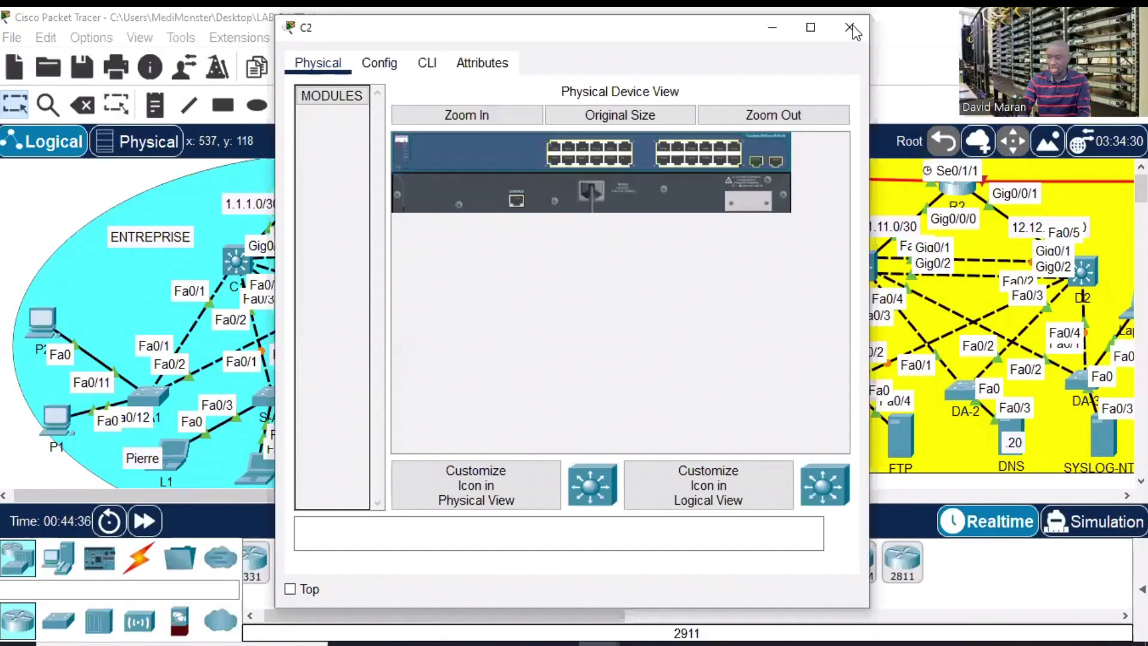
# - Open R2's CLI and enter global configuration mode with en and conf t
pyautogui.click(856, 31)
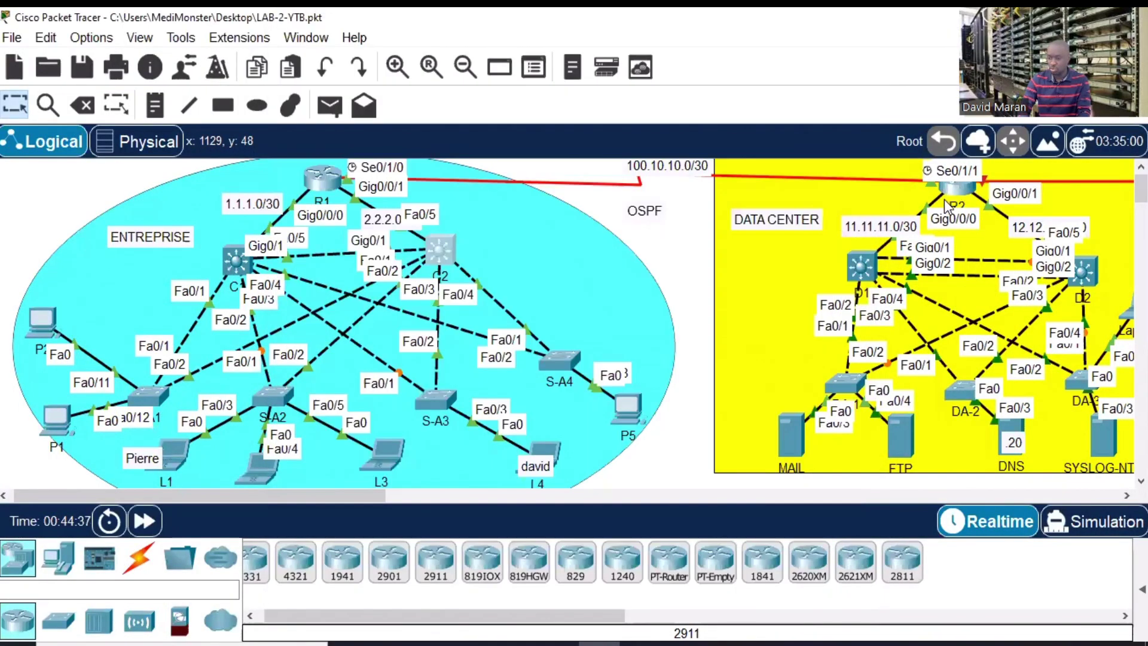
pyautogui.click(955, 191)
pyautogui.click(427, 63)
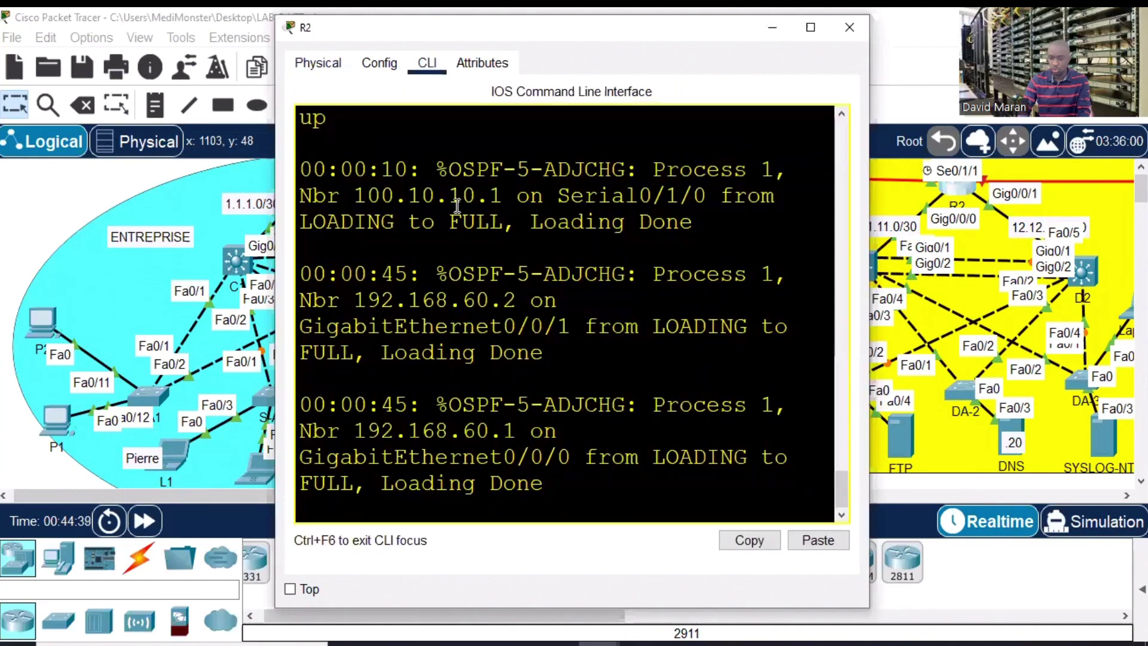
pyautogui.press('Return')
pyautogui.press('Return')
pyautogui.press('Return')
pyautogui.write('en')
pyautogui.press('Return')
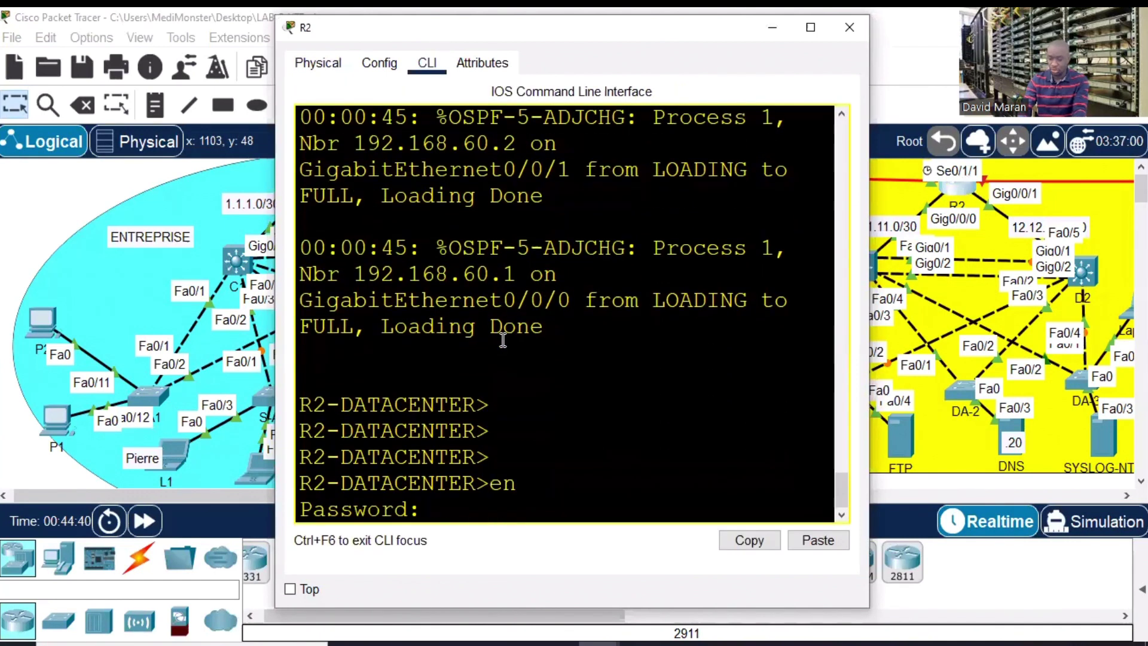
pyautogui.press('Return')
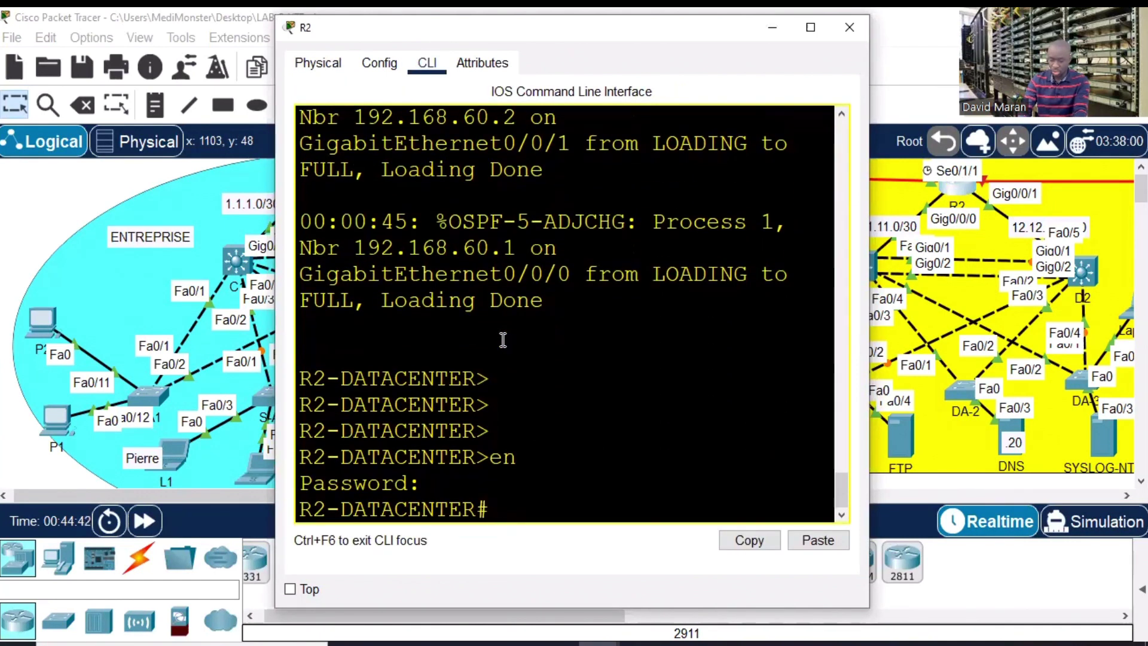
pyautogui.write('conf t')
pyautogui.press('Return')
# - Paste and apply R1's copied NTP and timestamp lines on R2, then close its window
pyautogui.rightClick(503, 340)
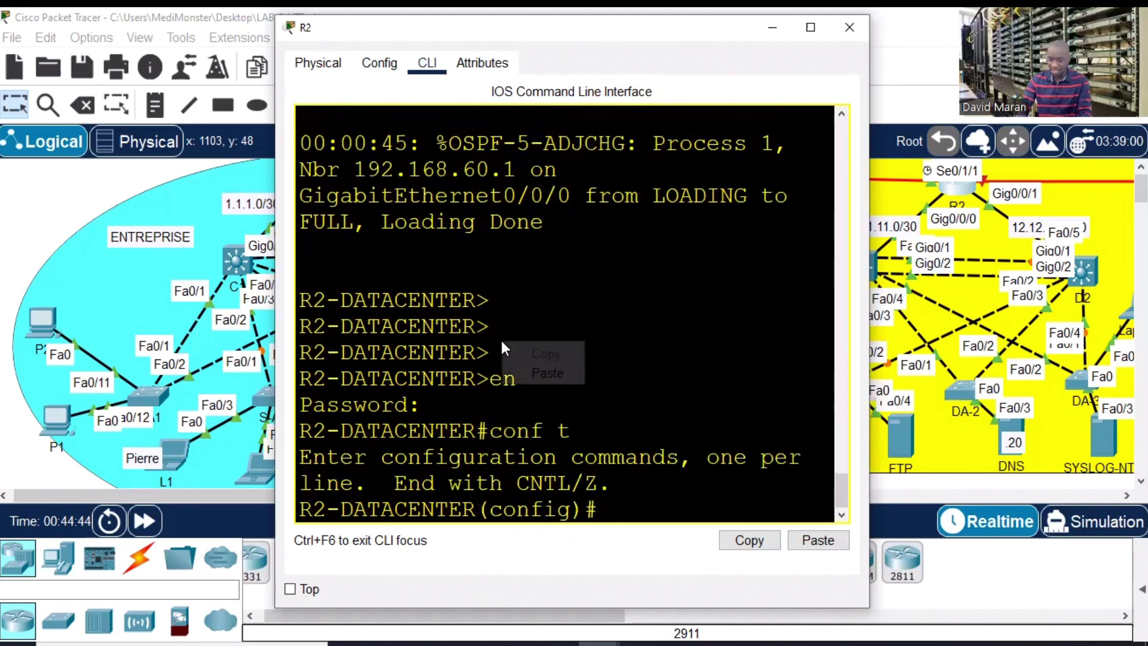
pyautogui.click(540, 368)
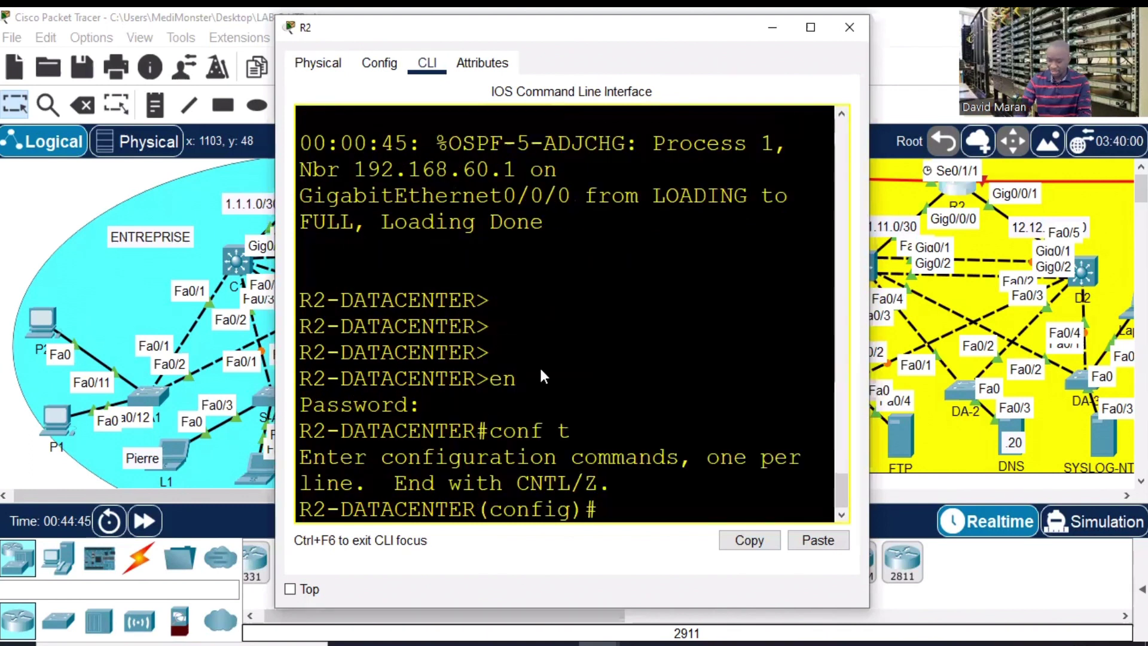
pyautogui.press('Return')
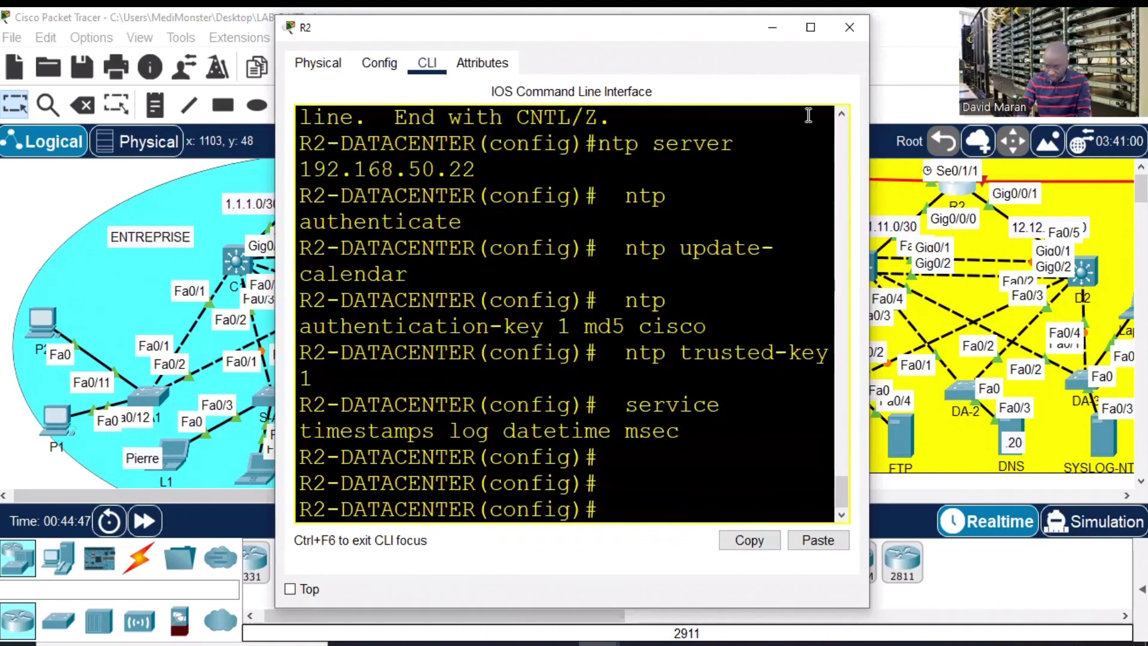
pyautogui.click(853, 34)
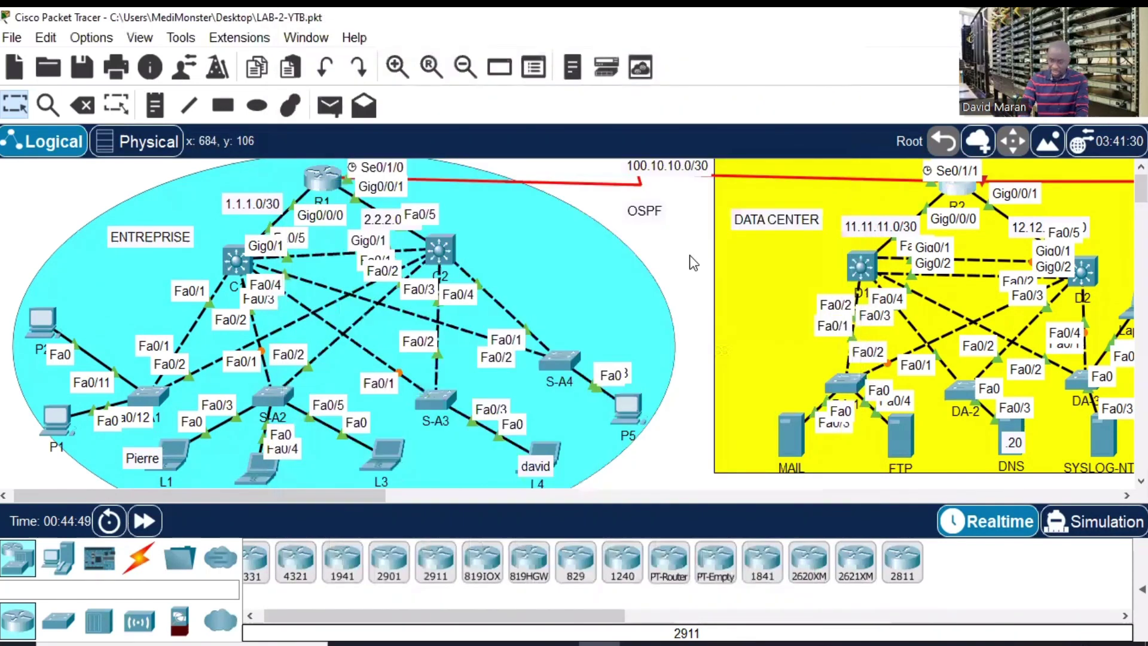
# - Open R1's console full screen, exit configuration mode and run show clock
pyautogui.click(323, 186)
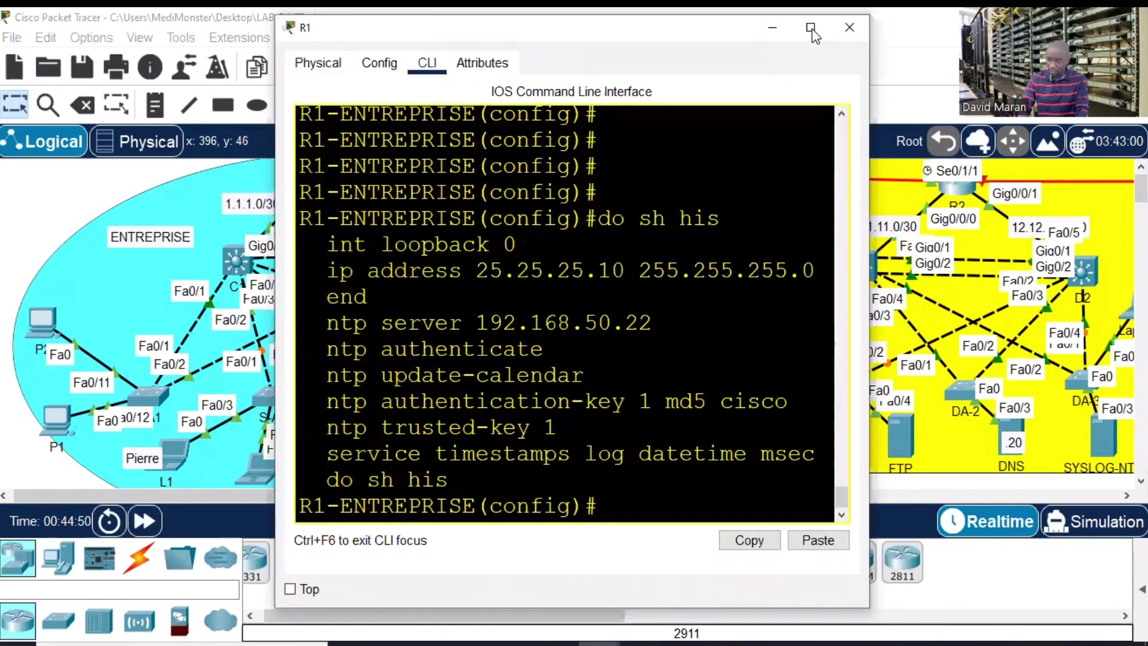
pyautogui.click(811, 25)
pyautogui.press('Return')
pyautogui.press('Return')
pyautogui.write('end')
pyautogui.press('Return')
pyautogui.press('Return')
pyautogui.press('Return')
pyautogui.press('Return')
pyautogui.press('Return')
pyautogui.press('Return')
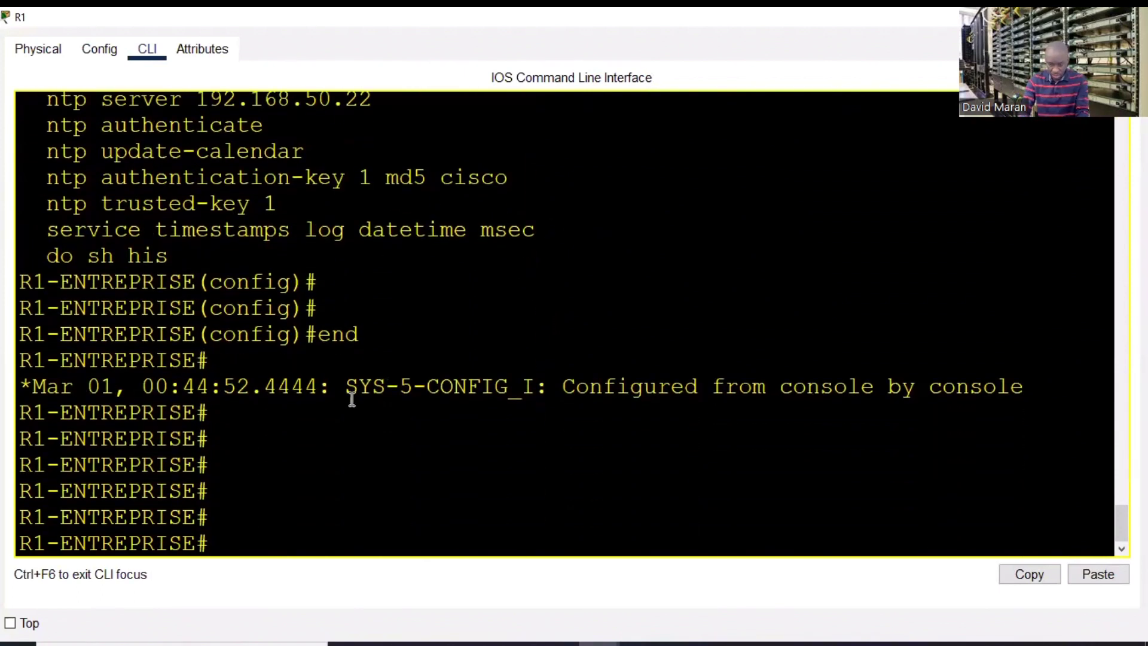
pyautogui.press('Return')
pyautogui.press('Return')
pyautogui.press('Return')
pyautogui.write('sh ')
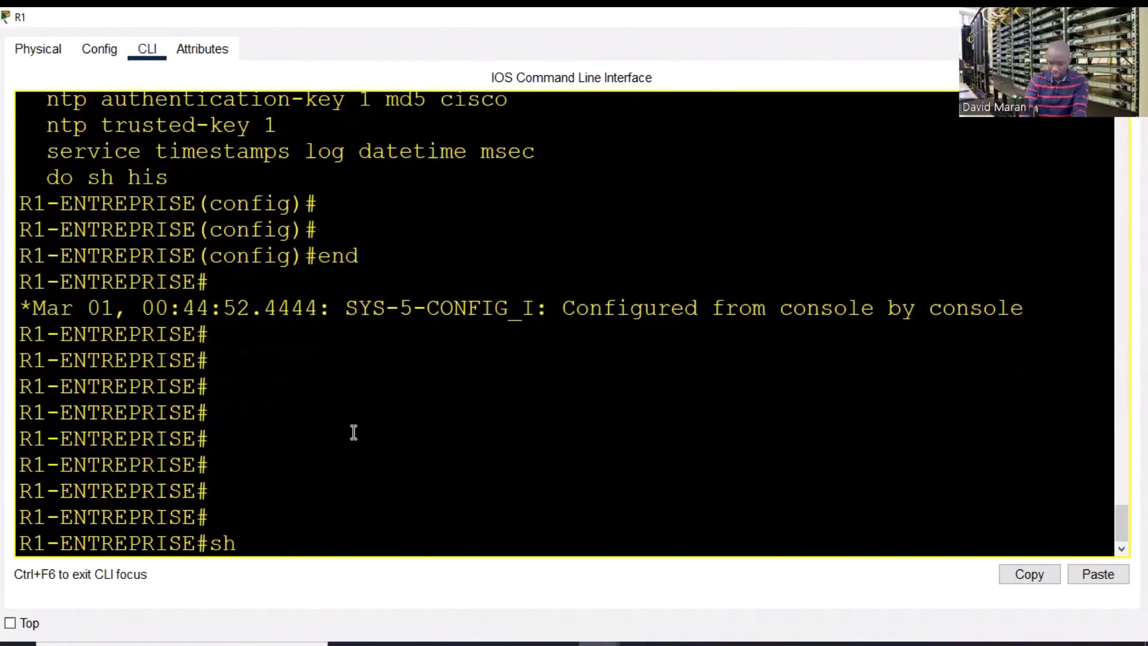
pyautogui.write('cml')
pyautogui.press('Tab')
pyautogui.press('BackSpace')
pyautogui.press('BackSpace')
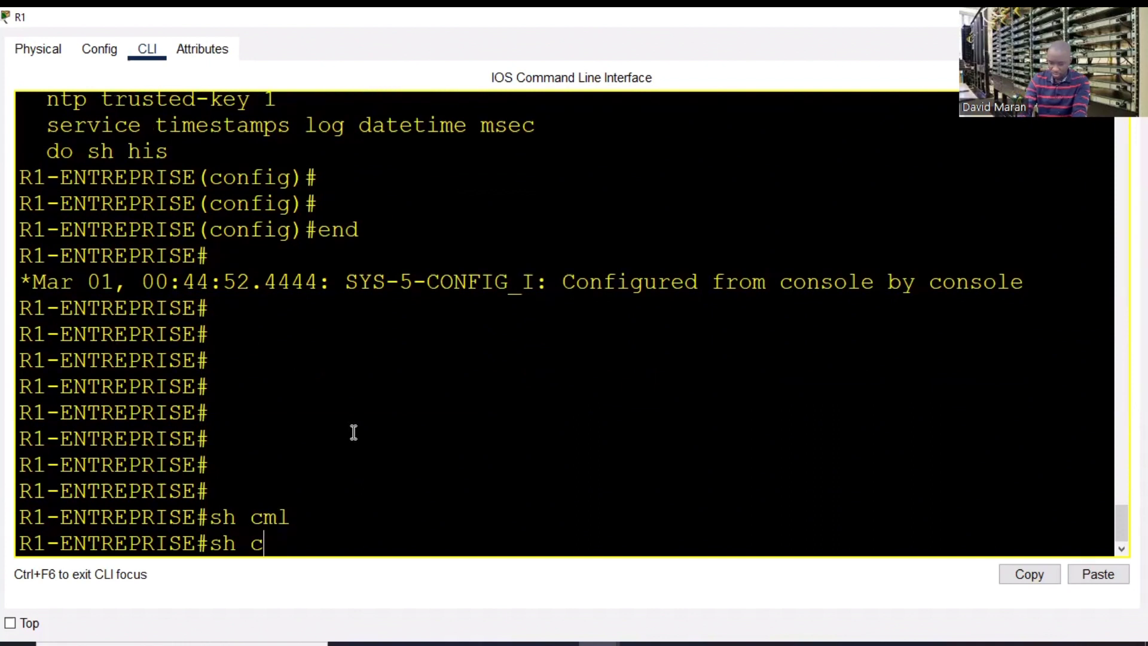
pyautogui.write('lo')
pyautogui.press('Tab')
pyautogui.press('Return')
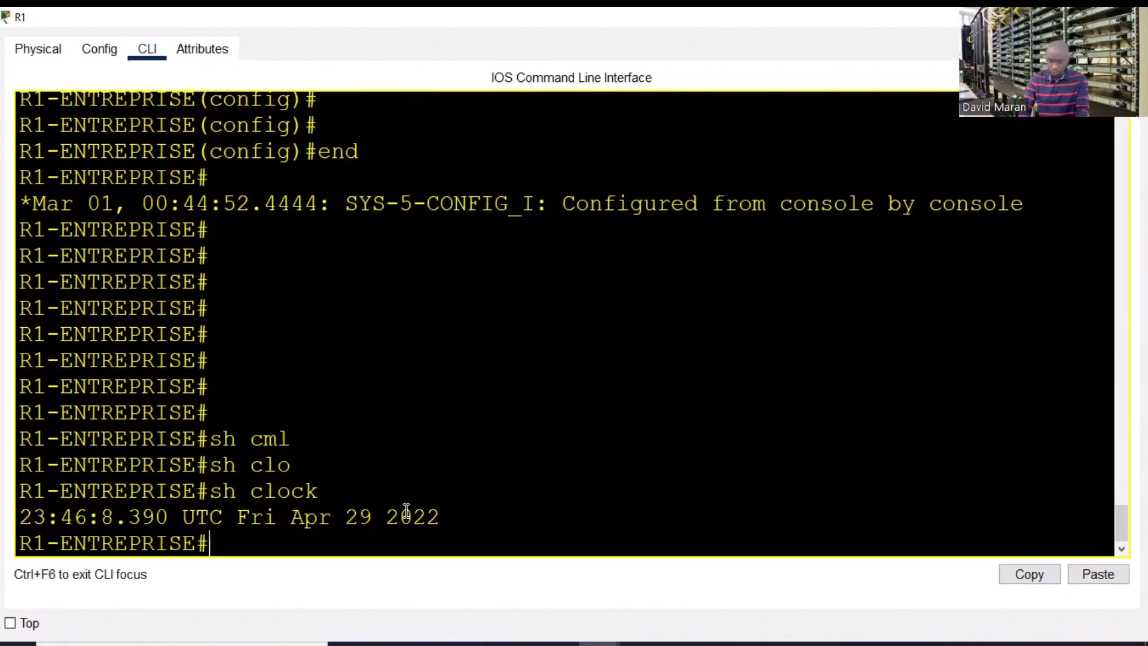
# - Highlight the Apr 29 2022 date and year in the clock output
pyautogui.moveTo(445, 518); pyautogui.dragTo(234, 518)
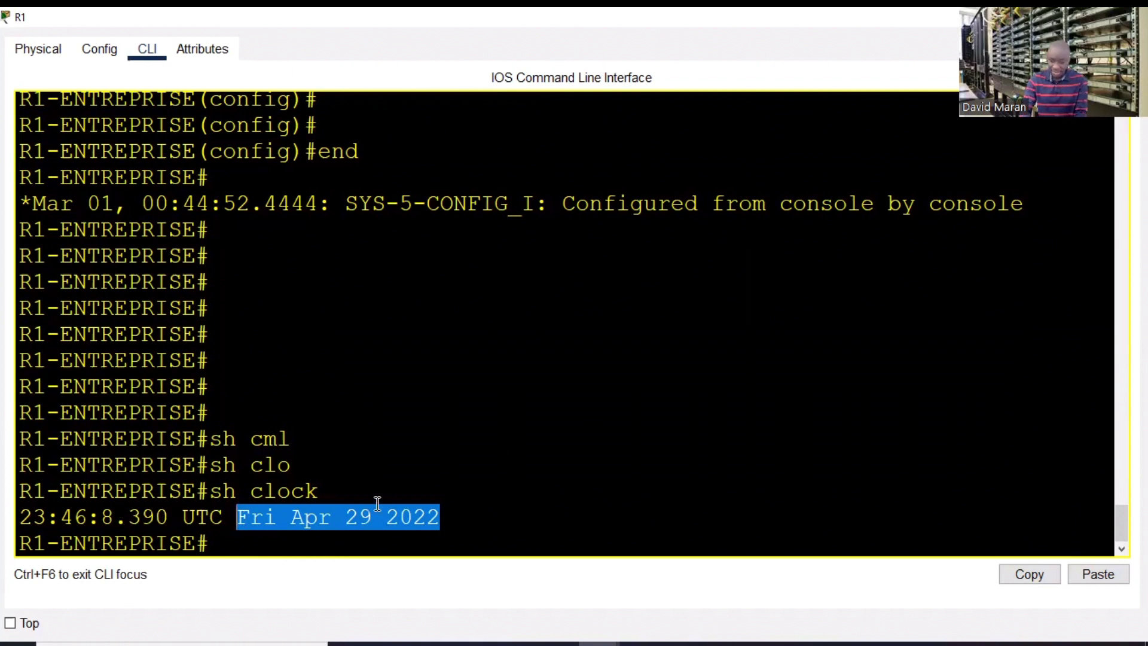
pyautogui.click(472, 498)
pyautogui.moveTo(450, 519); pyautogui.dragTo(372, 517)
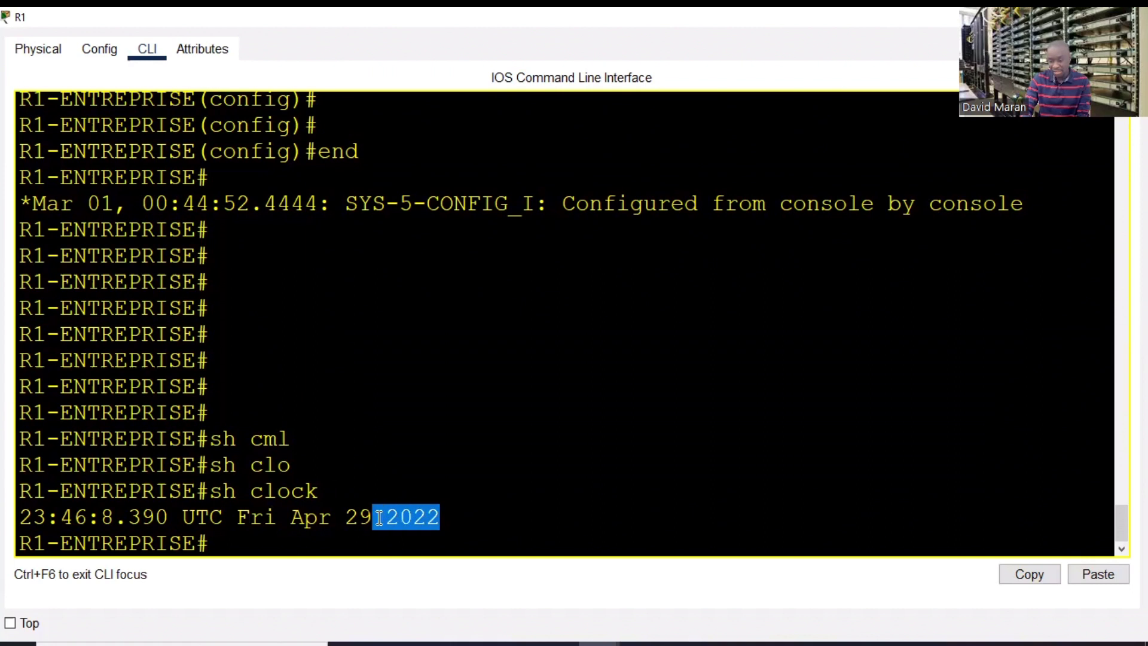
pyautogui.click(481, 516)
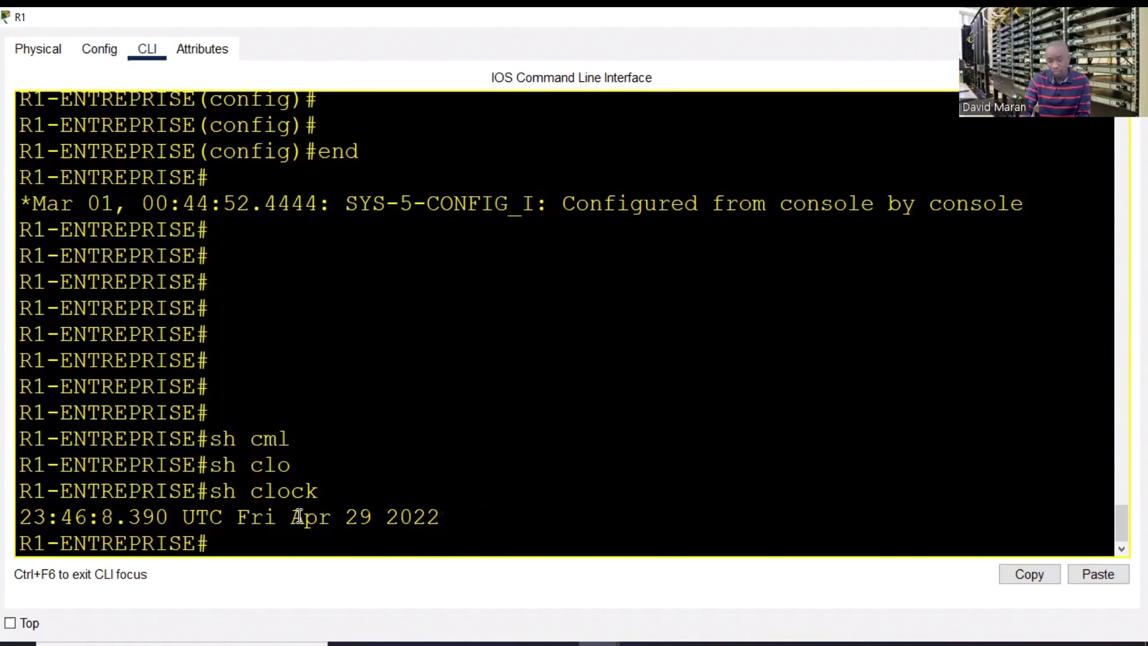
pyautogui.moveTo(298, 516); pyautogui.dragTo(473, 514)
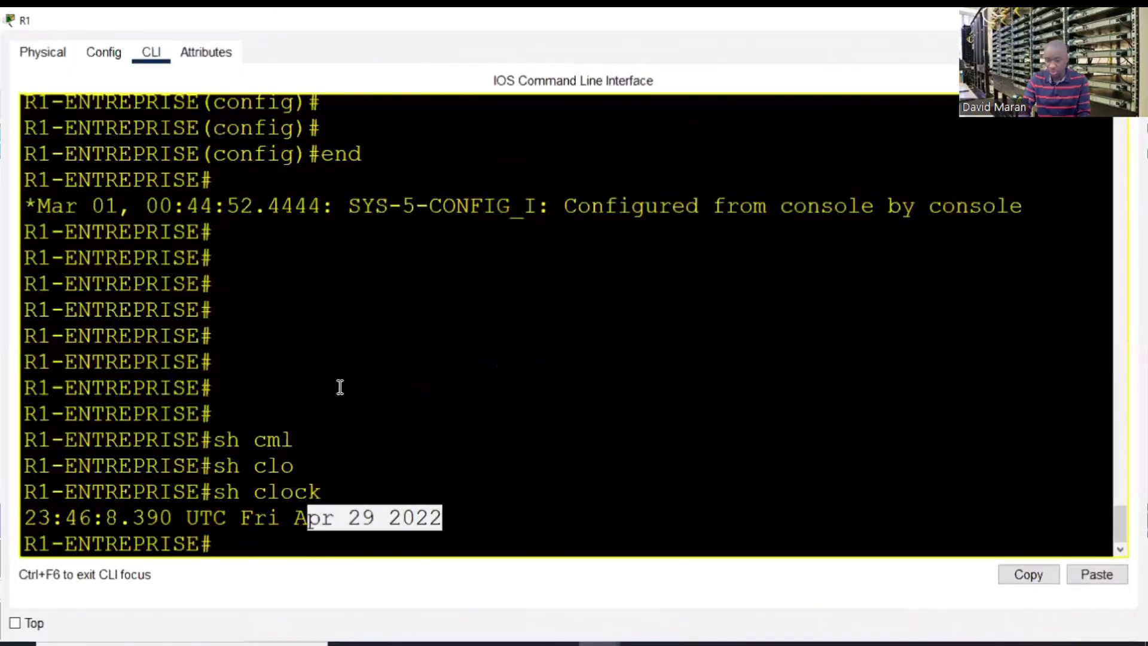
# - Shut down R1's Loopback0 interface from global configuration mode
pyautogui.press('Return')
pyautogui.press('Return')
pyautogui.write('conf t')
pyautogui.press('Return')
pyautogui.press('Return')
pyautogui.press('Return')
pyautogui.write('i')
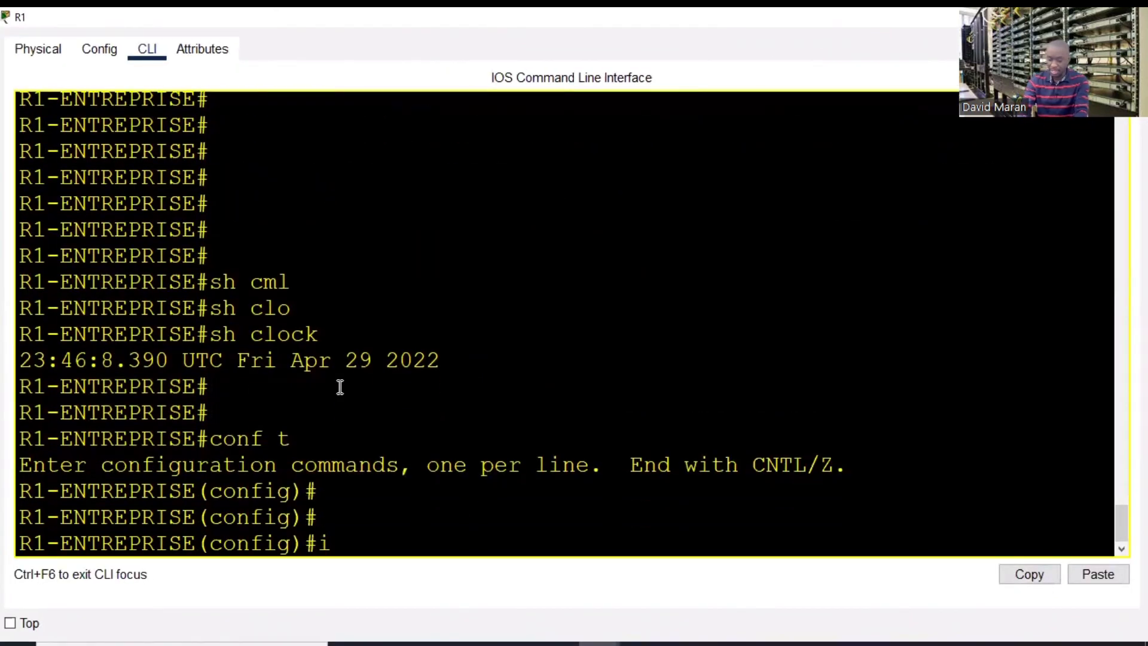
pyautogui.write('nt lo')
pyautogui.press('Tab')
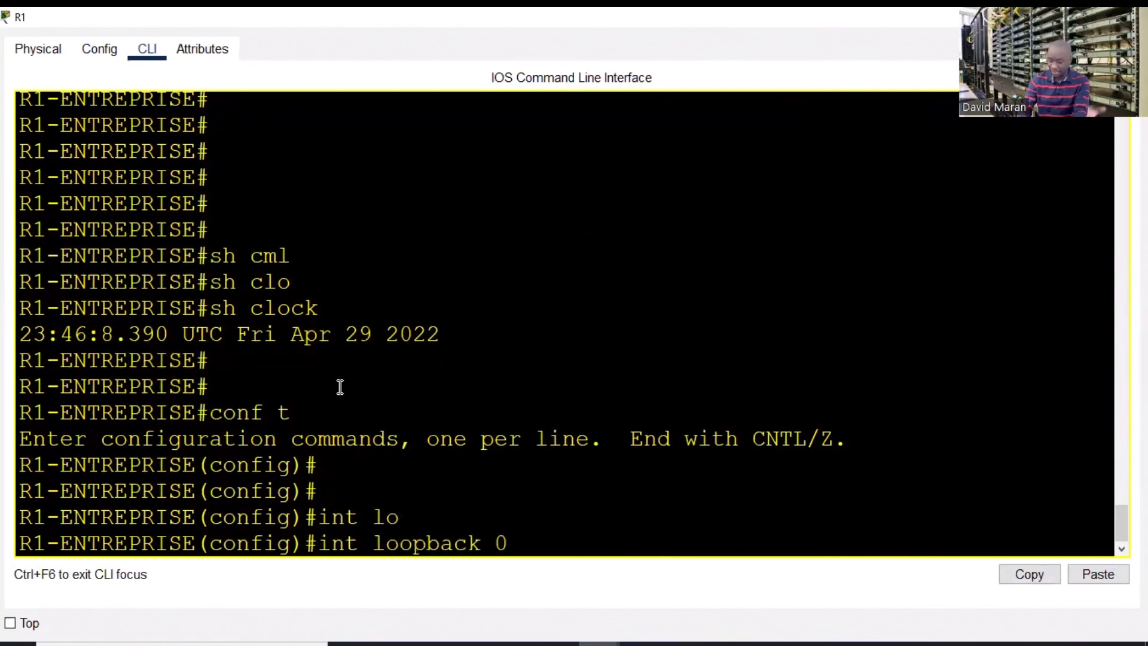
pyautogui.write('0')
pyautogui.press('Return')
pyautogui.write('sh')
pyautogui.press('Tab')
pyautogui.press('Return')
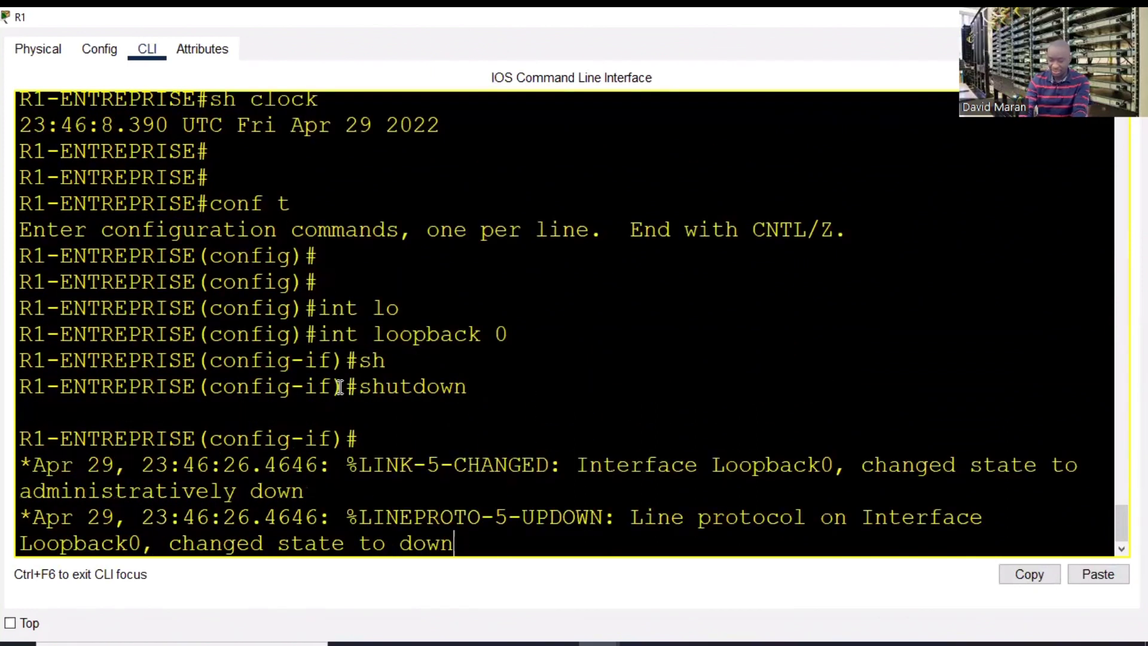
pyautogui.press('Return')
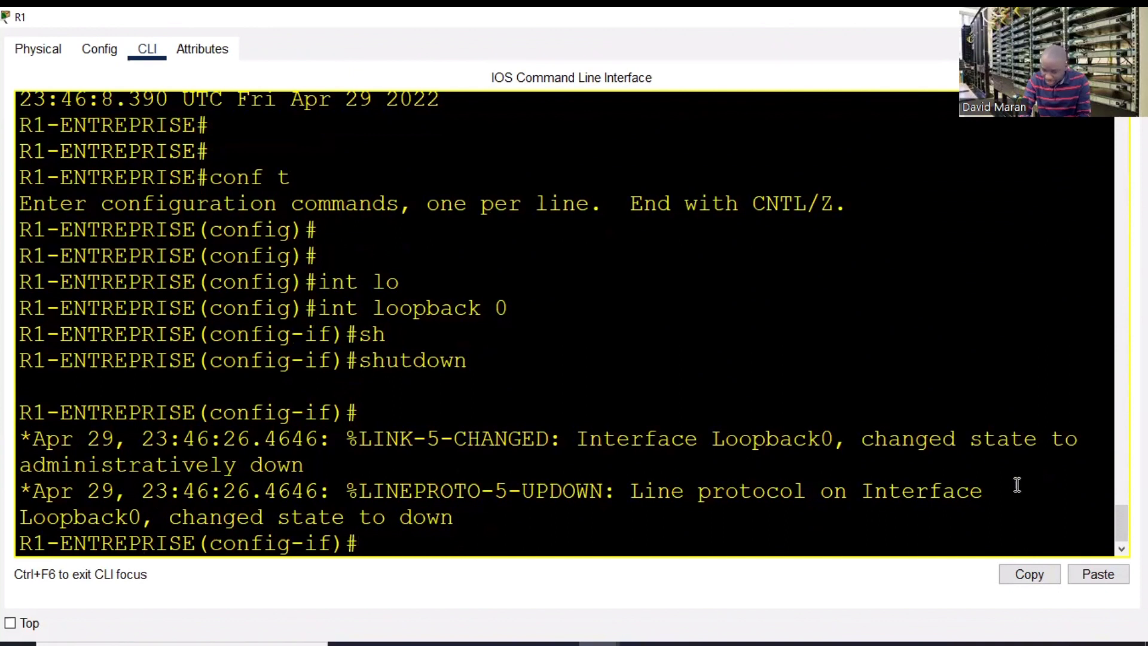
pyautogui.moveTo(1037, 488); pyautogui.dragTo(19, 438)
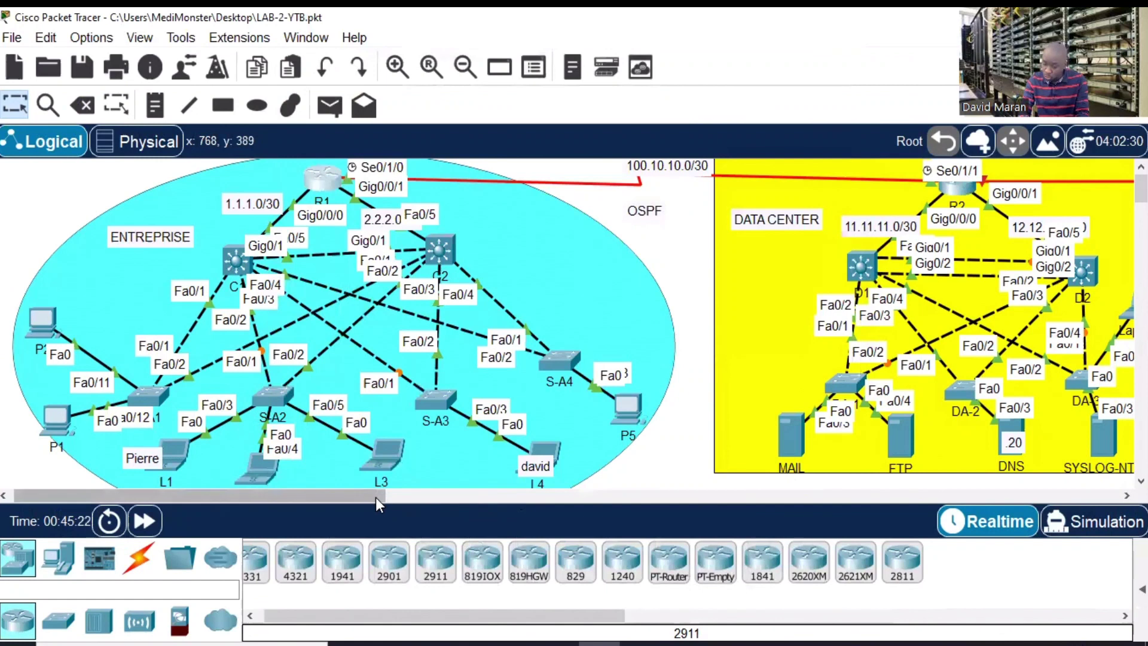
pyautogui.moveTo(376, 497); pyautogui.dragTo(486, 504)
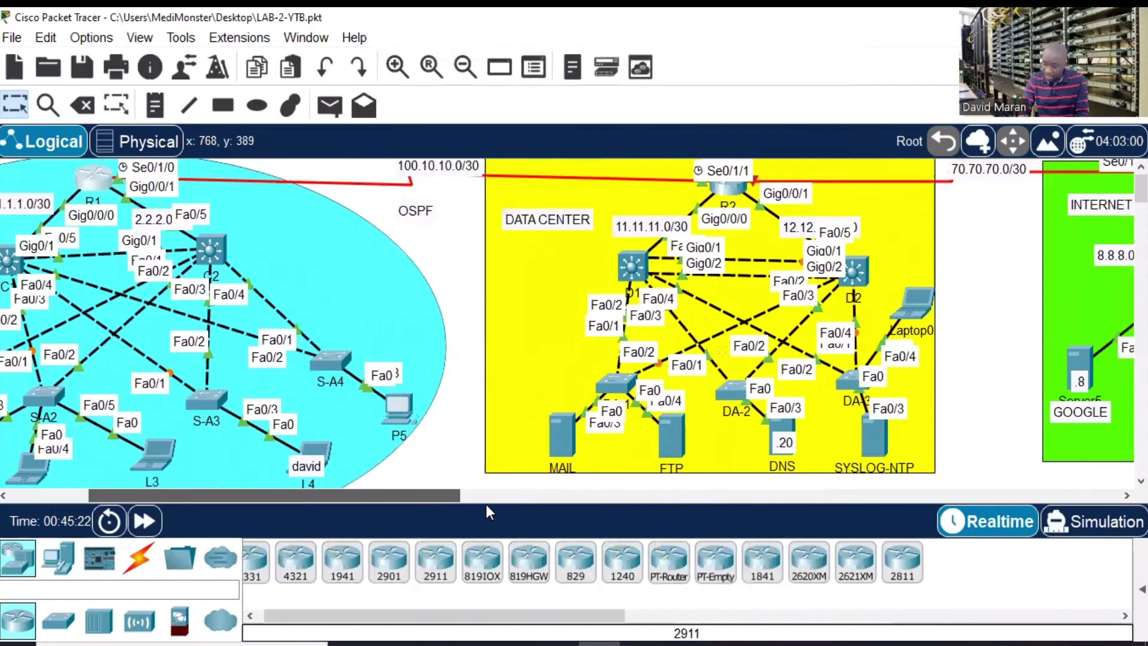
pyautogui.click(767, 438)
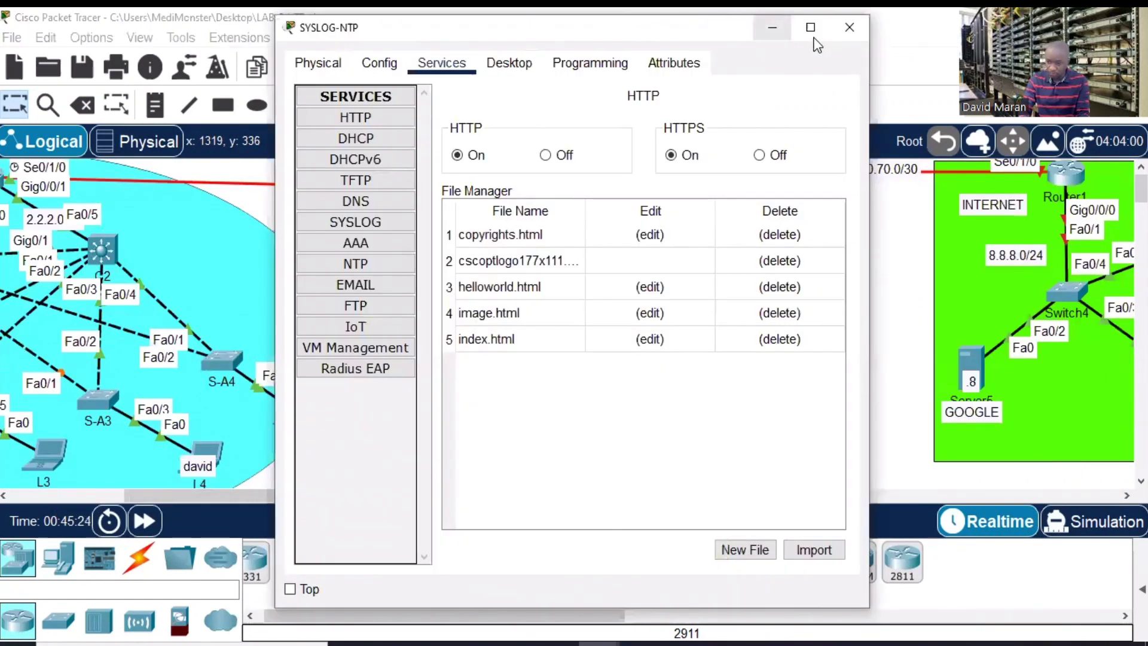
pyautogui.click(810, 26)
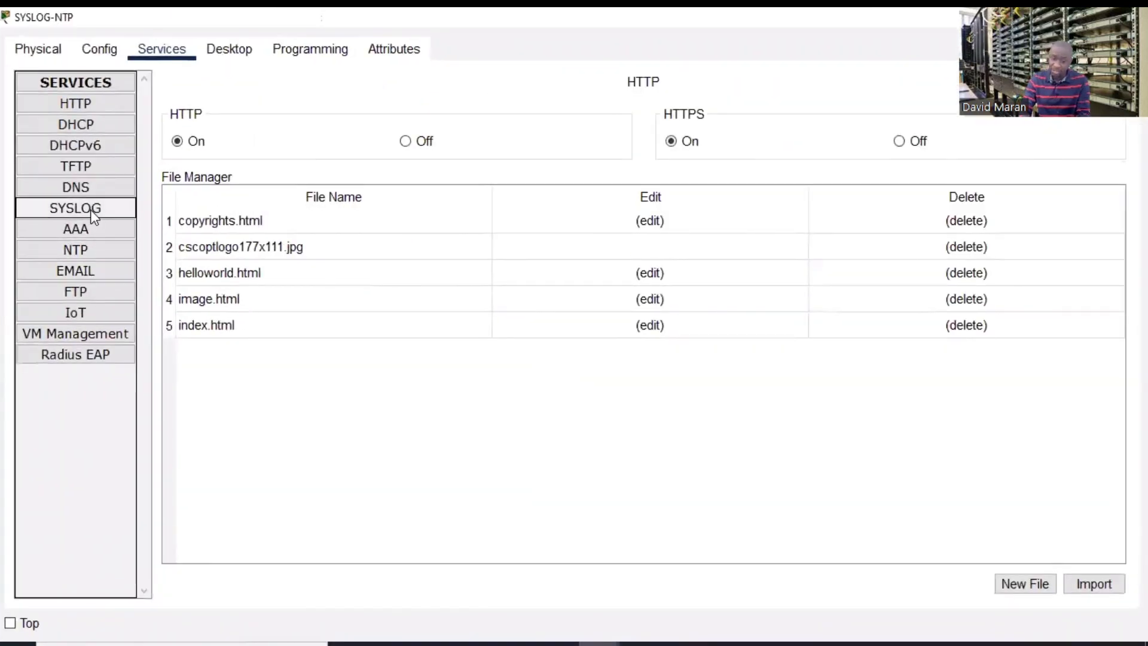
pyautogui.click(90, 210)
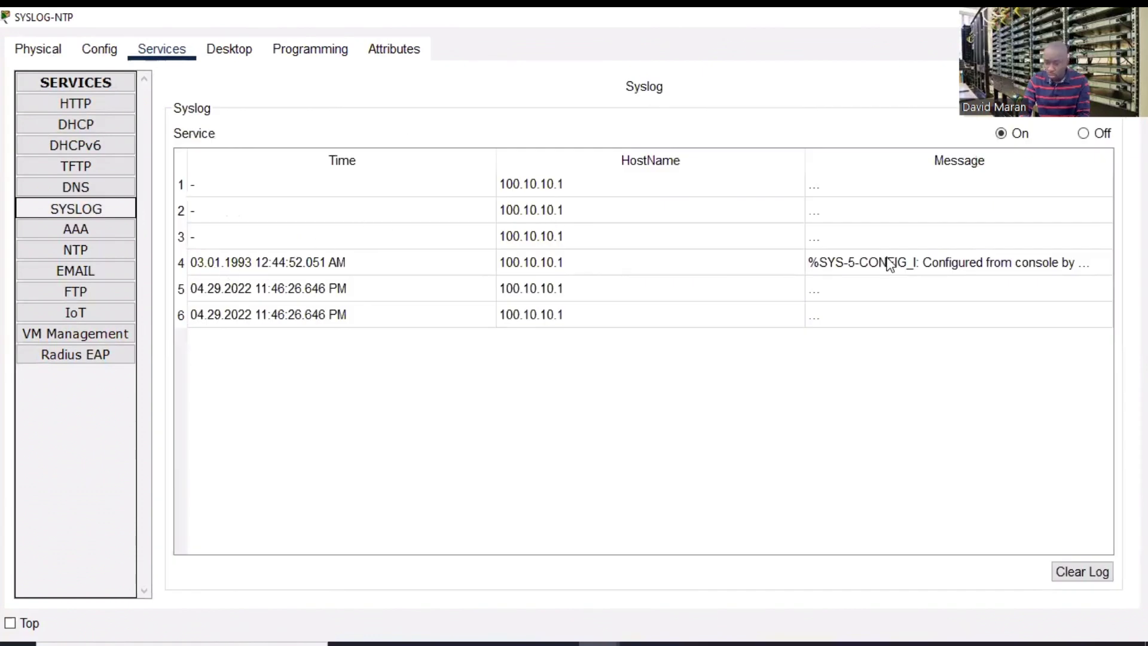
pyautogui.click(904, 262)
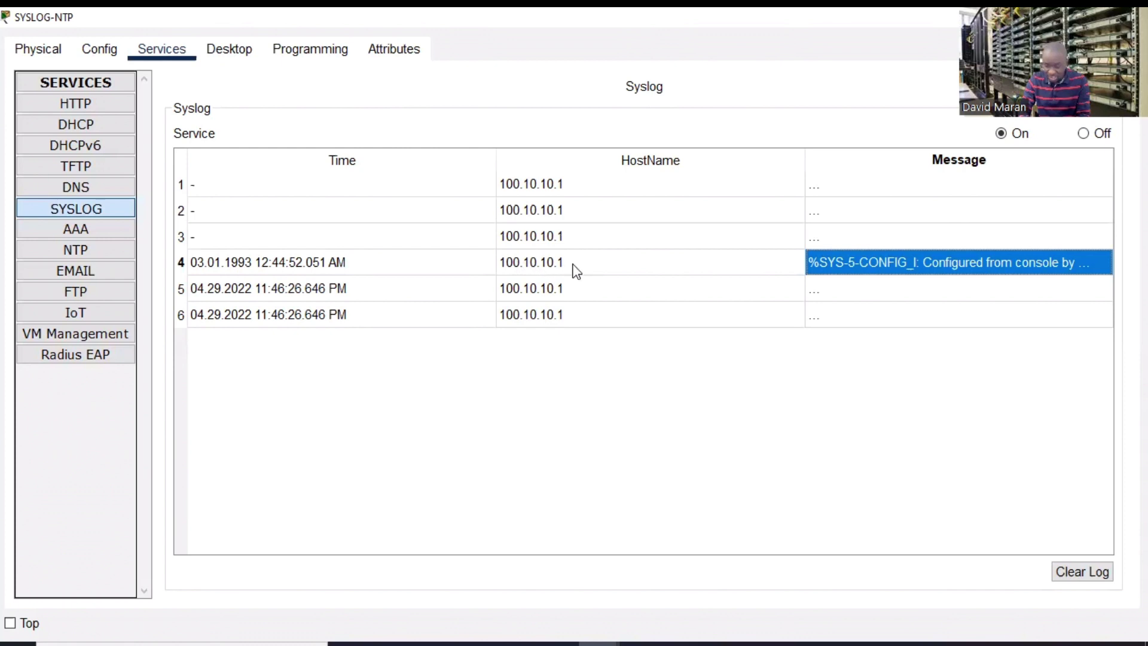
pyautogui.click(335, 265)
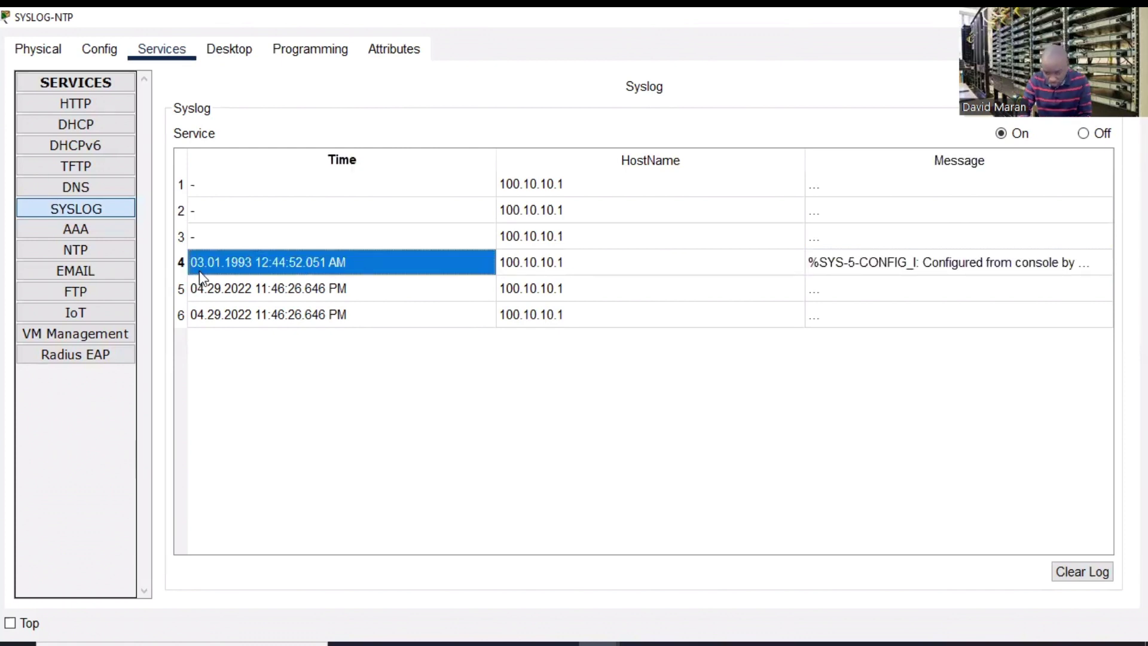
pyautogui.click(285, 291)
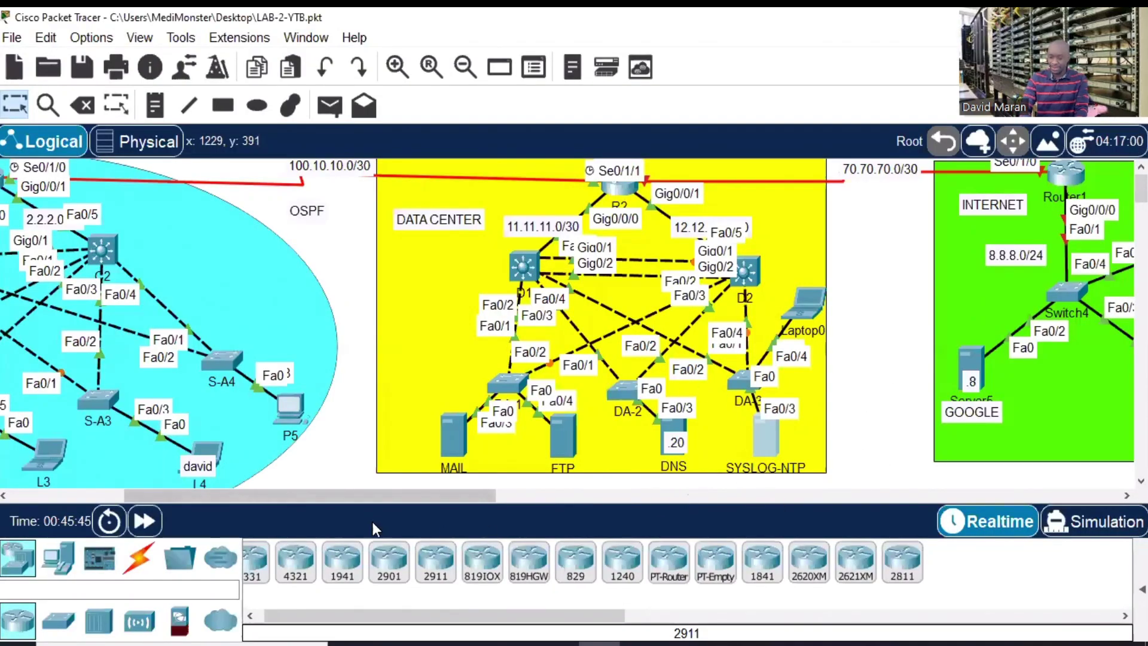
# - Open the internet router's console and enter privileged mode
pyautogui.moveTo(372, 495); pyautogui.dragTo(487, 496)
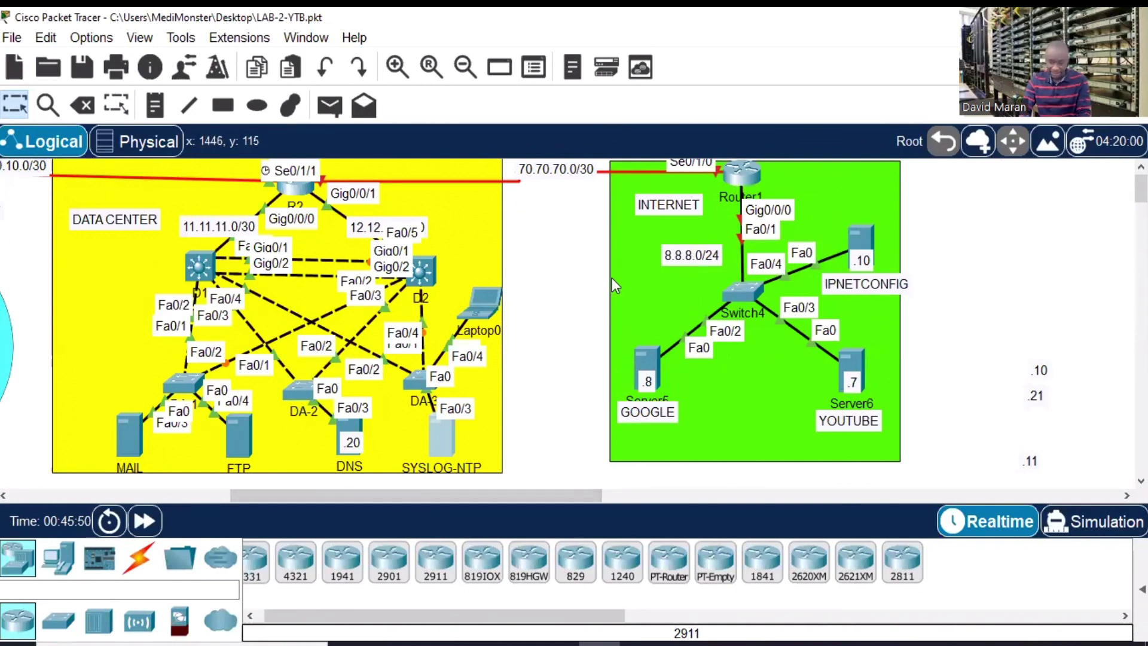
pyautogui.click(735, 179)
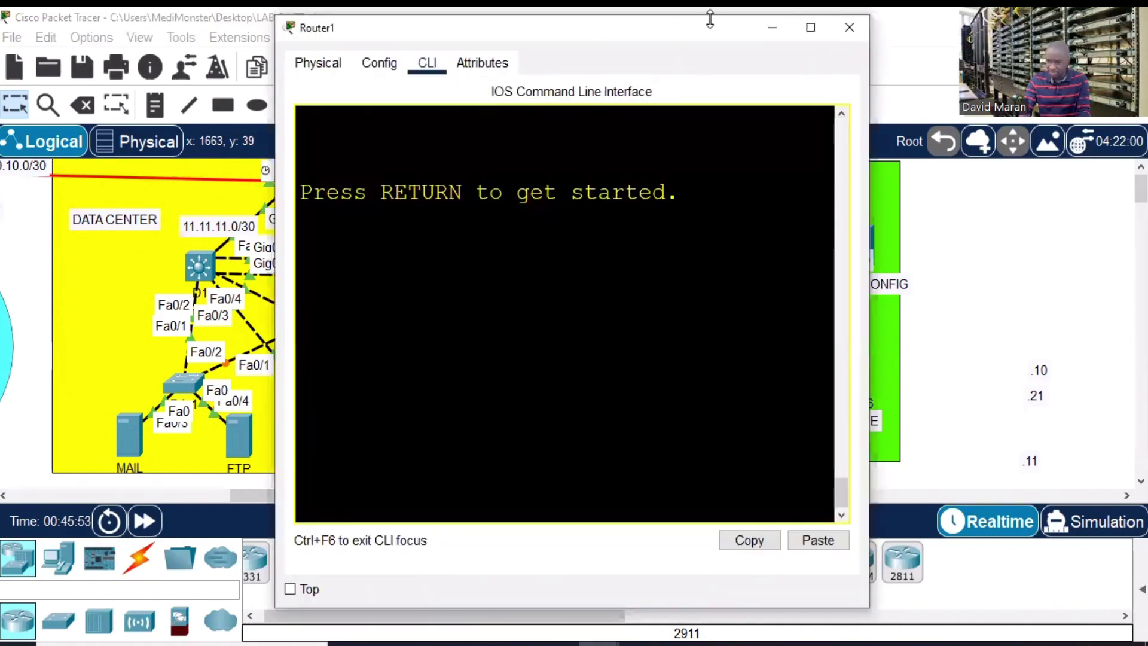
pyautogui.moveTo(574, 31); pyautogui.dragTo(292, 23)
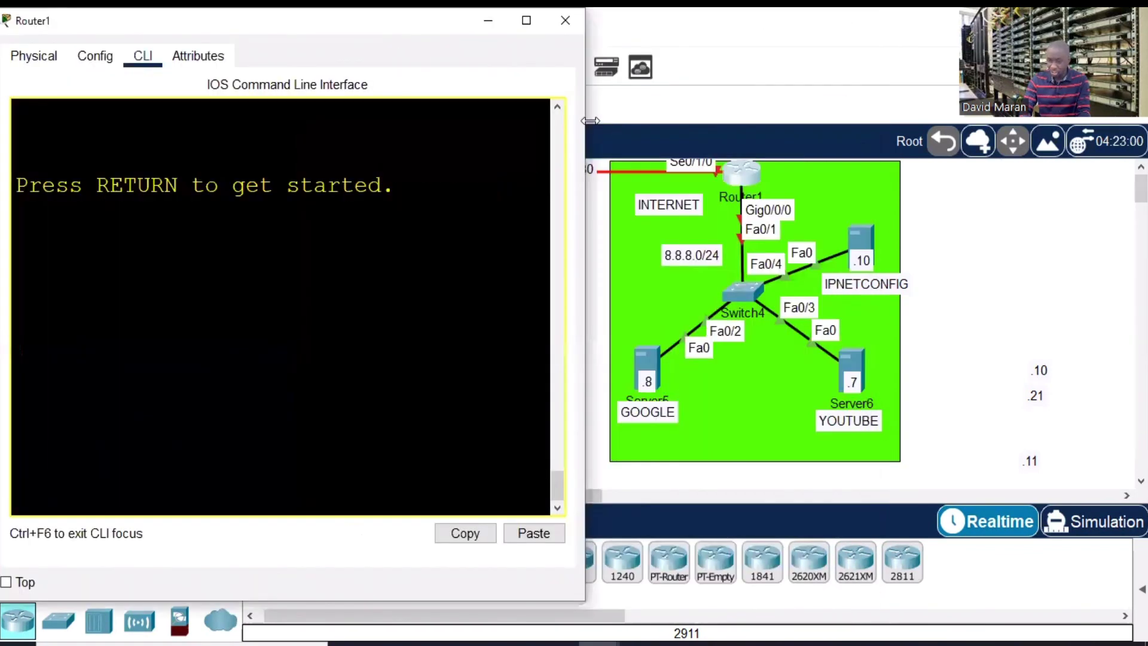
pyautogui.moveTo(586, 120); pyautogui.dragTo(640, 120)
pyautogui.press('Return')
pyautogui.press('Return')
pyautogui.press('Return')
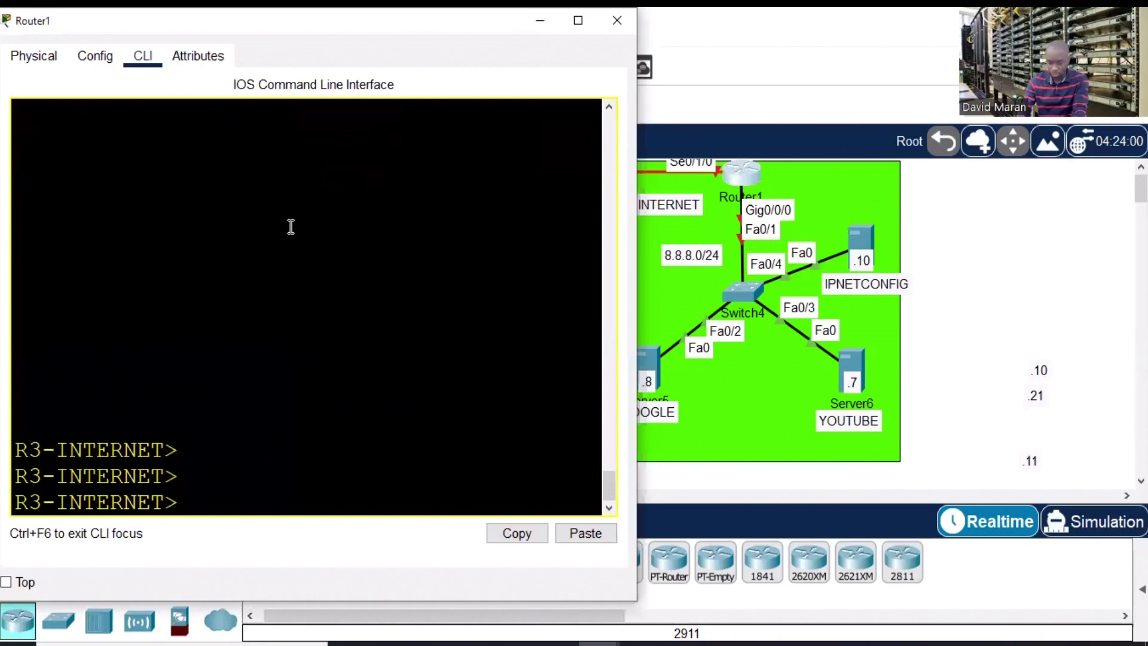
pyautogui.write('en')
pyautogui.press('Return')
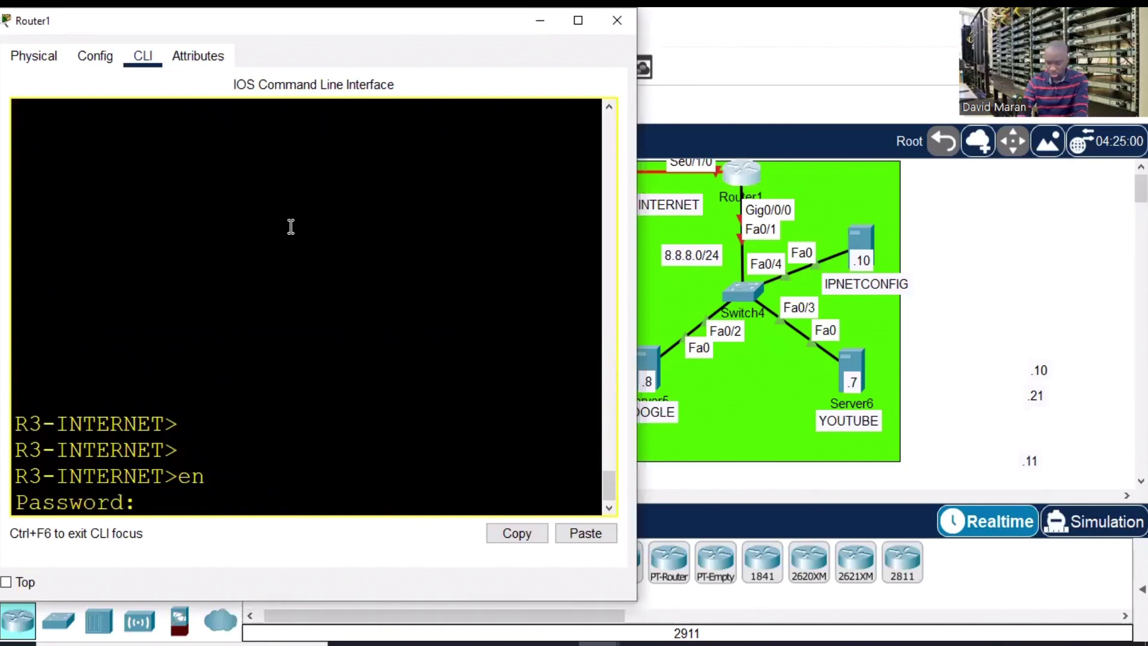
pyautogui.press('Return')
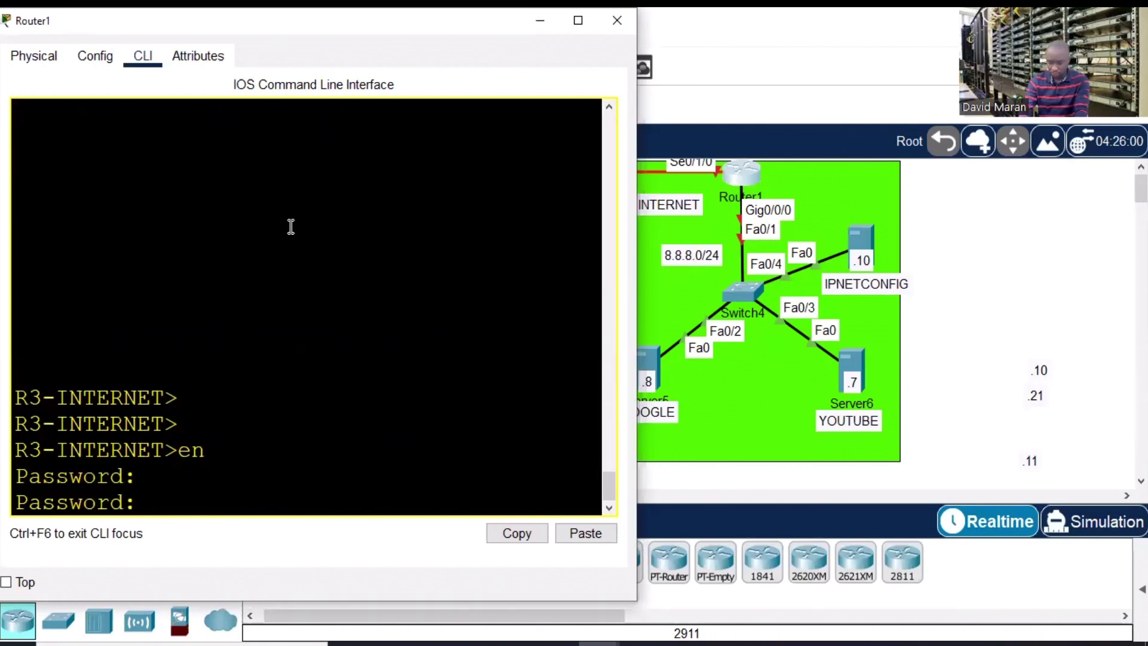
pyautogui.press('Return')
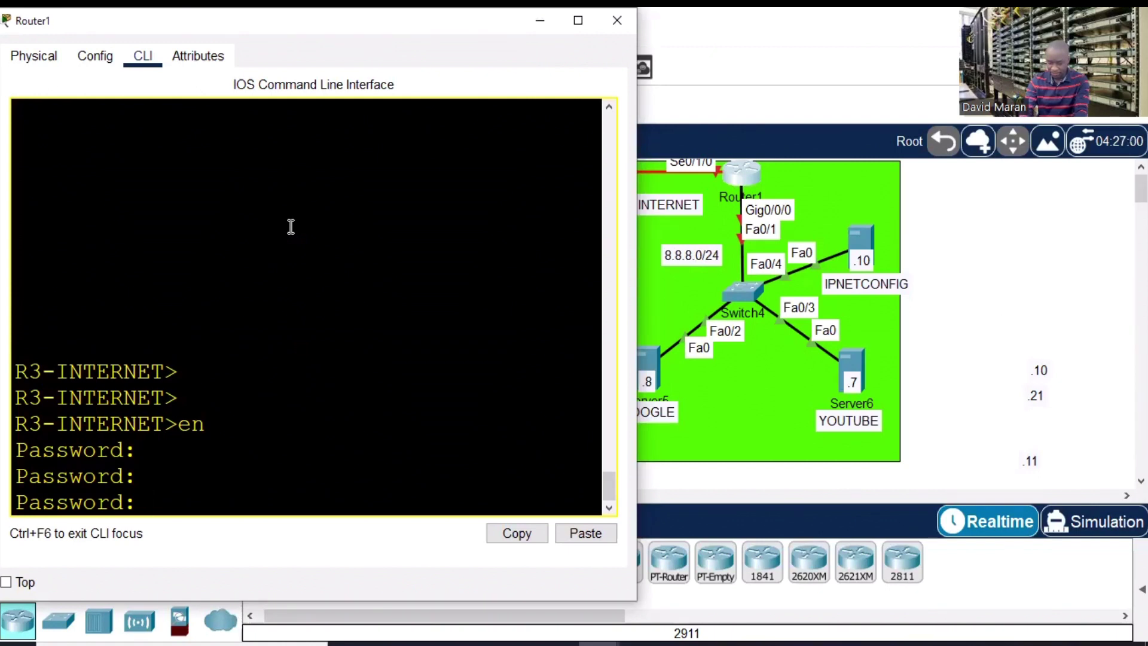
pyautogui.press('Return')
# - List the router's assigned interfaces with 'sh ip int br | e una'
pyautogui.write('sh ip int br')
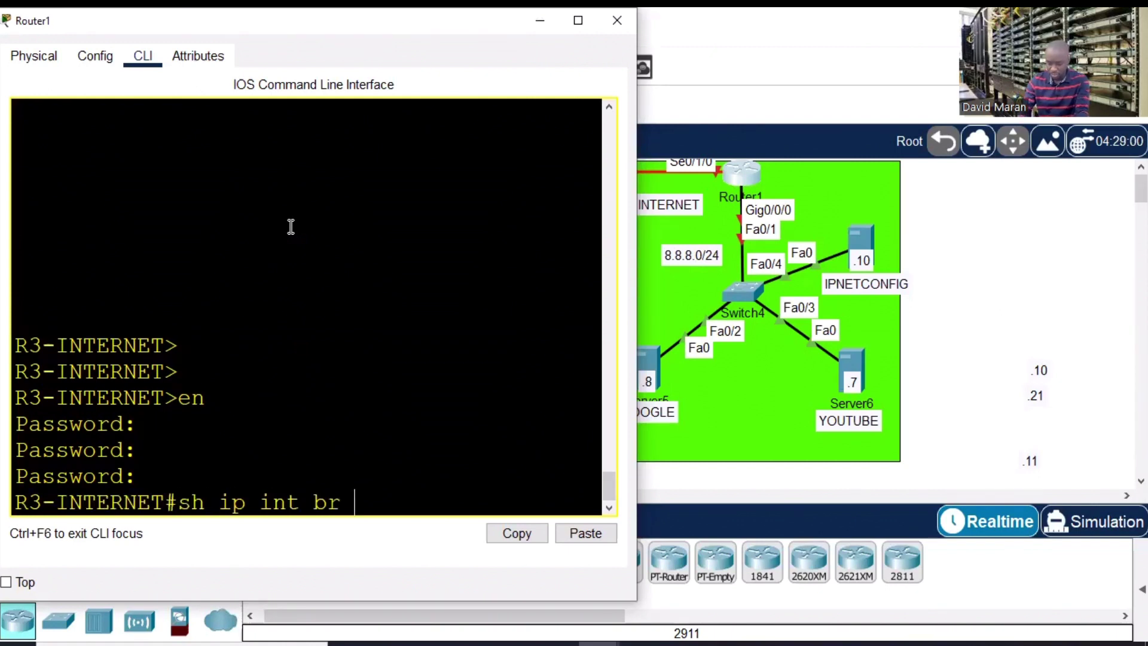
pyautogui.write(' 4 e una')
pyautogui.press('Return')
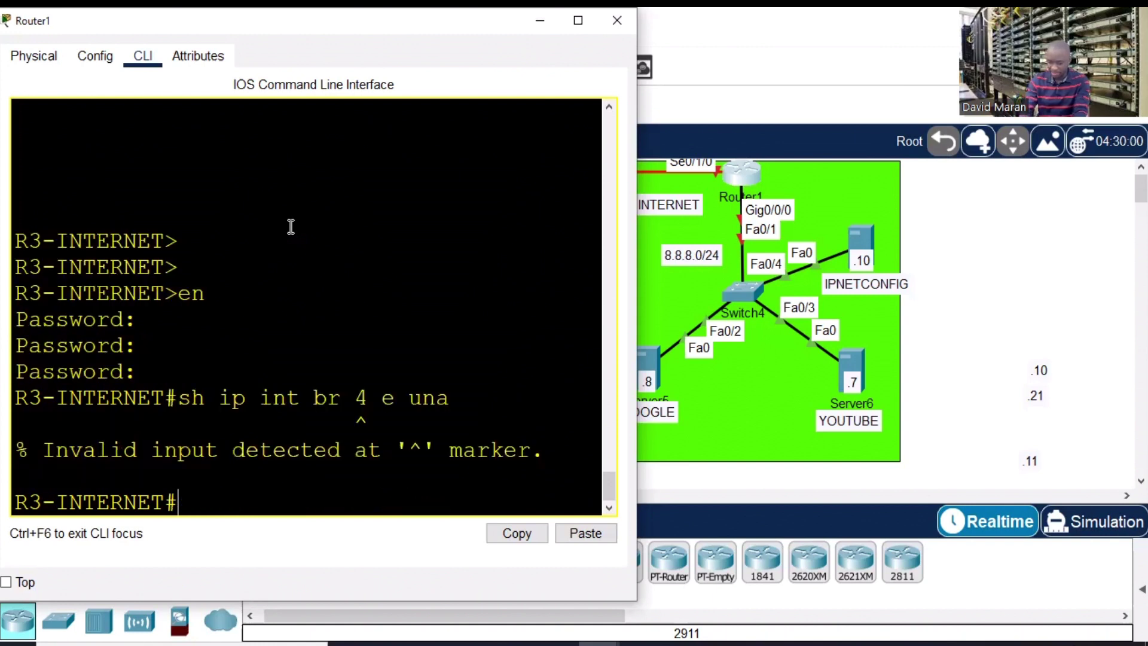
pyautogui.press('Up')
pyautogui.press('Left')
pyautogui.press('Left')
pyautogui.press('Left')
pyautogui.press('Left')
pyautogui.press('Left')
pyautogui.press('Left')
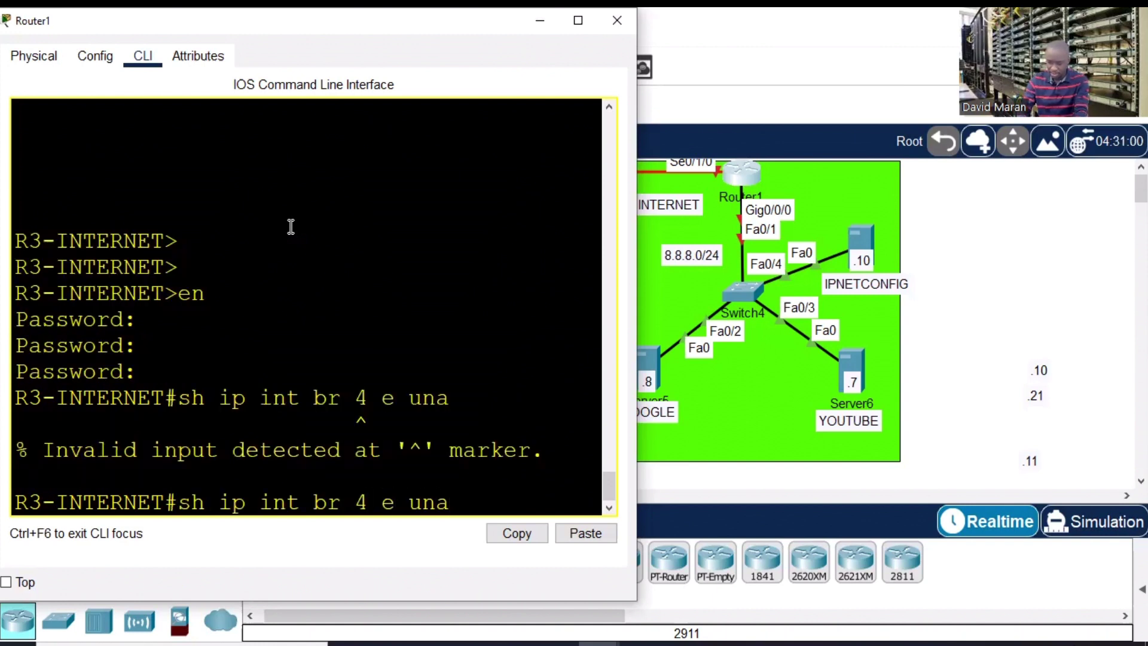
pyautogui.press('BackSpace')
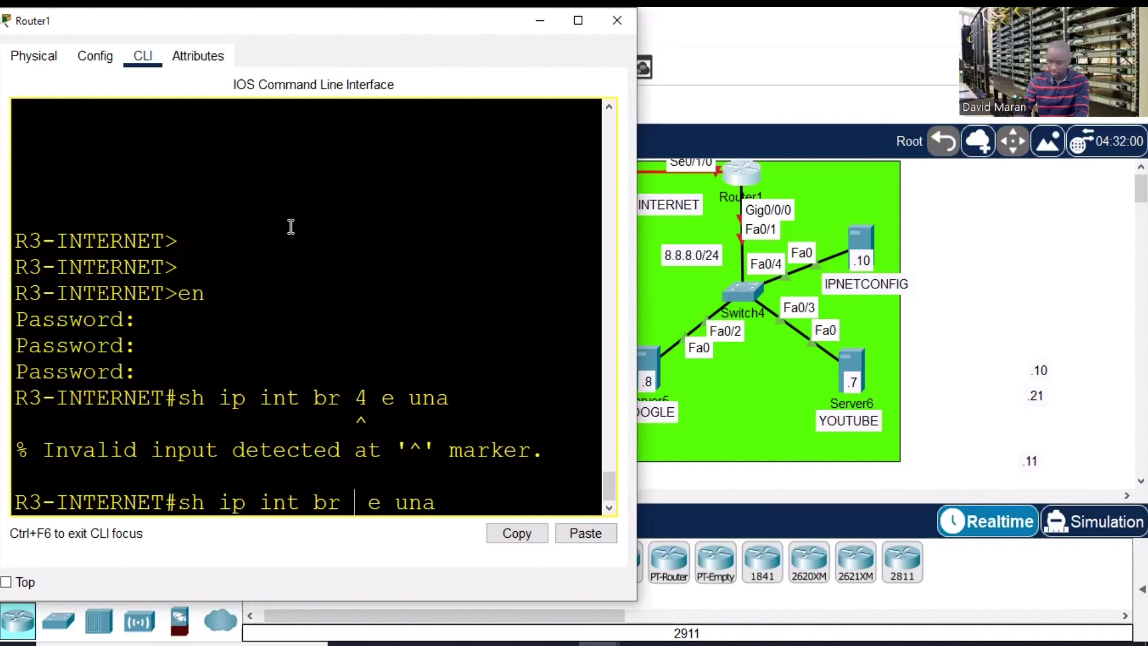
pyautogui.write('|')
pyautogui.press('Return')
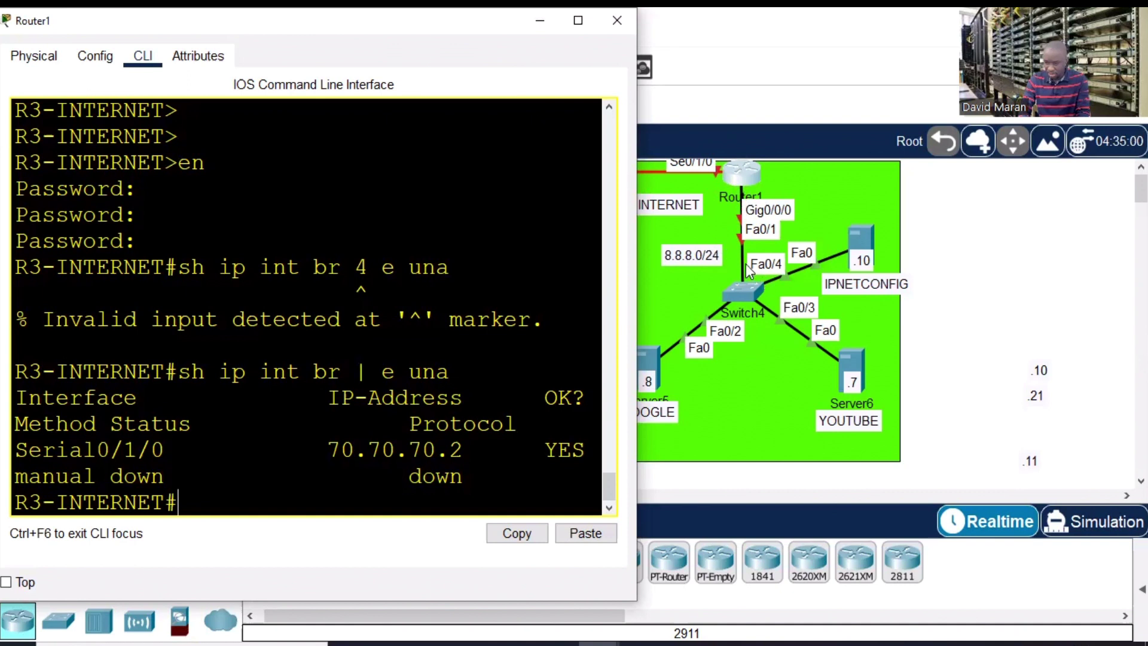
# - Enter configuration mode for interface GigabitEthernet0/0/0 on R3-INTERNET
pyautogui.write('conf t')
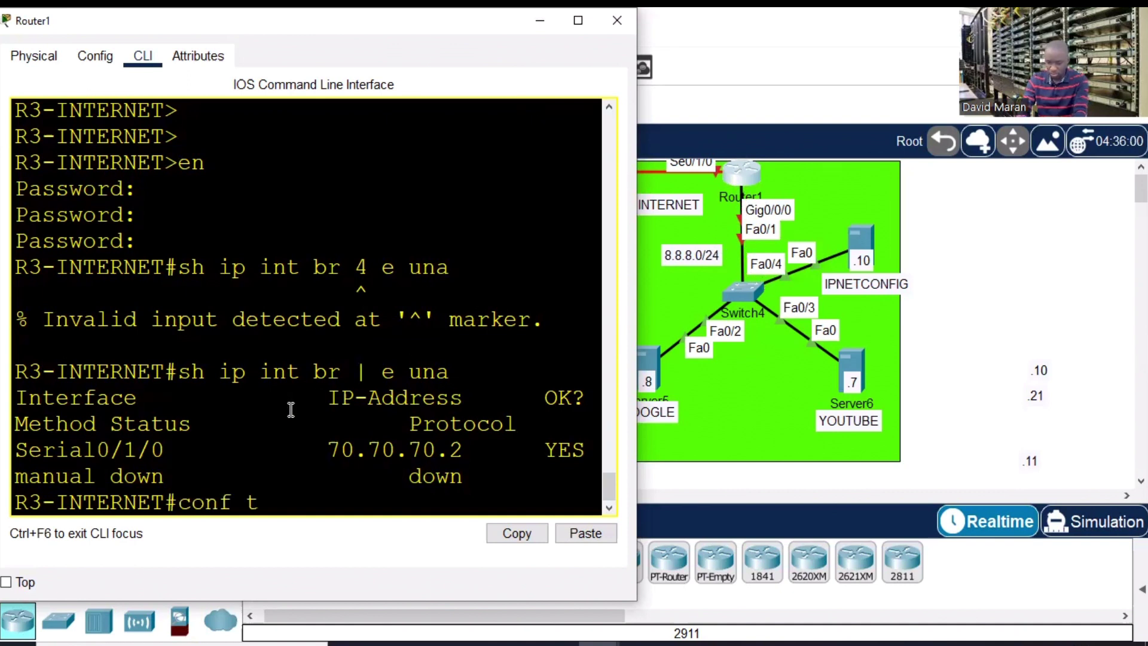
pyautogui.press('Return')
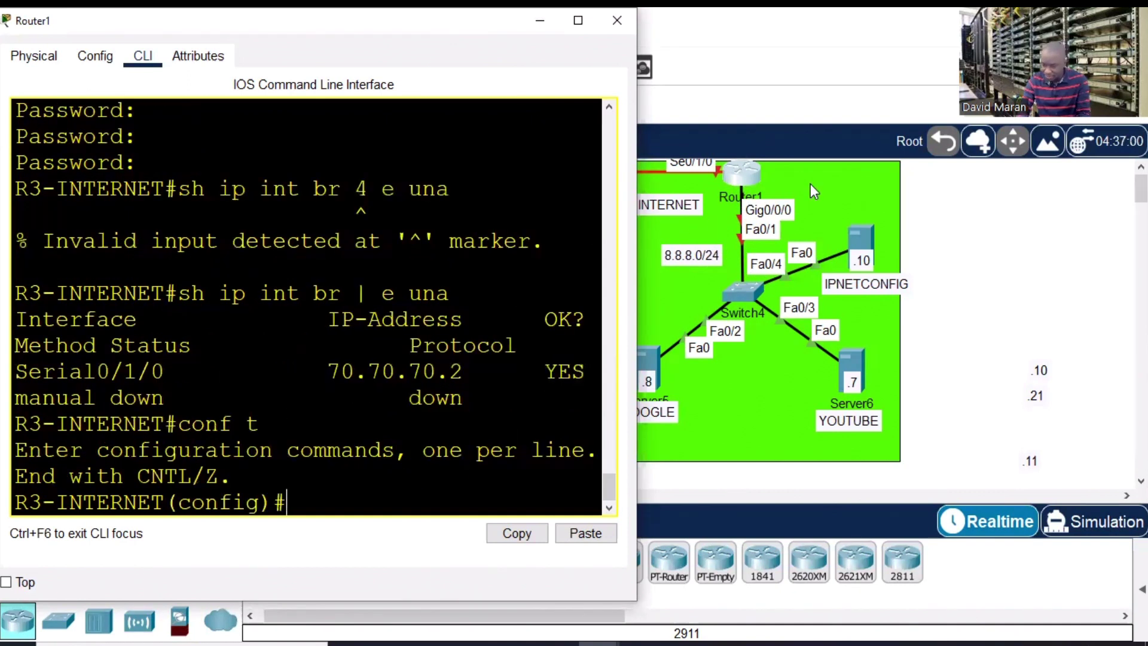
pyautogui.write('int g0/0/0')
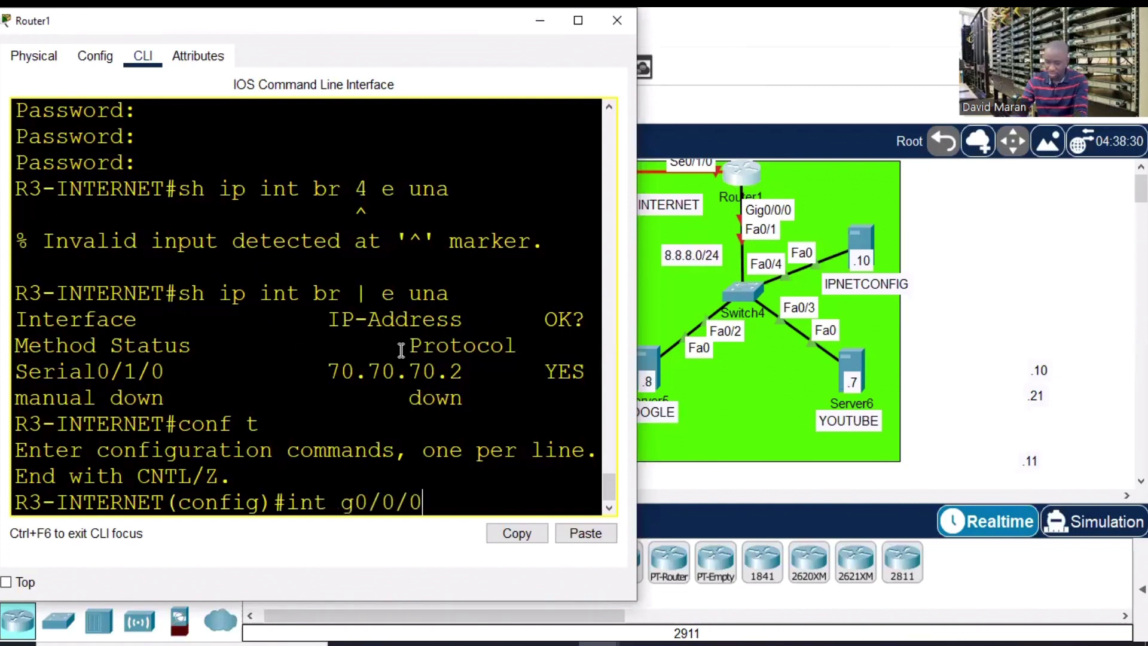
pyautogui.press('Return')
pyautogui.write('ip add')
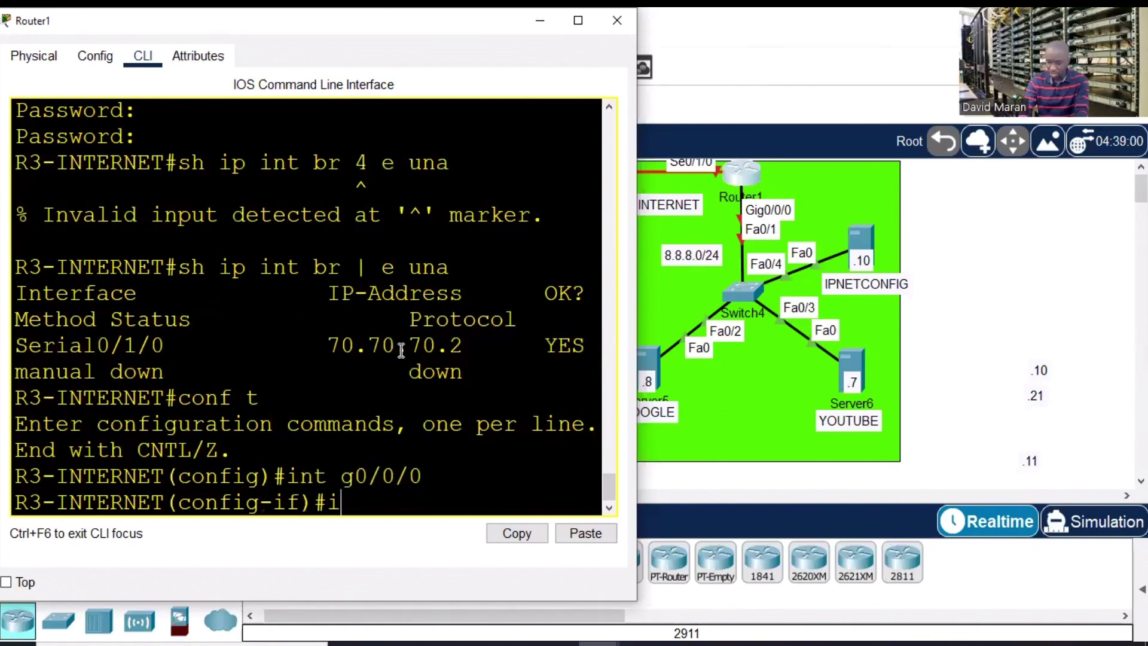
pyautogui.press('Tab')
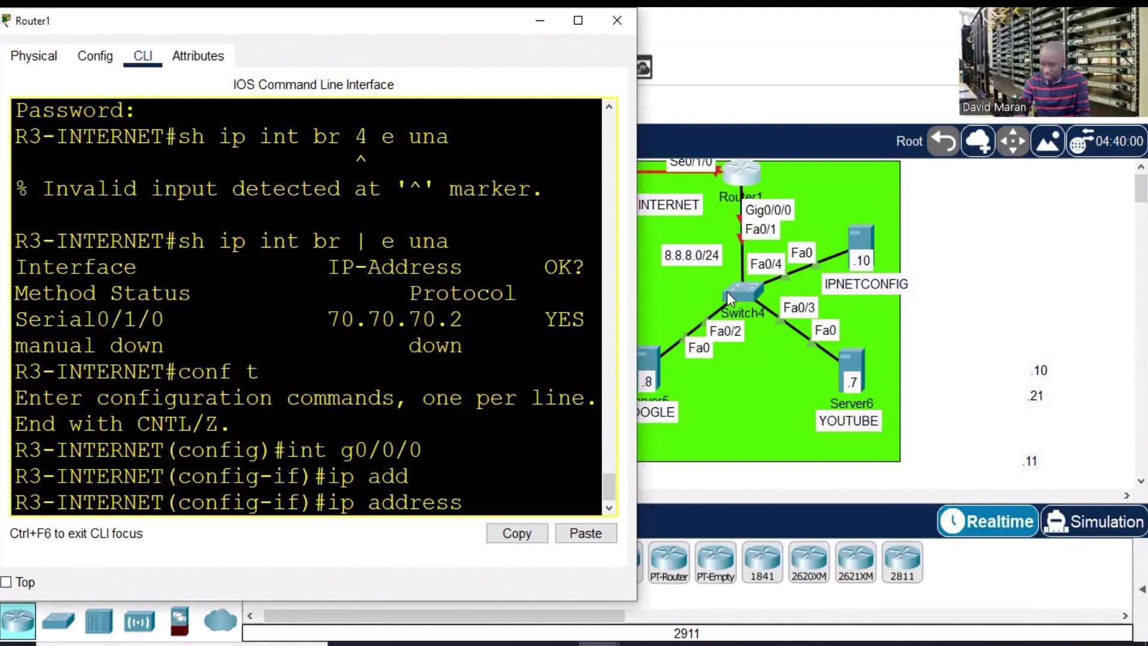
# - Confirm Server5's default gateway is 8.8.8.254
pyautogui.click(651, 350)
pyautogui.click(355, 116)
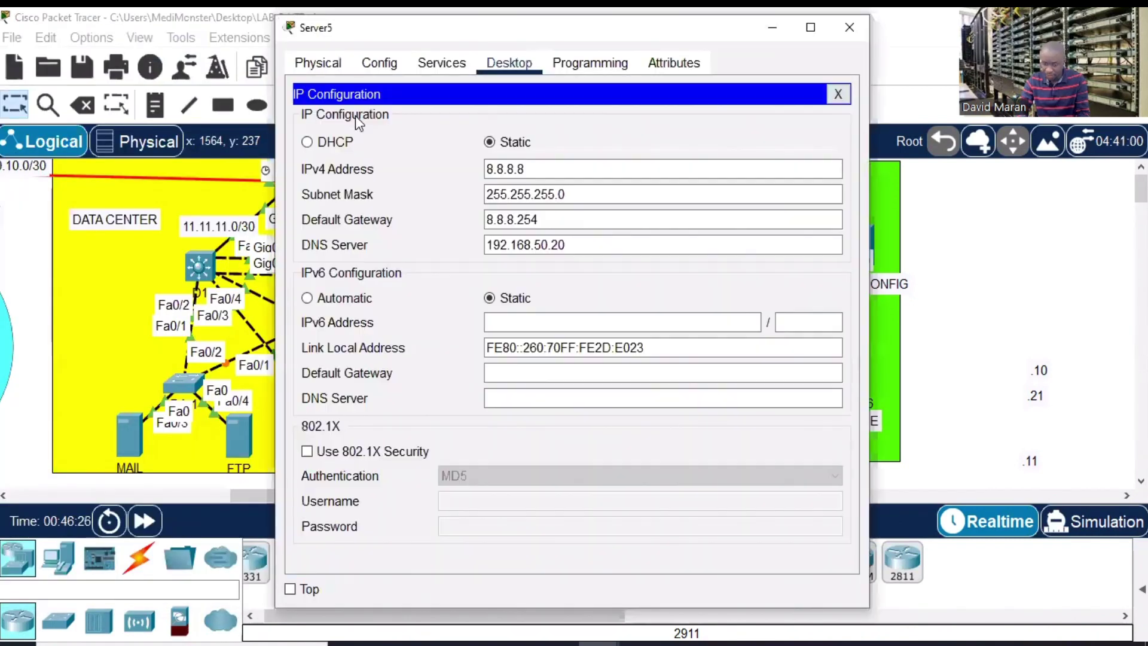
pyautogui.click(682, 218)
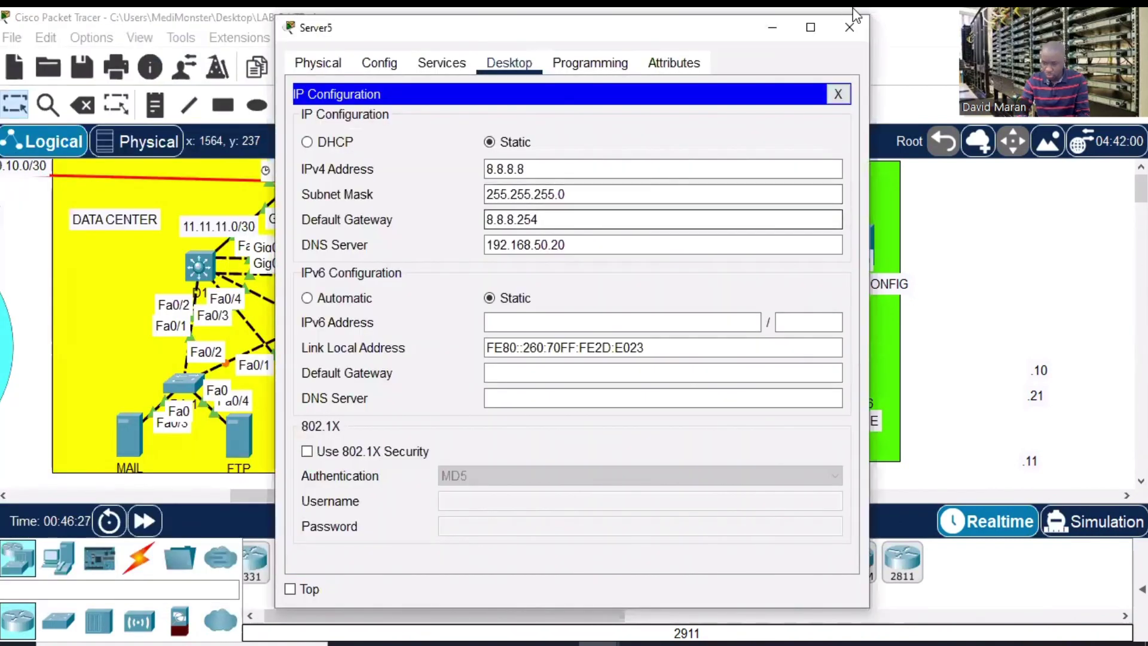
pyautogui.click(848, 27)
# - Assign 8.8.8.254 255.255.255.0 to GigabitEthernet0/0/0
pyautogui.click(740, 177)
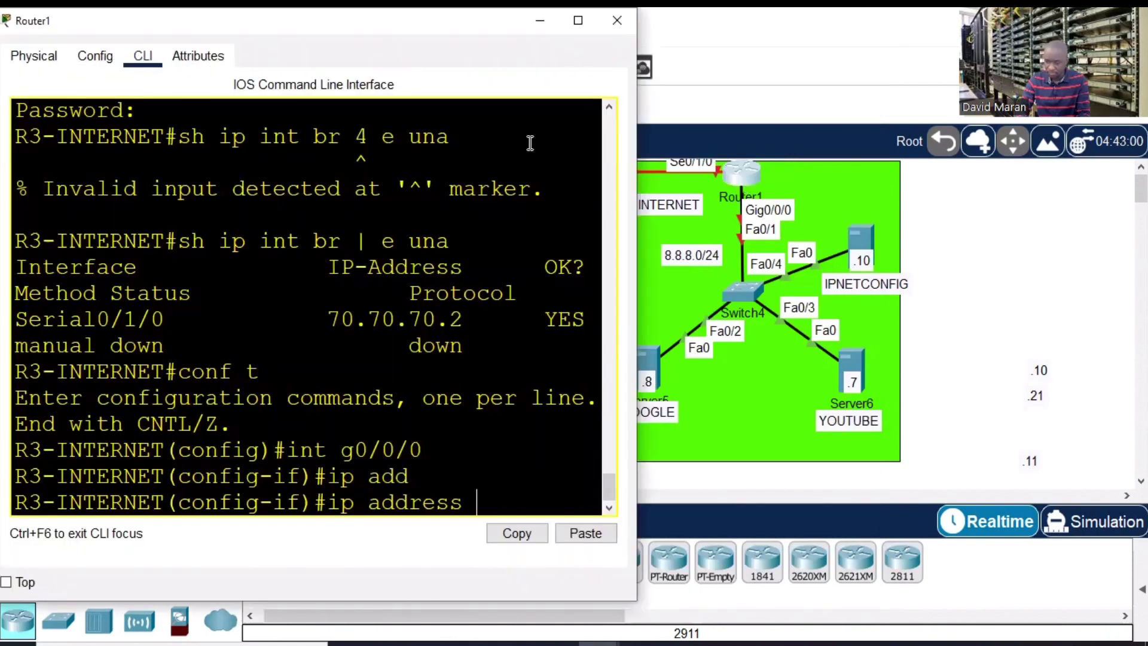
pyautogui.write('8.8.8.8')
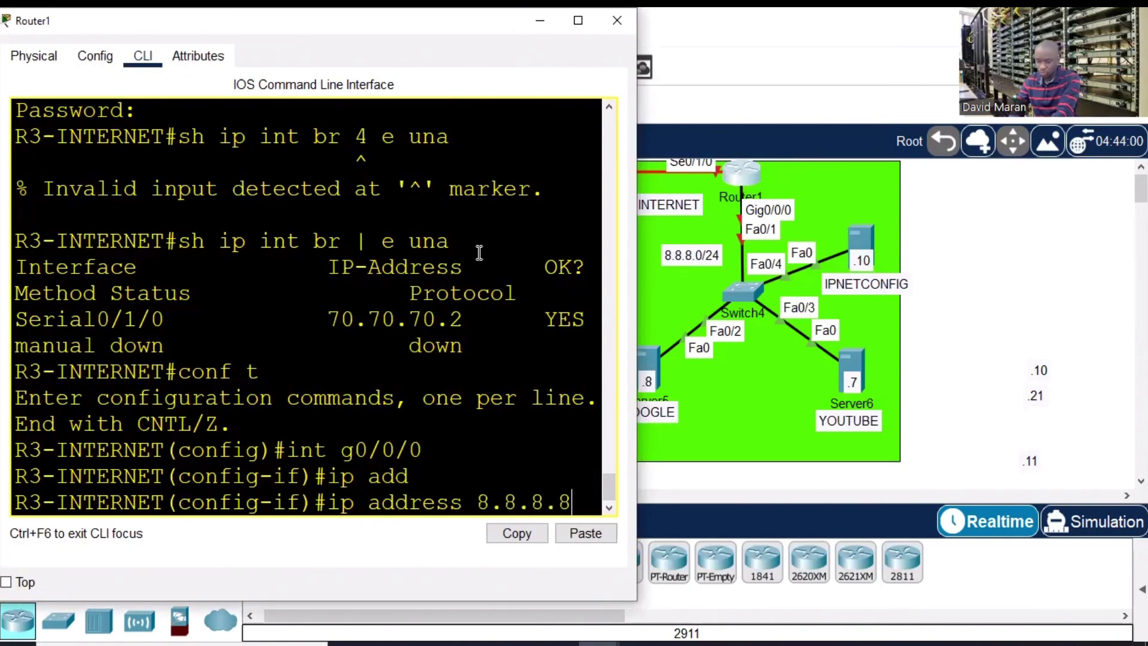
pyautogui.press('BackSpace')
pyautogui.write('254')
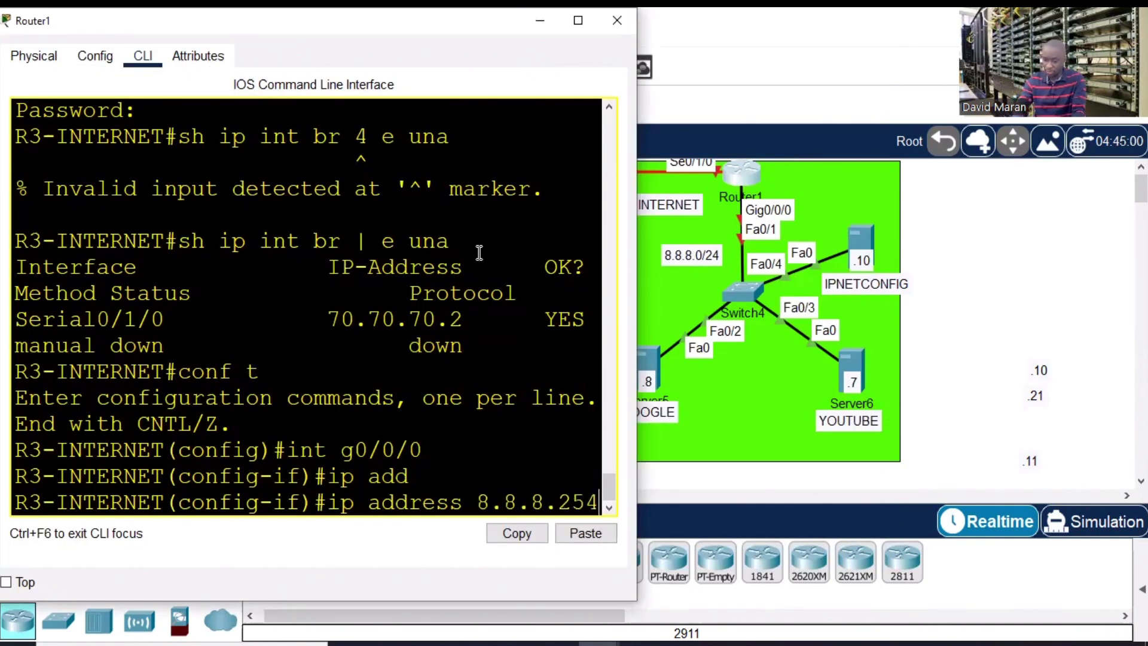
pyautogui.write(' 255.255.255.0')
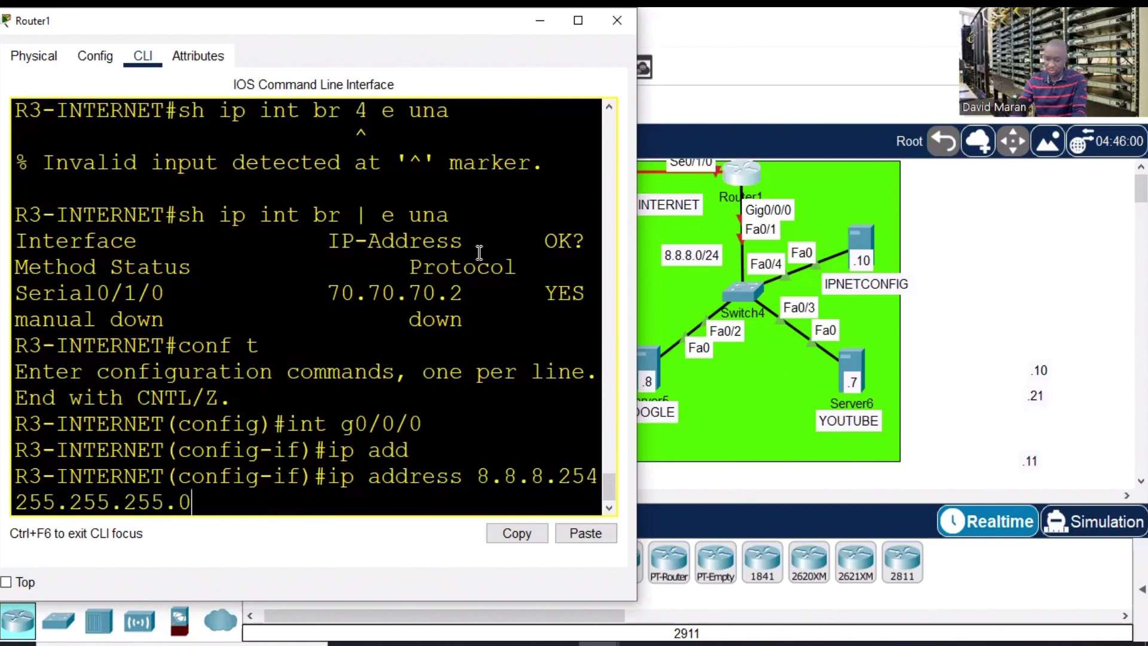
pyautogui.press('Return')
# - Bring GigabitEthernet0/0/0 up and save the configuration with do wr
pyautogui.write('no sh')
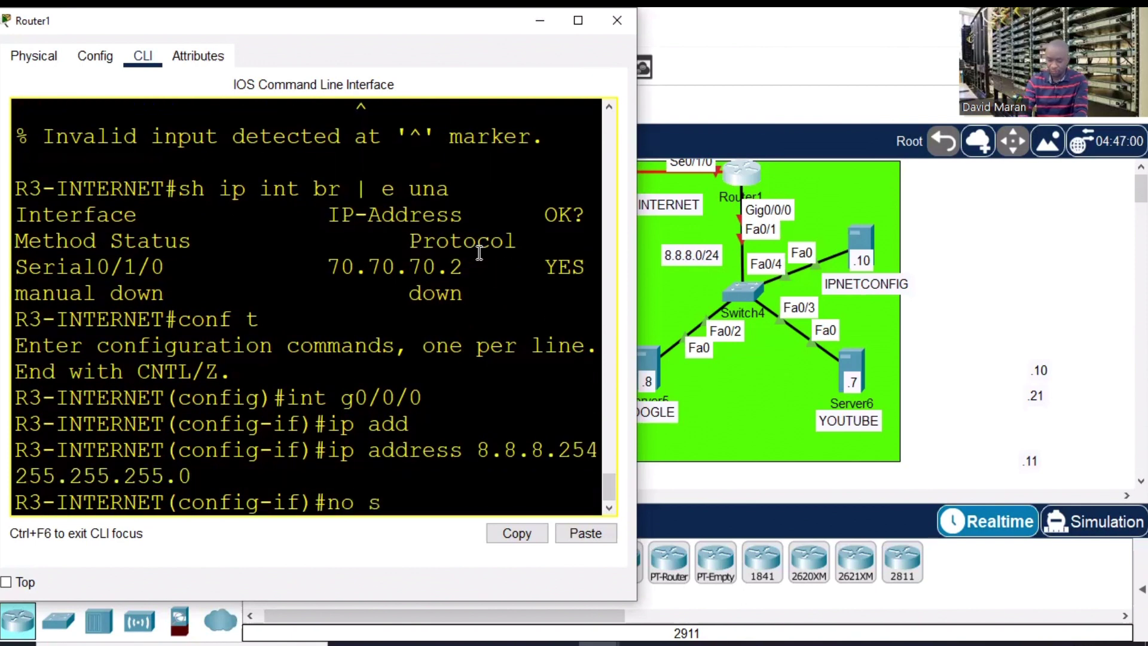
pyautogui.press('Tab')
pyautogui.press('Return')
pyautogui.press('Return')
pyautogui.press('Return')
pyautogui.press('Return')
pyautogui.press('Return')
pyautogui.write('do wr')
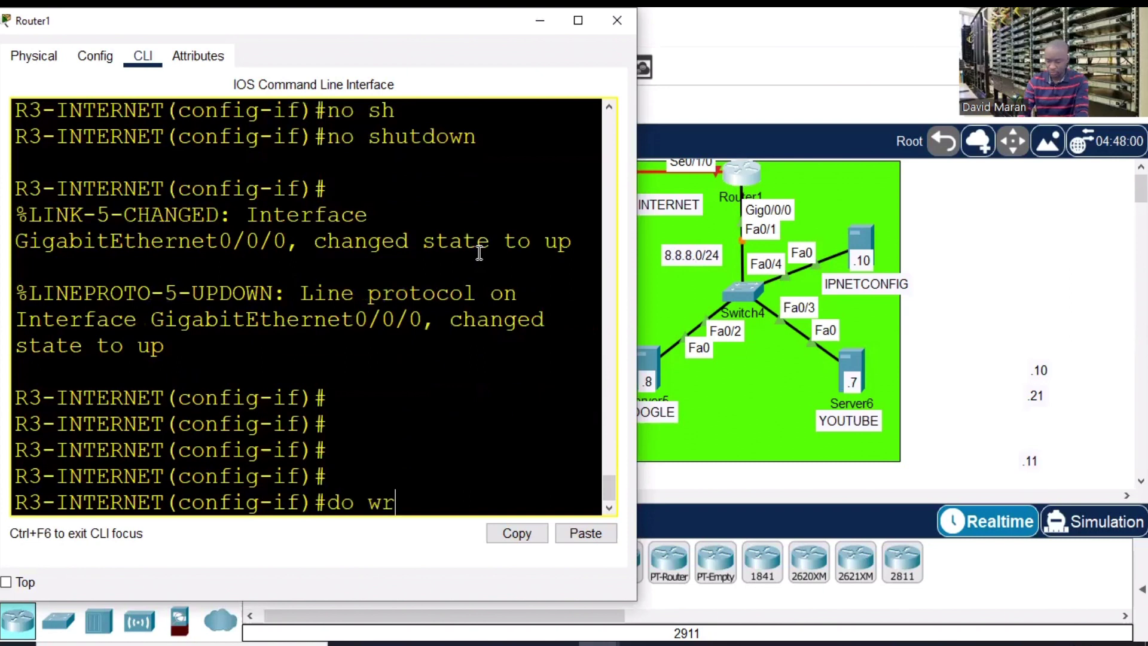
pyautogui.press('Return')
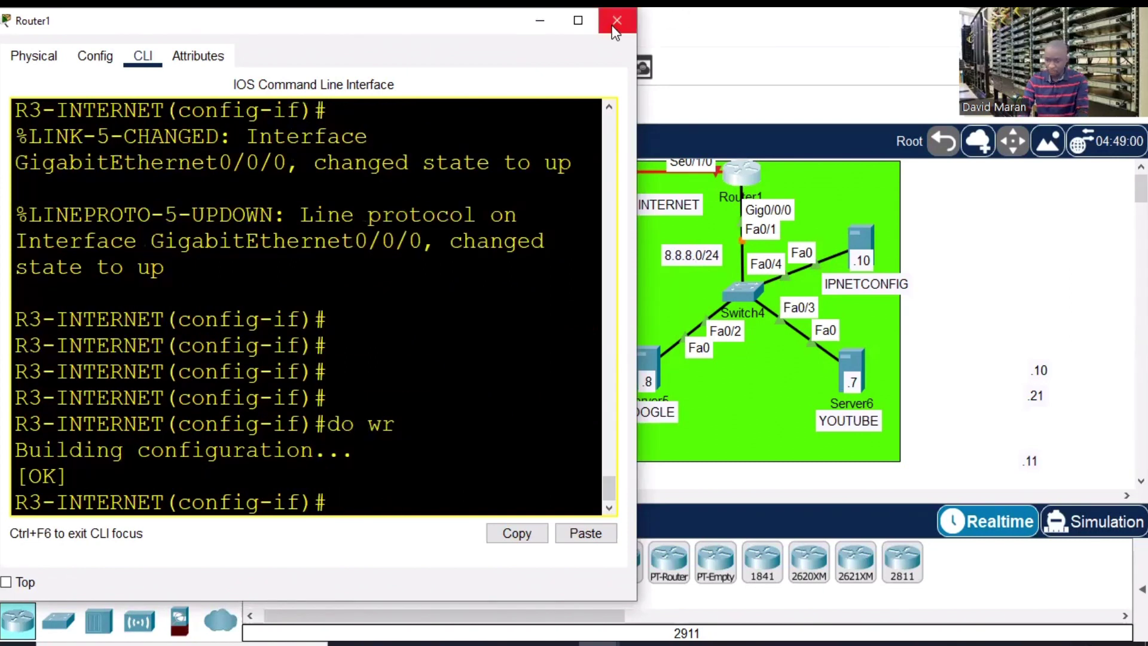
# - Close and reopen Router1's console, enlarging it to review the history
pyautogui.click(617, 20)
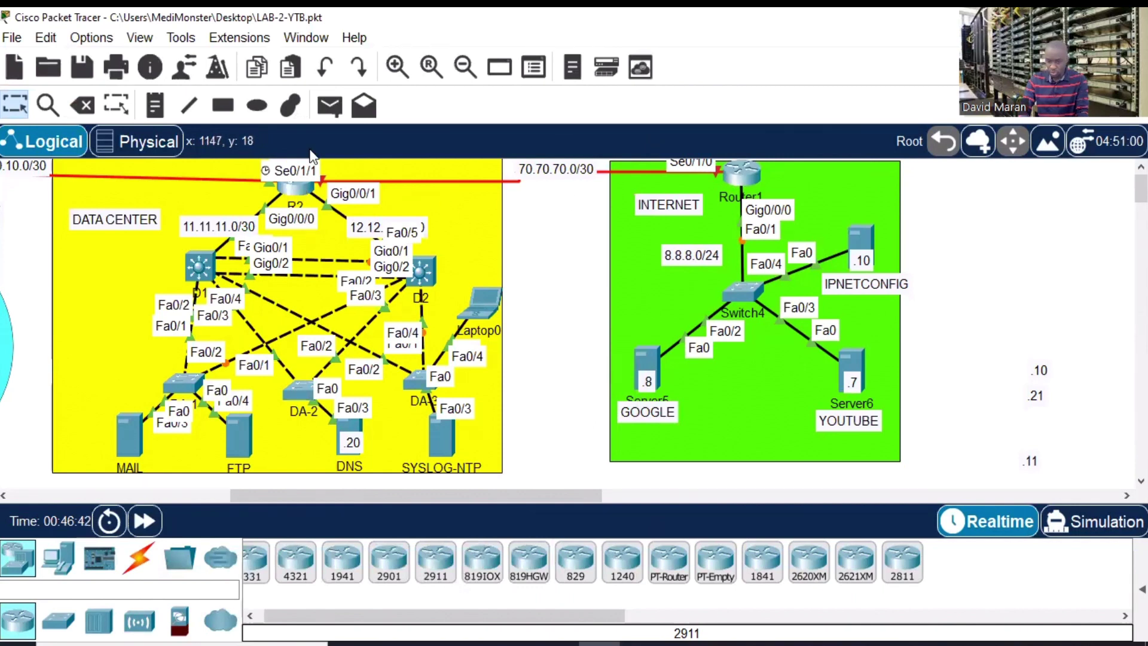
pyautogui.click(742, 174)
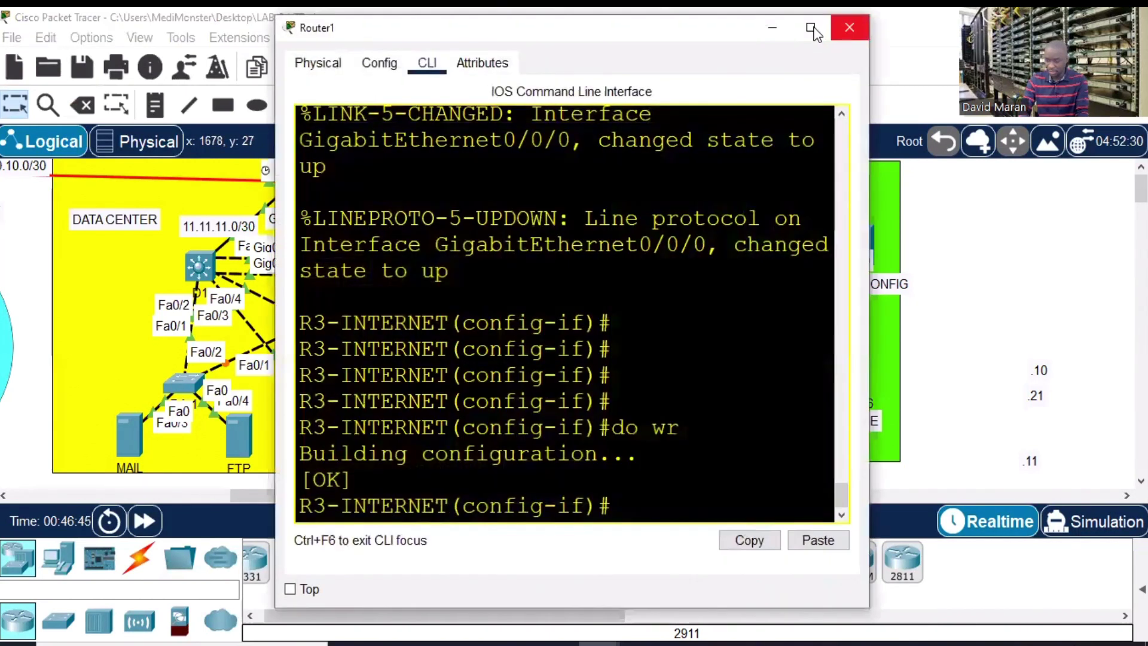
pyautogui.click(809, 28)
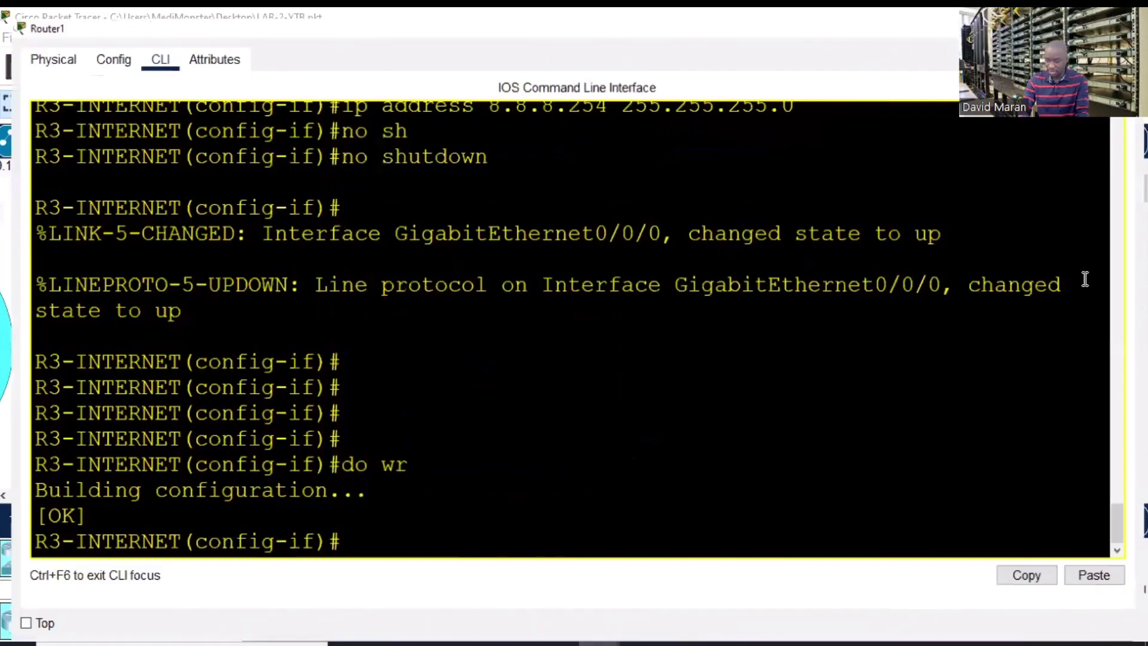
pyautogui.moveTo(1124, 517); pyautogui.dragTo(1120, 496)
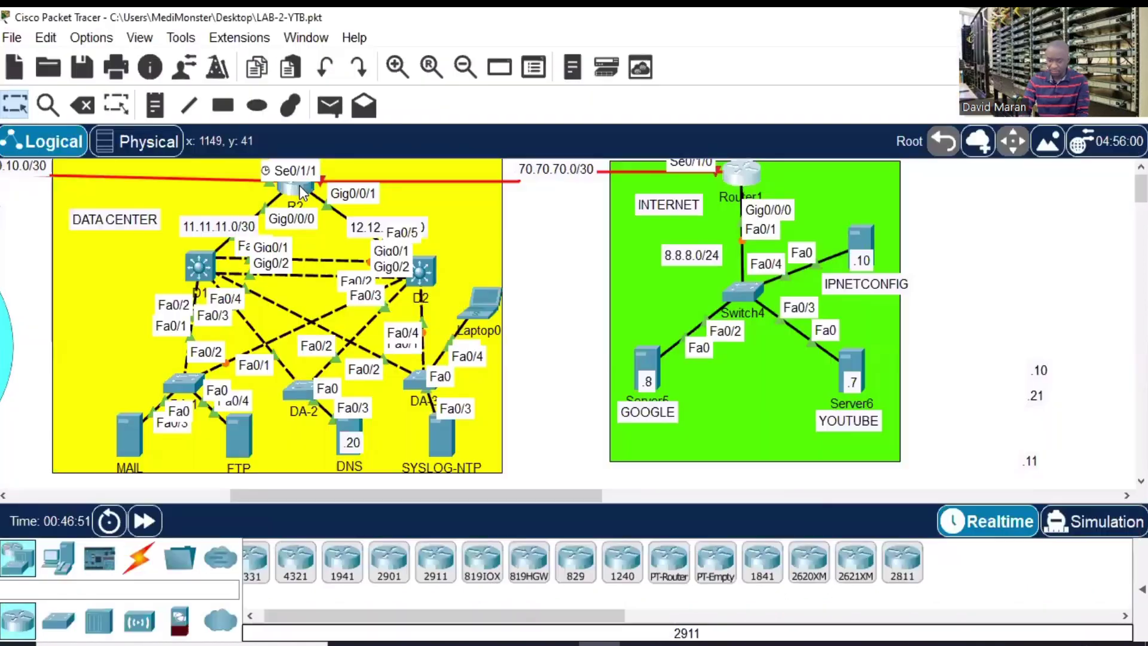
# - On R2, give GigabitEthernet0/0/1 address 70.70.70.1 255.255.255.252
pyautogui.click(301, 185)
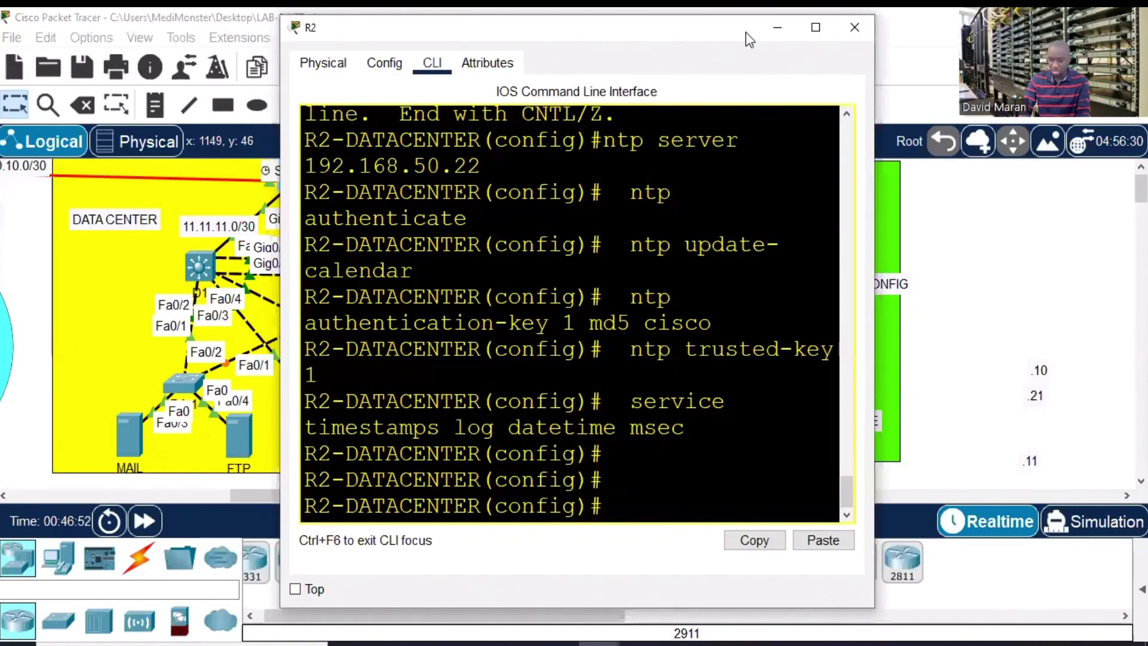
pyautogui.moveTo(745, 31); pyautogui.dragTo(999, 60)
pyautogui.press('Return')
pyautogui.press('Return')
pyautogui.write('int')
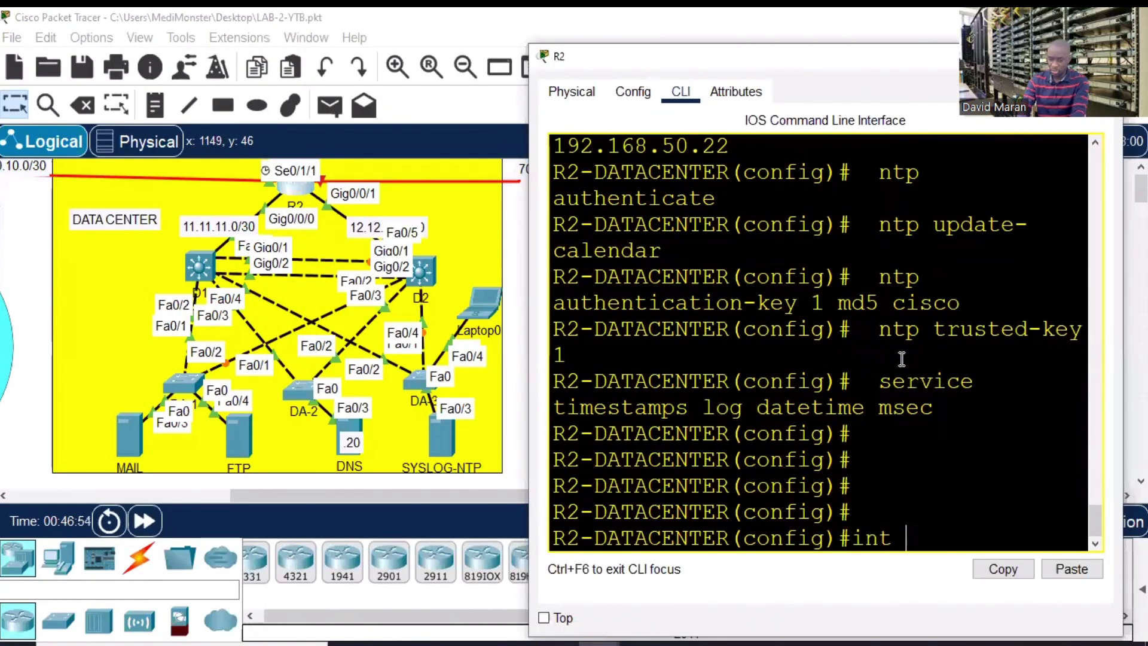
pyautogui.write(' g0/')
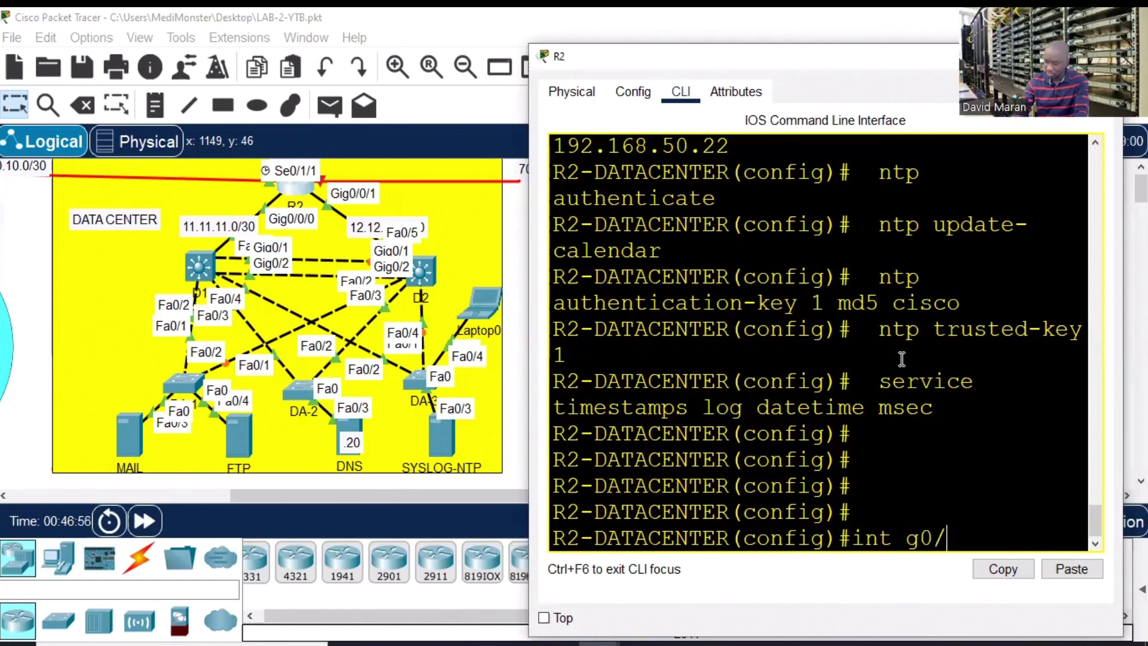
pyautogui.write('0/1')
pyautogui.press('Return')
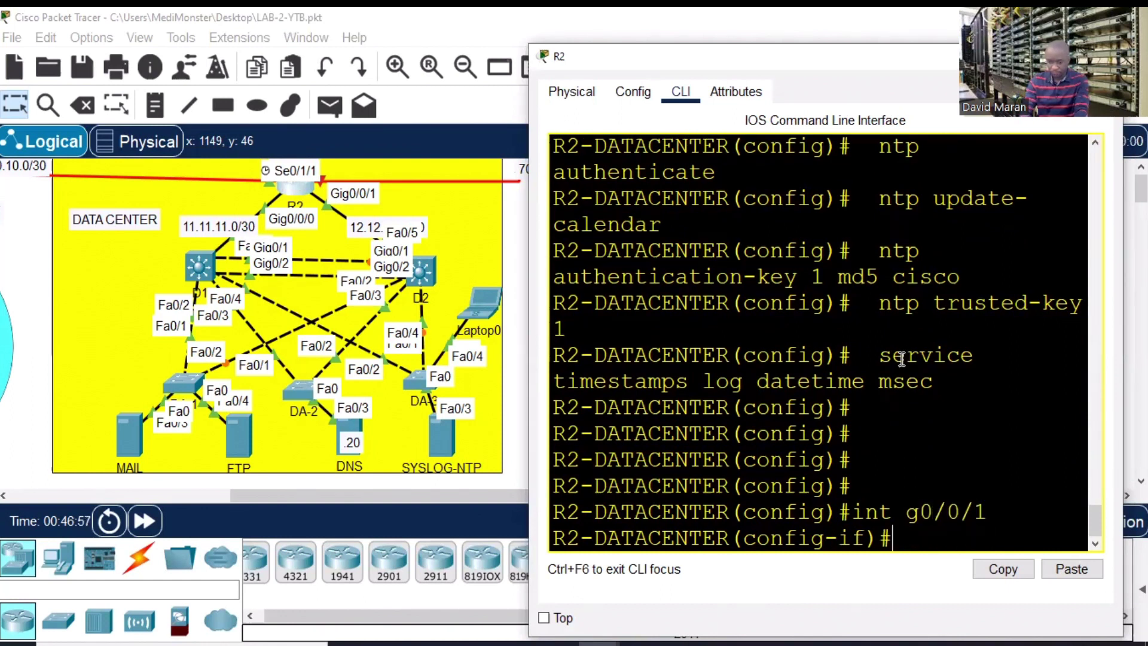
pyautogui.write('ip add')
pyautogui.press('Tab')
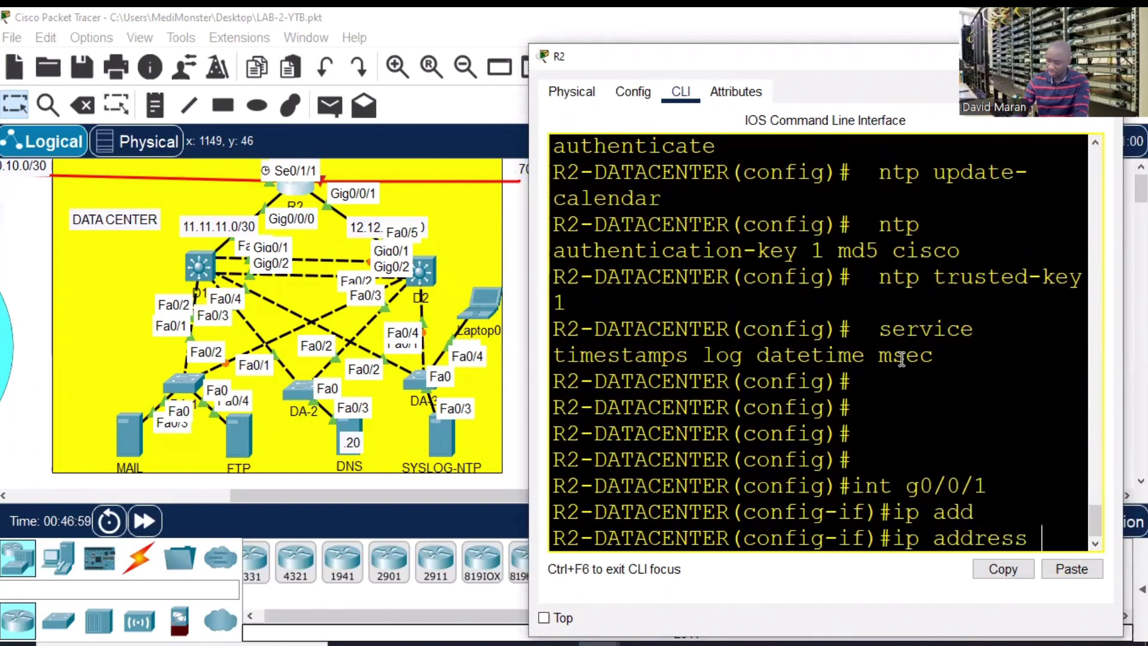
pyautogui.write('70.70.')
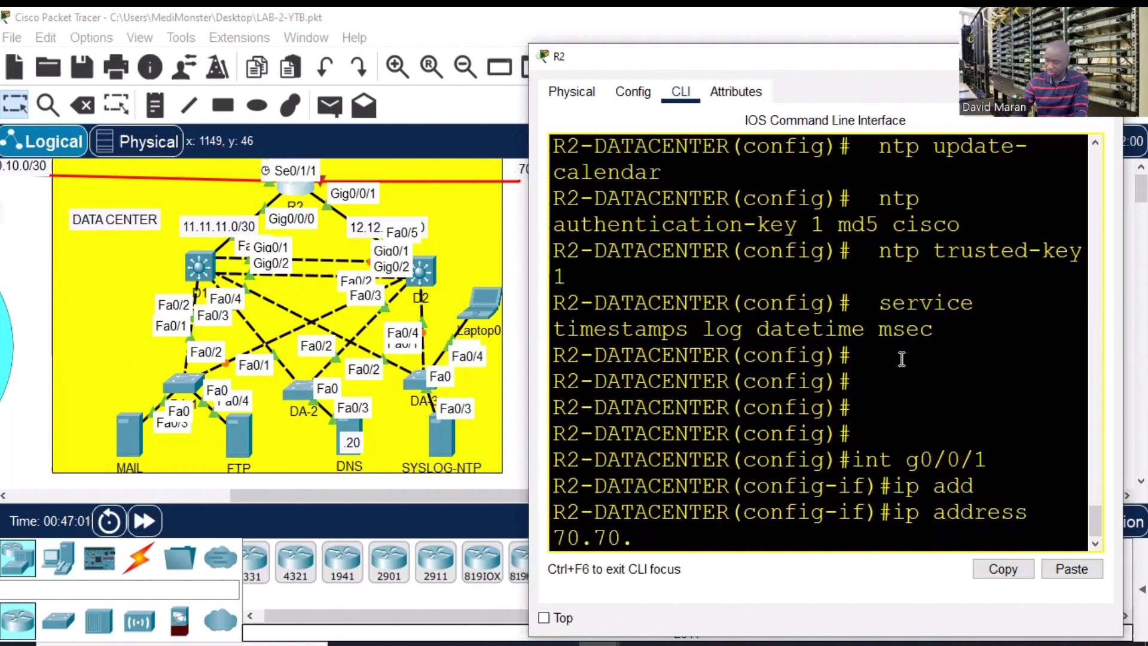
pyautogui.write('70.1 255.255.25')
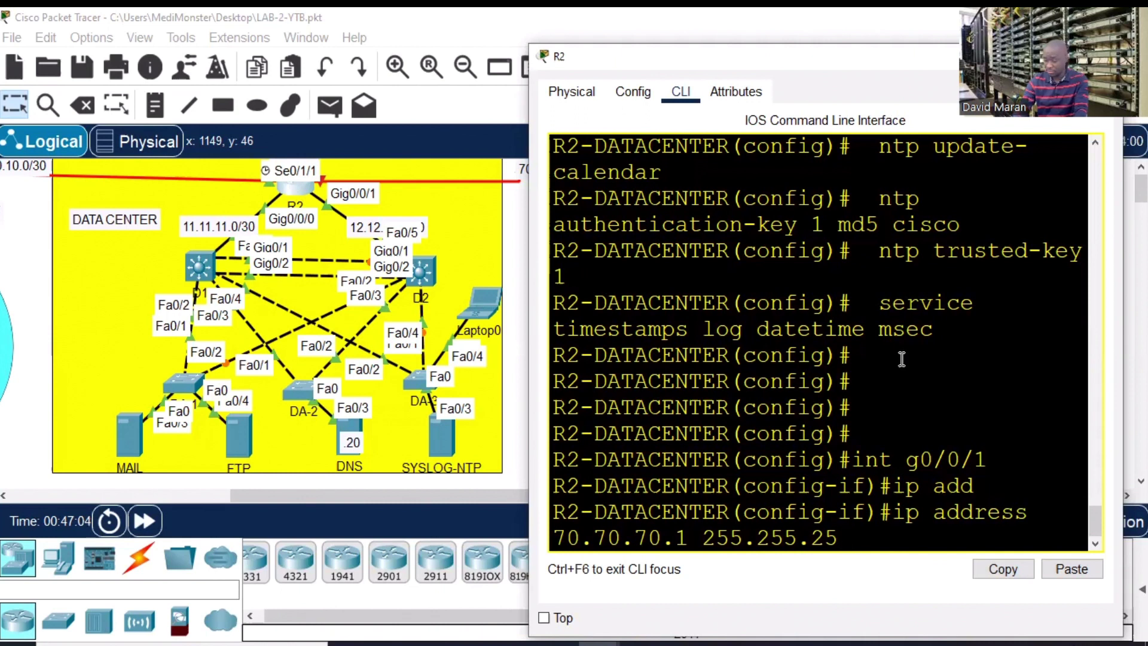
pyautogui.write('5.252')
pyautogui.press('Return')
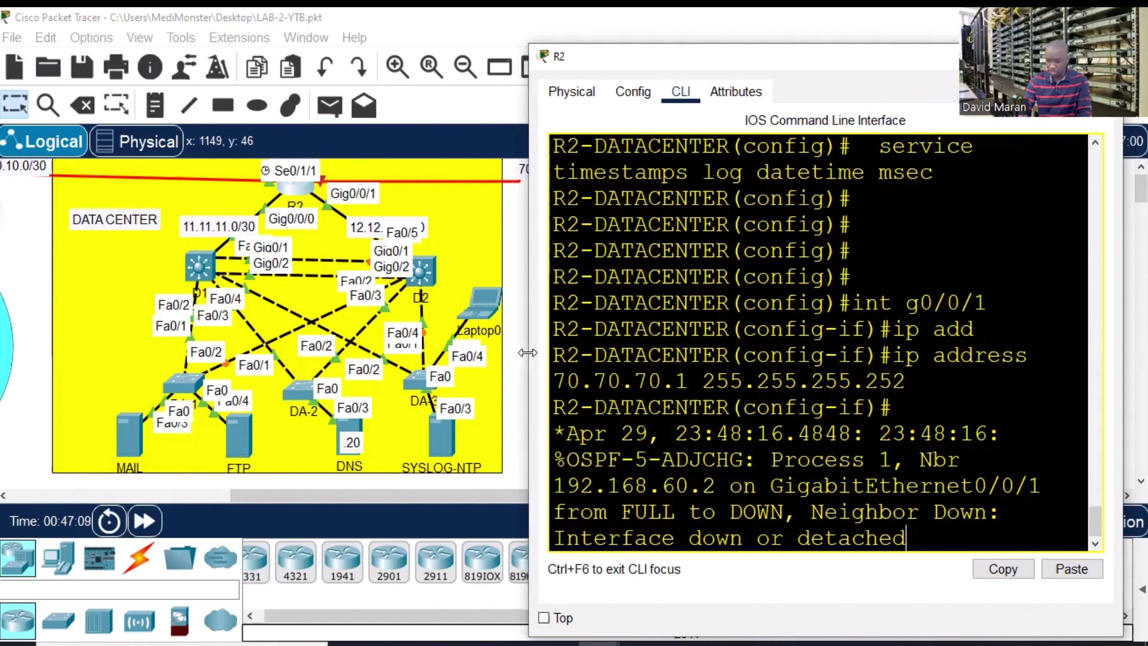
pyautogui.moveTo(528, 353); pyautogui.dragTo(224, 326)
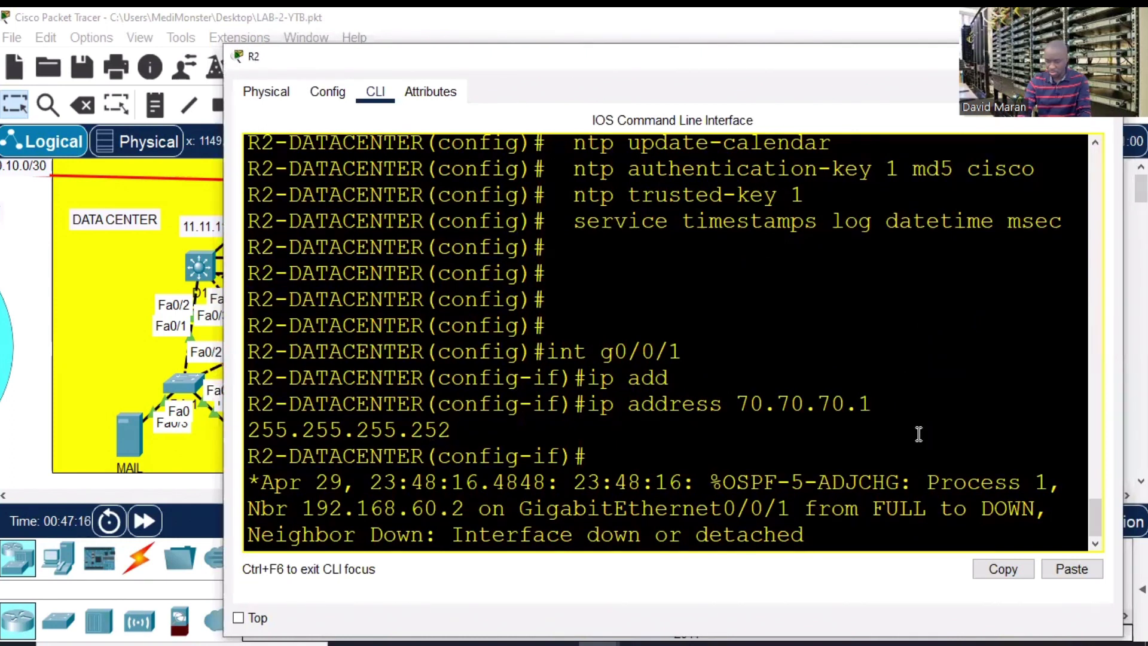
pyautogui.press('Return')
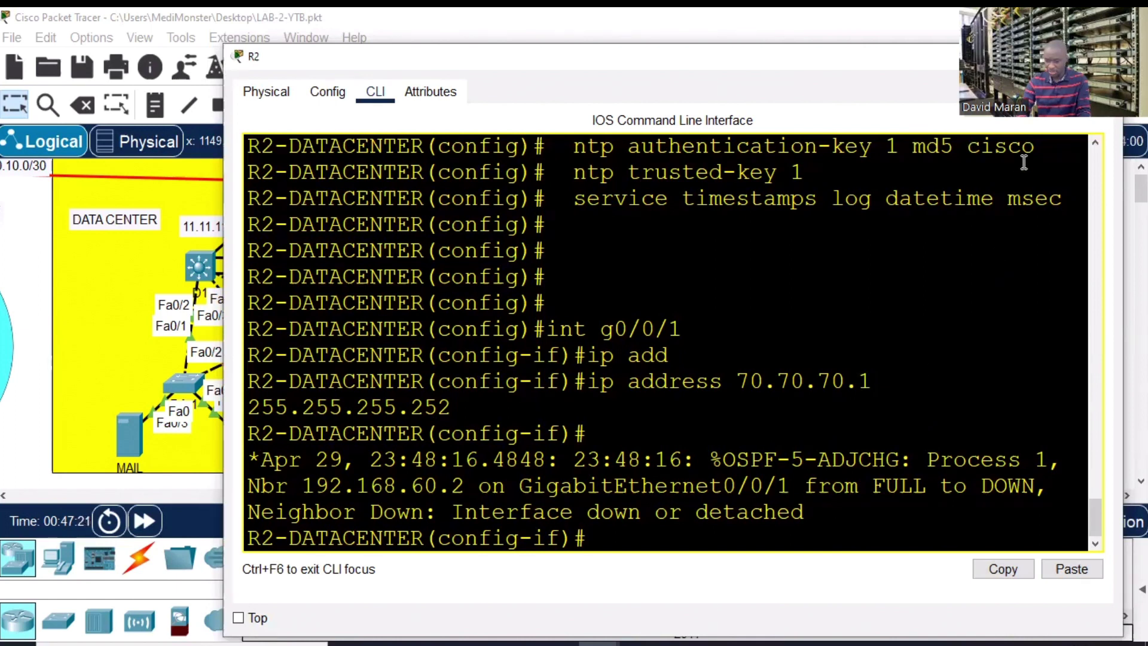
pyautogui.click(1061, 57)
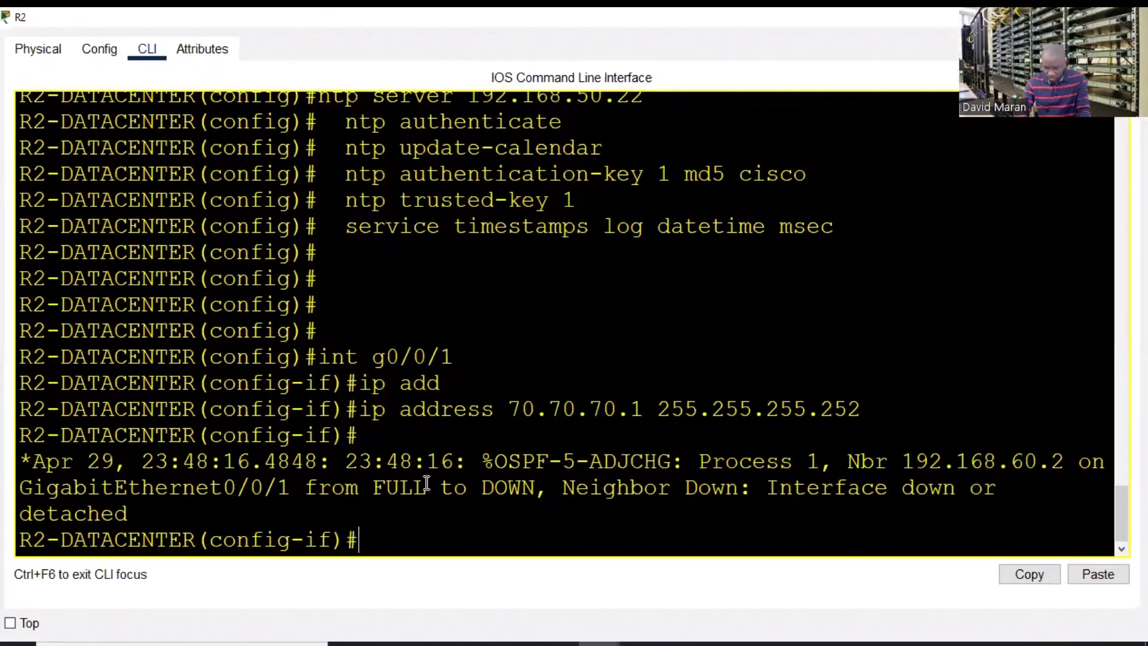
pyautogui.moveTo(88, 487); pyautogui.dragTo(480, 487)
pyautogui.hotkey('alt', 'F4')
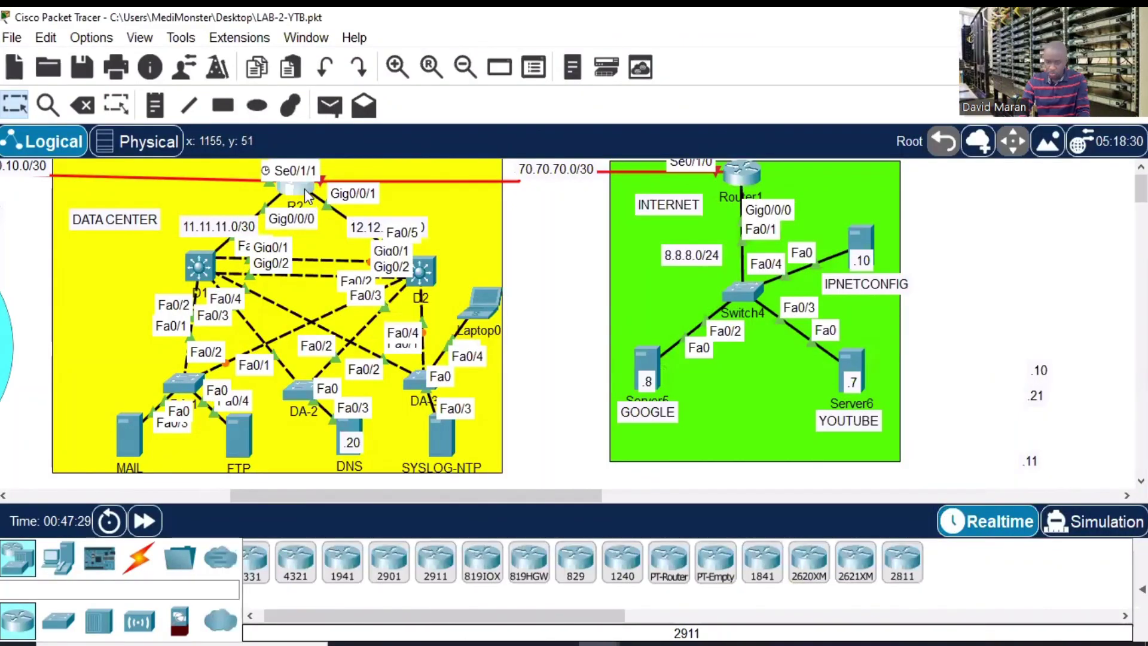
pyautogui.click(304, 189)
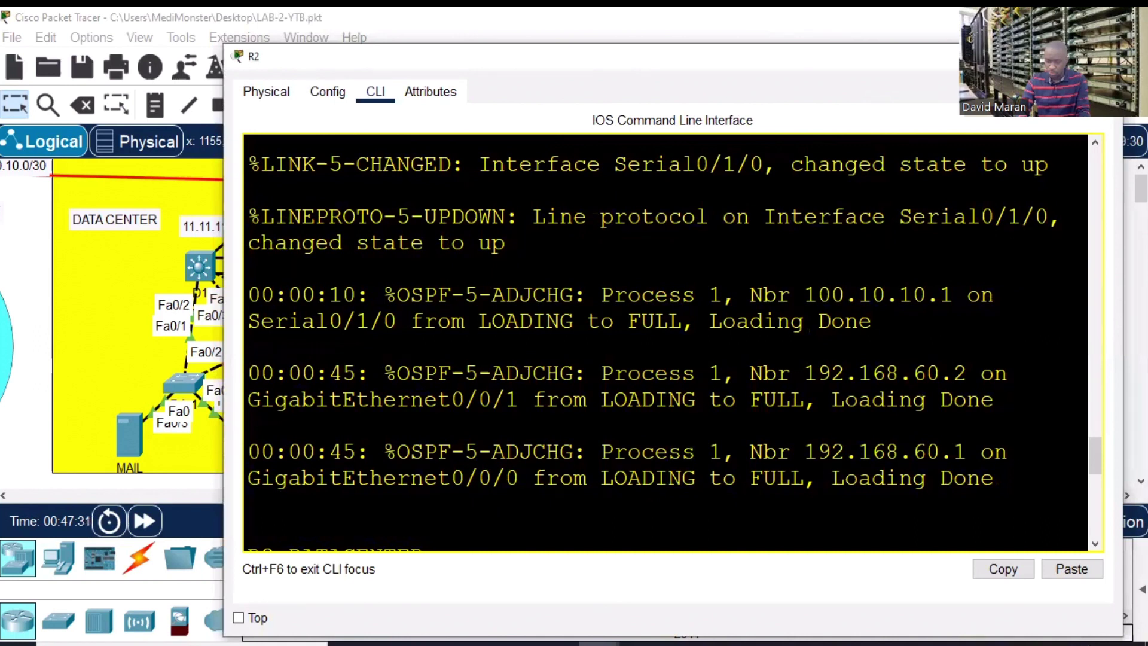
pyautogui.moveTo(777, 56); pyautogui.dragTo(565, 415)
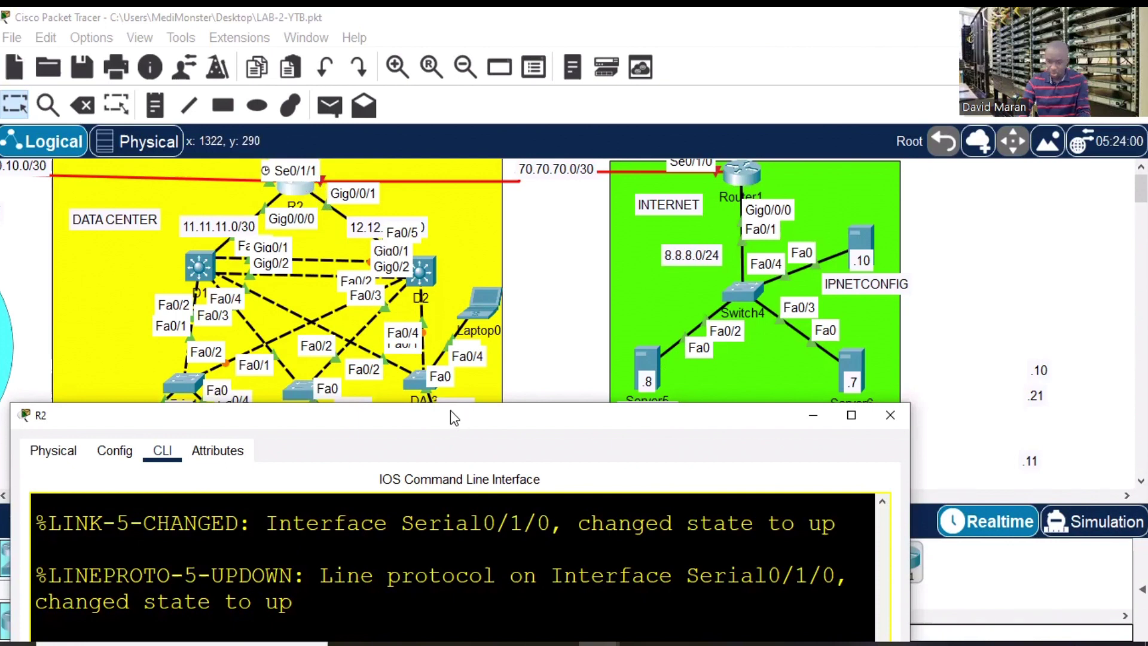
pyautogui.moveTo(450, 410); pyautogui.dragTo(426, 354)
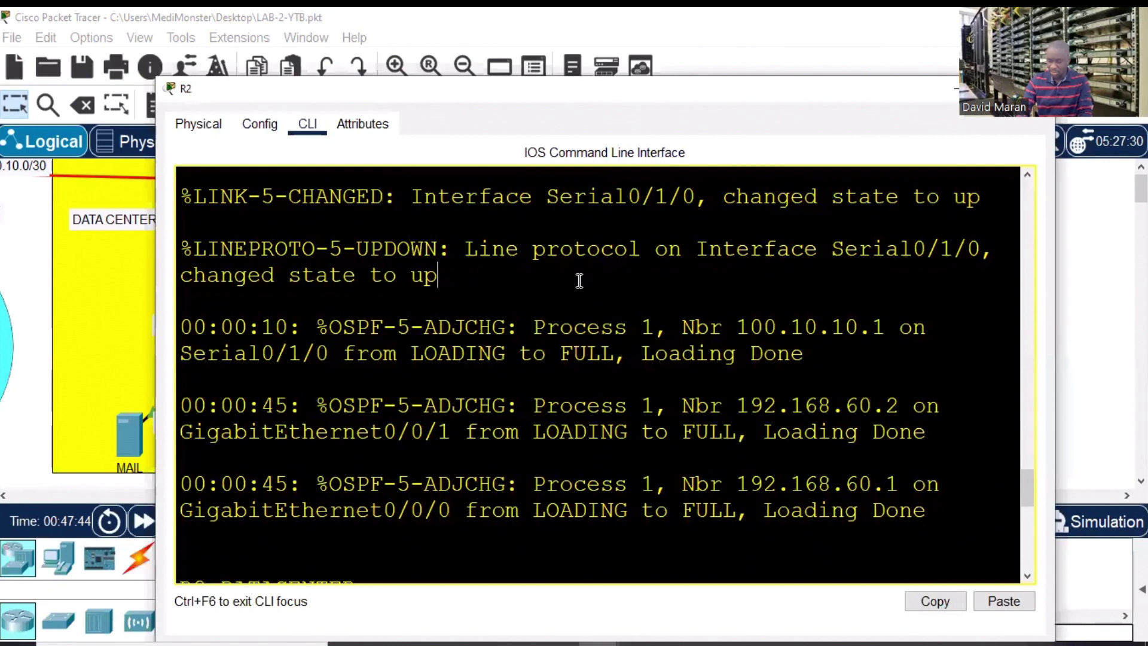
pyautogui.press('Return')
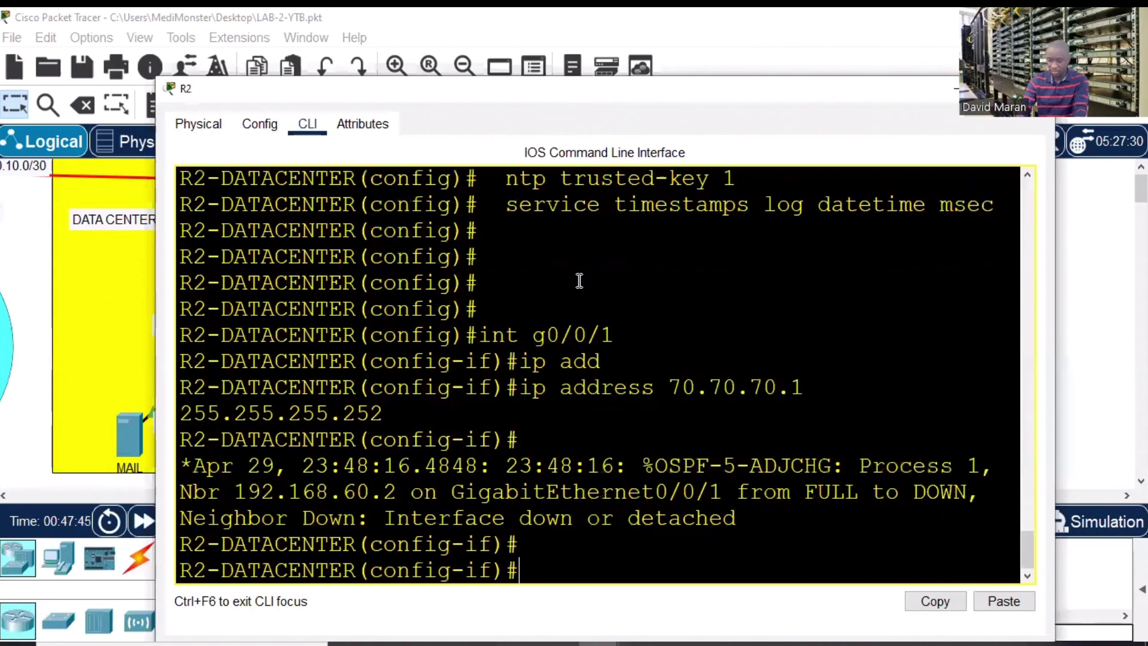
# - Remove the old 70.70.70.1 address from R2's GigabitEthernet0/0/1
pyautogui.press('Return')
pyautogui.press('Up')
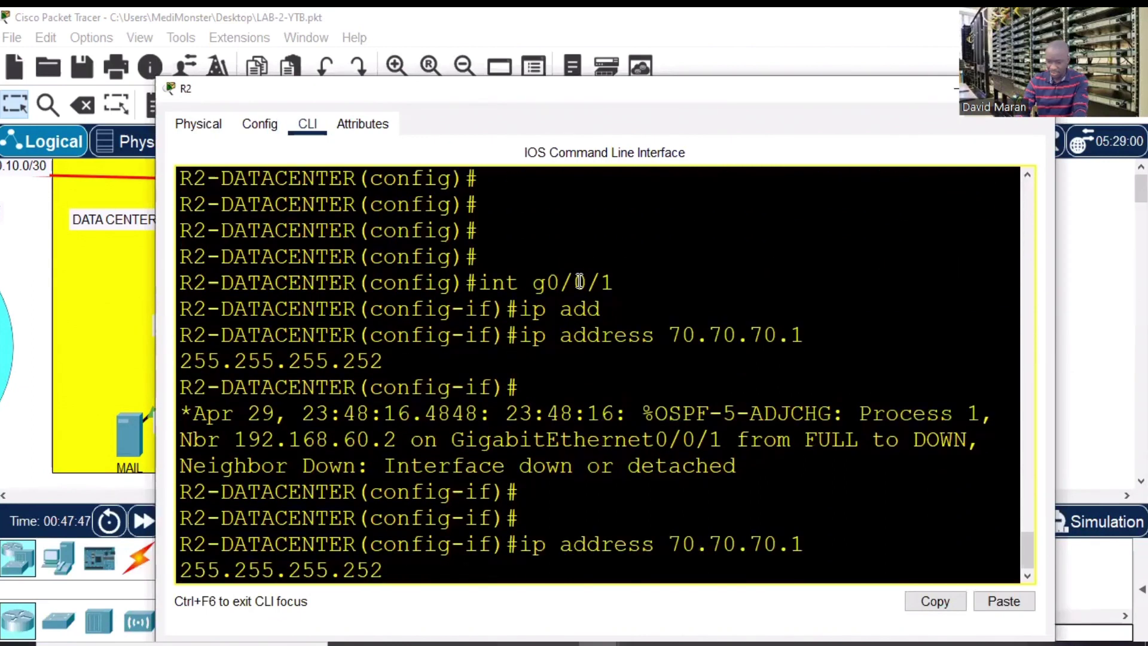
pyautogui.press('Up')
pyautogui.press('Return')
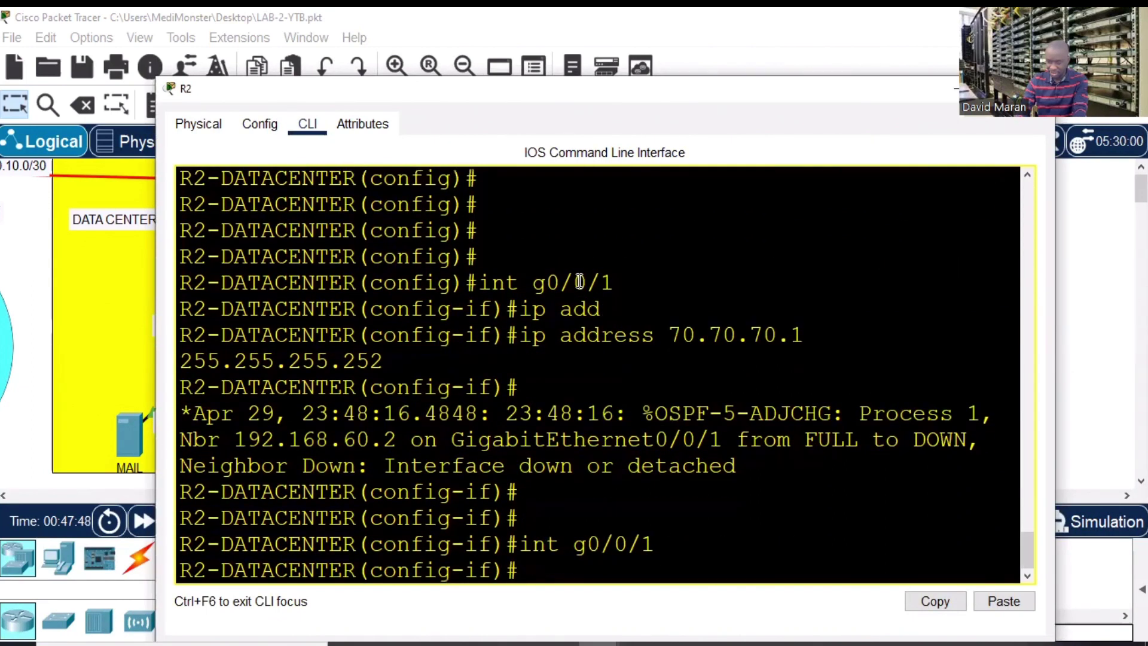
pyautogui.write('no ip add')
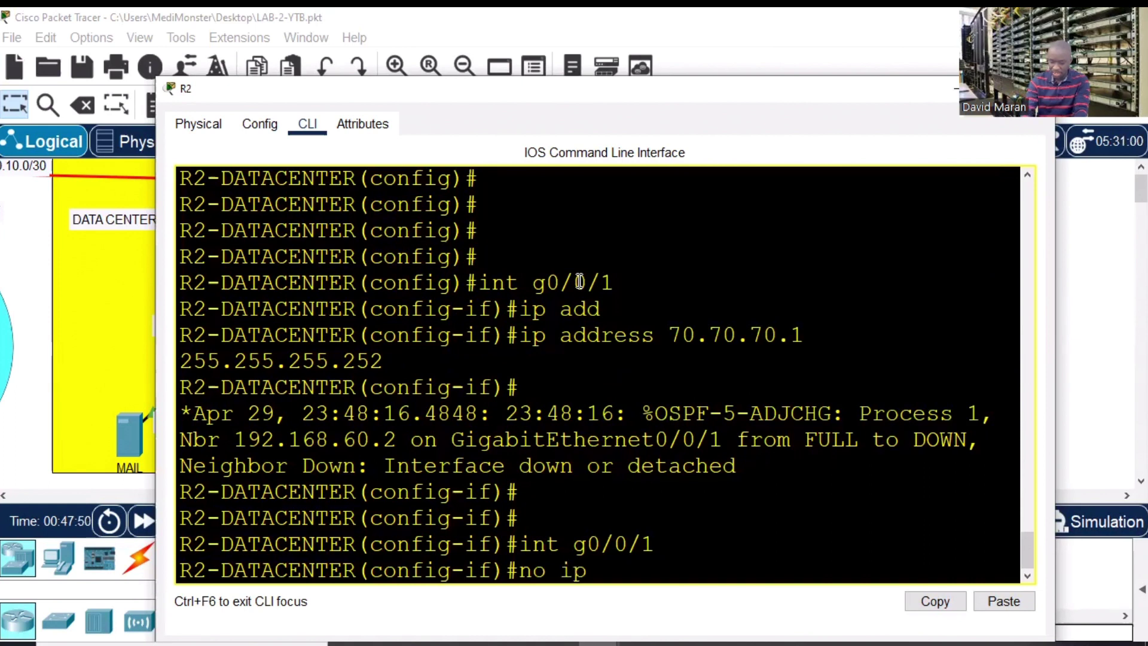
pyautogui.press('Tab')
pyautogui.press('Return')
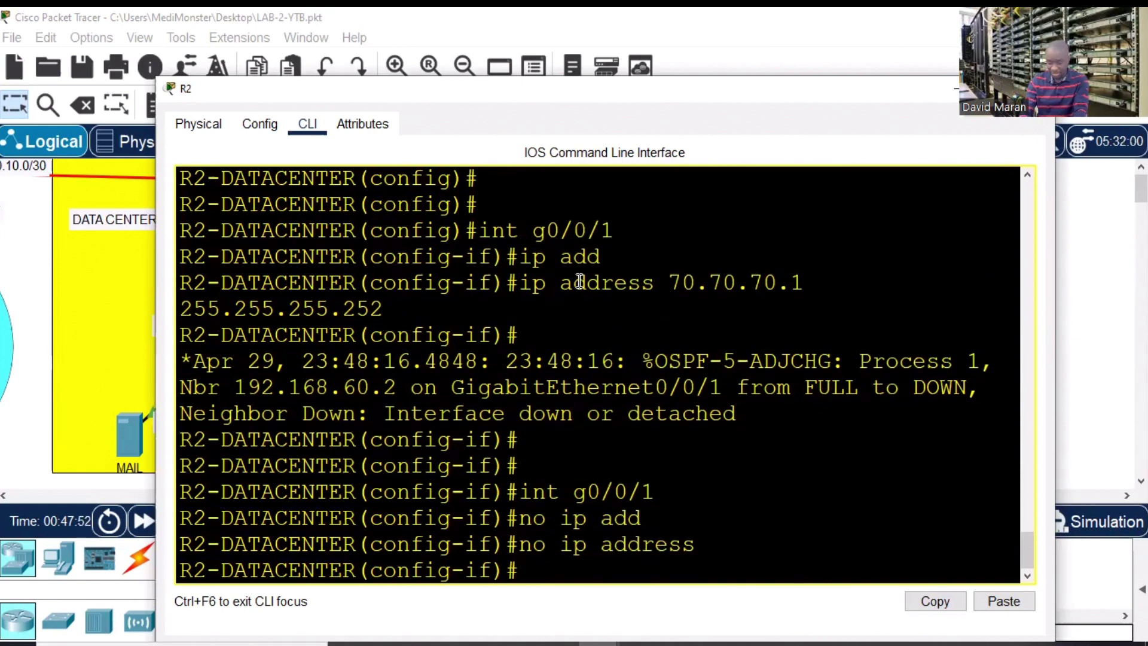
# - Review R2's assigned interfaces with 'do sh ip int br | e una'
pyautogui.write('ip add')
pyautogui.press('Tab')
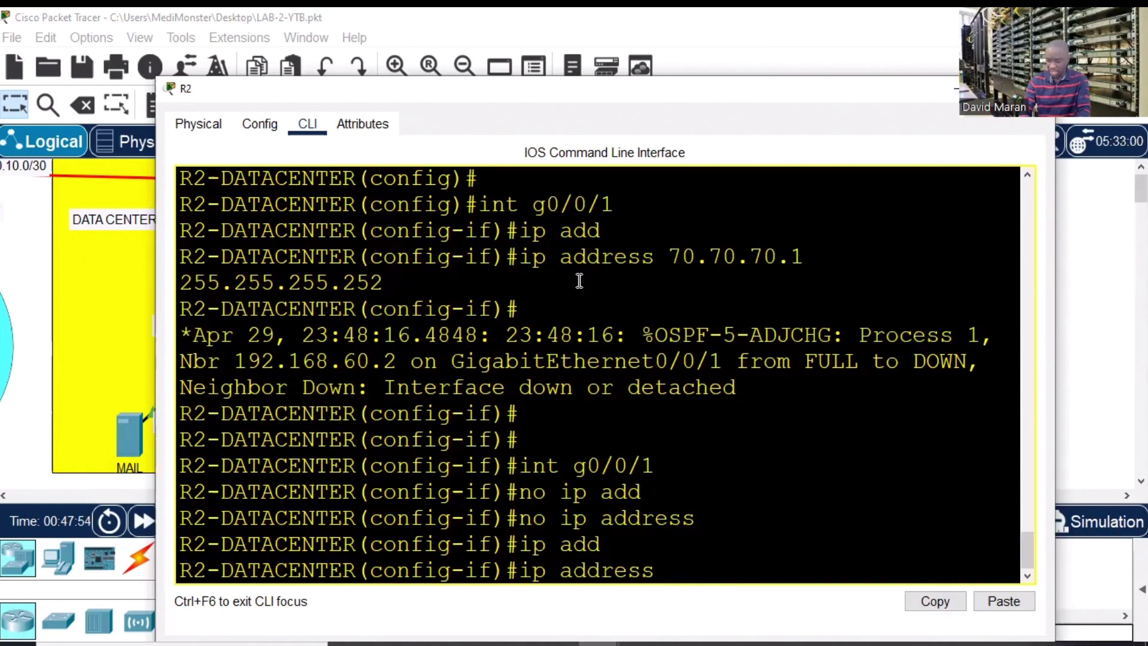
pyautogui.moveTo(727, 100); pyautogui.dragTo(702, 417)
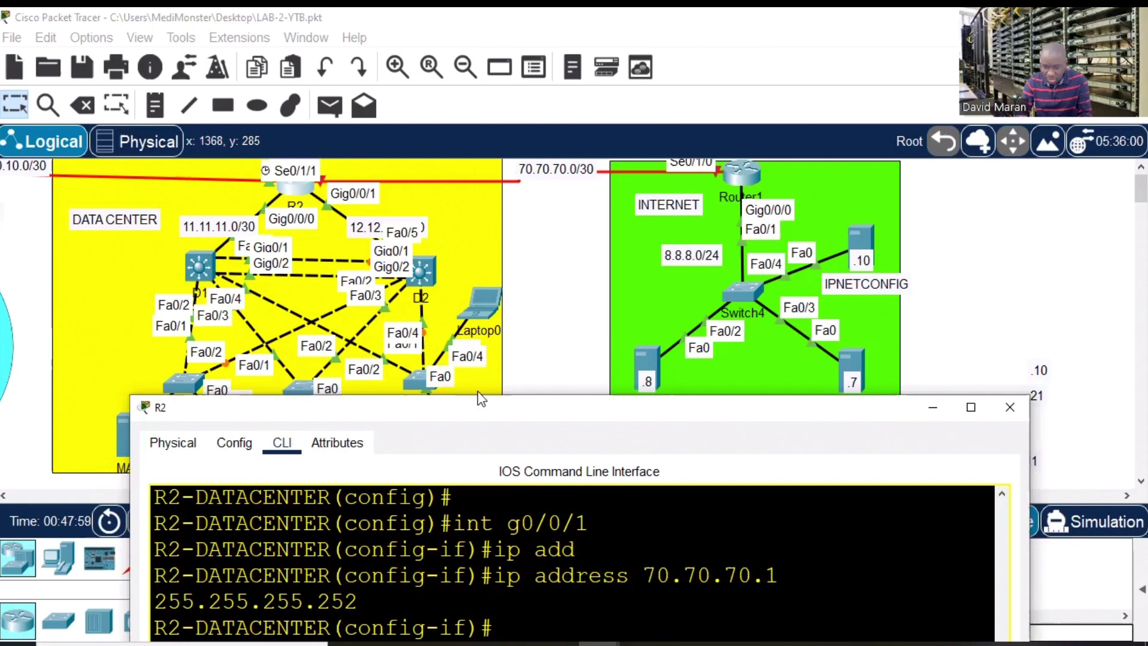
pyautogui.moveTo(480, 402); pyautogui.dragTo(483, 108)
pyautogui.write('12.1')
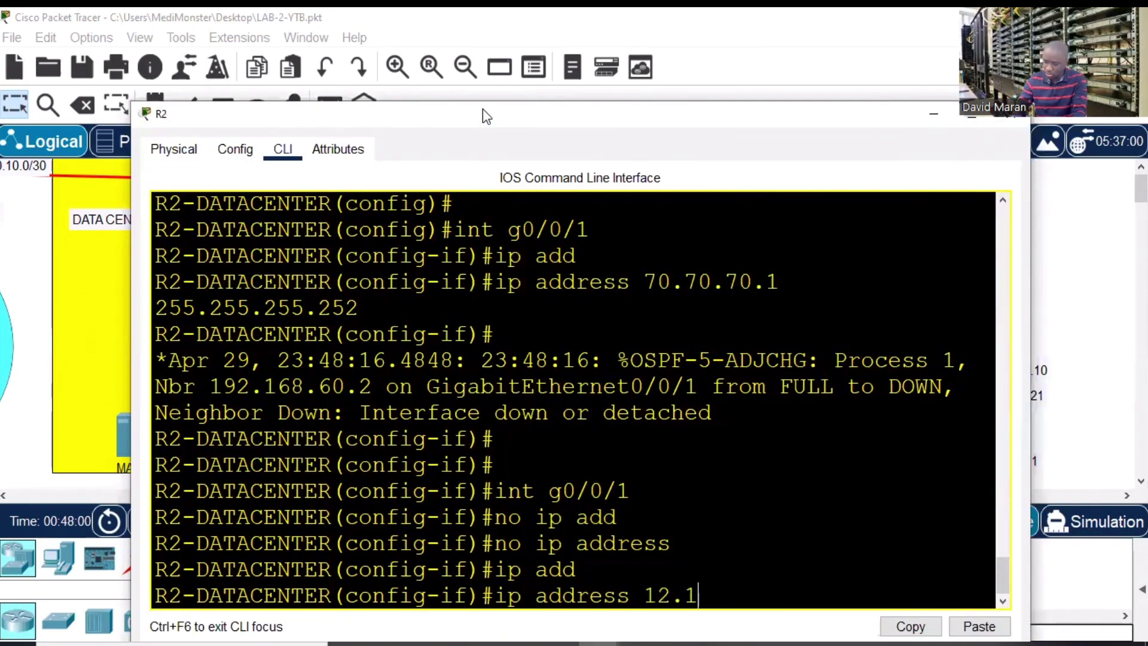
pyautogui.write('2.12.')
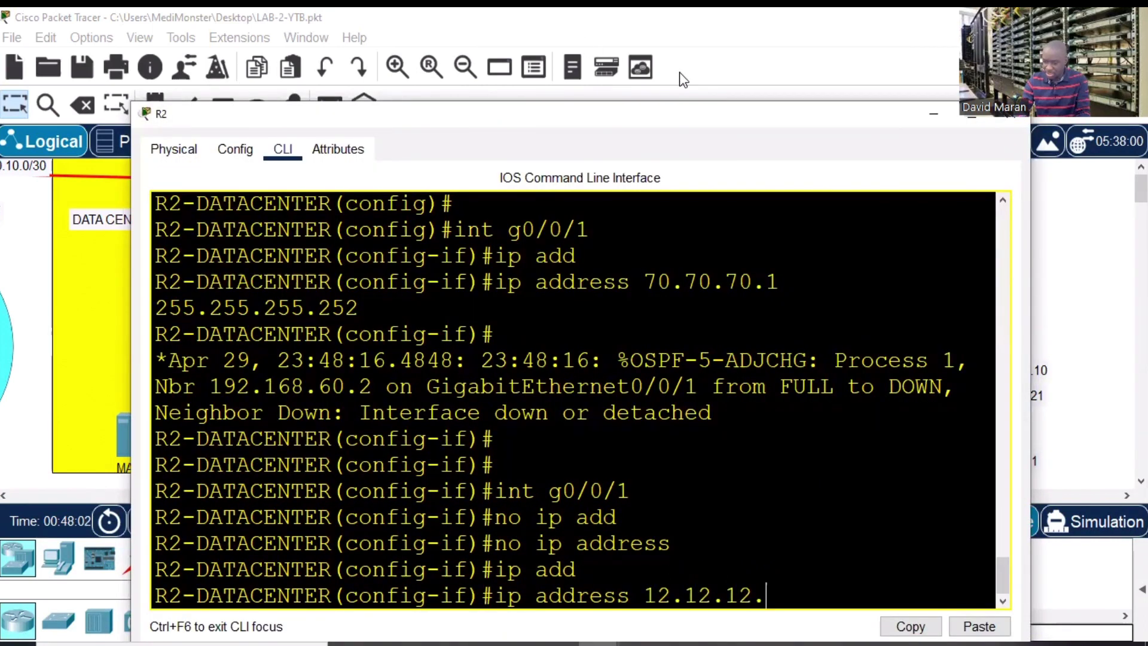
pyautogui.click(969, 114)
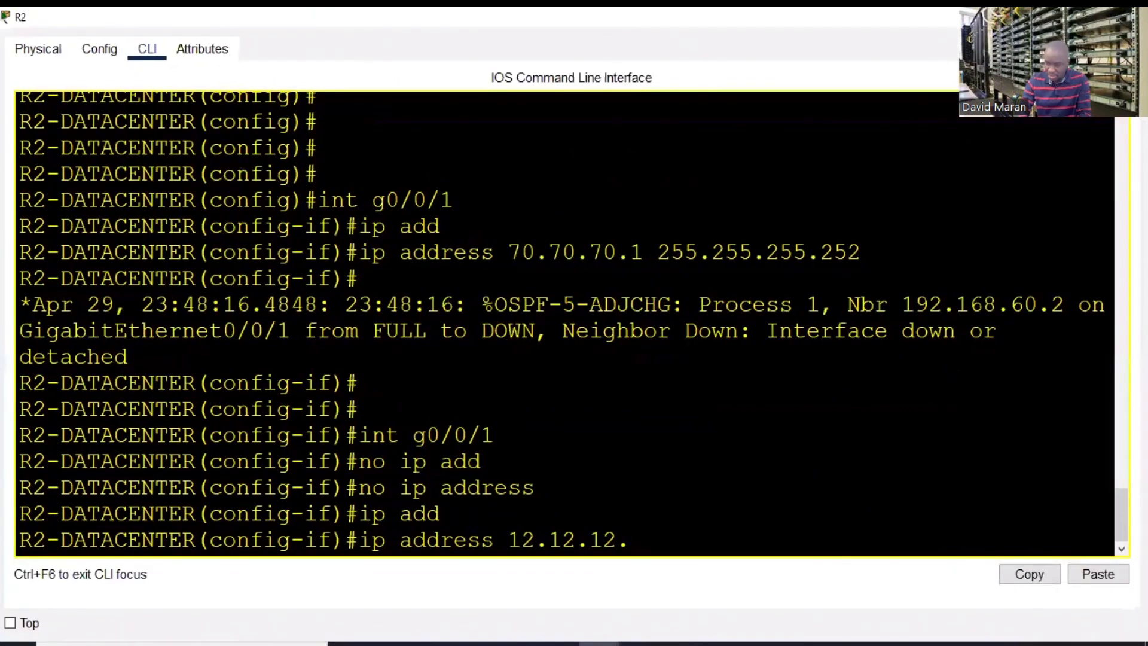
pyautogui.press('BackSpace')
pyautogui.press('BackSpace')
pyautogui.press('BackSpace')
pyautogui.press('BackSpace')
pyautogui.press('BackSpace')
pyautogui.press('BackSpace')
pyautogui.press('BackSpace')
pyautogui.press('BackSpace')
pyautogui.press('BackSpace')
pyautogui.press('BackSpace')
pyautogui.press('BackSpace')
pyautogui.press('BackSpace')
pyautogui.press('BackSpace')
pyautogui.press('BackSpace')
pyautogui.press('BackSpace')
pyautogui.press('BackSpace')
pyautogui.press('BackSpace')
pyautogui.press('BackSpace')
pyautogui.press('BackSpace')
pyautogui.press('BackSpace')
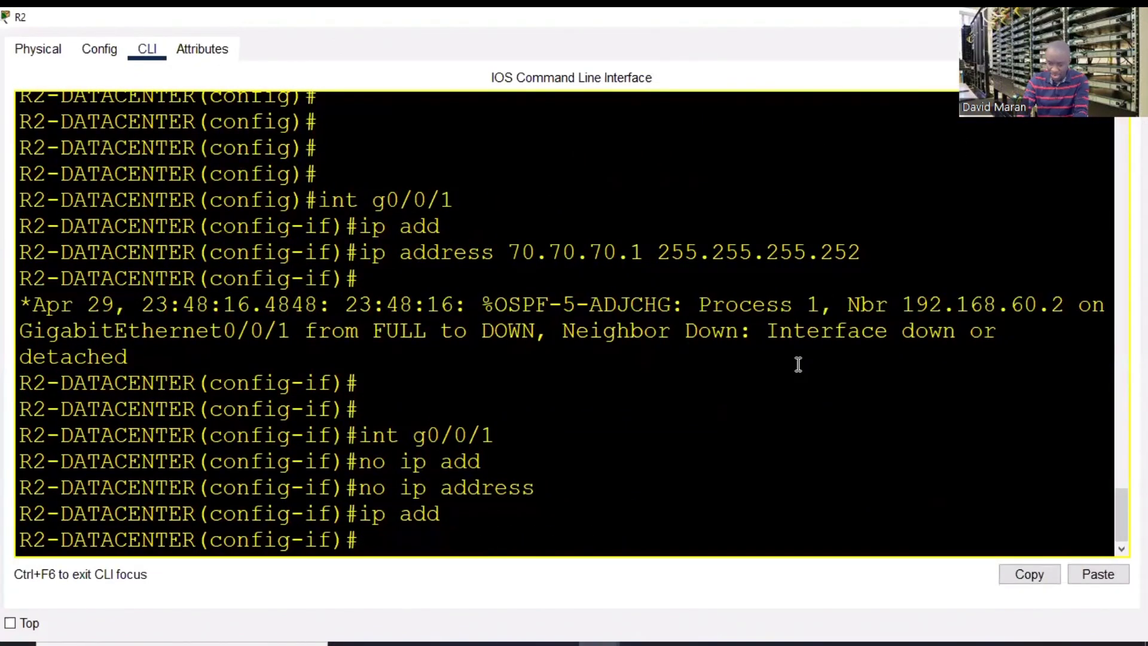
pyautogui.write('do sh ip oint')
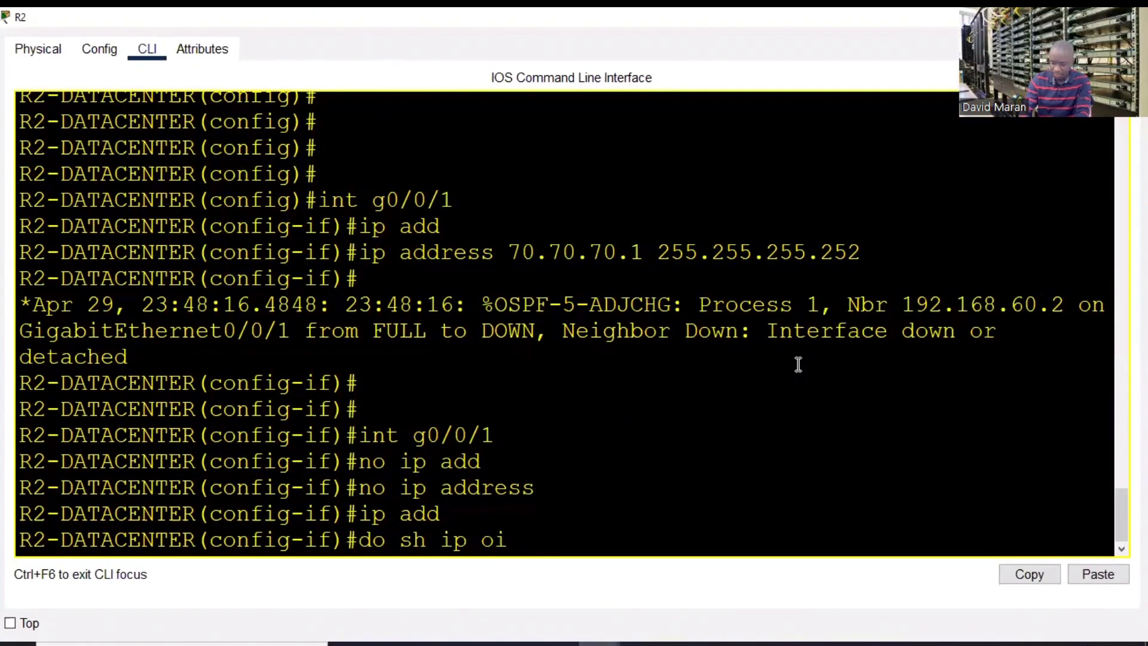
pyautogui.press('BackSpace')
pyautogui.press('BackSpace')
pyautogui.press('BackSpace')
pyautogui.press('BackSpace')
pyautogui.write('int')
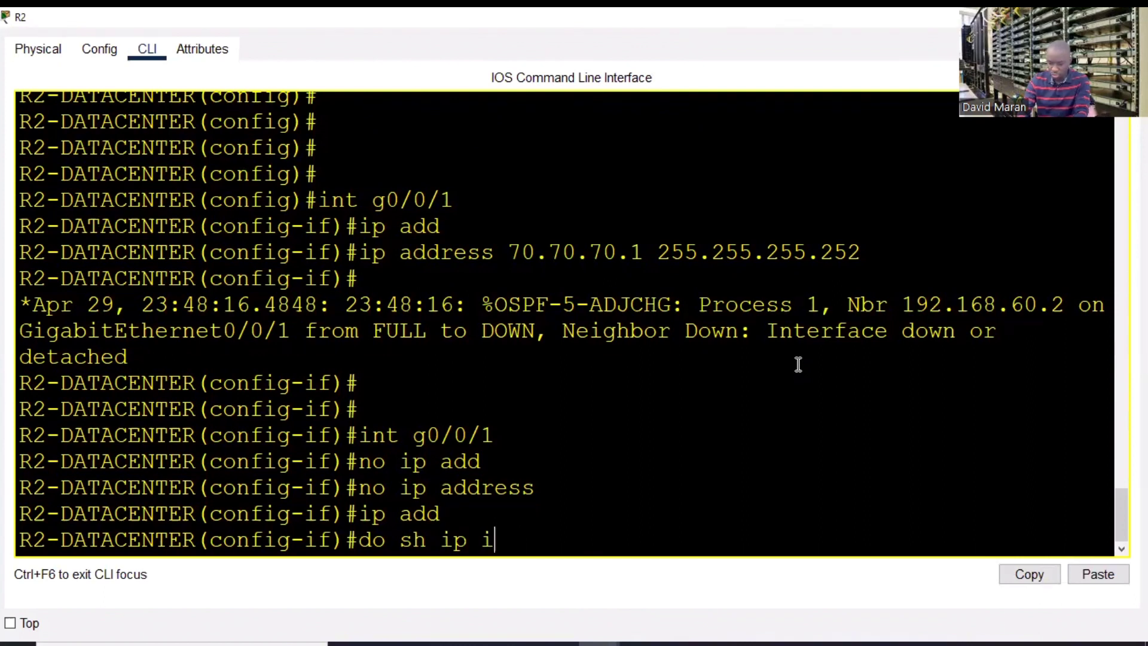
pyautogui.write(' br |')
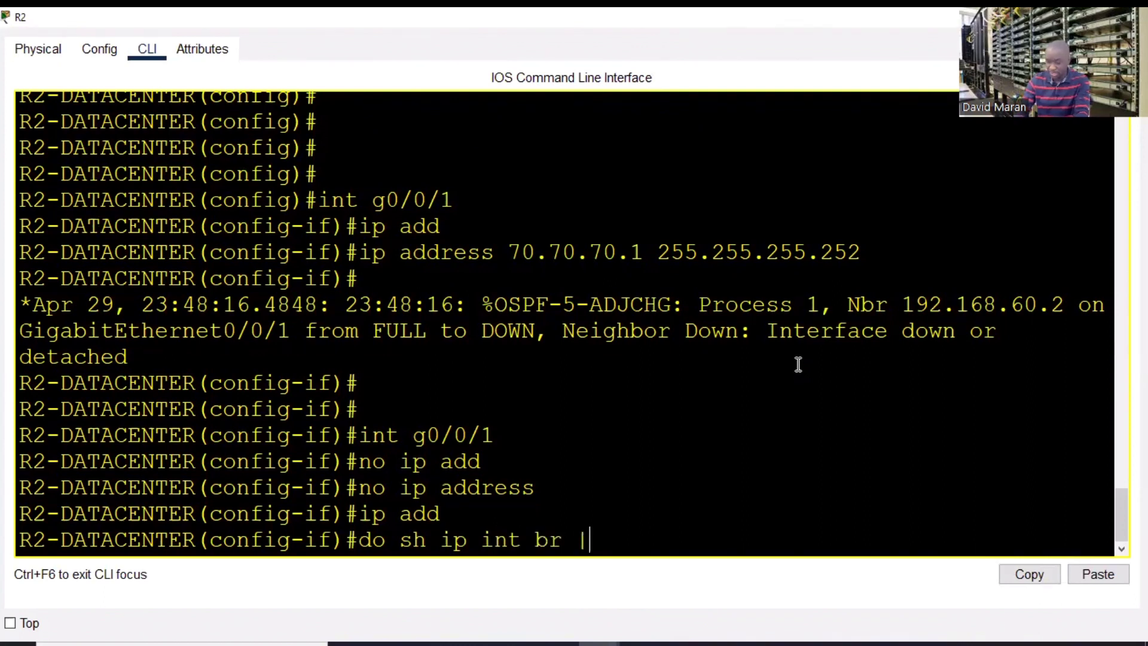
pyautogui.write(' e una')
pyautogui.press('Return')
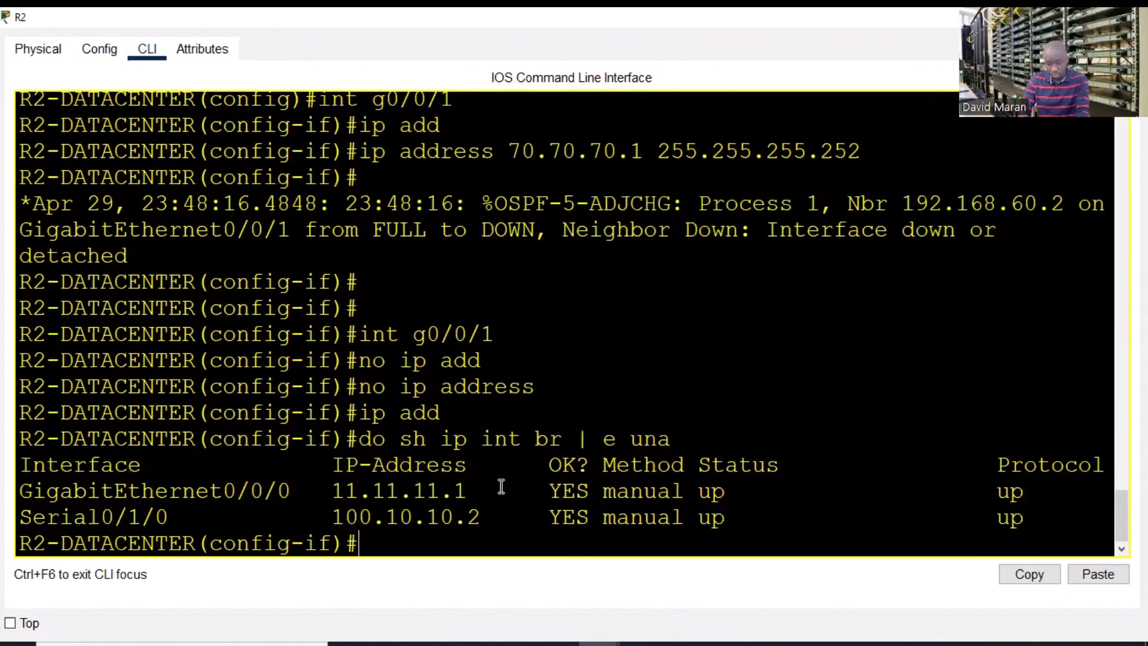
# - Assign 12.12.12.1 255.255.255.252 to GigabitEthernet0/0/1, enable it, and end configuration
pyautogui.write('ip add ')
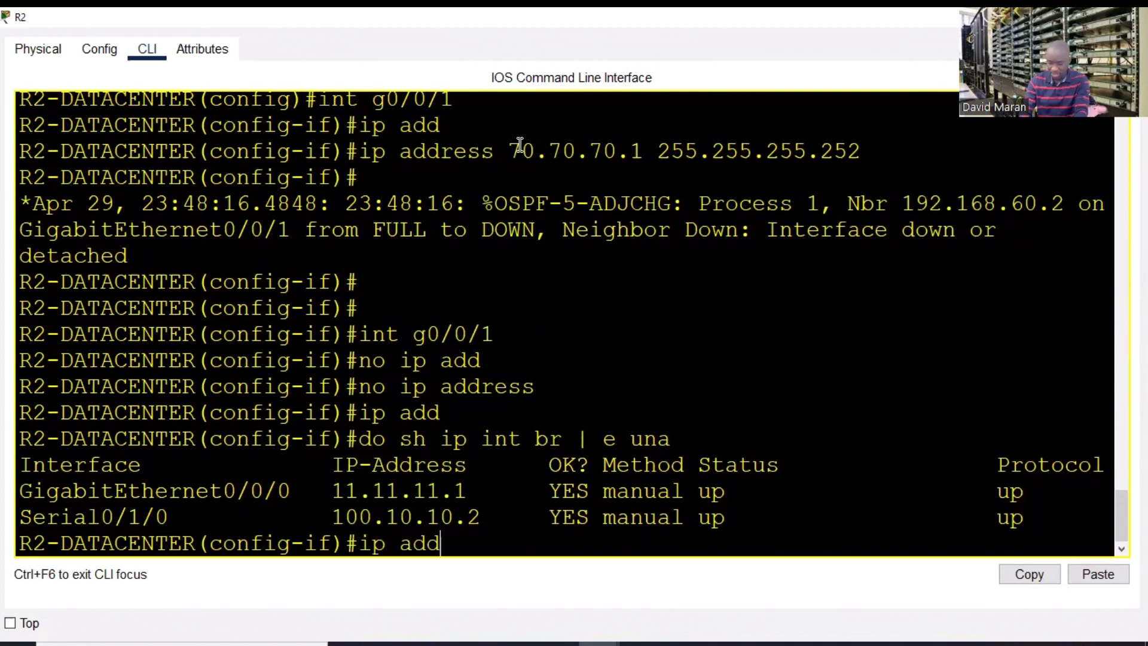
pyautogui.write('12.12.')
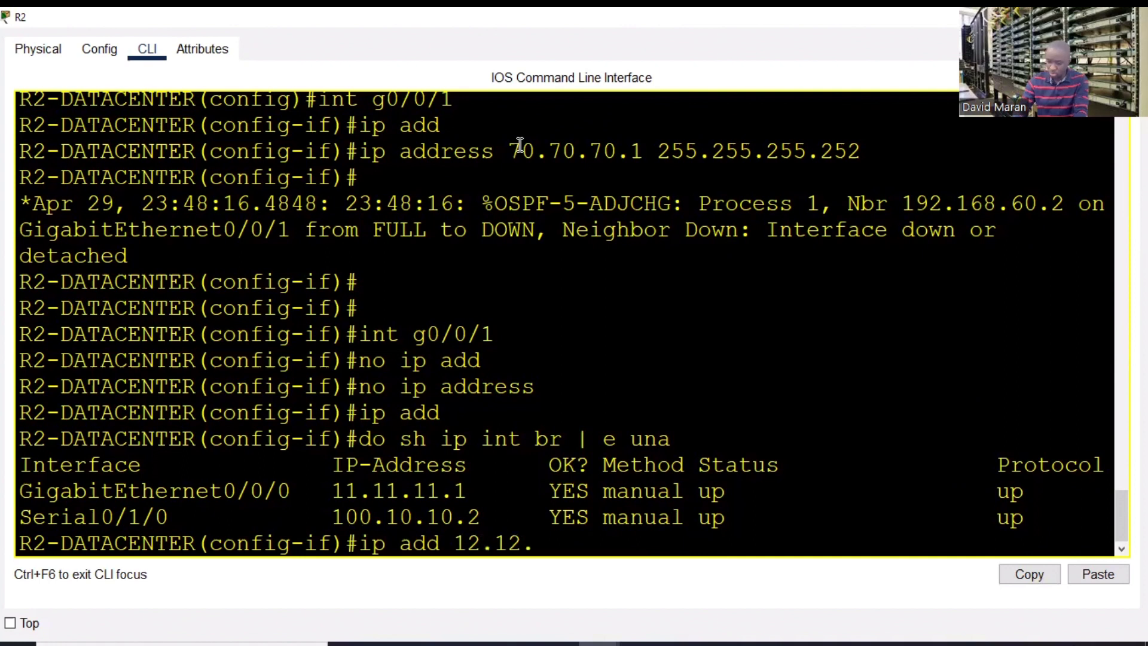
pyautogui.write('12.1 255.25')
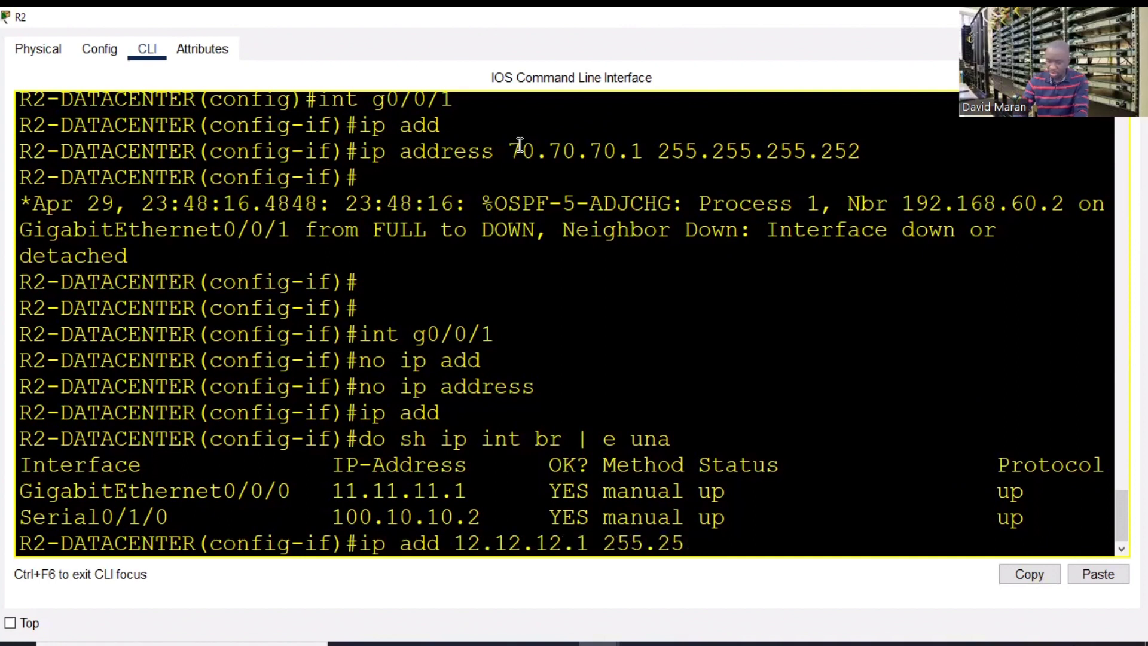
pyautogui.write('5.255.2')
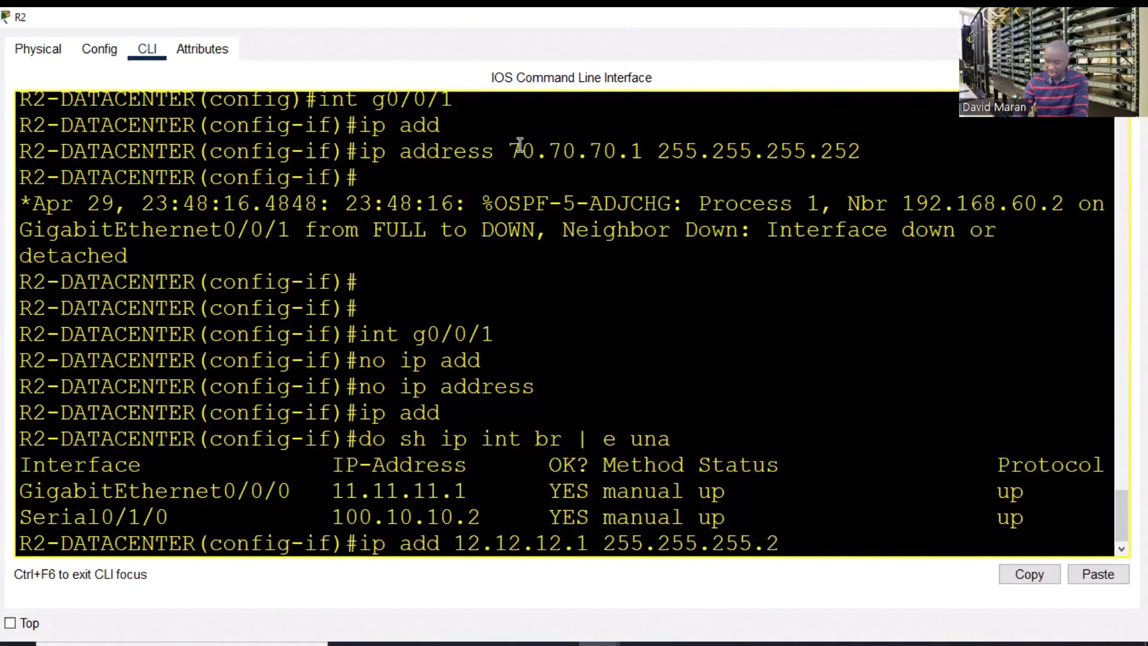
pyautogui.write('52')
pyautogui.press('Return')
pyautogui.write('no sh')
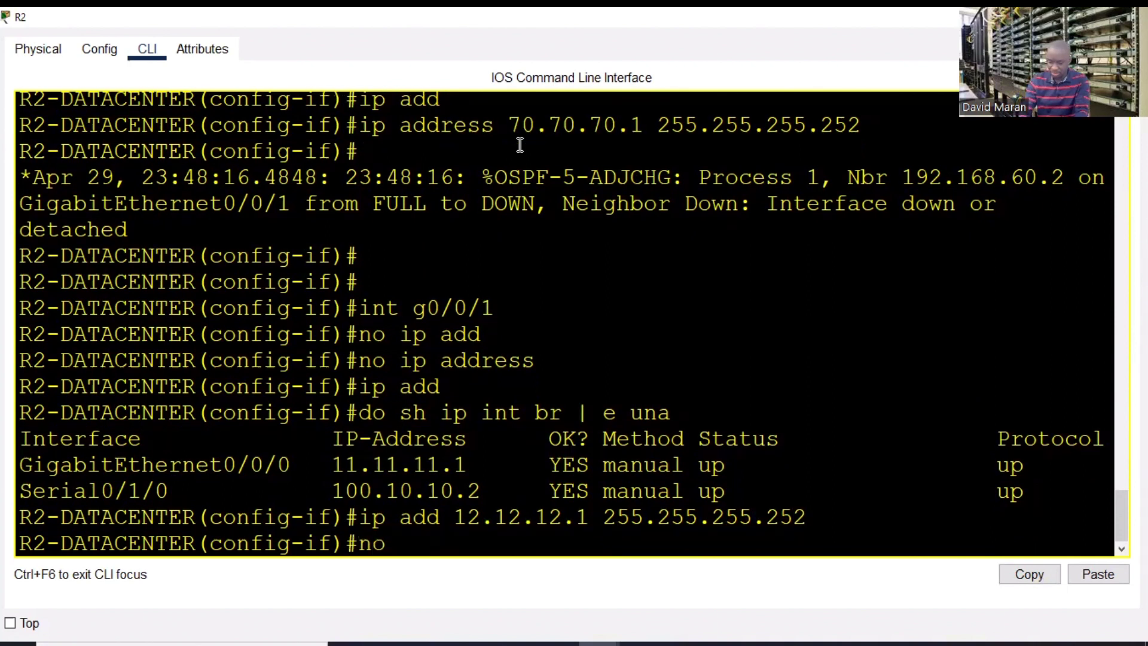
pyautogui.press('Tab')
pyautogui.press('Return')
pyautogui.press('Return')
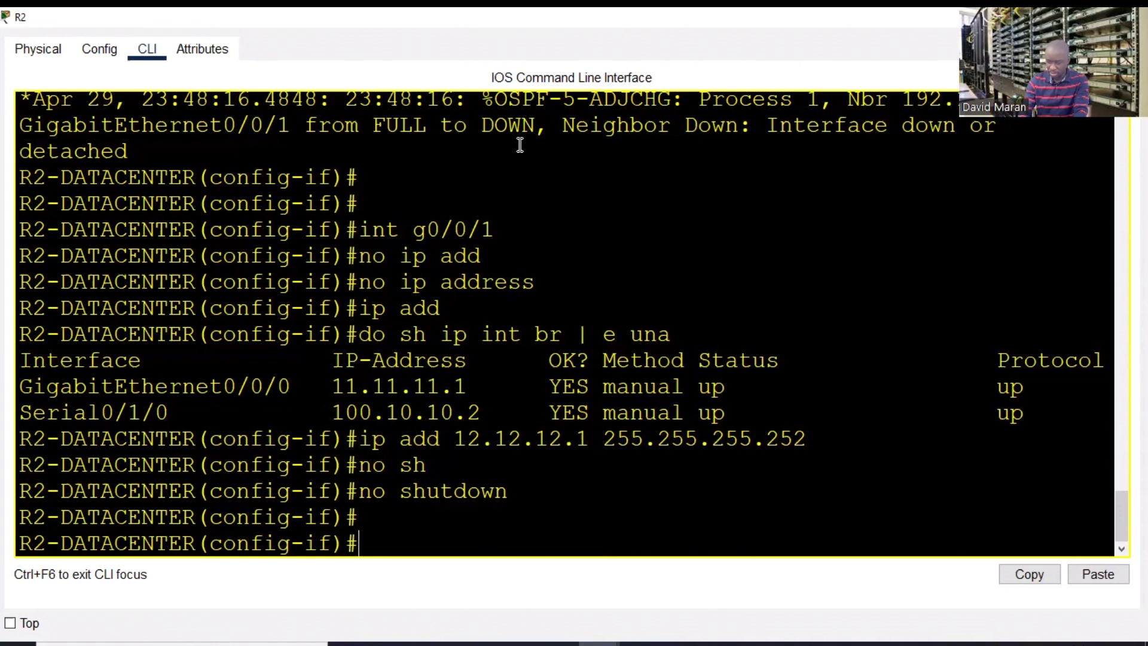
pyautogui.write('end')
pyautogui.press('Return')
pyautogui.press('Return')
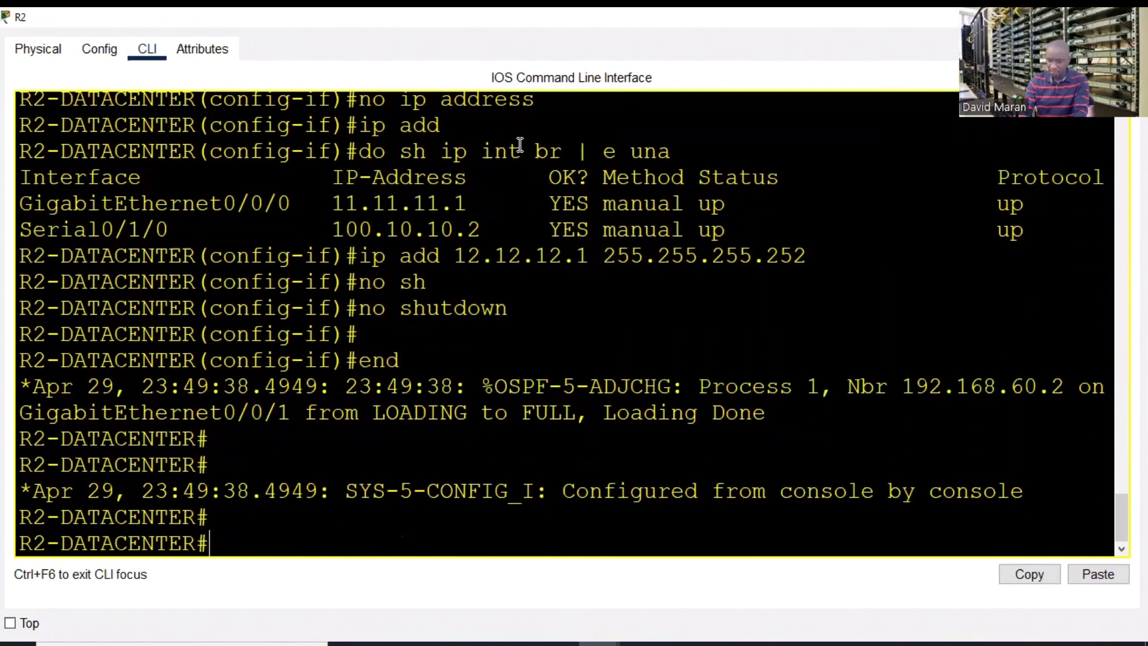
# - Check the OSPF neighbour FULL message and re-enter global configuration mode
pyautogui.moveTo(765, 413); pyautogui.dragTo(320, 386)
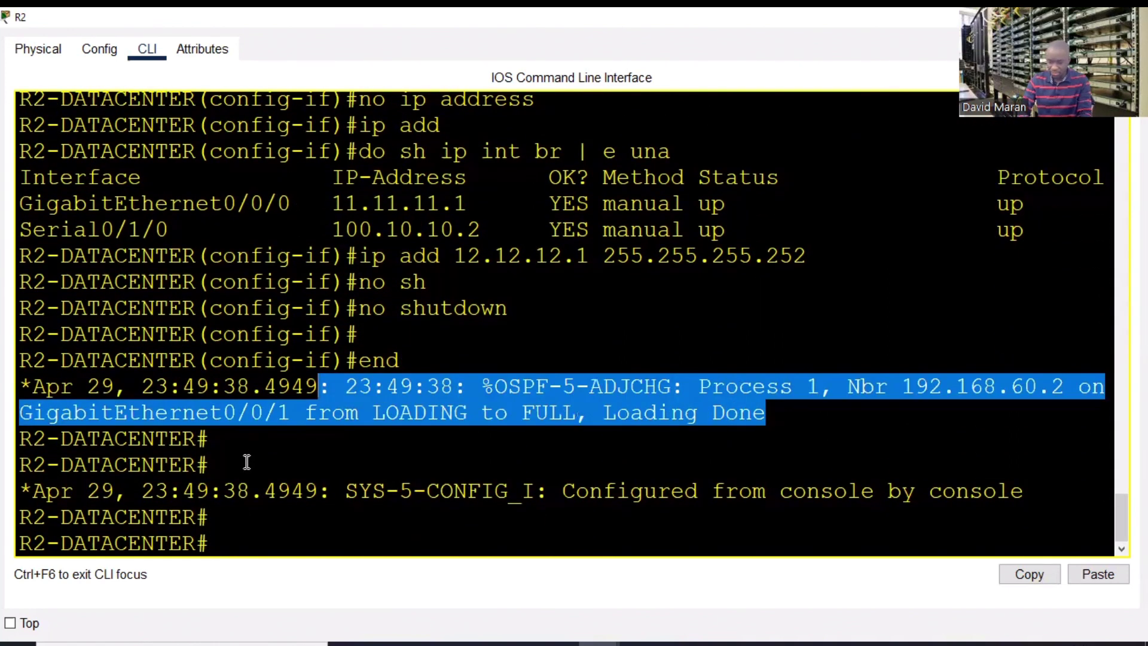
pyautogui.click(247, 462)
pyautogui.press('Return')
pyautogui.press('Return')
pyautogui.write('conf t')
pyautogui.press('Return')
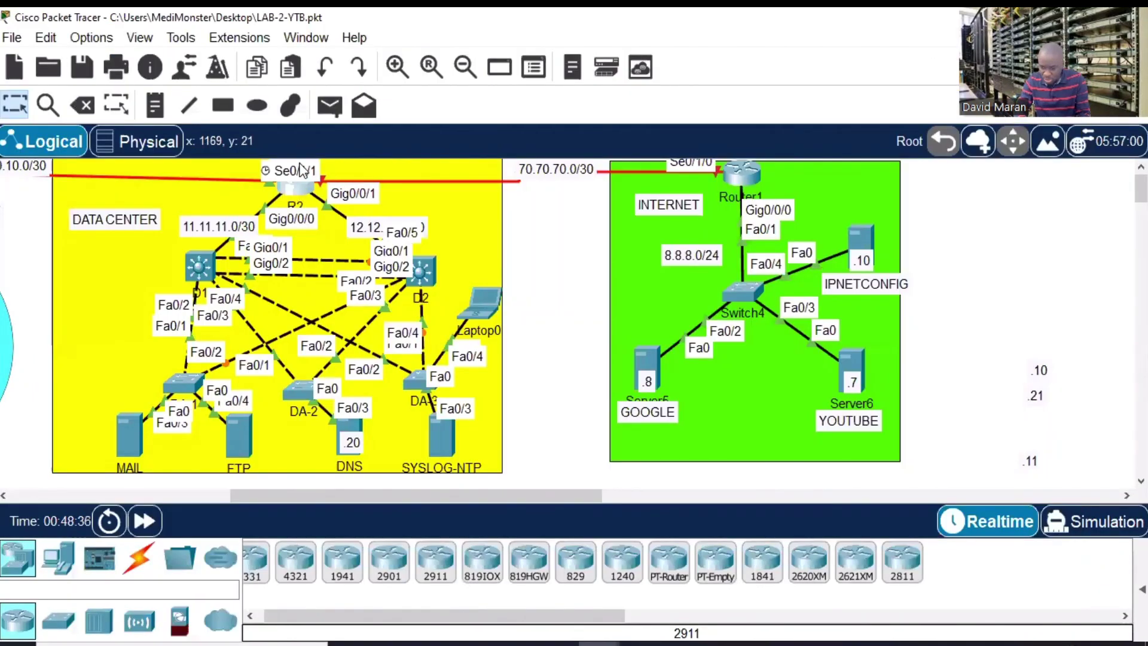
# - Enable R2's Serial0/1/1 interface with no shutdown
pyautogui.click(299, 196)
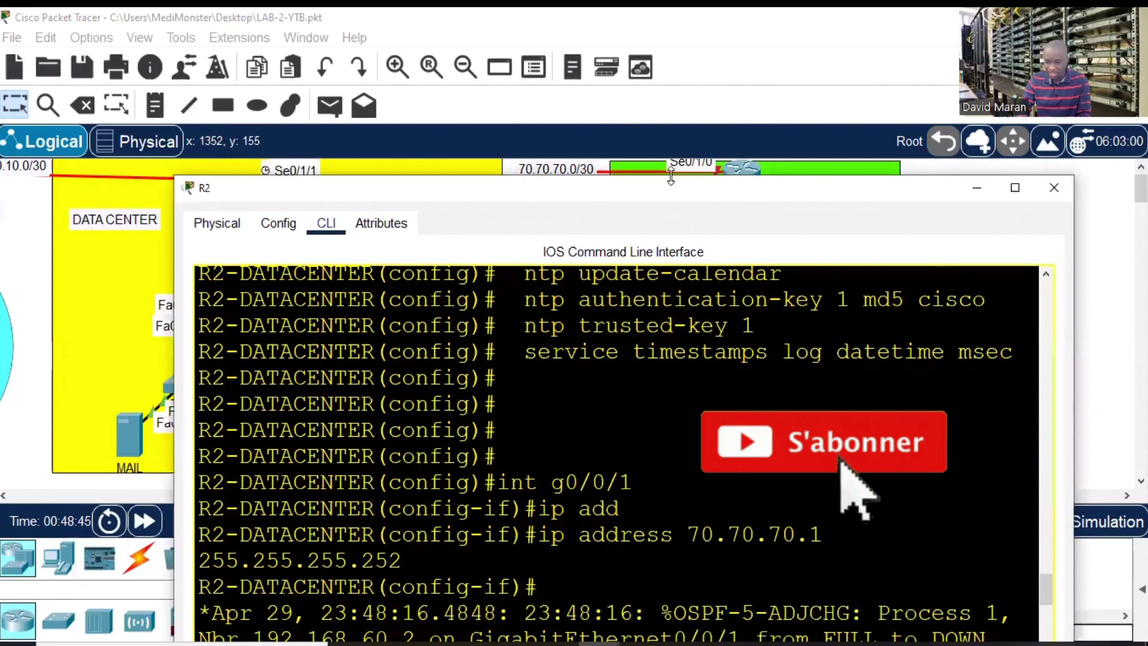
pyautogui.moveTo(657, 194); pyautogui.dragTo(747, 70)
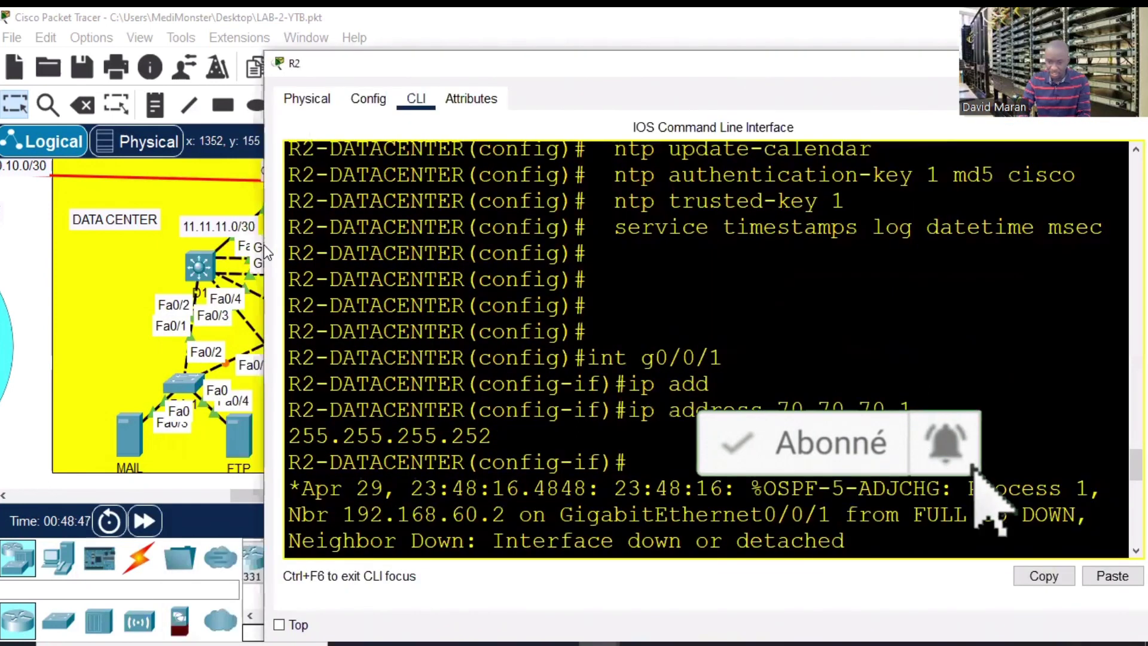
pyautogui.moveTo(259, 241); pyautogui.dragTo(374, 241)
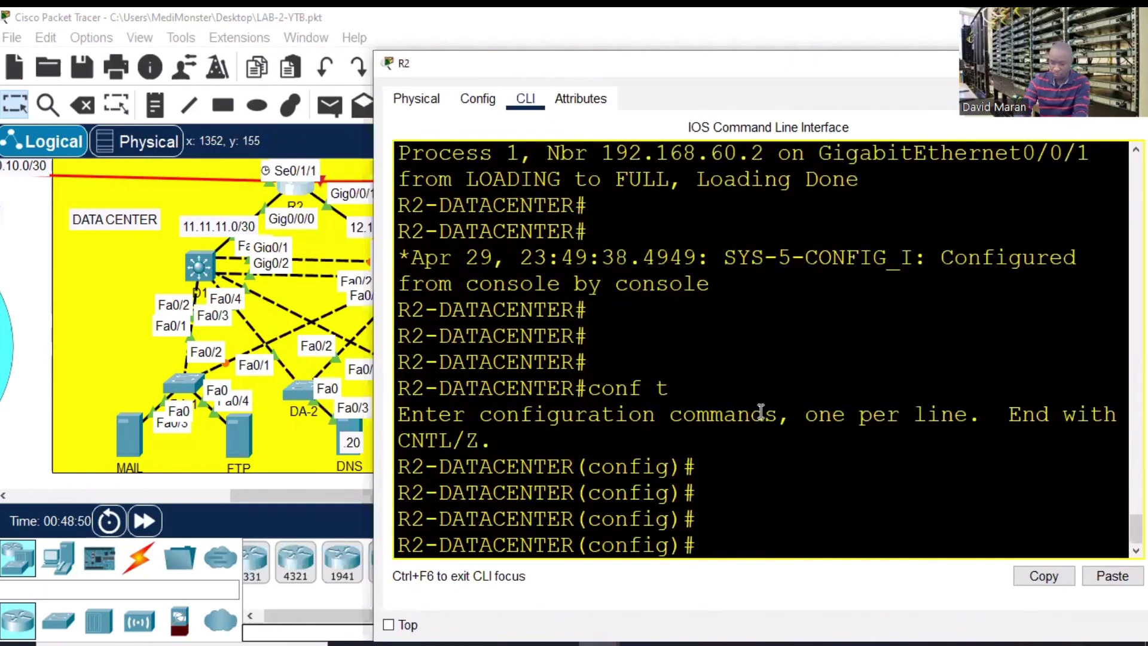
pyautogui.press('Return')
pyautogui.press('Return')
pyautogui.press('Return')
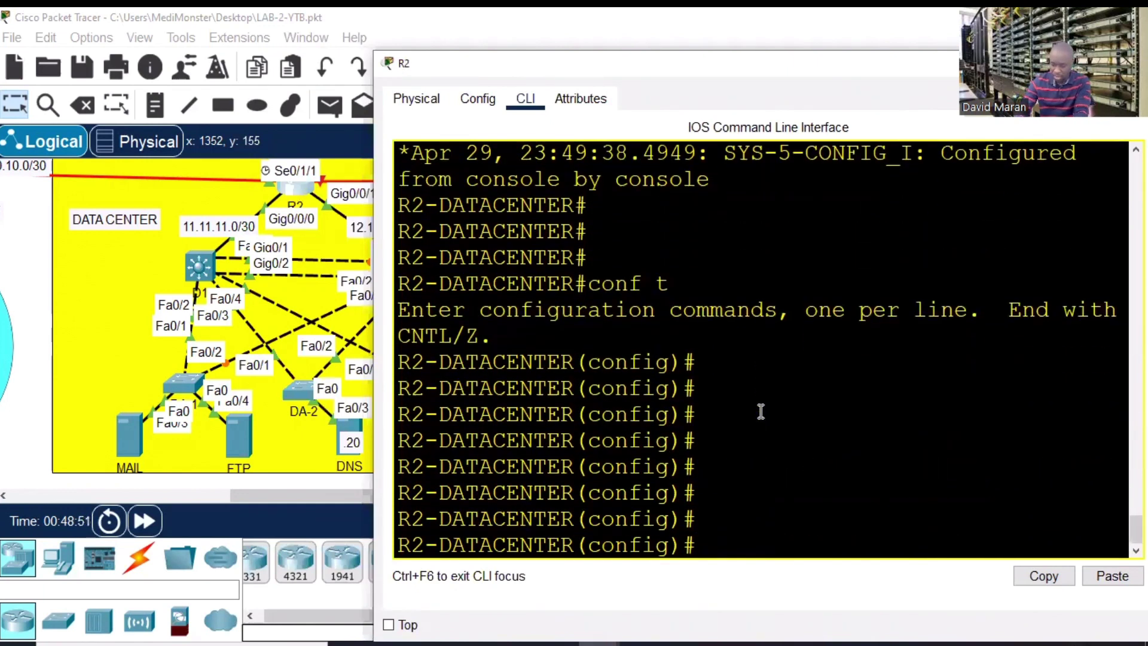
pyautogui.write('int s0/')
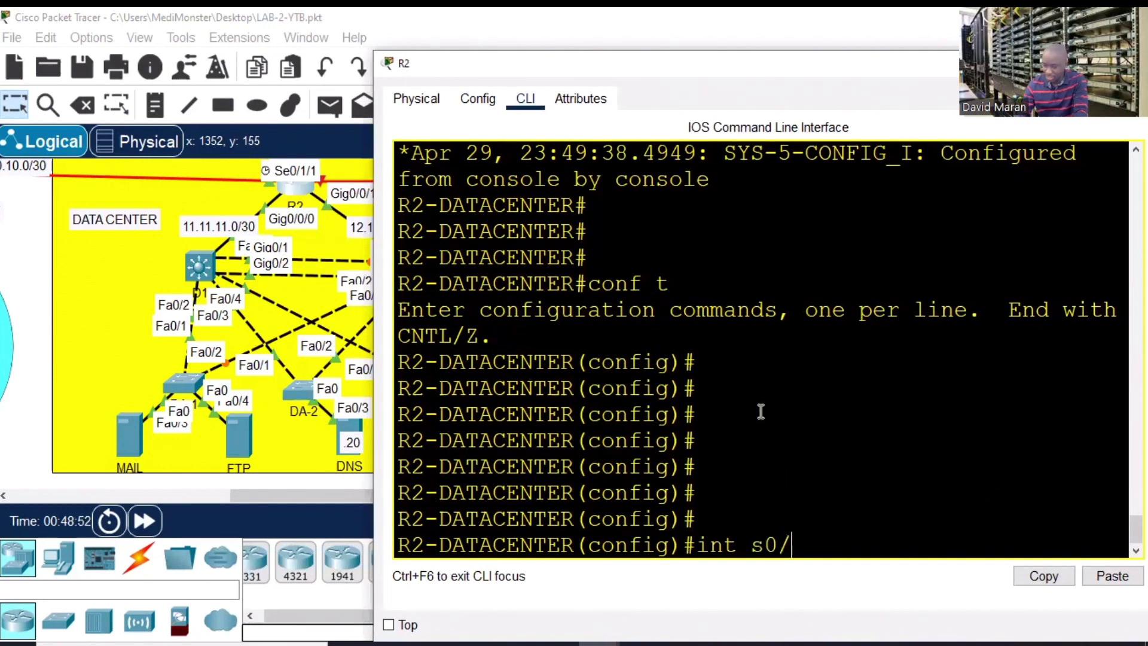
pyautogui.write('1/1')
pyautogui.press('Return')
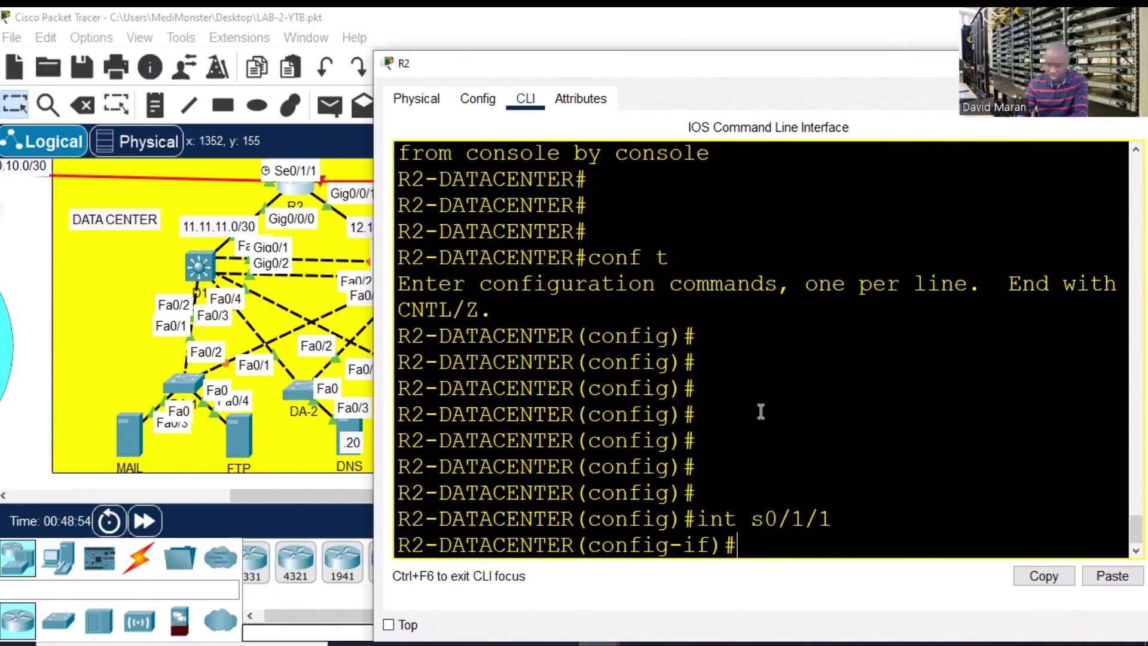
pyautogui.write('no sh')
pyautogui.press('Tab')
pyautogui.press('Return')
# - Assign 70.70.70.1 255.255.255.252 to Serial0/1/1
pyautogui.press('Return')
pyautogui.press('Return')
pyautogui.press('Return')
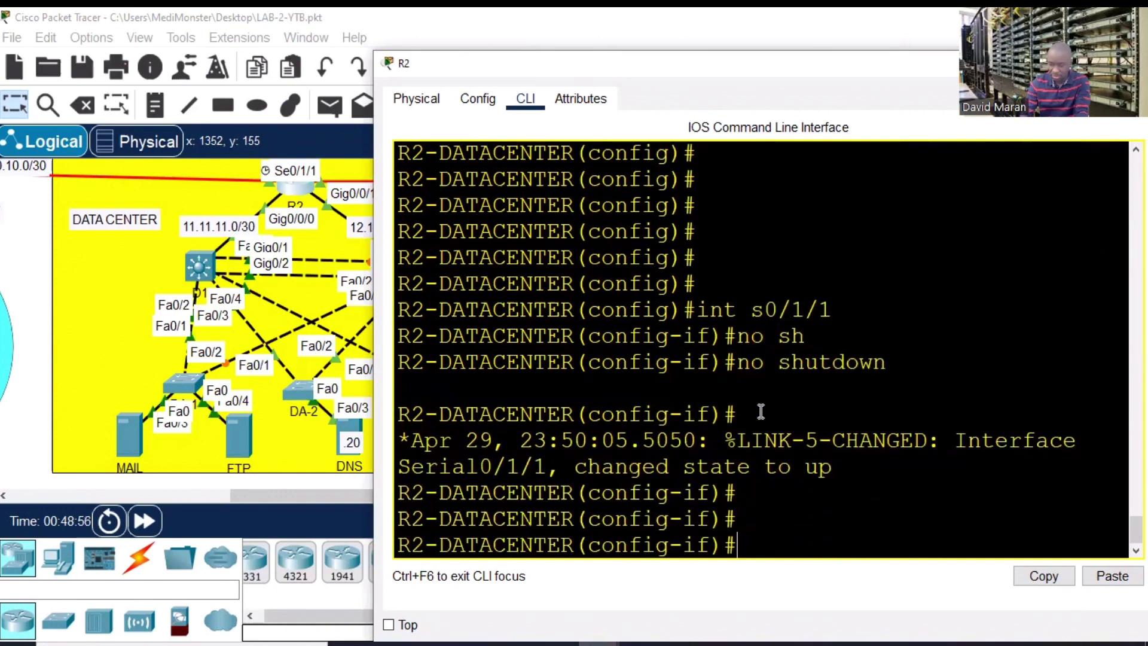
pyautogui.press('Return')
pyautogui.write('ip add')
pyautogui.press('Tab')
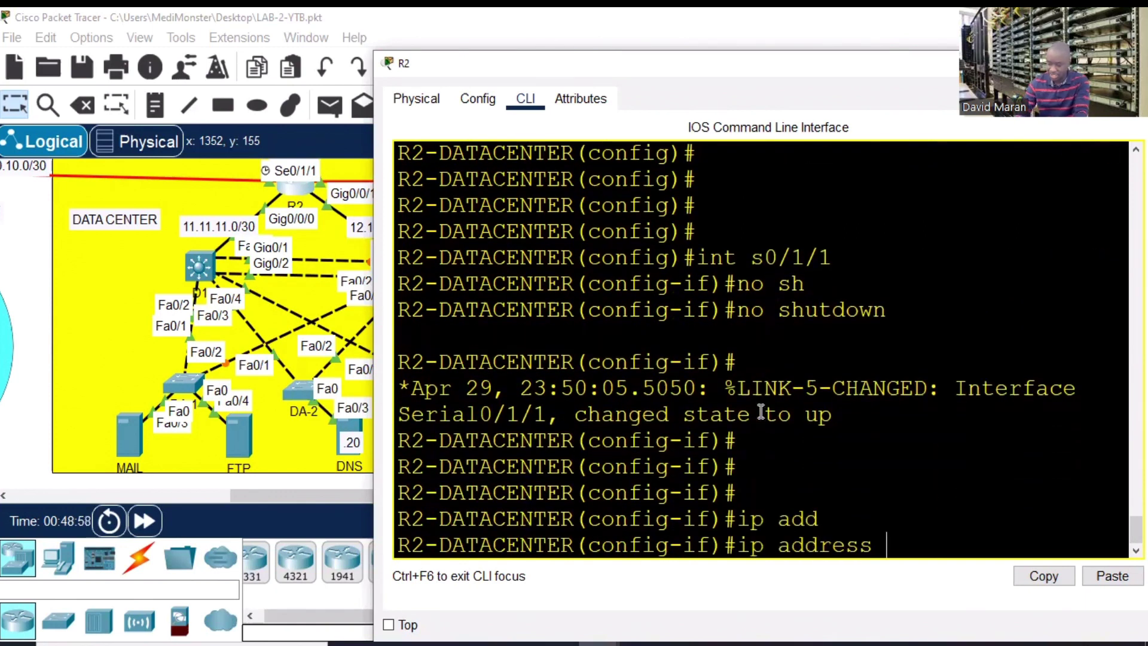
pyautogui.write('70.70.47')
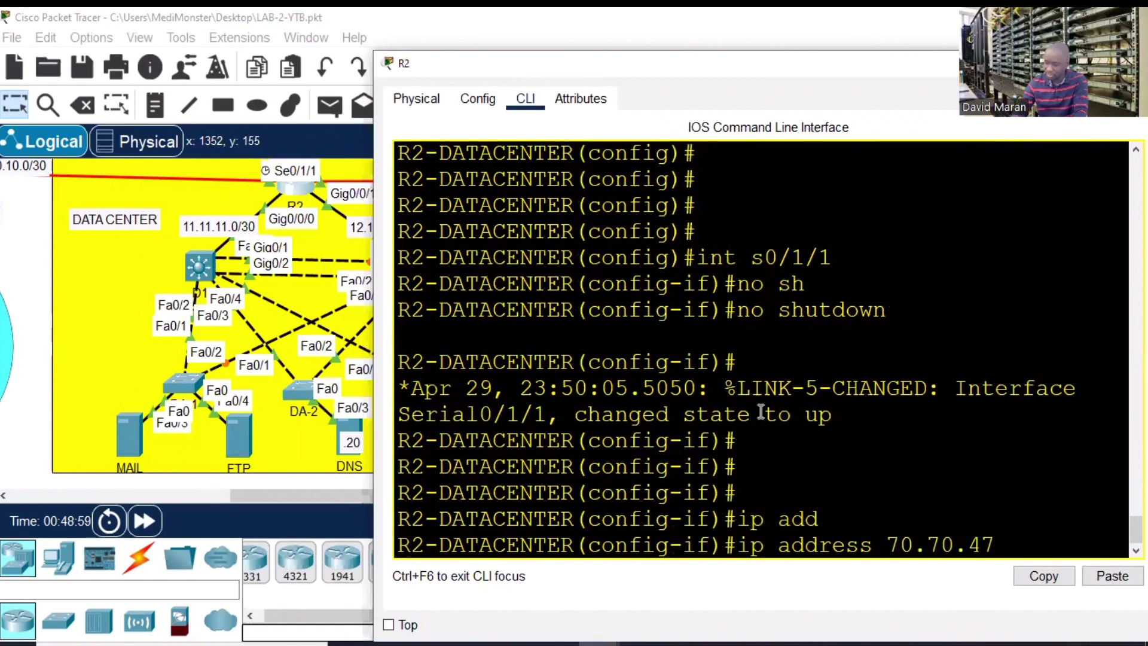
pyautogui.write('0')
pyautogui.press('BackSpace')
pyautogui.press('BackSpace')
pyautogui.press('BackSpace')
pyautogui.write('70.')
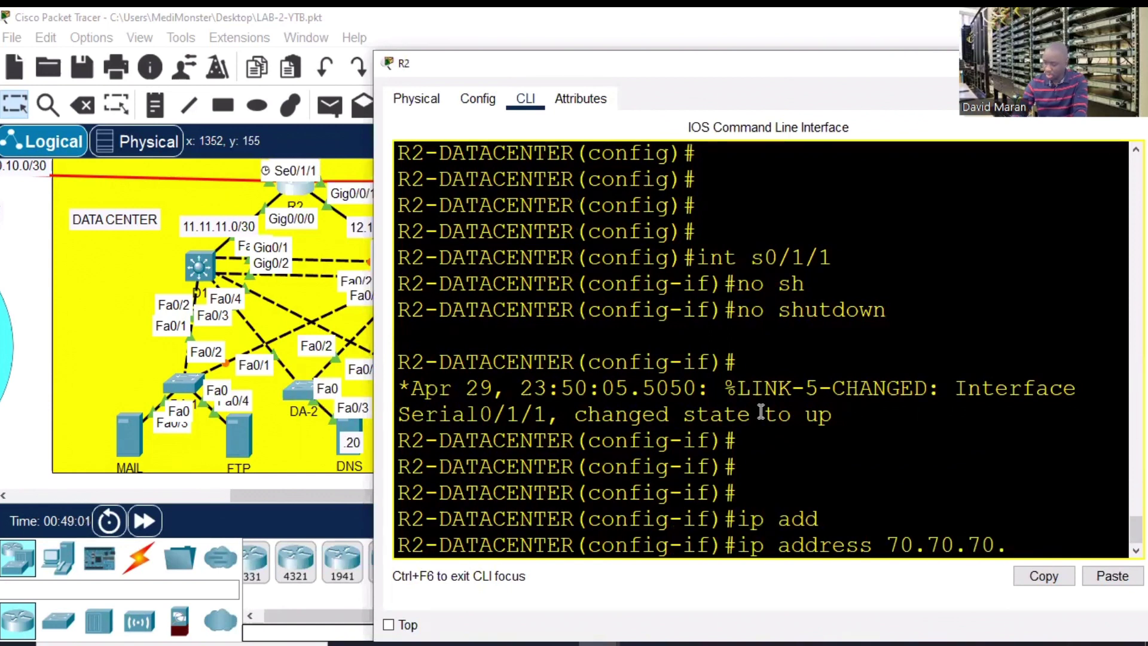
pyautogui.write('1 255.255.255.25')
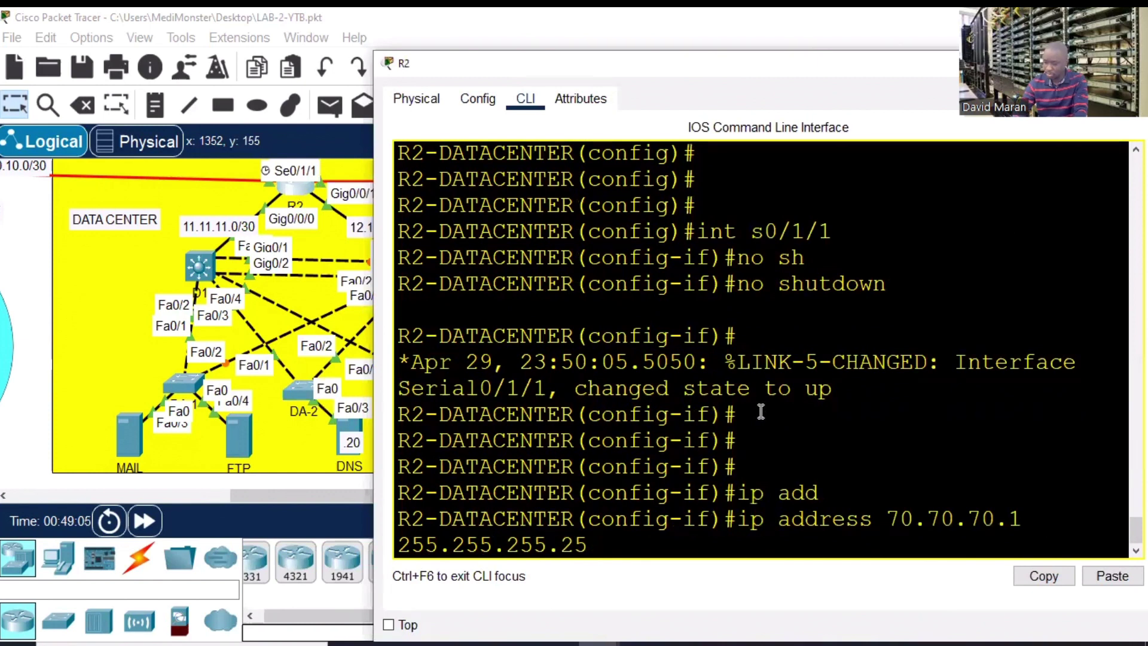
pyautogui.write('2')
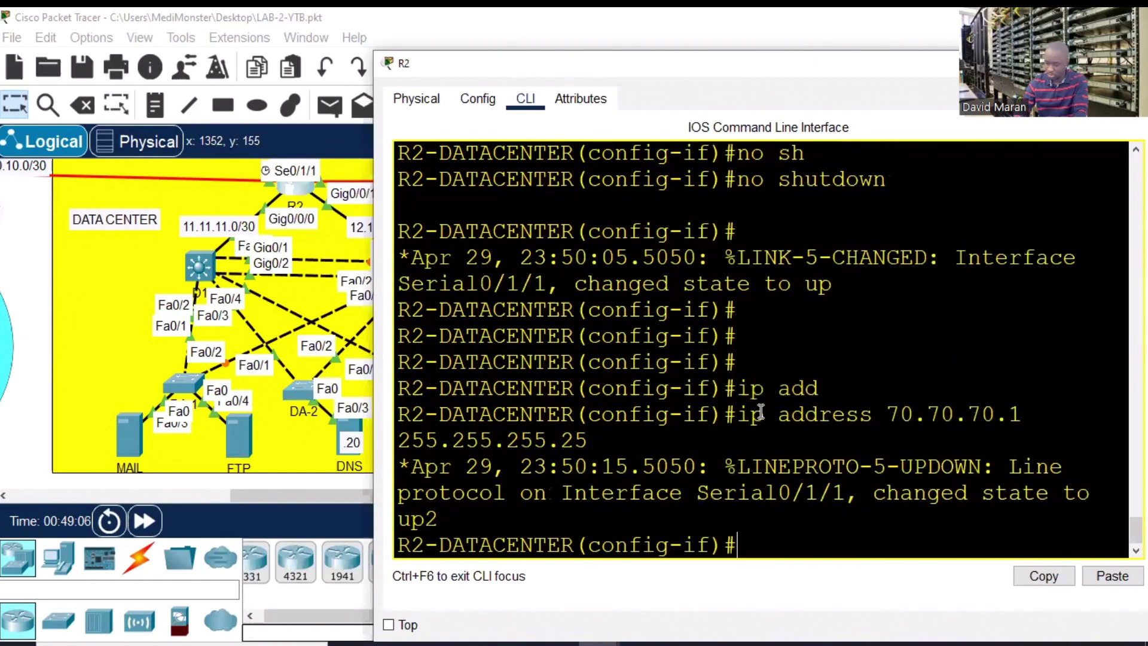
pyautogui.press('Return')
pyautogui.press('Return')
pyautogui.press('Return')
pyautogui.press('Return')
pyautogui.press('Return')
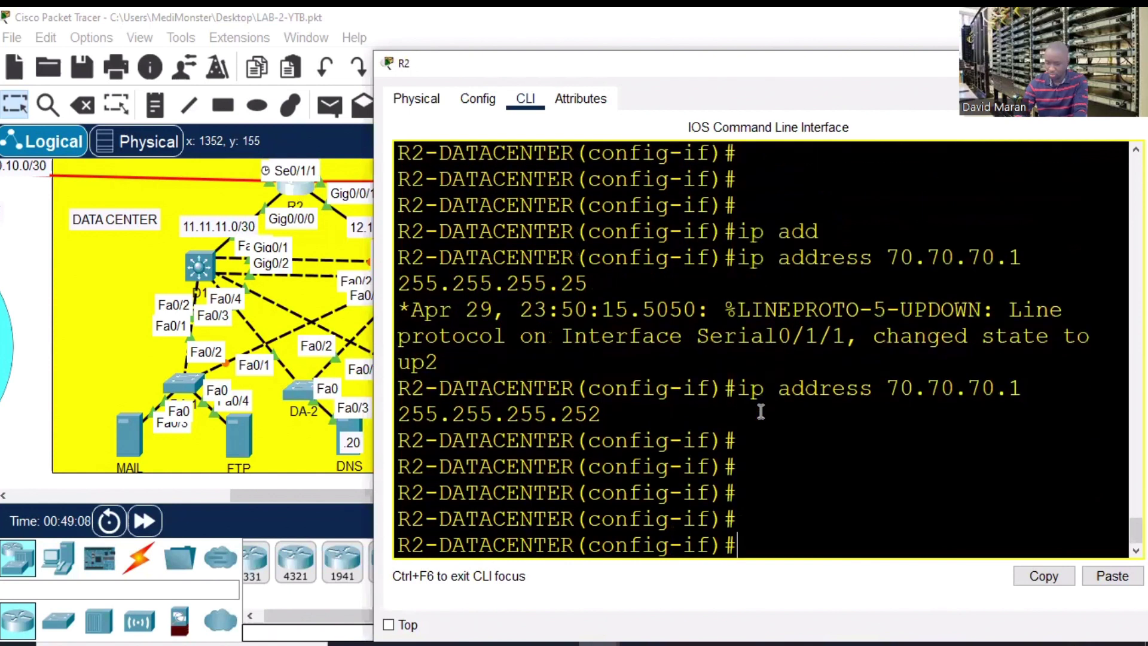
# - Reopen R2's console and exit configuration mode to begin a ping
pyautogui.hotkey('alt', 'F4')
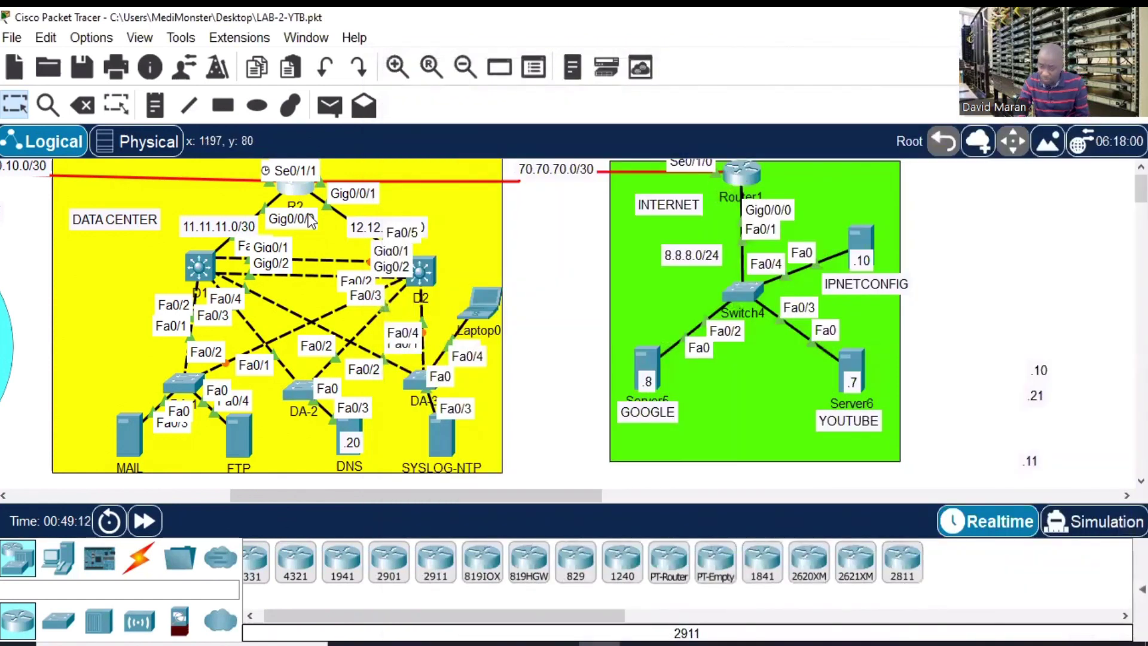
pyautogui.click(291, 196)
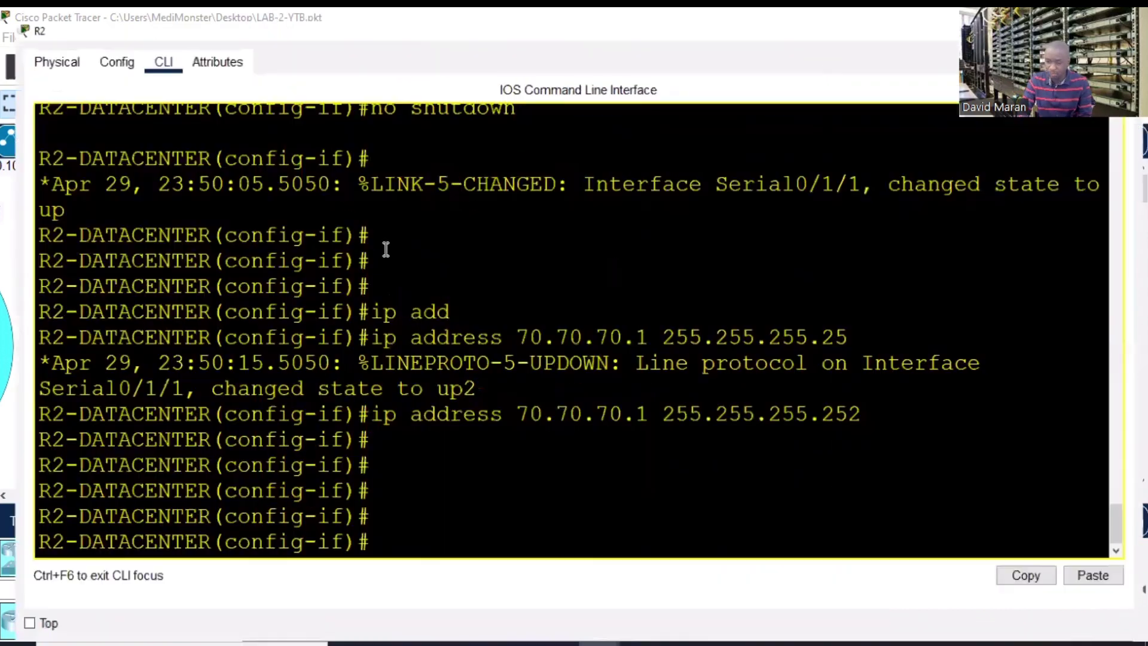
pyautogui.press('Return')
pyautogui.press('Return')
pyautogui.write('e')
pyautogui.press('Return')
pyautogui.press('Return')
pyautogui.press('Return')
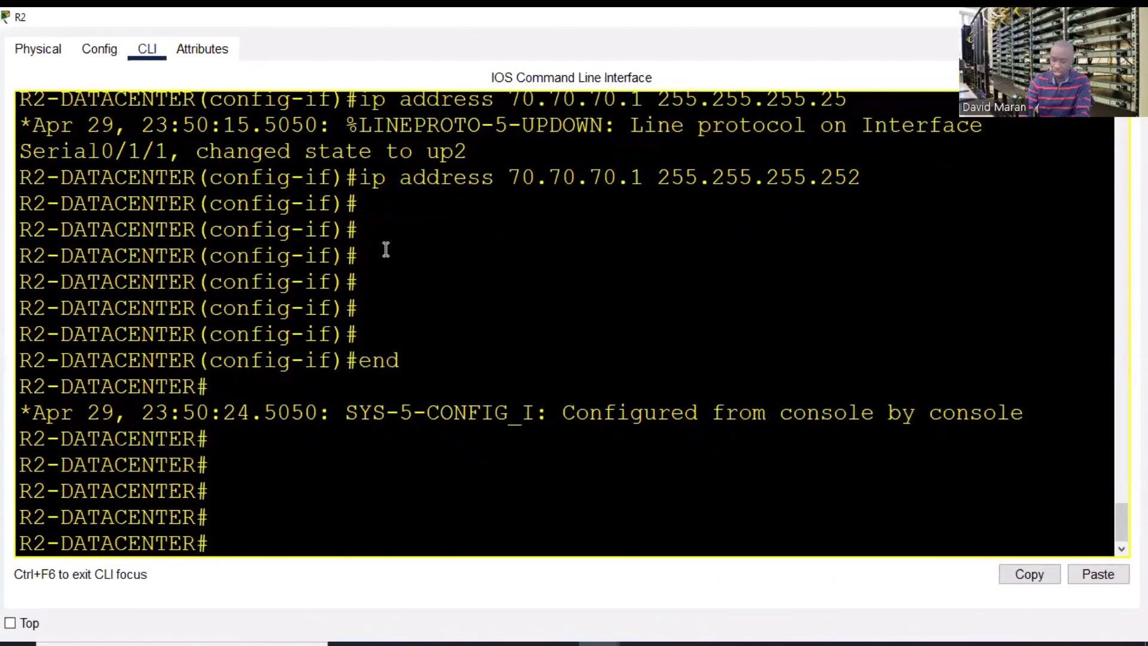
pyautogui.write('ping')
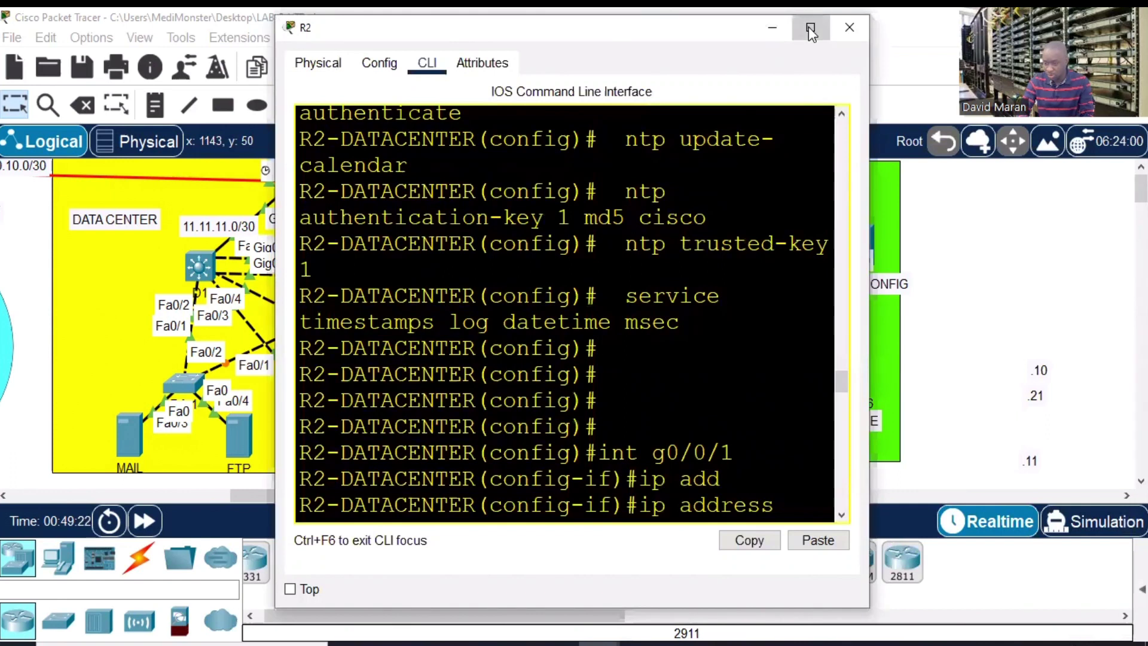
# - Ping 70.70.70.2 and 70.70.70.1 from R2, both succeeding
pyautogui.click(810, 27)
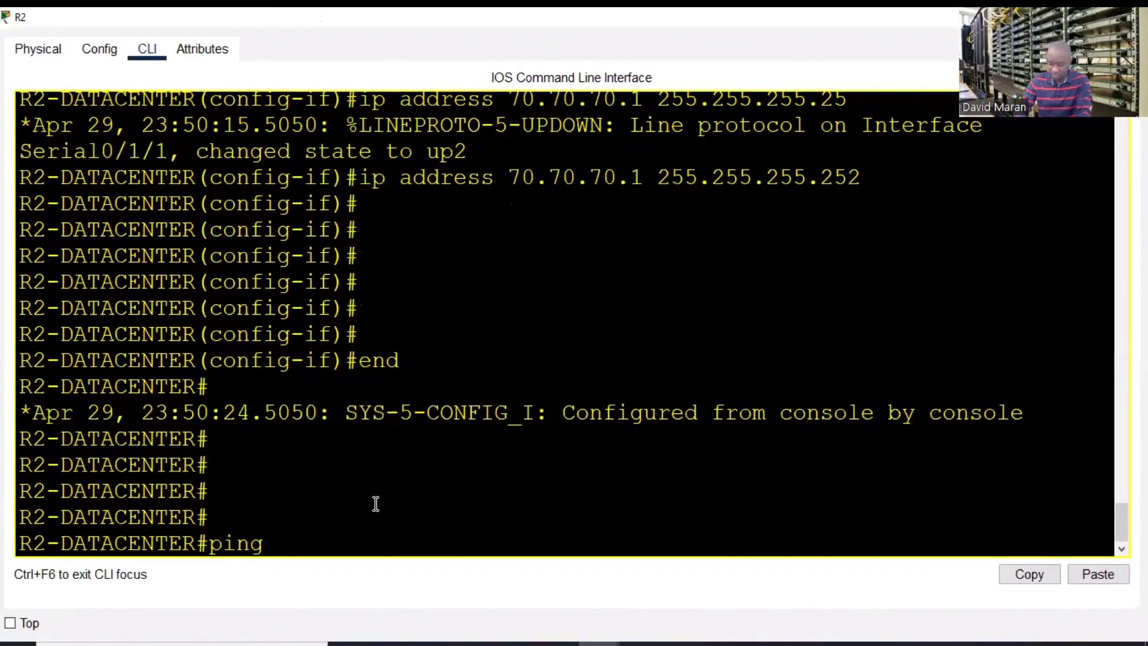
pyautogui.write('70.70')
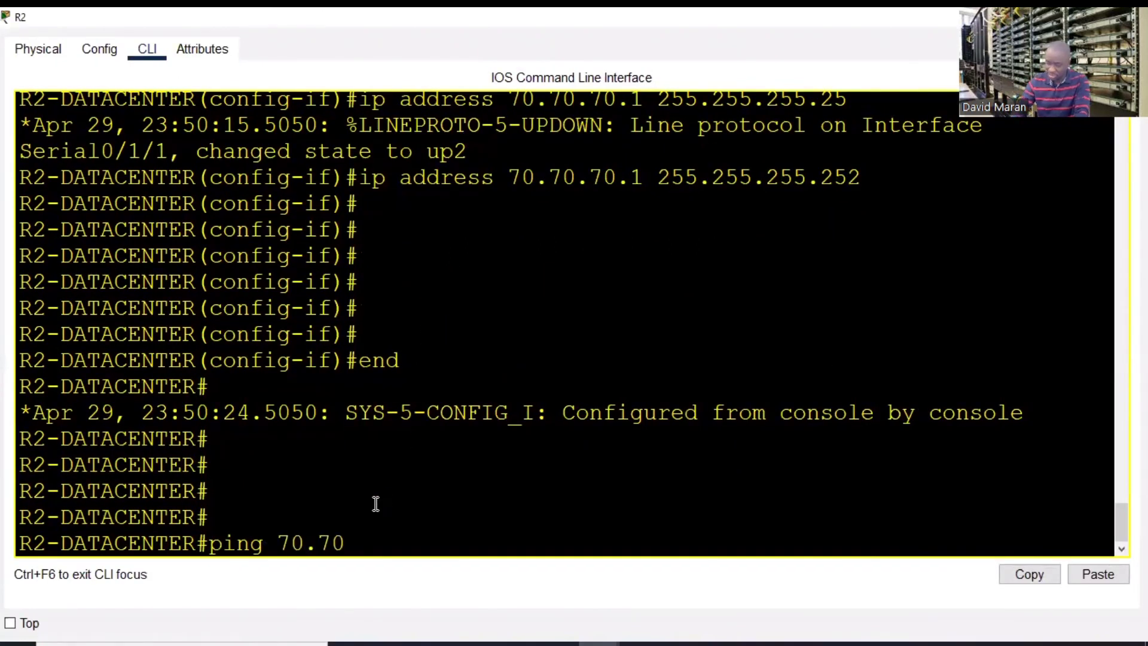
pyautogui.write('.70')
pyautogui.press('Return')
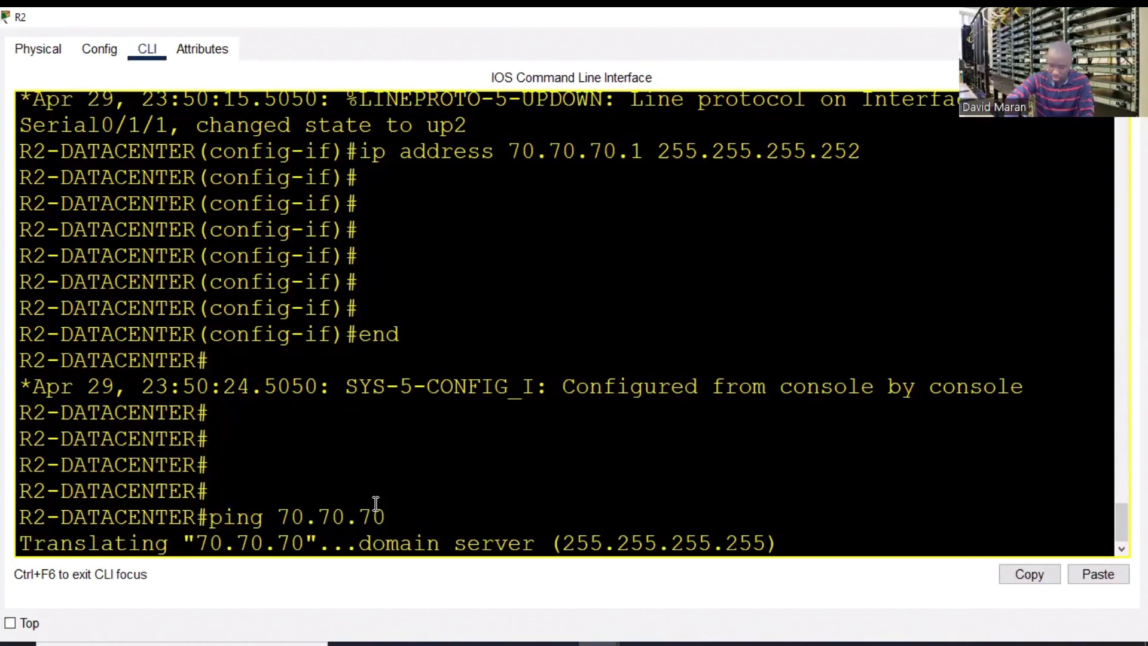
pyautogui.hotkey('ctrl', 'shift', '6')
pyautogui.press('Up')
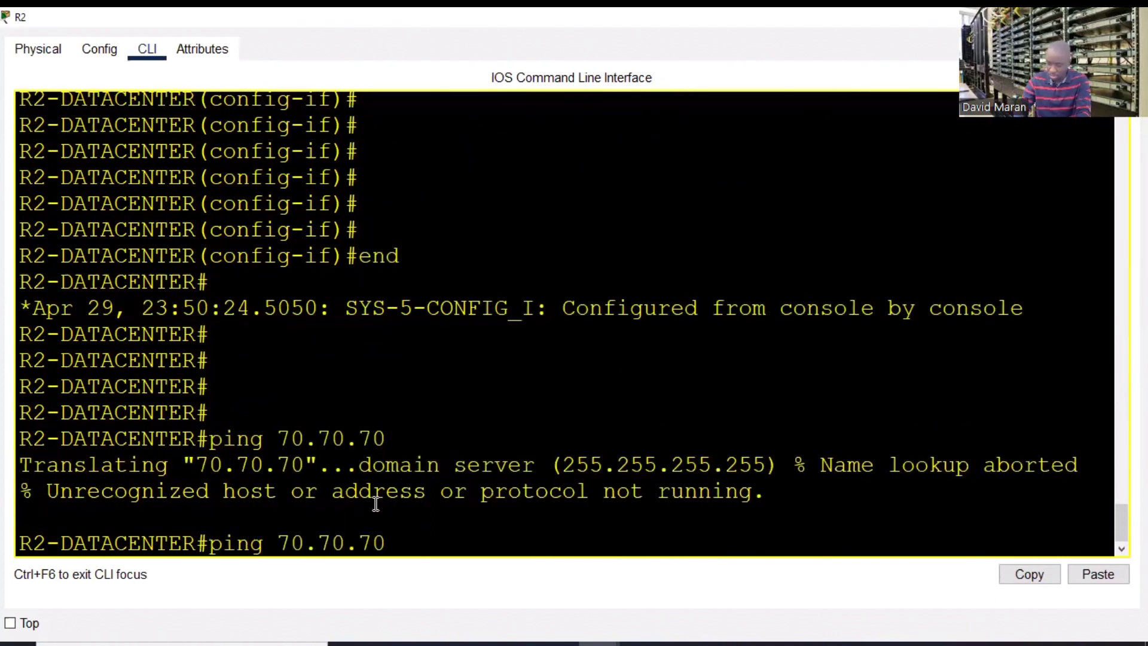
pyautogui.write('.2')
pyautogui.press('Return')
pyautogui.press('Up')
pyautogui.press('BackSpace')
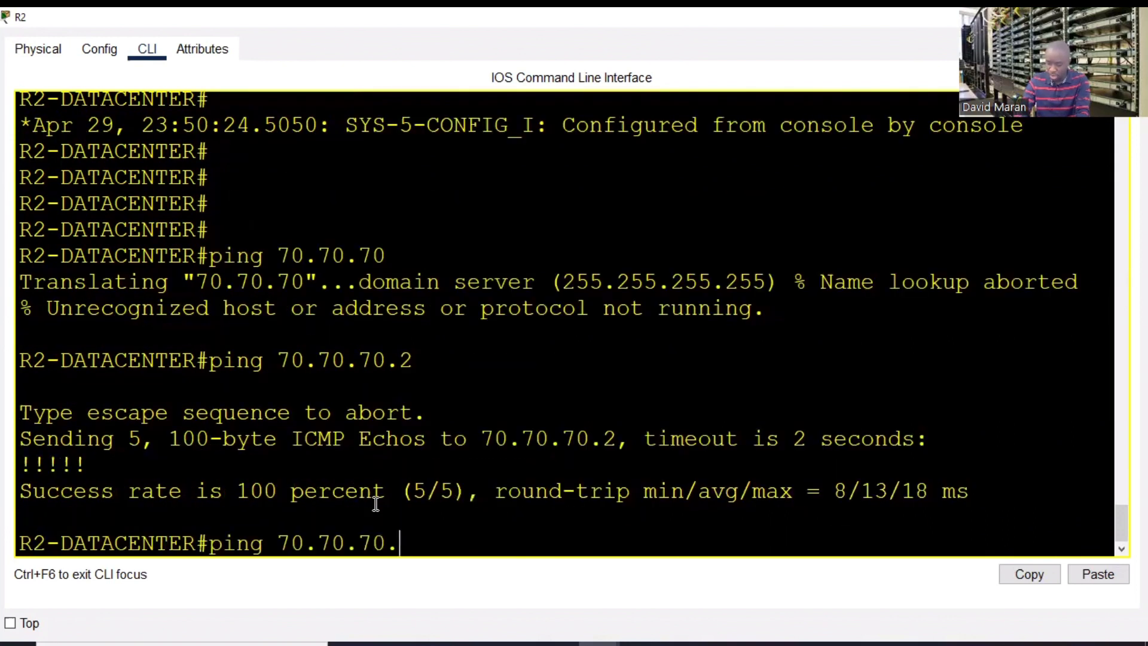
pyautogui.press('Return')
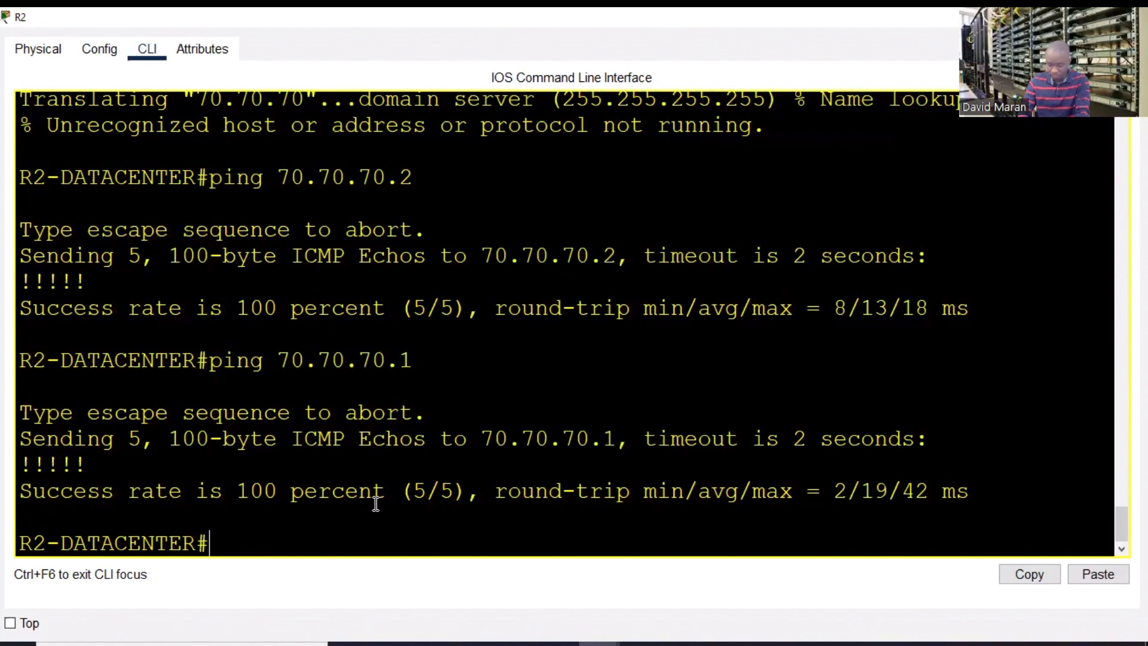
# - Ping 8.8.8.8 from R2, which fails at 0 percent
pyautogui.write('pi')
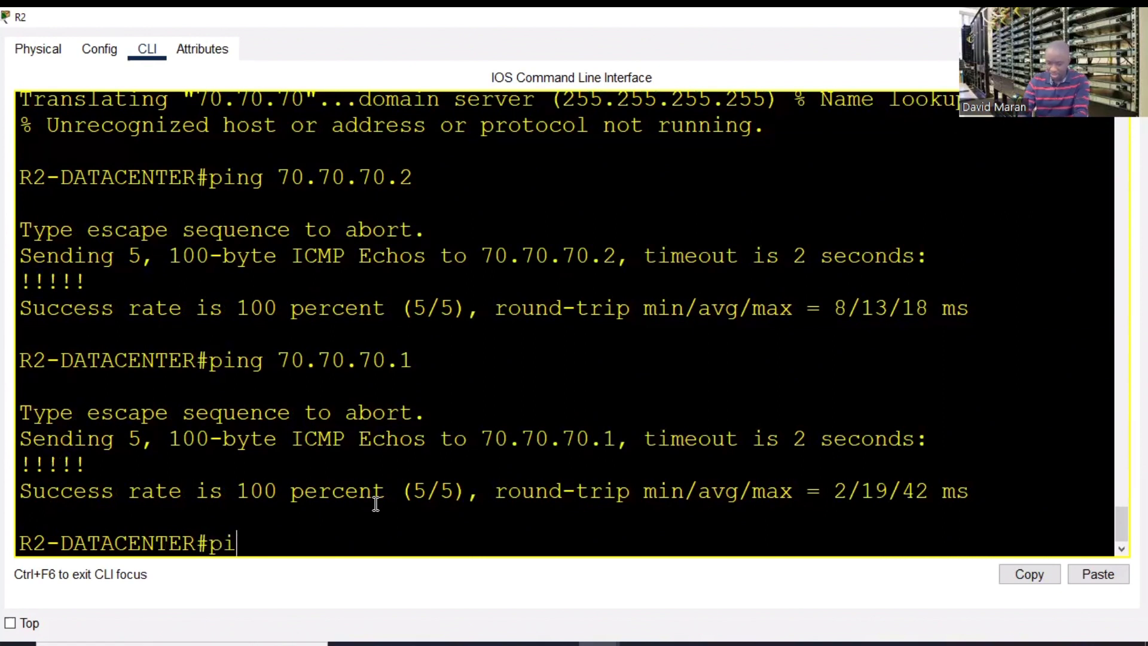
pyautogui.write('ng')
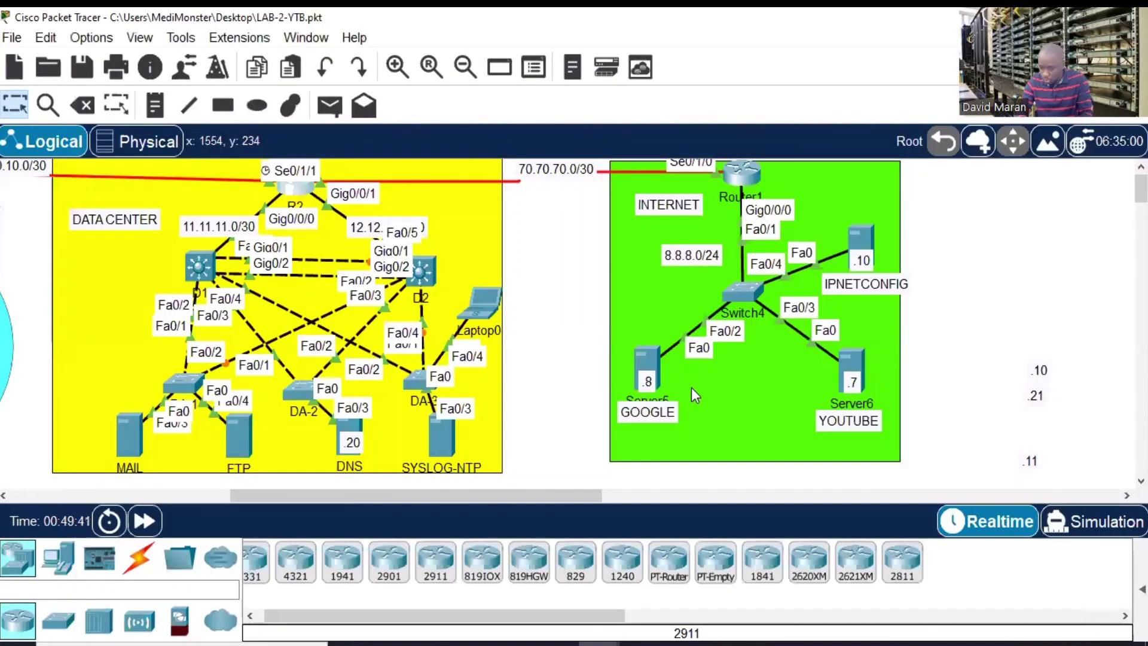
pyautogui.click(303, 191)
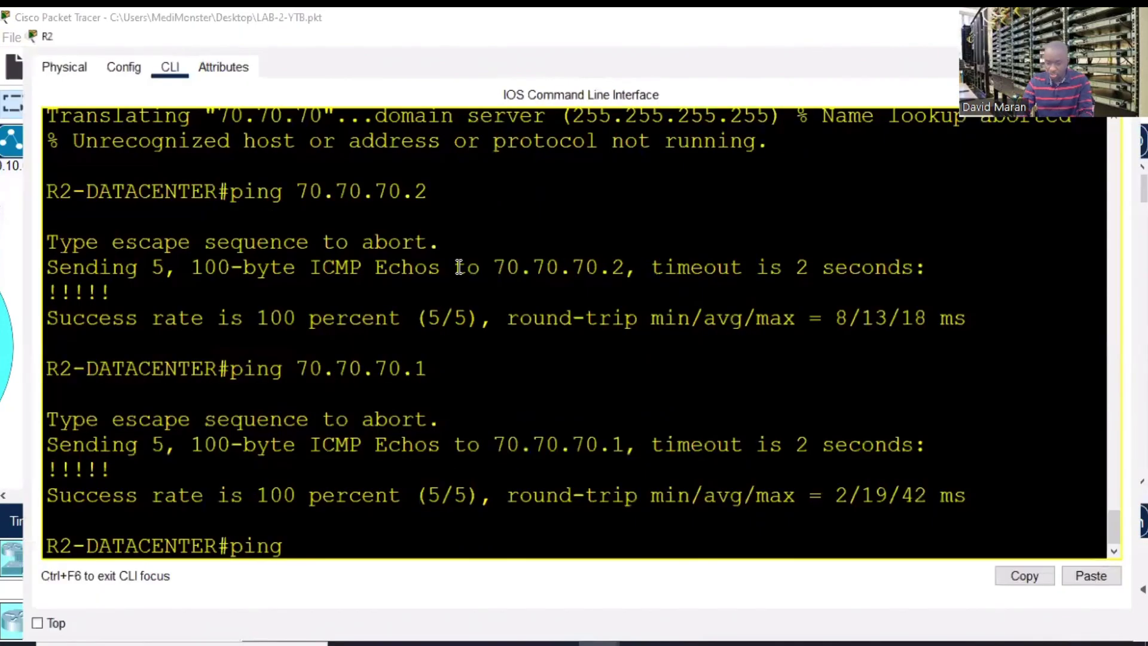
pyautogui.write('8.8.8.8')
pyautogui.press('Return')
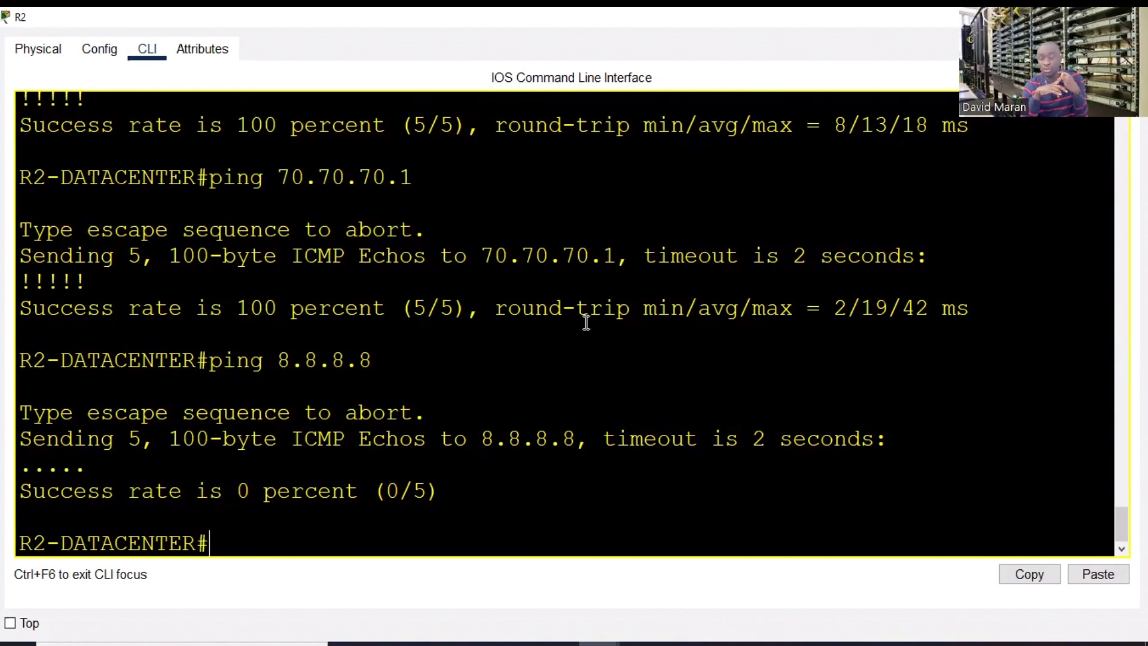
pyautogui.click(1050, 17)
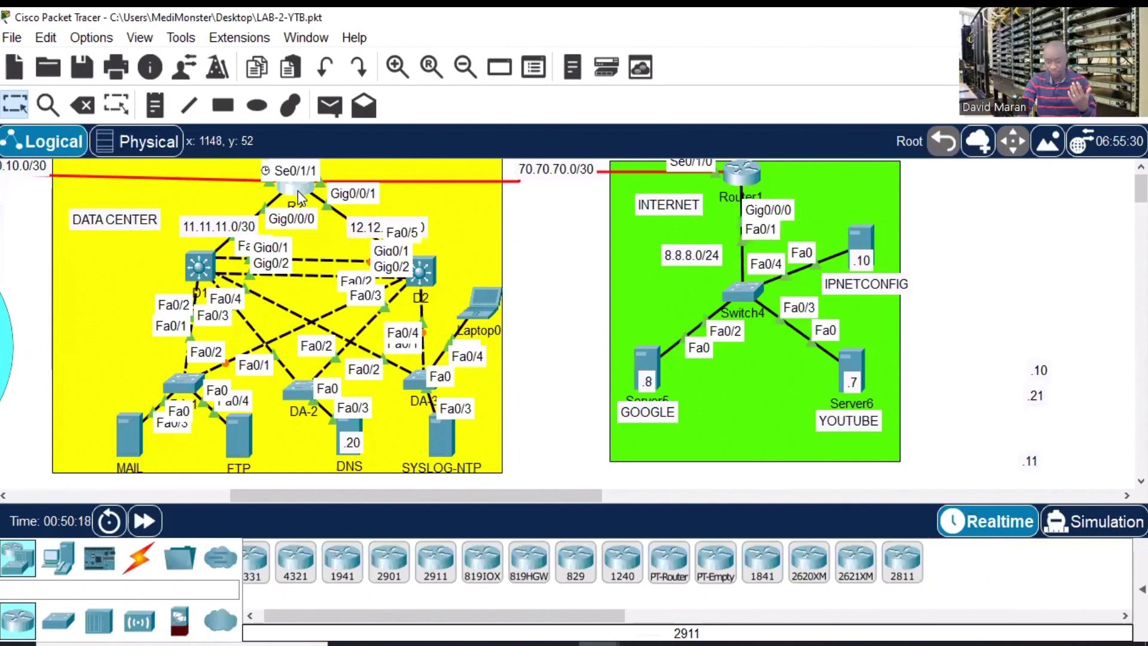
pyautogui.click(297, 190)
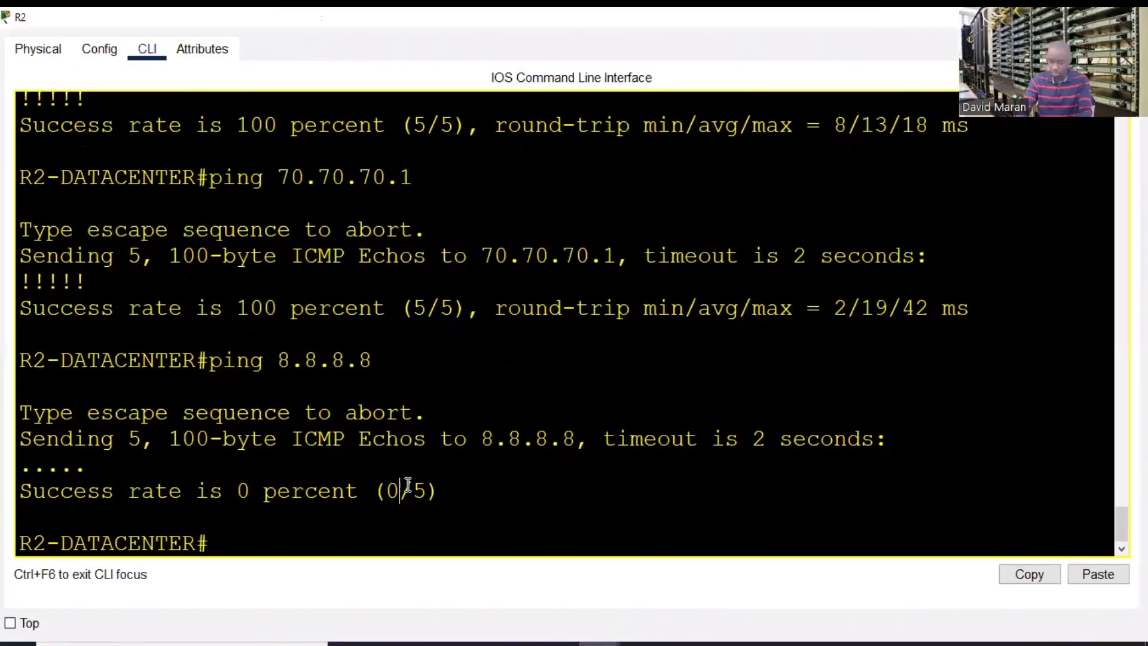
pyautogui.press('Return')
pyautogui.press('Return')
pyautogui.press('Return')
pyautogui.press('Return')
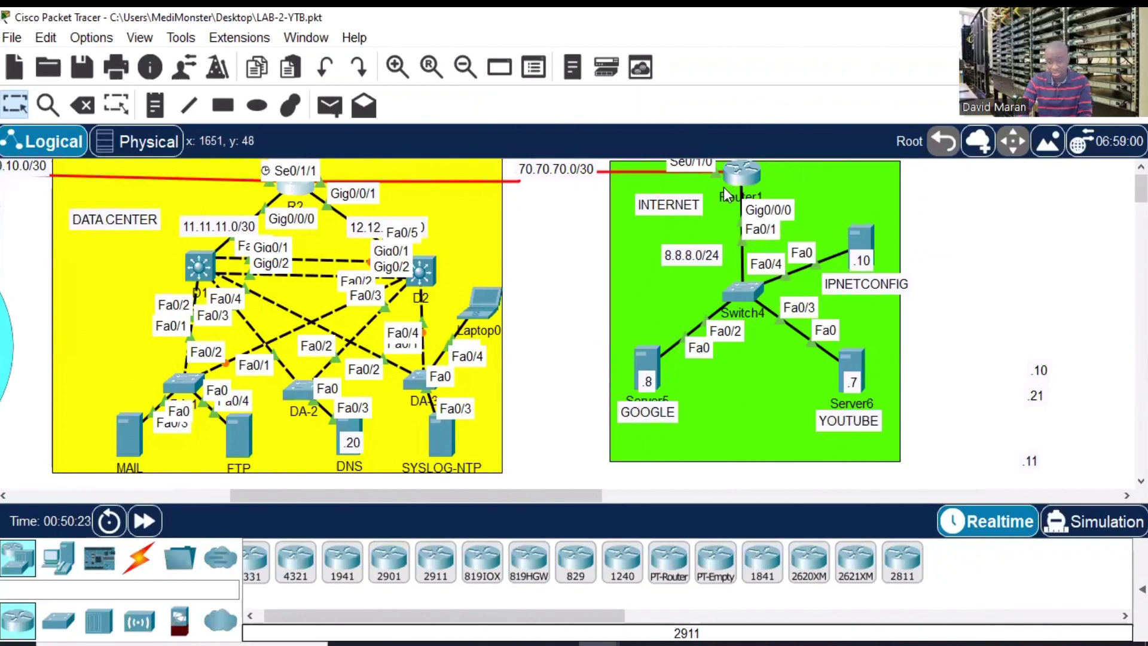
pyautogui.click(302, 188)
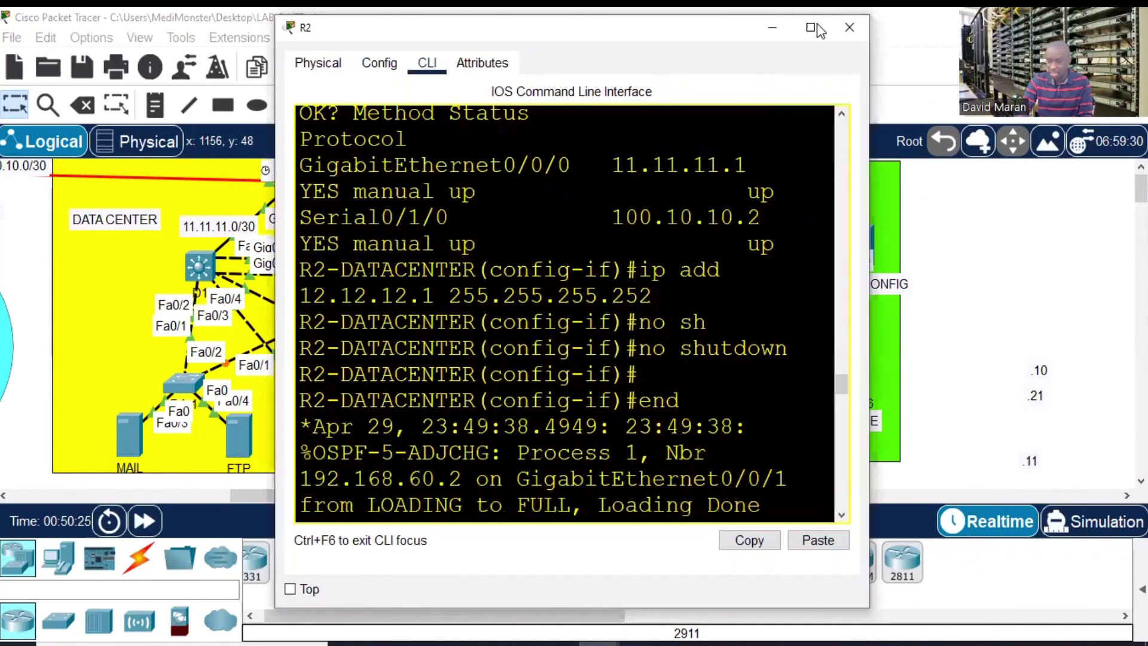
pyautogui.write('conf')
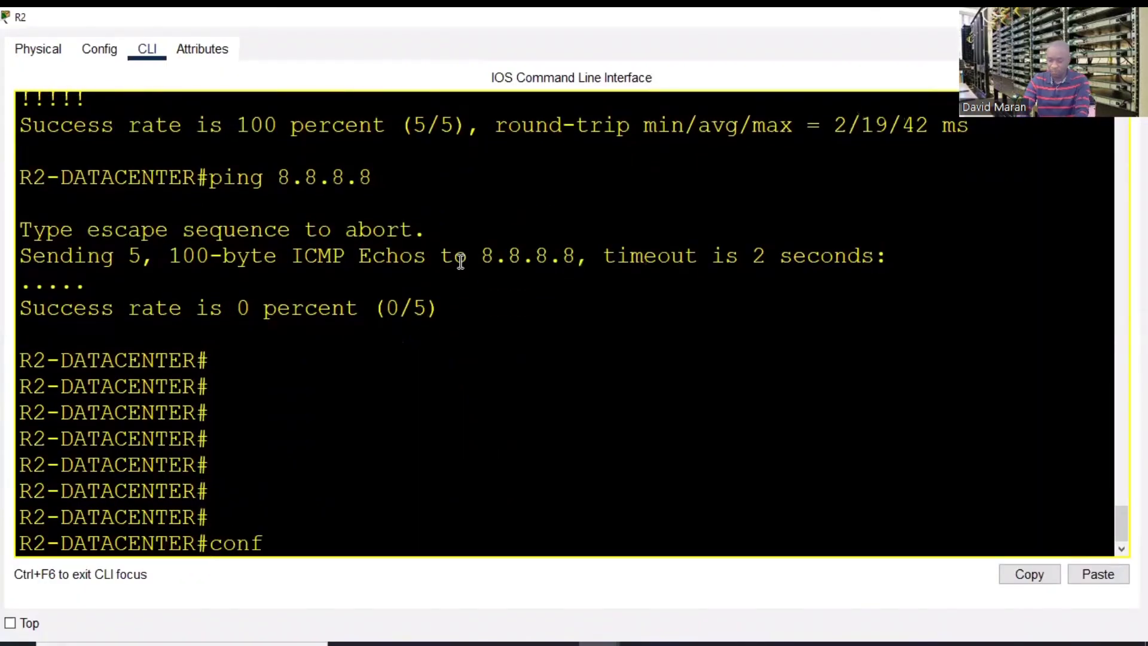
pyautogui.write(' t')
pyautogui.press('Return')
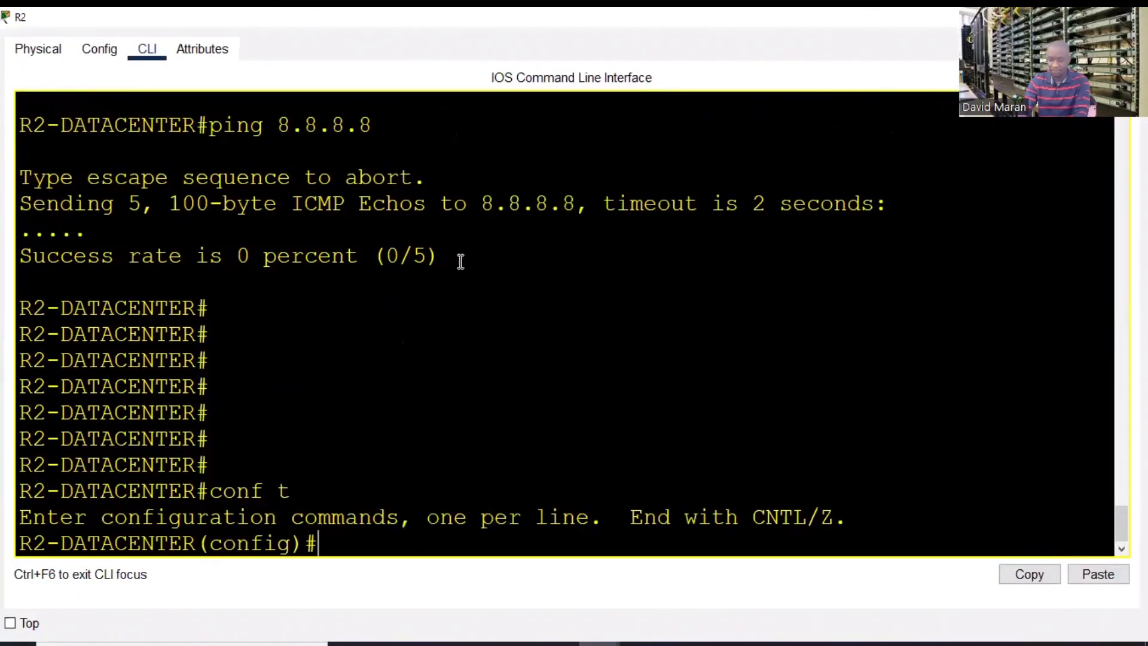
pyautogui.press('Return')
pyautogui.press('Return')
pyautogui.press('Return')
pyautogui.write('ip, rouy')
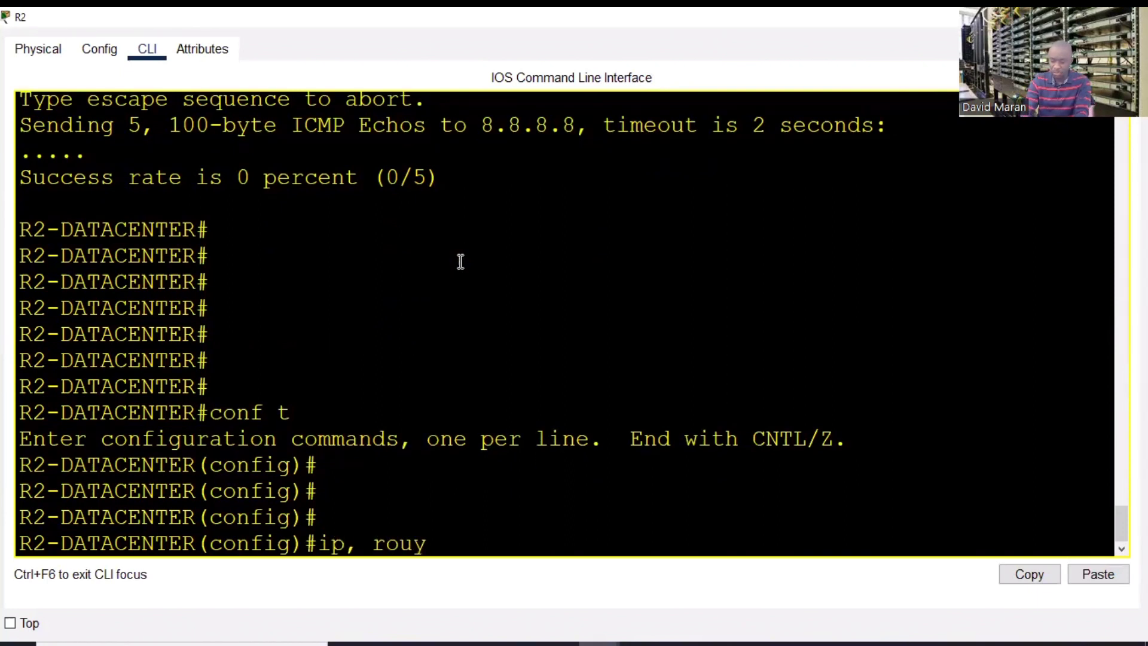
pyautogui.press('BackSpace')
pyautogui.press('BackSpace')
pyautogui.press('BackSpace')
pyautogui.press('BackSpace')
pyautogui.press('BackSpace')
pyautogui.press('BackSpace')
pyautogui.write('rou')
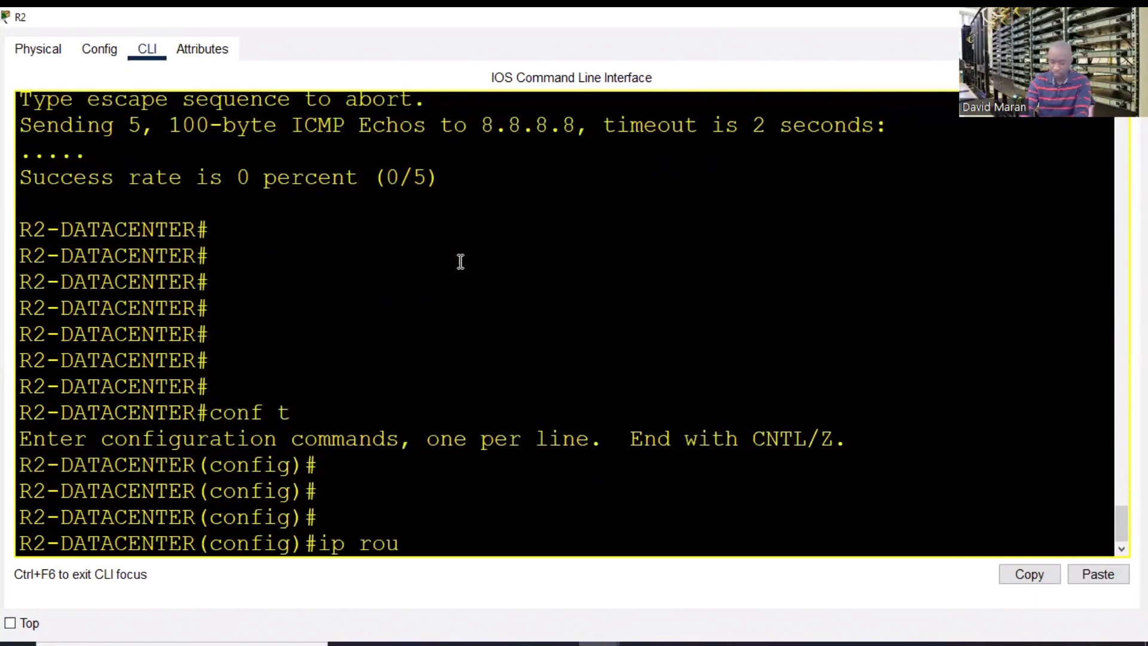
pyautogui.write('te 0.0.0.0')
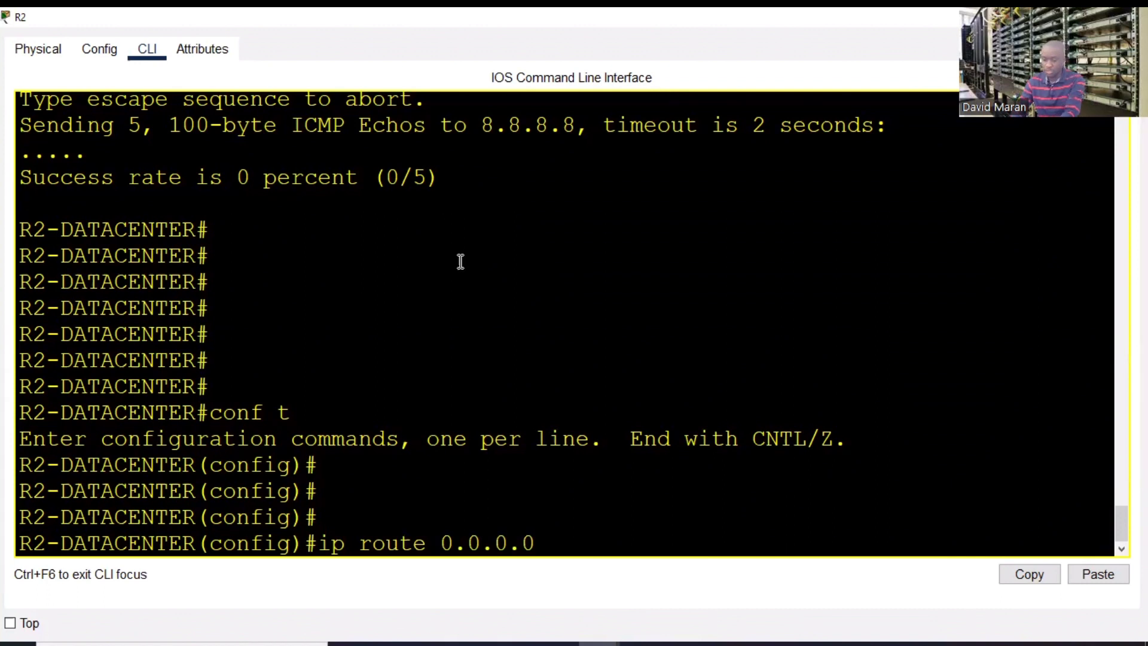
pyautogui.write(' 0.0.0.0 ')
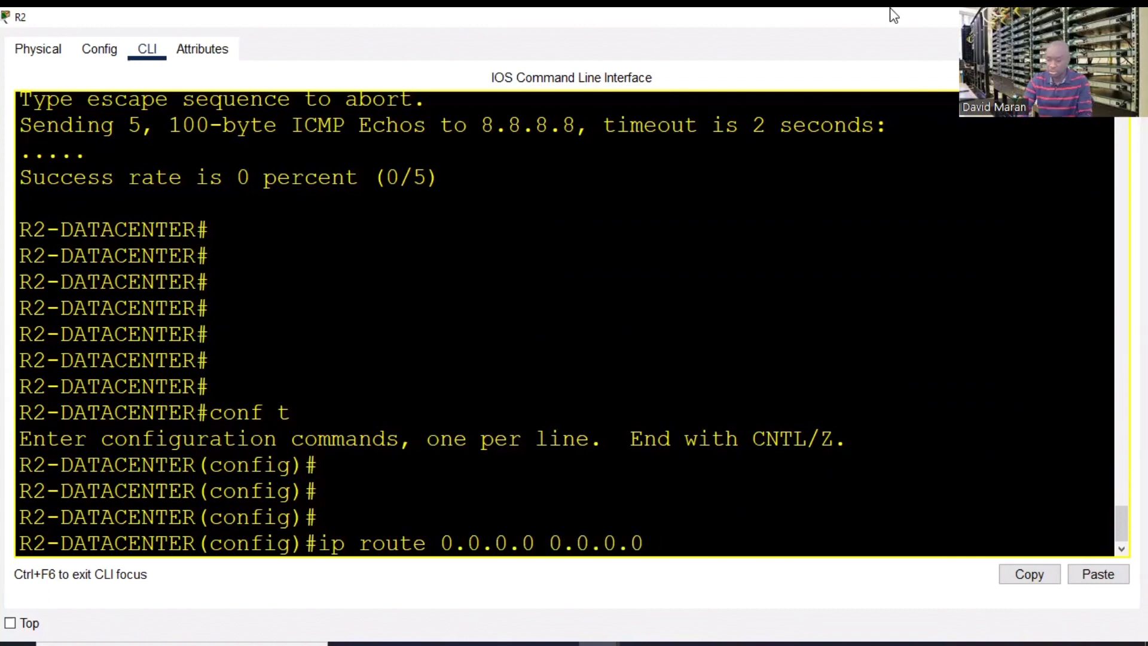
pyautogui.write('70.')
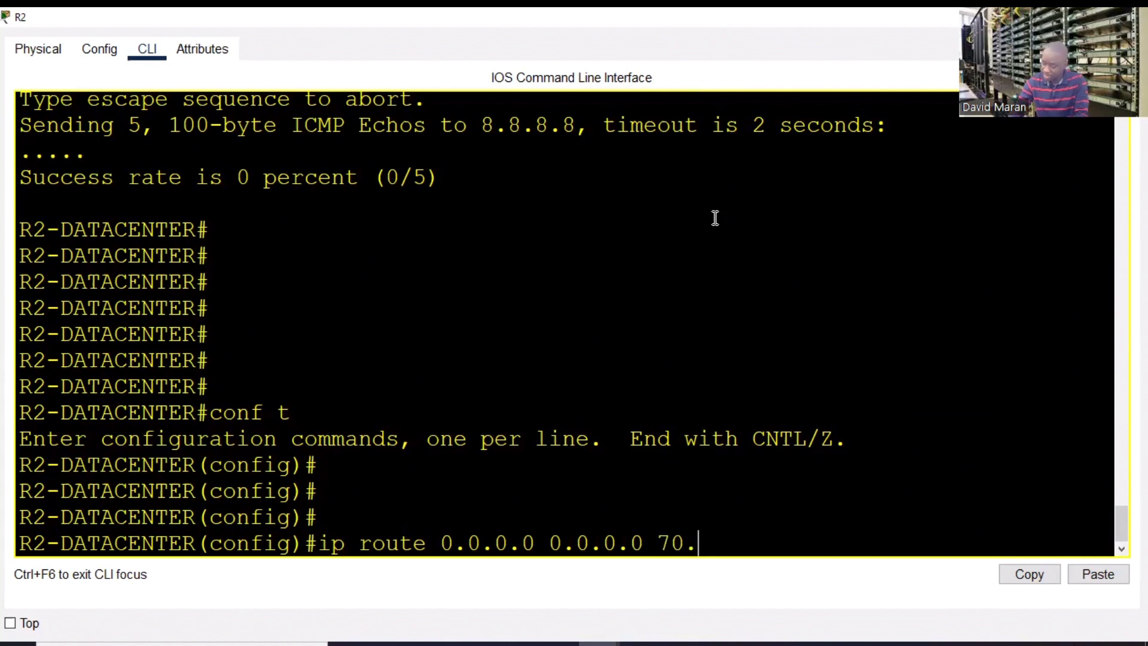
pyautogui.write('70.70.2')
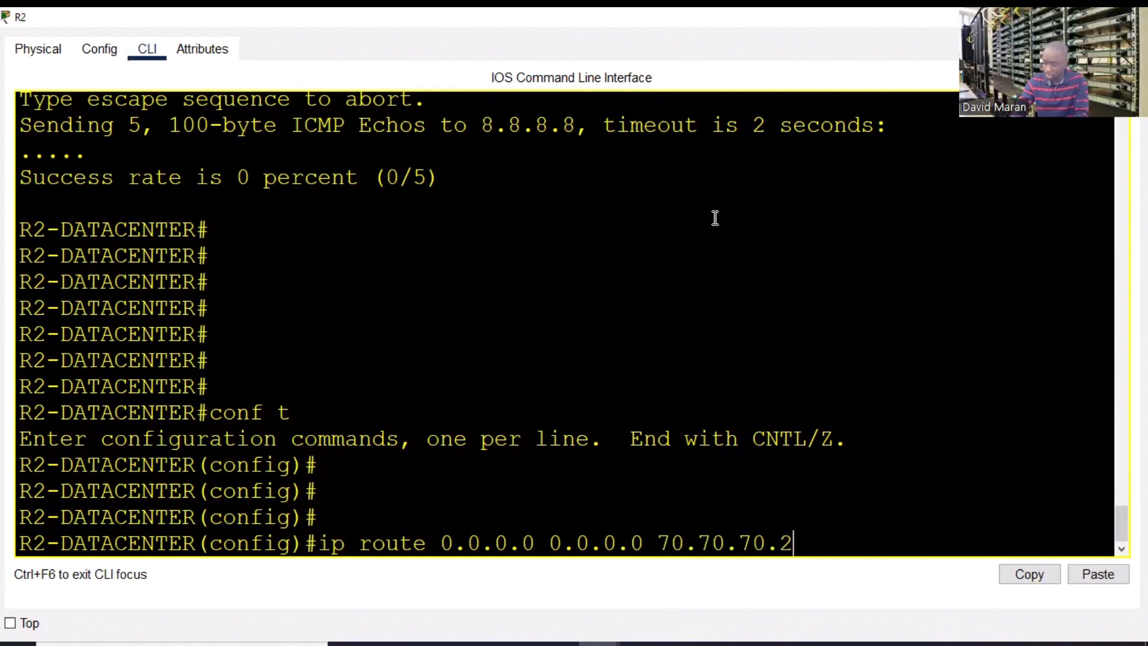
pyautogui.press('Return')
pyautogui.write('end')
pyautogui.press('Return')
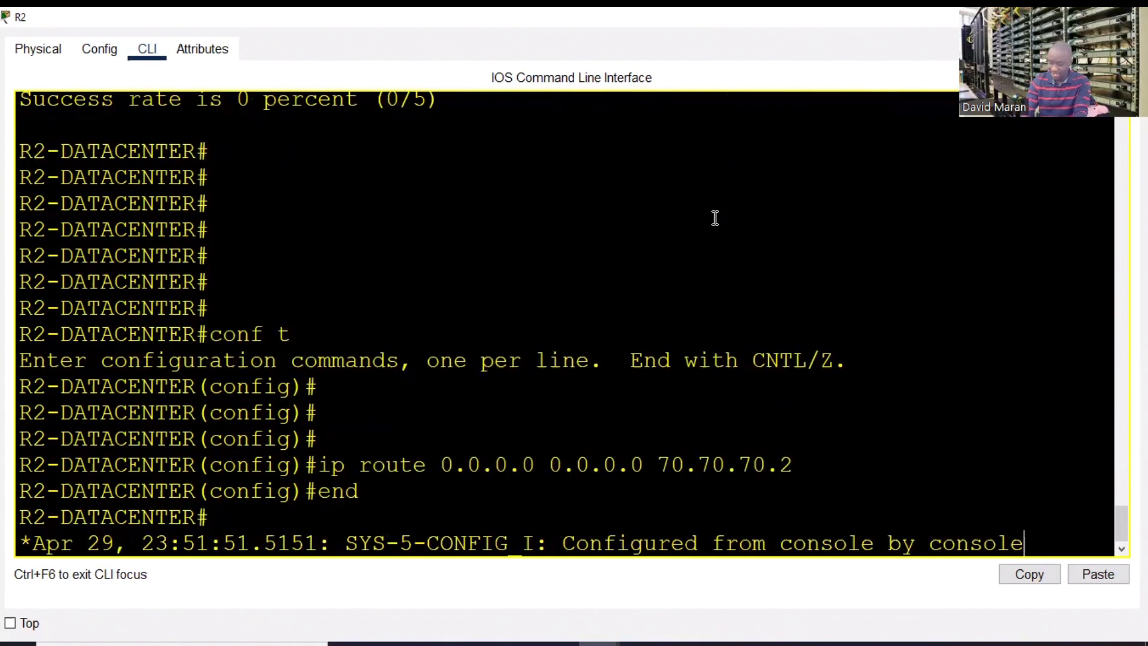
pyautogui.press('Return')
pyautogui.press('Return')
pyautogui.press('Return')
pyautogui.write('ping ')
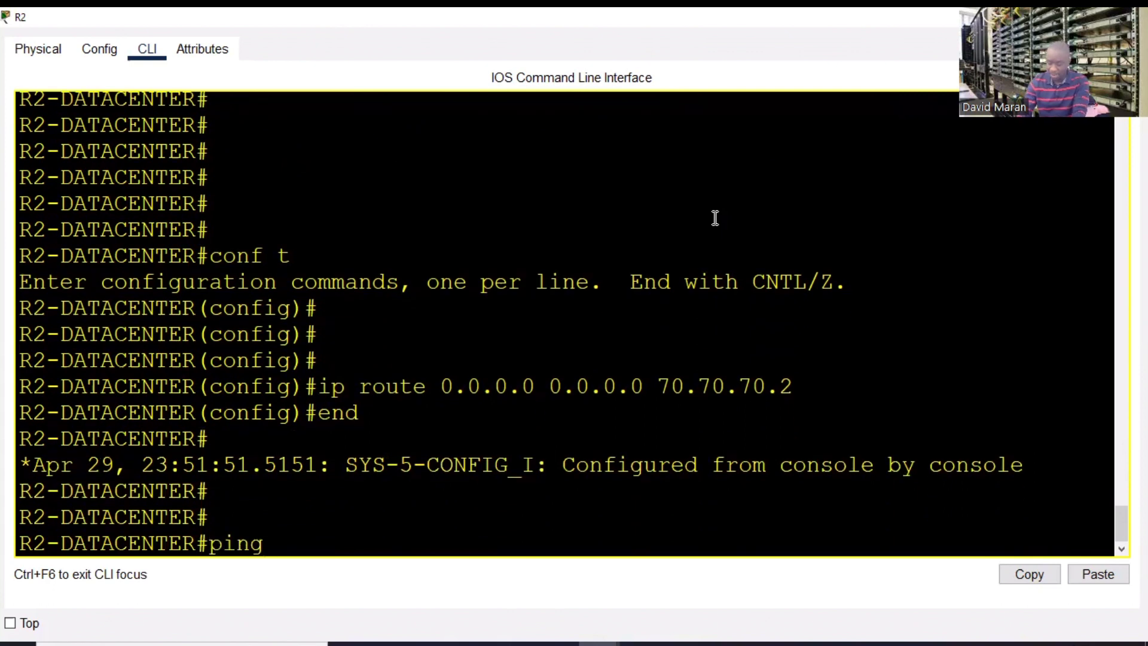
pyautogui.write('8.8.8.8')
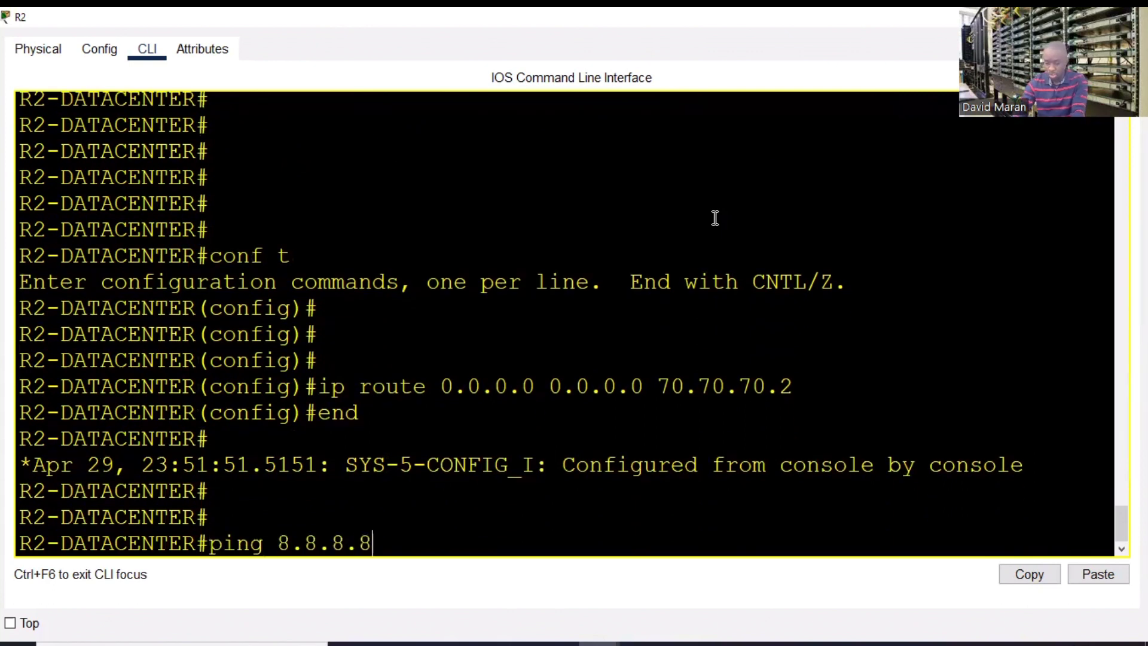
pyautogui.press('Return')
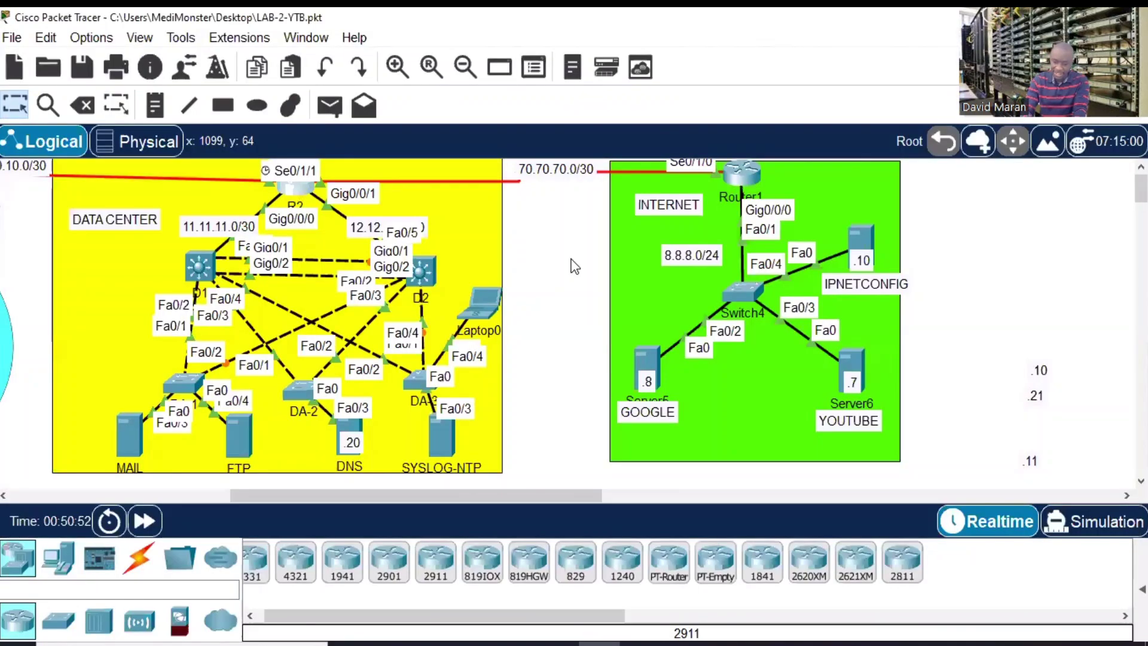
pyautogui.moveTo(423, 490); pyautogui.dragTo(306, 490)
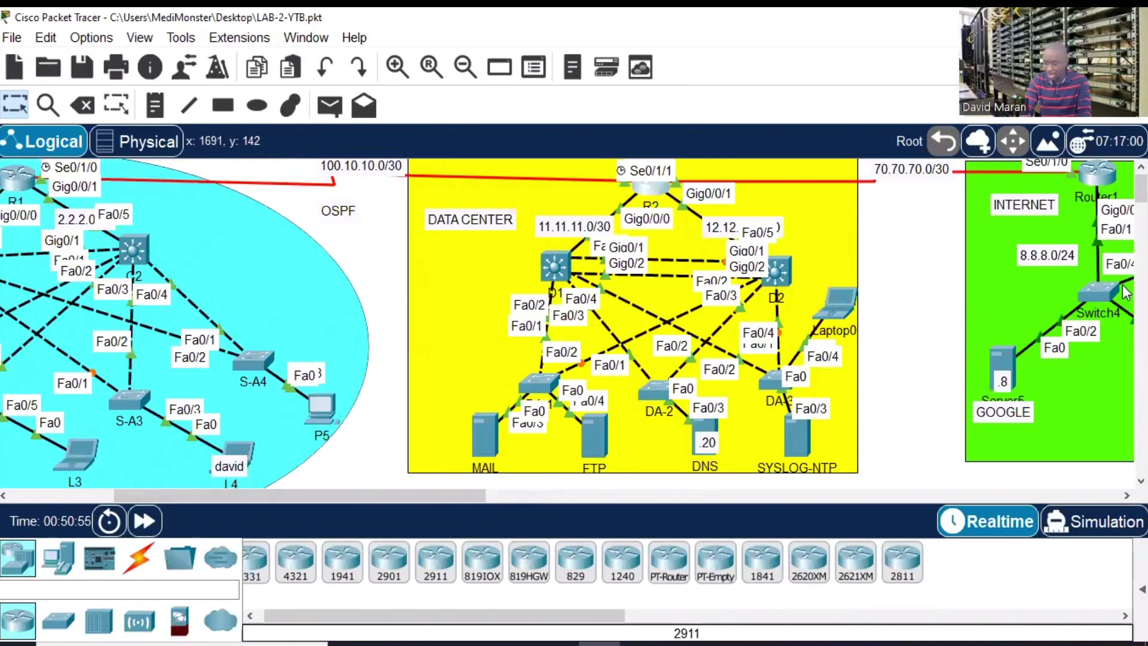
# - Open the MAIL server's command prompt
pyautogui.click(484, 443)
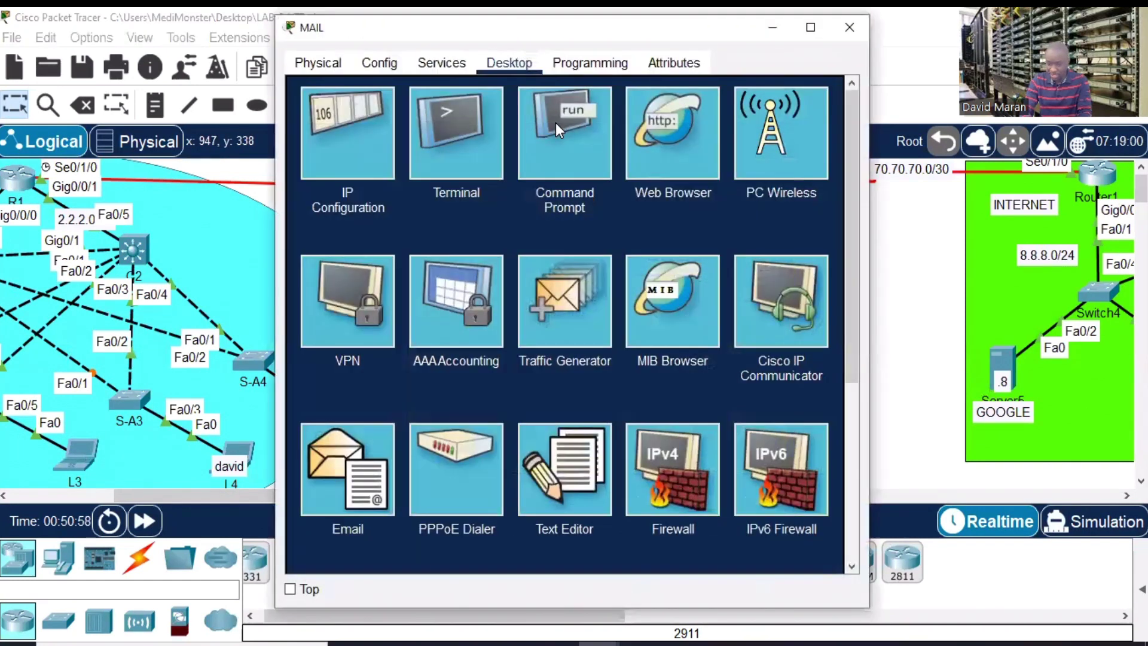
pyautogui.click(459, 138)
pyautogui.click(810, 28)
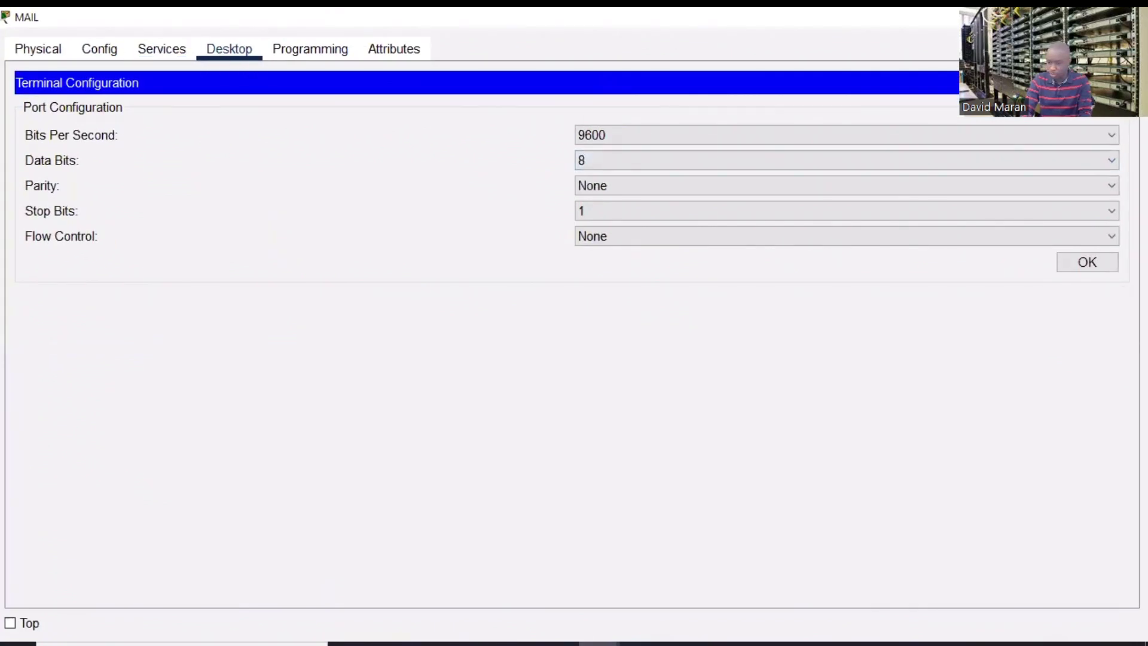
pyautogui.click(248, 57)
pyautogui.click(597, 141)
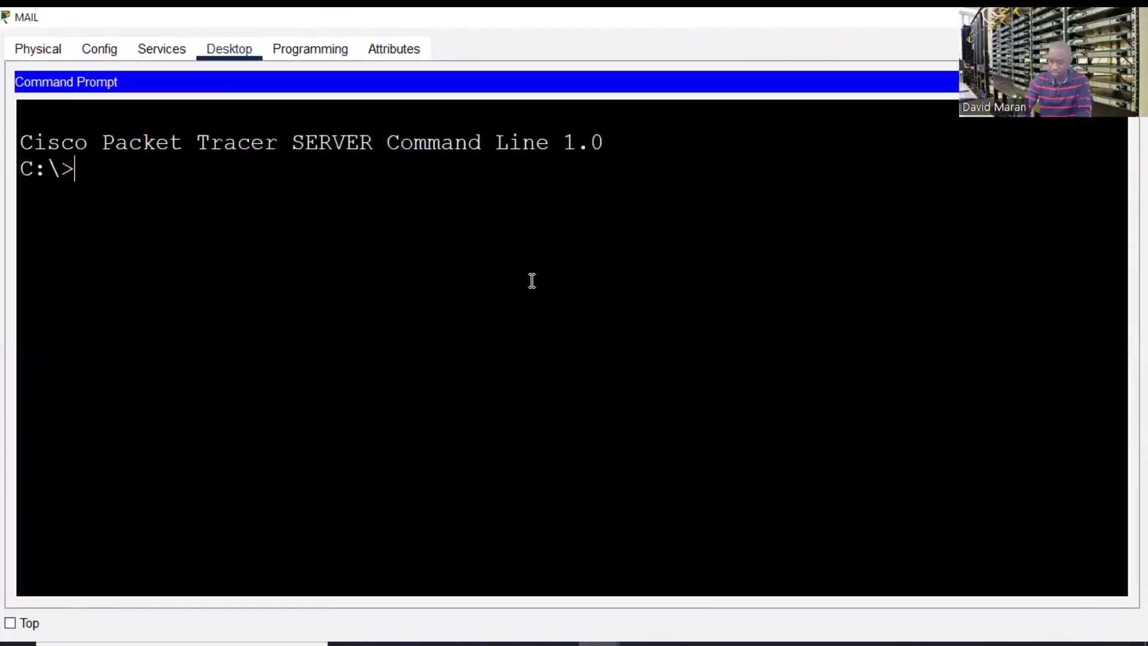
# - Ping 8.8.8.8 twice from the MAIL server, both failing with 100% loss
pyautogui.write('ping 8.8.8.8')
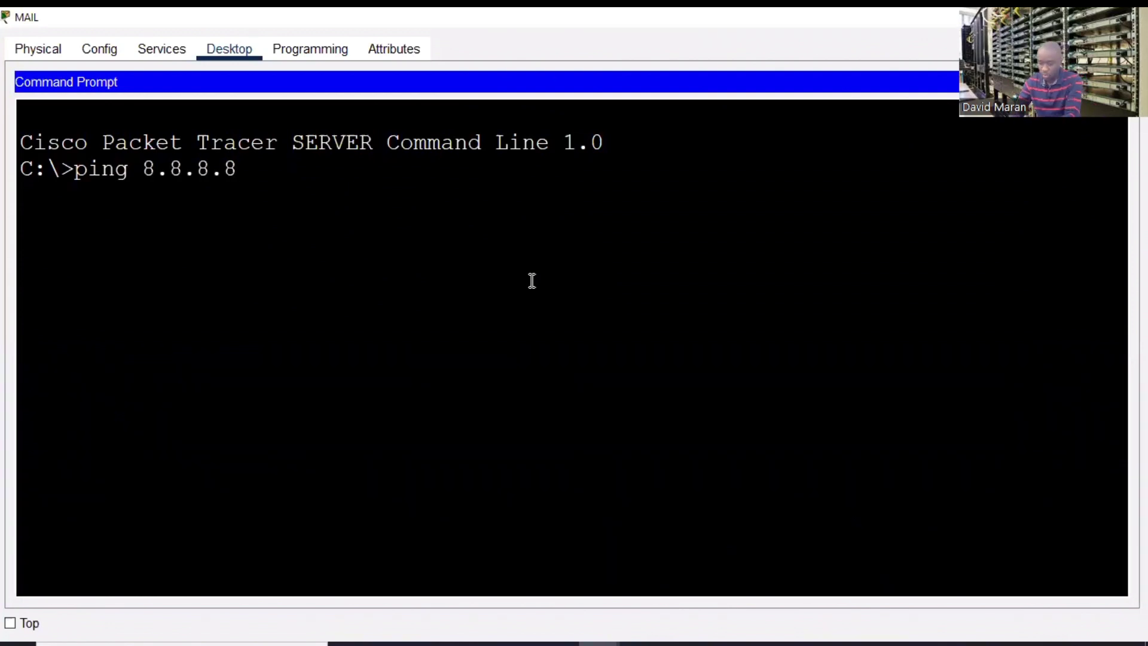
pyautogui.press('Return')
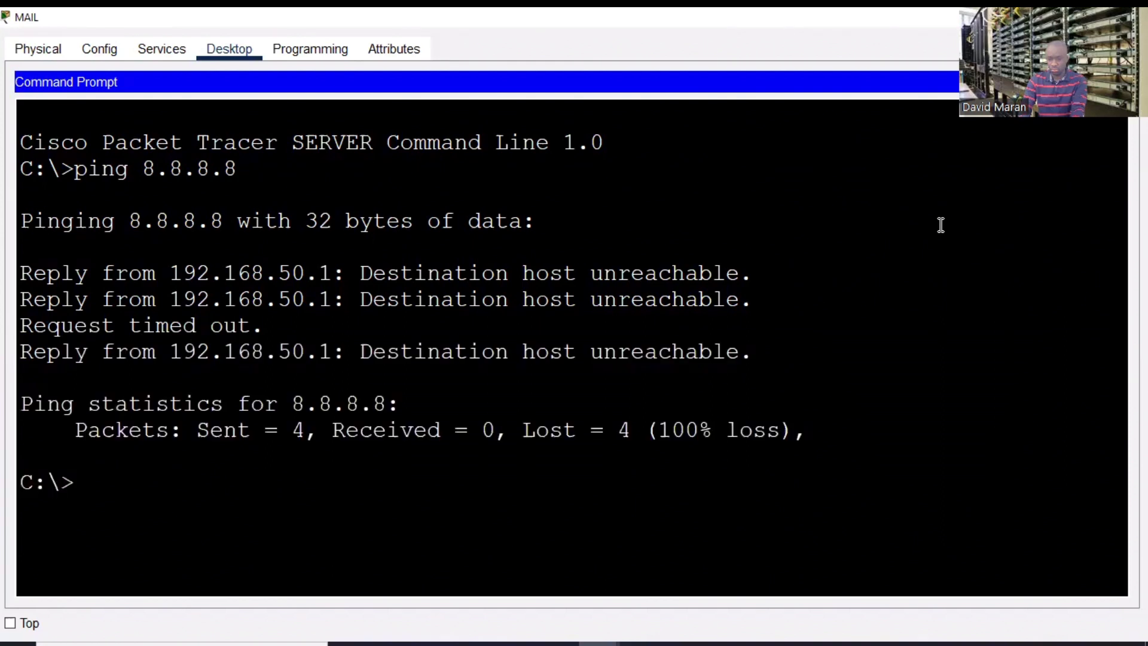
pyautogui.press('Up')
pyautogui.press('Return')
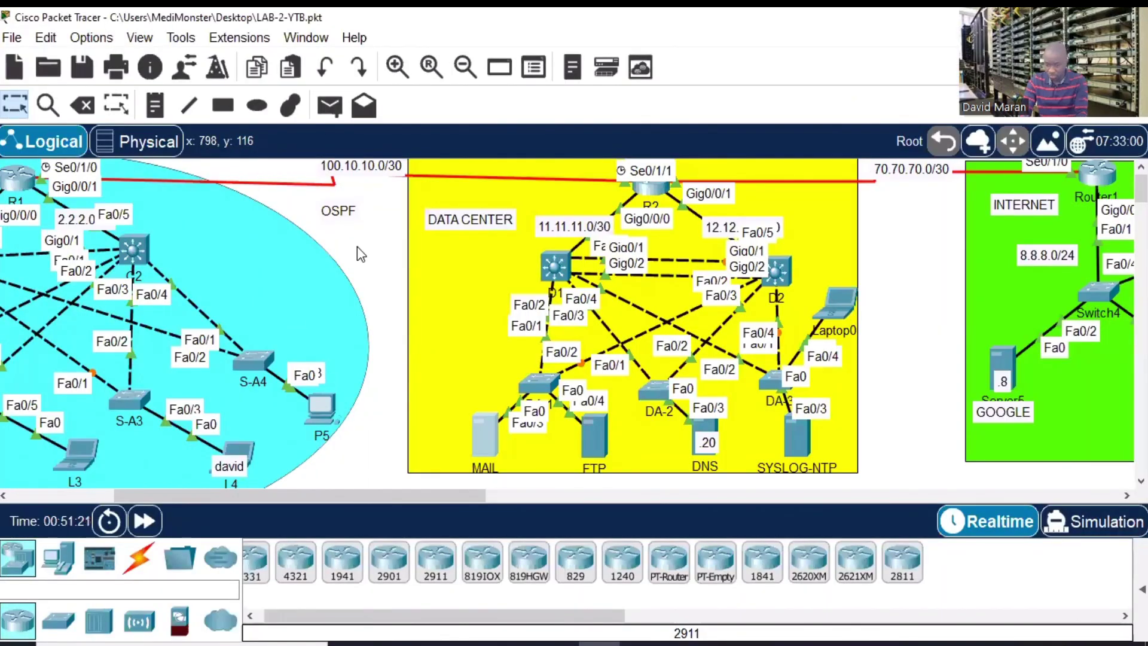
# - Open switch D1's CLI in a full-screen window
pyautogui.moveTo(356, 247); pyautogui.dragTo(911, 277)
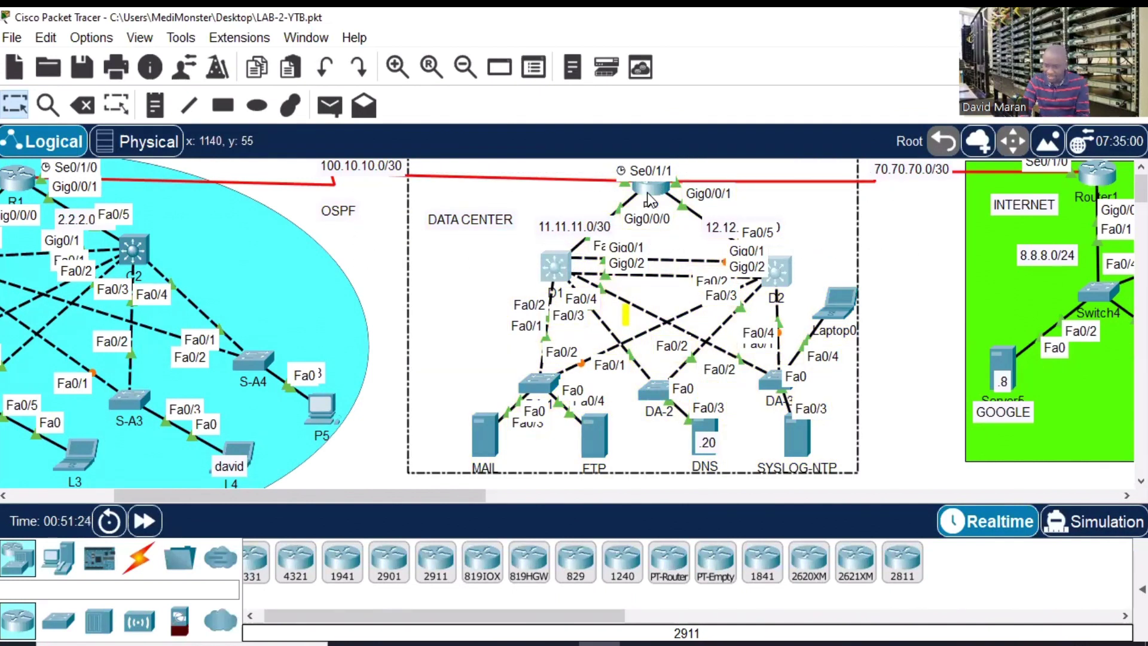
pyautogui.click(915, 345)
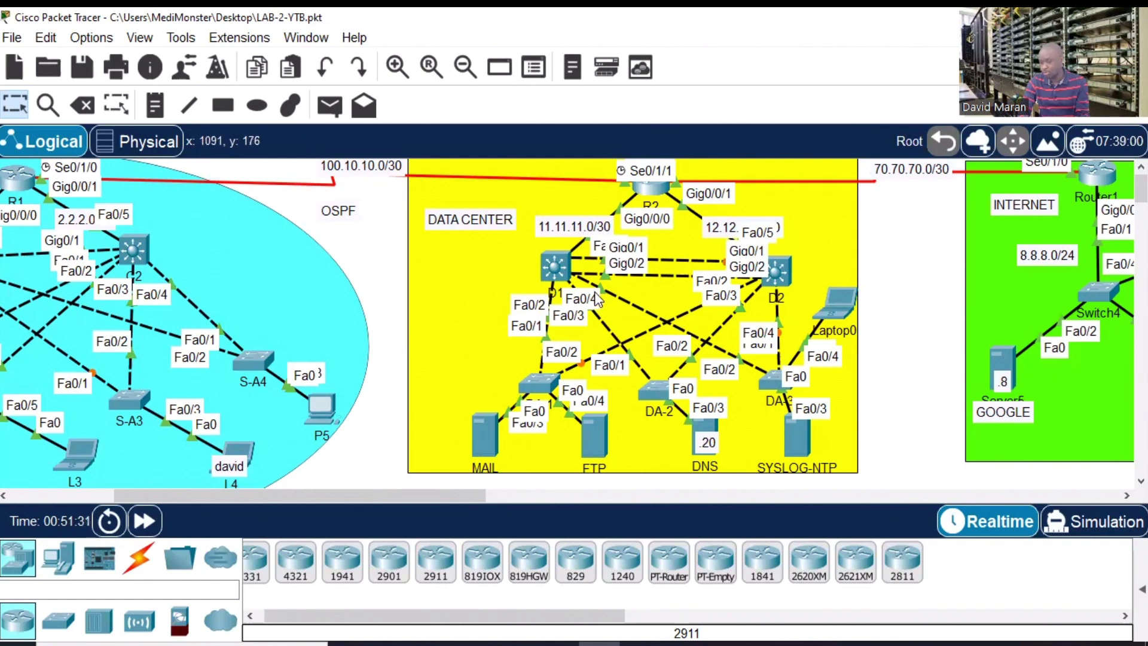
pyautogui.click(557, 269)
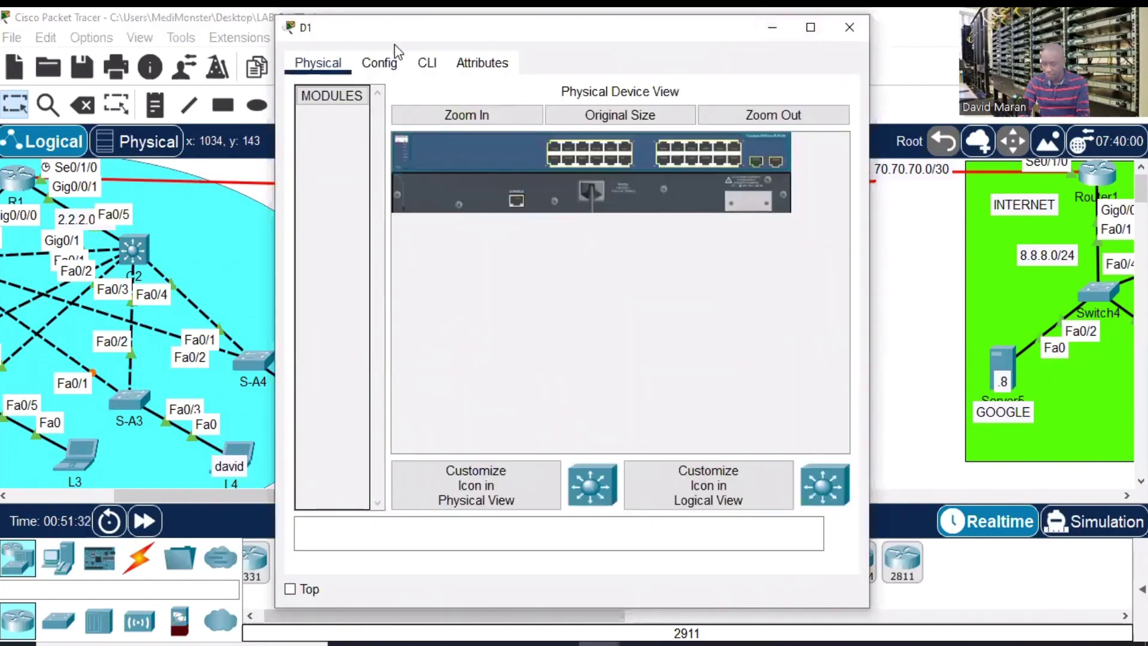
pyautogui.click(426, 63)
pyautogui.click(810, 27)
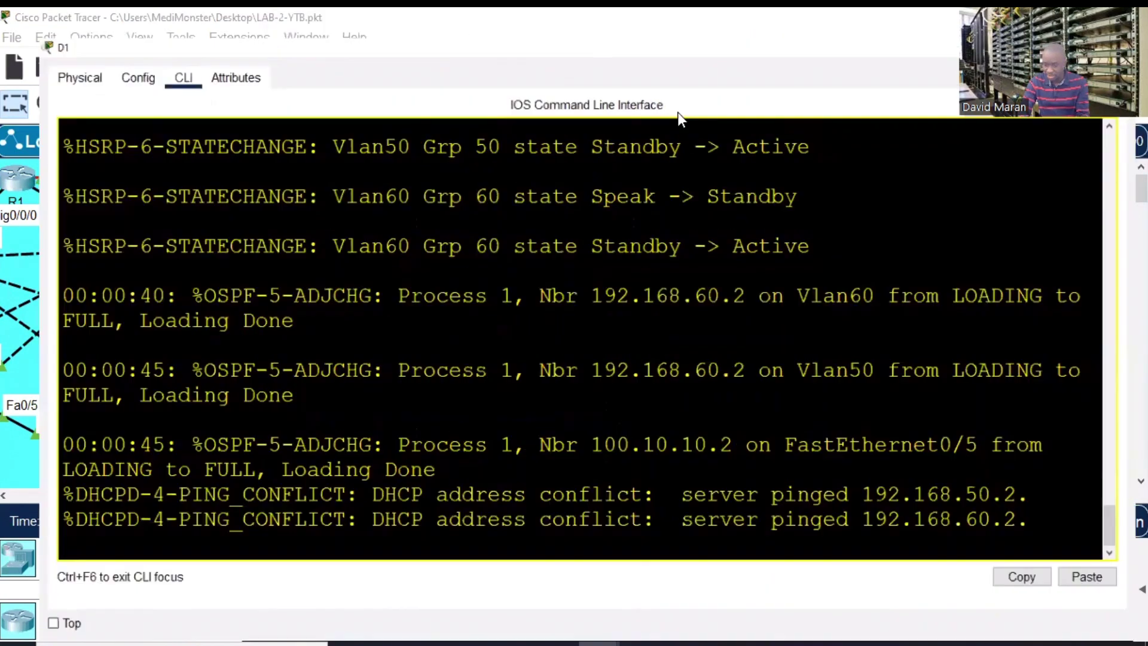
# - Enter privileged mode on D1 and display its routing table with show ip route
pyautogui.press('Return')
pyautogui.press('Return')
pyautogui.press('Return')
pyautogui.press('Return')
pyautogui.write('en')
pyautogui.press('Return')
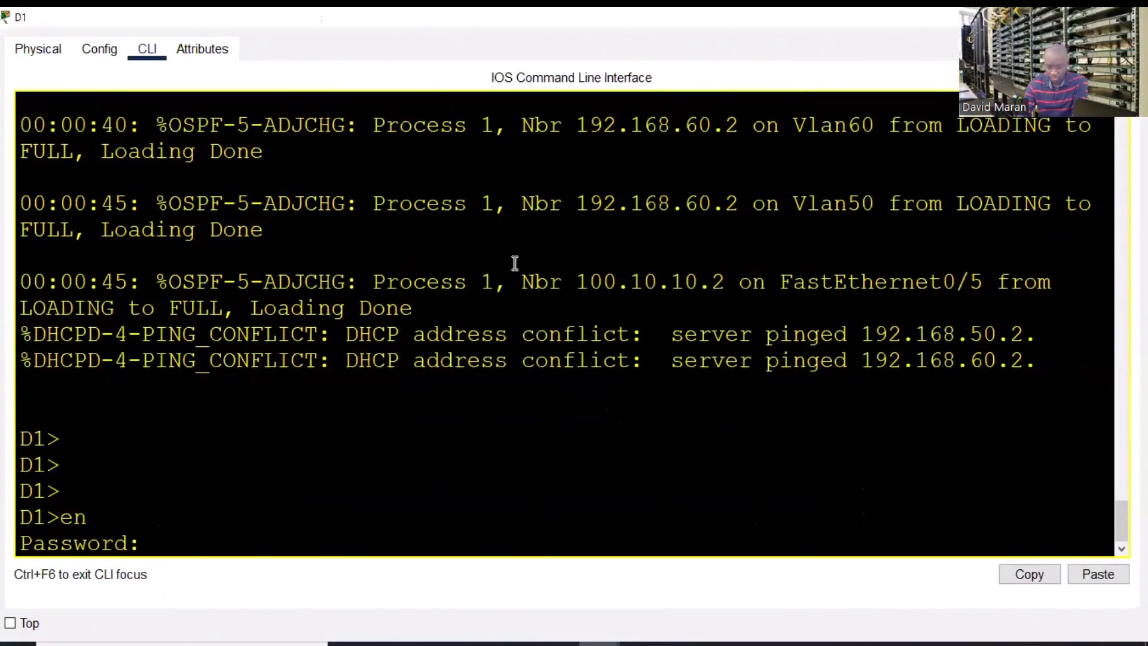
pyautogui.press('Return')
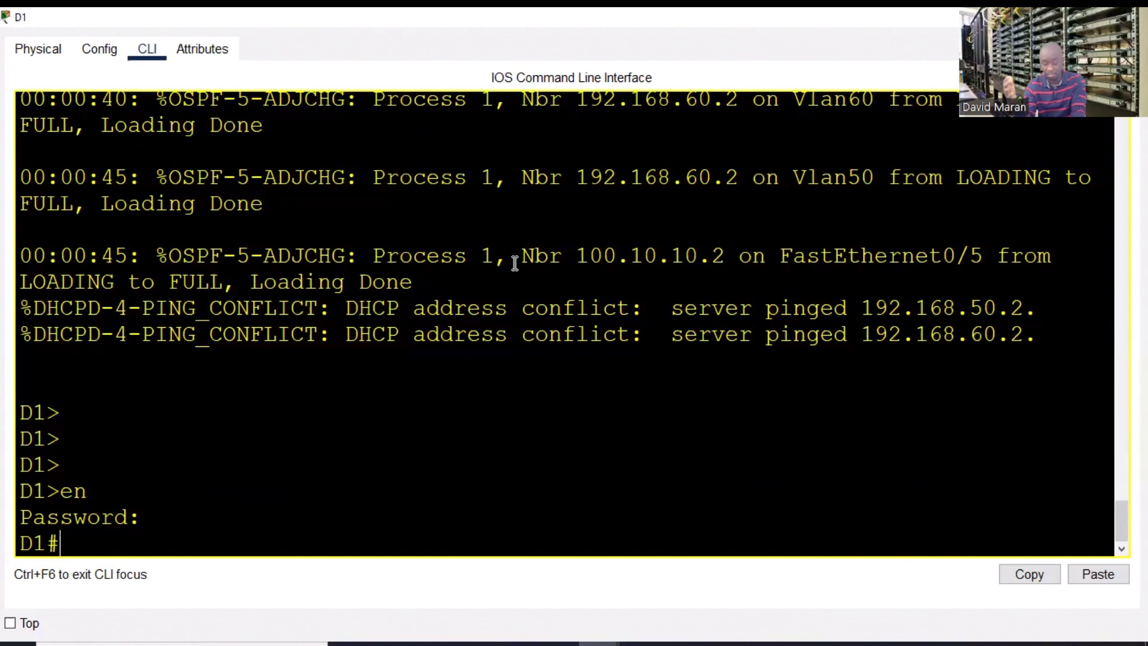
pyautogui.write('sh ip route')
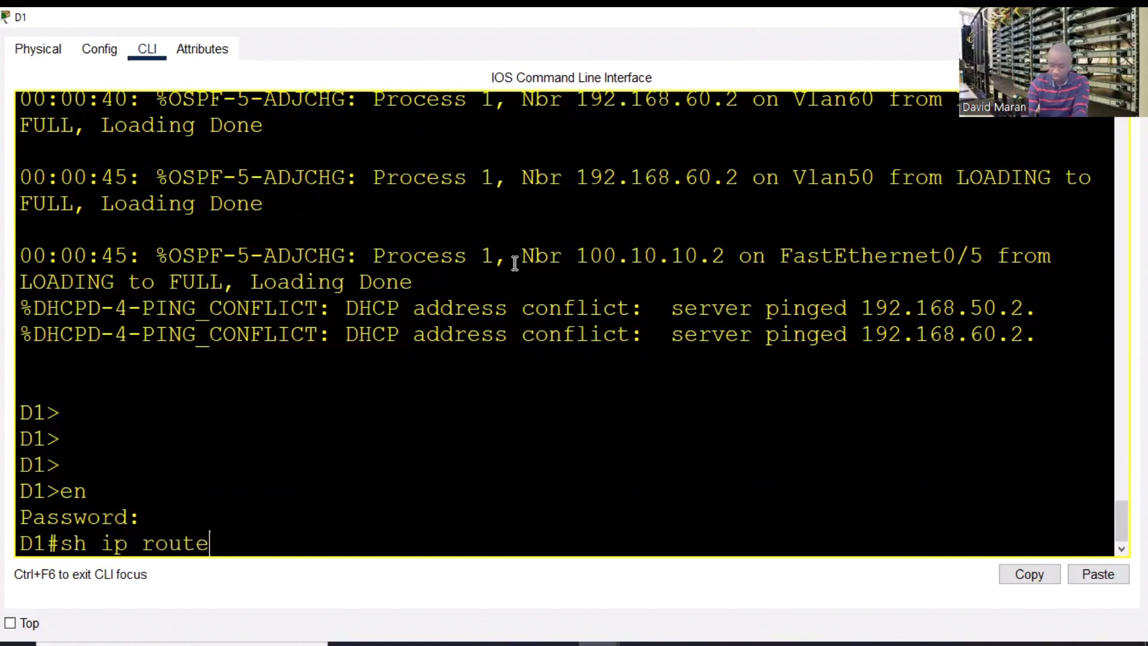
pyautogui.press('Return')
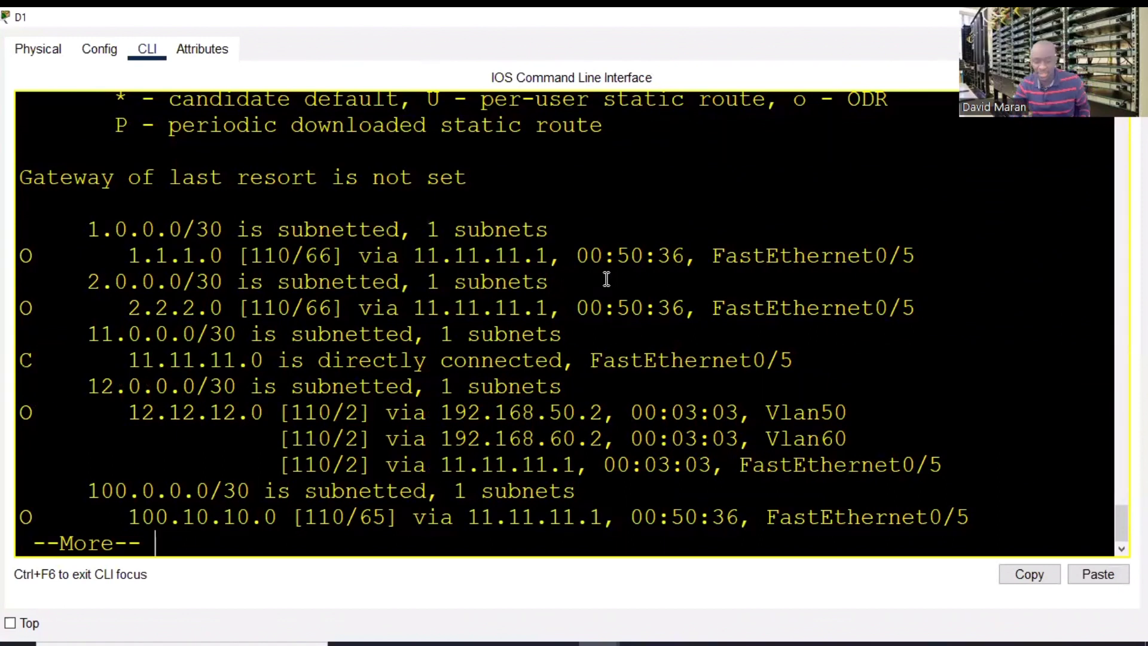
pyautogui.press('space')
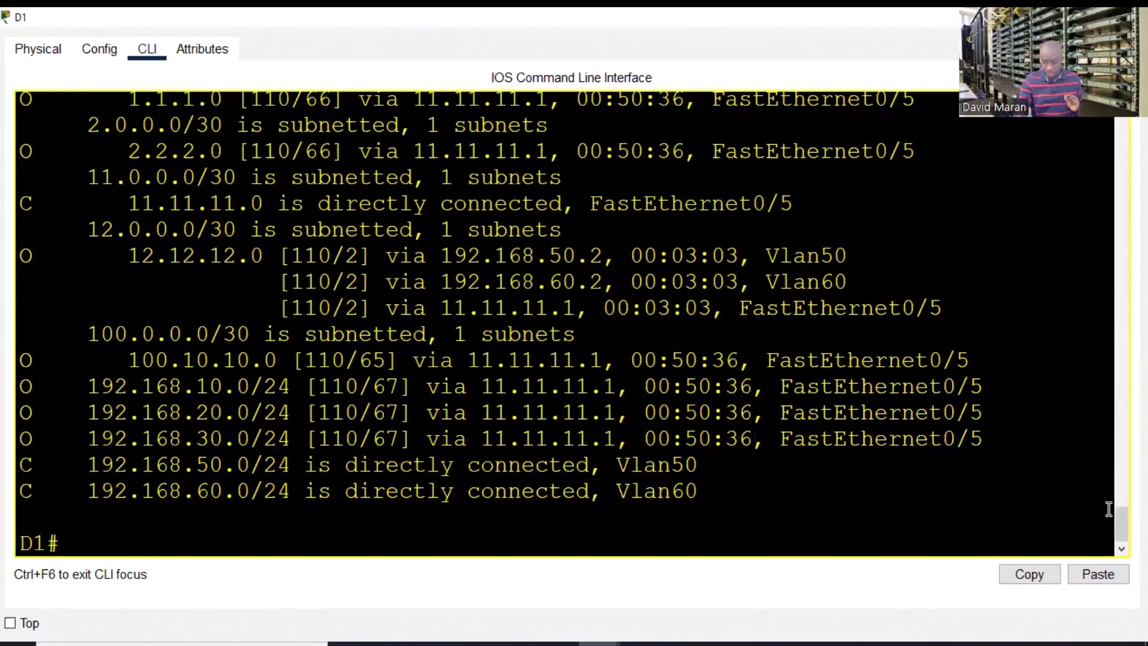
# - Scroll D1's routing table to confirm 'Gateway of last resort' is not set
pyautogui.moveTo(1120, 515); pyautogui.dragTo(1111, 493)
pyautogui.scroll(5, 1111, 492)
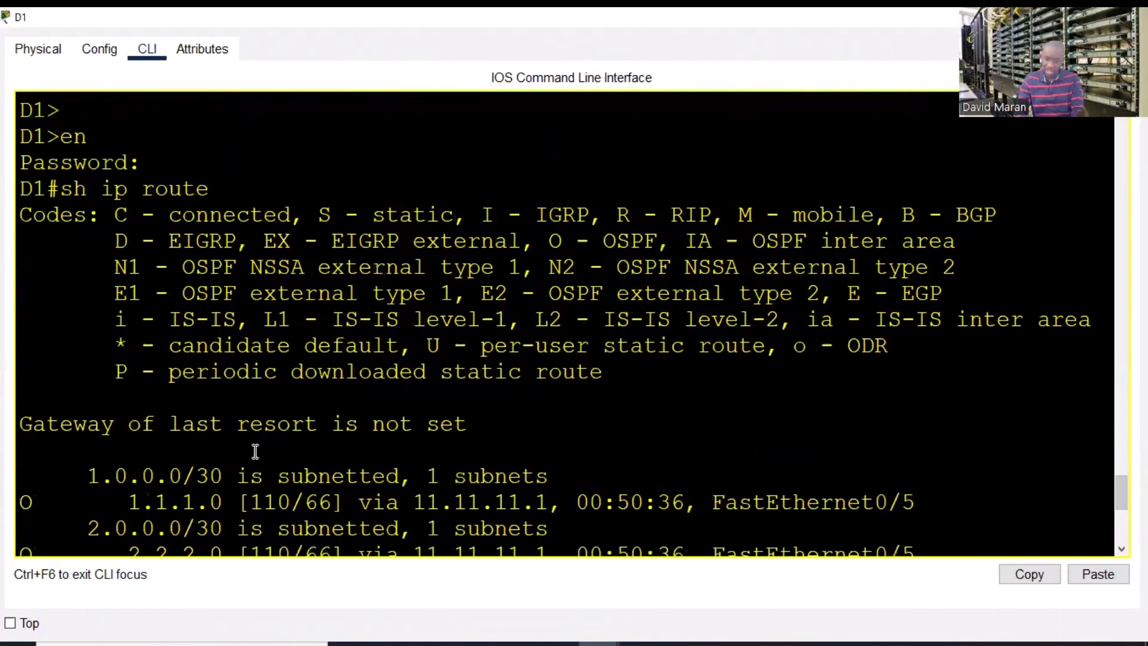
pyautogui.moveTo(469, 424); pyautogui.dragTo(20, 425)
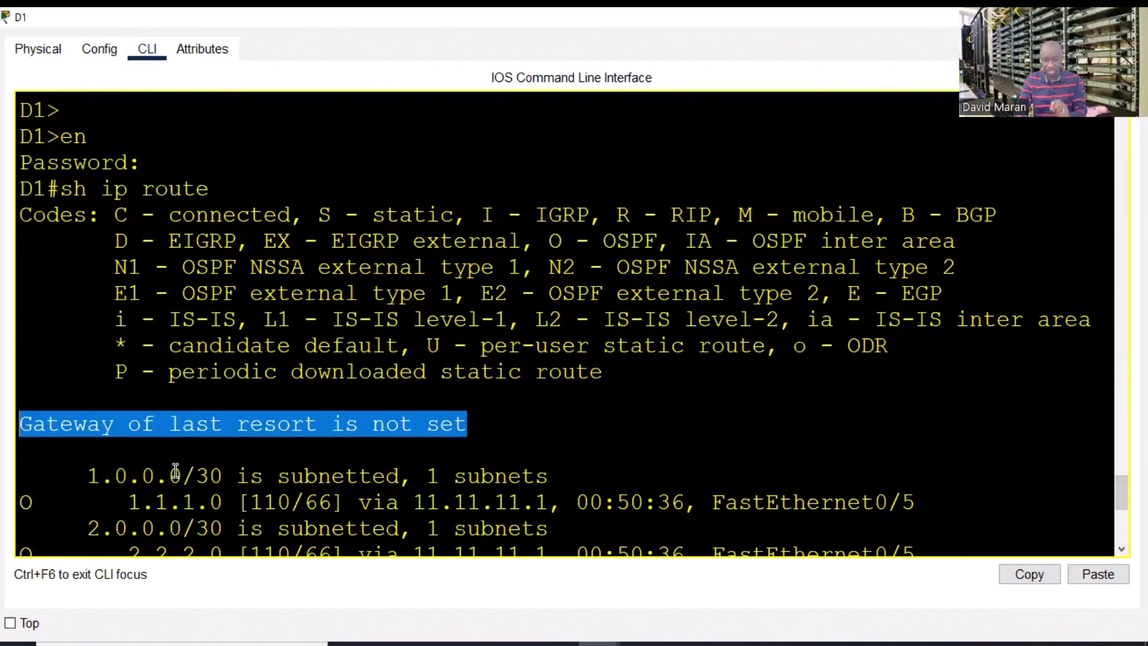
pyautogui.click(559, 430)
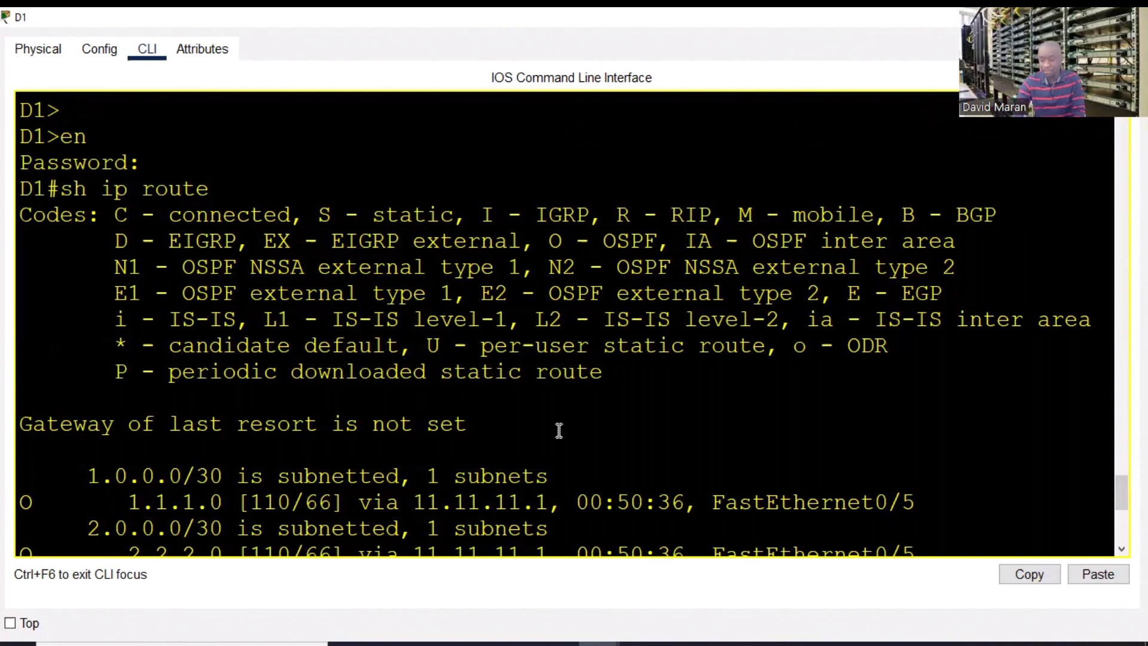
pyautogui.scroll(-3, 1120, 530)
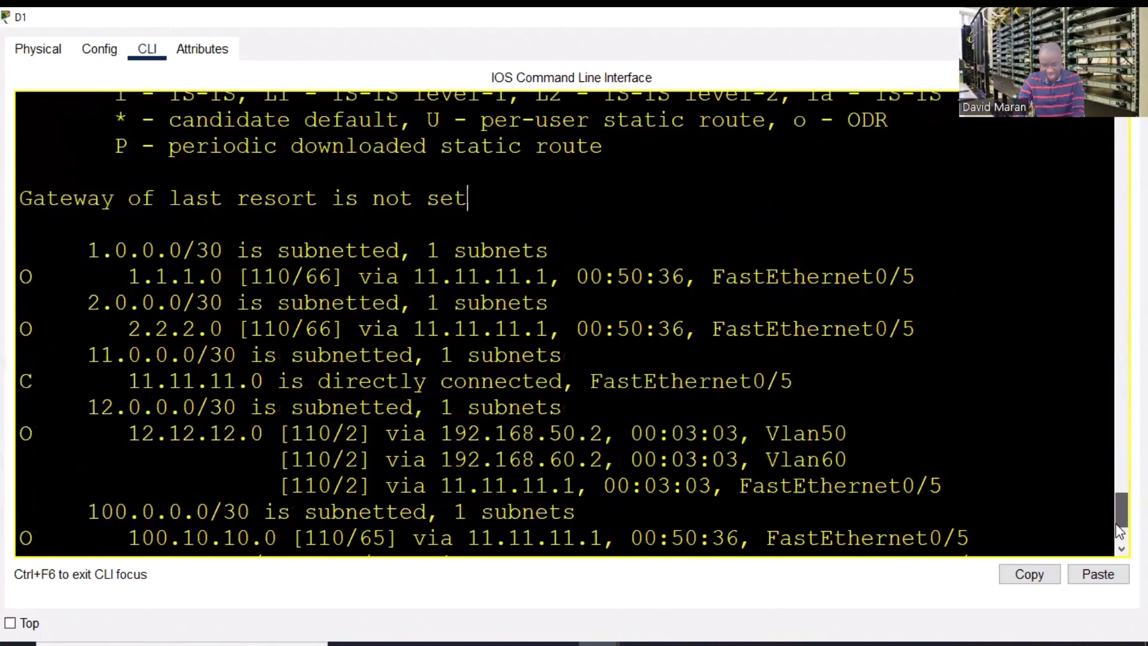
pyautogui.scroll(-3, 1120, 530)
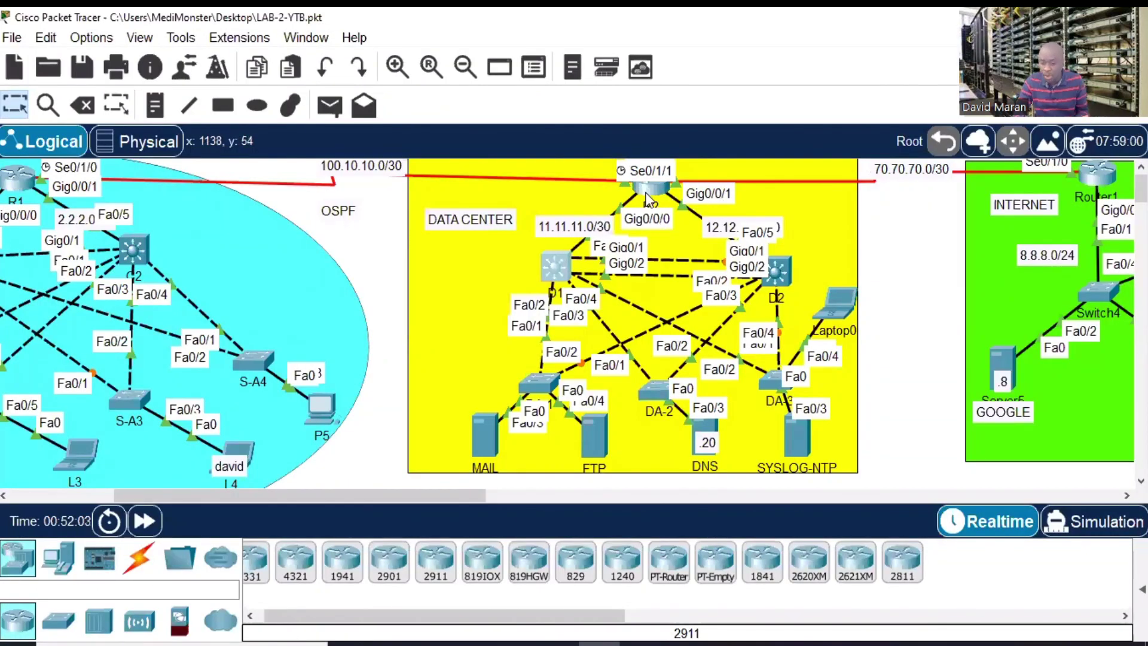
# - Open router R1's CLI full-screen and leave configuration mode with end
pyautogui.moveTo(275, 494); pyautogui.dragTo(269, 494)
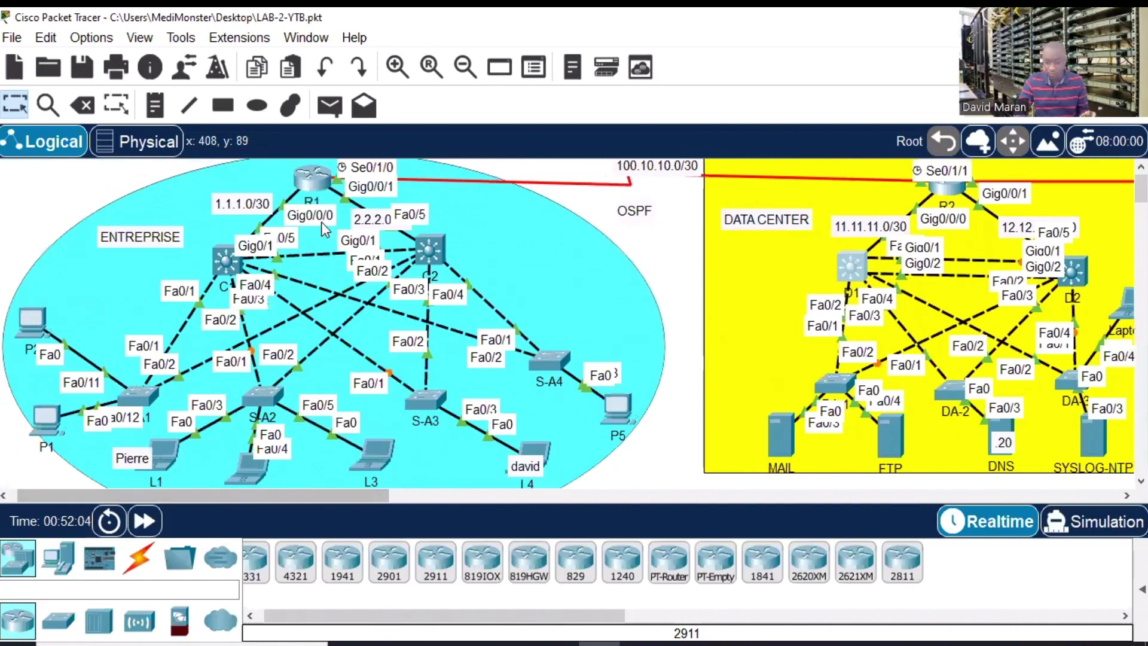
pyautogui.click(304, 180)
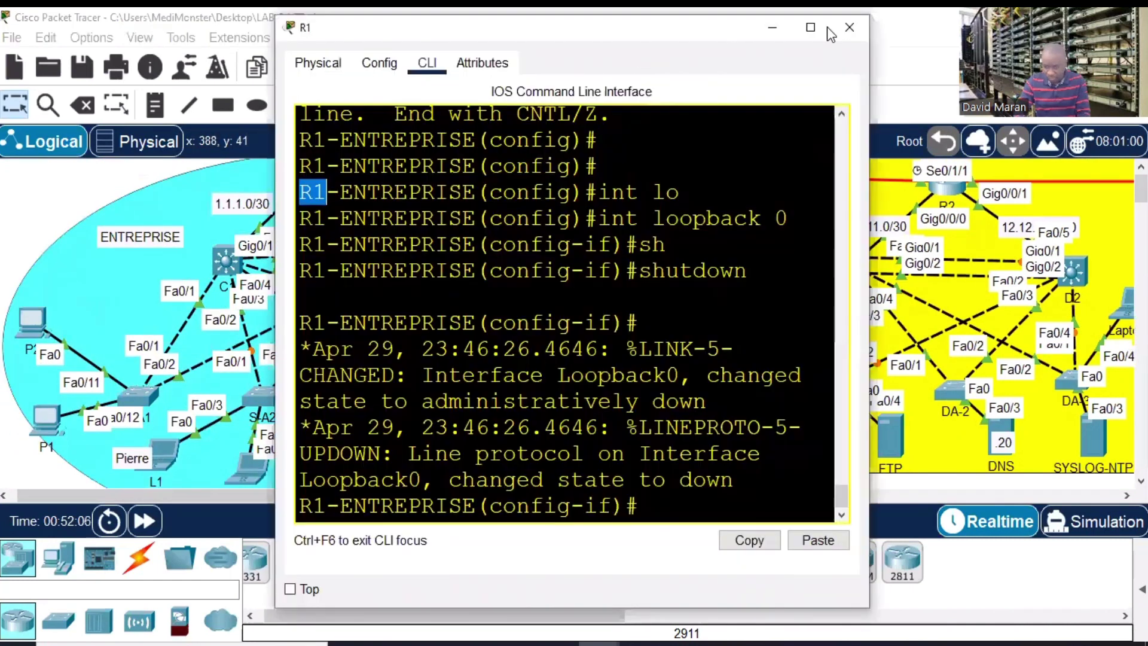
pyautogui.click(809, 26)
pyautogui.press('Return')
pyautogui.press('Return')
pyautogui.press('Return')
pyautogui.press('Return')
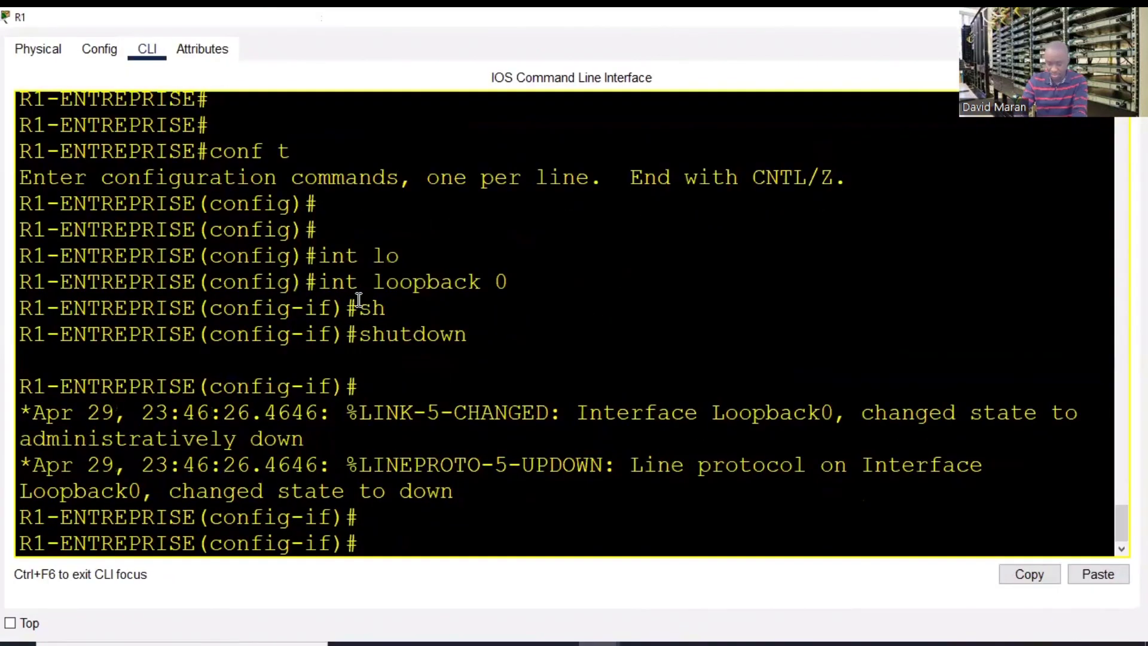
pyautogui.write('end')
pyautogui.press('Return')
pyautogui.press('Return')
pyautogui.press('Return')
pyautogui.press('Return')
# - Ping 70.70.70.1 from R1, which fails
pyautogui.write('pi')
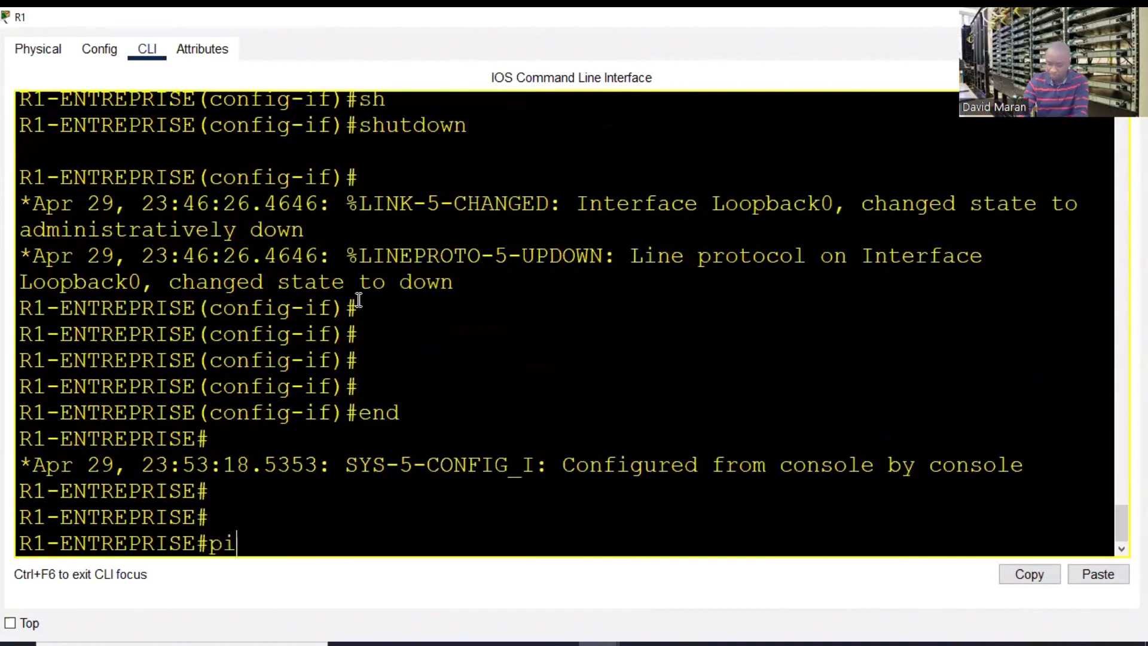
pyautogui.write('ng 70.70.70.7')
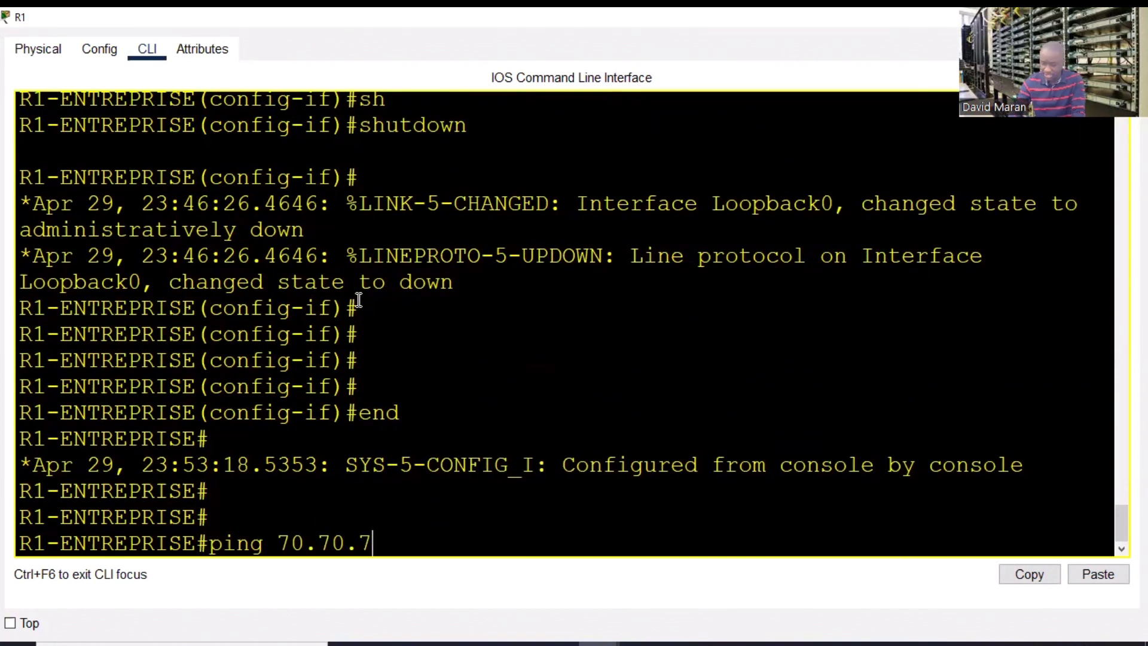
pyautogui.press('Return')
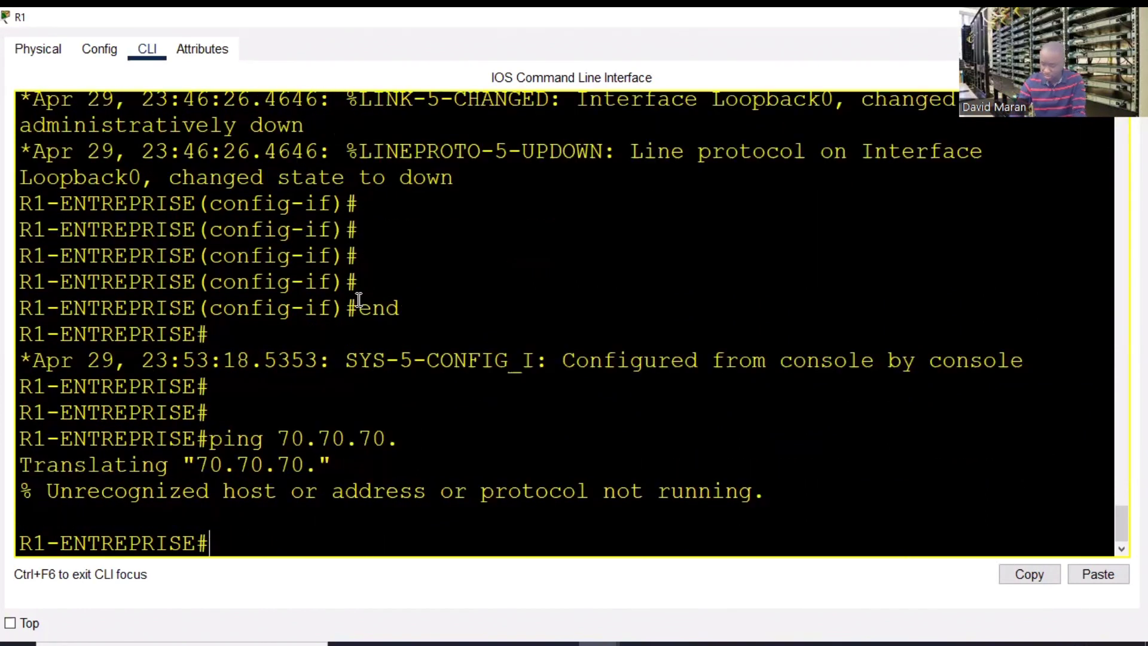
pyautogui.press('Up')
pyautogui.write('1')
pyautogui.press('Return')
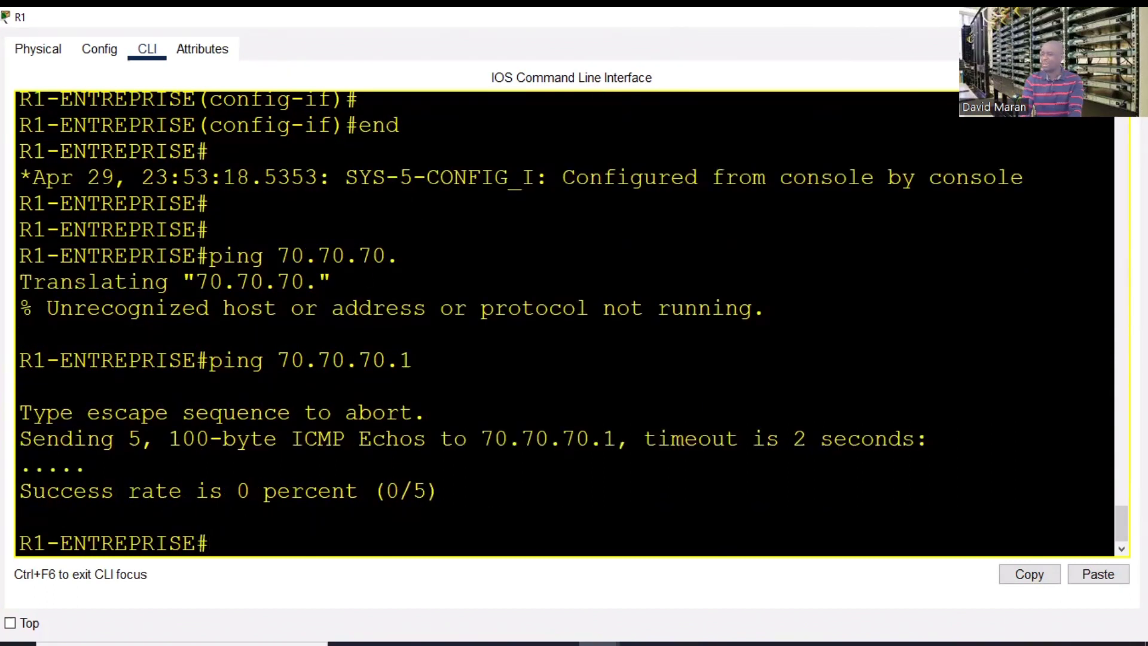
# - Reopen R1's CLI full-screen and display its routing table with sh ip route
pyautogui.click(1052, 17)
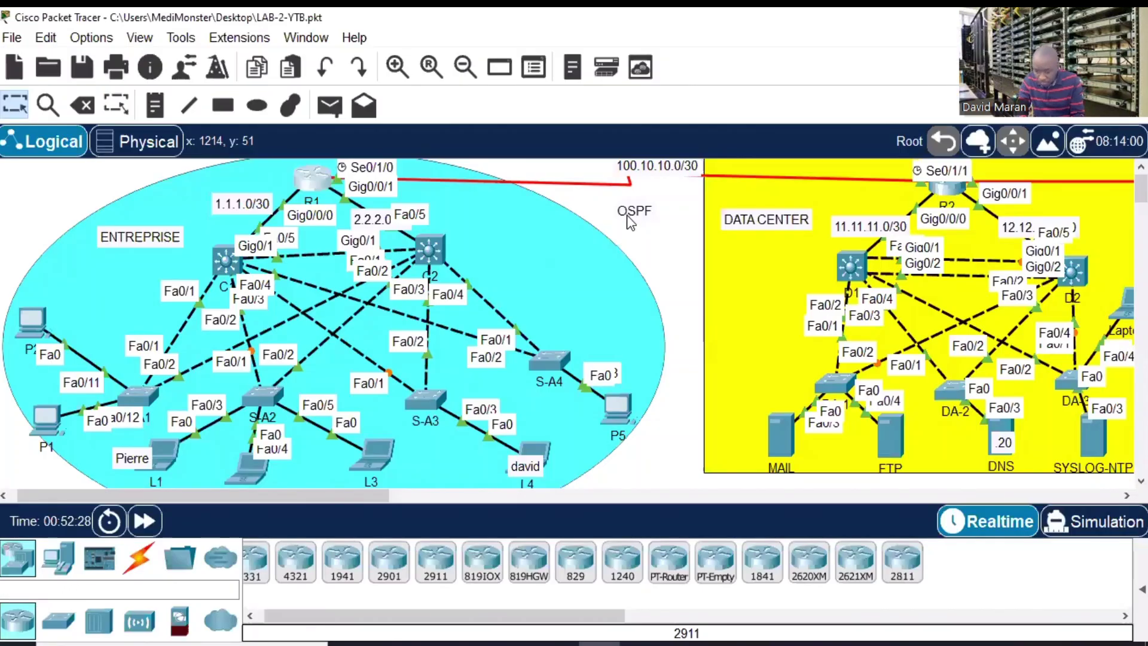
pyautogui.click(312, 177)
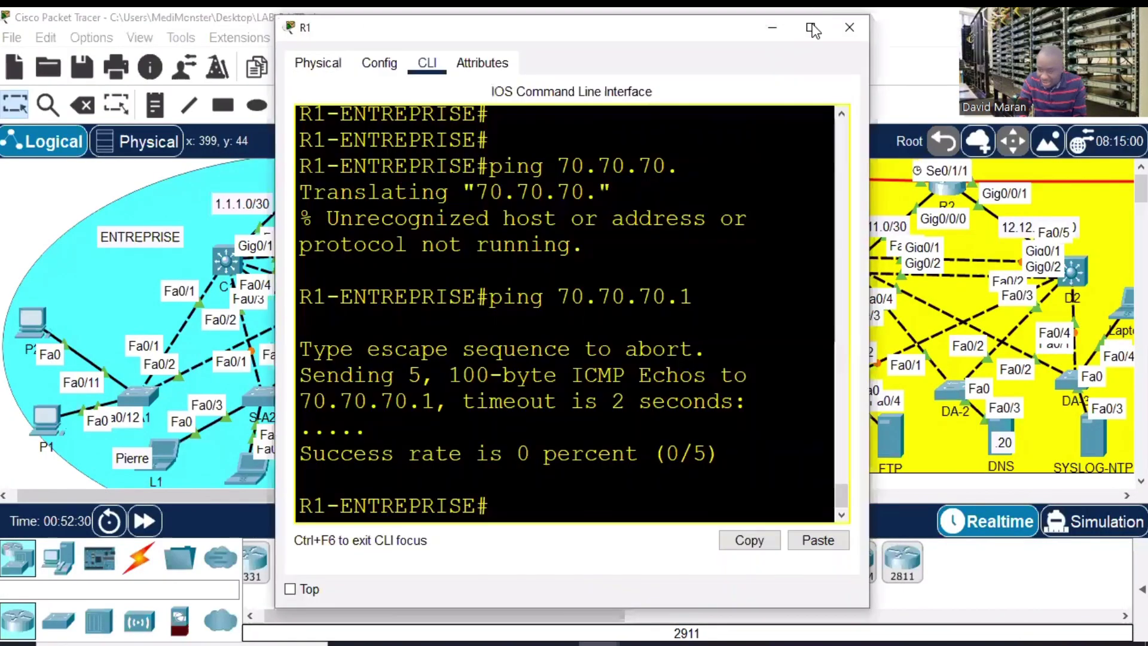
pyautogui.click(812, 27)
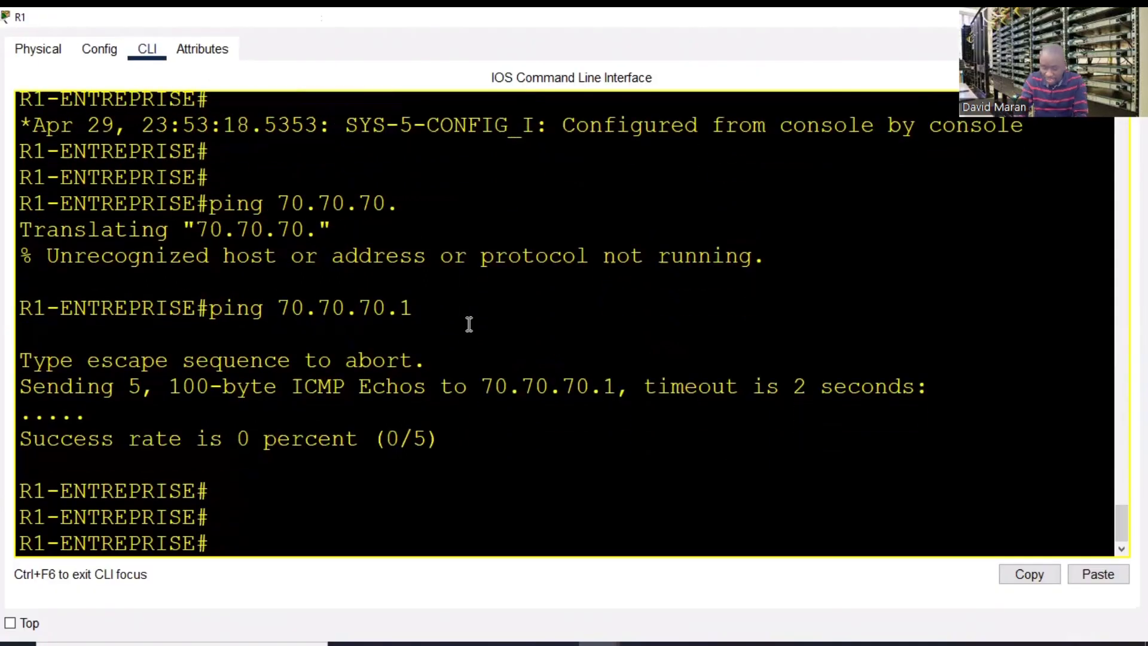
pyautogui.write('sh ip route')
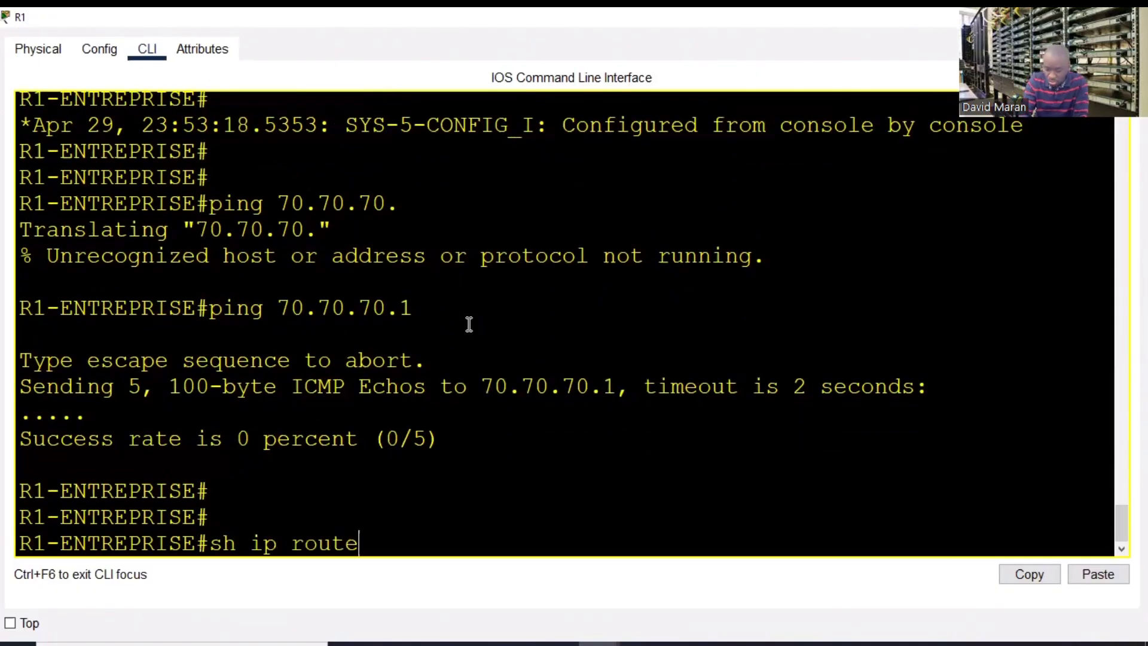
pyautogui.press('Return')
pyautogui.press('space')
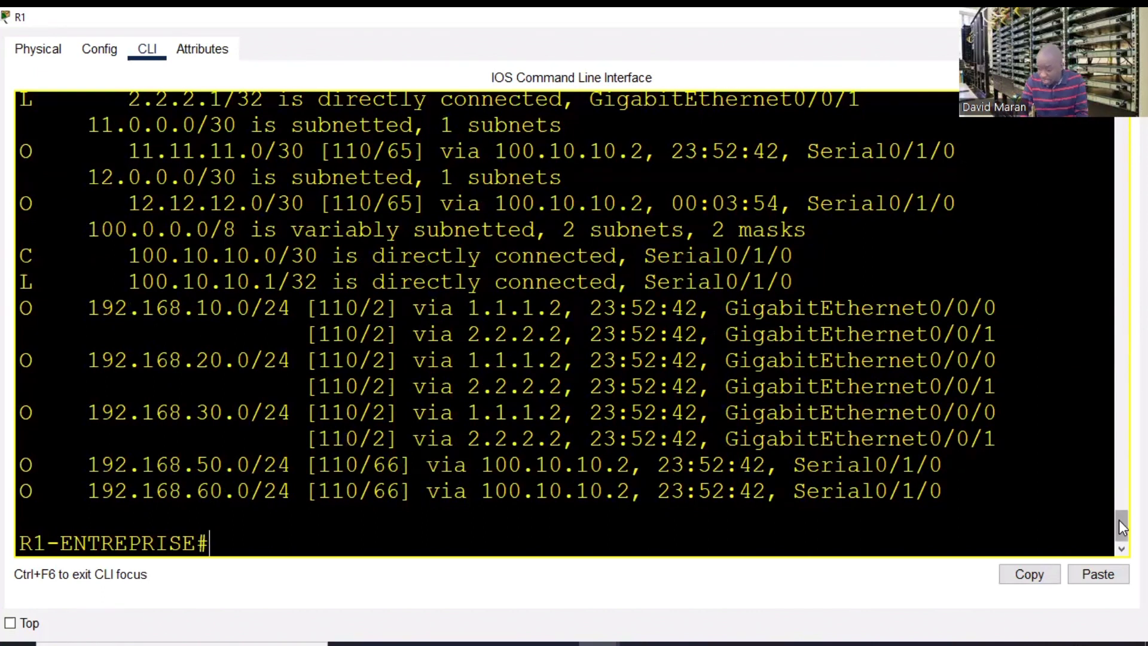
# - Highlight R1's 'Gateway of last resort is not set' line, then close R1's window
pyautogui.moveTo(1118, 526); pyautogui.dragTo(1115, 496)
pyautogui.scroll(1, 521, 276)
pyautogui.moveTo(526, 278); pyautogui.dragTo(8, 279)
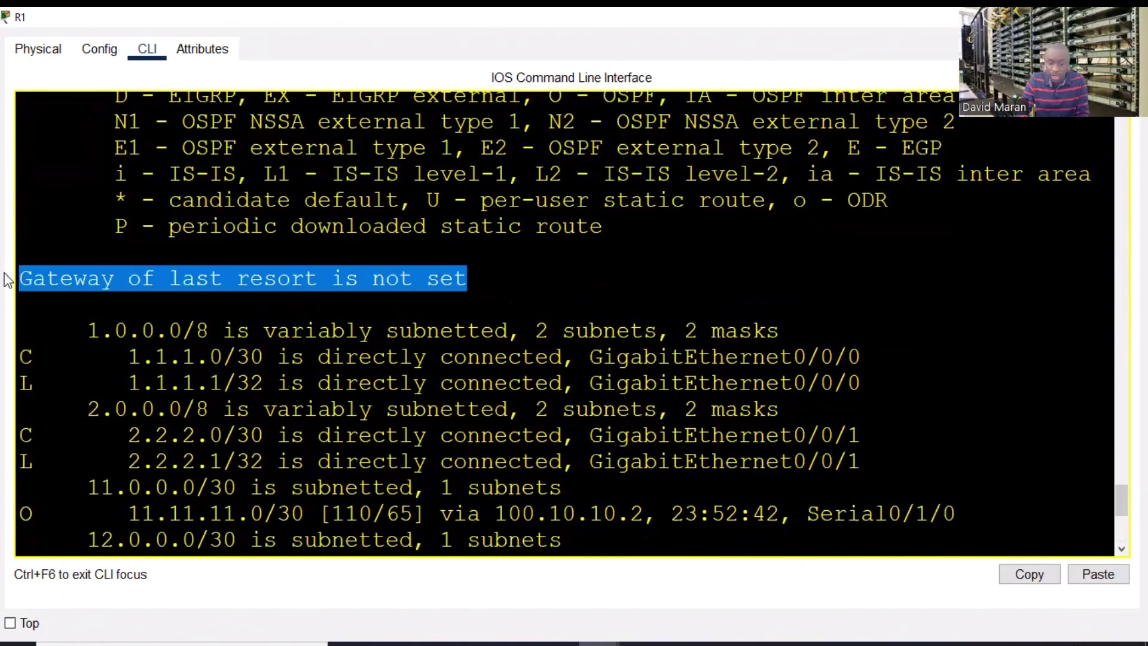
pyautogui.click(568, 317)
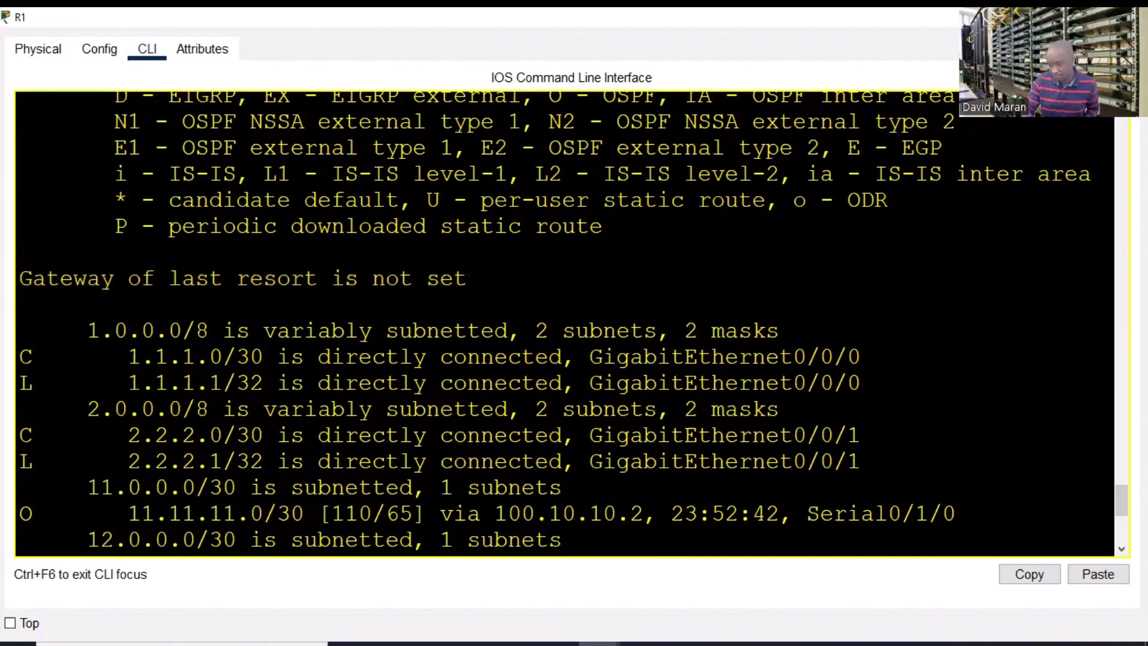
pyautogui.click(1132, 18)
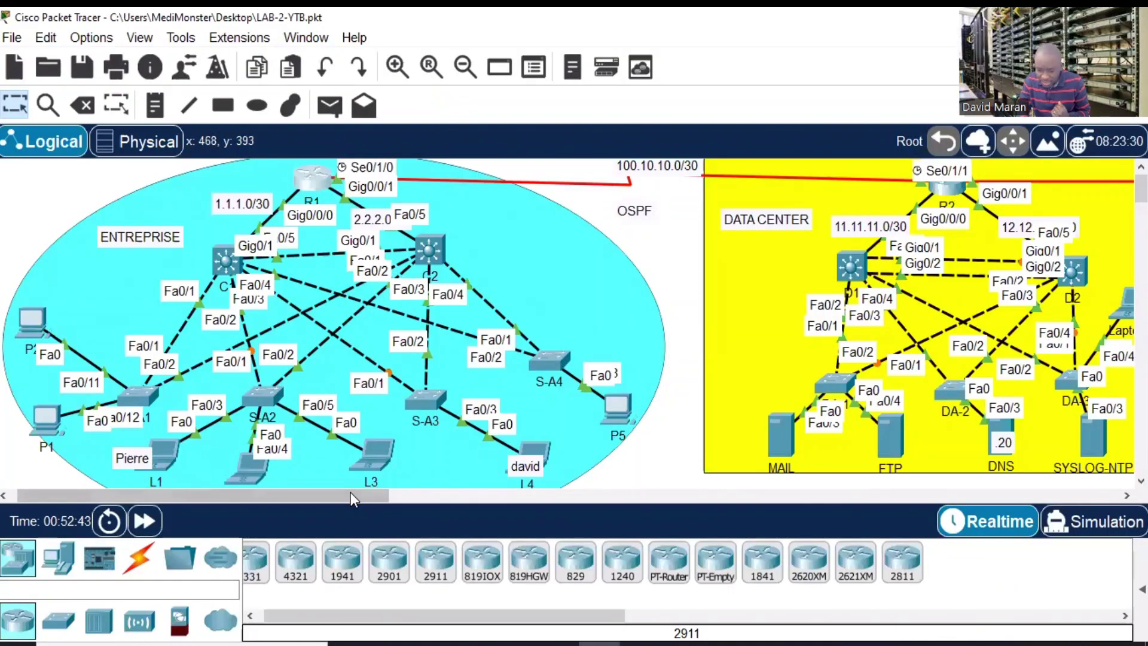
# - Pan the workspace right to bring R2, the Data Center and Internet areas into view
pyautogui.moveTo(351, 494); pyautogui.dragTo(496, 500)
pyautogui.moveTo(597, 190)
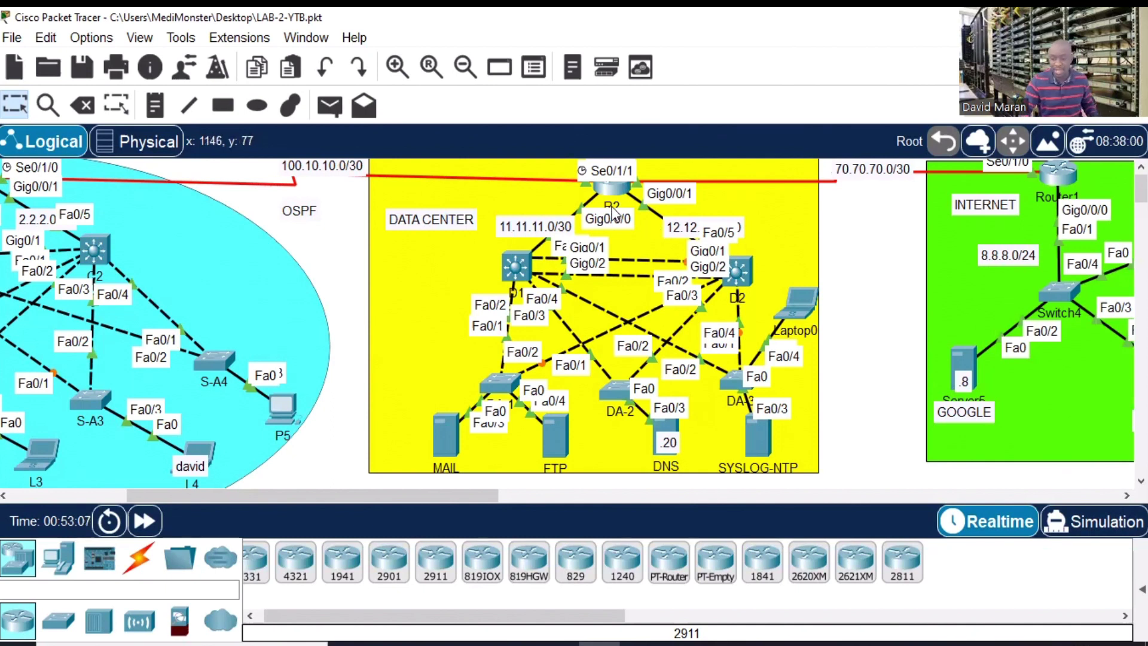
# - Open R2's CLI full-screen, enter conf t, and type do sh run | s router
pyautogui.click(613, 184)
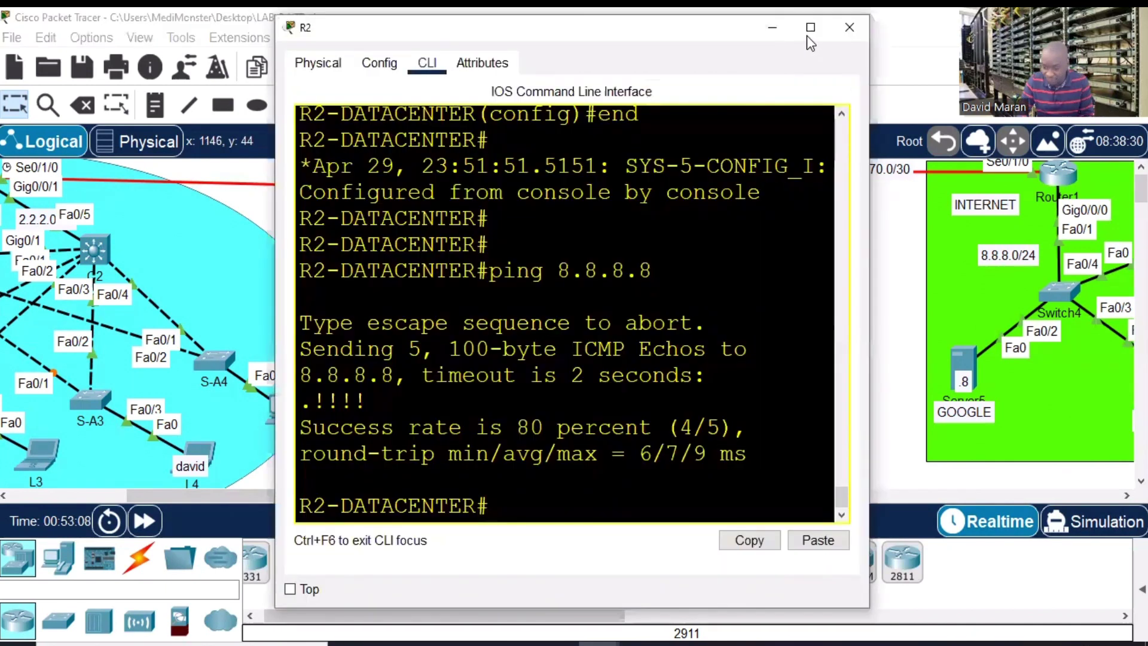
pyautogui.click(807, 27)
pyautogui.press('Return')
pyautogui.write('conf t')
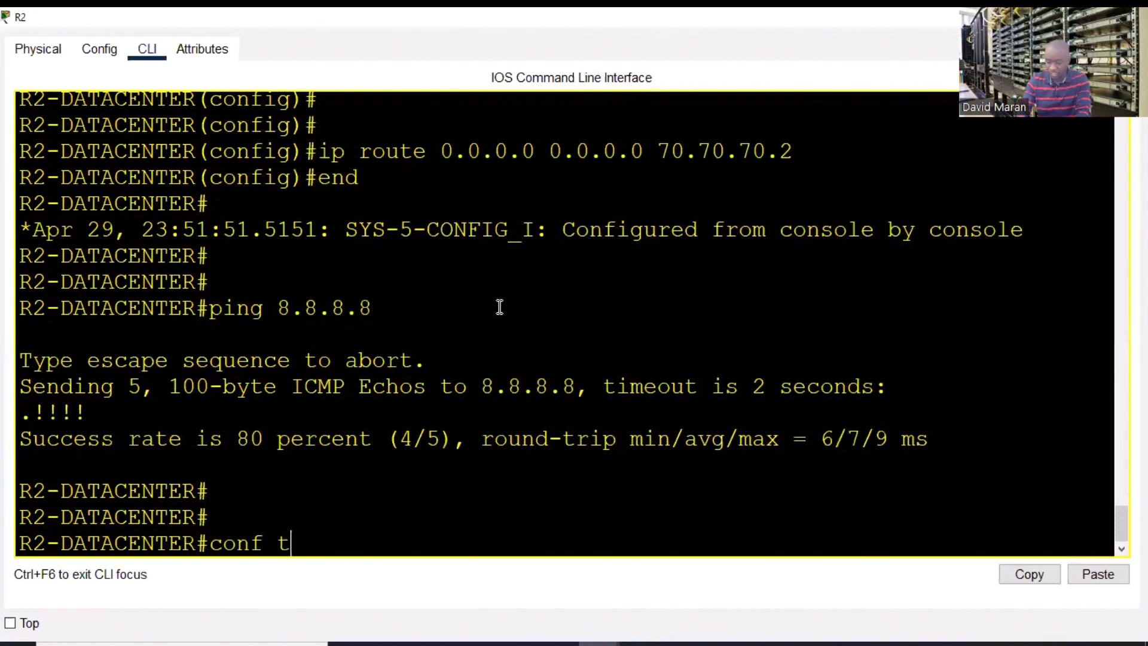
pyautogui.press('Return')
pyautogui.press('Return')
pyautogui.press('Return')
pyautogui.write('do sh')
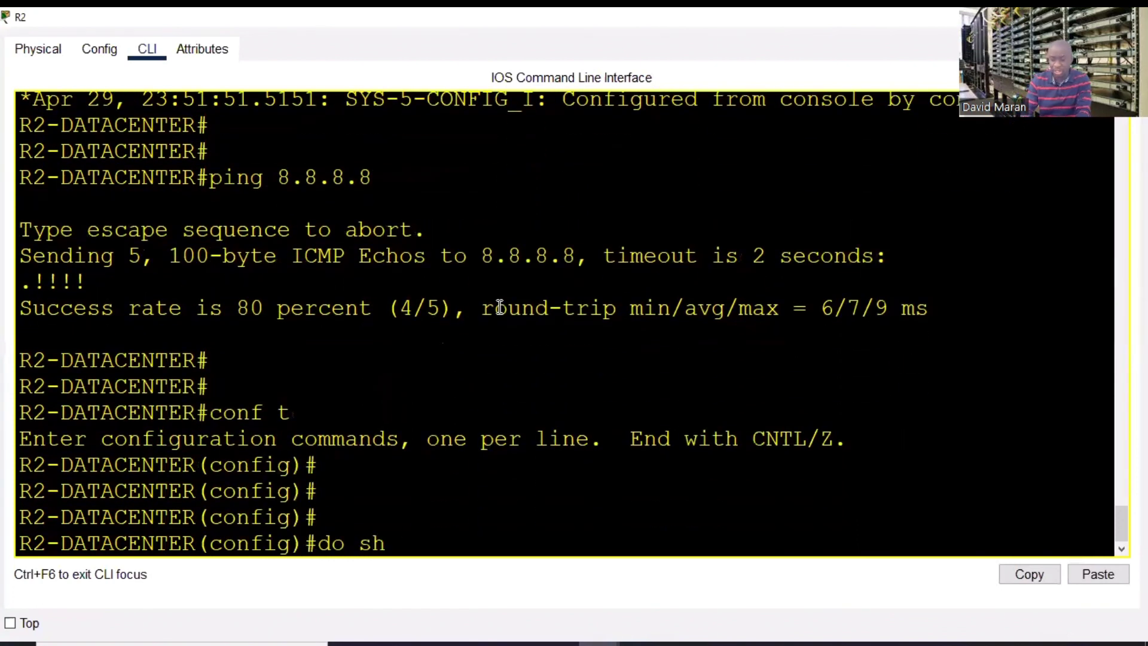
pyautogui.write(' ru')
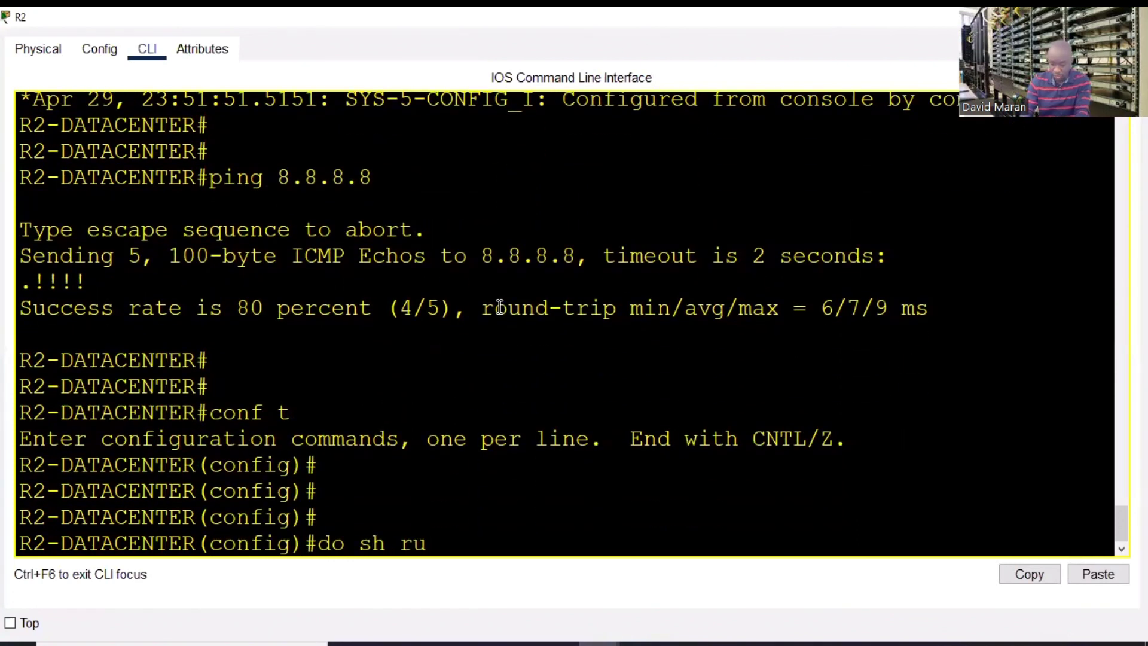
pyautogui.write('n')
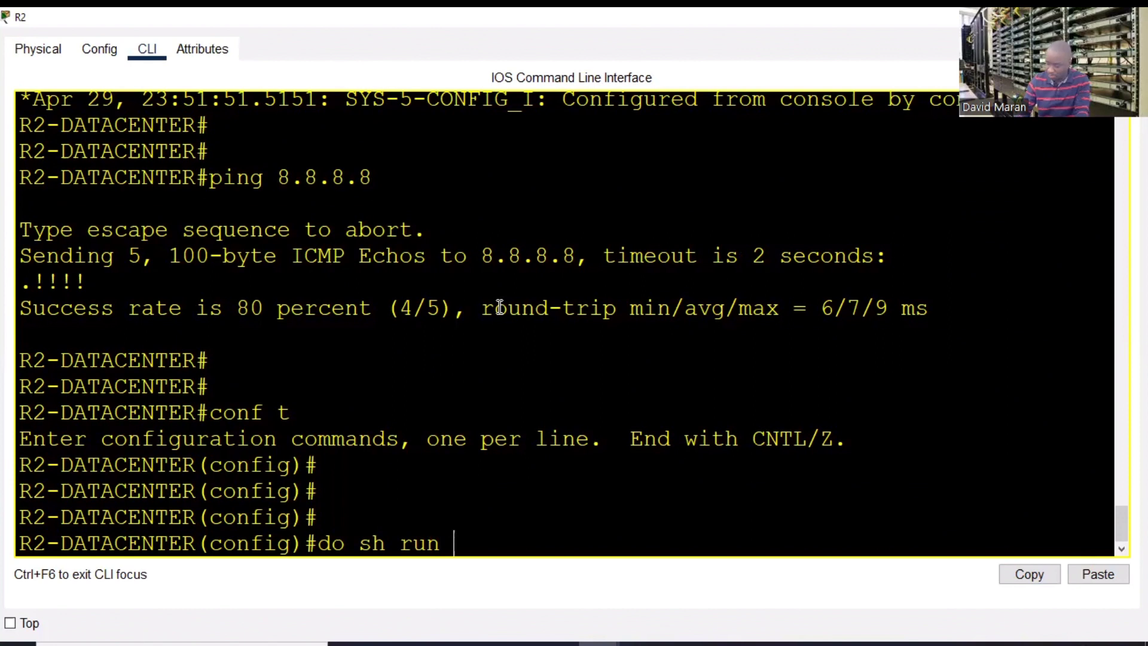
pyautogui.write(' | s router')
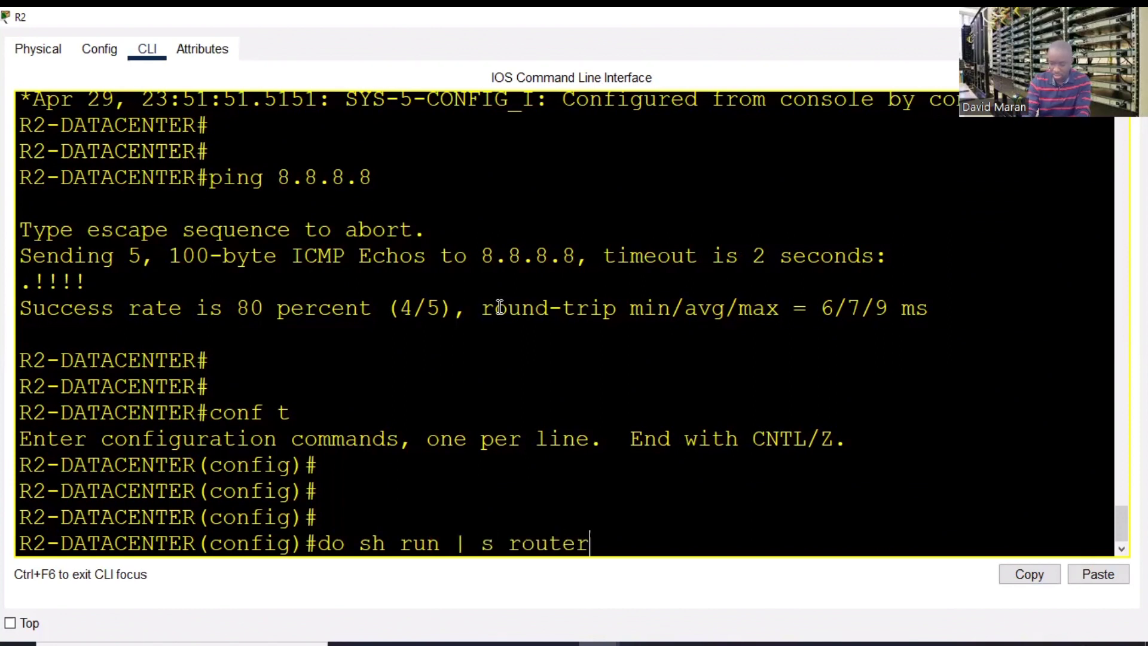
# - Display R2's routing protocol configuration and highlight the router ospf 1 line
pyautogui.press('Return')
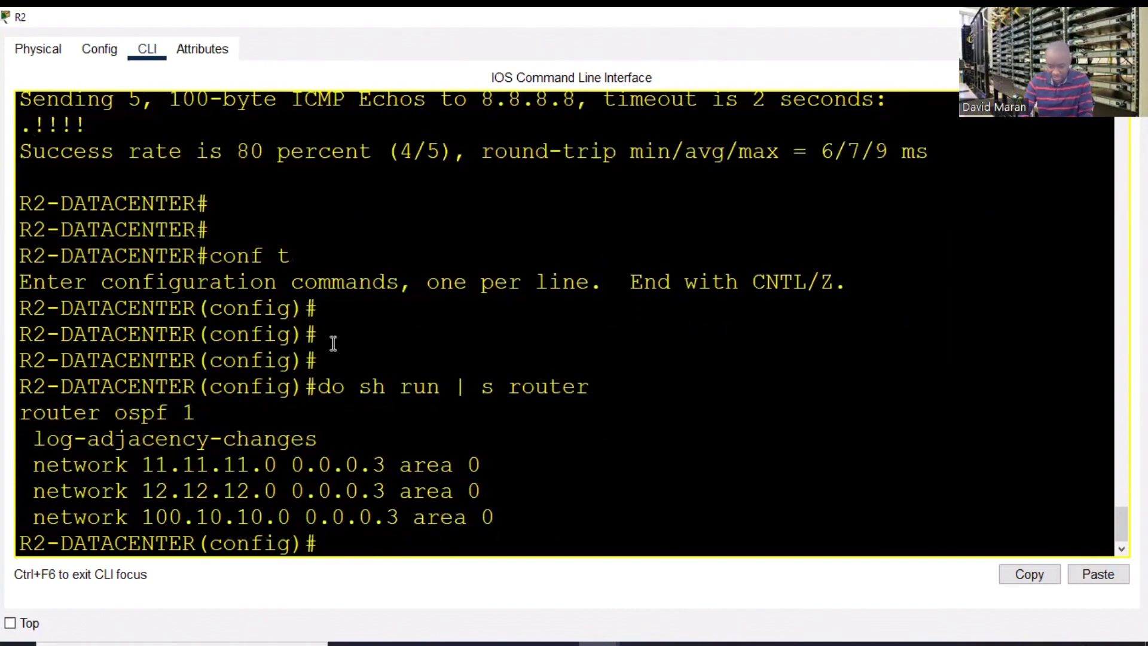
pyautogui.click(185, 414)
pyautogui.moveTo(216, 414); pyautogui.dragTo(20, 412)
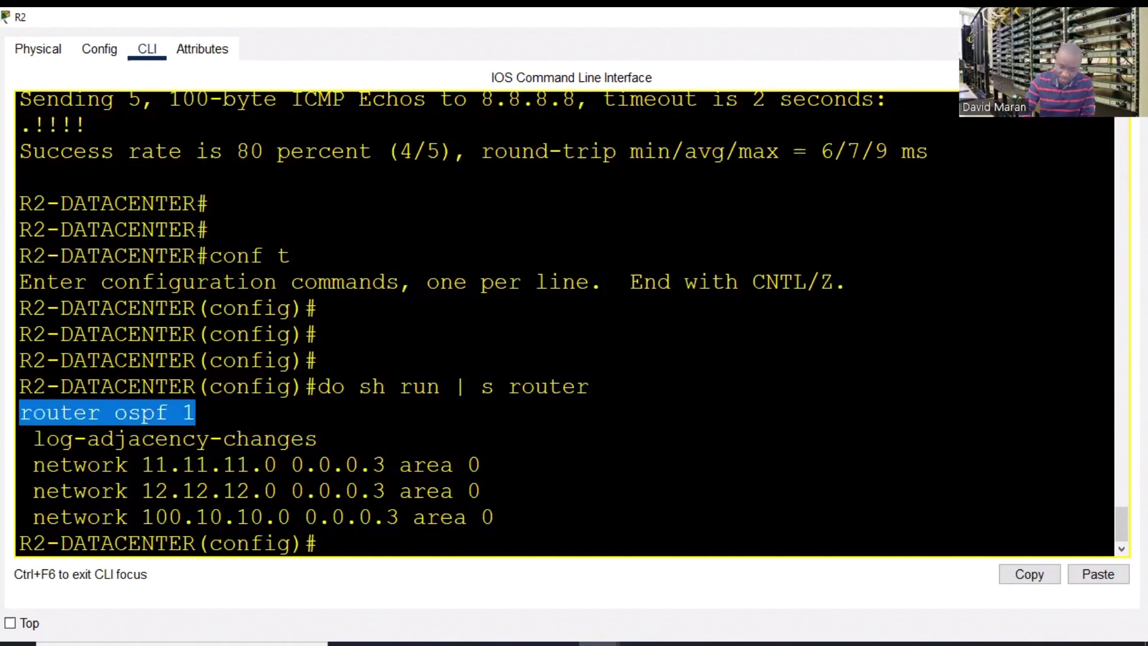
pyautogui.click(340, 541)
# - Add default-information originate under router ospf 1 on R2
pyautogui.write('router os')
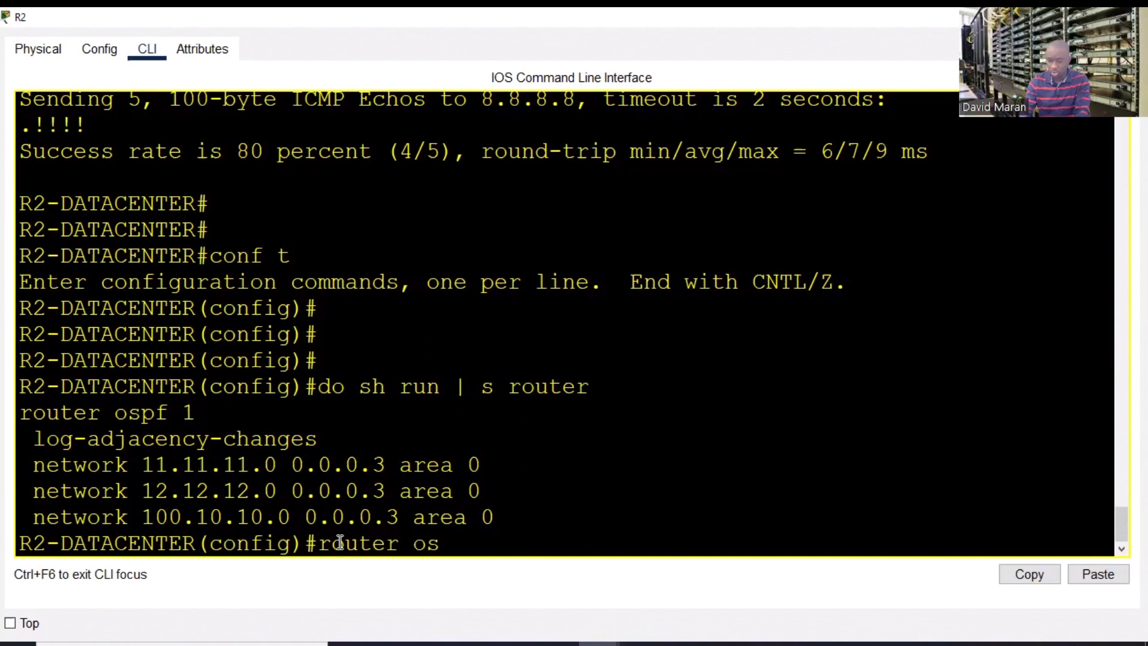
pyautogui.press('Tab')
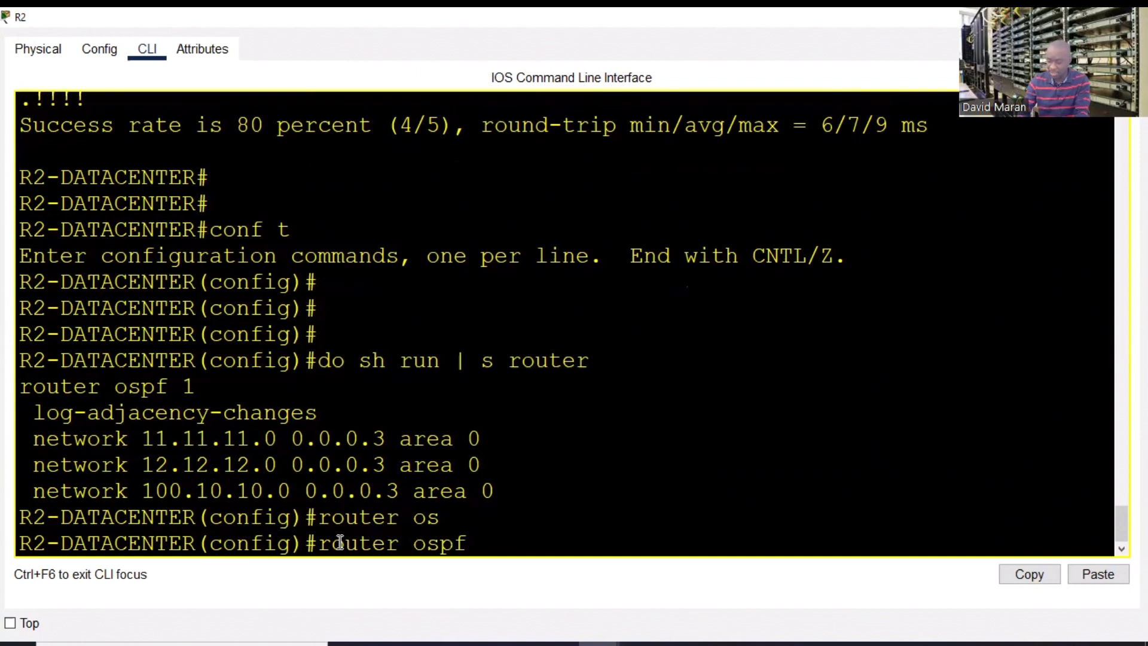
pyautogui.write('1')
pyautogui.press('Return')
pyautogui.write('defa')
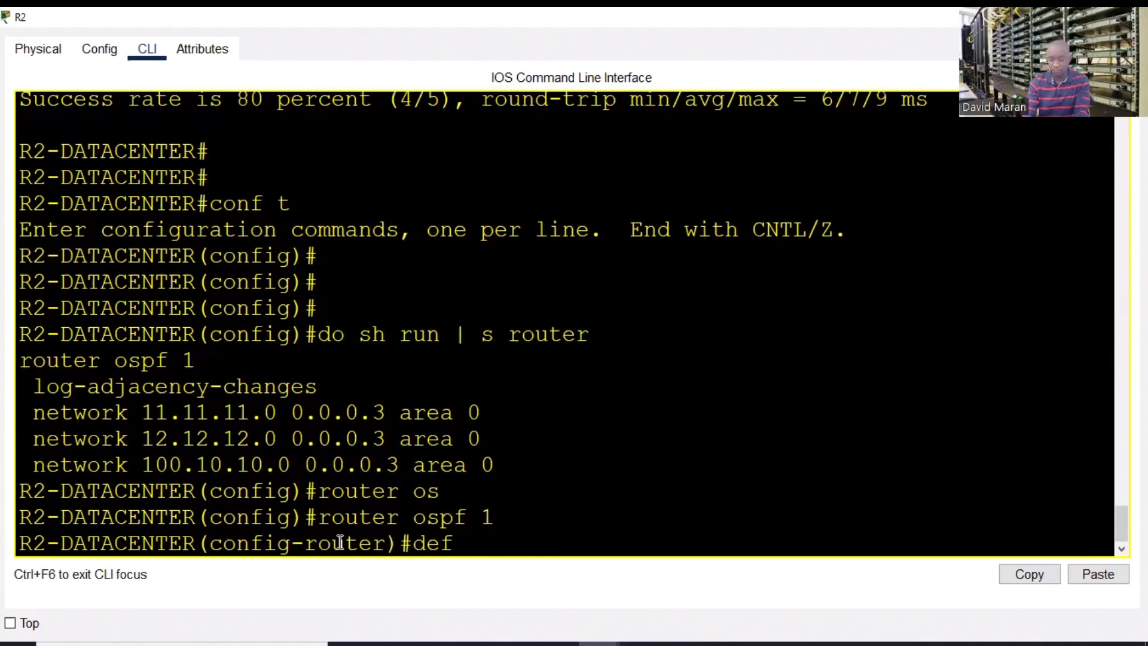
pyautogui.press('Tab')
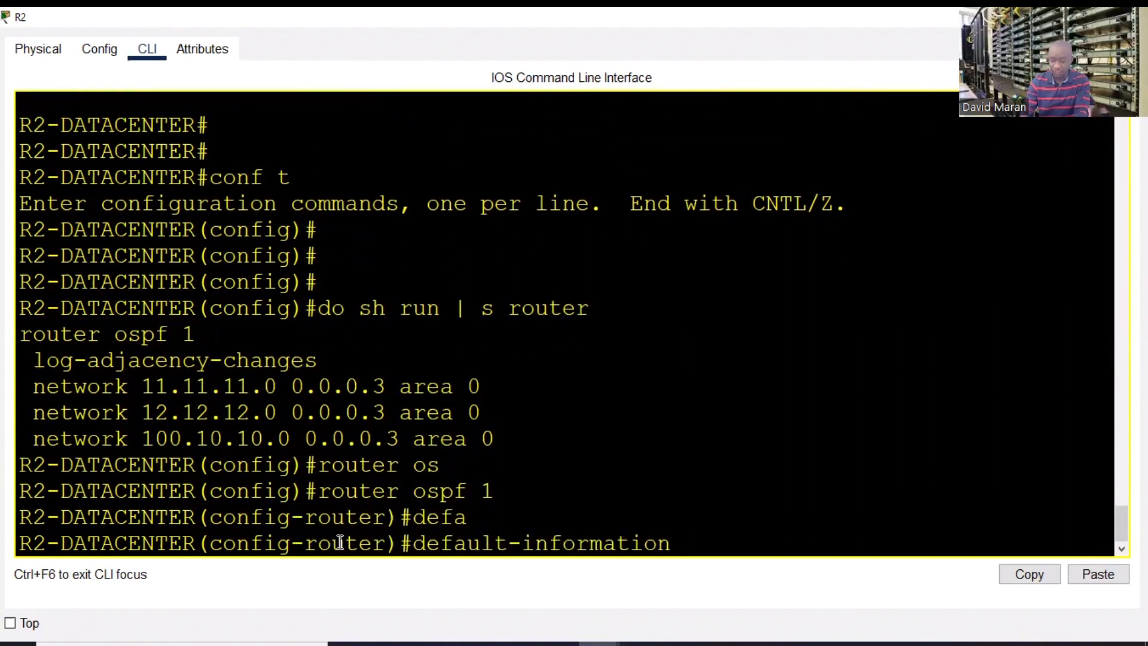
pyautogui.write('or')
pyautogui.press('Tab')
pyautogui.press('Return')
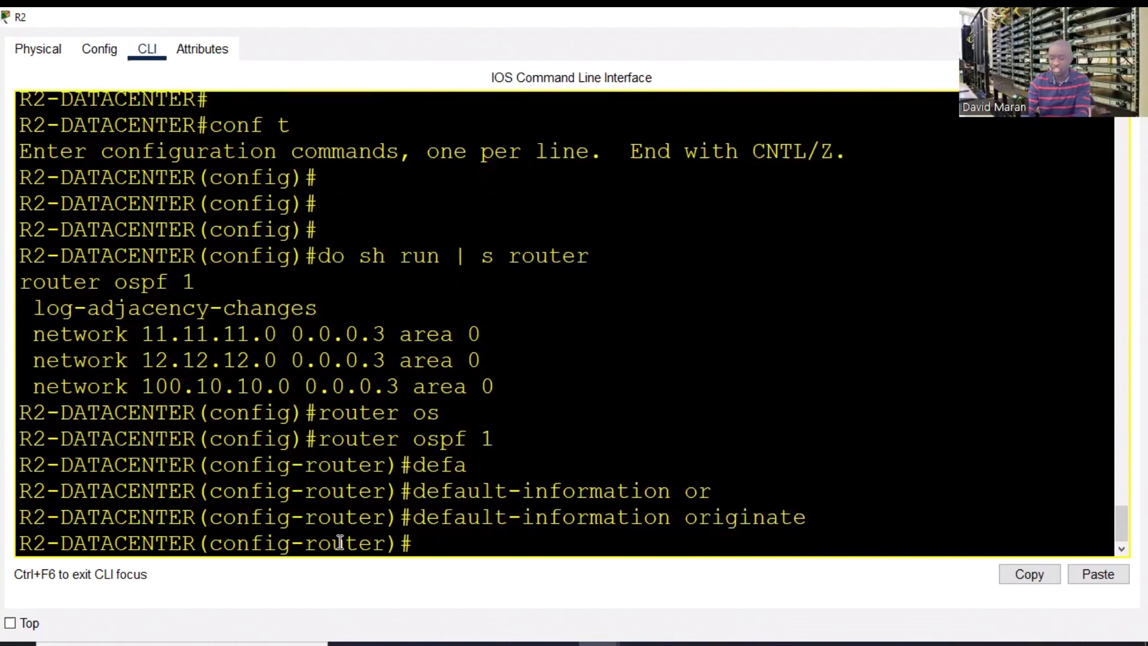
# - Exit configuration mode and save R2's configuration with wr
pyautogui.write('end')
pyautogui.press('Return')
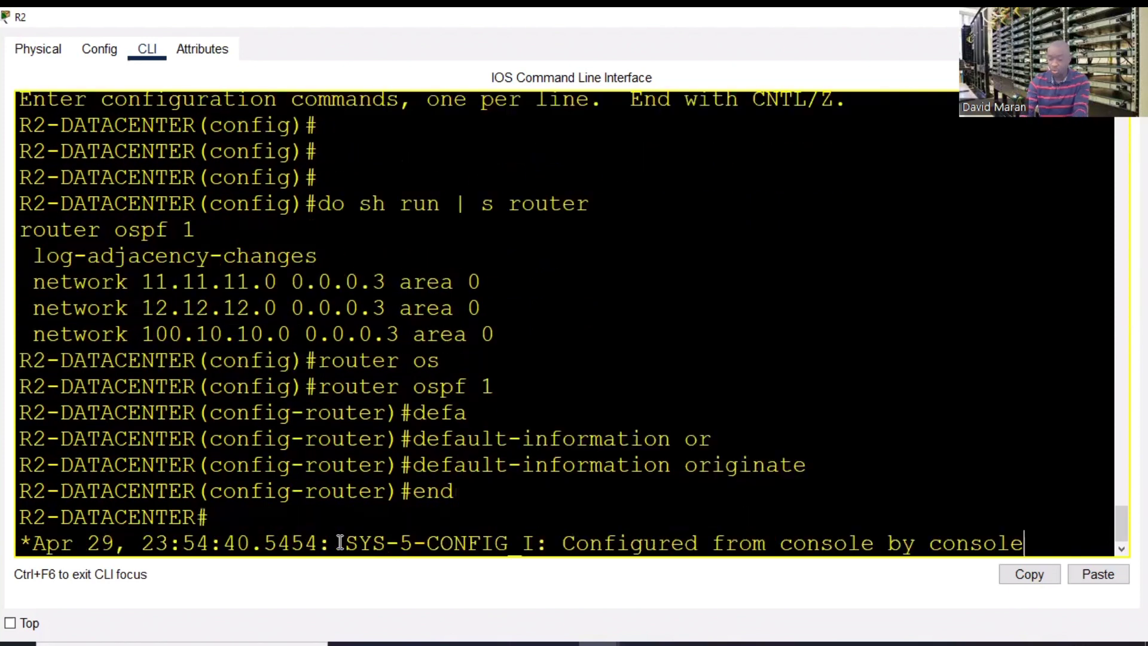
pyautogui.press('Return')
pyautogui.press('Return')
pyautogui.write('wr')
pyautogui.press('Return')
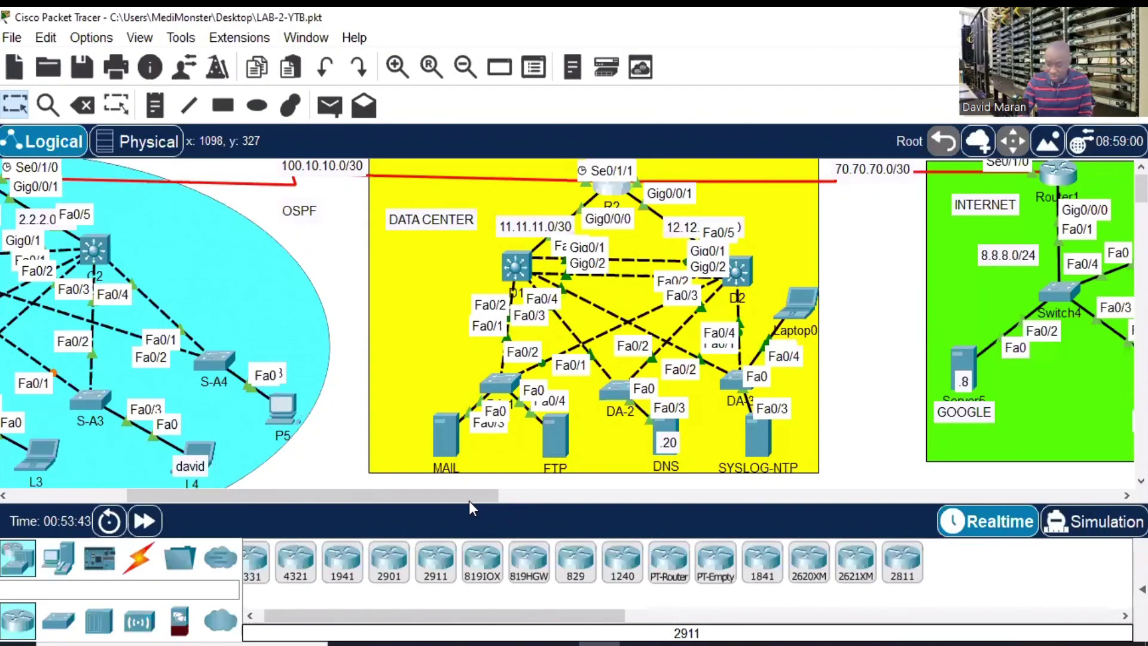
# - Open router R1's CLI in a full-screen window
pyautogui.moveTo(469, 501); pyautogui.dragTo(347, 502)
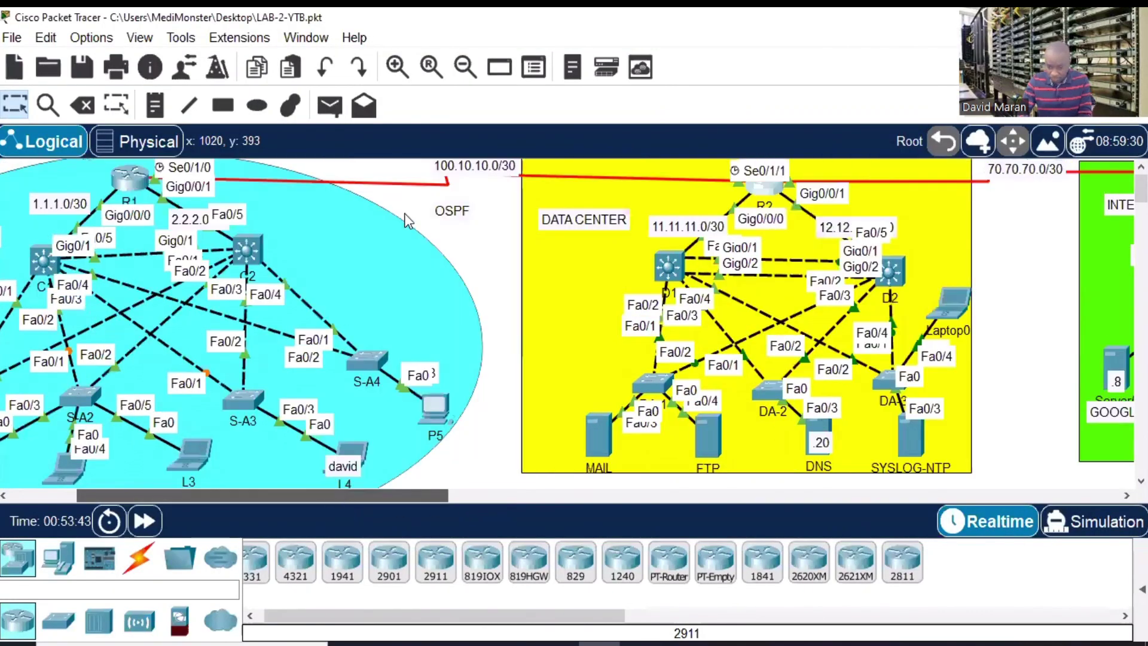
pyautogui.moveTo(406, 221); pyautogui.dragTo(344, 184)
pyautogui.click(341, 181)
pyautogui.click(812, 33)
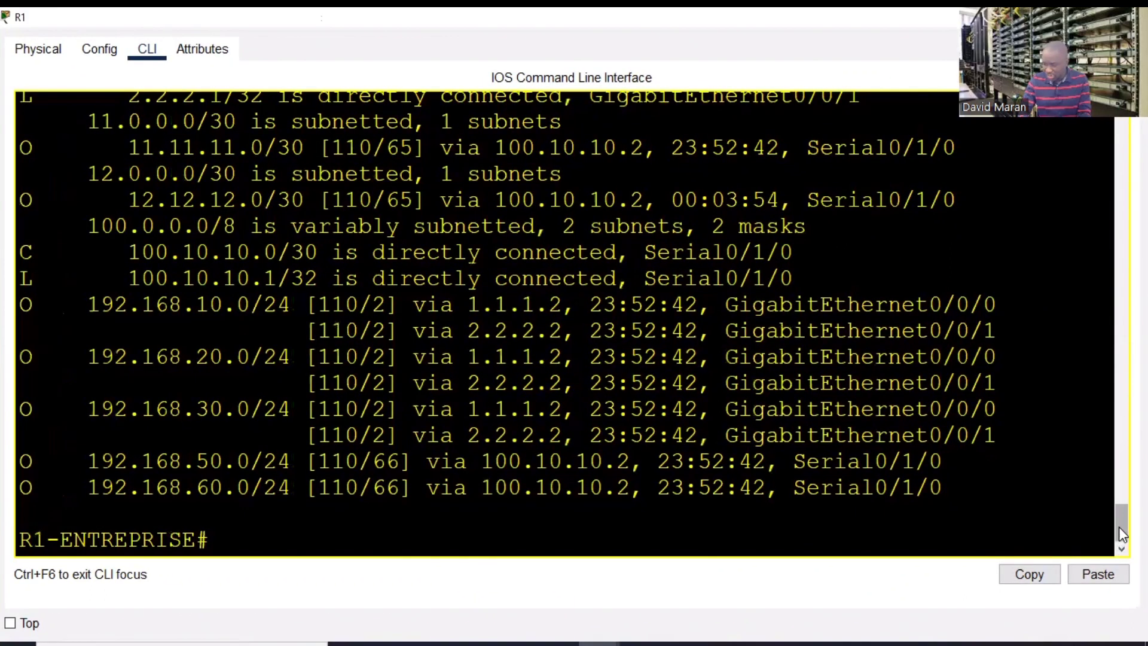
pyautogui.moveTo(1118, 526); pyautogui.dragTo(1115, 495)
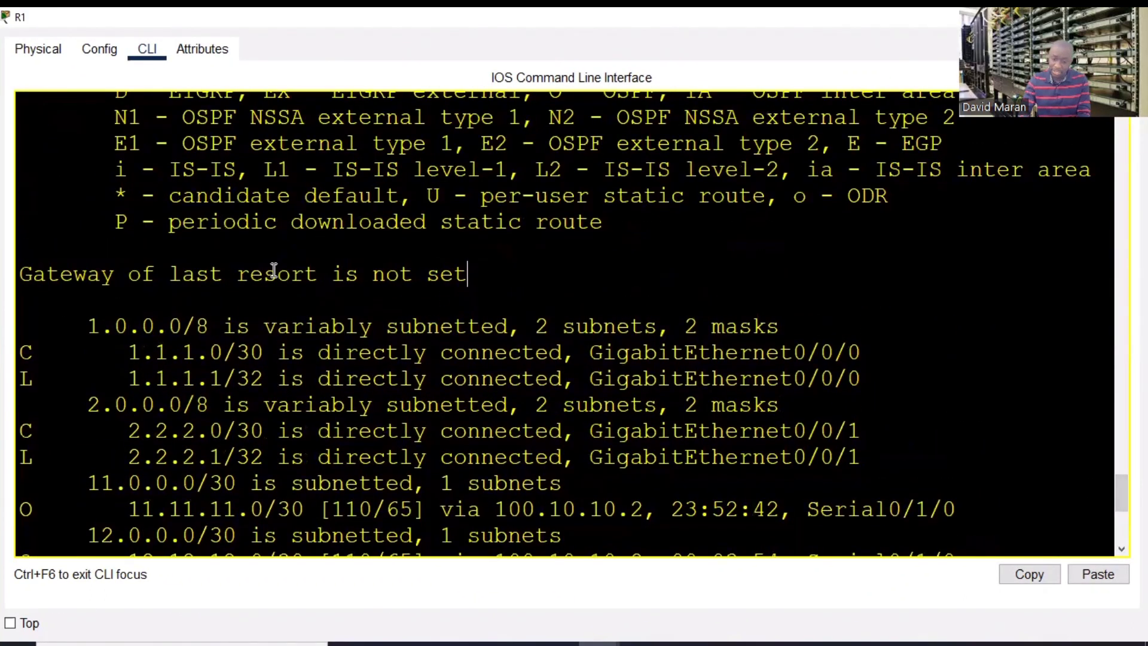
pyautogui.moveTo(469, 274); pyautogui.dragTo(46, 273)
pyautogui.moveTo(1122, 497); pyautogui.dragTo(1121, 529)
# - Rerun sh ip route on R1 and highlight the new gateway of last resort 100.10.10.2
pyautogui.press('Up')
pyautogui.press('Return')
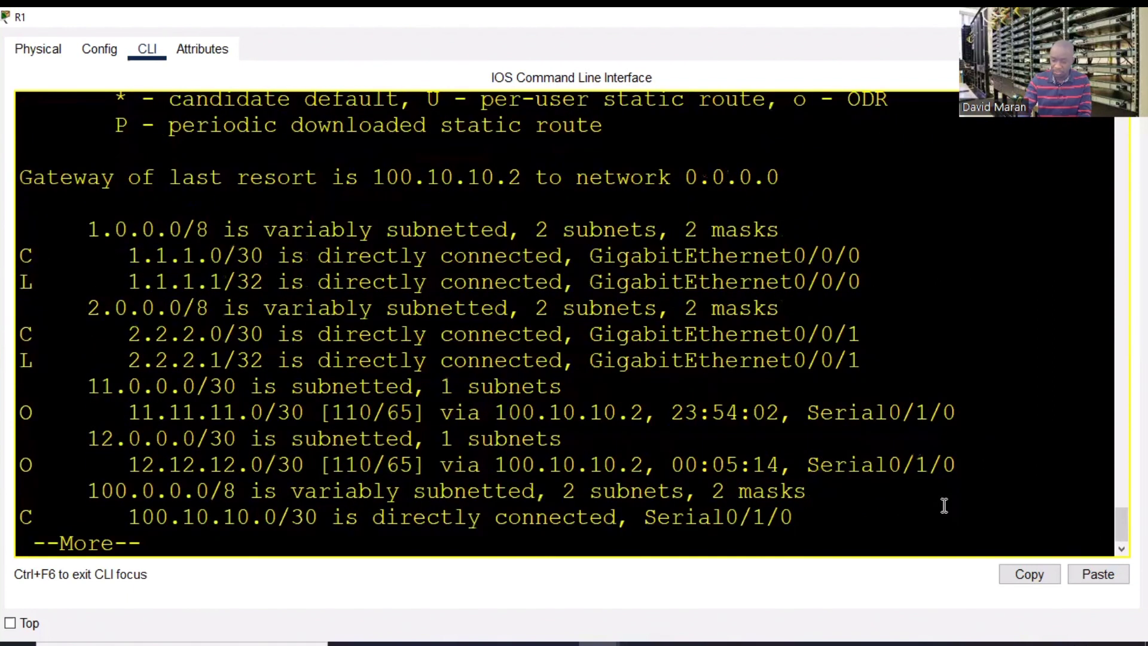
pyautogui.moveTo(806, 190); pyautogui.dragTo(33, 177)
pyautogui.click(261, 478)
pyautogui.press('space')
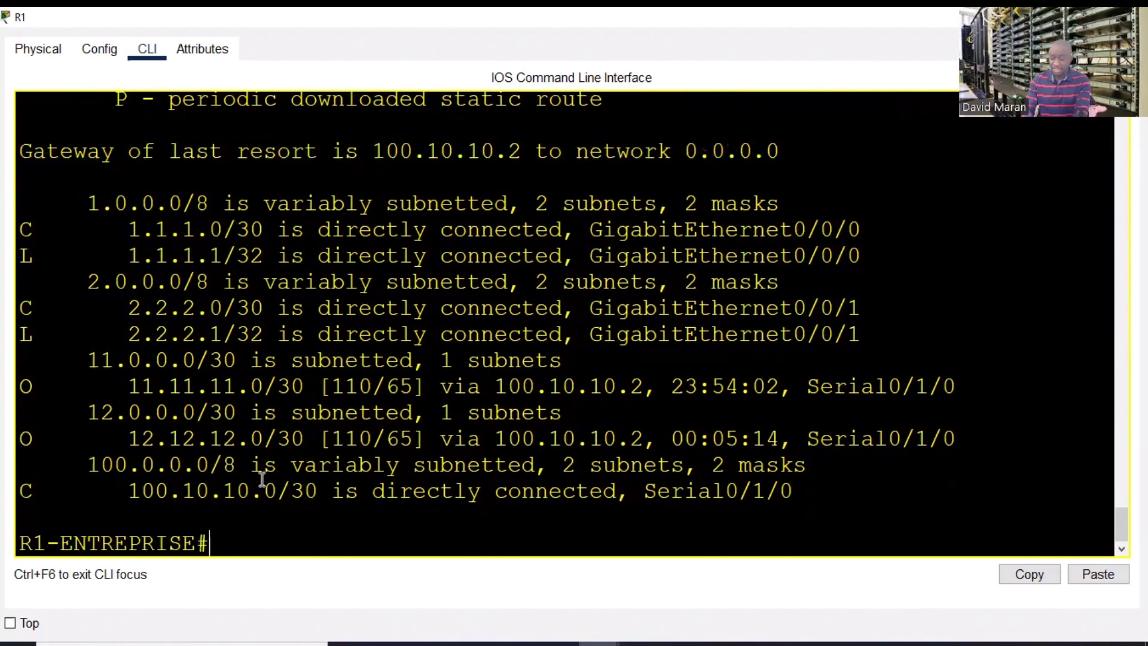
# - Ping 8.8.8.8 from R1 successfully, then close R1's window
pyautogui.write('ping')
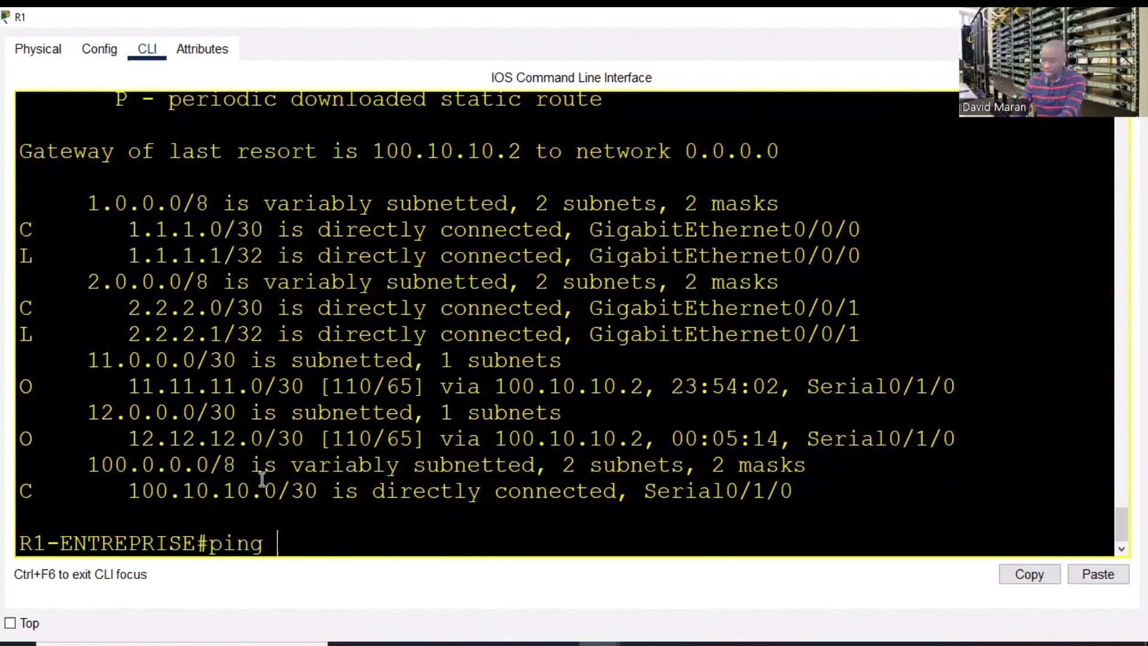
pyautogui.write(' 8.8.8.8')
pyautogui.press('Return')
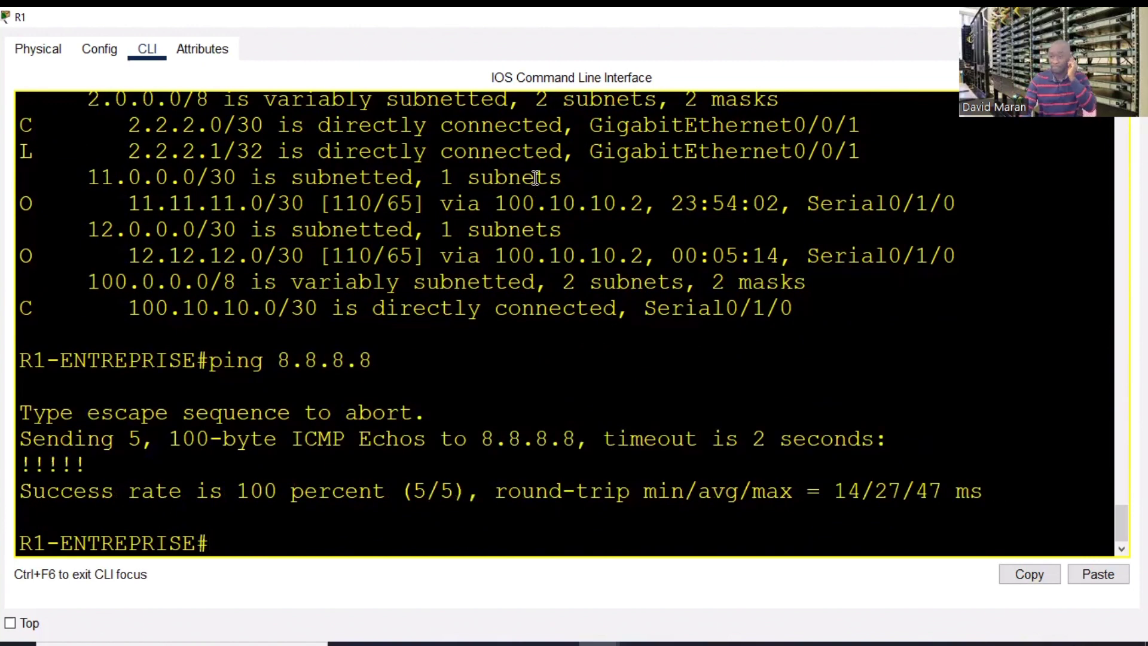
pyautogui.click(1132, 16)
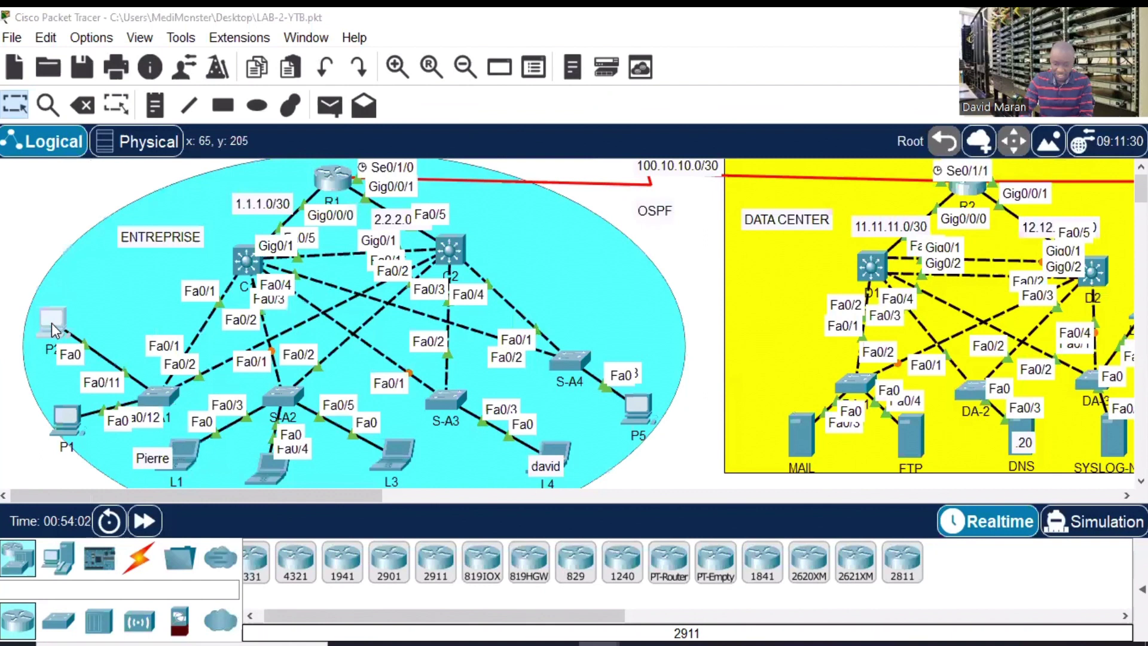
# - Ping 8.8.8.8 from PC P2's command prompt
pyautogui.click(52, 323)
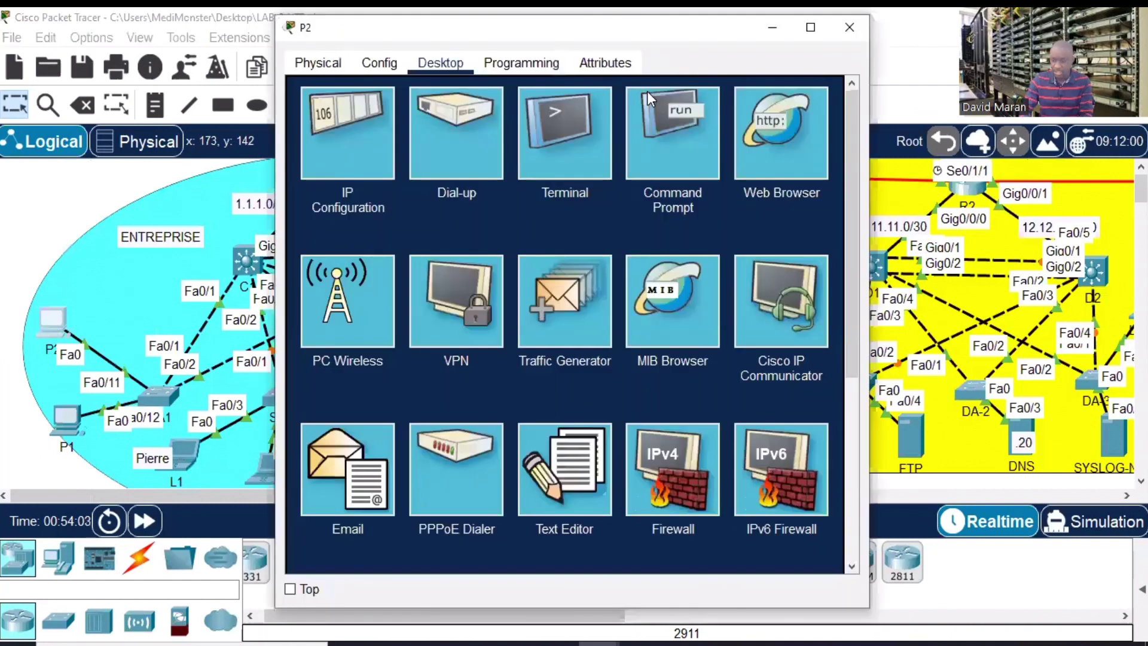
pyautogui.click(670, 137)
pyautogui.click(811, 28)
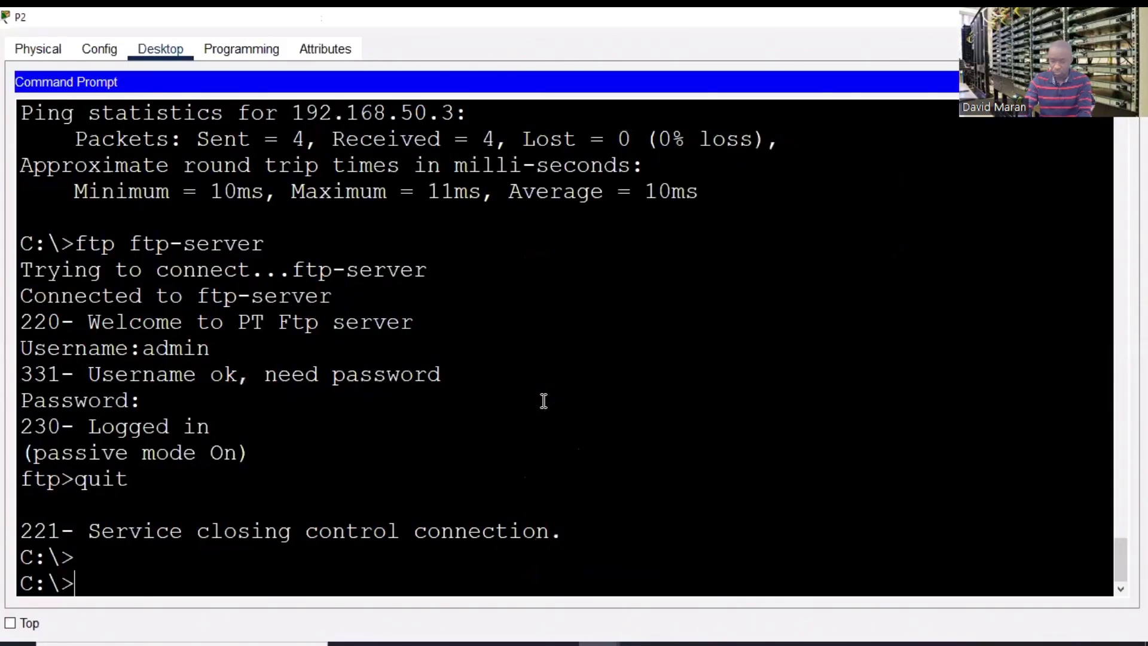
pyautogui.press('Return')
pyautogui.press('Return')
pyautogui.press('Return')
pyautogui.write('ping 8.8.8.8')
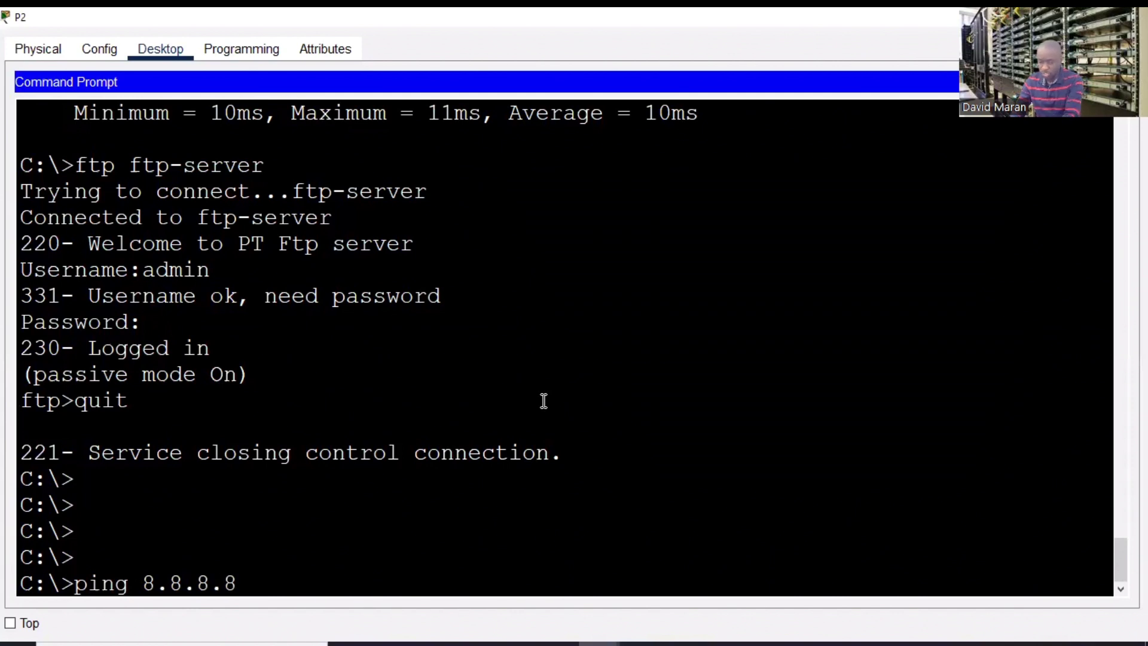
pyautogui.press('Return')
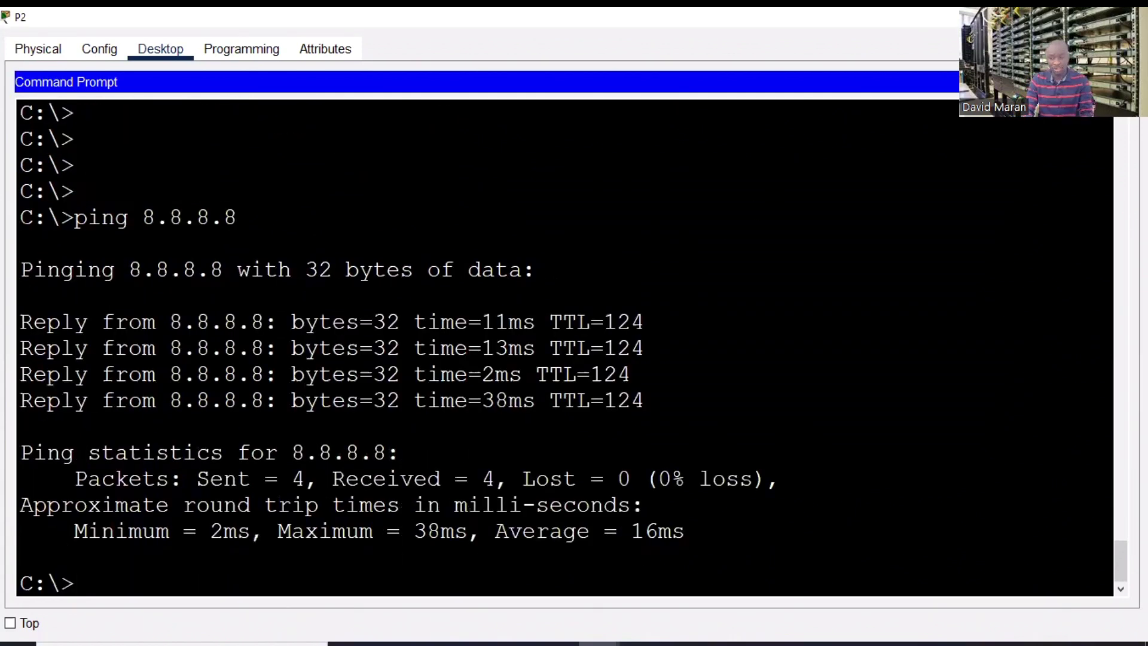
pyautogui.click(1117, 82)
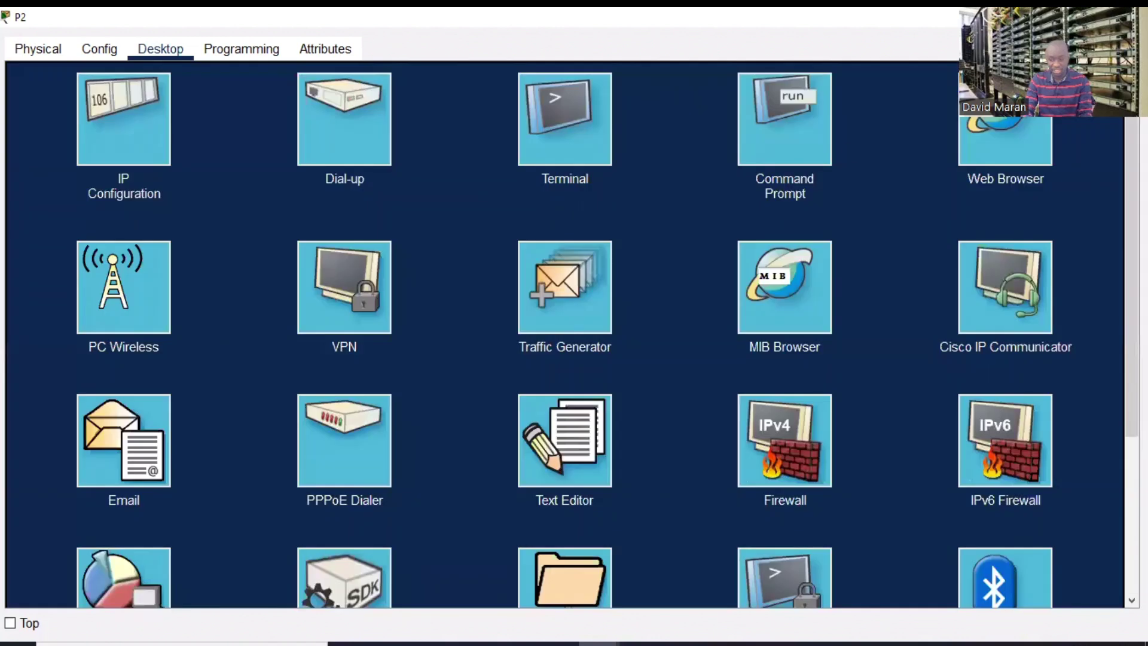
pyautogui.click(1017, 119)
pyautogui.click(503, 103)
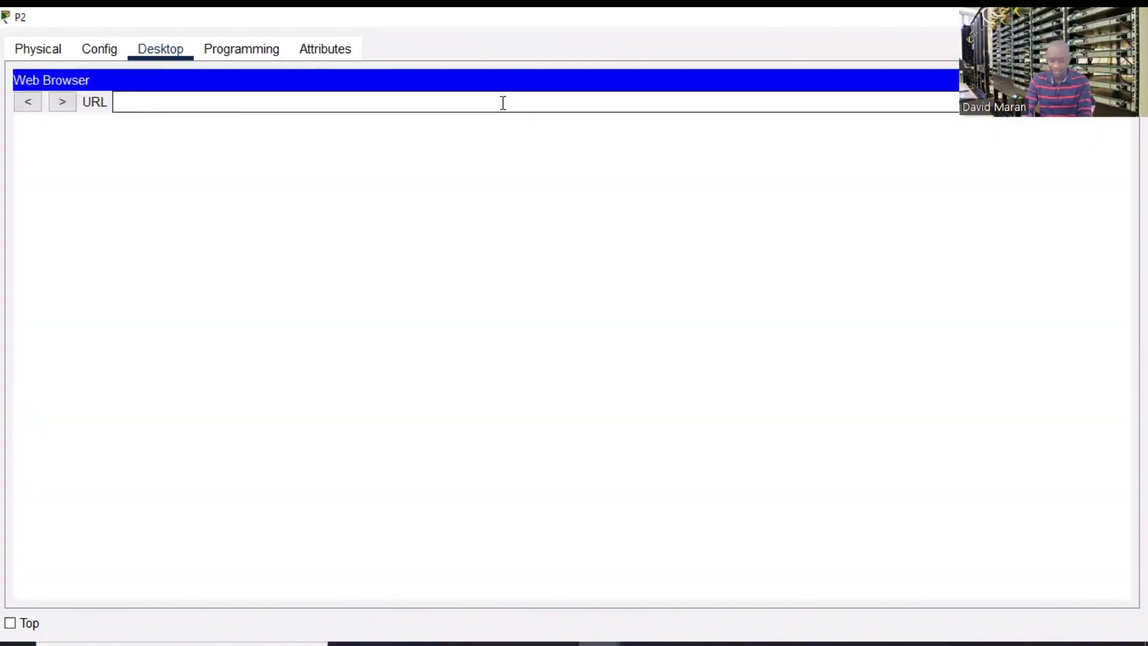
pyautogui.write('www.y')
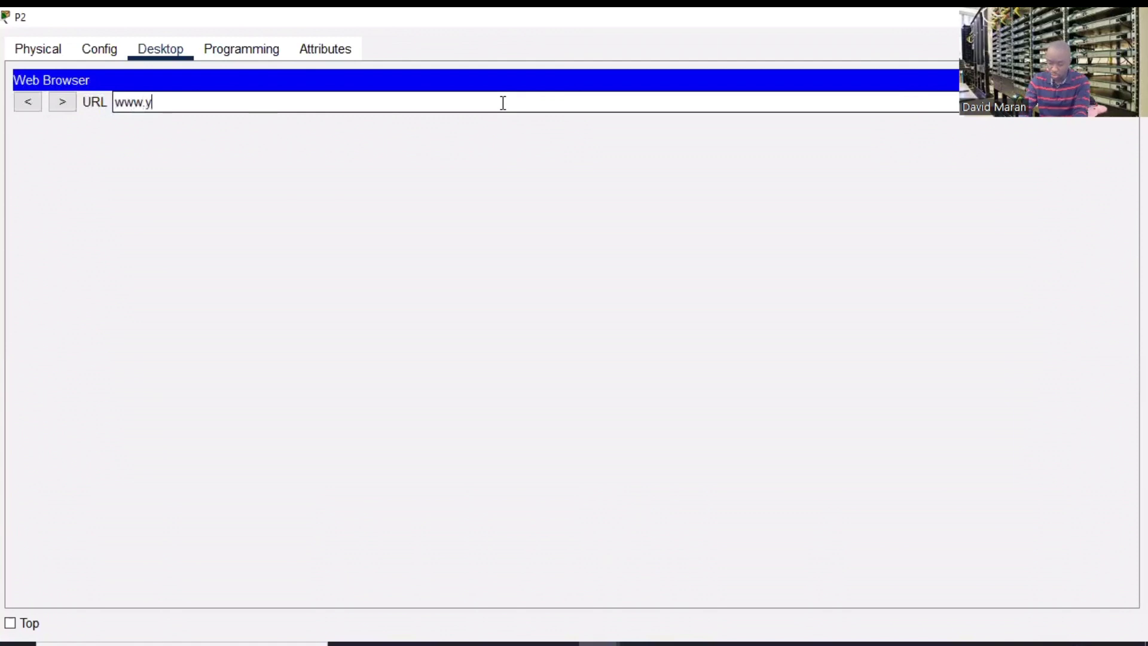
pyautogui.press('BackSpace')
pyautogui.press('BackSpace')
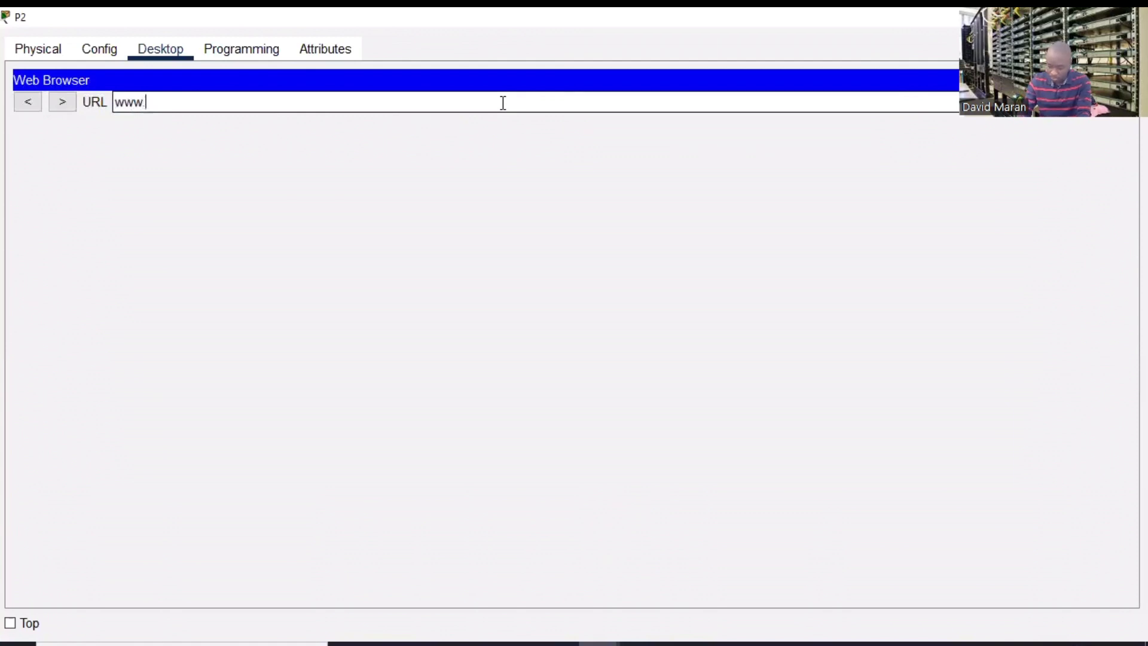
pyautogui.write('.google')
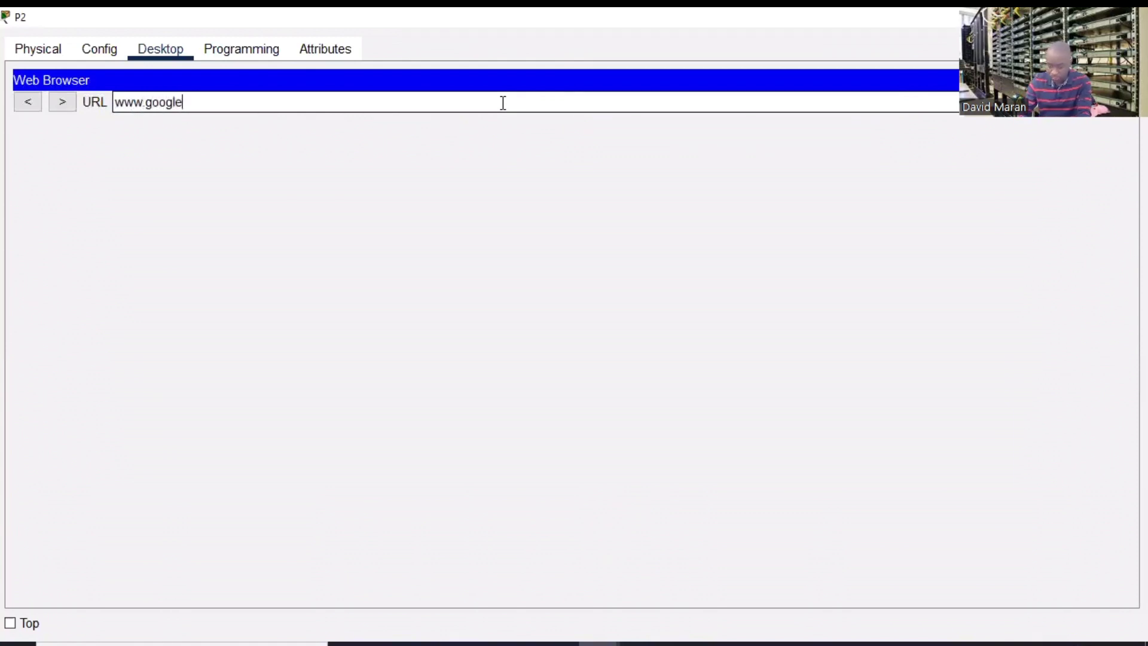
pyautogui.write('.com')
pyautogui.press('Return')
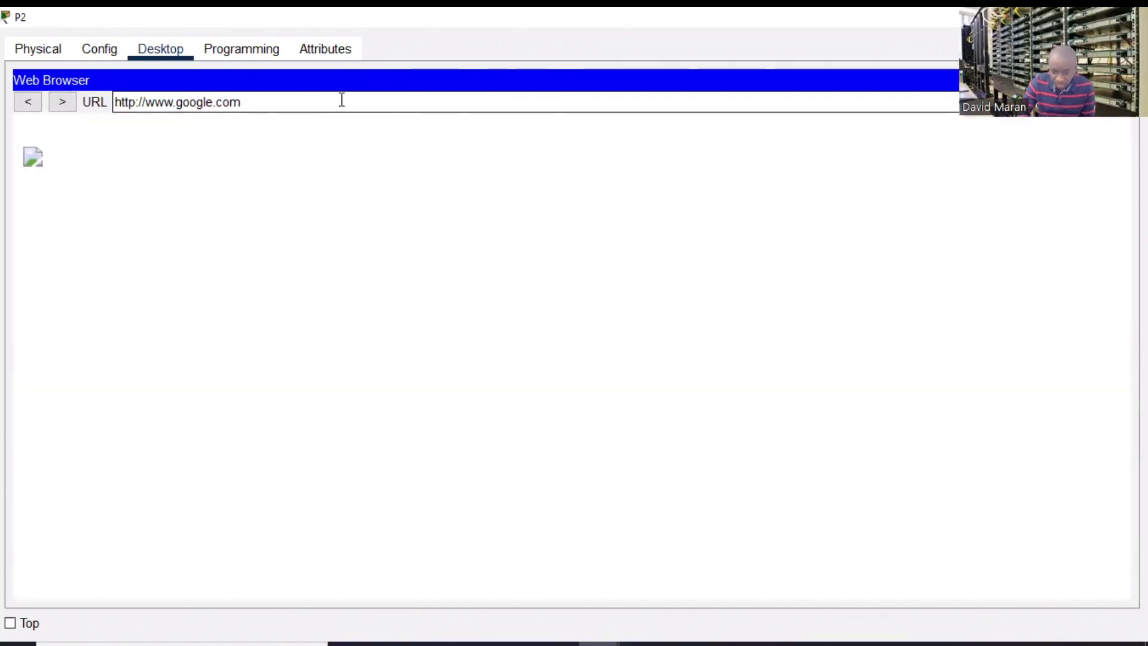
pyautogui.press('BackSpace')
pyautogui.press('BackSpace')
pyautogui.press('BackSpace')
pyautogui.press('BackSpace')
pyautogui.press('BackSpace')
pyautogui.press('BackSpace')
pyautogui.press('BackSpace')
pyautogui.press('BackSpace')
pyautogui.press('BackSpace')
pyautogui.press('BackSpace')
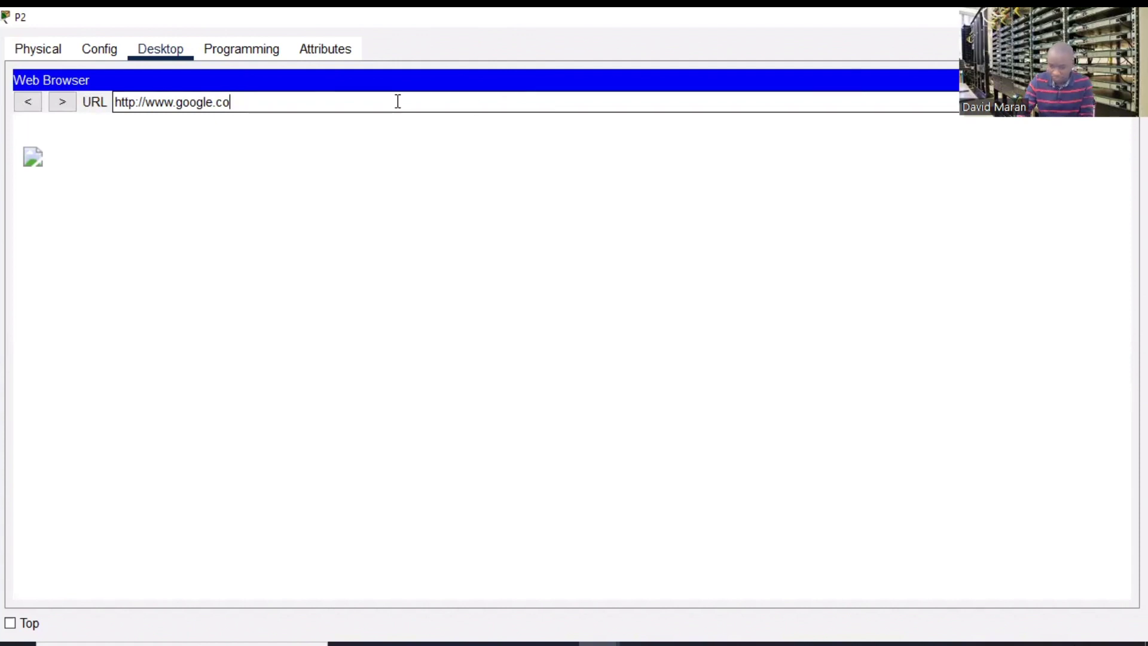
pyautogui.write('y')
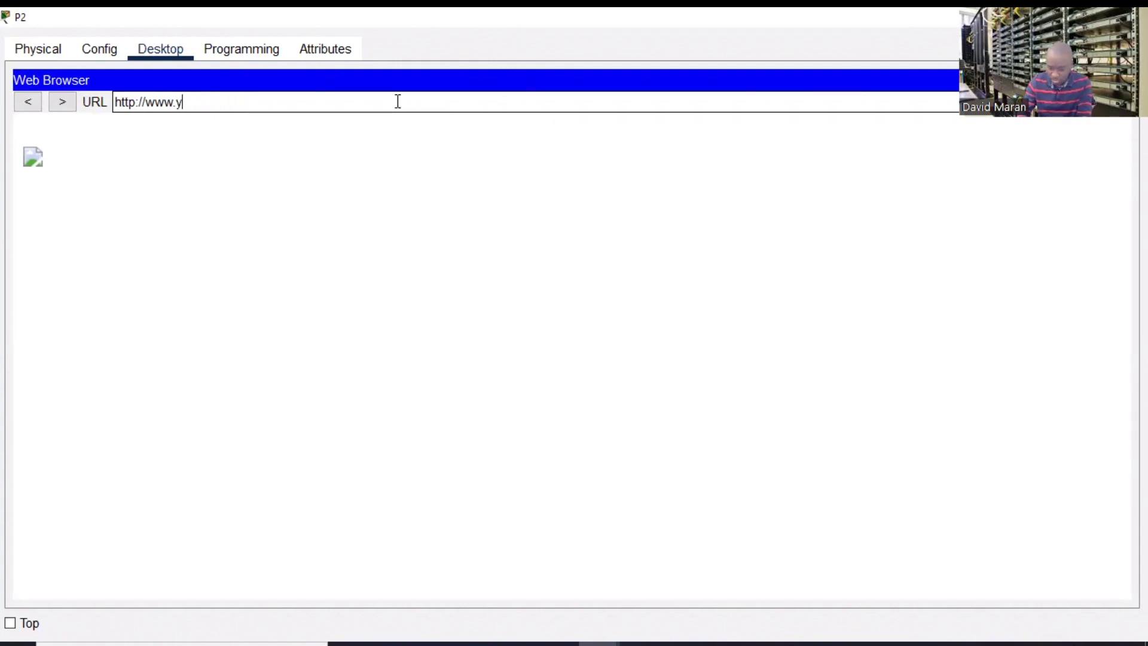
pyautogui.write('outube.')
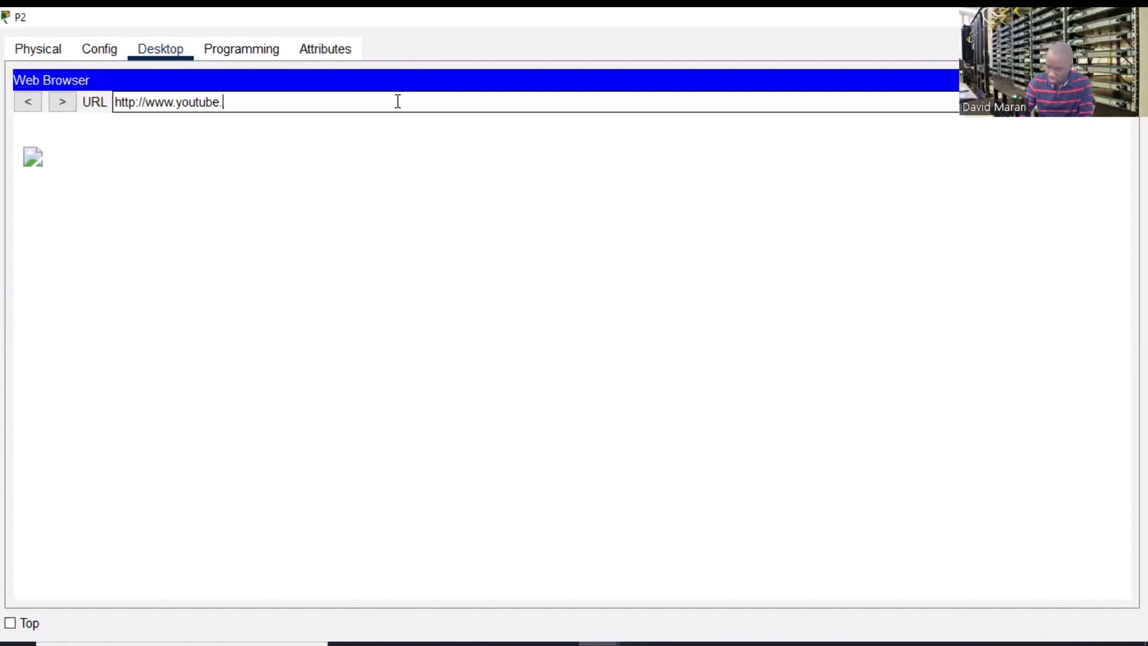
pyautogui.write('com')
pyautogui.press('Return')
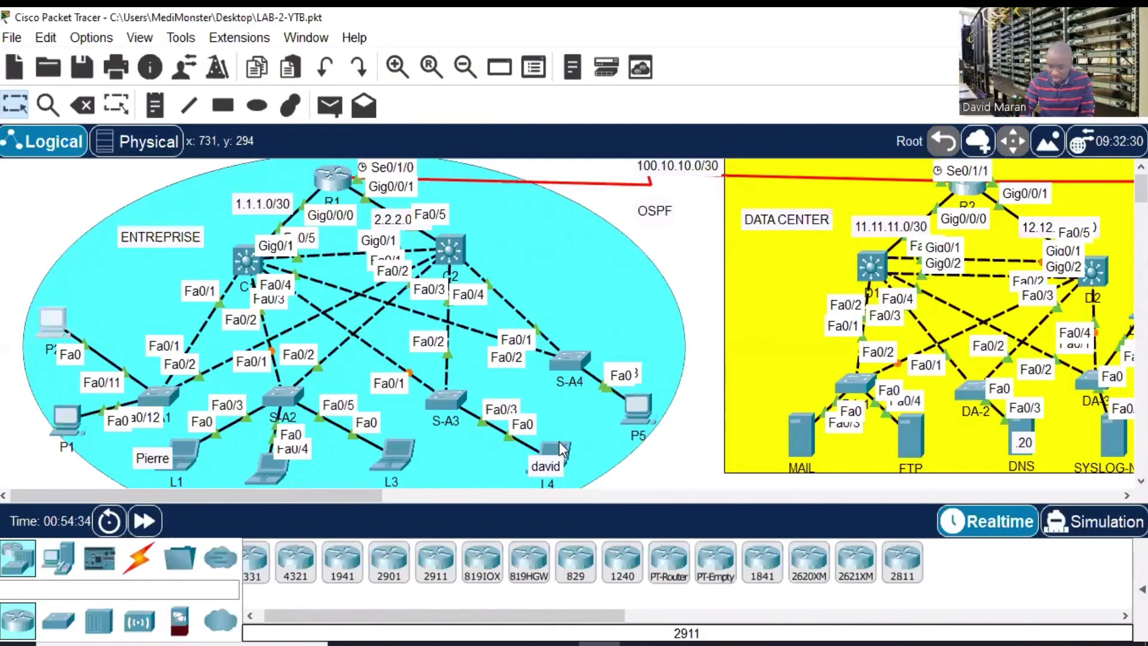
pyautogui.click(558, 441)
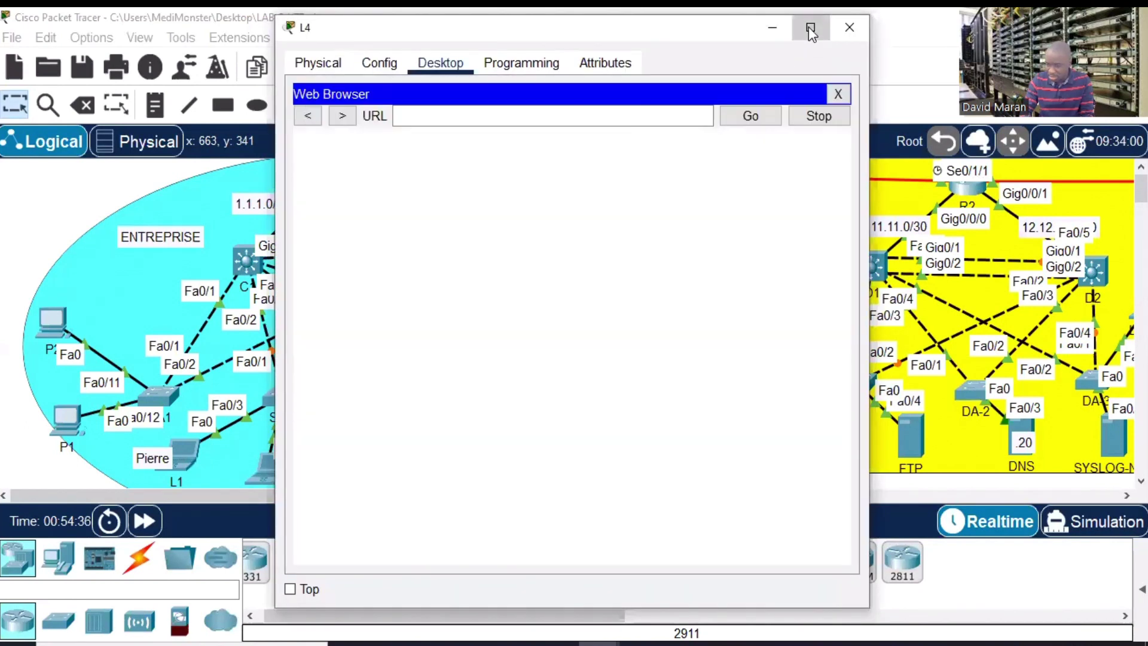
pyautogui.click(810, 27)
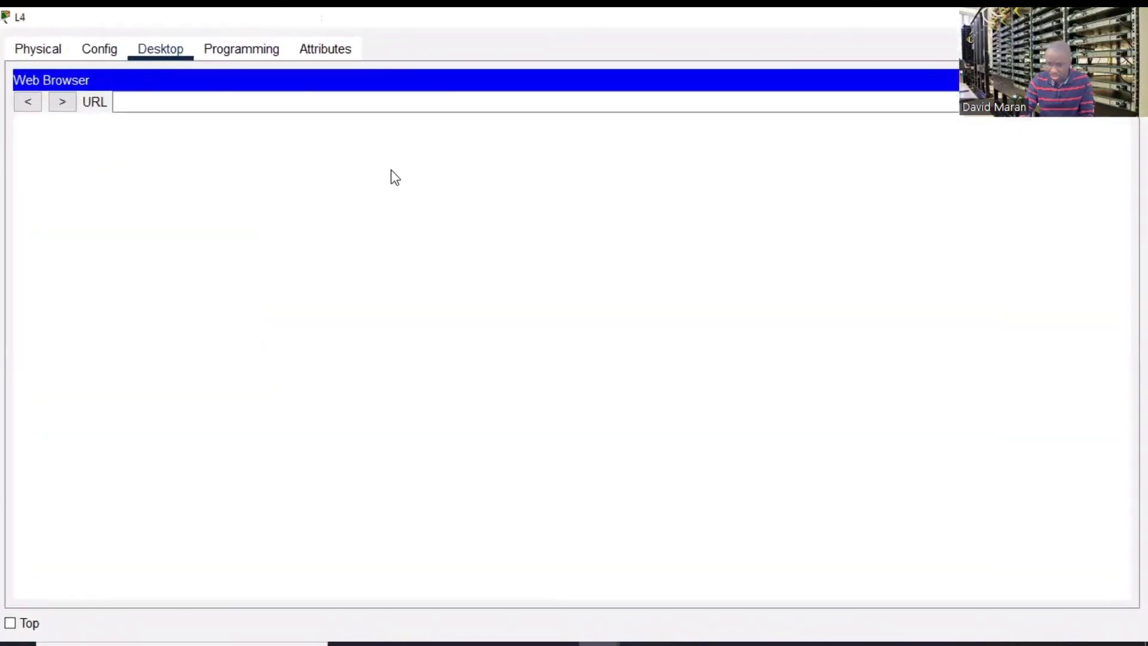
pyautogui.click(241, 101)
pyautogui.write('www')
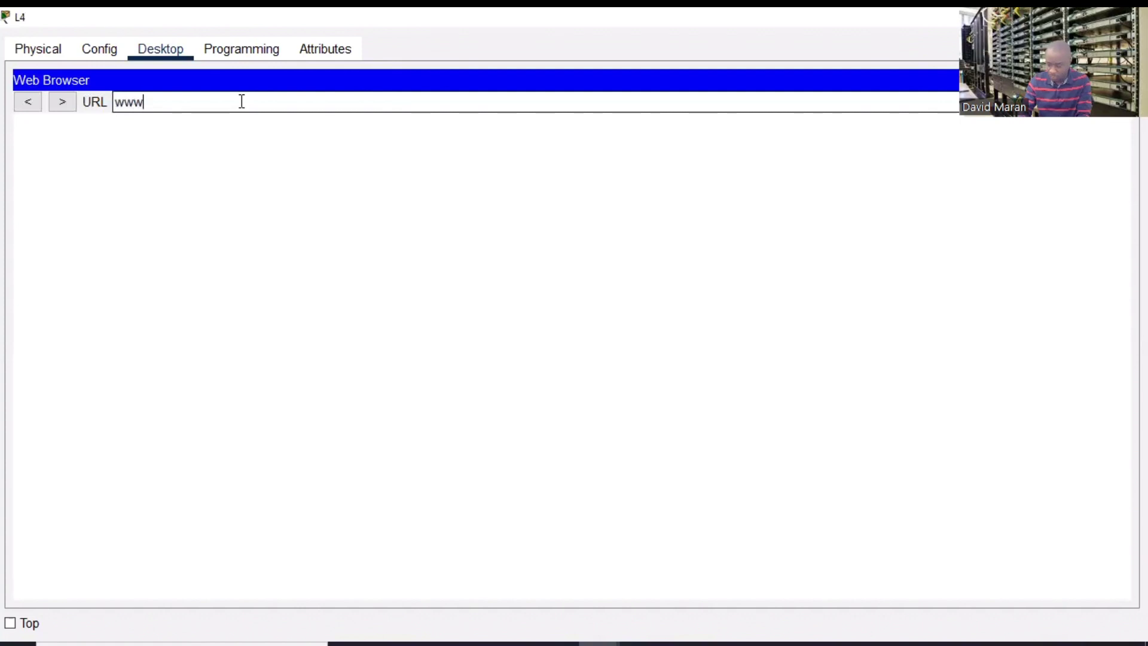
pyautogui.write('.youtu')
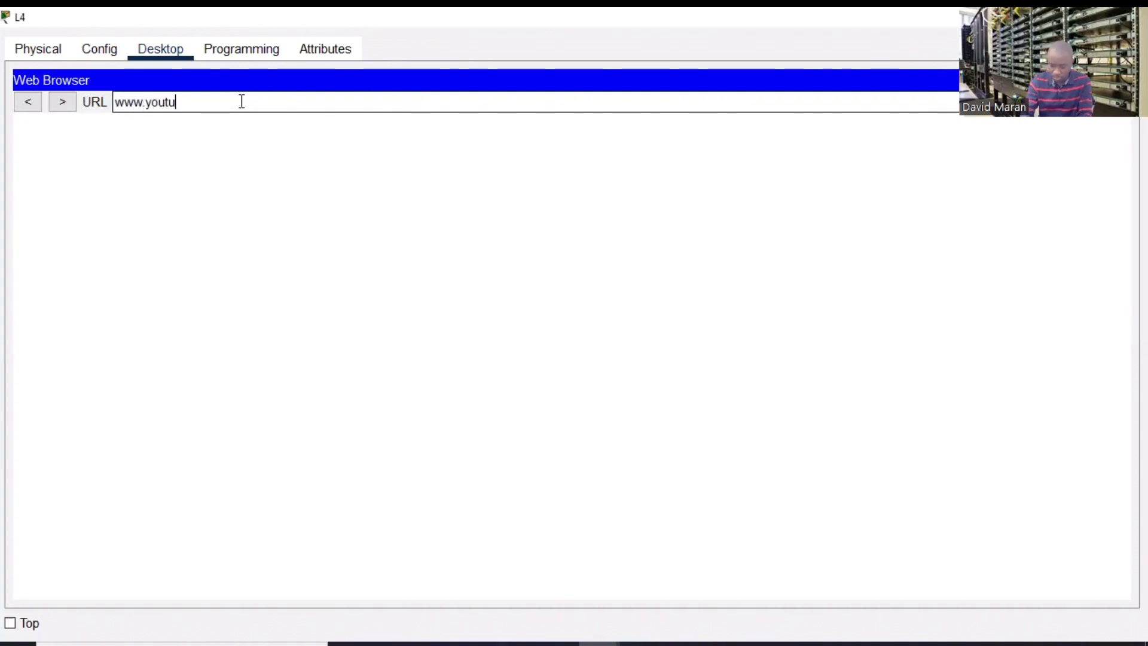
pyautogui.write('be.com')
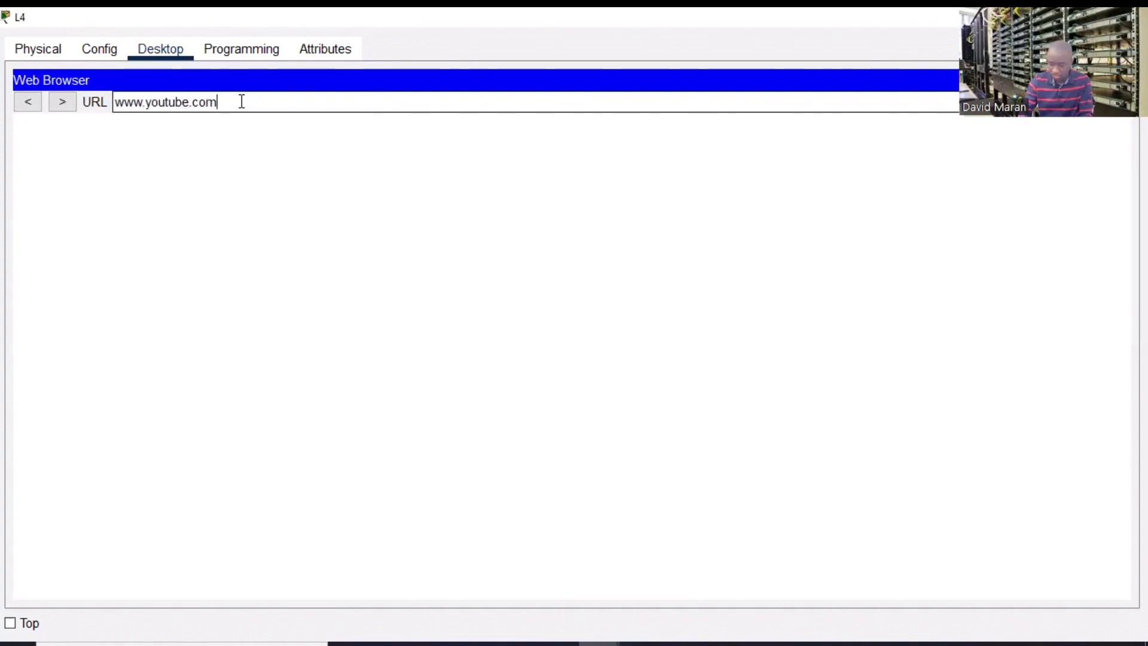
pyautogui.press('Return')
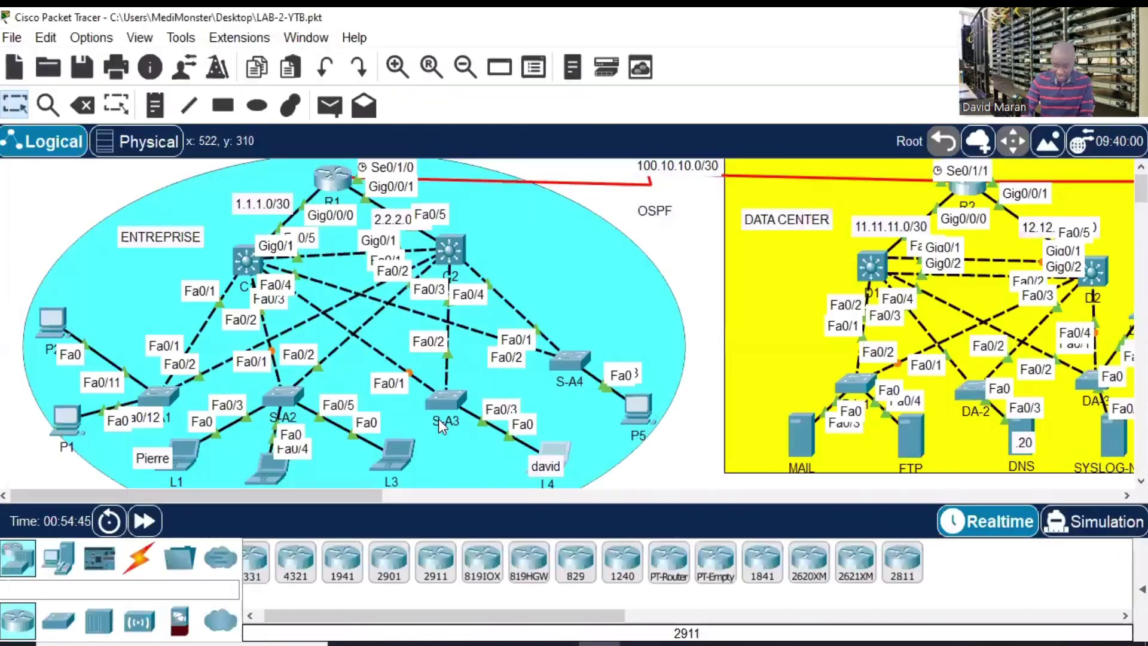
pyautogui.click(393, 443)
pyautogui.click(654, 113)
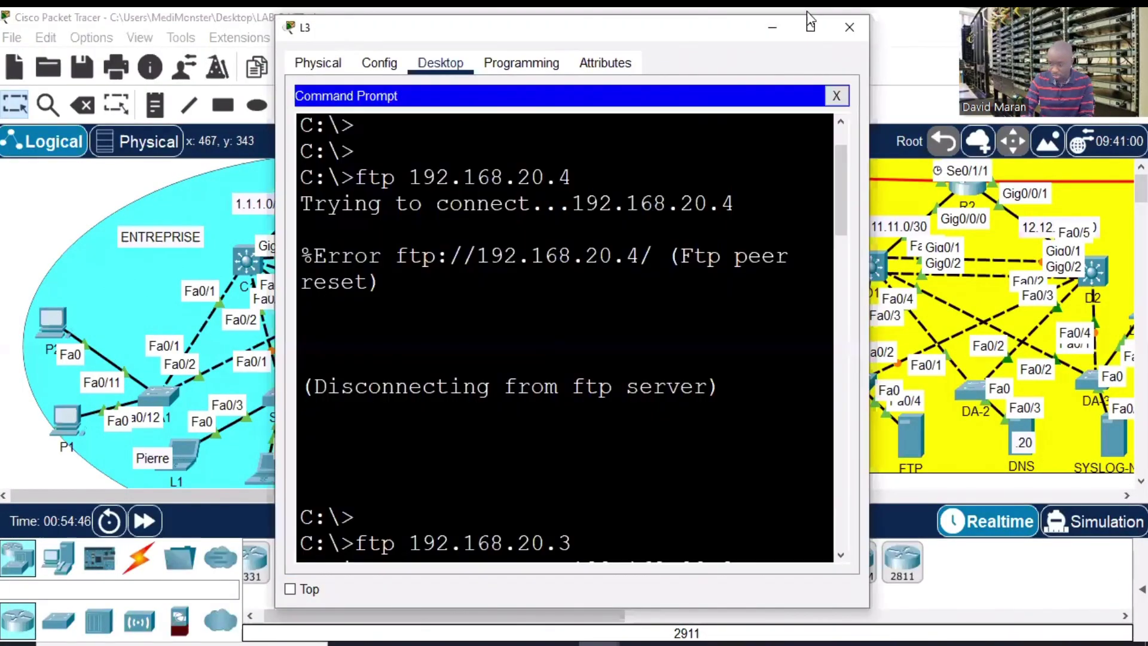
pyautogui.click(811, 27)
pyautogui.press('Return')
pyautogui.press('Return')
pyautogui.press('Return')
pyautogui.press('Return')
pyautogui.write('ping www')
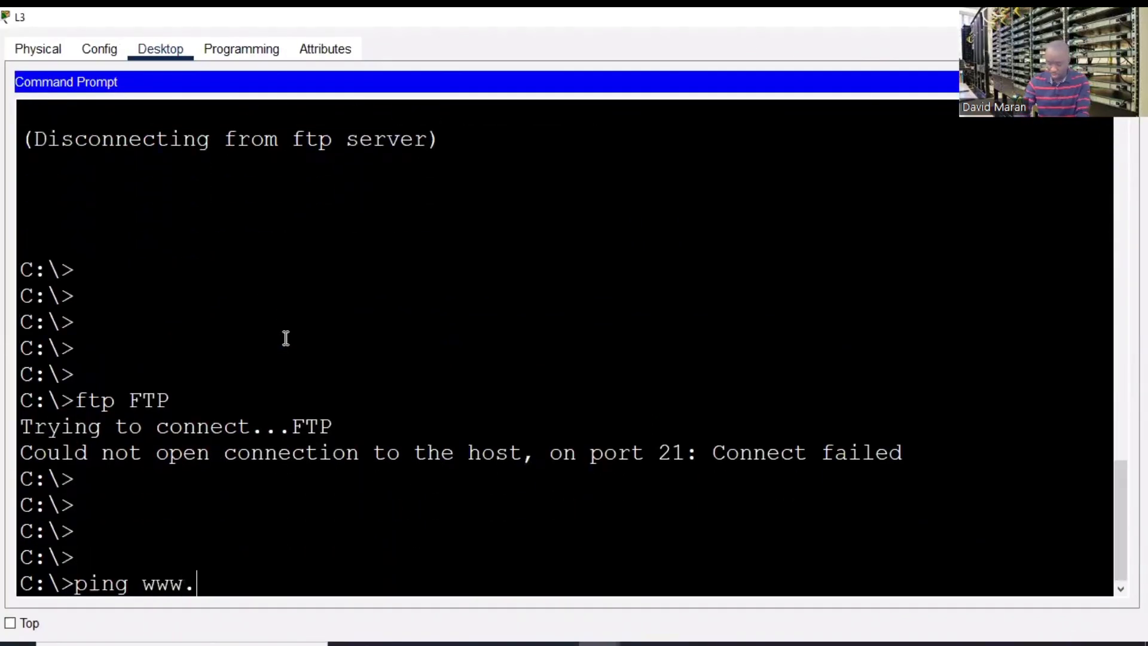
pyautogui.write('.google')
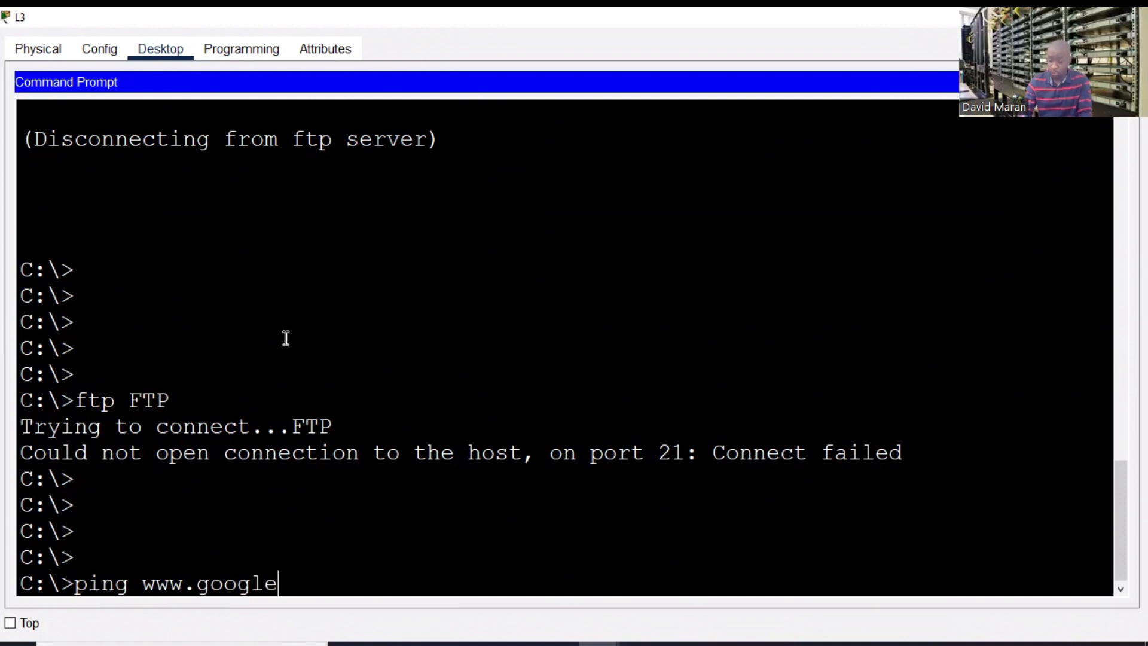
pyautogui.write('.com')
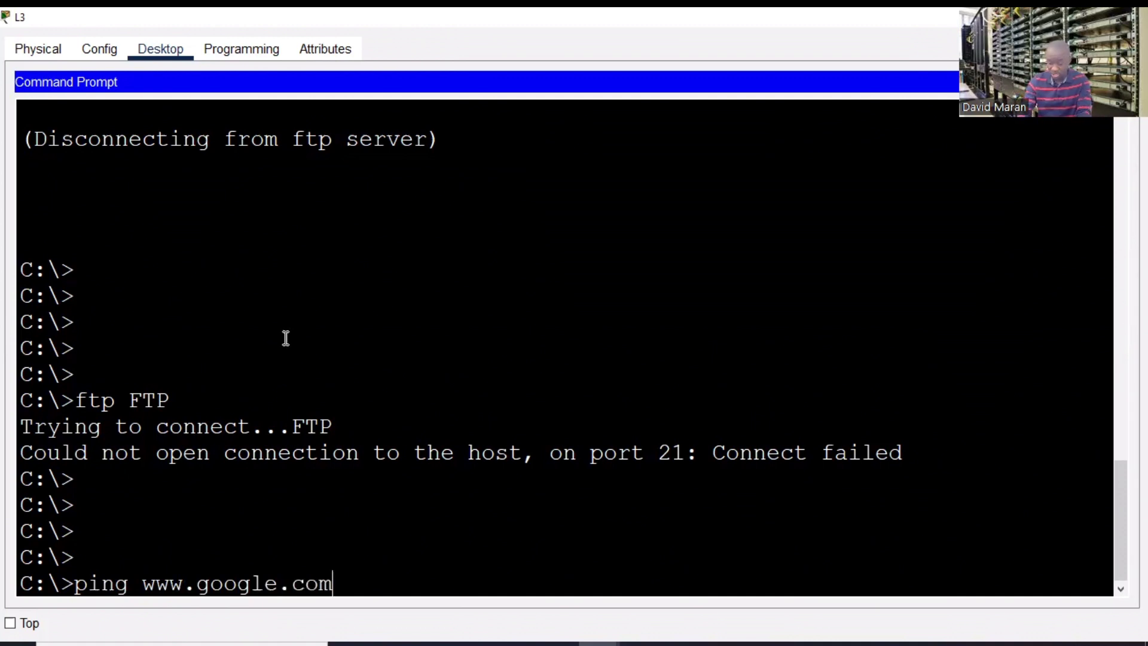
pyautogui.press('Return')
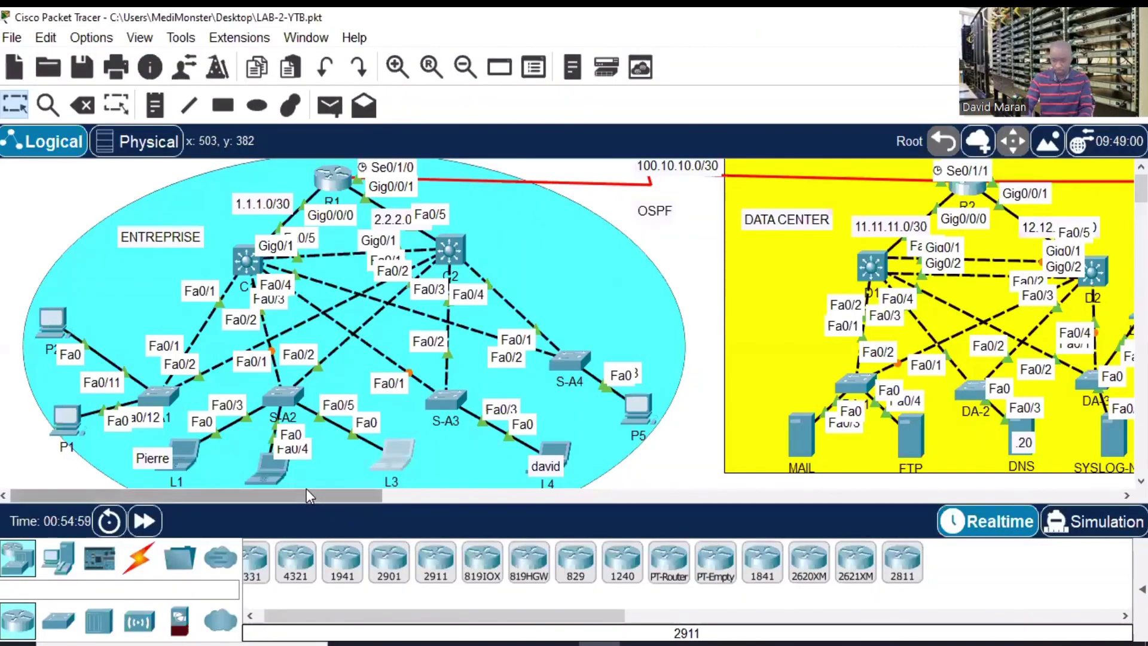
# - Pan the topology right to show the INTERNET area's GOOGLE and YOUTUBE servers on 8.8.8.0/24
pyautogui.moveTo(306, 489); pyautogui.dragTo(310, 494)
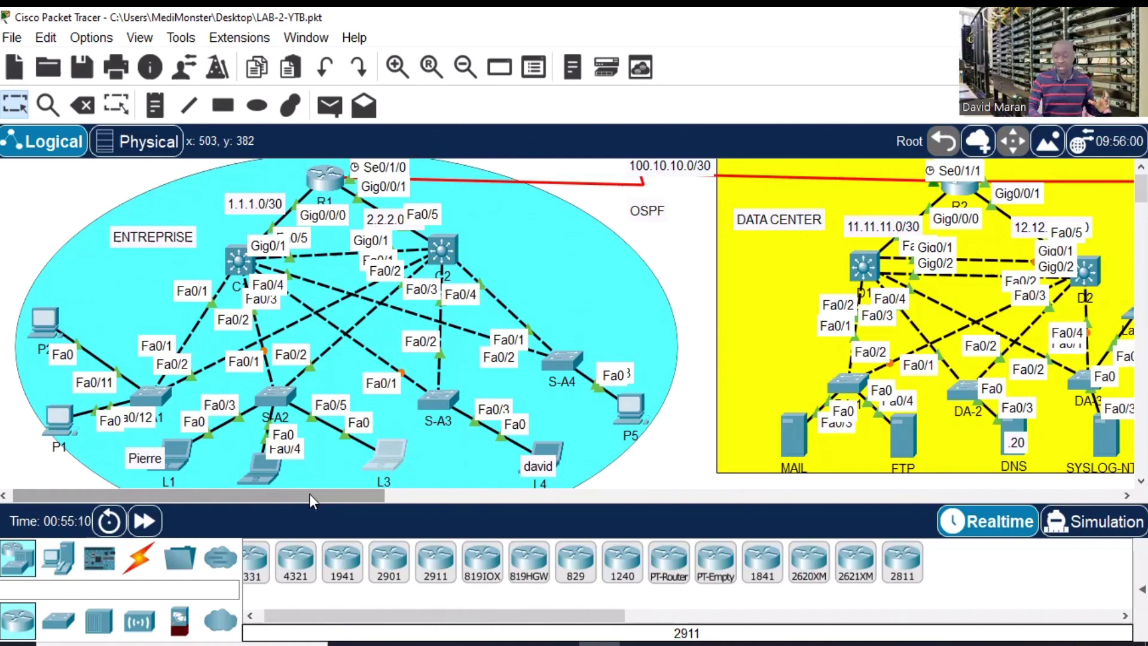
pyautogui.moveTo(310, 493); pyautogui.dragTo(468, 528)
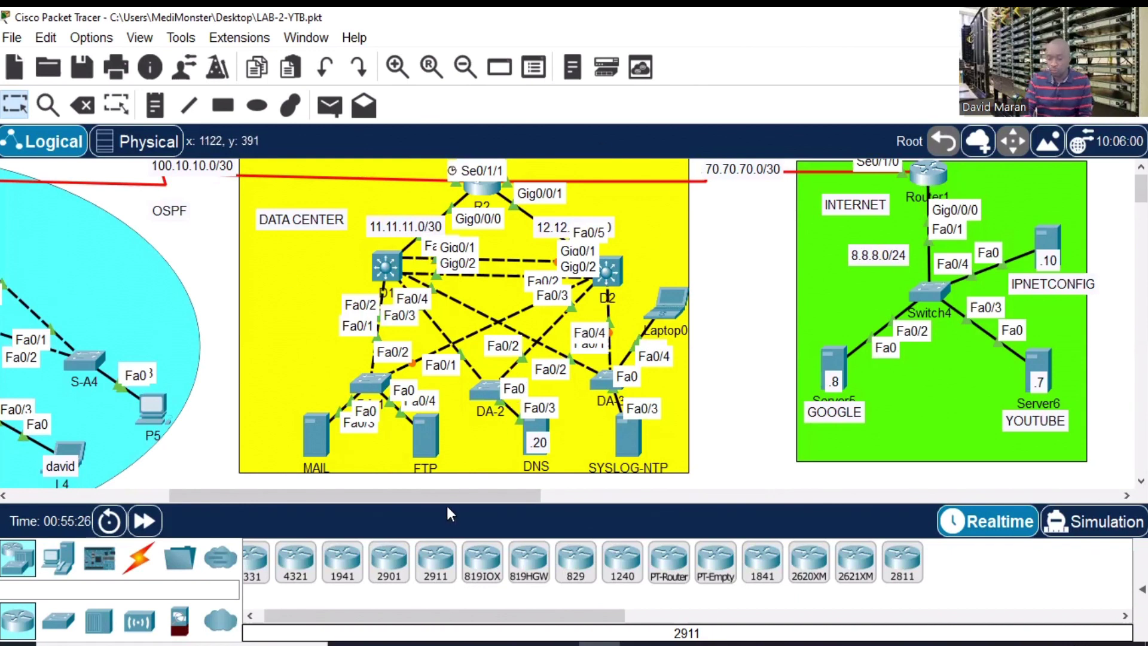
pyautogui.moveTo(464, 493); pyautogui.dragTo(540, 493)
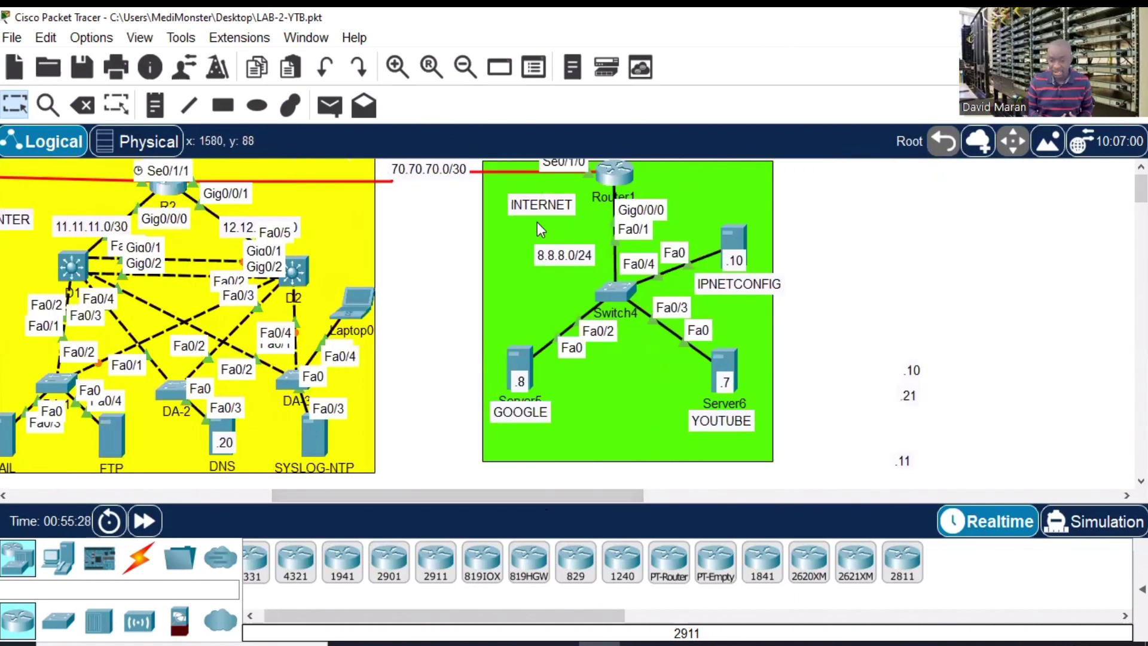
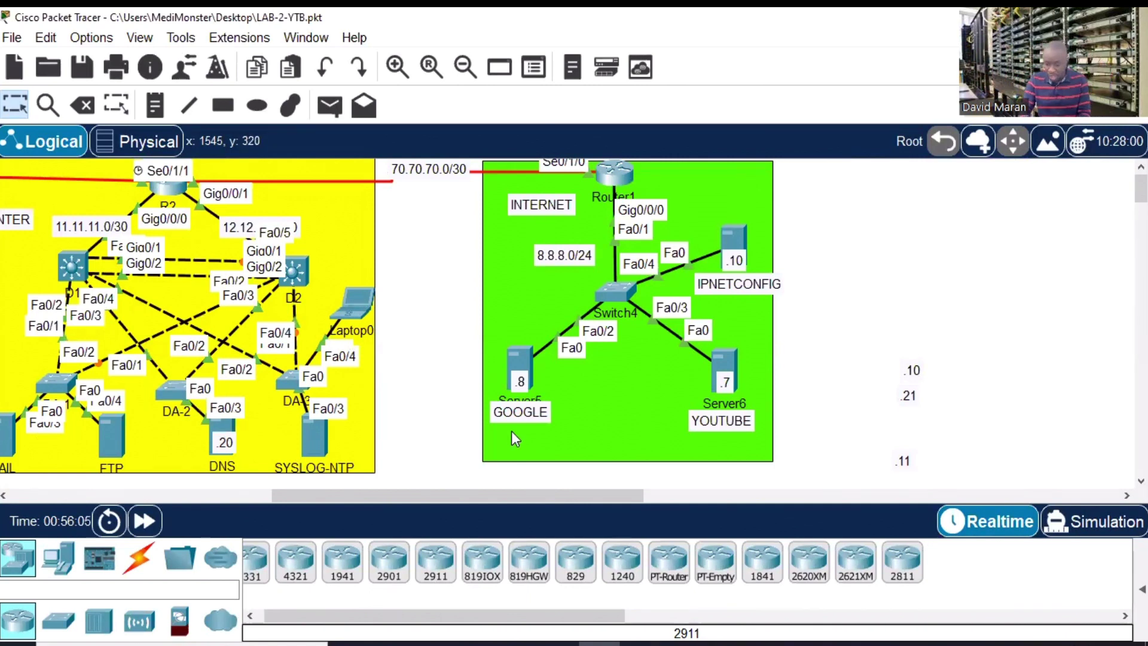
# - Pan the topology left to show the OSPF area and the Data Center's MAIL server
pyautogui.moveTo(507, 495); pyautogui.dragTo(341, 500)
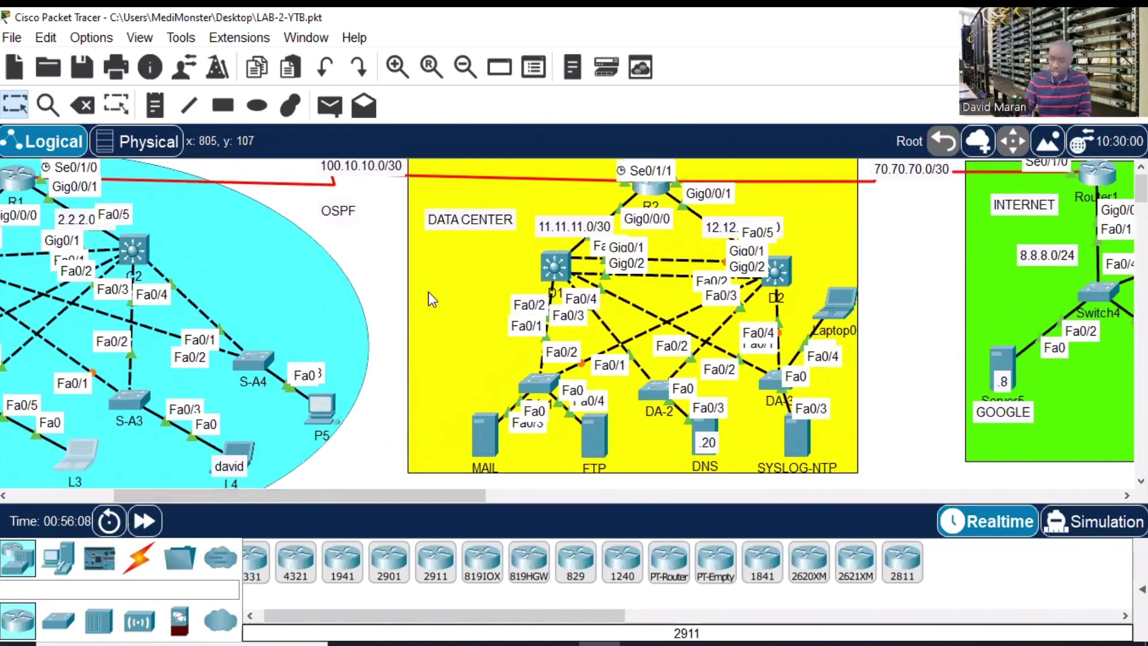
pyautogui.click(485, 449)
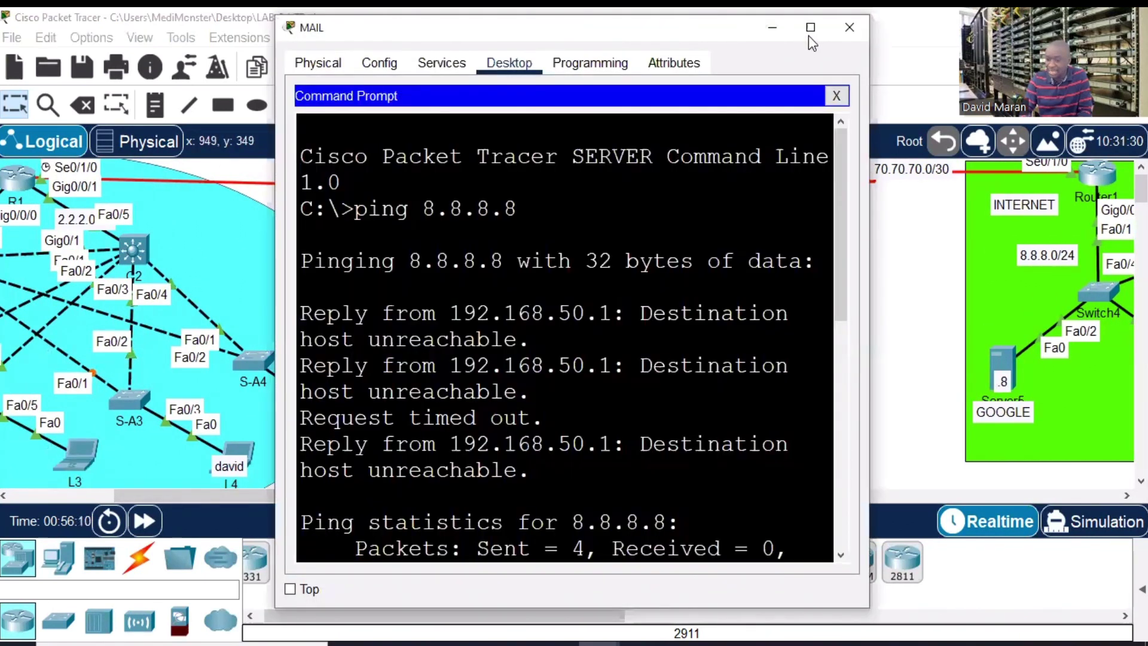
pyautogui.click(809, 27)
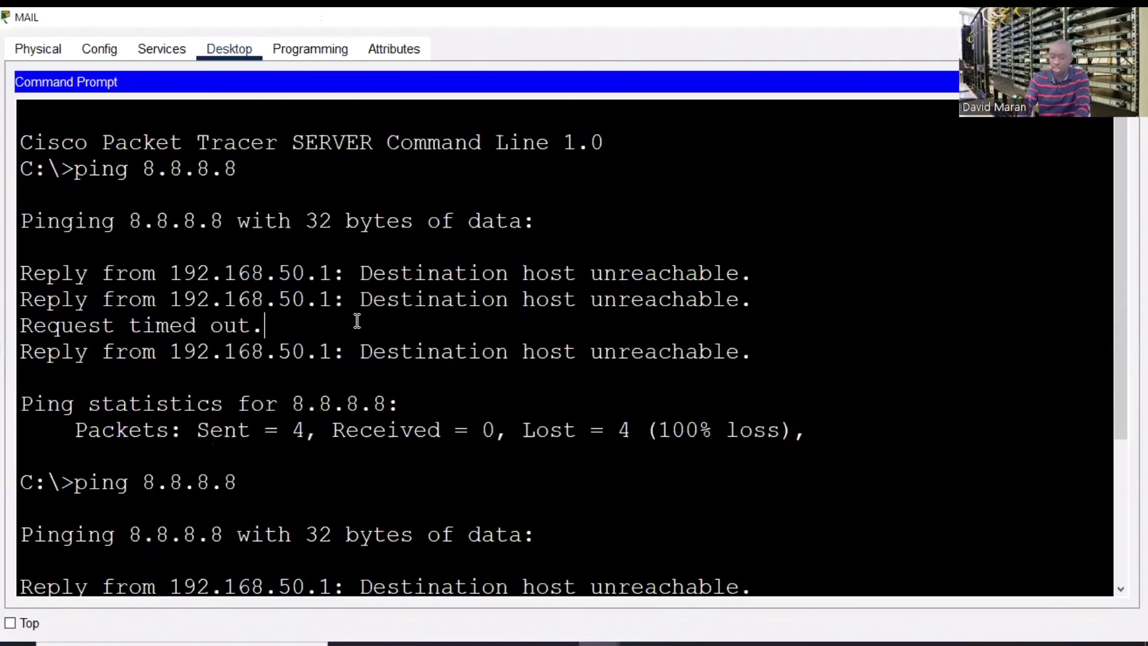
pyautogui.scroll(-5, 357, 322)
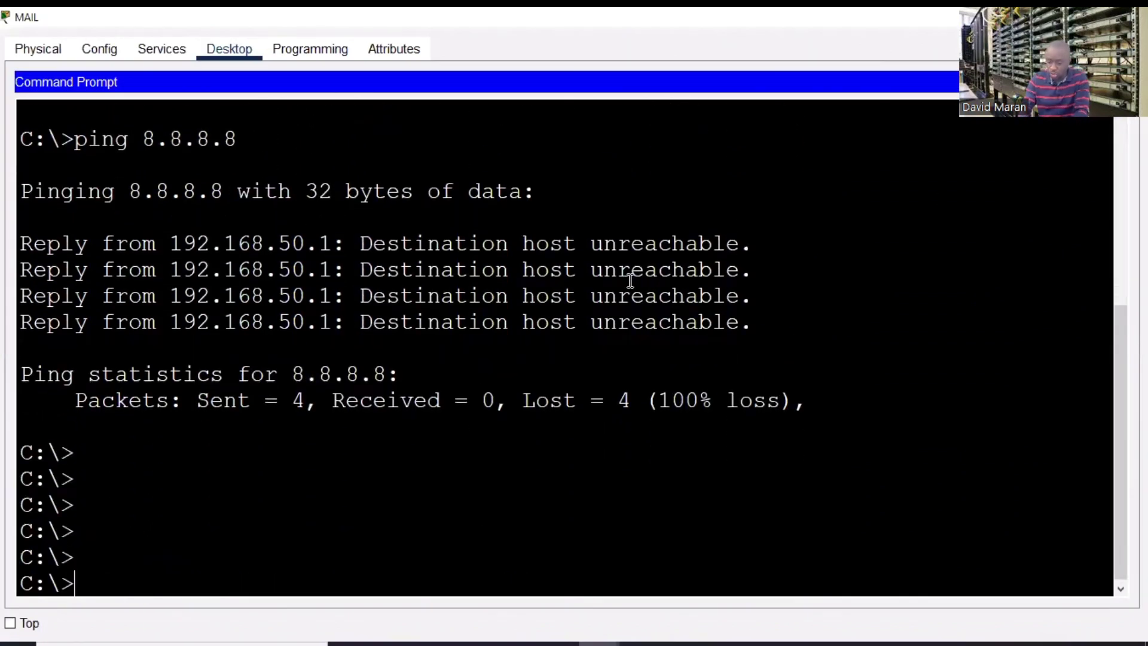
pyautogui.write('ping ')
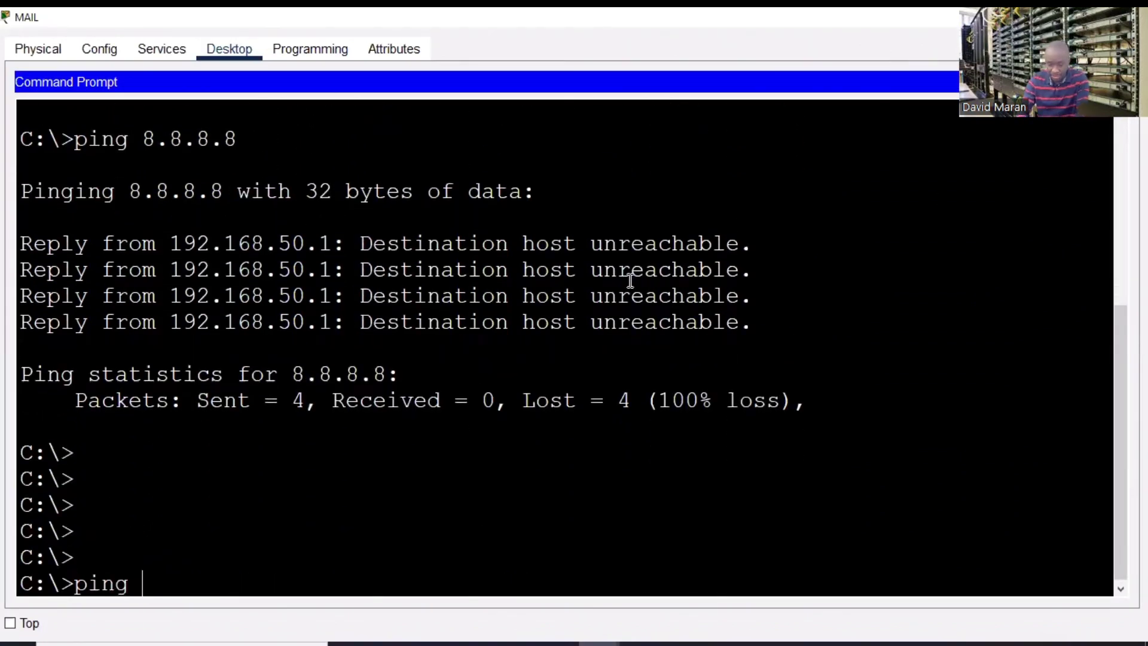
pyautogui.write('www.go')
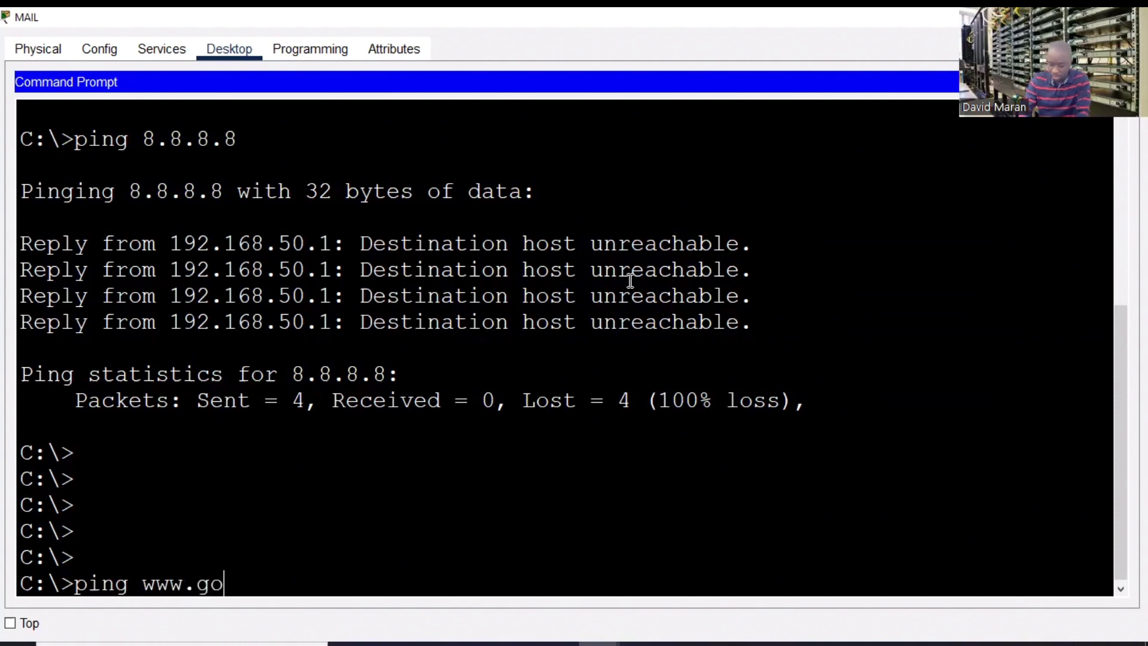
pyautogui.write('ogle.com')
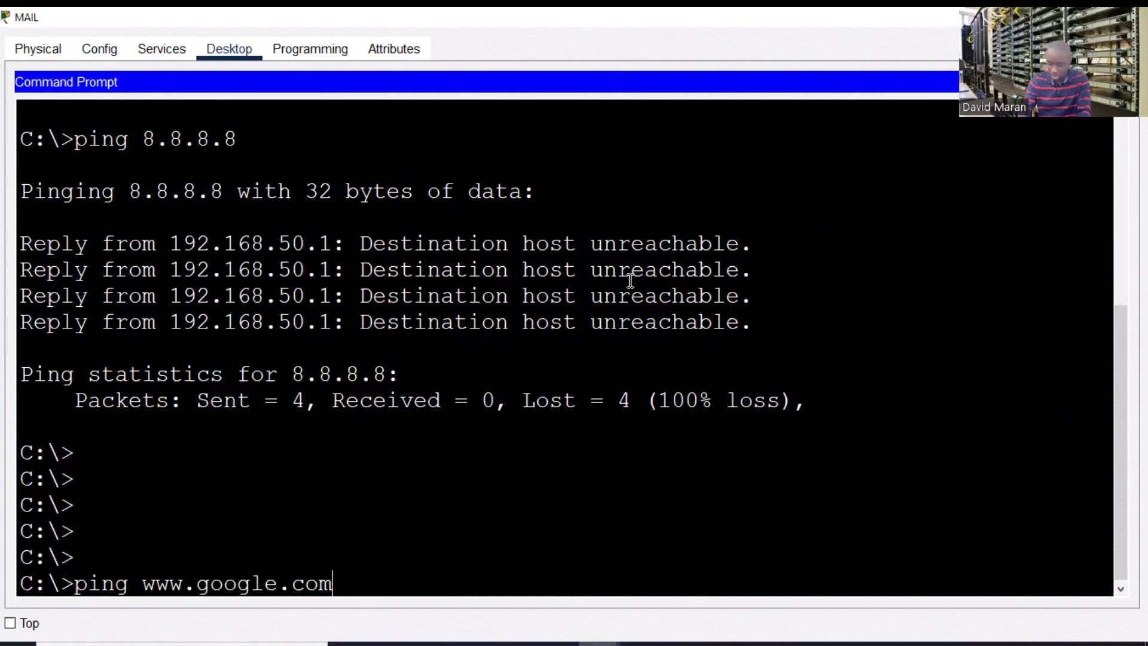
pyautogui.press('Return')
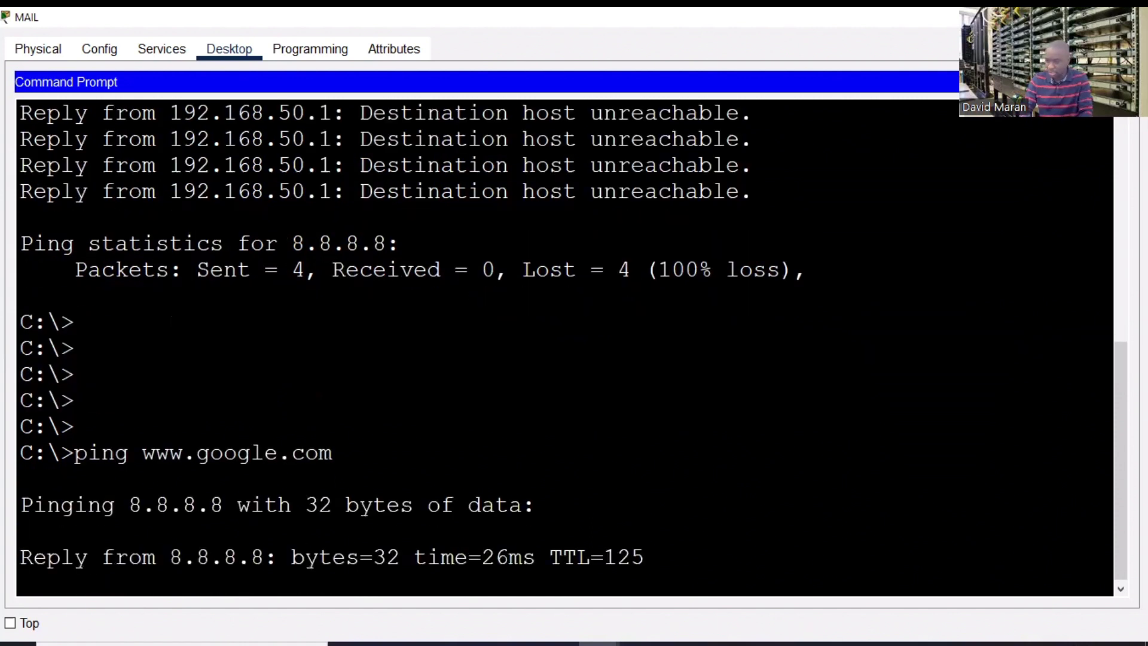
pyautogui.click(1124, 82)
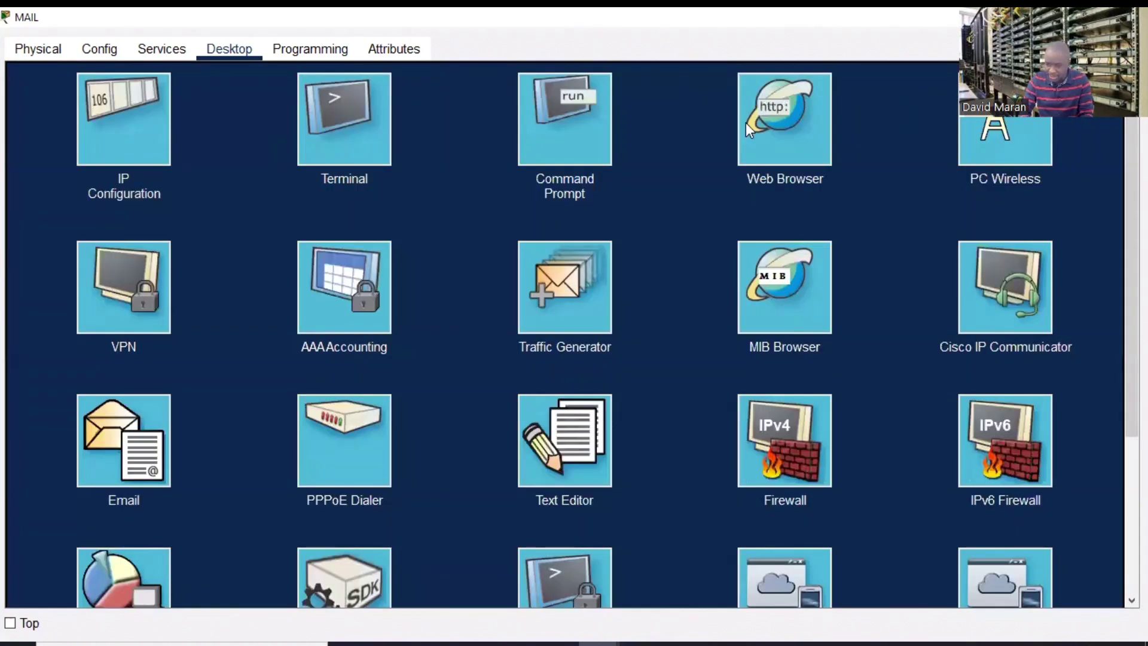
pyautogui.click(780, 126)
pyautogui.click(376, 100)
pyautogui.write('ww')
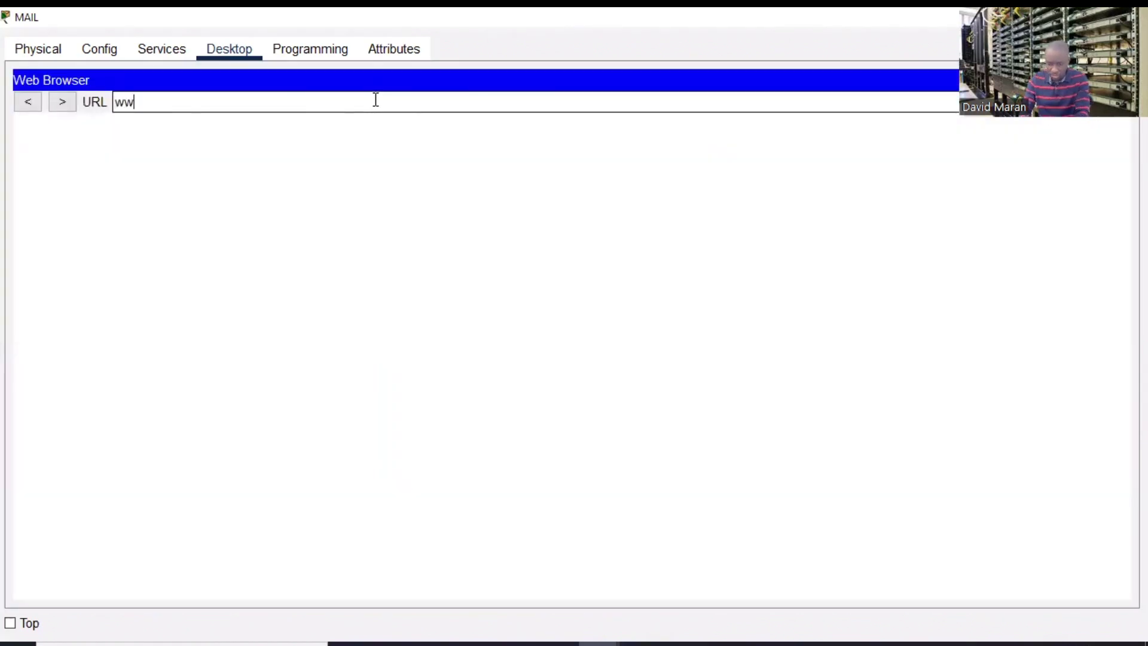
pyautogui.write('ww')
pyautogui.press('BackSpace')
pyautogui.write('.g')
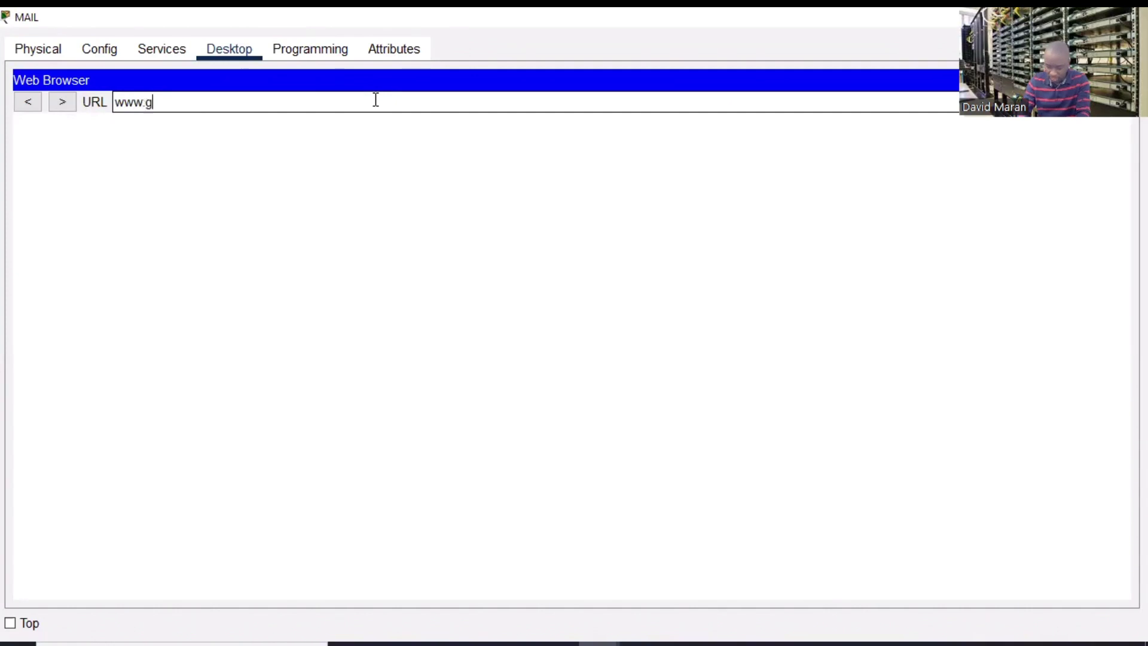
pyautogui.write('oogl')
pyautogui.press('BackSpace')
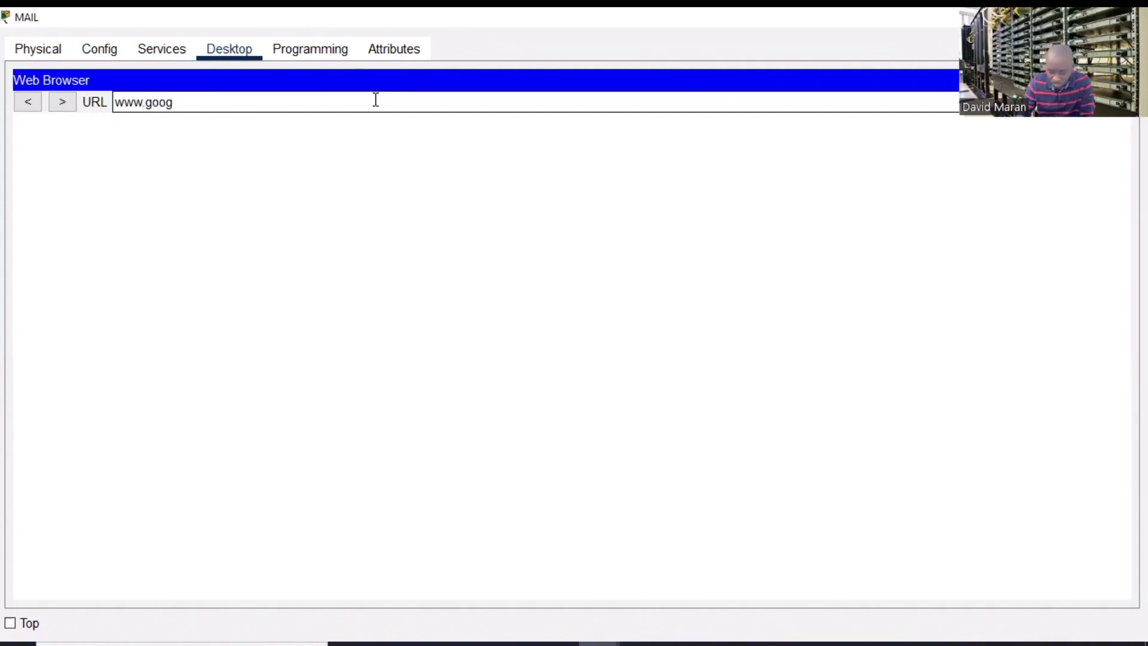
pyautogui.write('le.com')
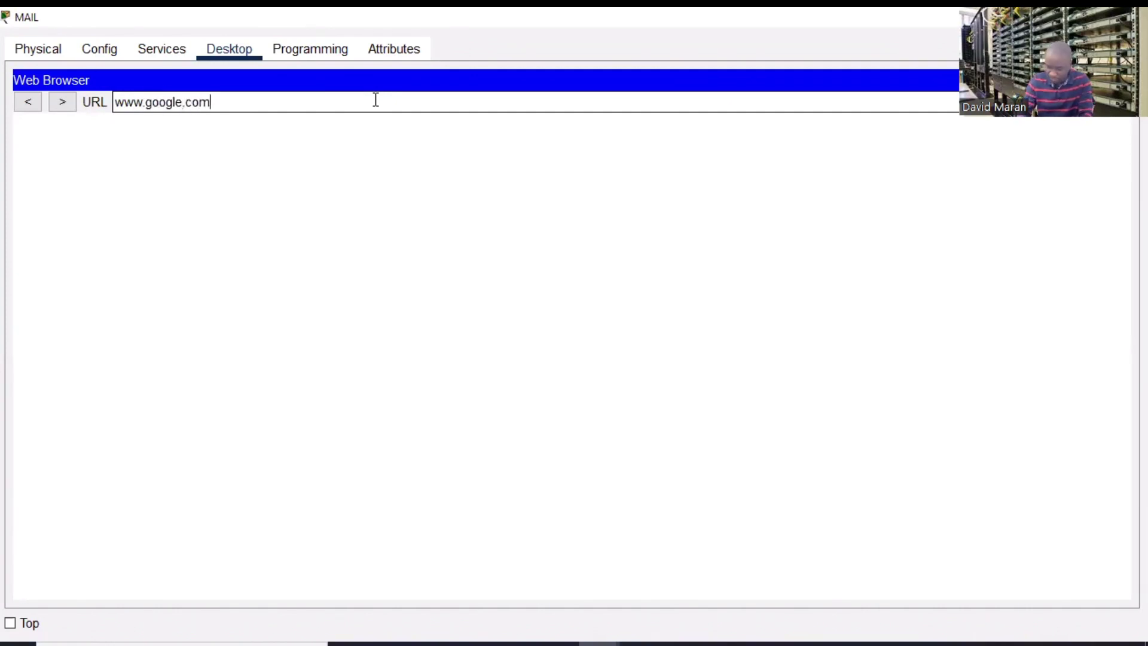
pyautogui.press('Return')
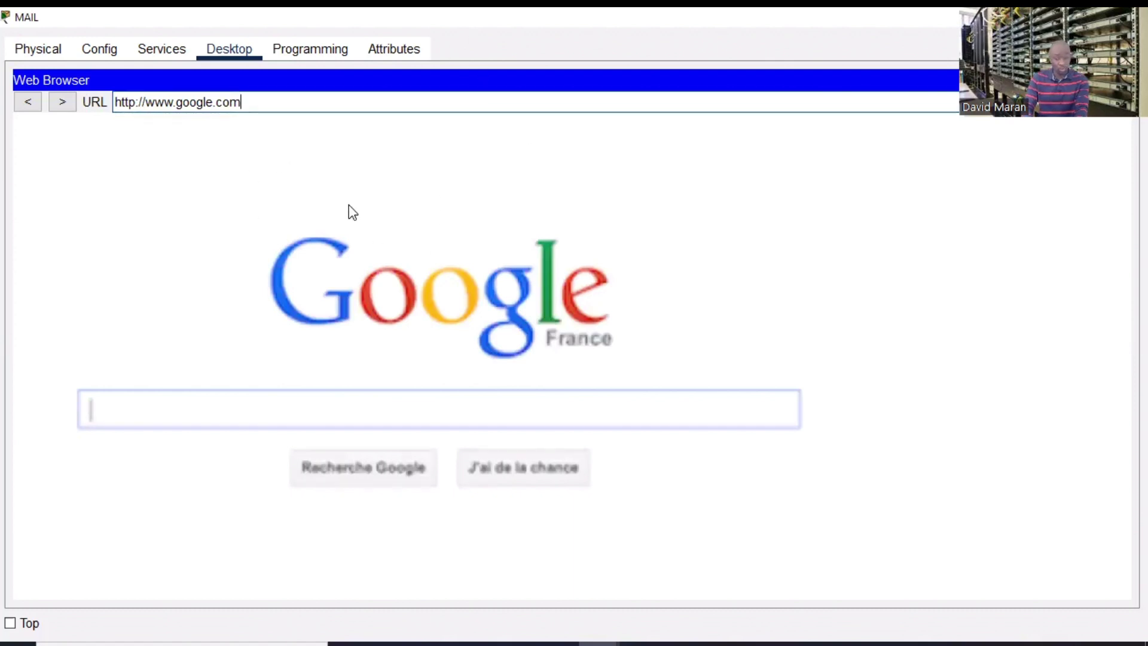
pyautogui.doubleClick(214, 98)
pyautogui.write('yout')
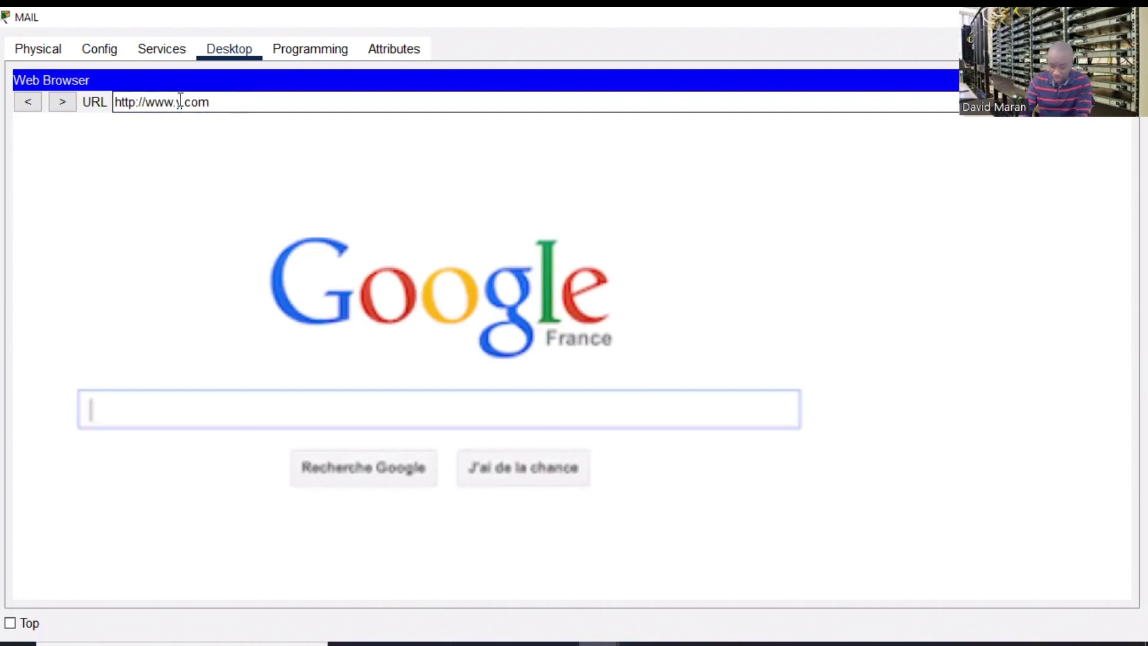
pyautogui.write('ube')
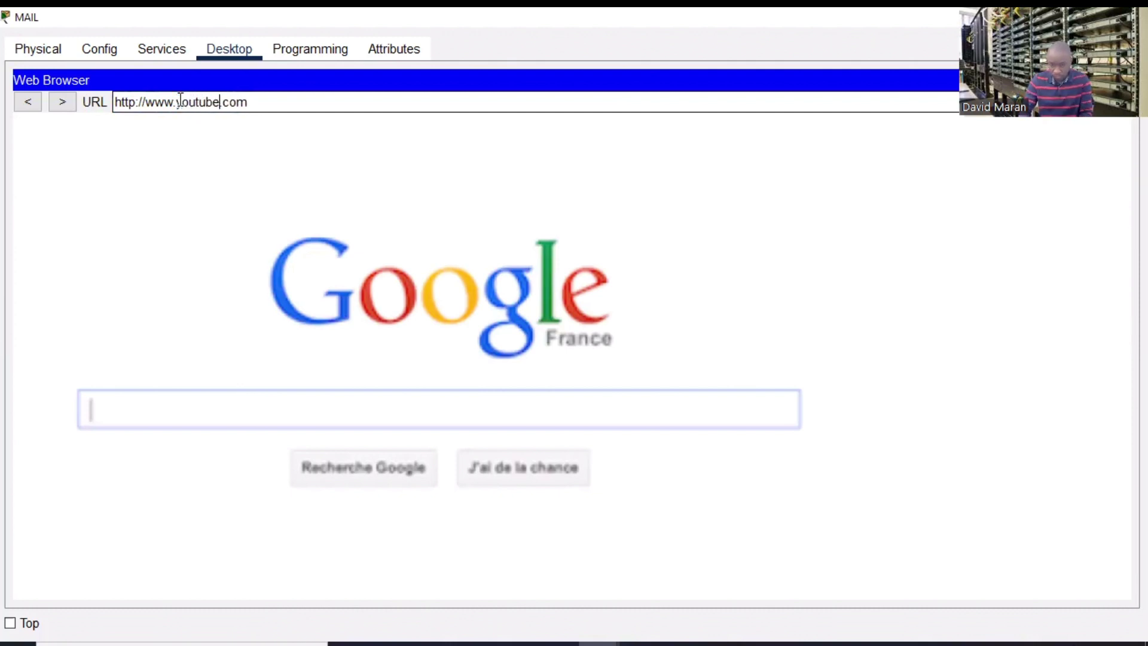
pyautogui.press('Return')
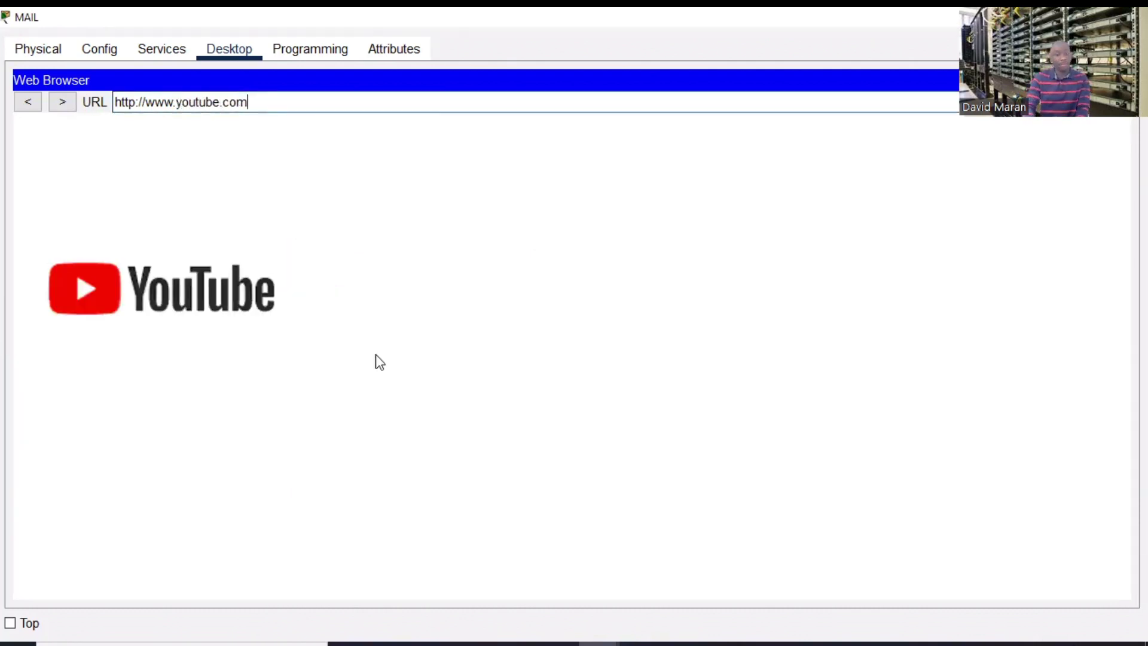
pyautogui.doubleClick(220, 100)
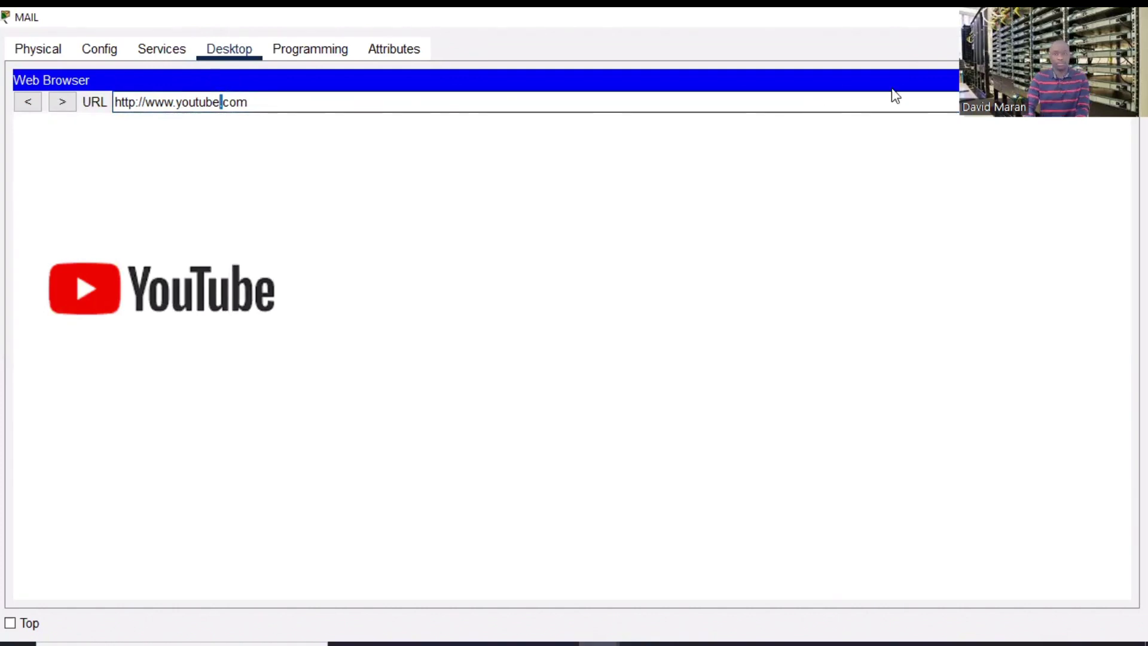
pyautogui.hotkey('alt', 'F4')
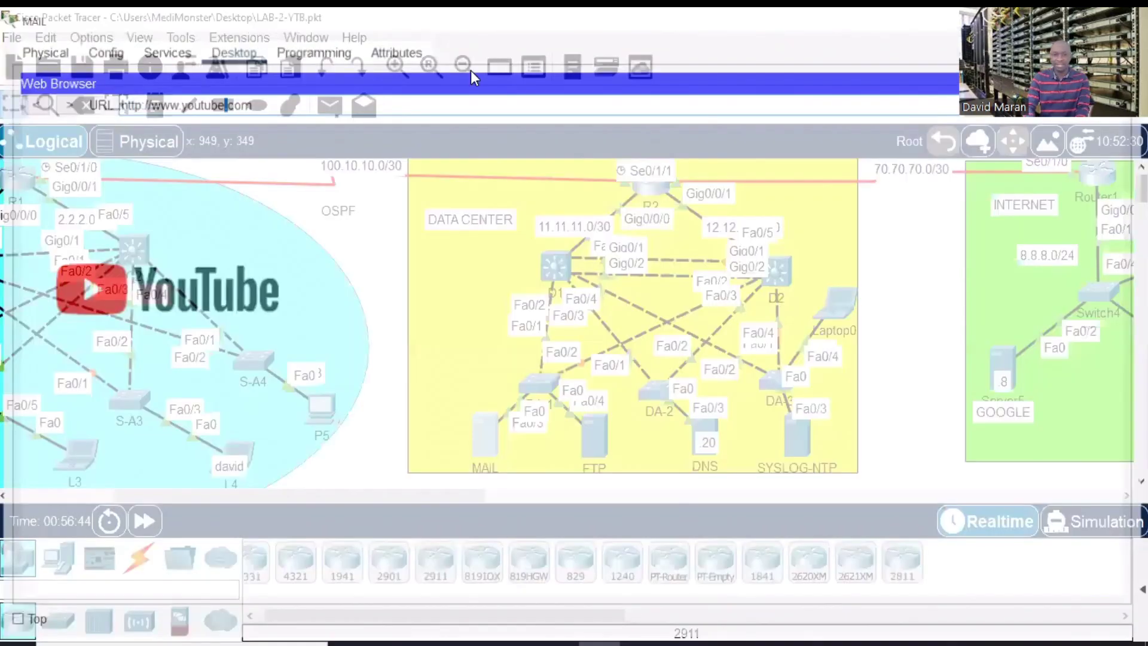